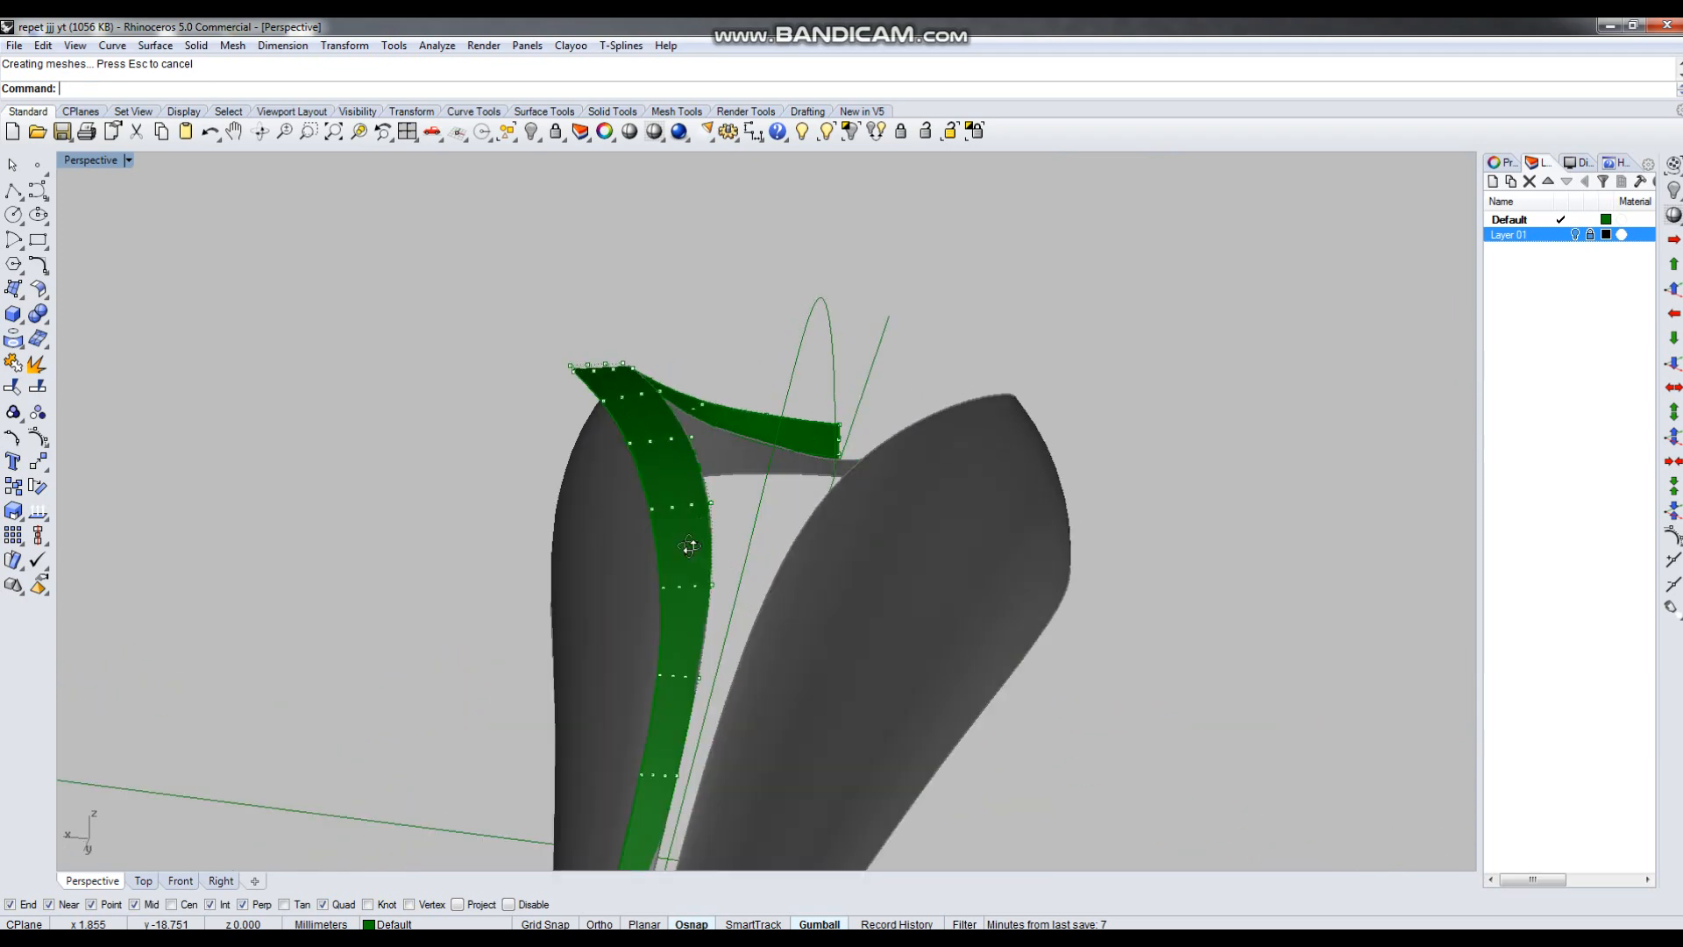
Move a row of four control points just below the green strip's upper bend with the gumball.
scroll(592, 460, up, 6)
drag(518, 437, 841, 487)
right_drag(841, 488, 677, 380)
drag(649, 320, 654, 317)
right_drag(701, 386, 732, 307)
right_drag(512, 305, 499, 254)
Reposition the following row of control points at the strip's upper bend so it wraps around the petal's tip.
drag(496, 248, 820, 349)
scroll(818, 348, down, 4)
right_drag(818, 349, 701, 315)
scroll(677, 286, up, 5)
drag(664, 299, 664, 303)
right_drag(399, 411, 1004, 354)
drag(1008, 357, 1012, 366)
right_drag(1113, 390, 990, 412)
right_drag(1069, 542, 934, 431)
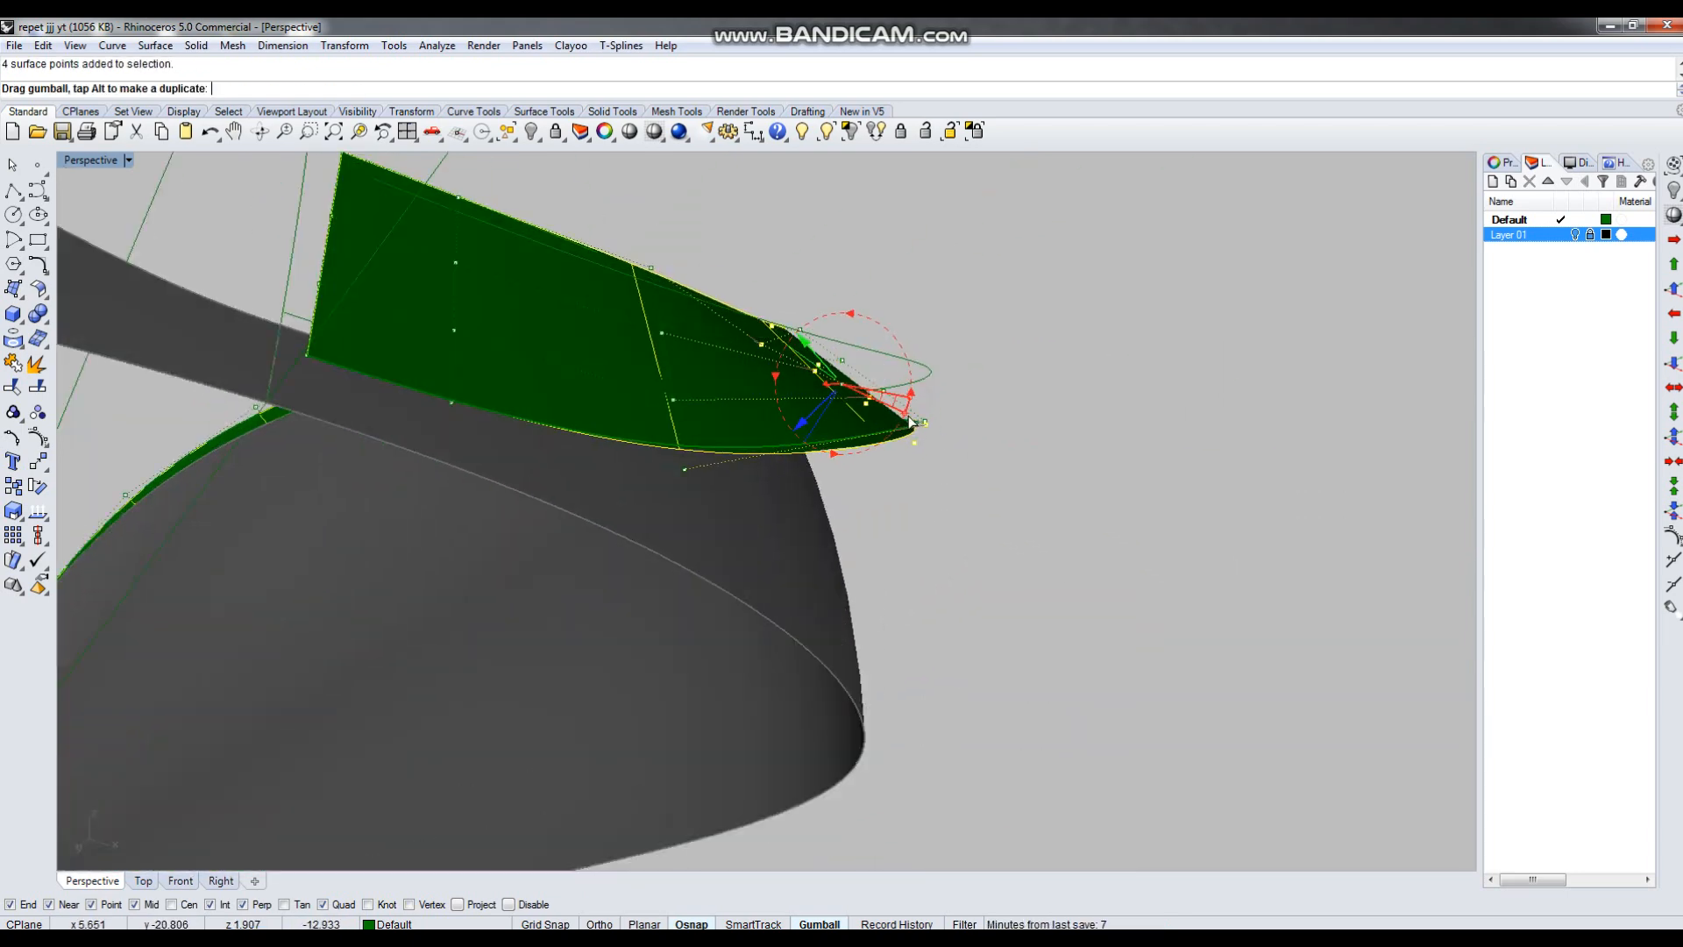
Rotate the row of four control points where the strip passes over the petal's outer side.
right_drag(989, 492, 719, 737)
drag(530, 542, 822, 733)
right_drag(793, 716, 818, 487)
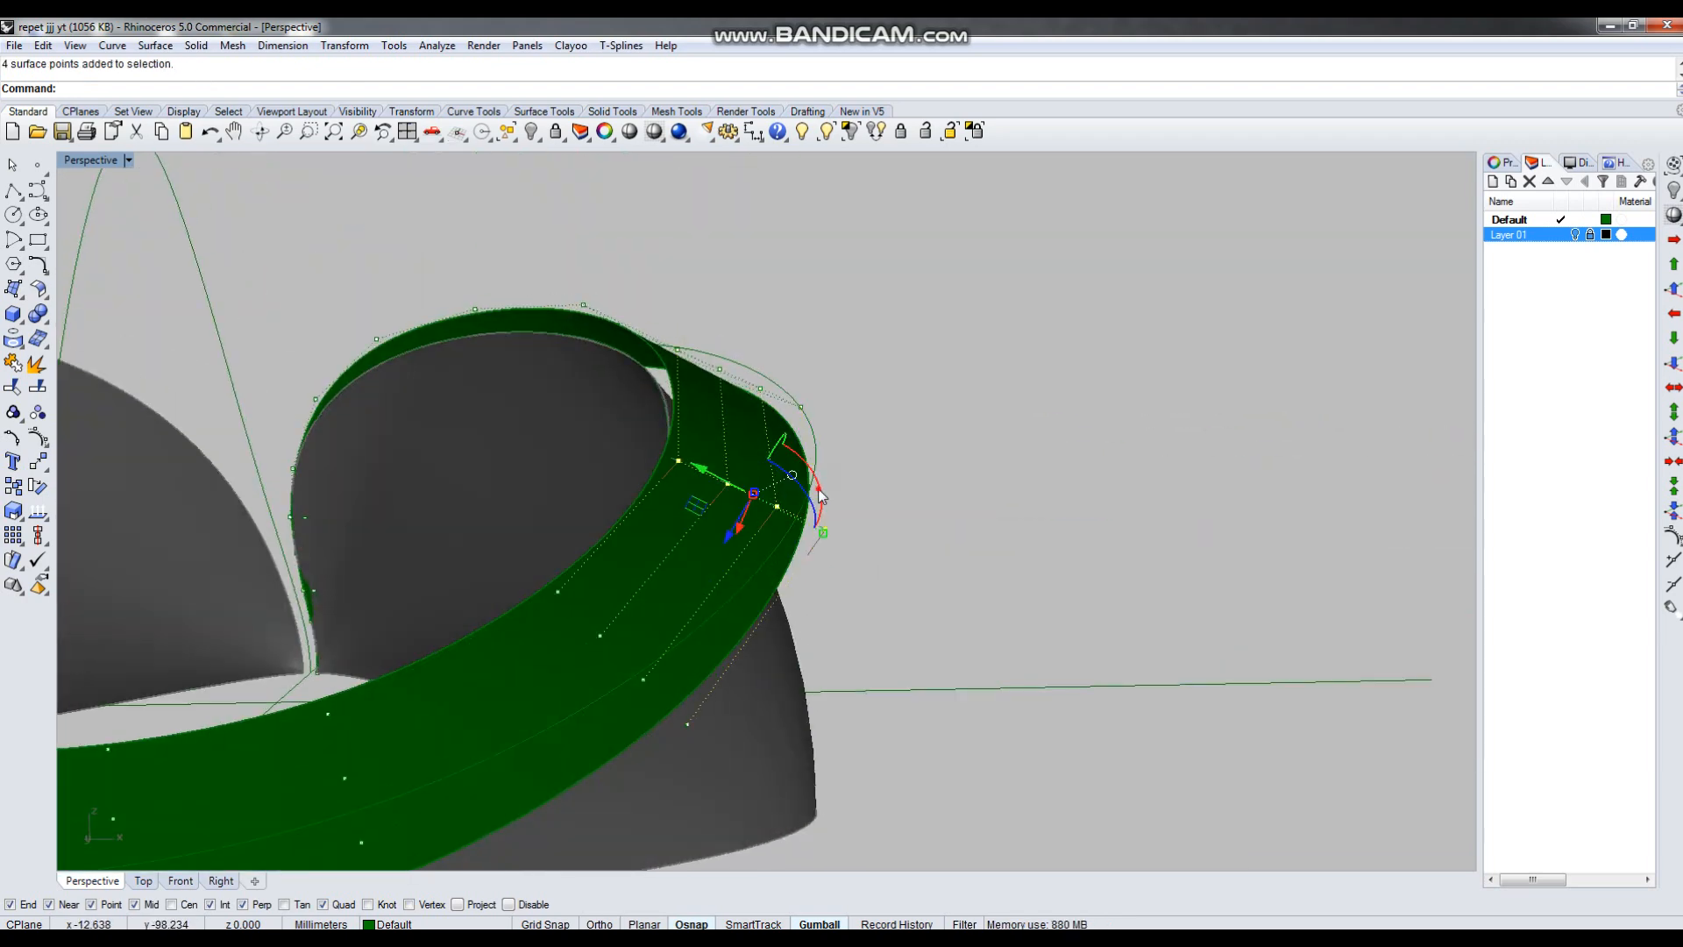
drag(986, 538, 986, 538)
Select another row of control points farther along the strip and shift it slightly to smooth the curve.
scroll(986, 538, down, 6)
right_drag(986, 538, 780, 358)
scroll(894, 556, down, 4)
scroll(1033, 539, up, 6)
scroll(789, 355, up, 7)
drag(791, 354, 863, 478)
right_drag(864, 478, 761, 462)
drag(764, 476, 763, 476)
Adjust two further rows of control points so the strip's curve flows evenly alongside the petal.
right_drag(764, 476, 702, 368)
drag(654, 330, 1020, 428)
right_drag(1019, 428, 837, 533)
drag(844, 552, 844, 552)
right_drag(844, 551, 906, 439)
drag(841, 386, 981, 447)
right_drag(981, 447, 921, 506)
drag(902, 526, 885, 513)
Fine-tune the remaining control-point rows toward the strip's narrow end and check the strip's curvature.
right_drag(689, 574, 478, 491)
drag(461, 474, 515, 581)
right_drag(515, 574, 771, 553)
drag(887, 531, 863, 543)
right_drag(752, 591, 478, 517)
drag(323, 499, 416, 636)
right_drag(701, 583, 889, 559)
right_drag(738, 583, 871, 687)
scroll(777, 773, up, 8)
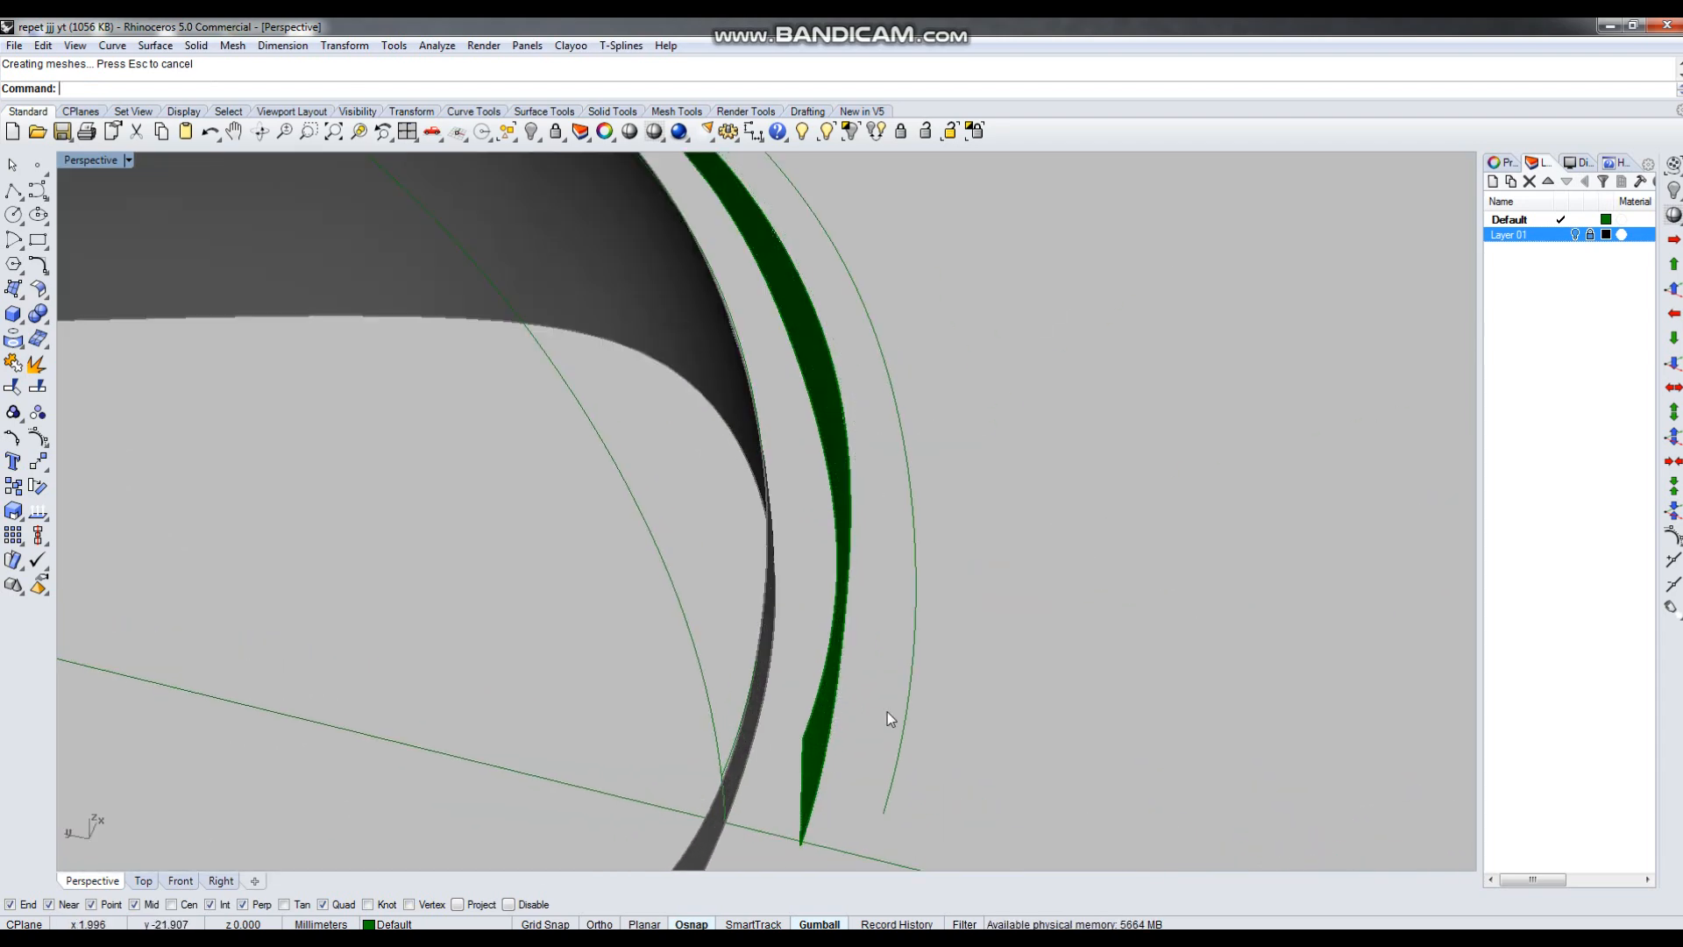
In the Top view, draw a 0.25 mm two-point circle downward from the grey band's midpoint along the vertical axis line.
key(ctrl+F1)
scroll(780, 653, up, 10)
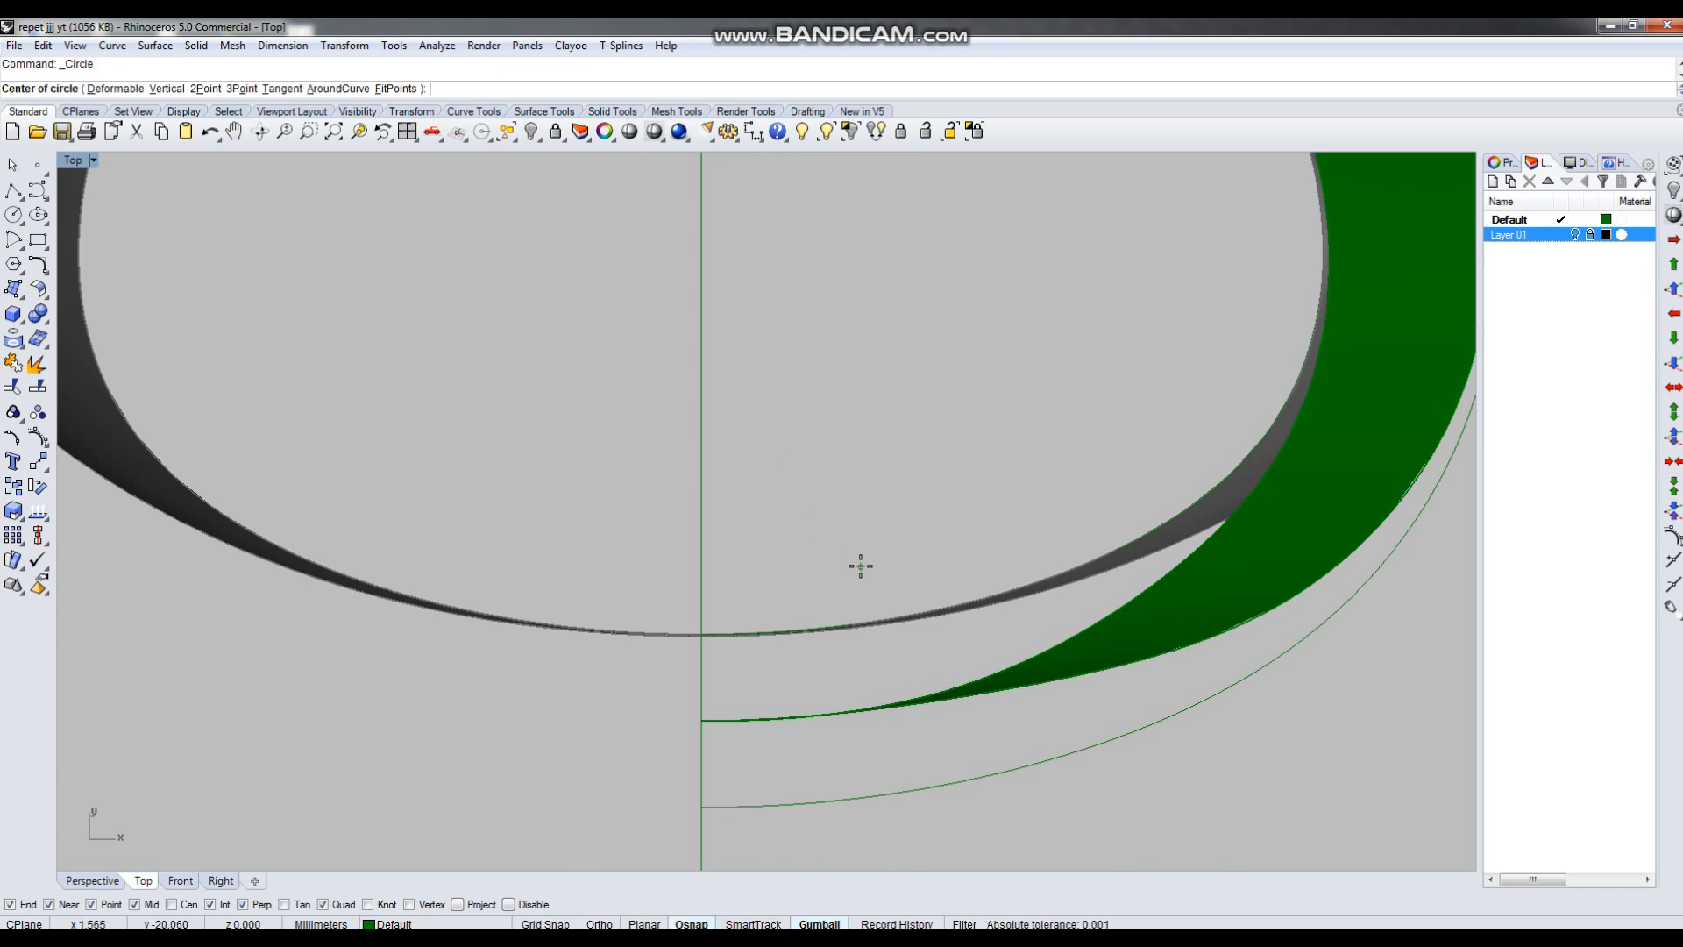
text(2)
key(Return)
scroll(702, 624, up, 2)
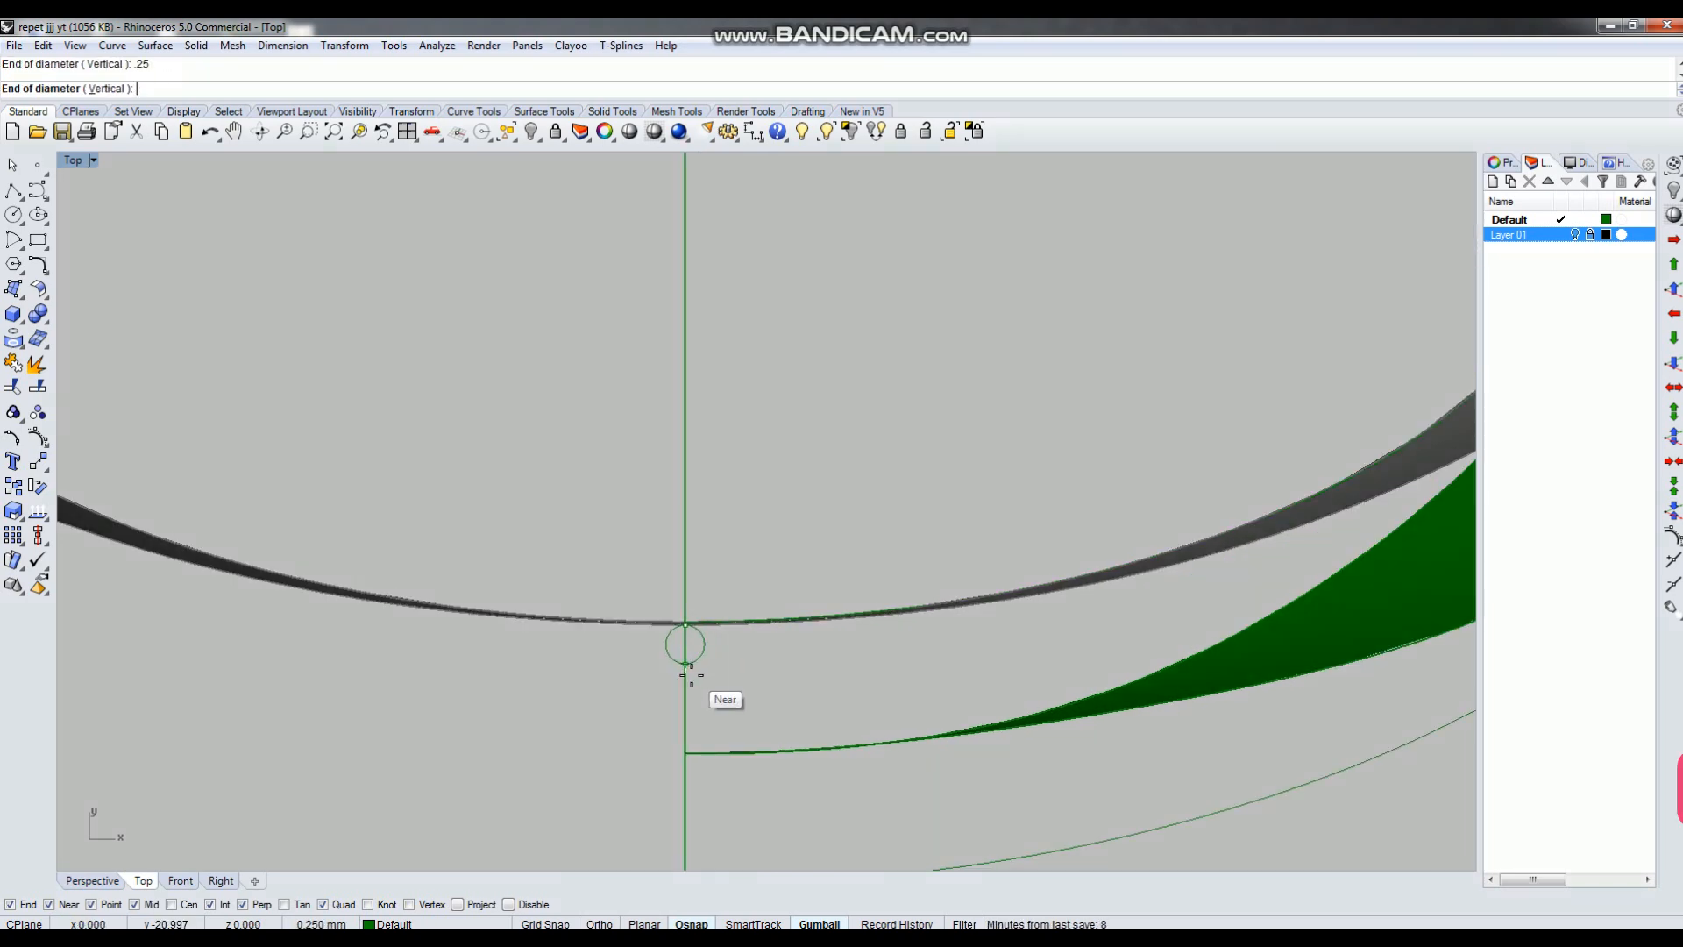
click(680, 708)
scroll(681, 708, down, 3)
Move the strip's end rows of control points up so the strip's end meets the underside of the small circle.
click(1019, 651)
scroll(704, 715, up, 6)
drag(832, 706, 666, 750)
scroll(732, 707, up, 2)
drag(746, 673, 747, 598)
drag(985, 768, 1241, 628)
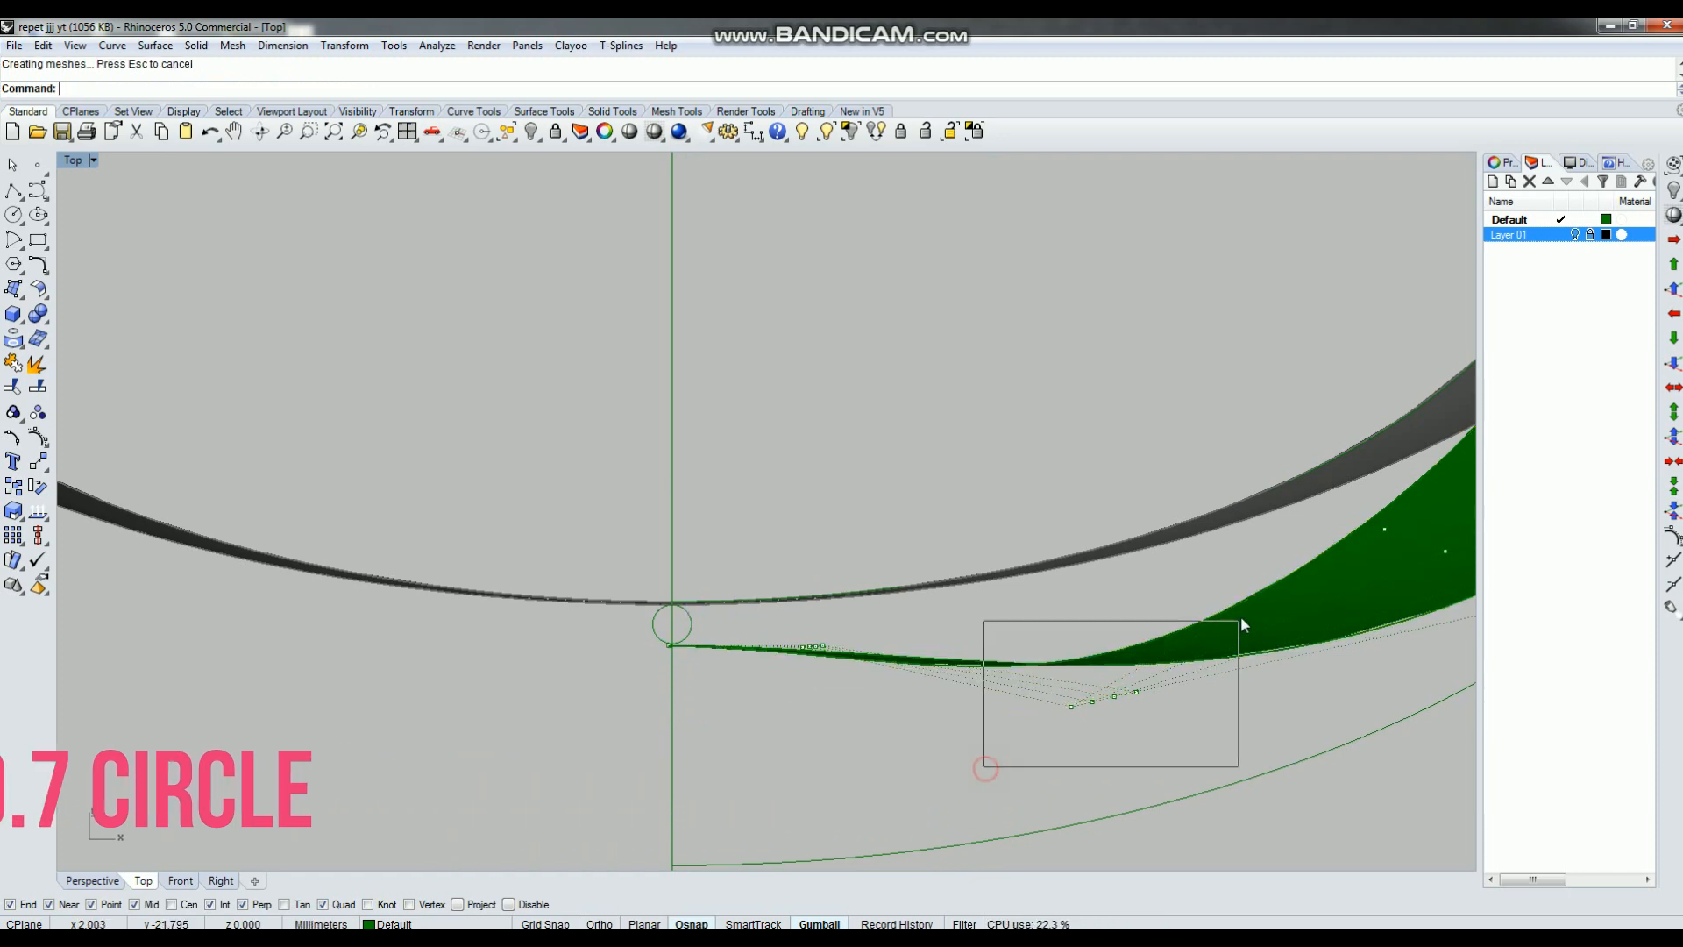
drag(1098, 578, 1098, 568)
Shift the next control-point rows around the strip's curve so it follows the grey band in the Top view.
scroll(802, 584, down, 6)
scroll(1022, 580, up, 4)
drag(1126, 626, 1320, 535)
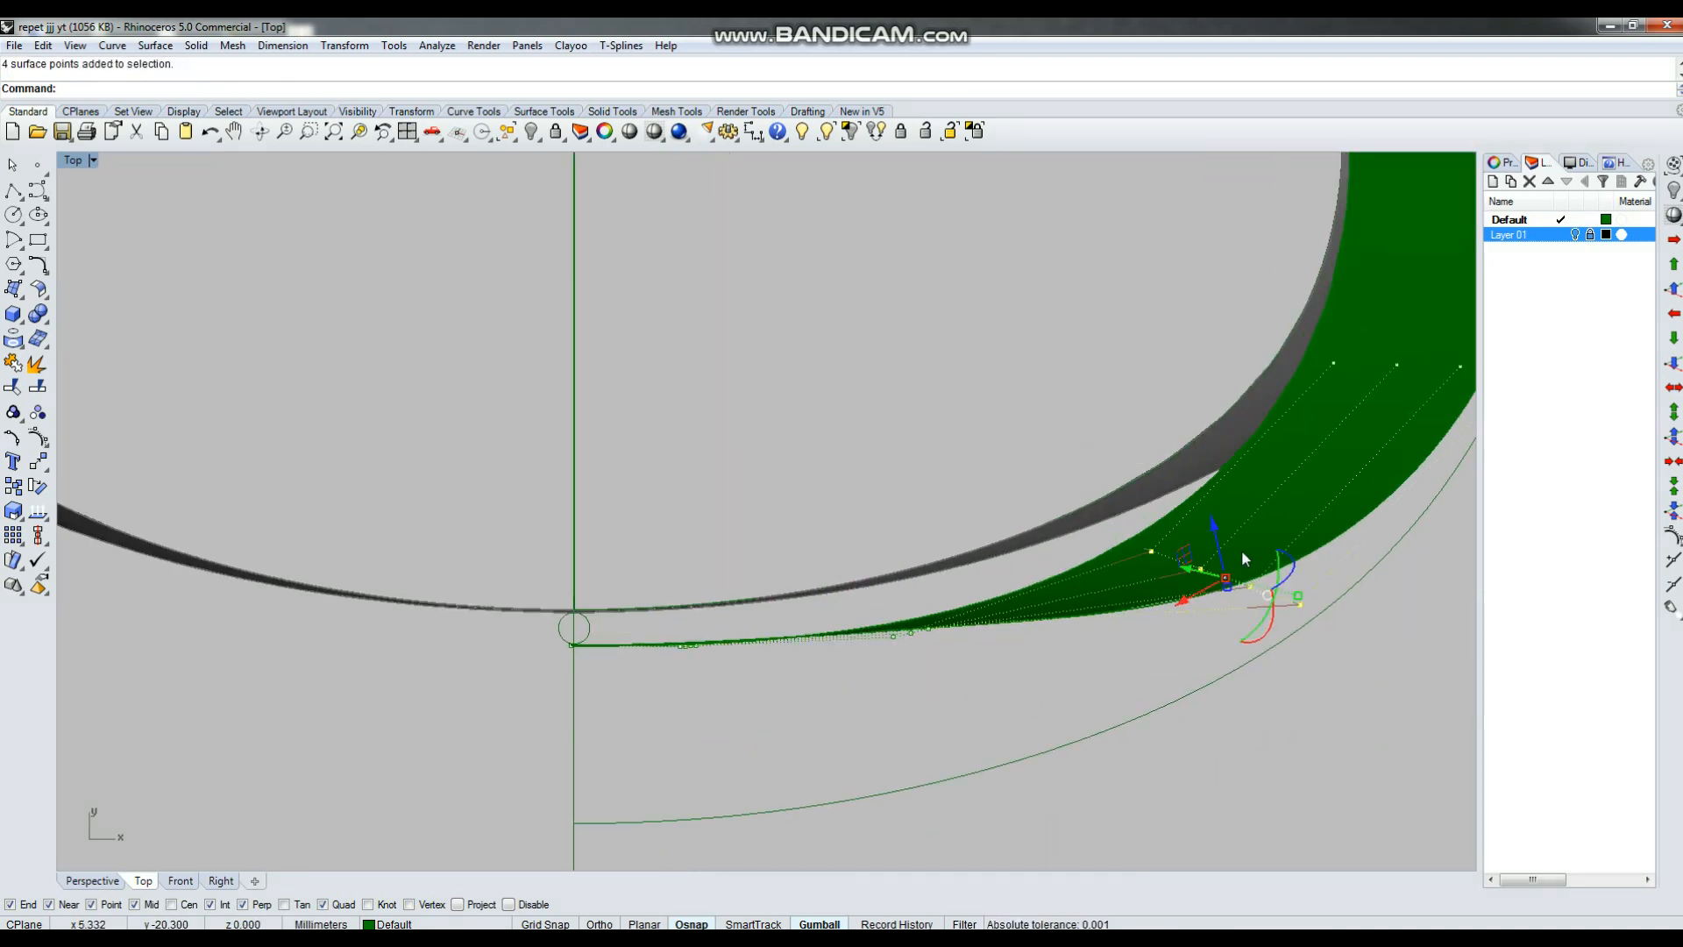
scroll(1046, 414, down, 5)
drag(996, 439, 1313, 565)
scroll(1142, 473, up, 5)
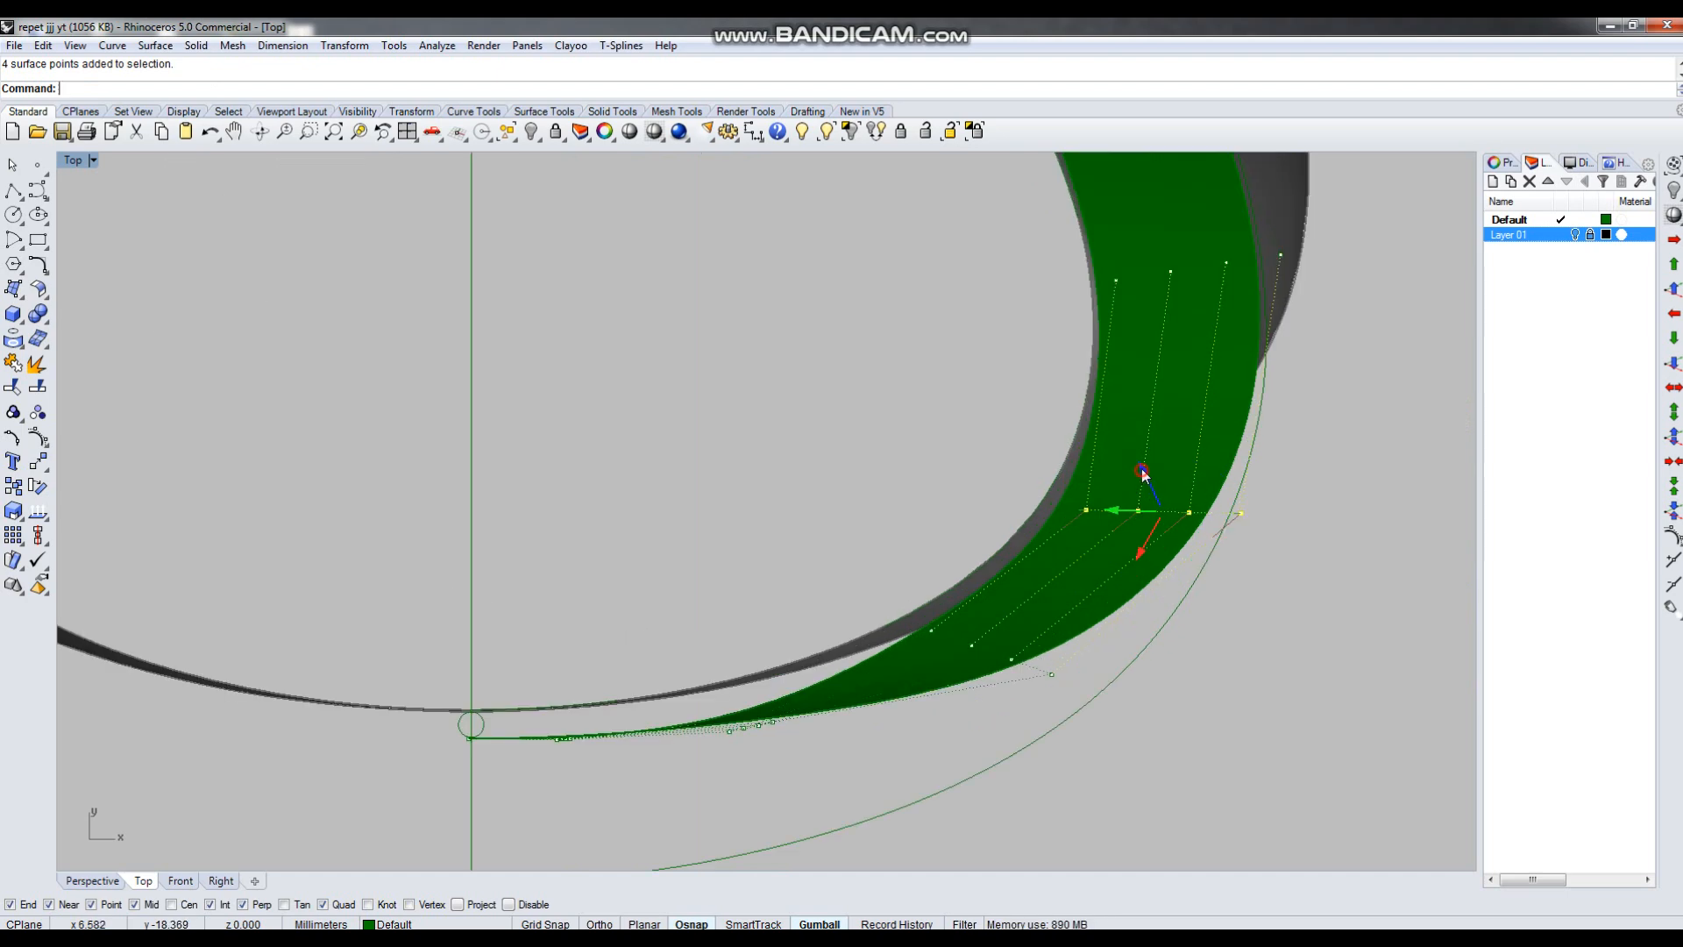
Unlock the grey petals and offset the petal surface 0.2 mm outward with the Solid option off.
key(ctrl+F4)
right_drag(1197, 580, 927, 405)
click(925, 131)
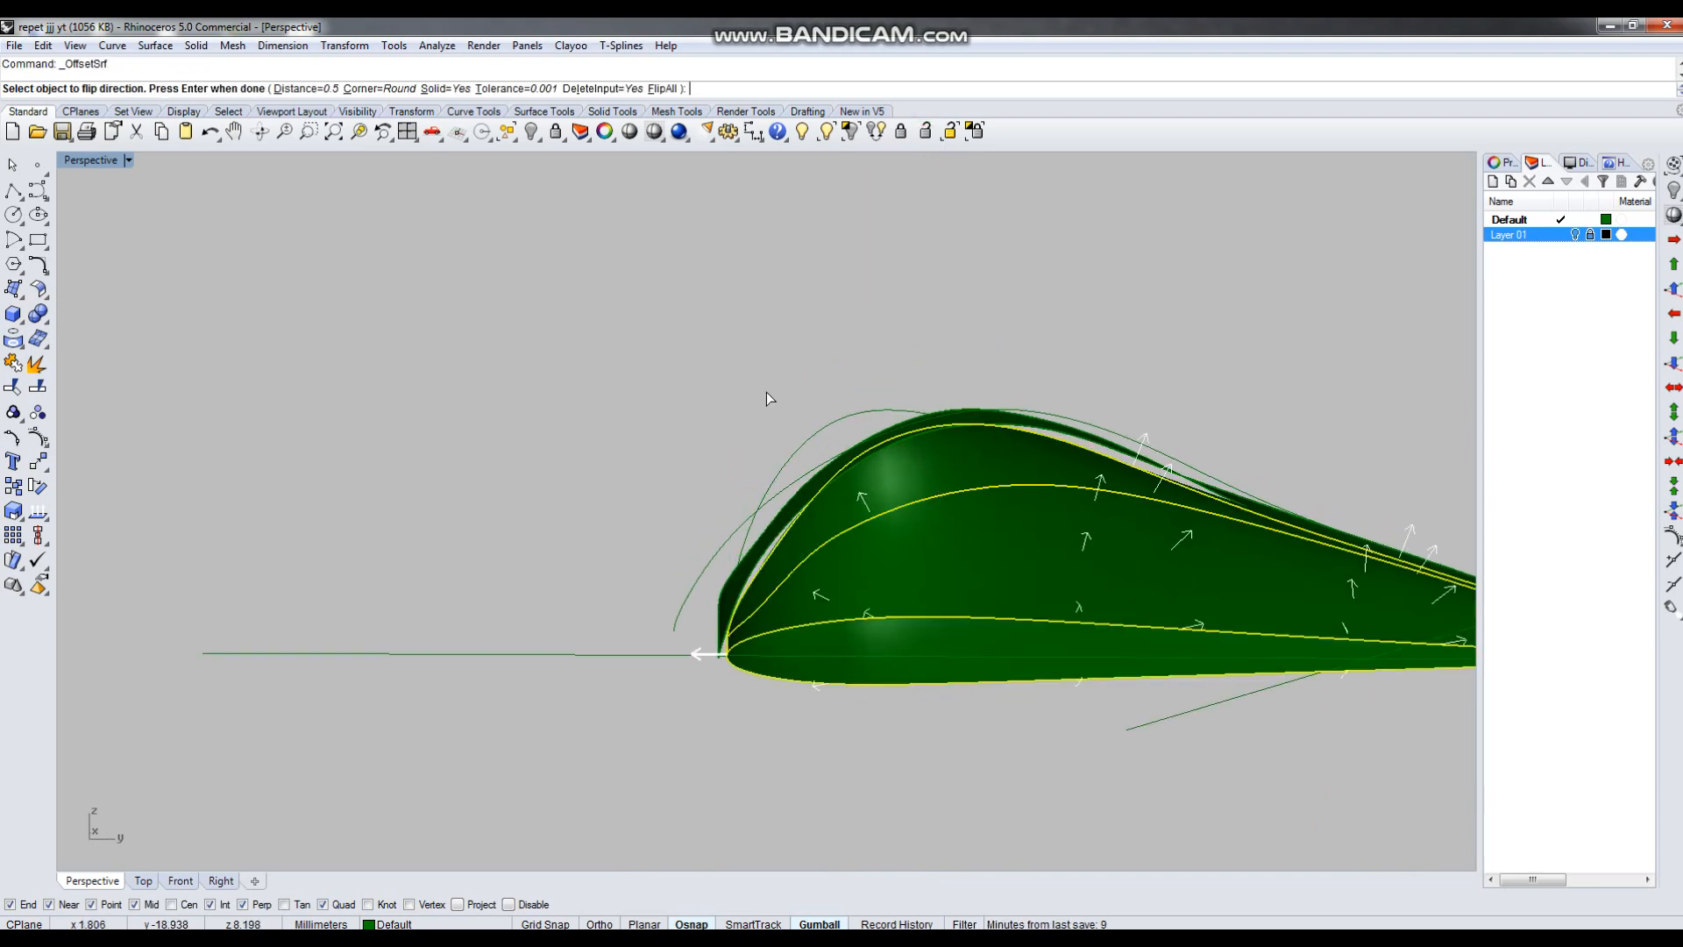
text(0.2)
key(Return)
key(Return)
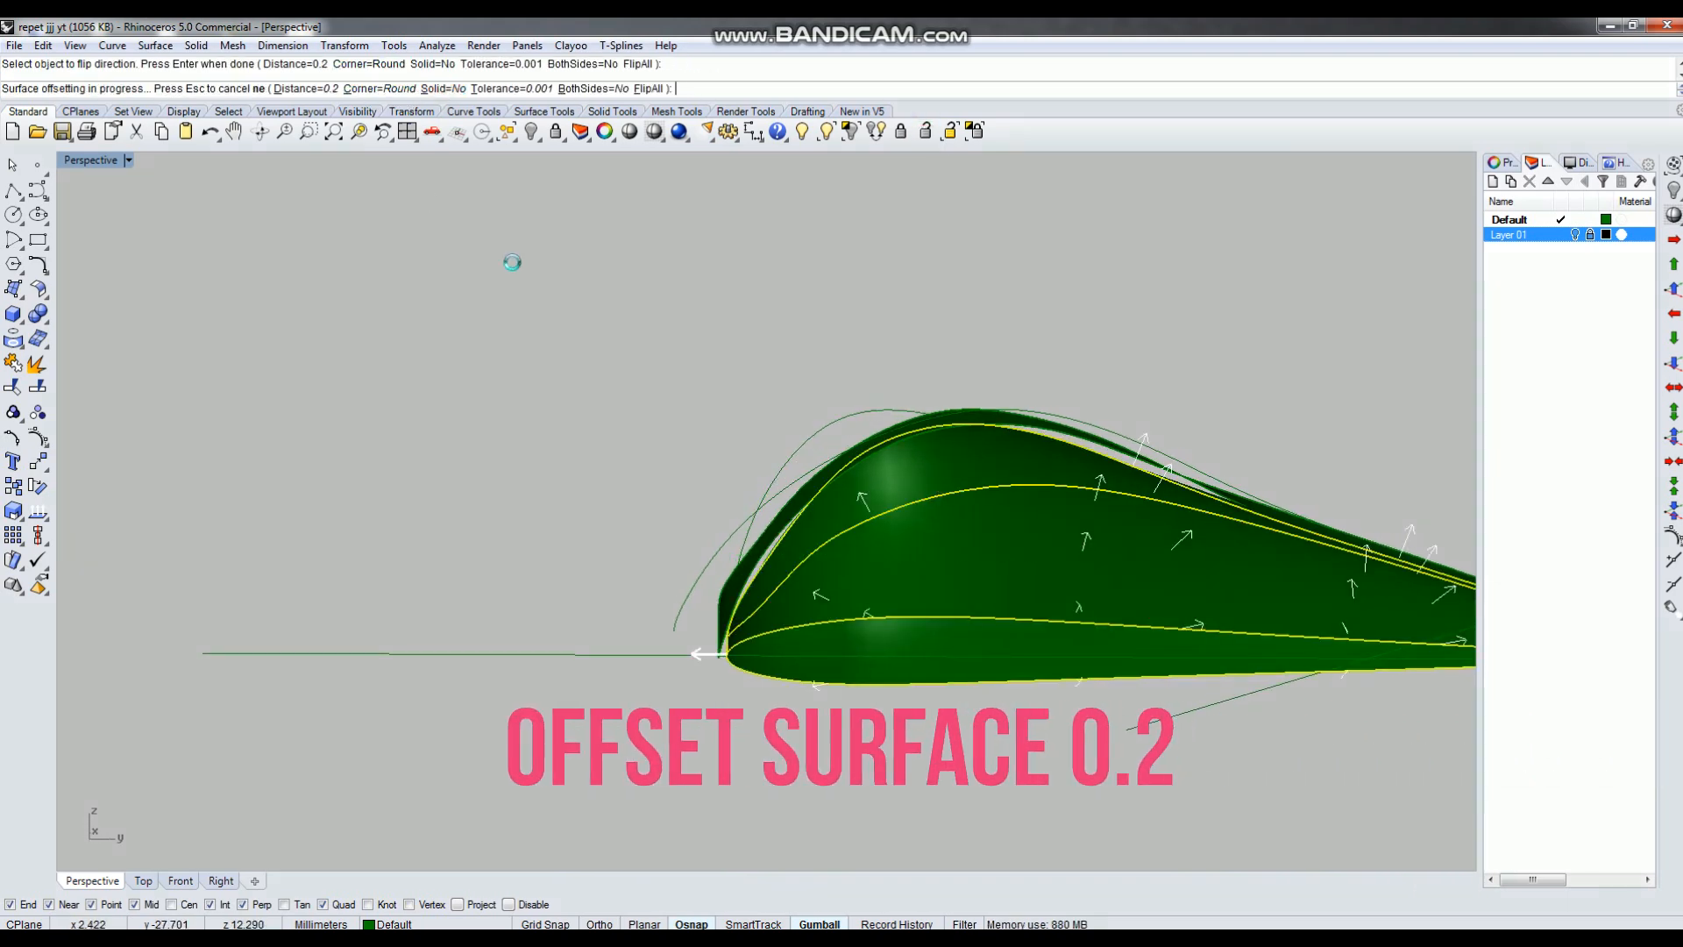
Compare the petal before and after the offset, and hide the original petal polysurface beneath it.
right_drag(784, 679, 737, 650)
scroll(736, 649, up, 6)
scroll(692, 530, up, 3)
key(Escape)
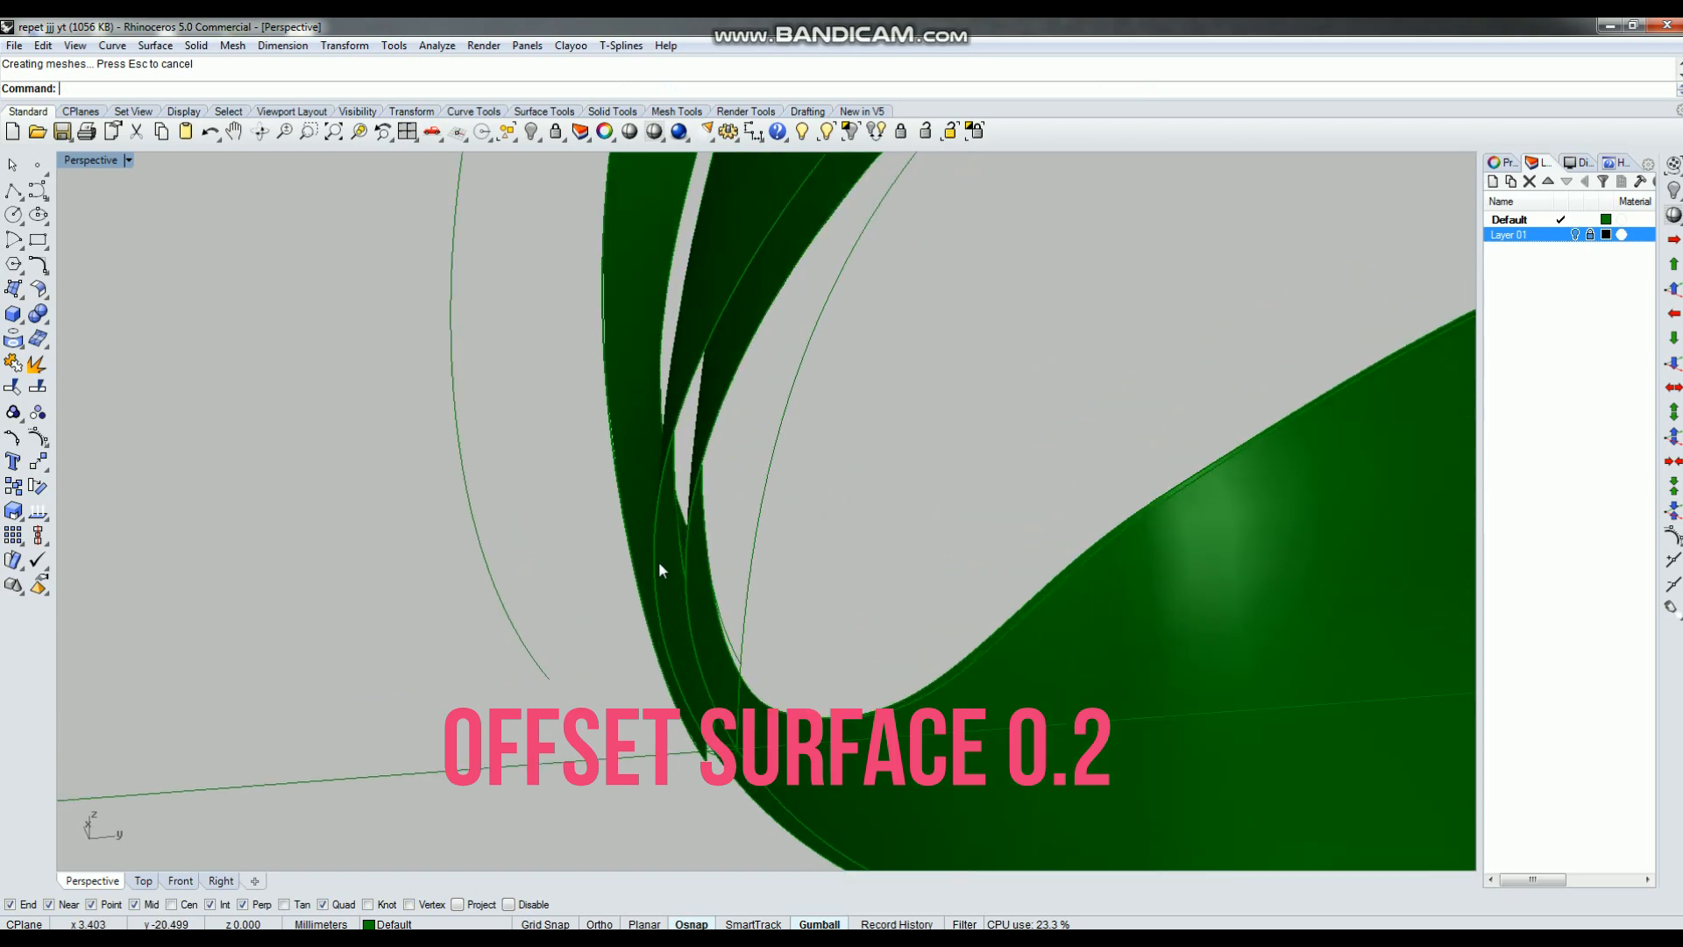
key(ctrl+z)
key(ctrl+y)
click(741, 521)
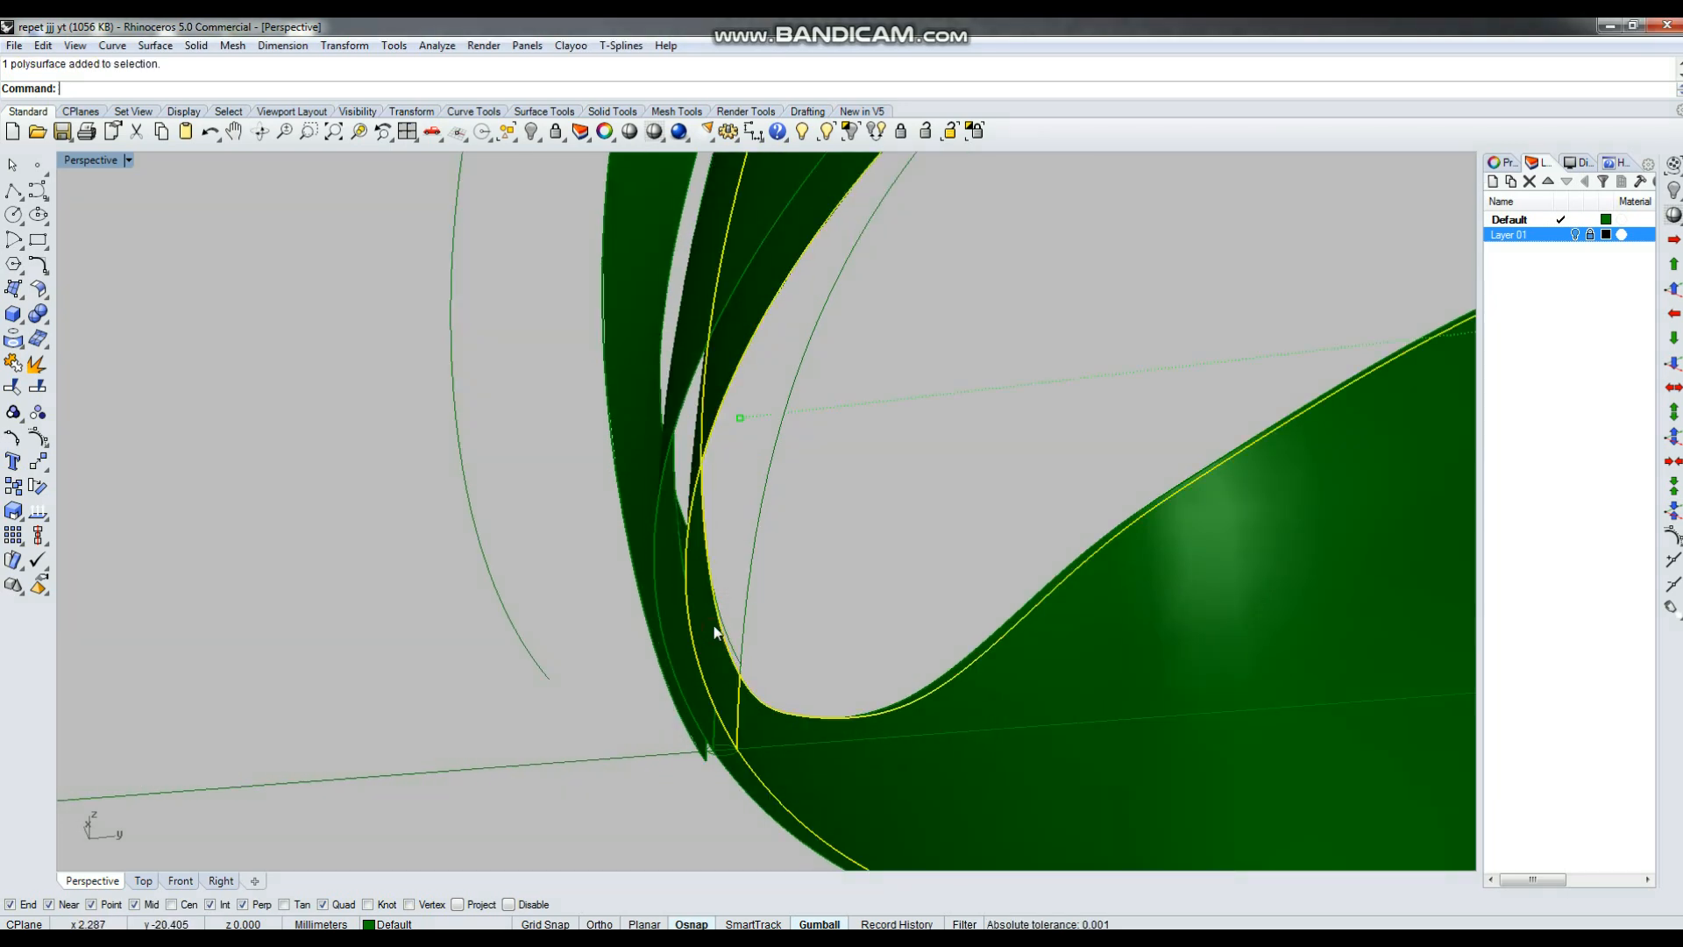
key(ctrl+h)
Lock the petal surfaces so that the strip stays editable on its own.
scroll(752, 571, down, 8)
right_drag(751, 570, 781, 631)
scroll(1015, 571, up, 5)
right_drag(1014, 570, 763, 621)
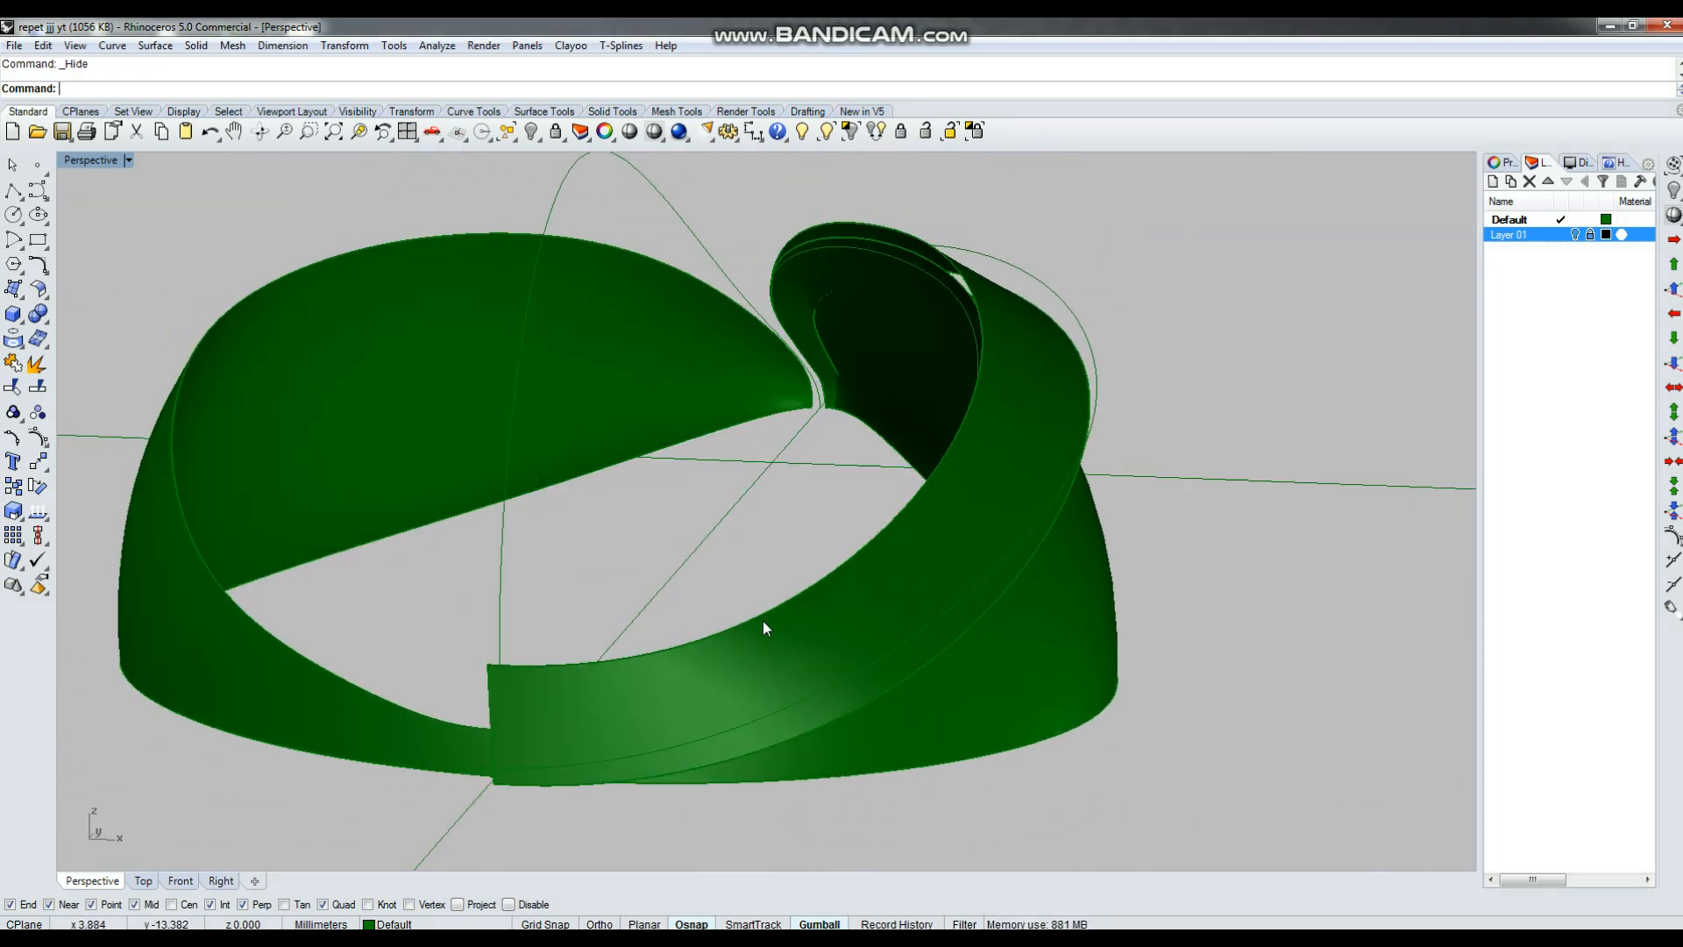
scroll(688, 578, down, 7)
click(876, 626)
key(ctrl+l)
Select the strip with its two guide curves, exclude the strip surface, and delete the curves.
right_drag(970, 646, 581, 663)
scroll(639, 702, up, 2)
drag(581, 663, 500, 555)
scroll(502, 552, up, 6)
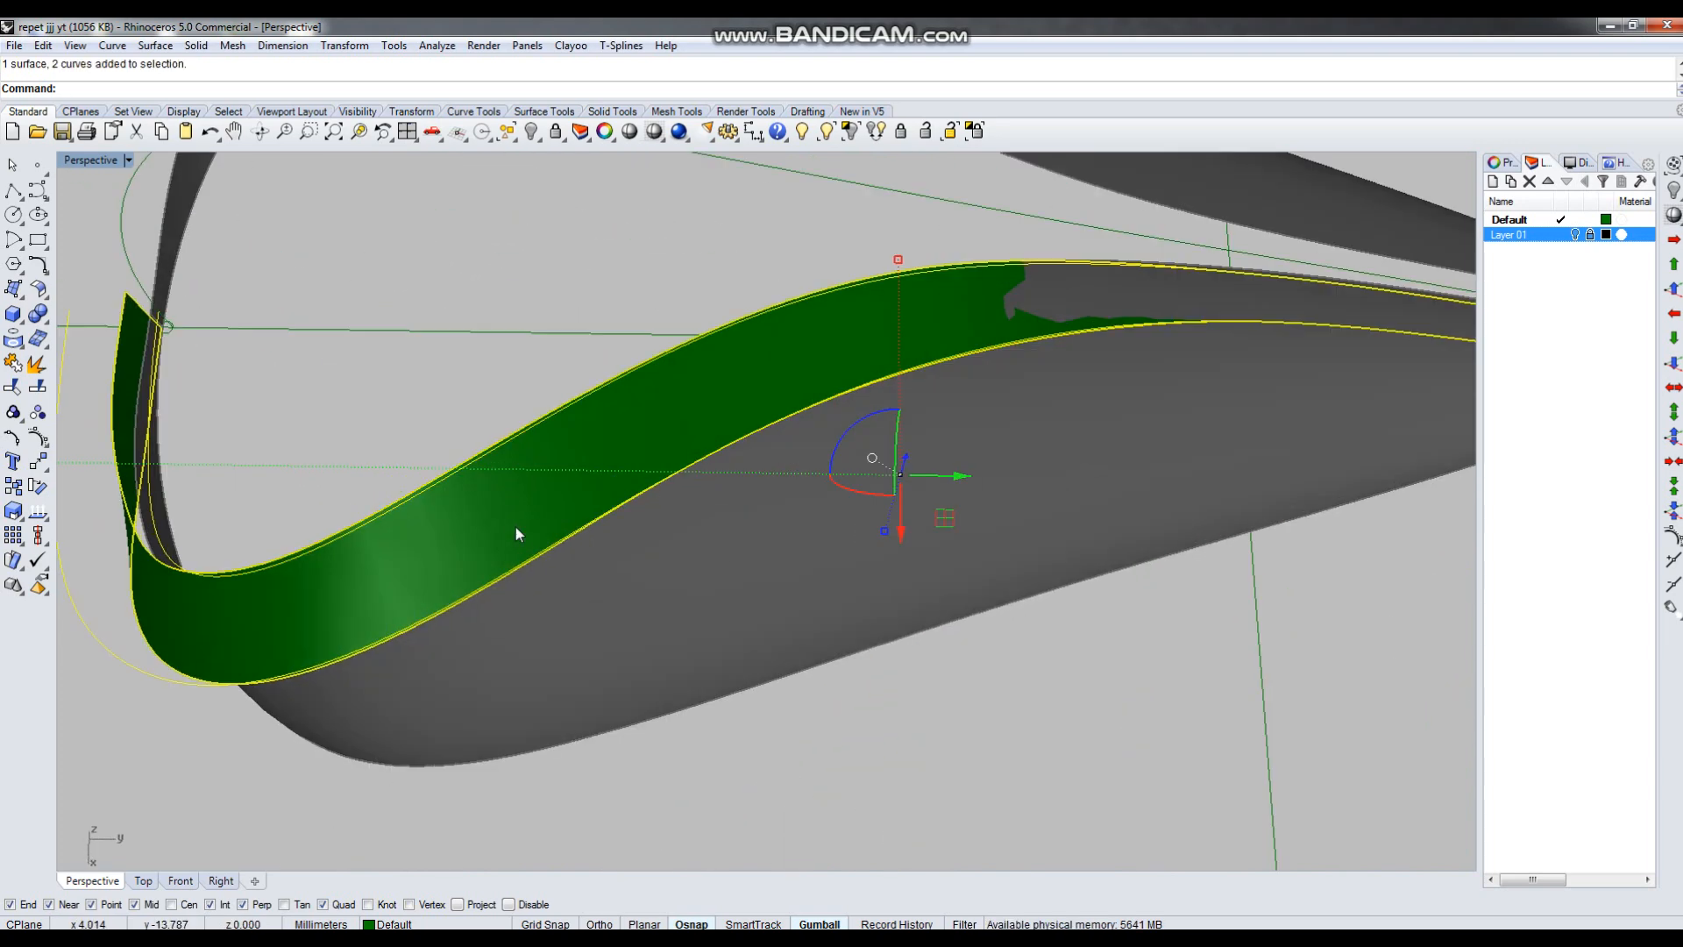
ctrl+click(515, 528)
scroll(612, 527, down, 10)
key(Delete)
Show the strip's control points and push a row of four on its tapered section toward the petal surface.
right_drag(896, 592, 778, 474)
scroll(779, 465, up, 4)
click(778, 465)
key(F10)
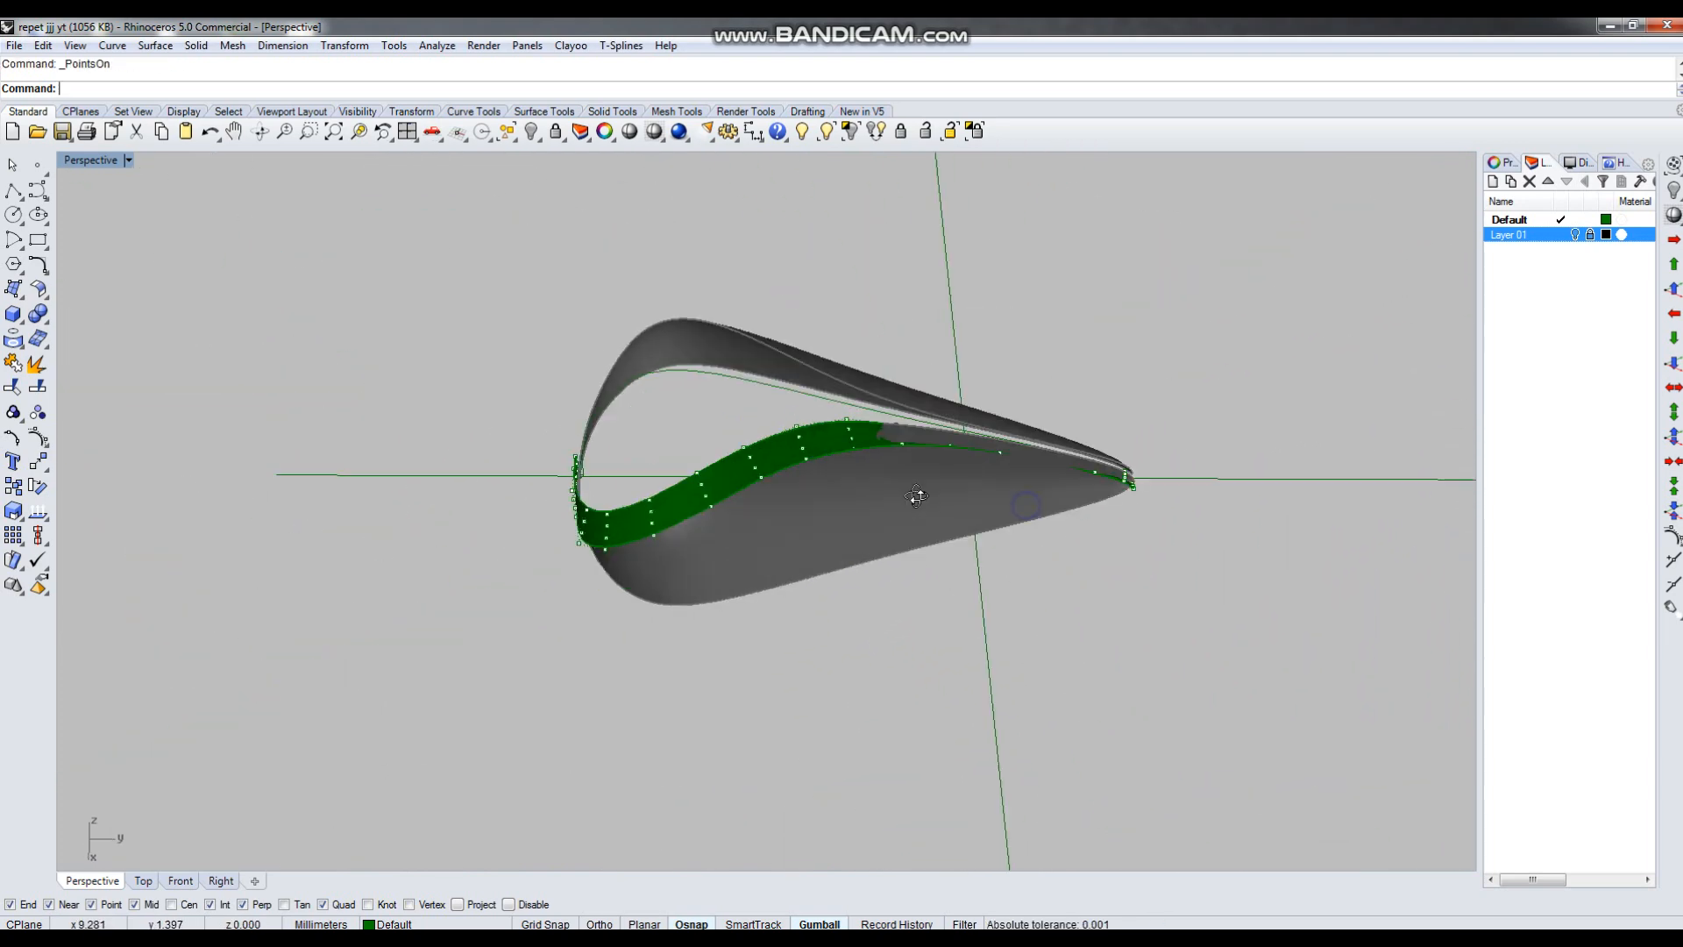
right_drag(916, 496, 865, 513)
scroll(865, 514, up, 7)
drag(865, 491, 919, 403)
scroll(900, 423, up, 4)
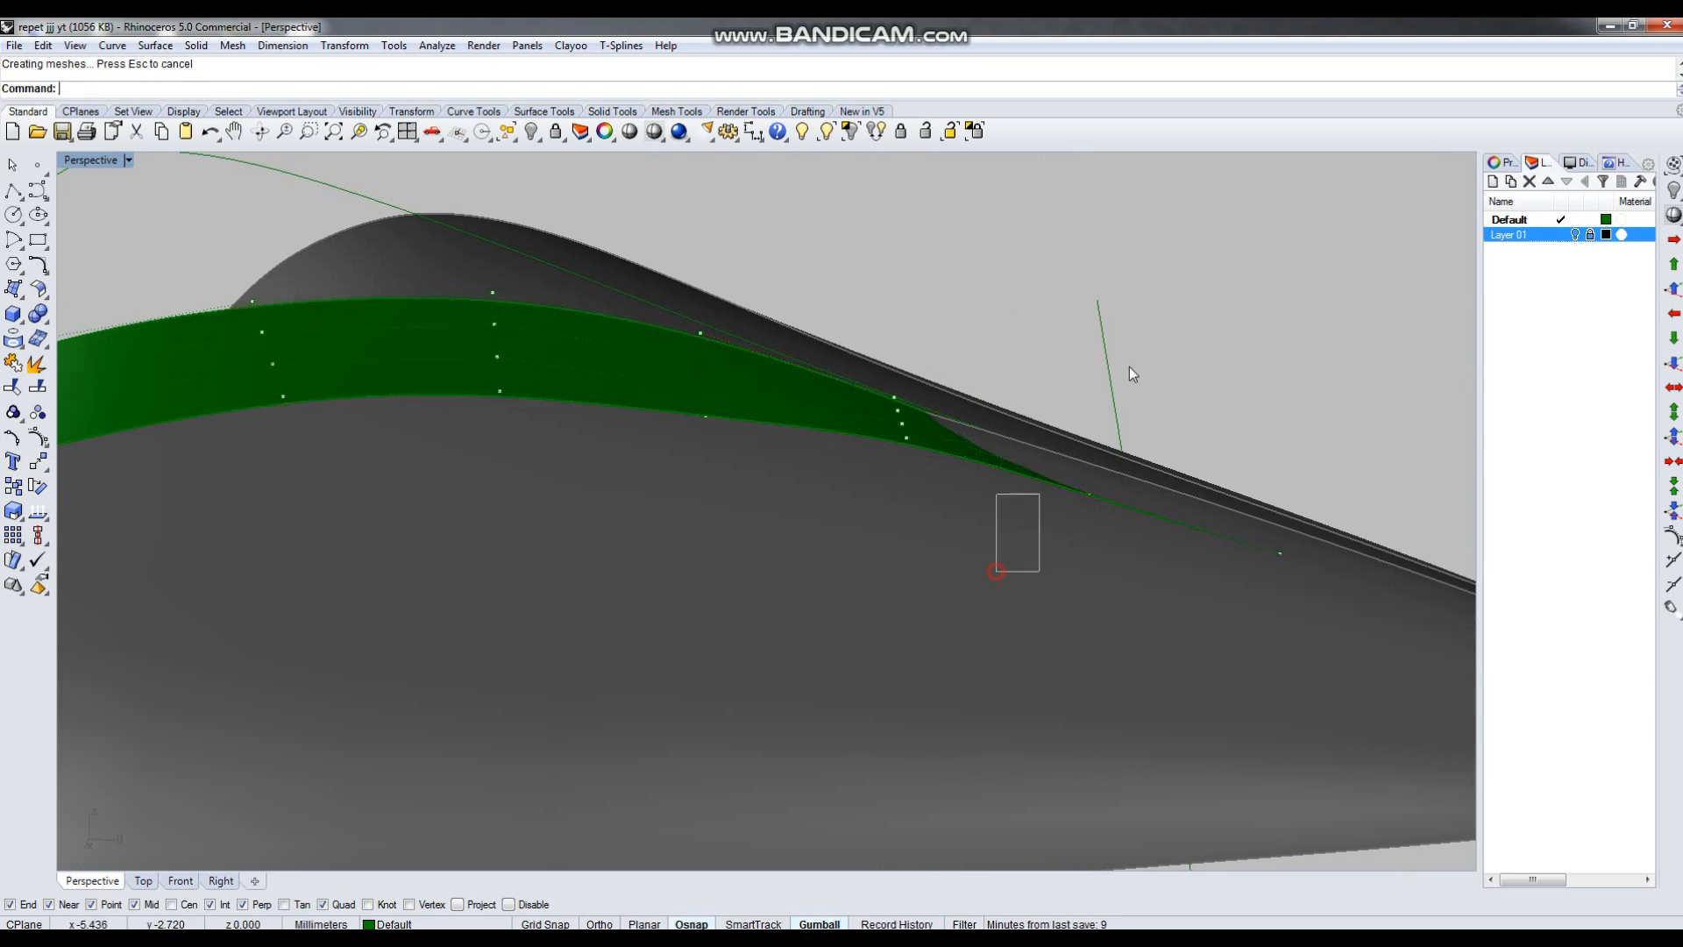
scroll(1028, 519, down, 8)
scroll(947, 482, up, 8)
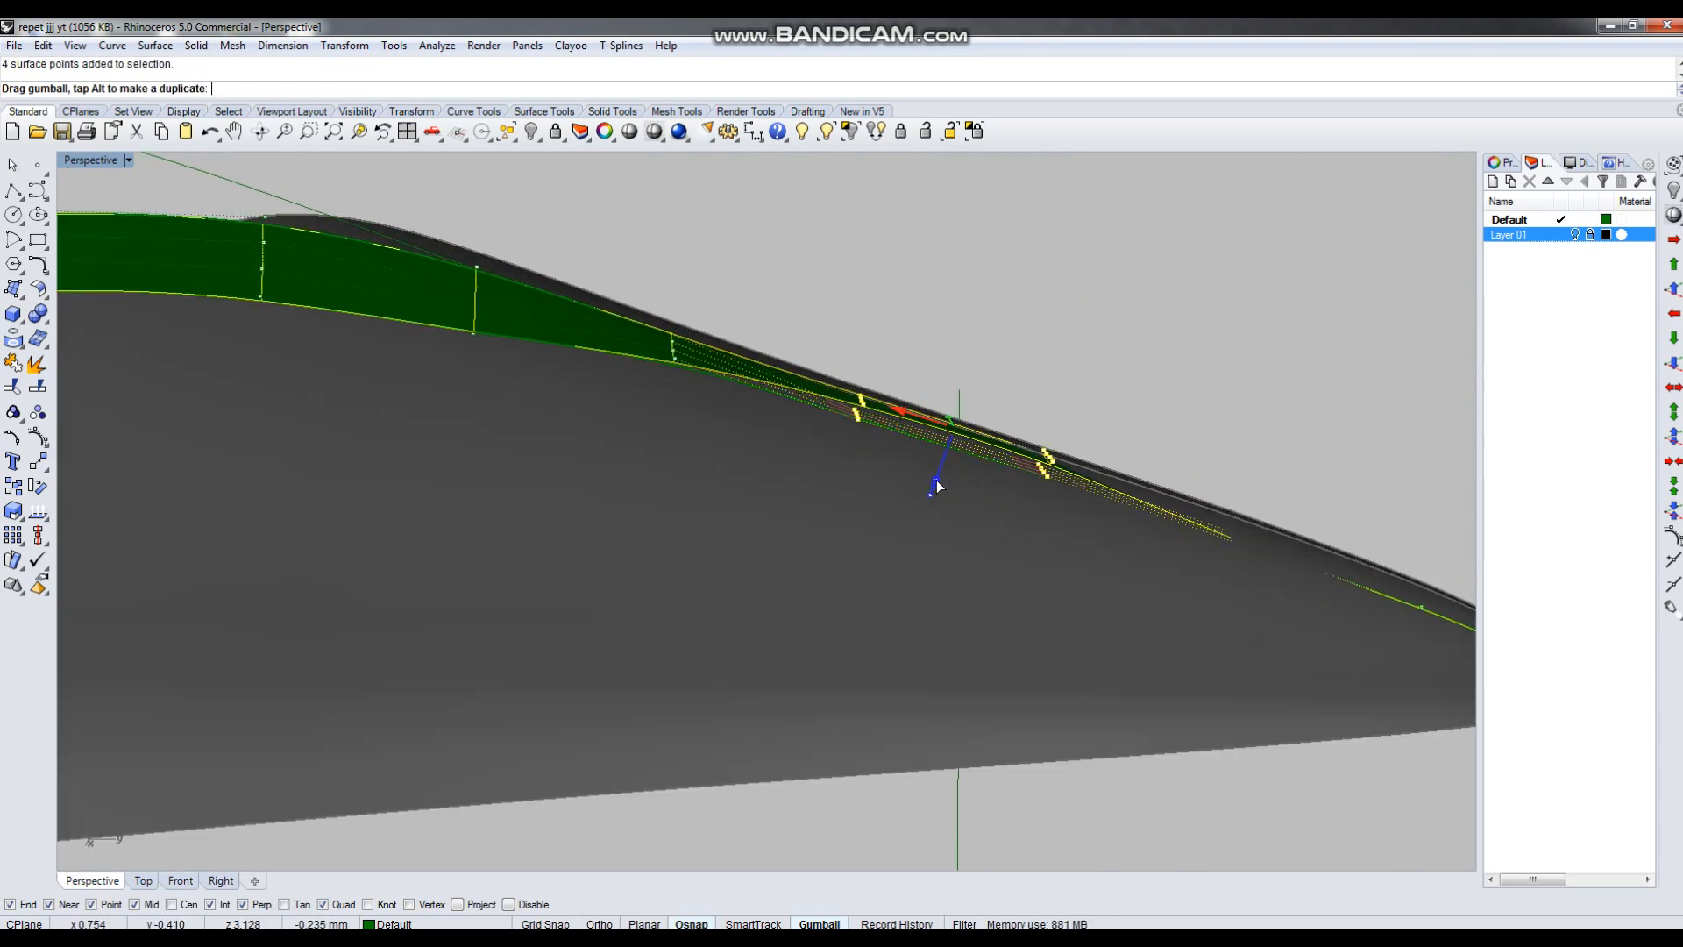
drag(936, 485, 936, 484)
key(Escape)
Adjust the following row of control points on the tapered section so the strip hugs the petal.
right_drag(1000, 499, 1050, 481)
scroll(1050, 481, down, 2)
scroll(1050, 481, up, 4)
drag(1139, 425, 1094, 513)
click(1160, 220)
shift+right_drag(1210, 541, 956, 467)
In the Right view, move the control-point row near the strip's narrow tip outward toward the petal's outline.
key(ctrl+F3)
scroll(878, 482, up, 4)
drag(804, 534, 973, 421)
scroll(923, 466, up, 6)
drag(906, 490, 914, 478)
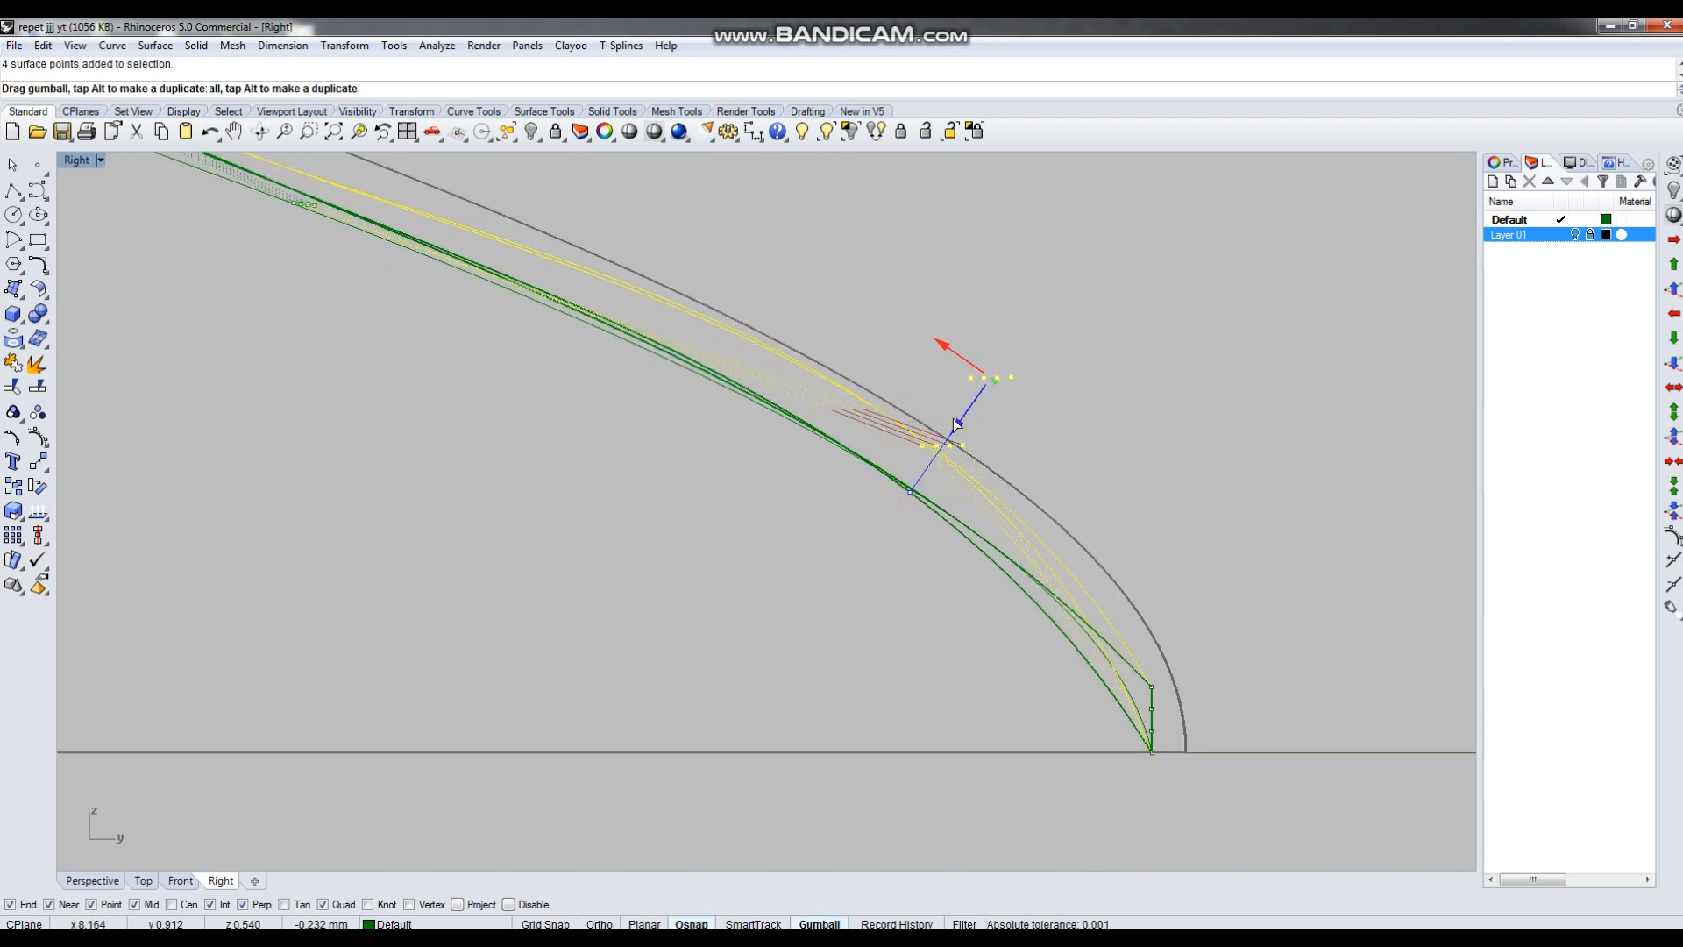
drag(952, 419, 959, 410)
scroll(959, 405, down, 6)
click(868, 488)
Move the control-point row beside the strip's tip to even out the end curve against the petal outline.
scroll(1021, 543, up, 6)
scroll(1111, 597, up, 2)
drag(1017, 548, 1071, 610)
click(1227, 604)
scroll(1239, 606, down, 12)
Align the next rows of control points along the strip's tapered part with the petal's sloping profile.
scroll(820, 409, up, 6)
drag(947, 411, 972, 465)
scroll(936, 416, down, 6)
click(1166, 322)
scroll(1146, 484, up, 4)
drag(1194, 472, 1192, 553)
scroll(1195, 505, down, 8)
click(1144, 322)
Reposition the control-point rows midway along the slope so the strip lies along the petal's edge.
scroll(668, 469, up, 5)
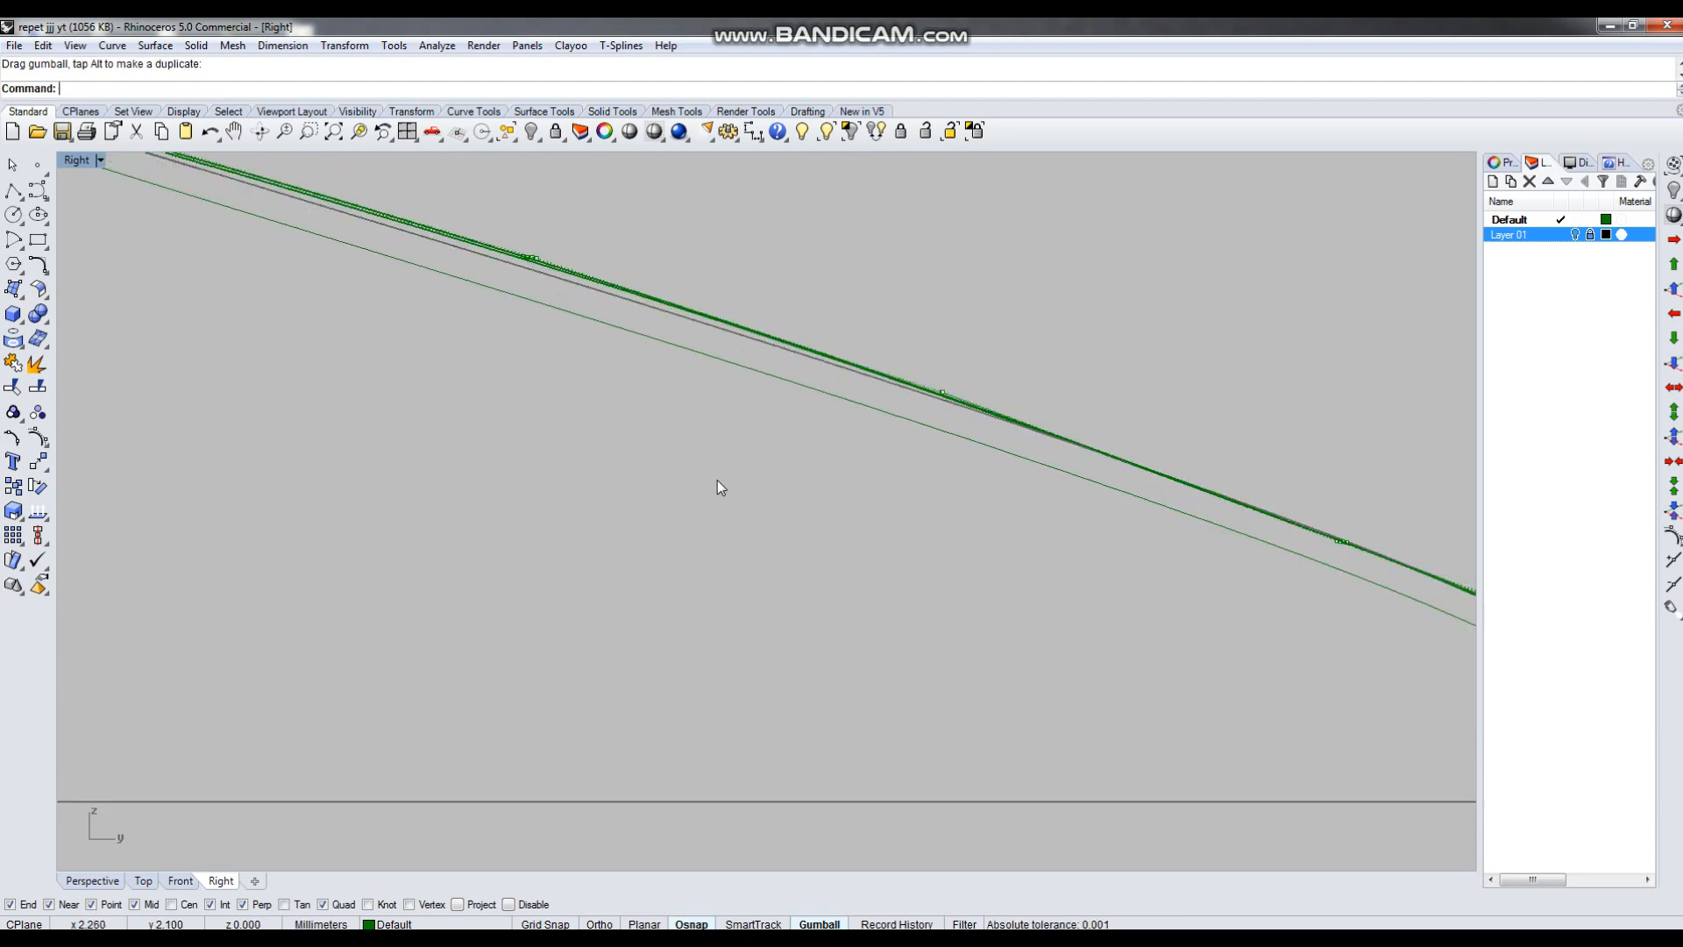
drag(420, 380, 647, 227)
scroll(870, 248, down, 4)
drag(982, 368, 1029, 433)
scroll(1026, 456, up, 7)
scroll(1135, 506, down, 8)
scroll(538, 344, up, 5)
Adjust the control-point row where the strip begins to widen to smooth its transition in the Right view.
drag(365, 409, 561, 242)
scroll(476, 368, down, 3)
click(603, 419)
scroll(603, 419, down, 6)
scroll(530, 399, up, 6)
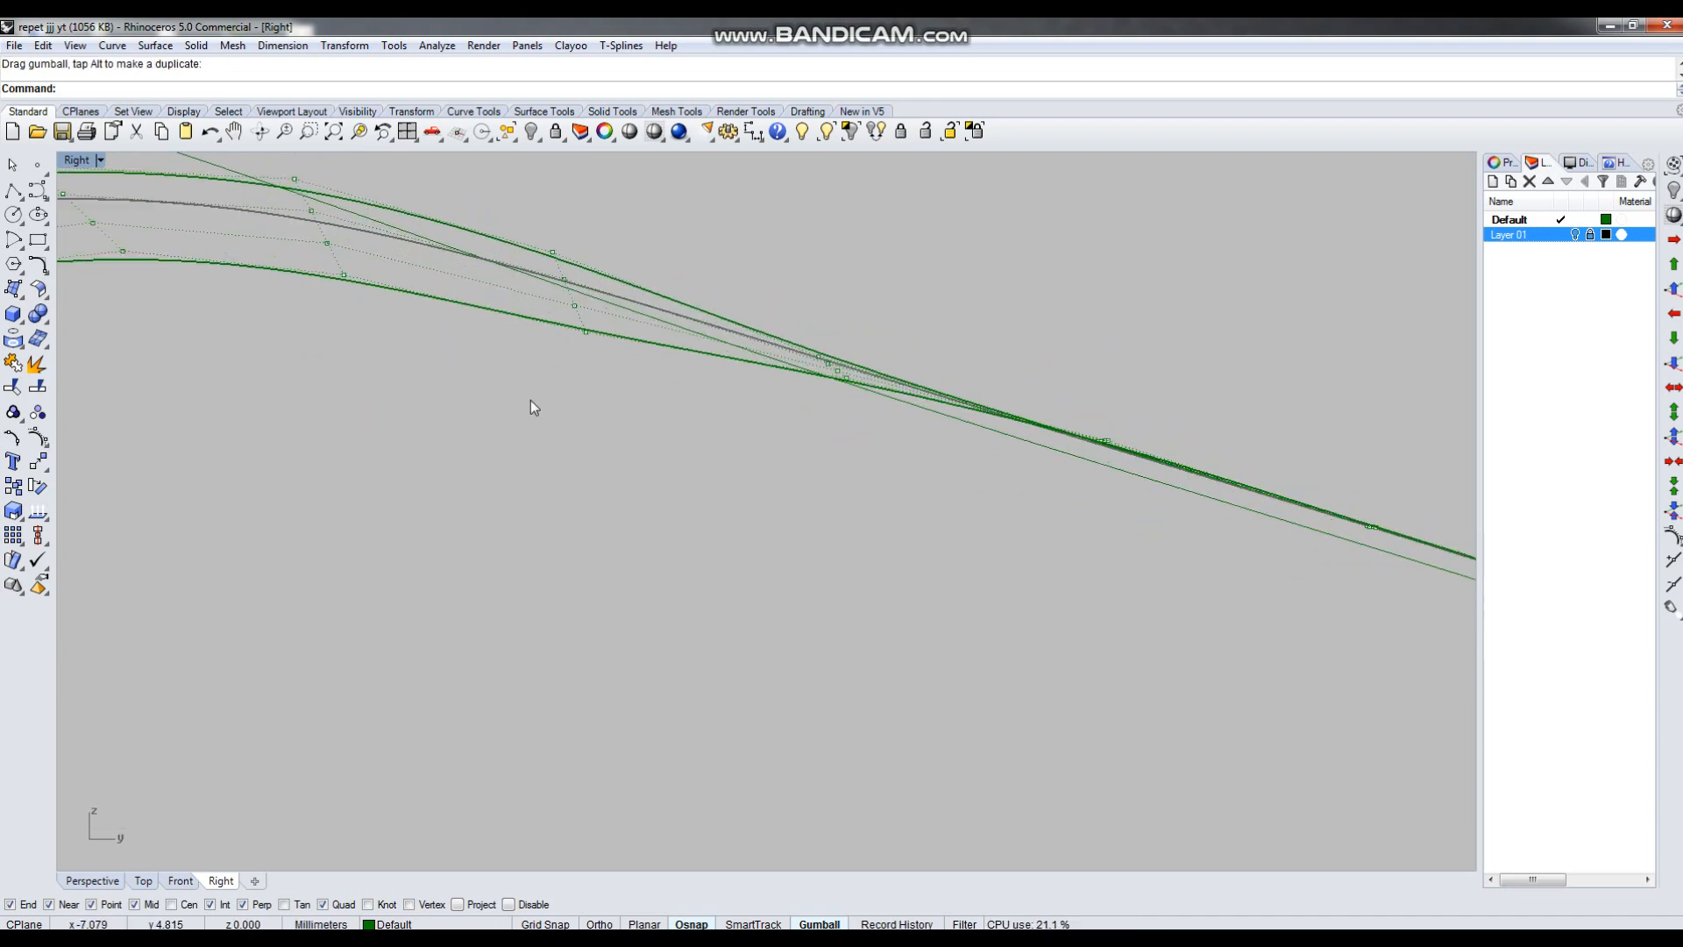
In the Perspective view, select a control point at the strip's lower edge near the petal and move it slightly.
key(ctrl+F4)
scroll(781, 331, down, 4)
mouse_move(1003, 444)
right_down()
mouse_move(612, 491)
mouse_move(902, 477)
mouse_move(1097, 390)
mouse_move(1051, 351)
right_up()
scroll(612, 492, up, 4)
scroll(1096, 390, up, 4)
drag(977, 259, 1047, 391)
scroll(1017, 377, up, 4)
drag(1025, 454, 1027, 461)
click(958, 278)
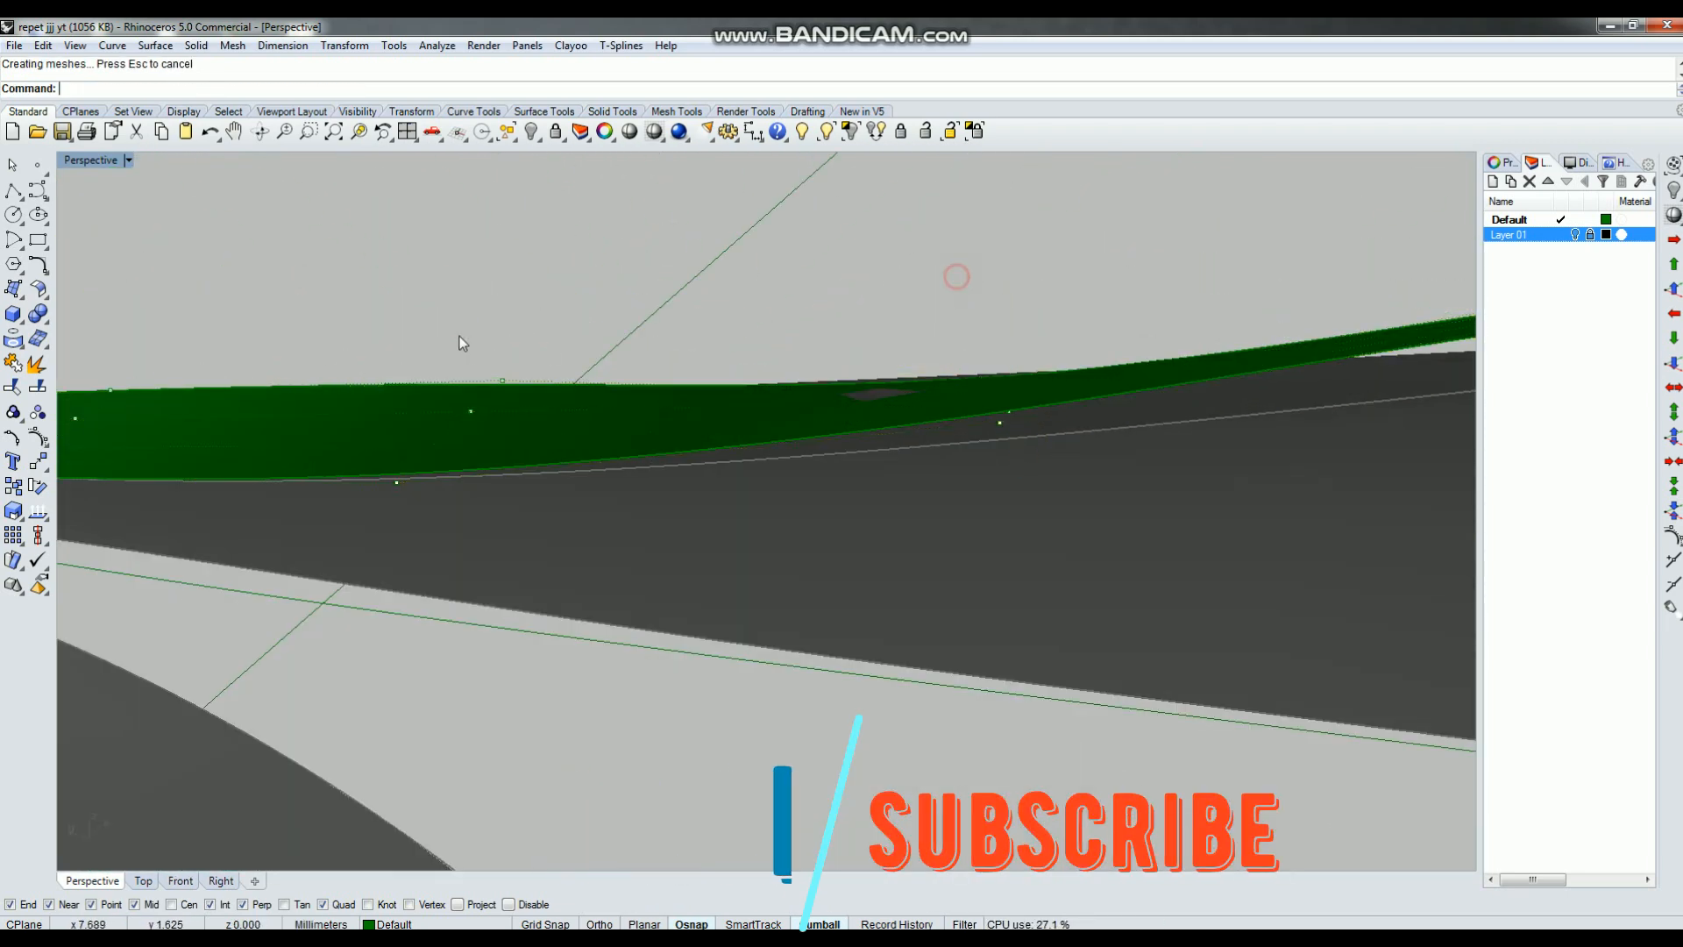
Nudge the neighbouring control points on the strip to bring it closer to the petal and check its overall shape.
scroll(958, 278, down, 4)
right_drag(958, 278, 1034, 326)
drag(1034, 326, 1153, 521)
right_drag(1154, 521, 1096, 386)
drag(1070, 336, 1074, 349)
click(999, 368)
scroll(964, 373, down, 6)
right_drag(964, 372, 923, 426)
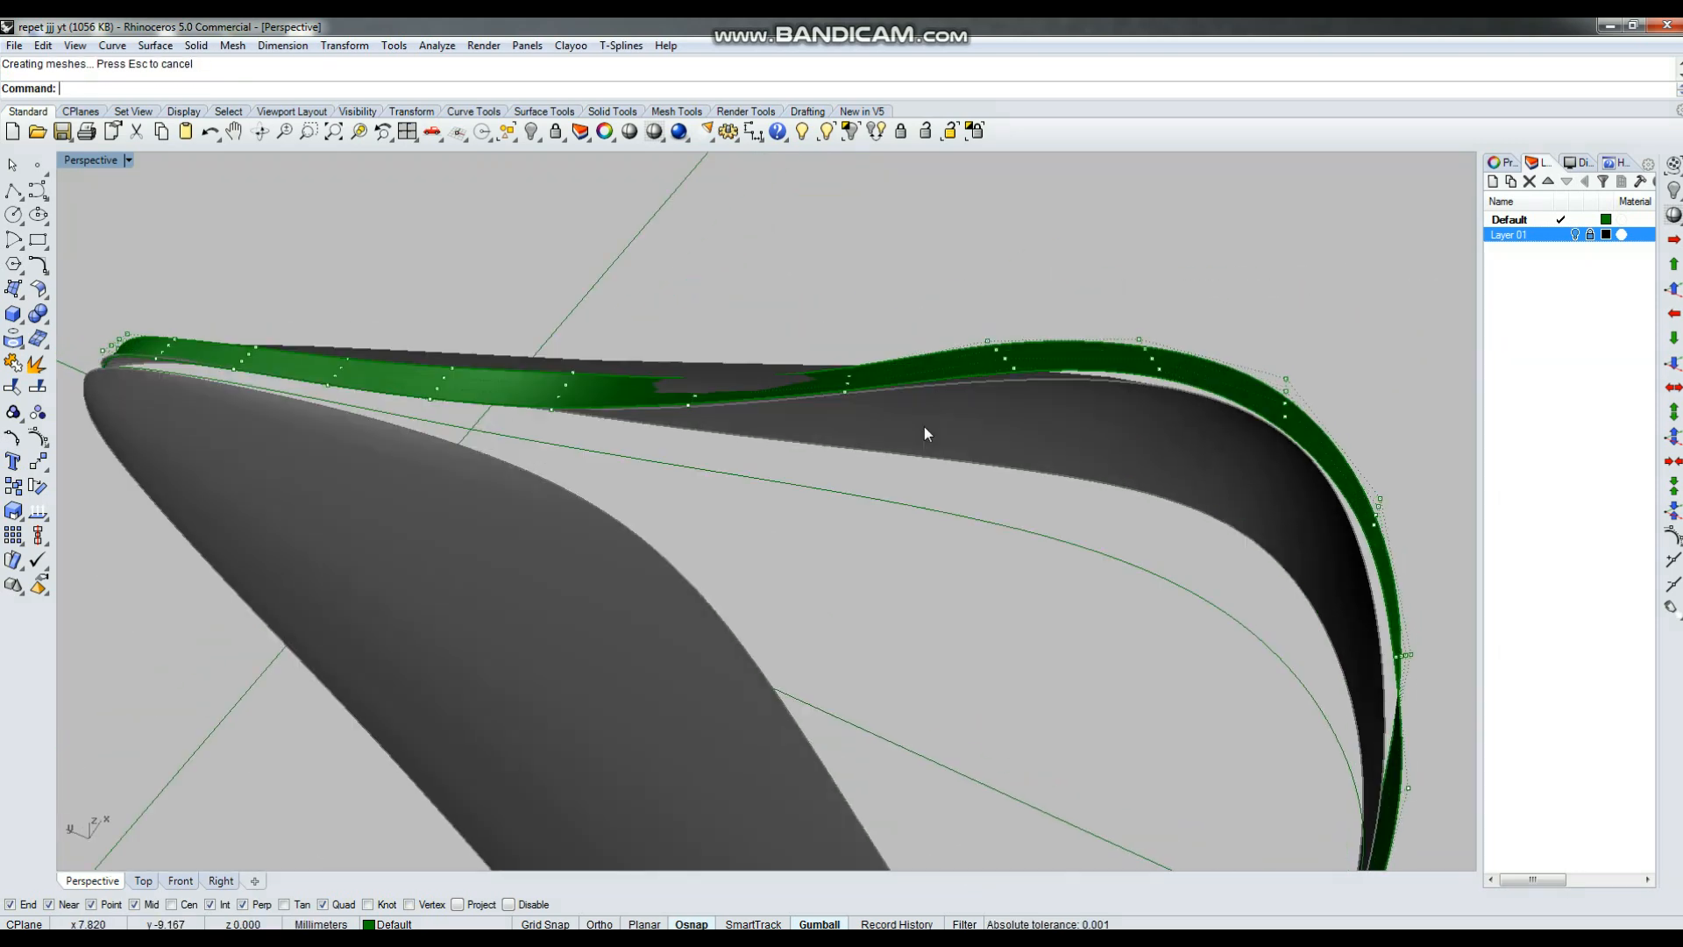
Move the control-point row at the start of the strip's arched section down toward the petal.
drag(987, 270, 1041, 379)
scroll(1007, 376, up, 6)
right_drag(1018, 420, 1022, 289)
drag(1019, 263, 1026, 300)
click(995, 347)
scroll(933, 412, down, 6)
Nudge the next control-point row along the strip's arch so that section sits closer to the petal.
right_drag(902, 458, 680, 250)
scroll(777, 381, up, 3)
drag(728, 324, 793, 416)
right_drag(793, 417, 659, 381)
scroll(659, 381, up, 2)
drag(687, 400, 693, 406)
click(929, 381)
Adjust the control-point row farther along the arch so the strip follows the petal's curved edge.
scroll(985, 375, down, 2)
right_drag(984, 375, 667, 346)
drag(680, 355, 753, 417)
scroll(743, 430, up, 4)
scroll(1008, 358, down, 2)
right_drag(824, 517, 701, 368)
drag(558, 354, 797, 587)
right_drag(797, 587, 657, 447)
scroll(657, 447, up, 4)
drag(652, 416, 670, 435)
click(701, 455)
Shift the four-point row near the strip's steep lower section in toward the petal's edge.
scroll(701, 456, down, 4)
right_drag(701, 456, 746, 489)
right_drag(716, 637, 1033, 626)
scroll(1034, 626, up, 5)
drag(964, 576, 916, 582)
right_drag(916, 582, 978, 697)
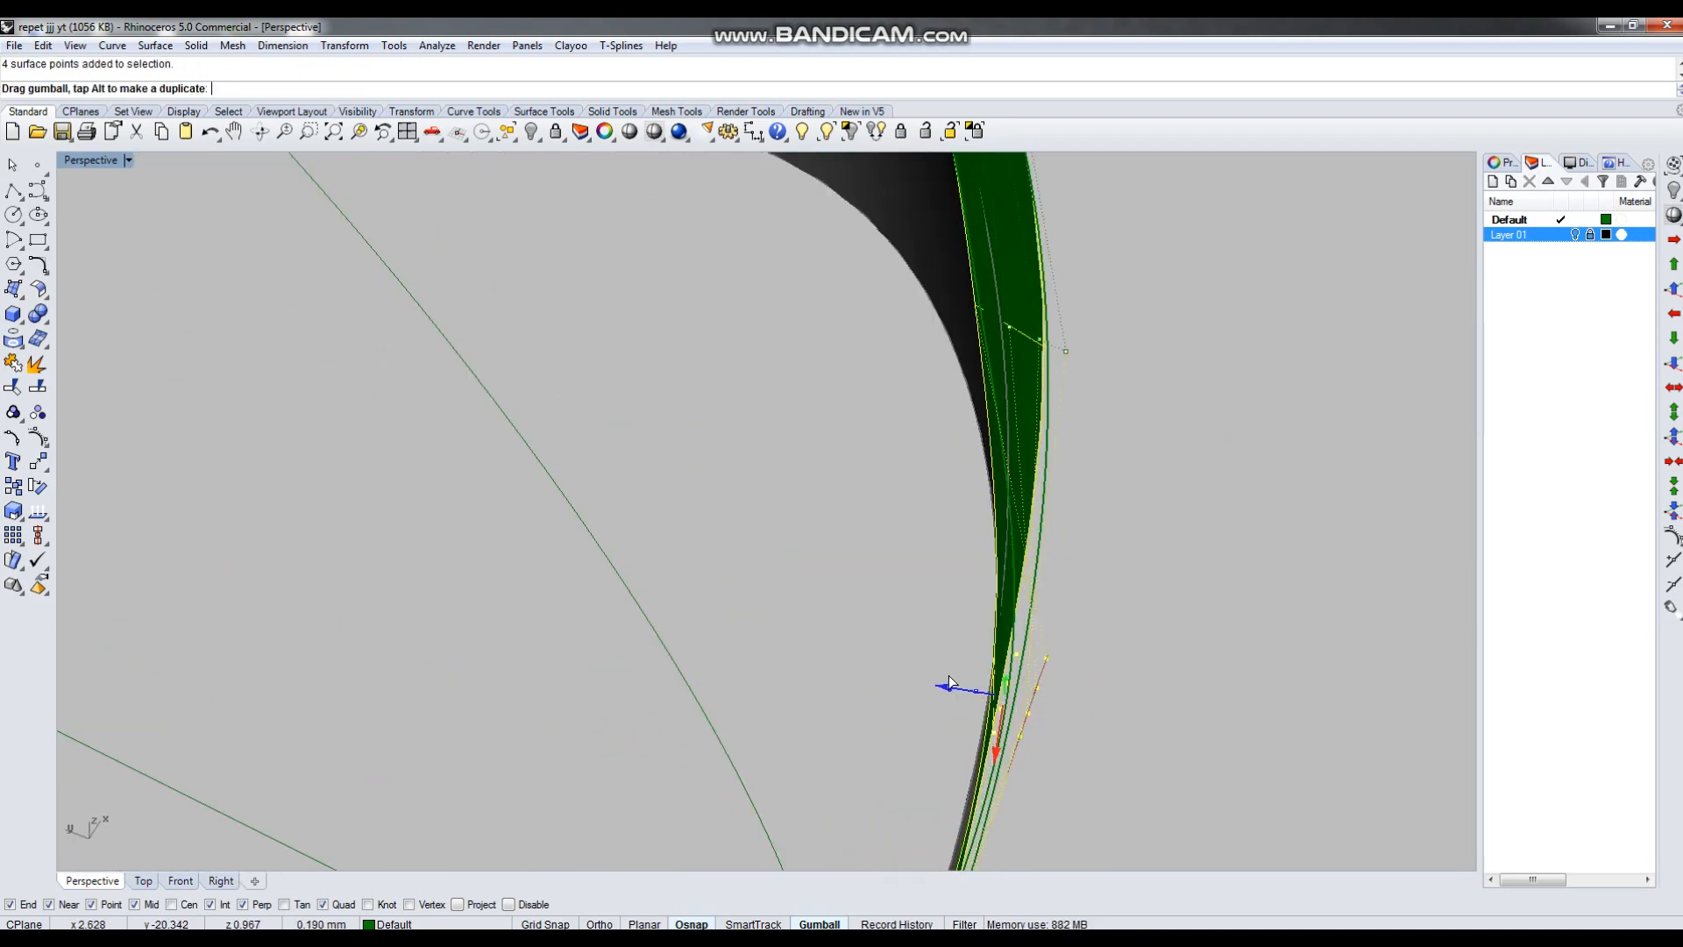
scroll(1149, 555, down, 5)
right_drag(1149, 556, 1038, 548)
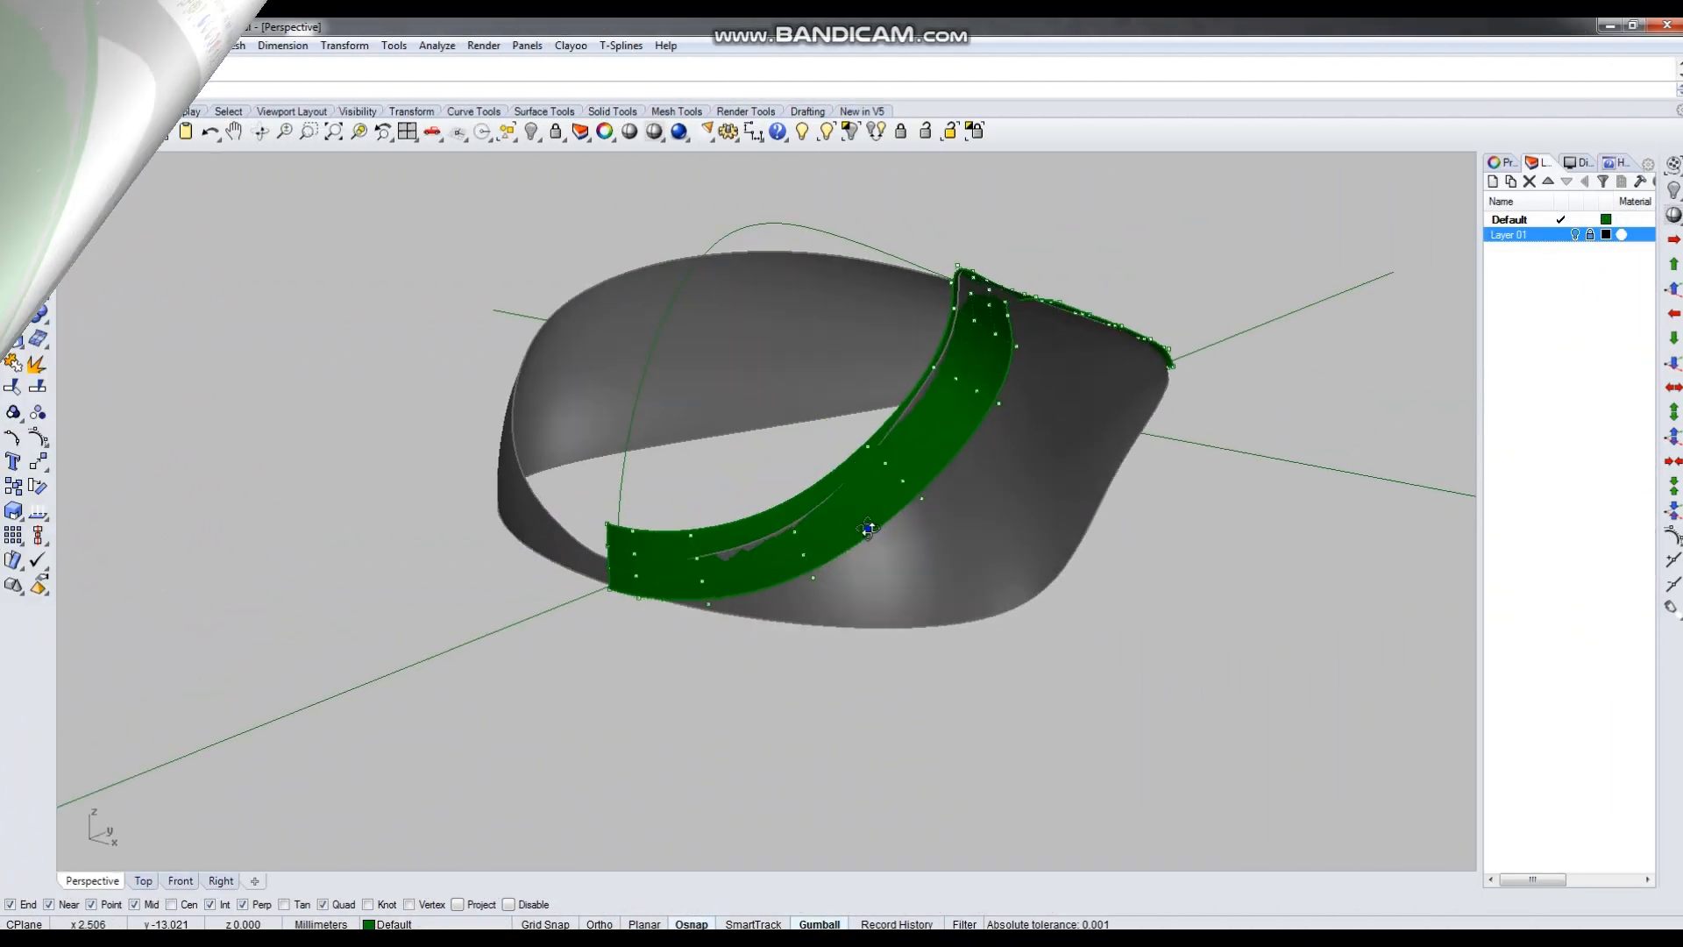
Examine from several angles how closely the reshaped strip follows the petal surface along its whole length.
right_drag(801, 450, 813, 404)
scroll(814, 403, up, 5)
scroll(764, 447, down, 2)
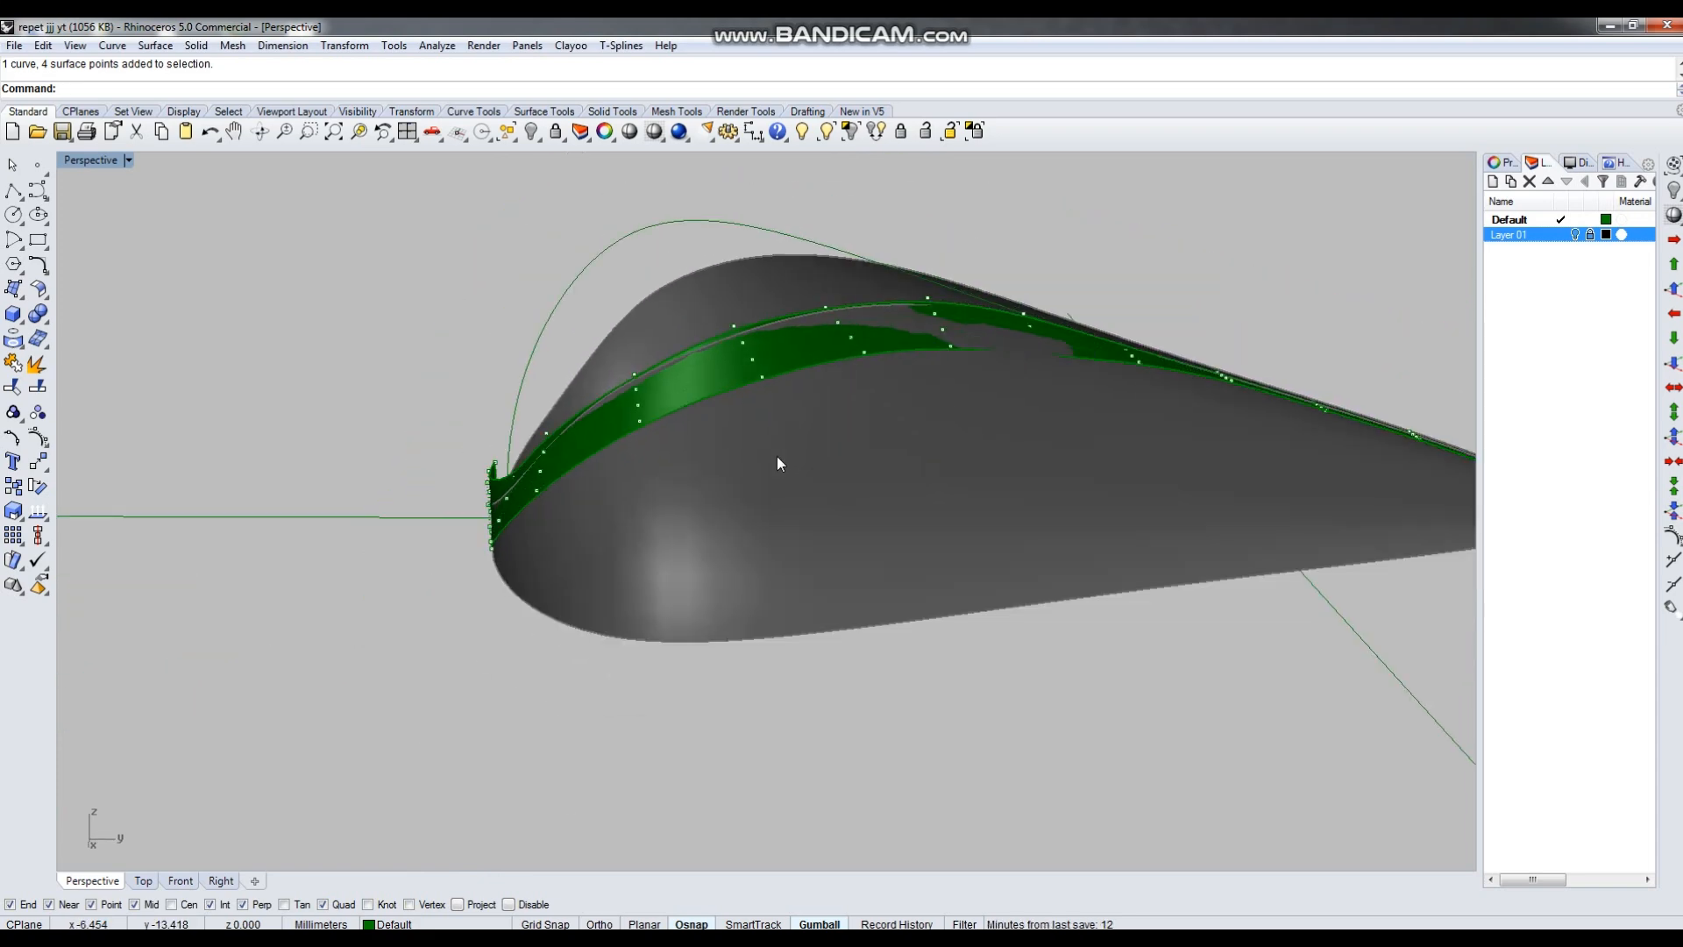
scroll(1095, 403, up, 4)
right_drag(929, 378, 870, 371)
scroll(870, 371, down, 6)
right_drag(1039, 378, 1160, 477)
scroll(871, 406, up, 6)
scroll(1159, 477, down, 3)
right_drag(732, 419, 992, 387)
scroll(672, 541, up, 3)
right_drag(672, 541, 718, 492)
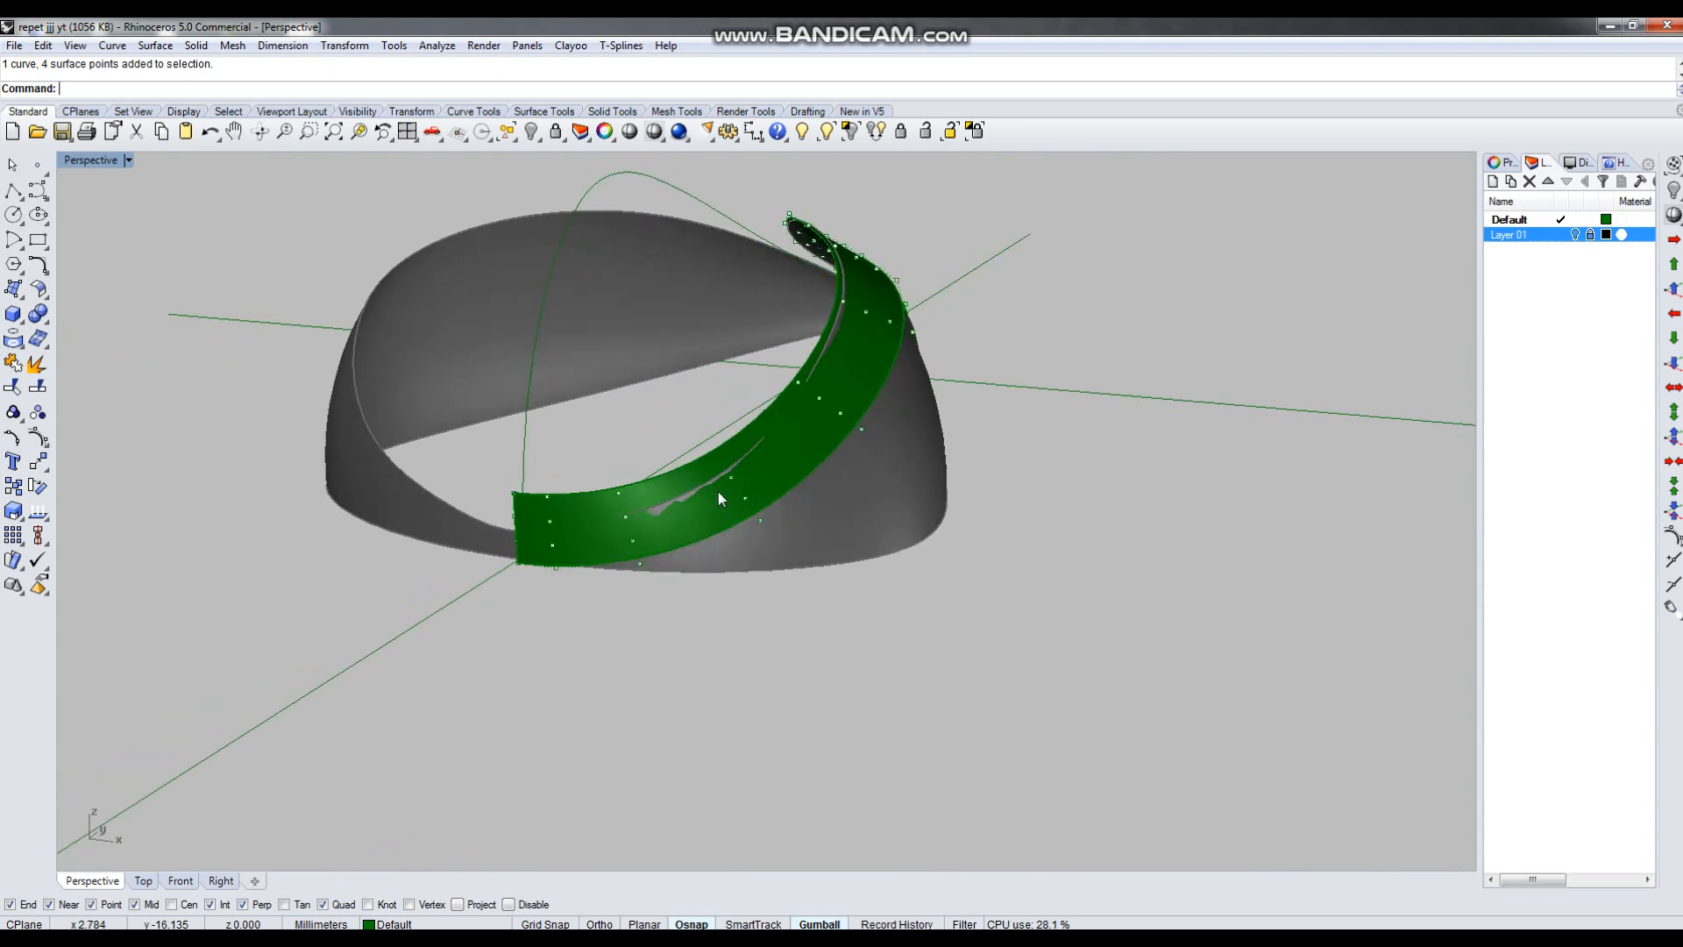
scroll(719, 492, up, 3)
scroll(593, 514, down, 5)
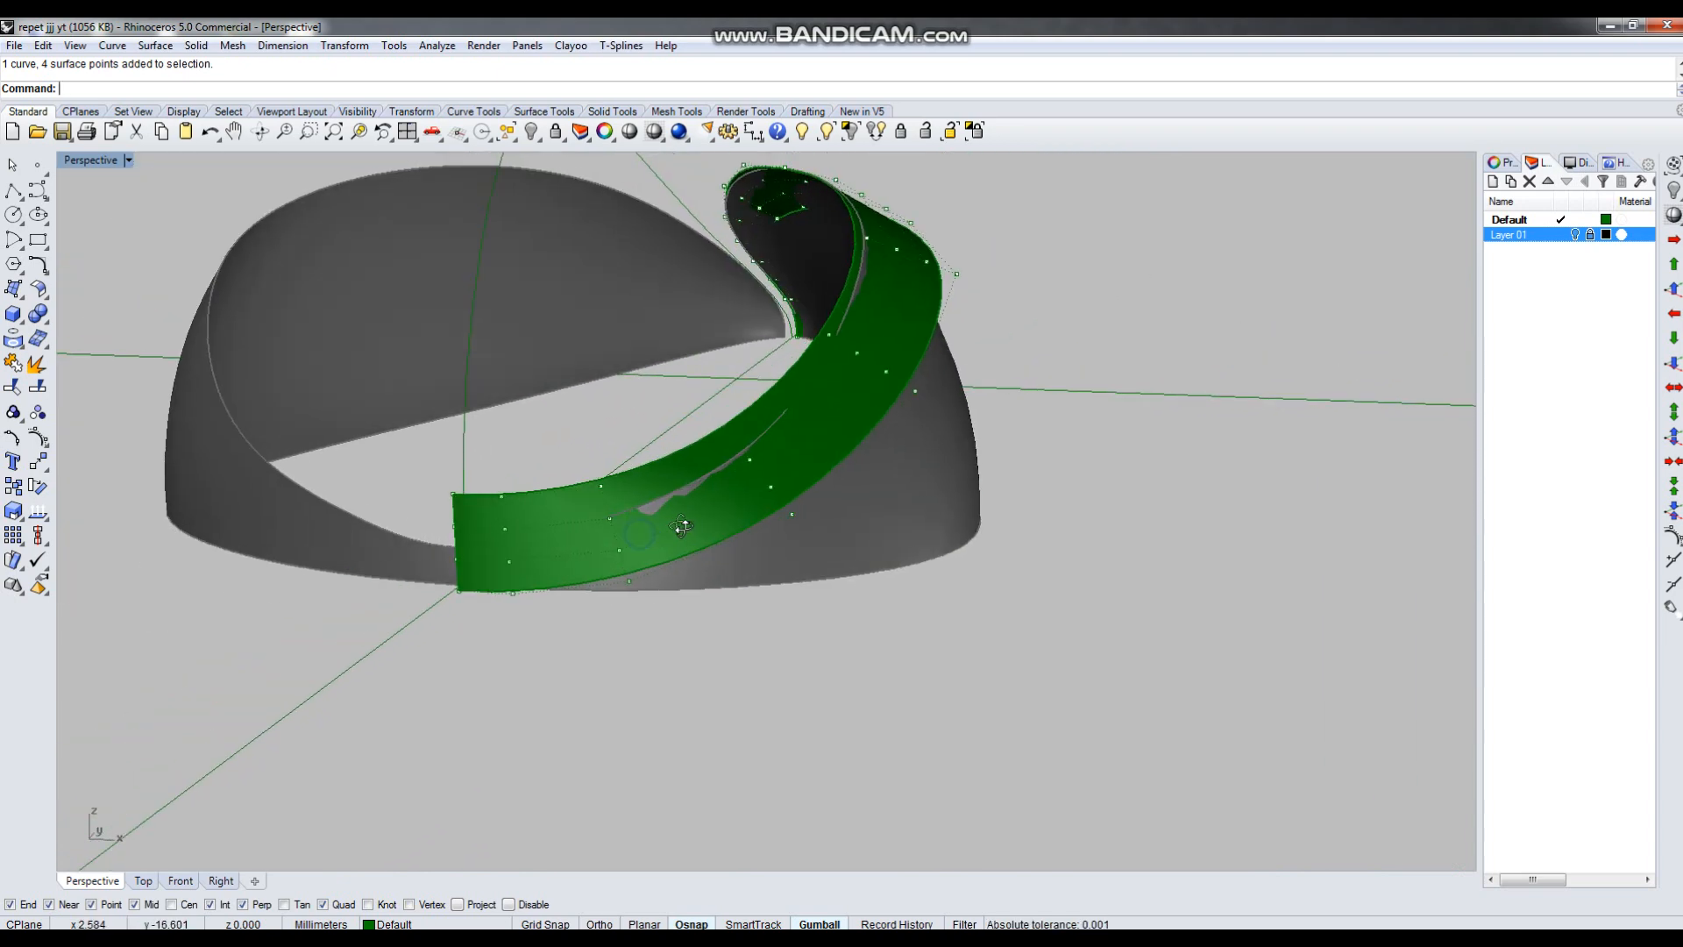
right_drag(759, 501, 651, 568)
scroll(965, 408, up, 3)
scroll(558, 429, up, 2)
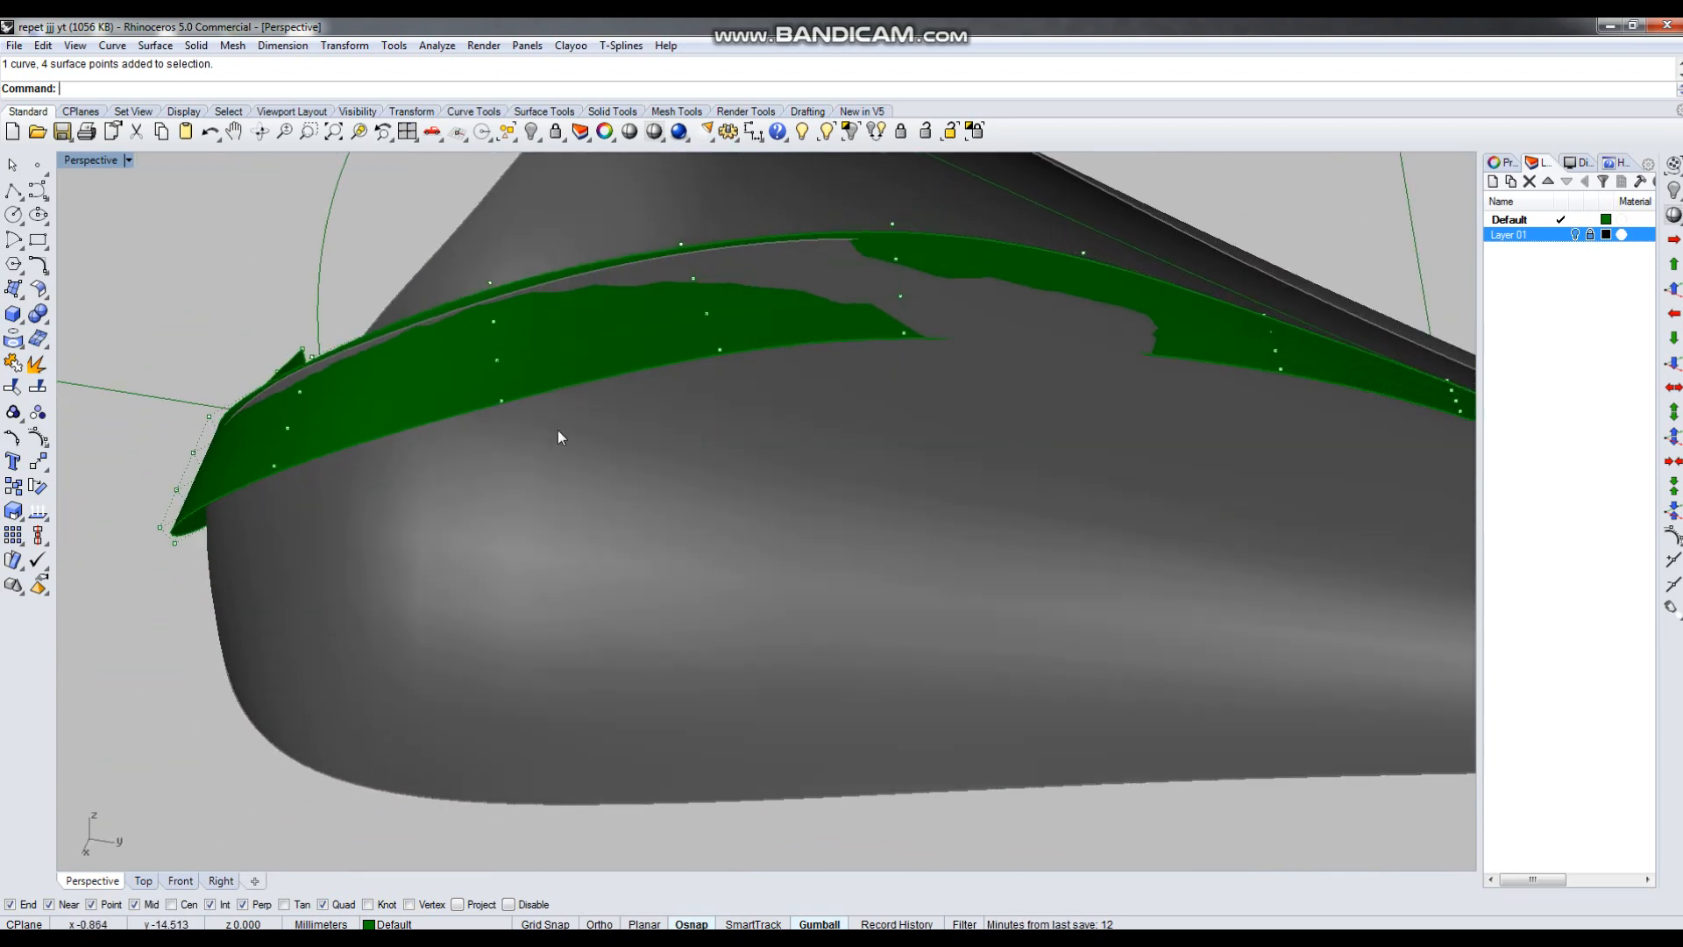
scroll(770, 365, down, 3)
scroll(765, 452, up, 4)
scroll(765, 452, down, 4)
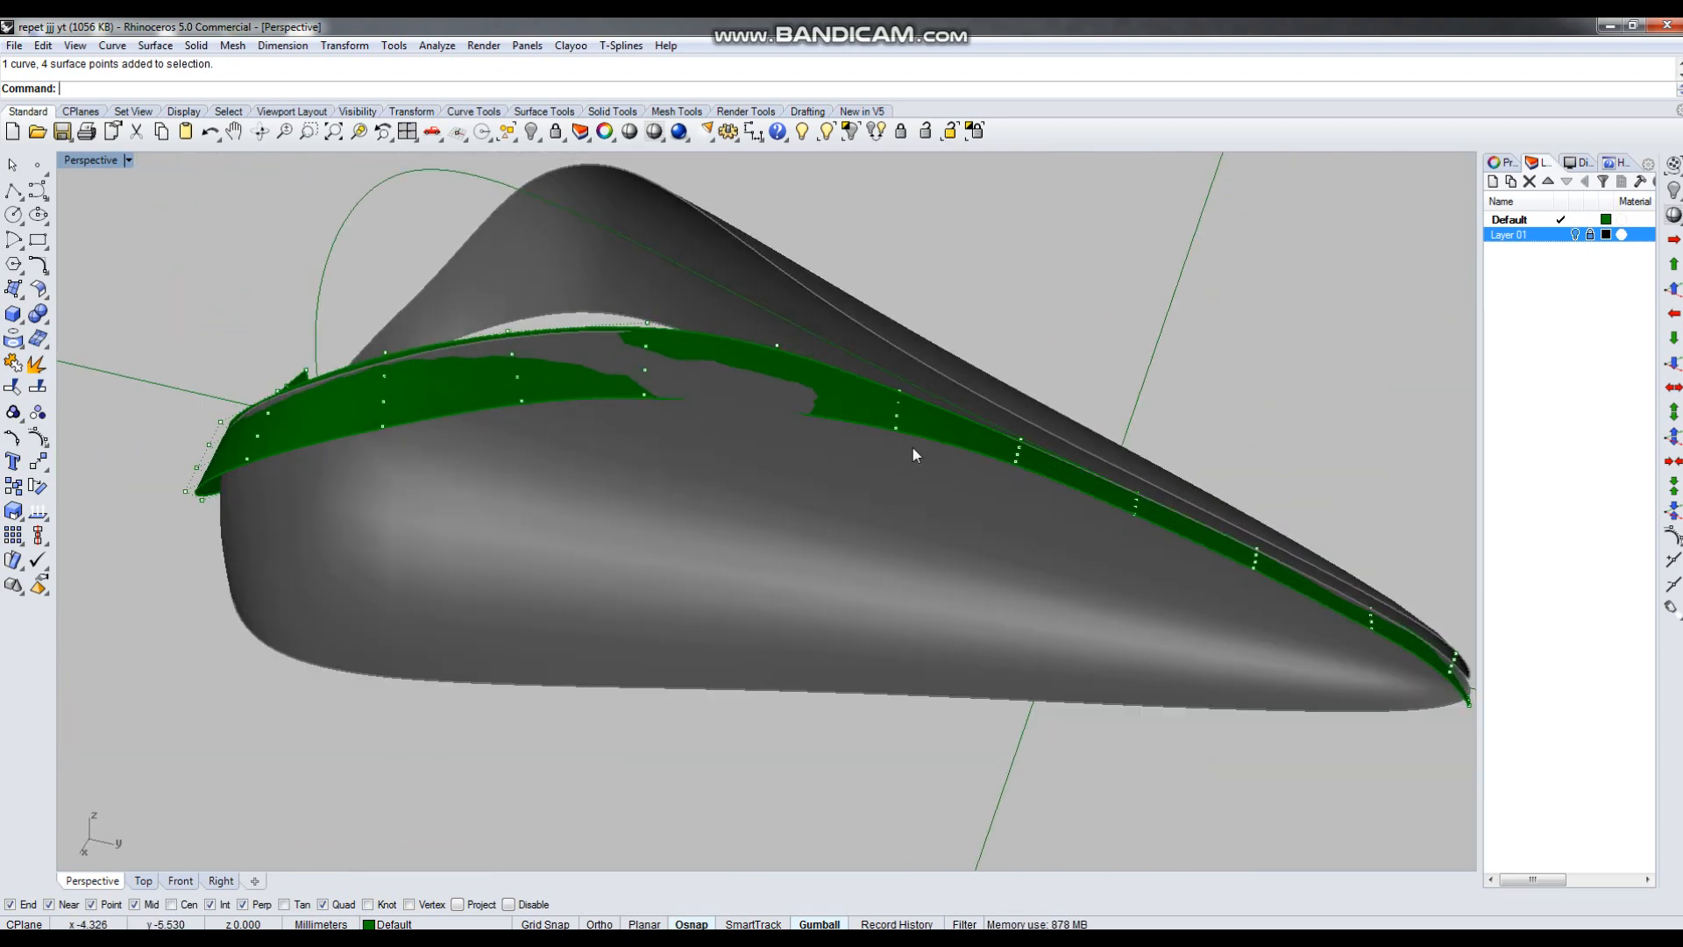
scroll(947, 473, up, 3)
scroll(1137, 541, down, 3)
right_drag(1138, 540, 1053, 533)
scroll(1054, 533, down, 2)
scroll(755, 428, up, 6)
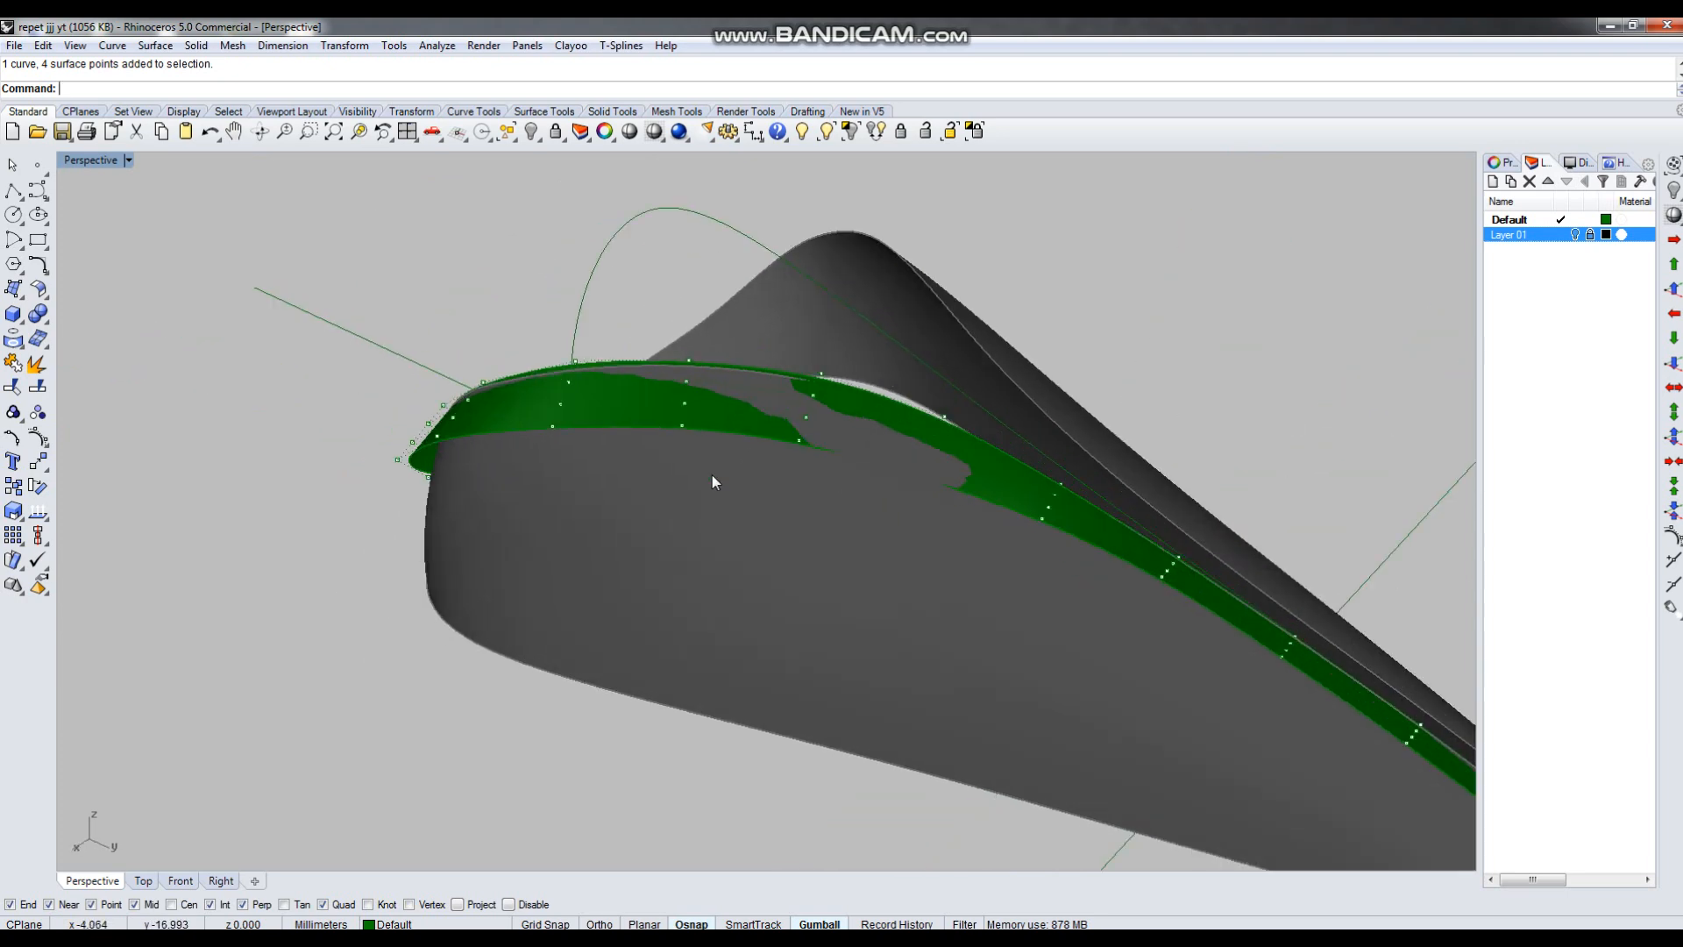
scroll(1010, 550, down, 7)
right_drag(710, 514, 898, 530)
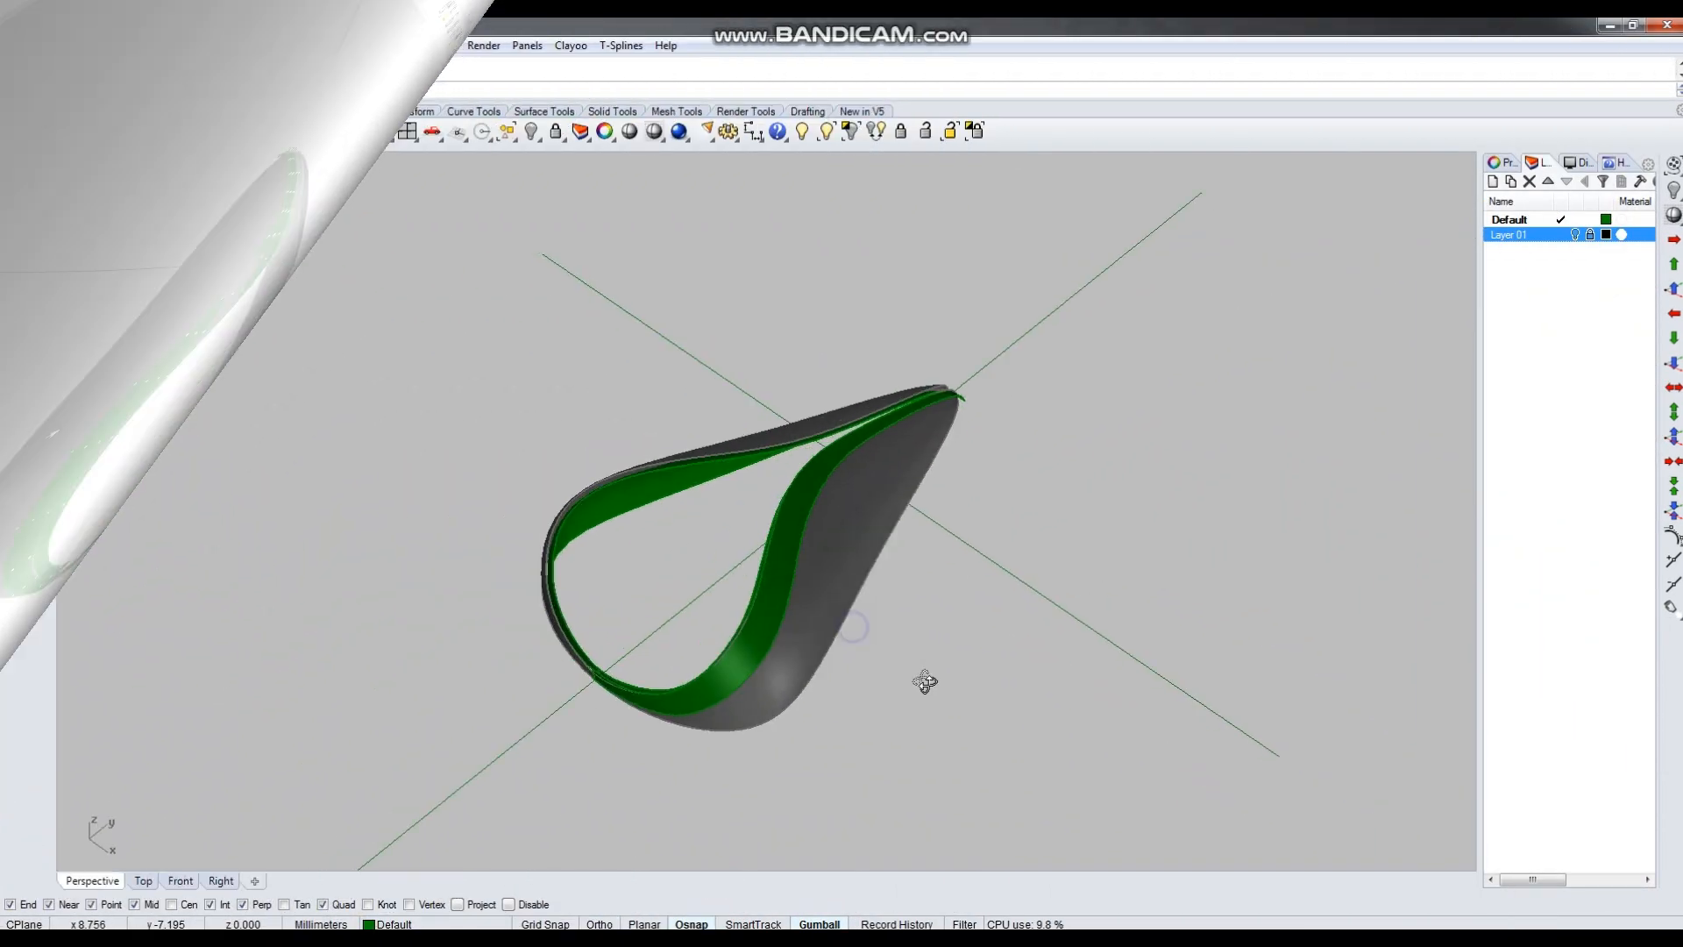
Unlock the locked petal geometry and delete the mirrored copy of the strip.
right_drag(925, 681, 748, 465)
right_drag(708, 542, 1055, 328)
click(1055, 329)
right_drag(986, 547, 697, 439)
scroll(698, 439, up, 5)
scroll(682, 429, down, 4)
right_drag(1071, 550, 827, 594)
click(926, 133)
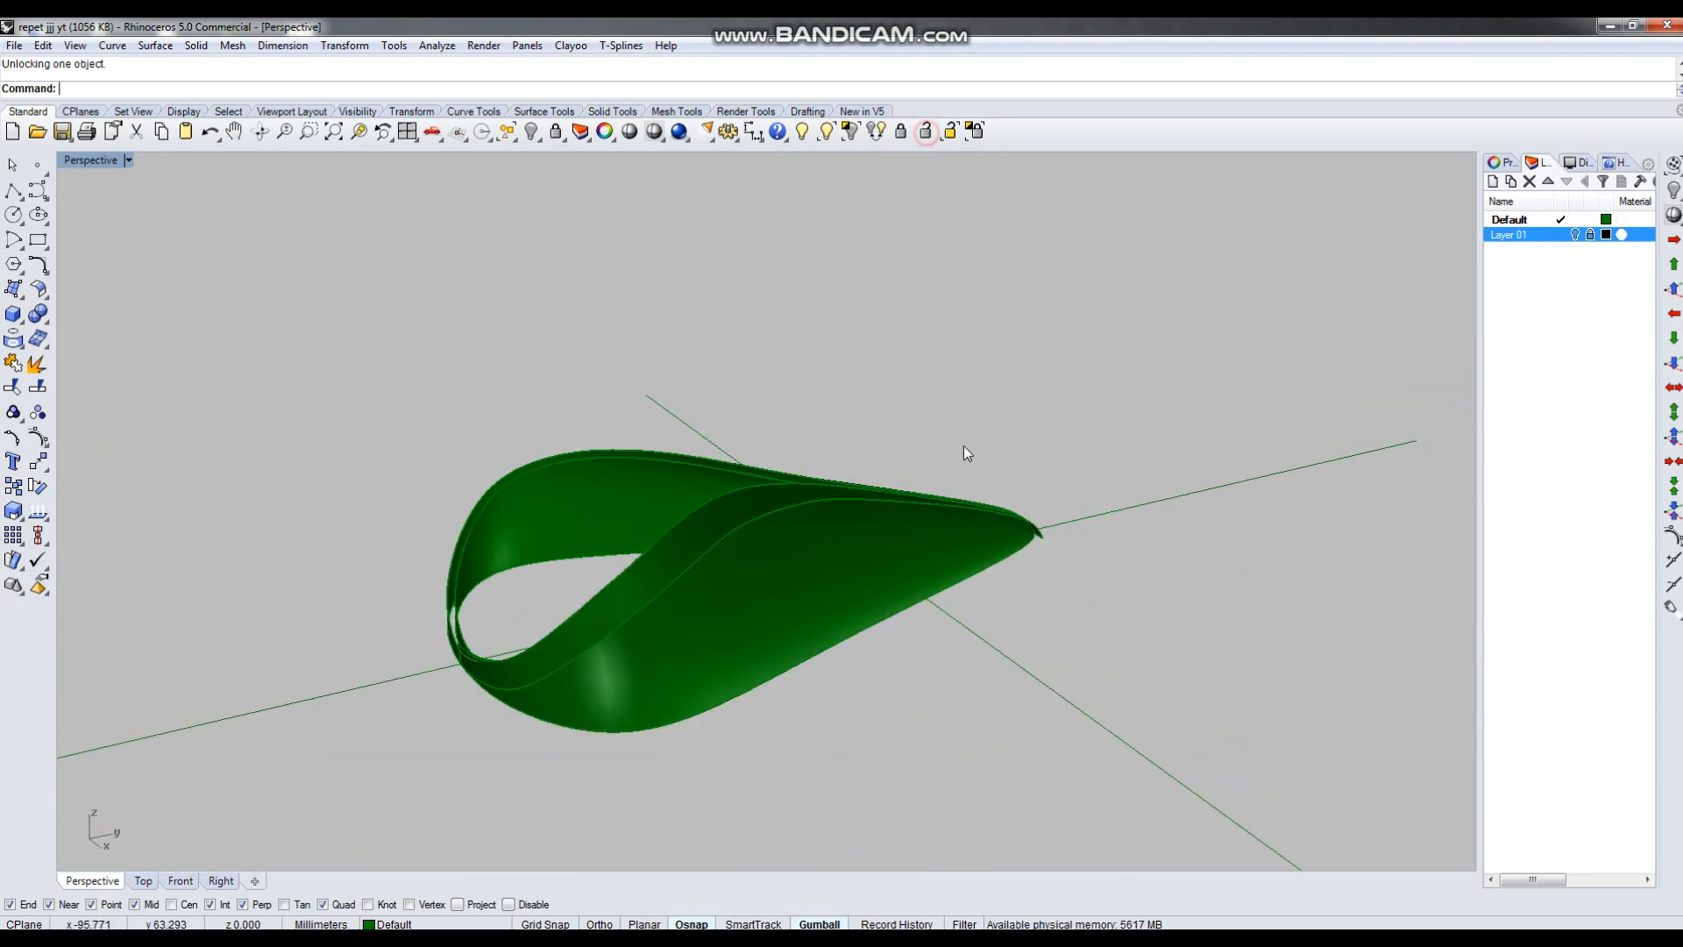
right_drag(851, 581, 777, 643)
key(Delete)
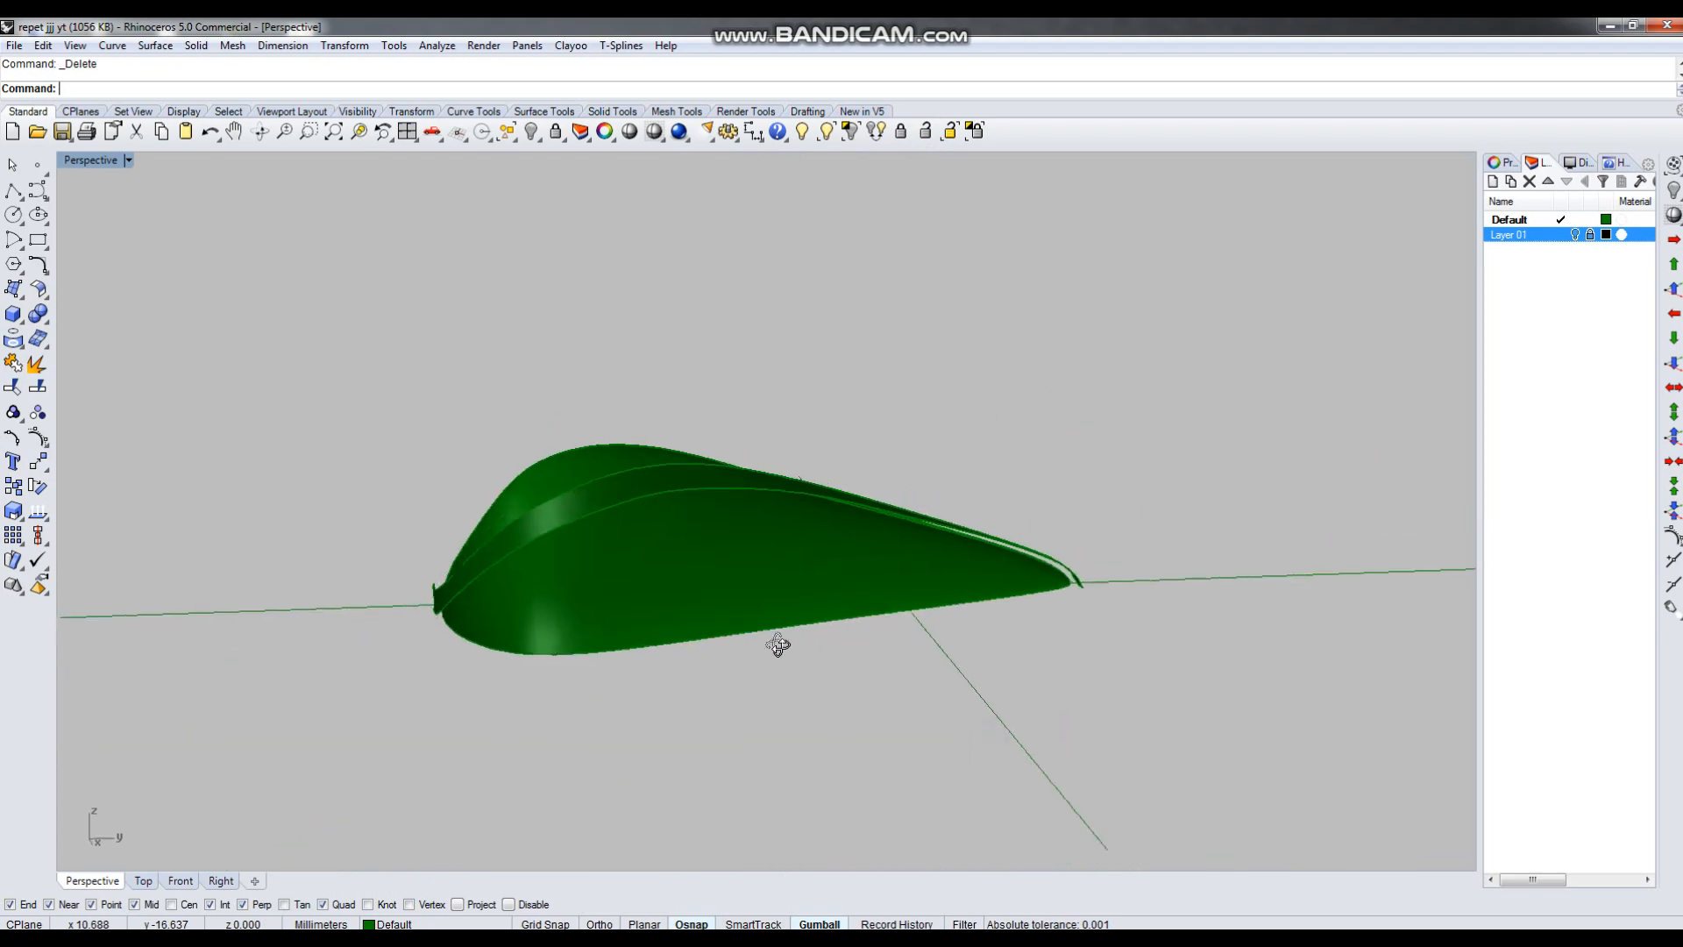
Compare the strip with the Layer 01 reference picture in the Top view, hide that layer again and return to the Perspective view.
scroll(514, 492, up, 5)
right_drag(575, 544, 798, 566)
scroll(771, 526, down, 8)
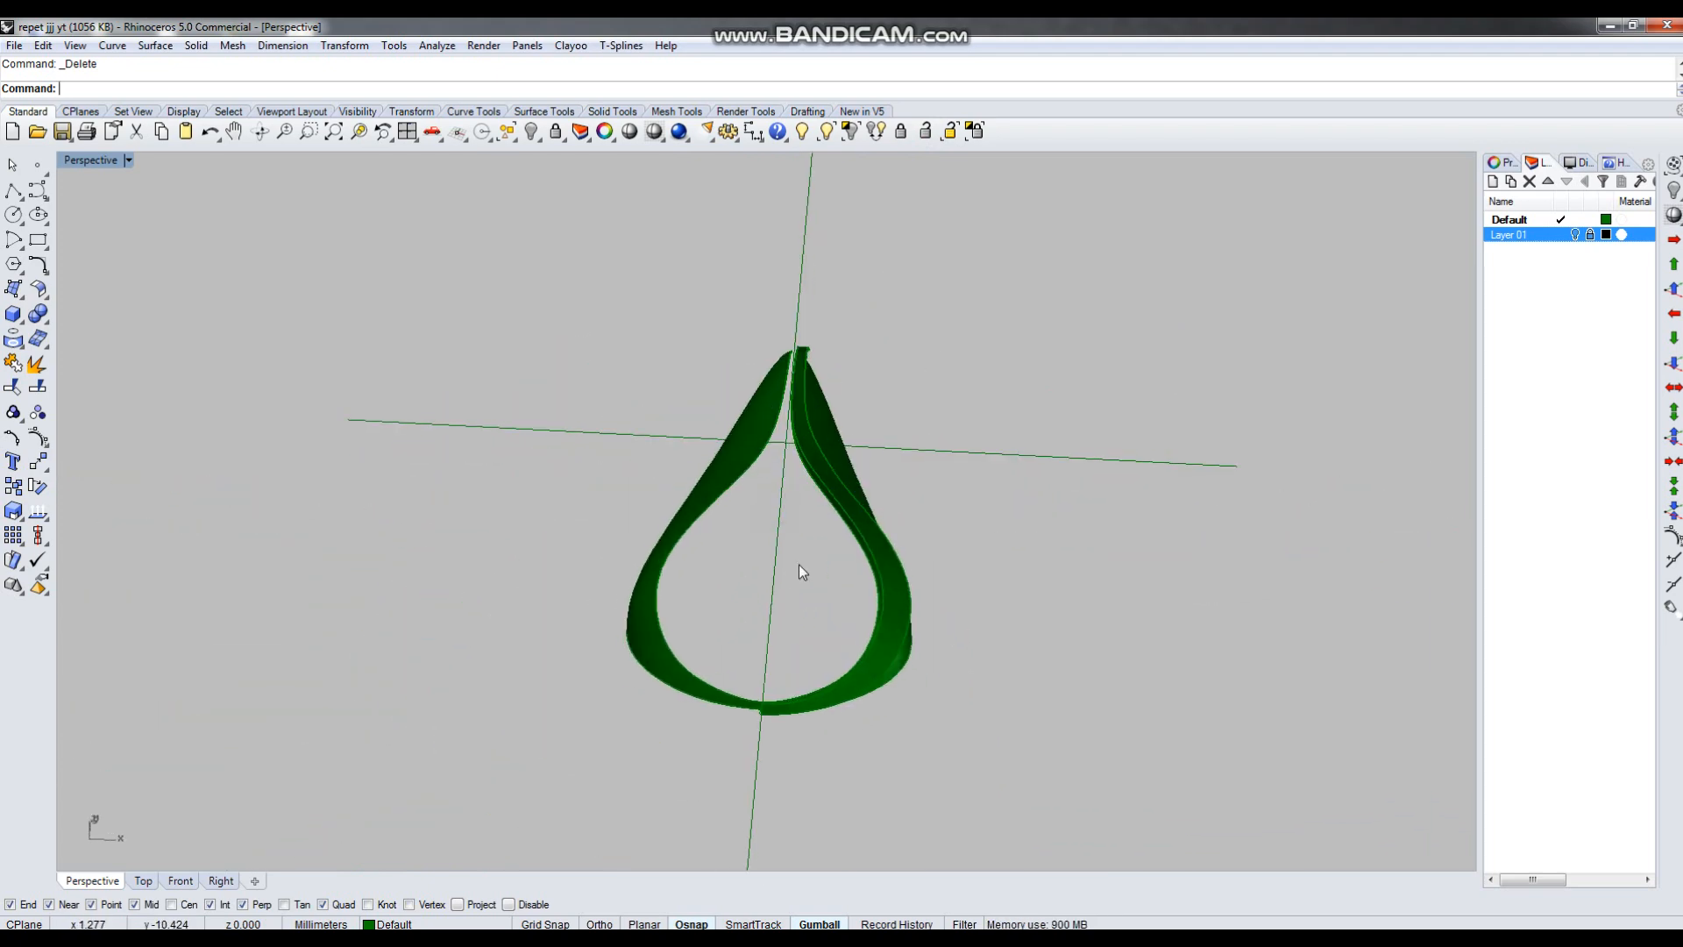
key(ctrl+F1)
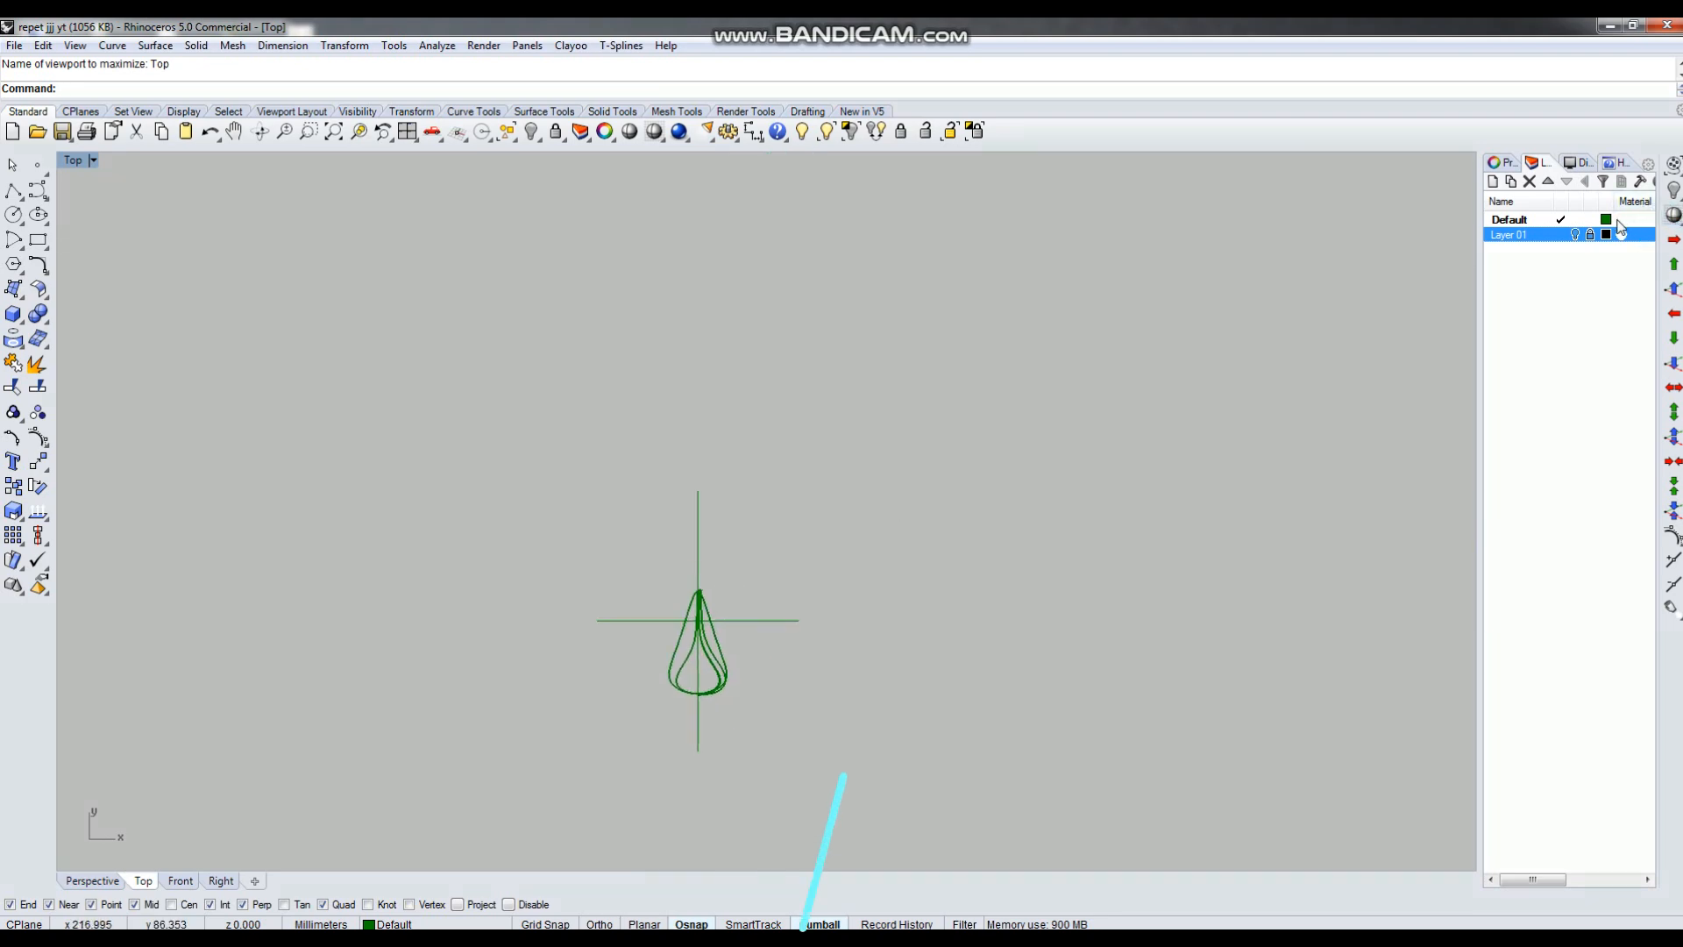
click(1578, 234)
scroll(728, 640, up, 10)
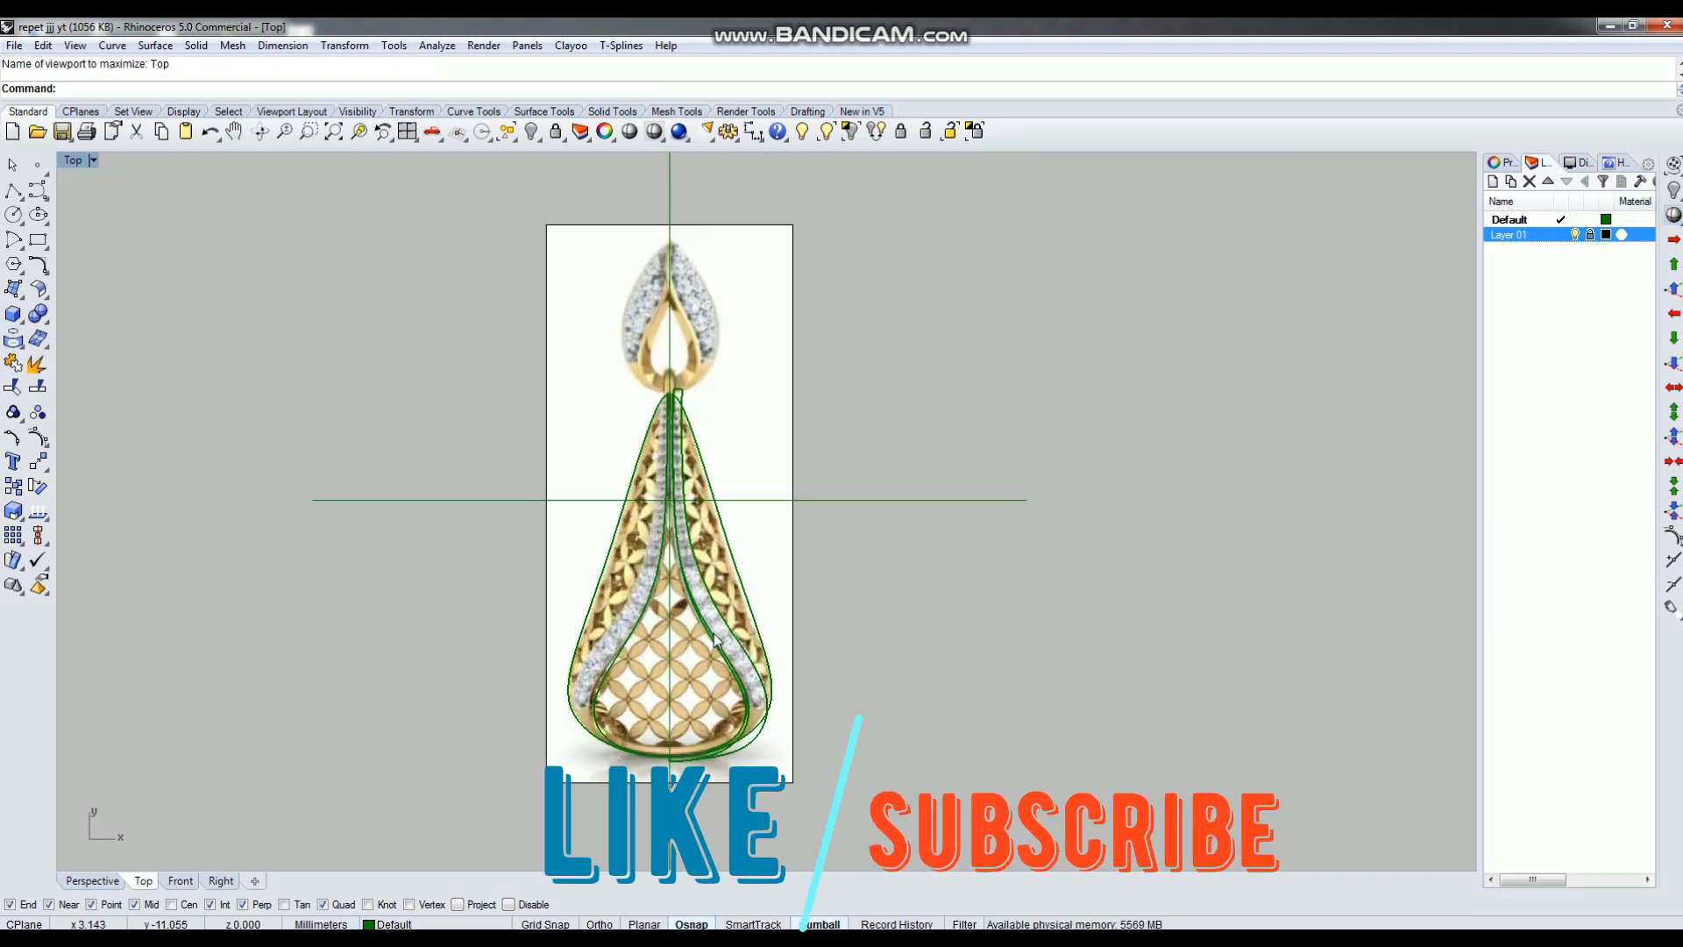
scroll(752, 653, up, 3)
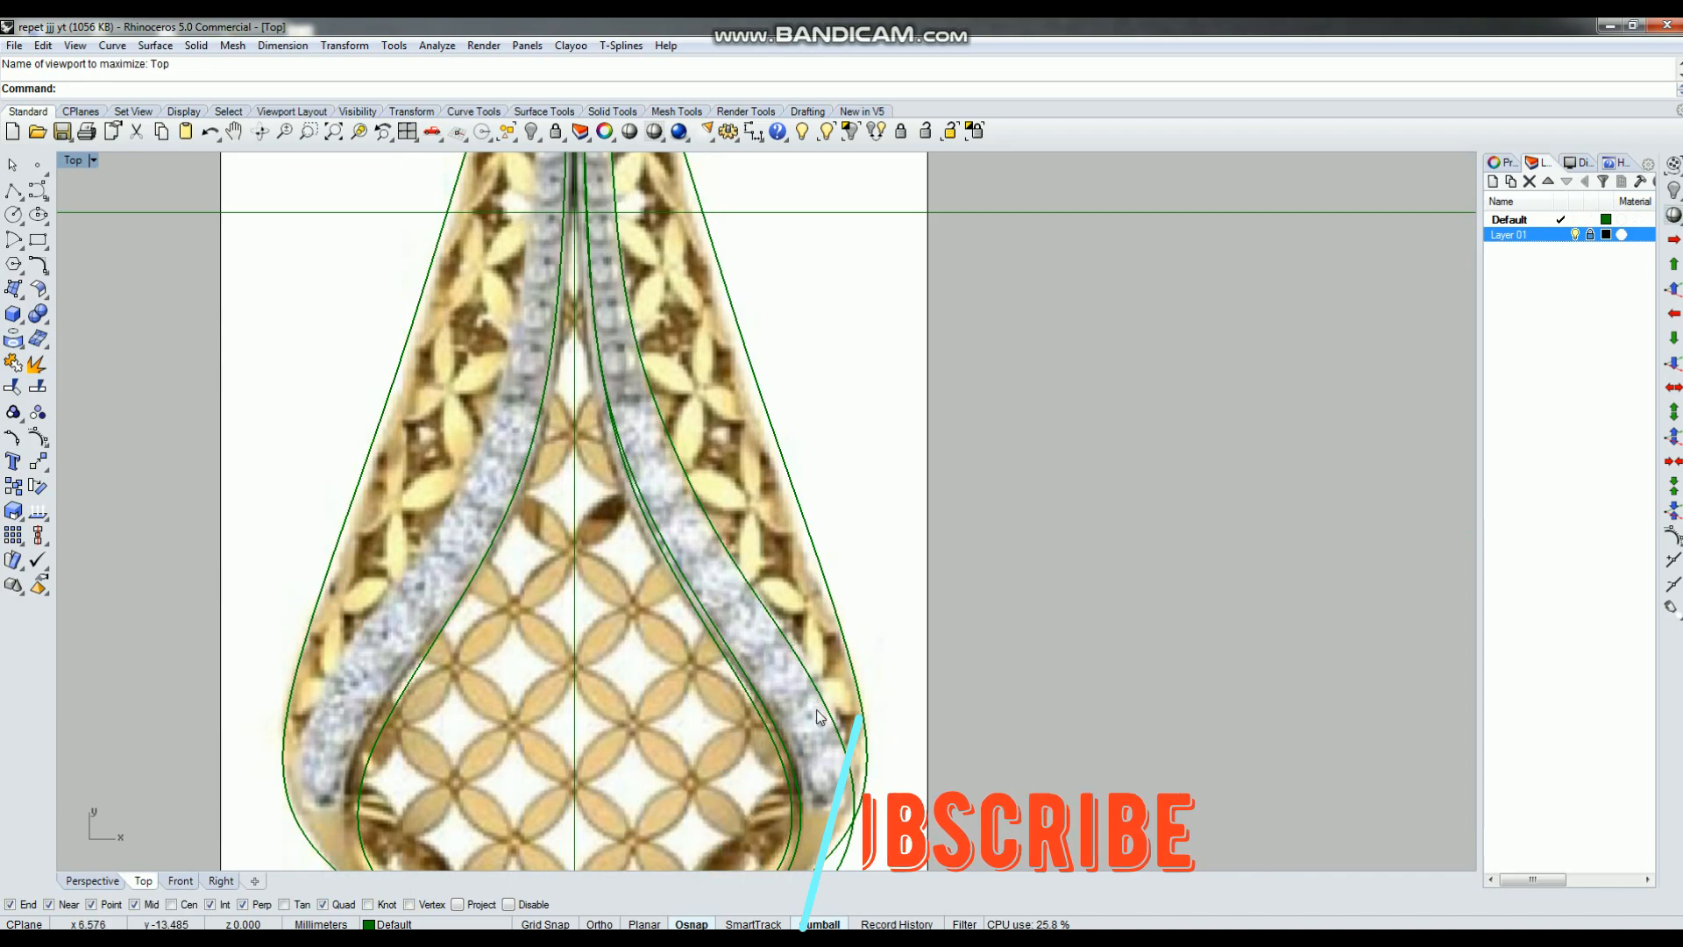
scroll(816, 714, up, 4)
scroll(798, 717, down, 4)
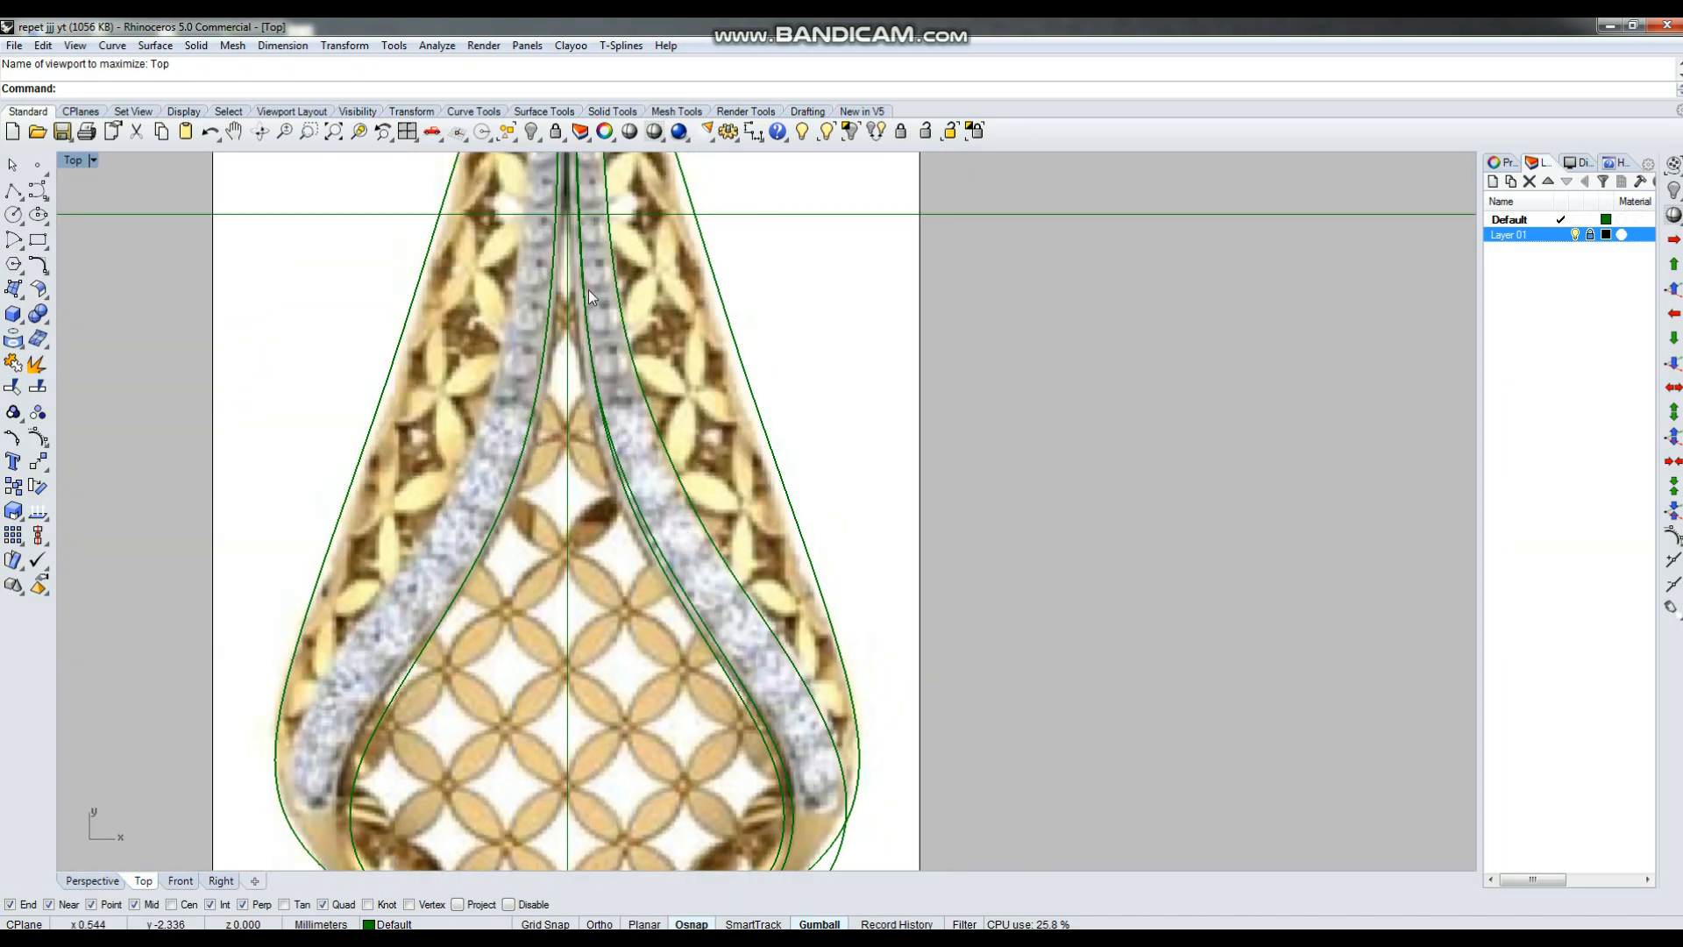
scroll(650, 440, down, 4)
scroll(822, 515, up, 5)
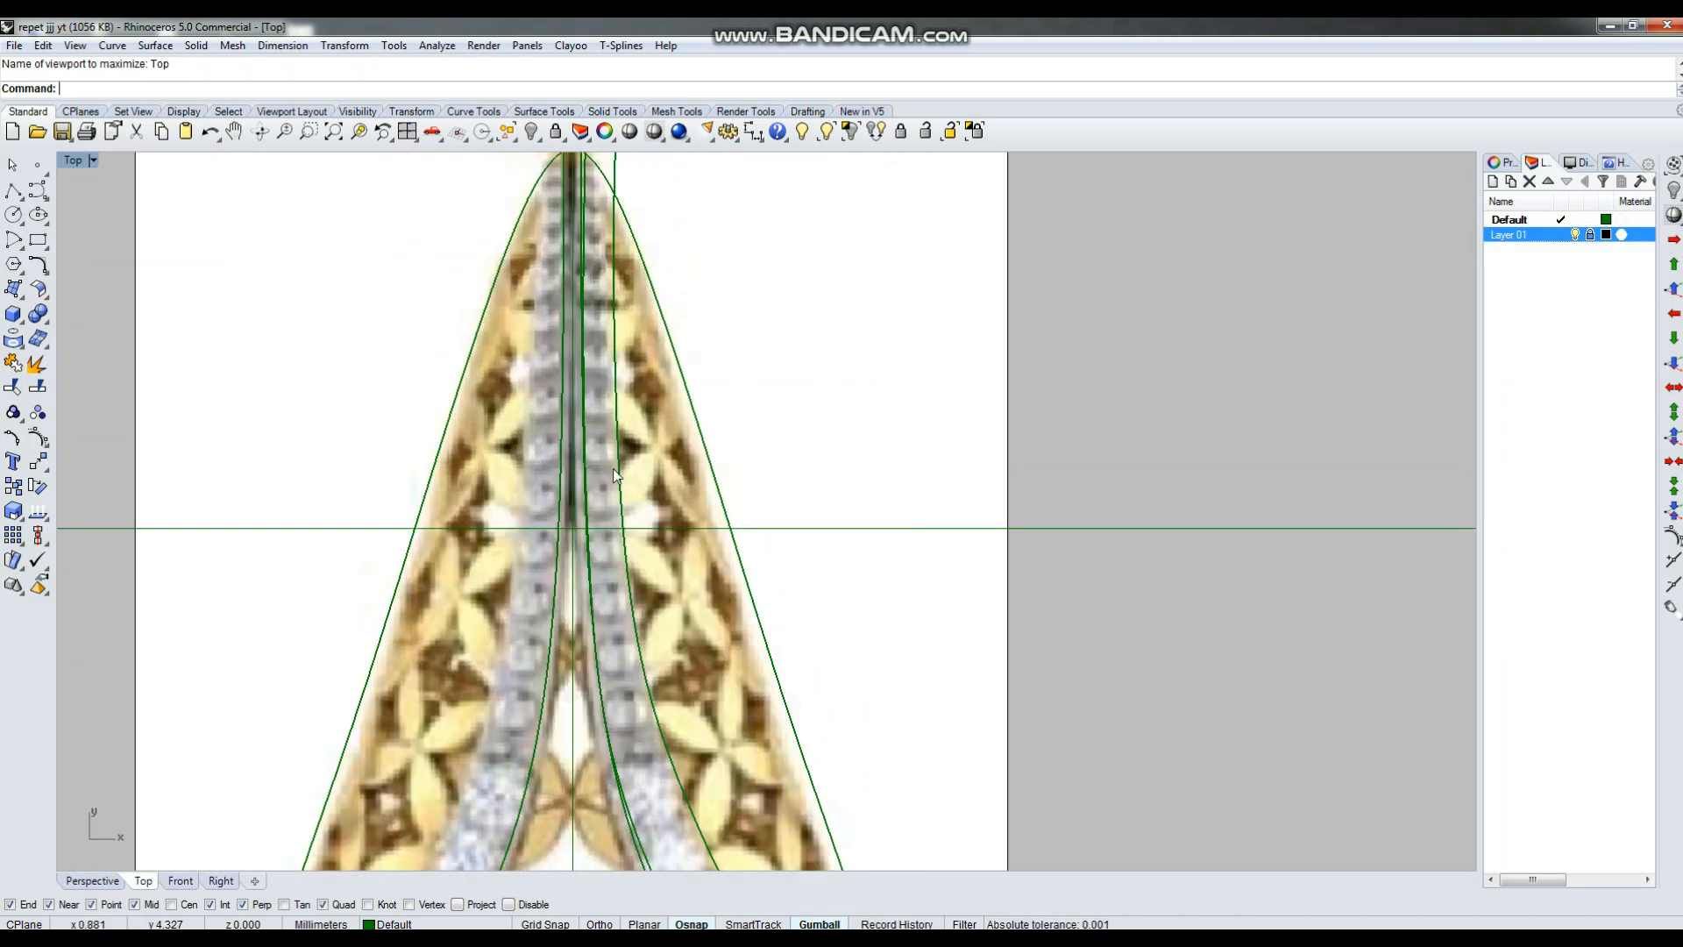
scroll(822, 515, down, 2)
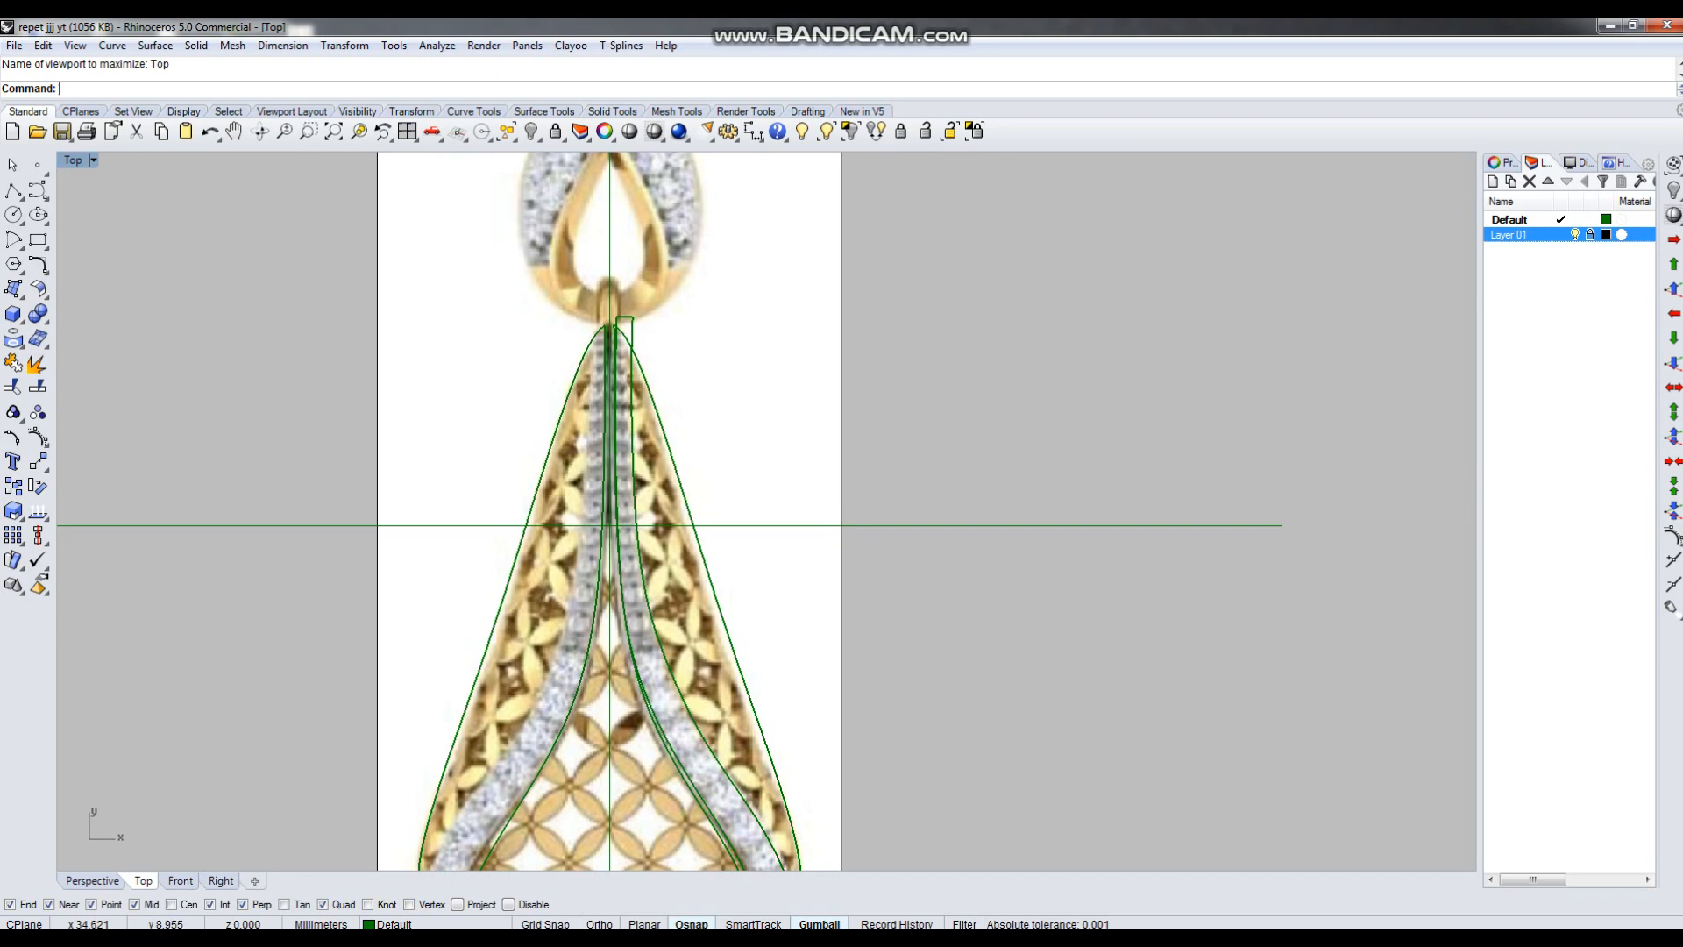
click(1575, 234)
key(ctrl+F4)
Turn on the strip's control points and try raising the two upper points at its bottom end.
right_drag(924, 644, 961, 656)
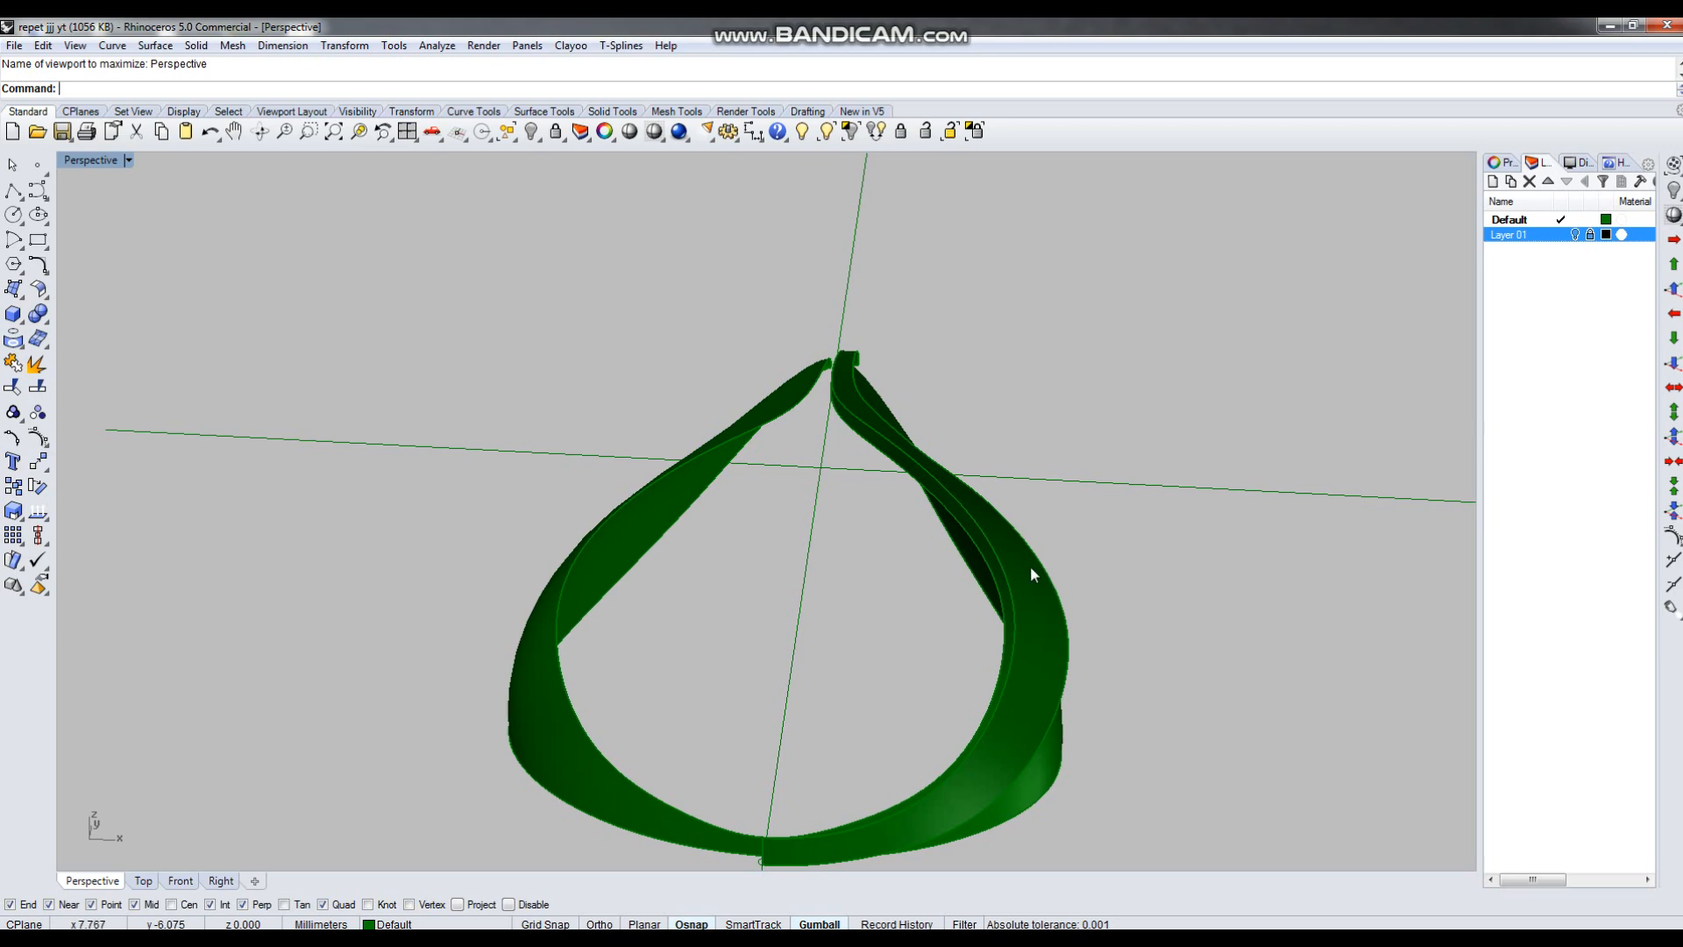
scroll(1031, 569, down, 4)
right_drag(976, 649, 947, 665)
scroll(875, 667, up, 11)
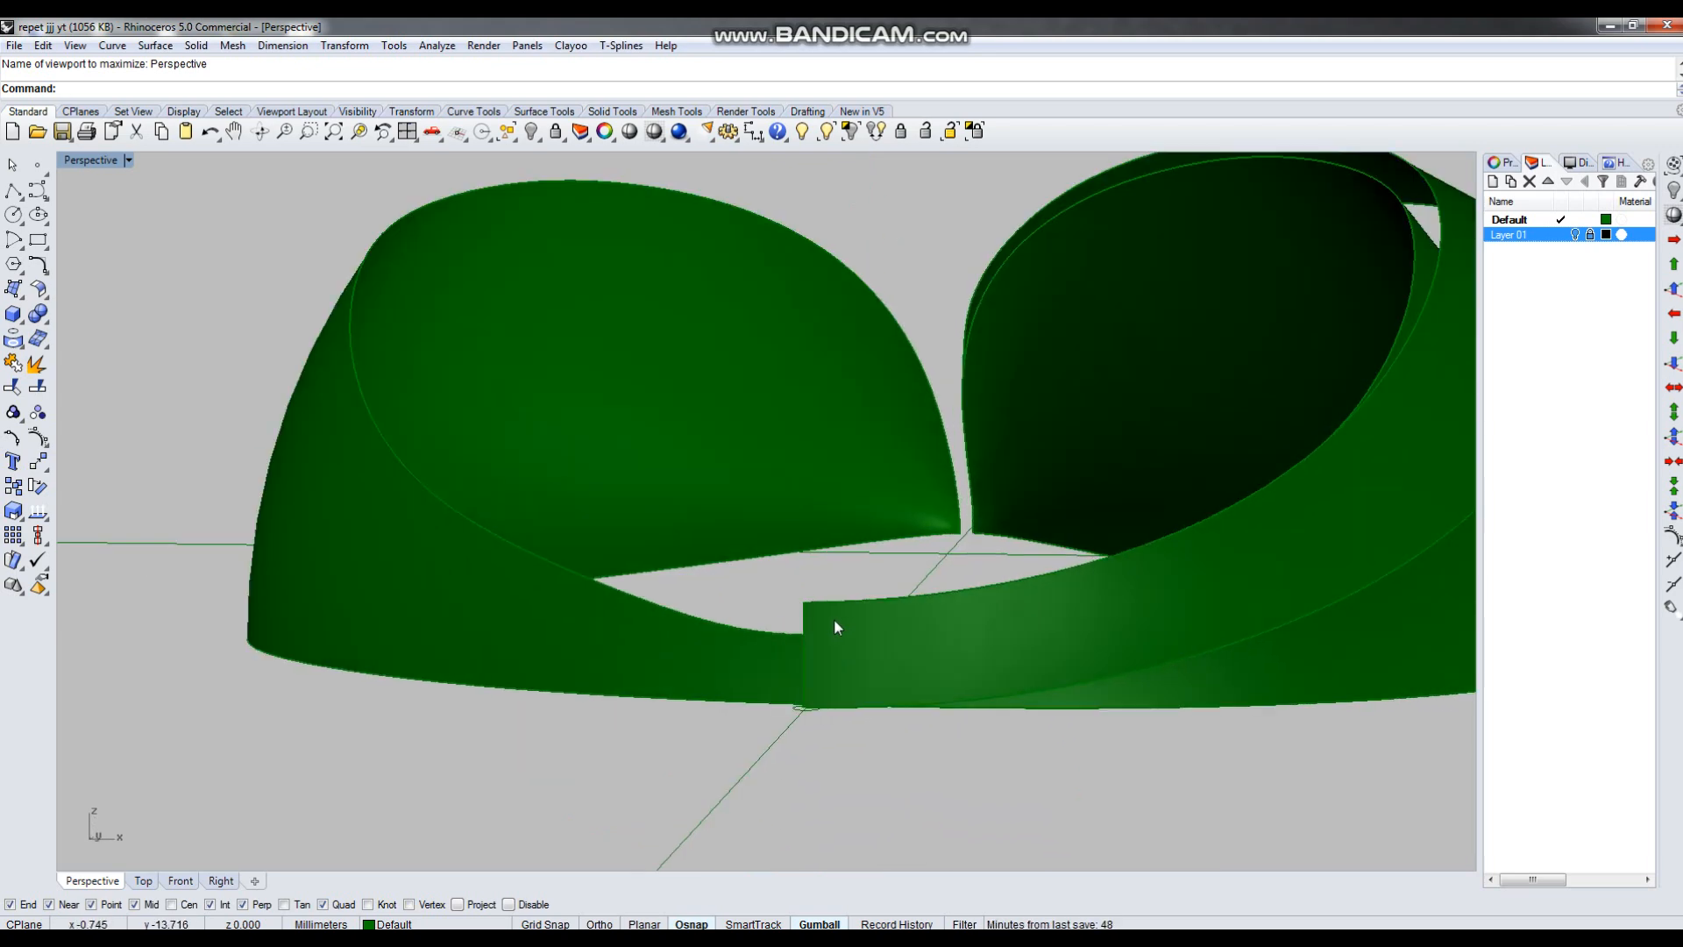
click(829, 613)
key(F10)
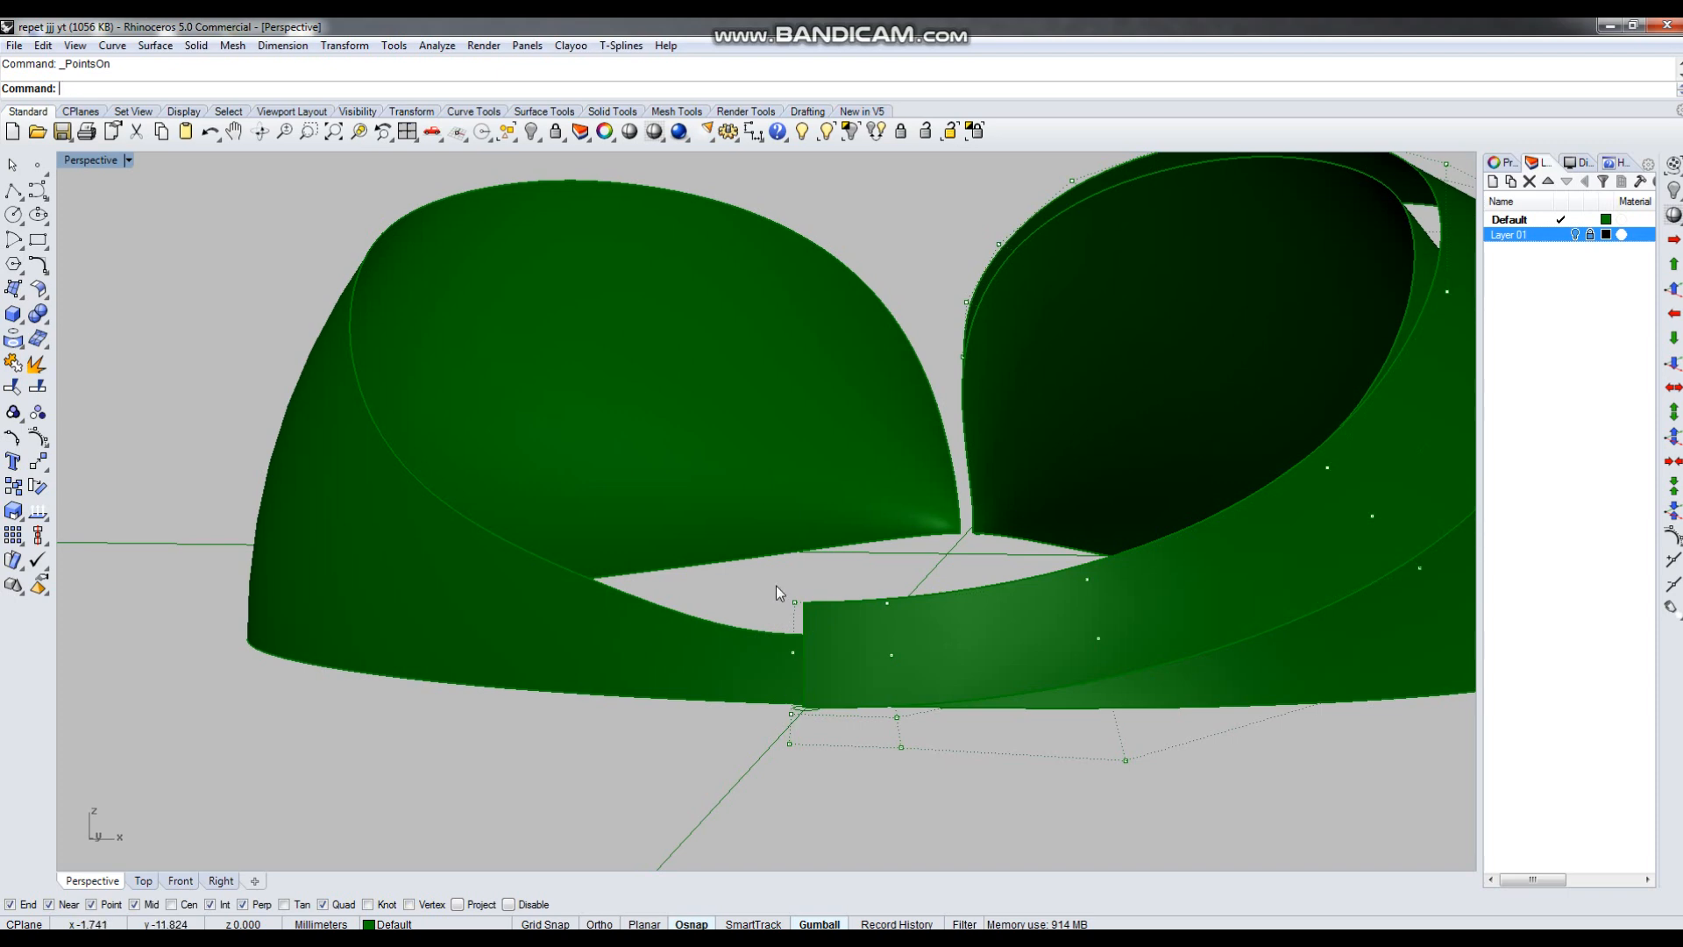
scroll(777, 587, up, 6)
scroll(778, 589, down, 5)
scroll(775, 612, up, 2)
drag(906, 644, 974, 662)
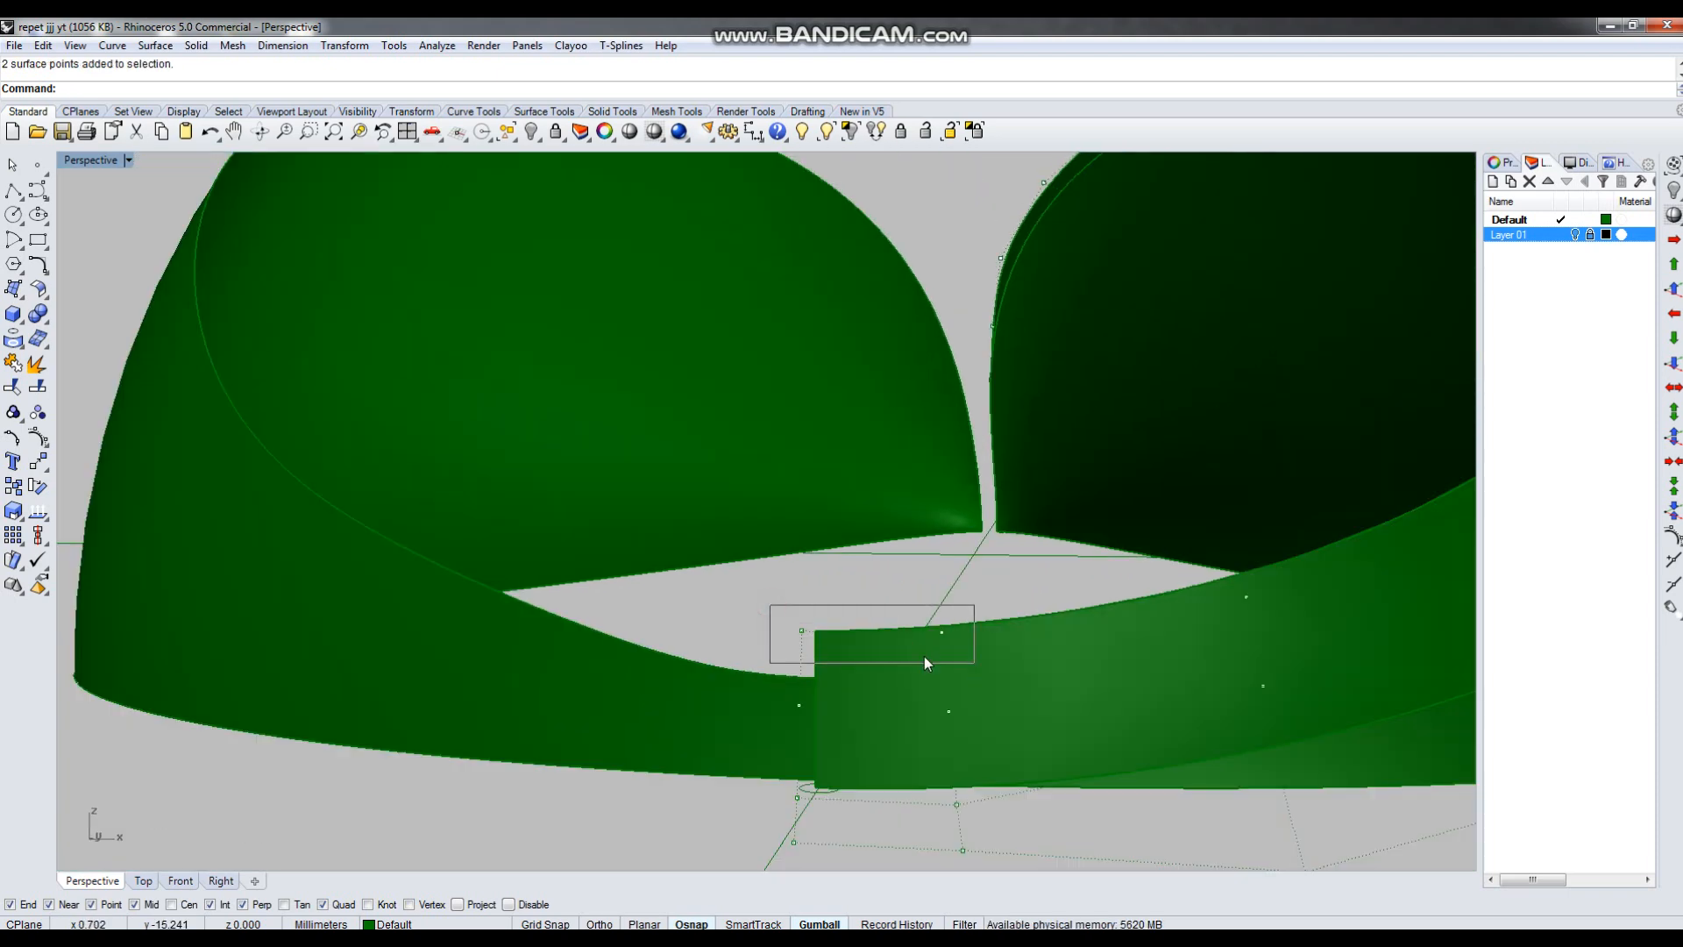
drag(872, 593, 878, 565)
key(ctrl+z)
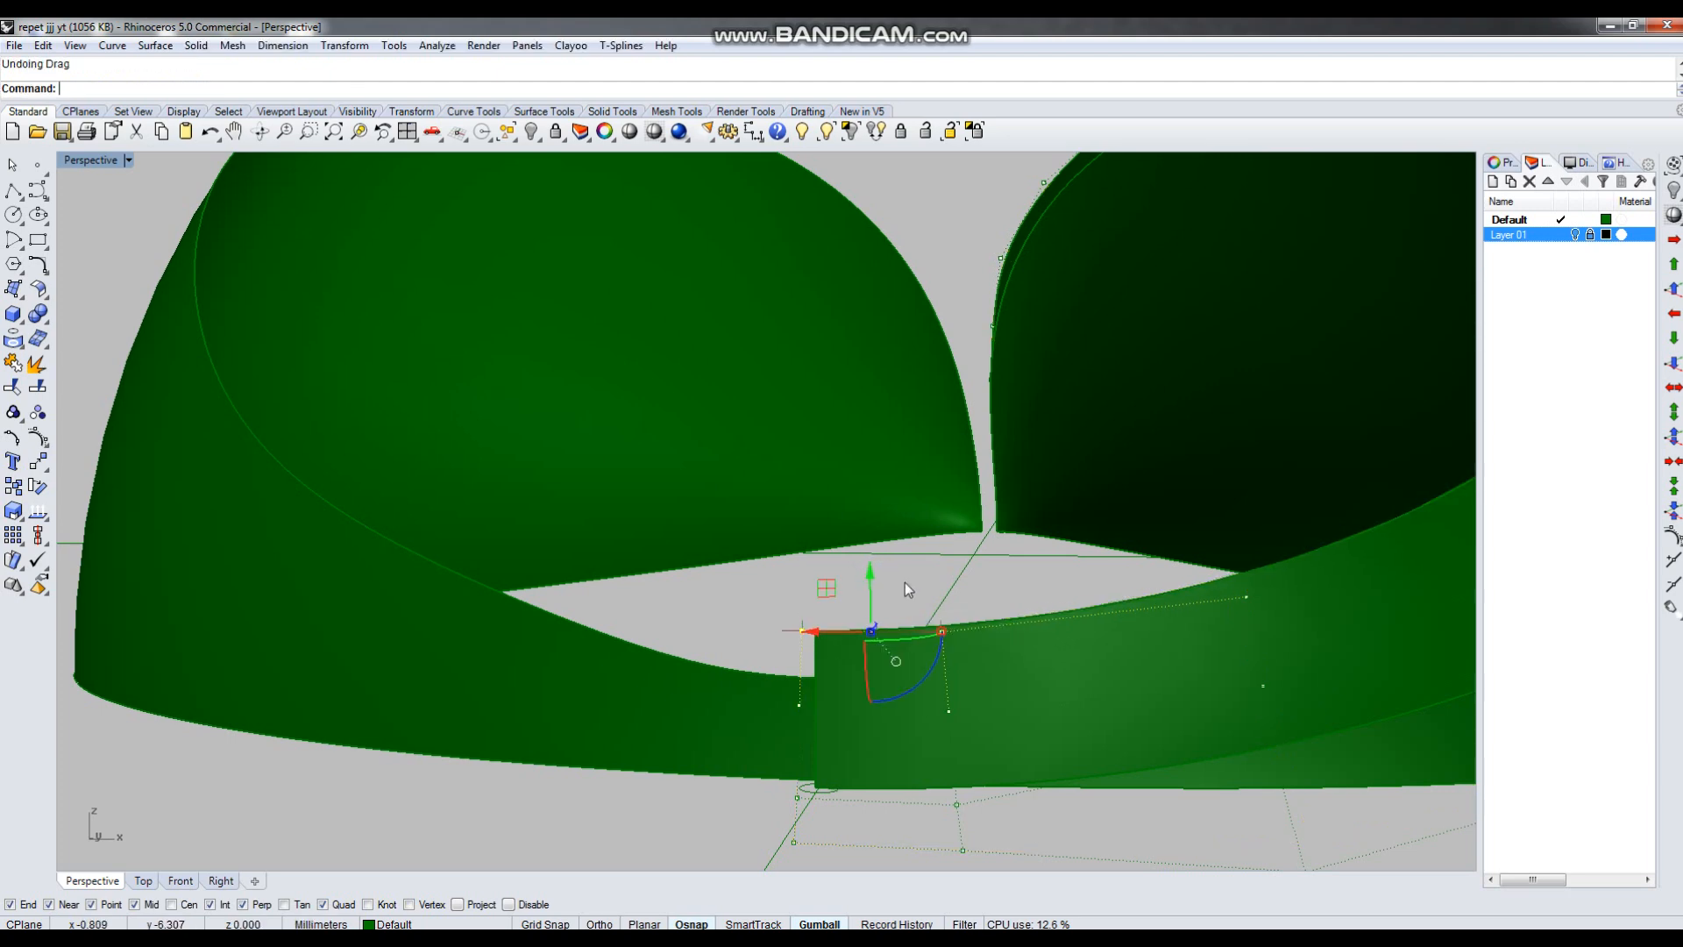
Turn off the strip's control points and examine the strip and petals from the side, front and above.
scroll(905, 582, down, 6)
mouse_move(931, 629)
right_down()
mouse_move(930, 656)
mouse_move(913, 613)
right_up()
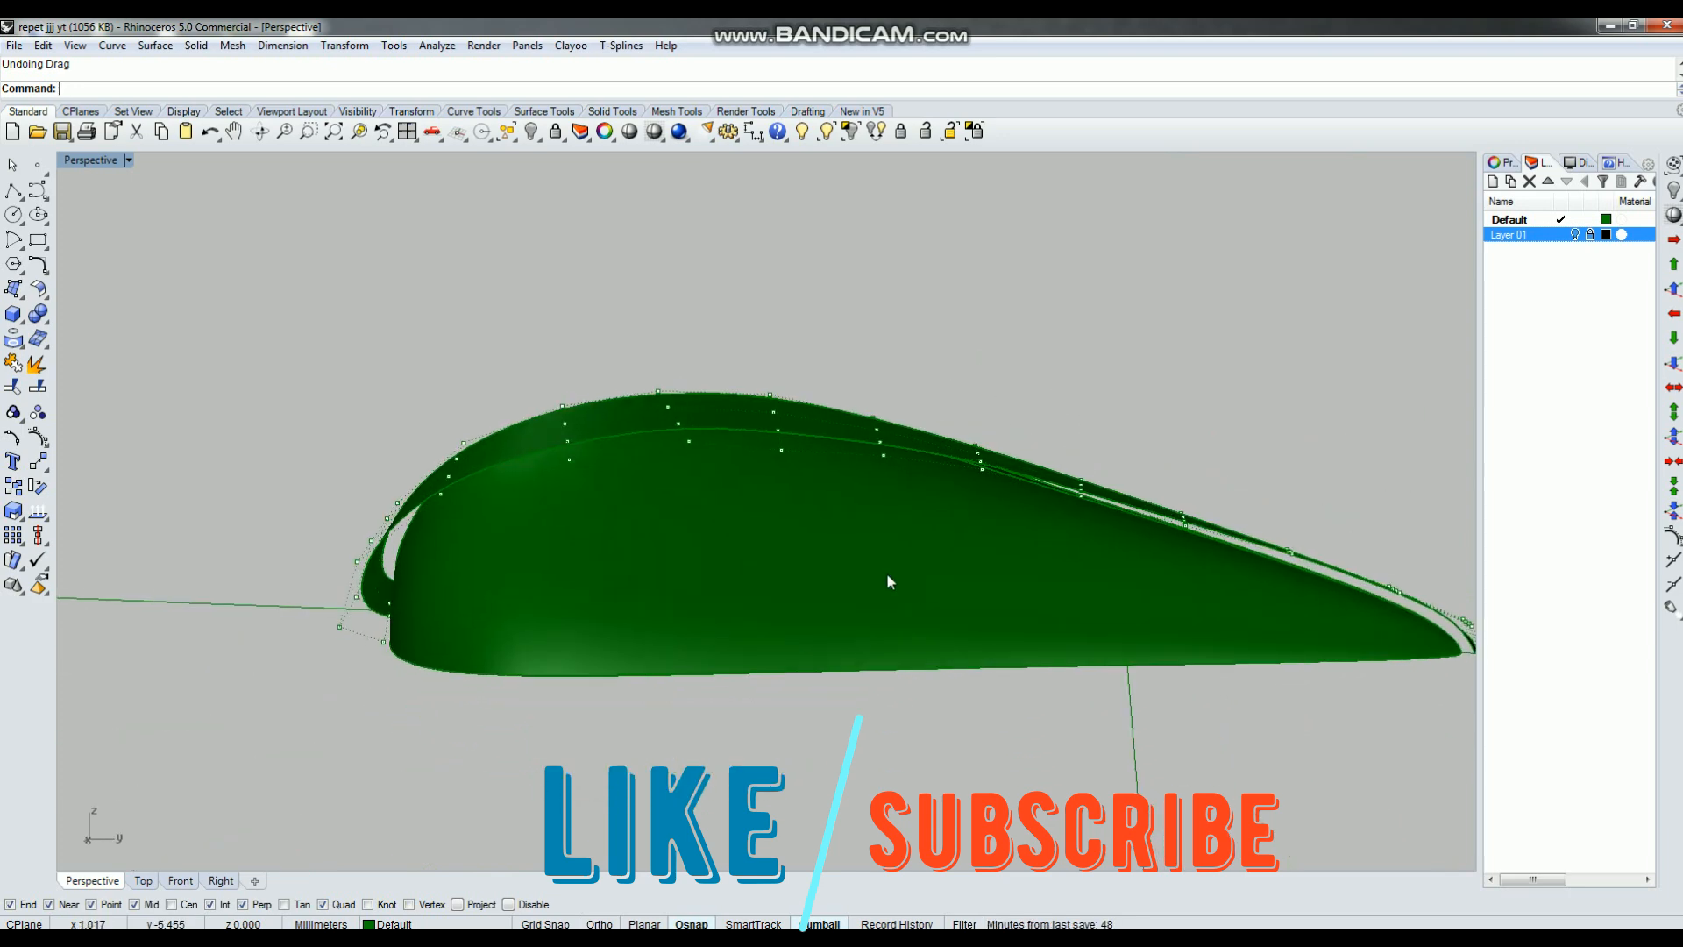
scroll(880, 508, down, 7)
right_drag(881, 509, 920, 615)
scroll(965, 510, up, 6)
key(Escape)
scroll(774, 548, down, 6)
scroll(876, 634, up, 4)
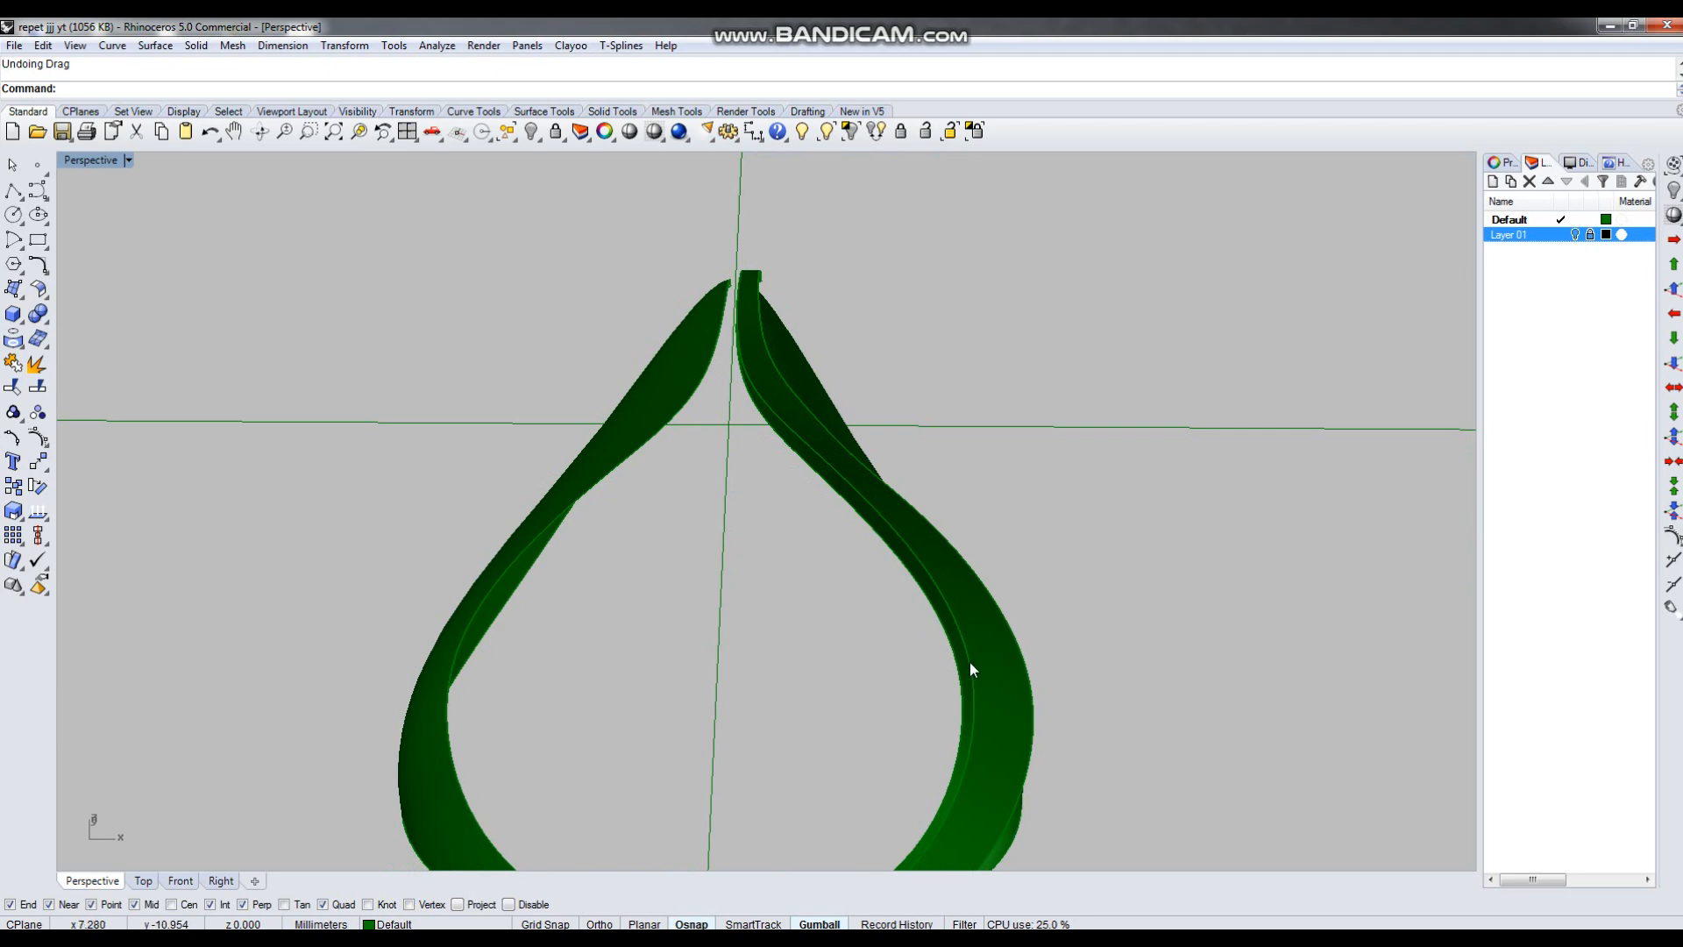
scroll(969, 669, down, 3)
right_drag(977, 681, 947, 631)
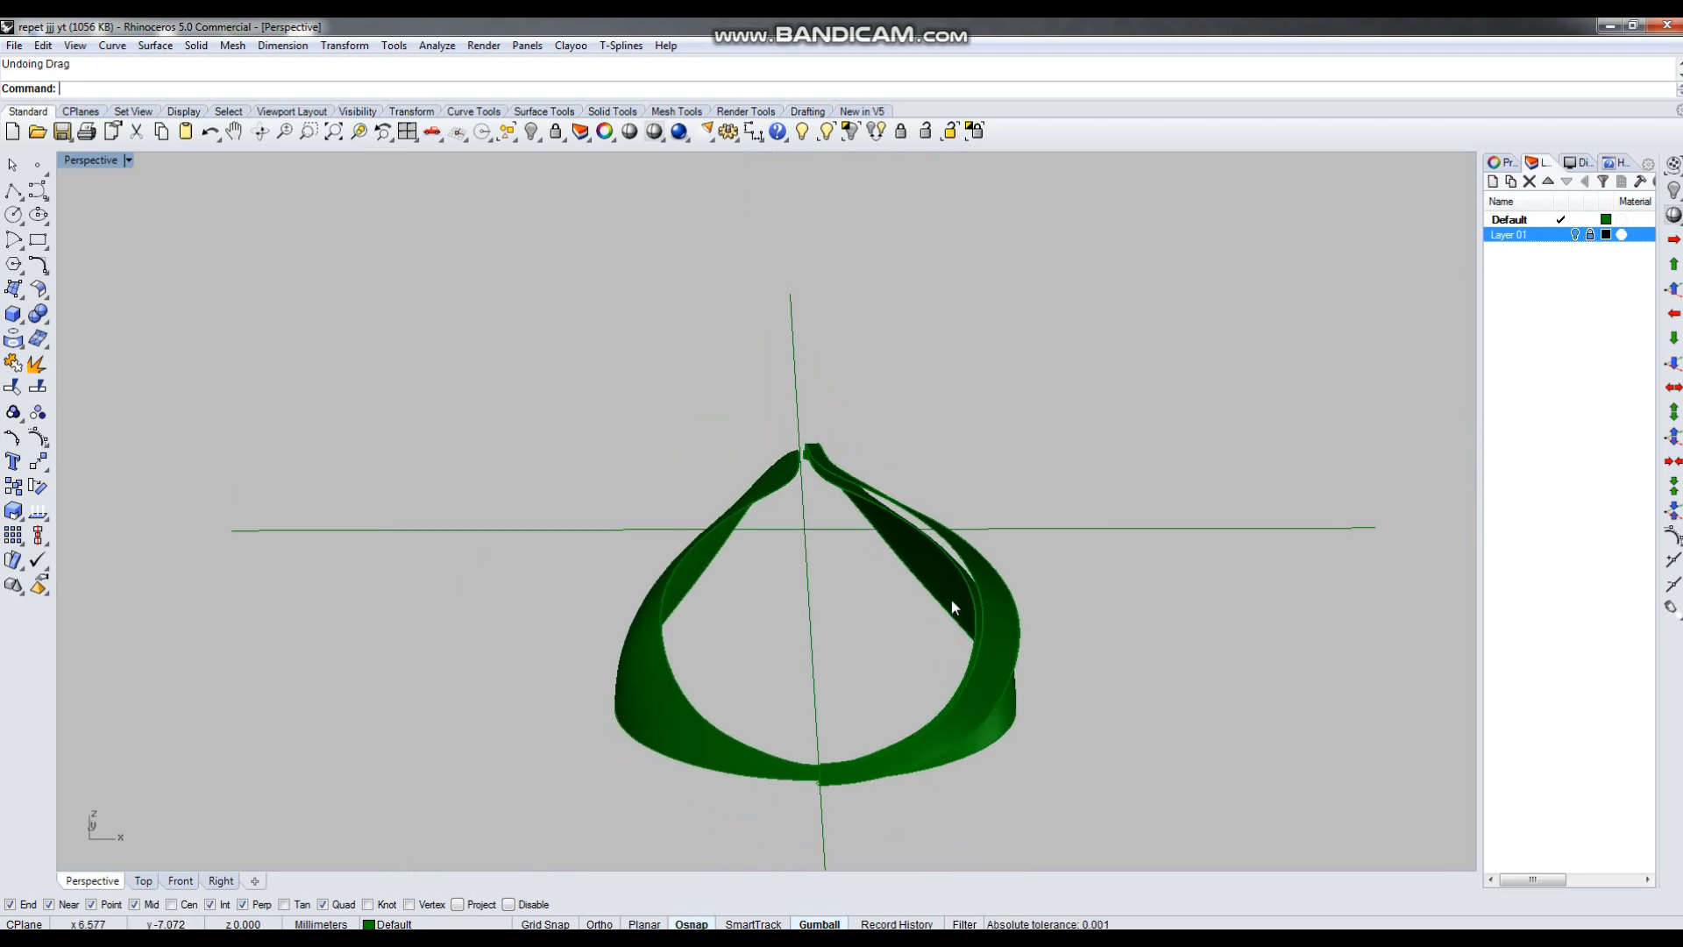
right_drag(864, 586, 848, 682)
scroll(851, 680, down, 2)
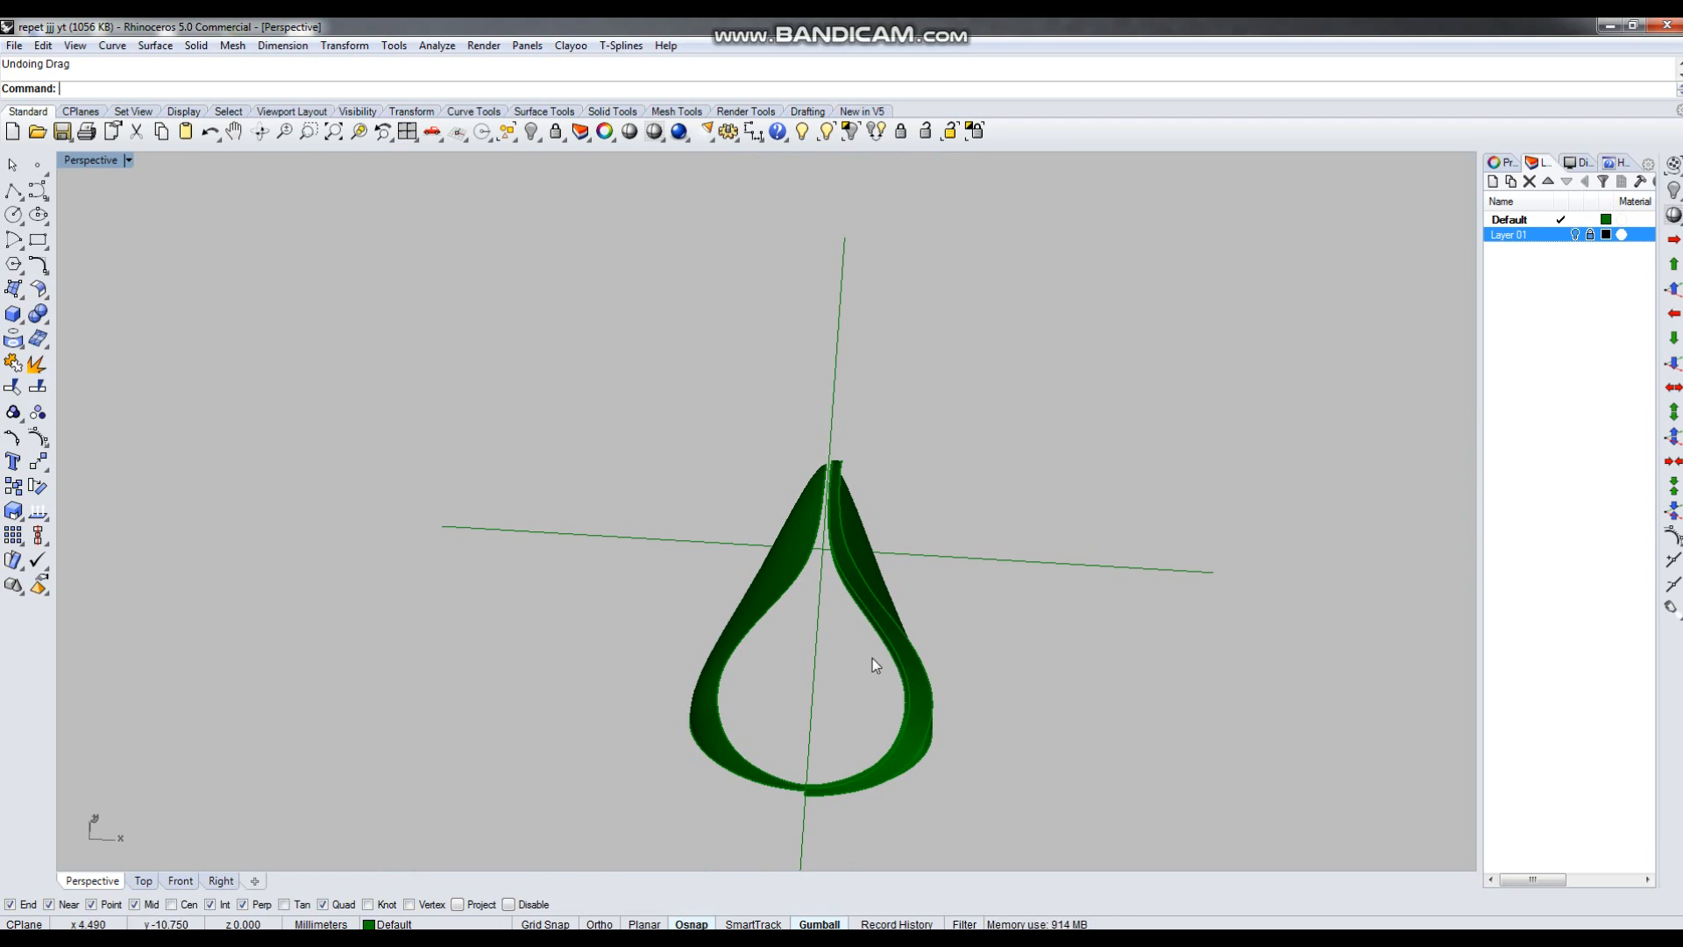
Show Layer 01 to display the reference picture beneath the model in the Perspective view.
click(1575, 235)
scroll(884, 631, up, 6)
right_drag(906, 608, 904, 579)
right_drag(809, 501, 912, 654)
scroll(851, 593, down, 4)
scroll(856, 589, up, 4)
Mirror the strip surface across the Y axis to create the opposite half.
click(855, 589)
scroll(855, 589, down, 4)
text(Mirror)
key(Return)
text(y)
key(Return)
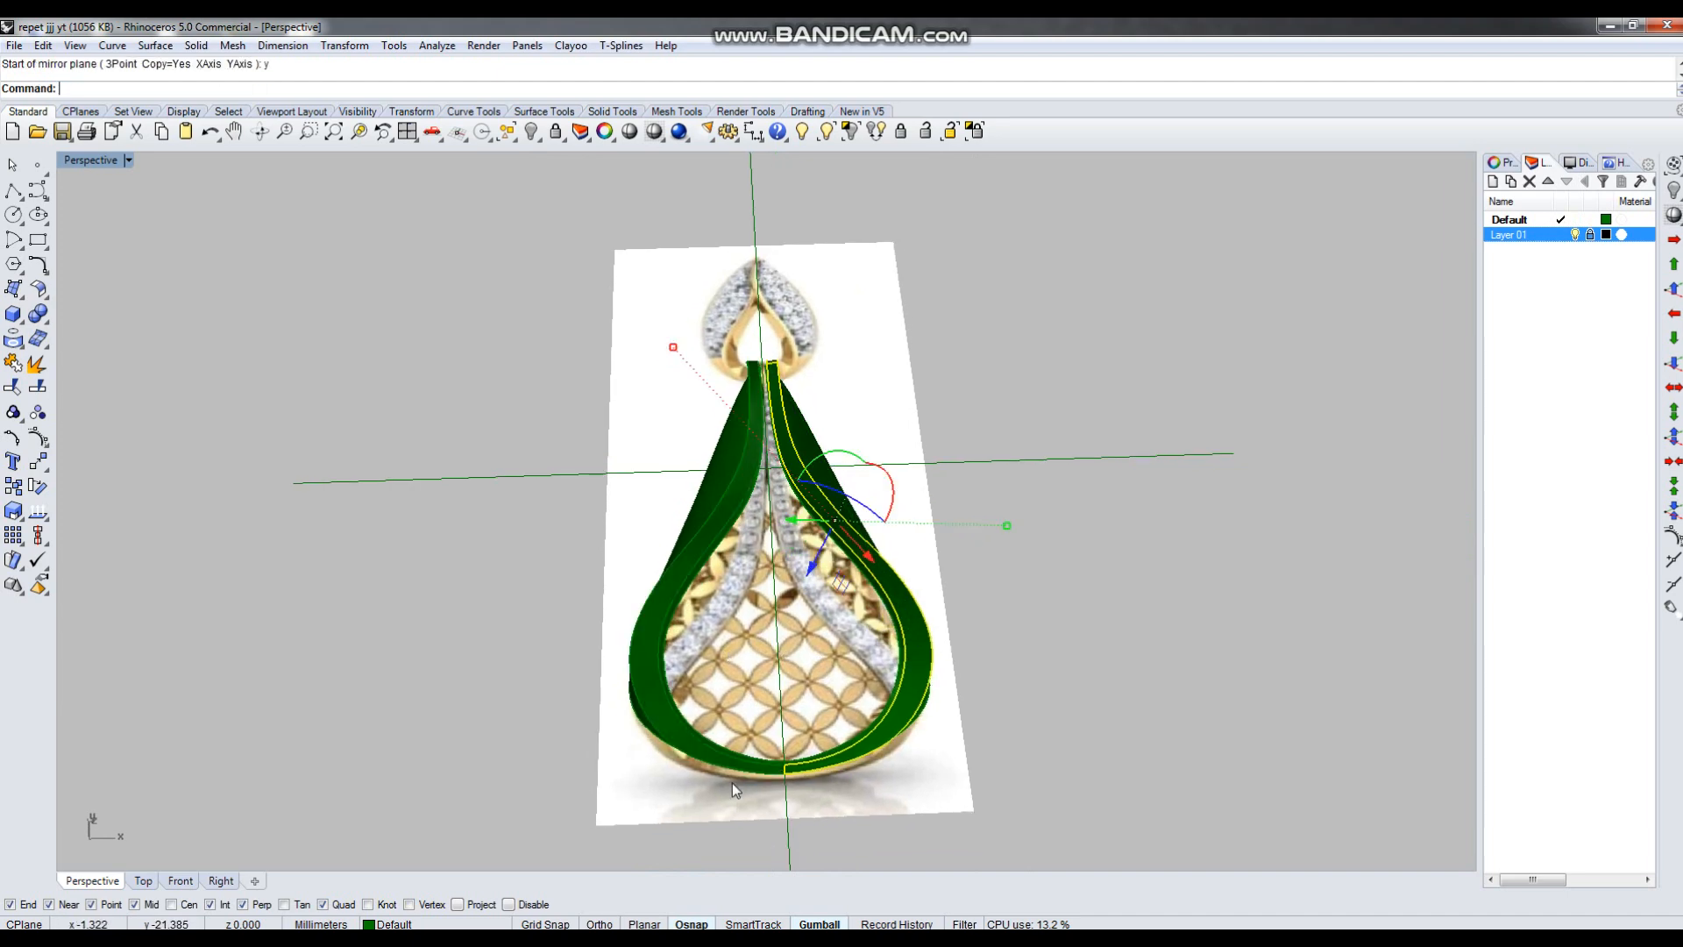
Join the two strip halves and select the result to check that it is a single polysurface.
scroll(732, 782, up, 5)
shift+click(494, 451)
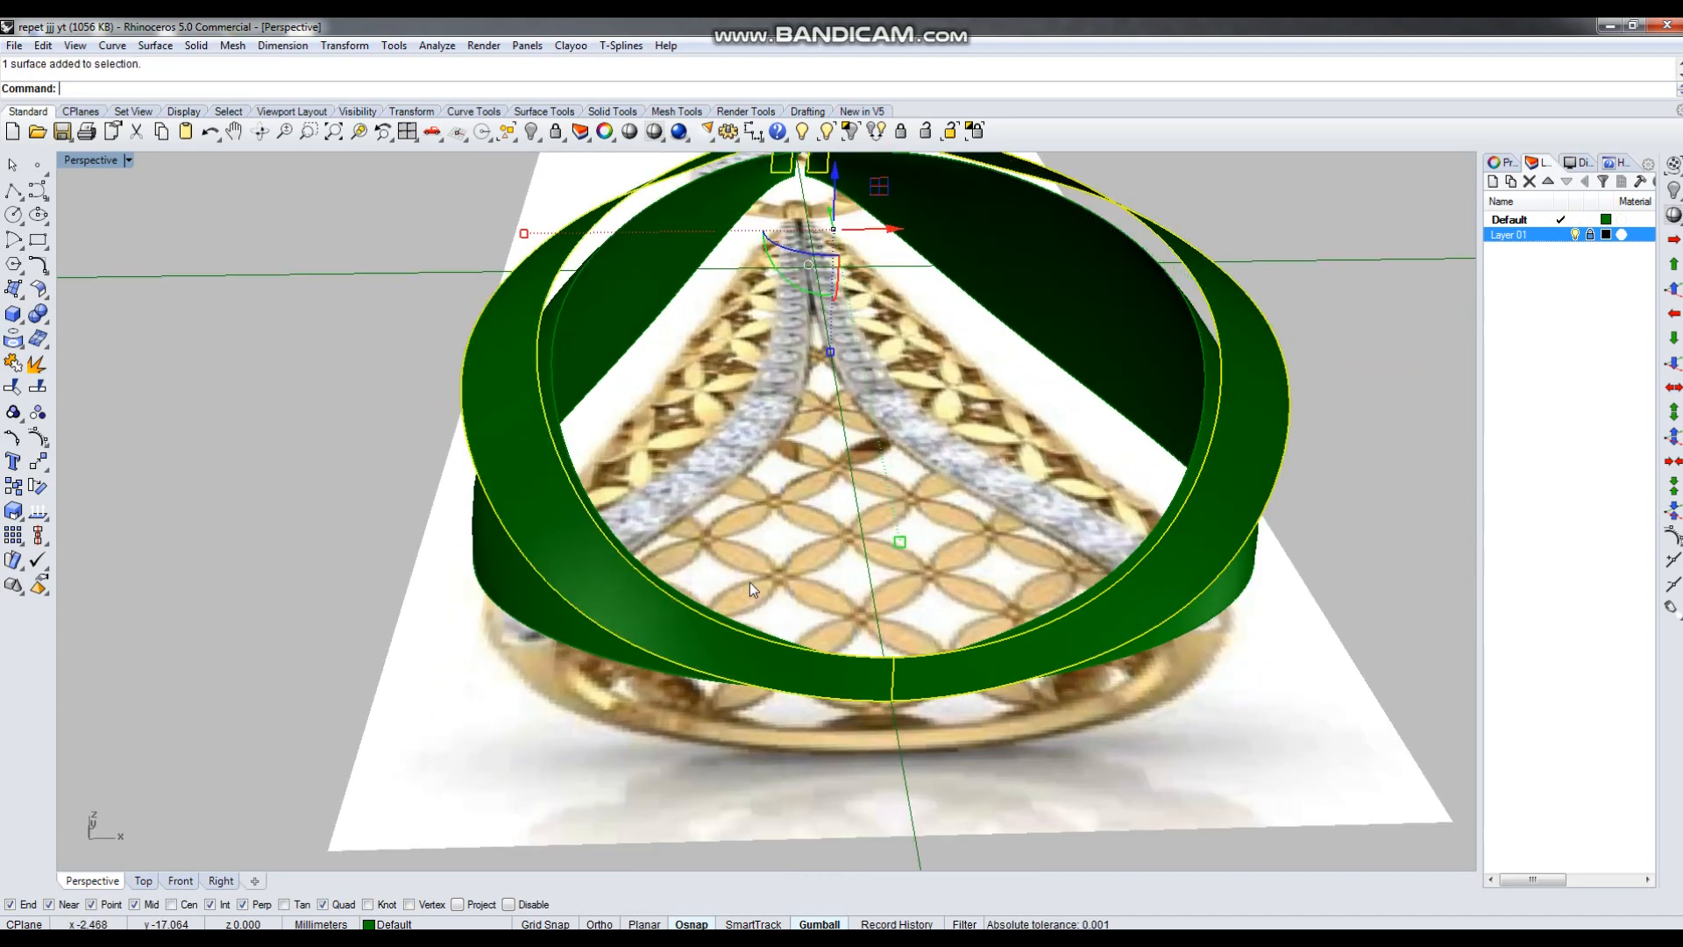
scroll(750, 582, down, 3)
key(ctrl+j)
key(Escape)
click(555, 403)
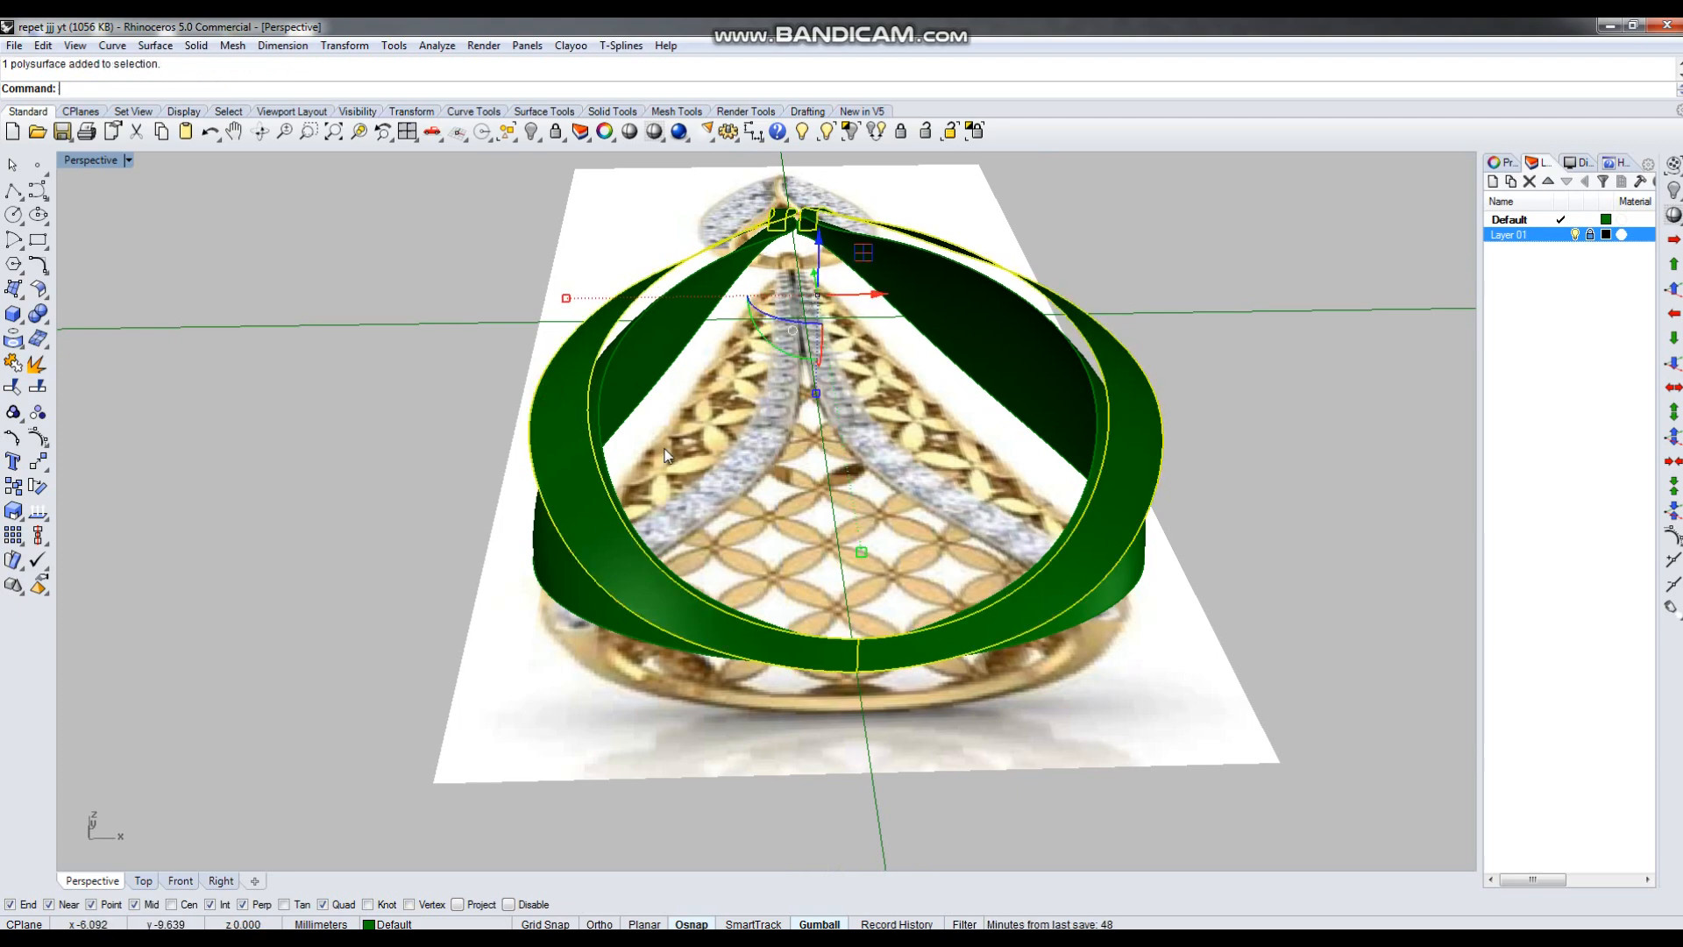
Hide Layer 01 to remove the reference picture from behind the model.
scroll(555, 403, down, 3)
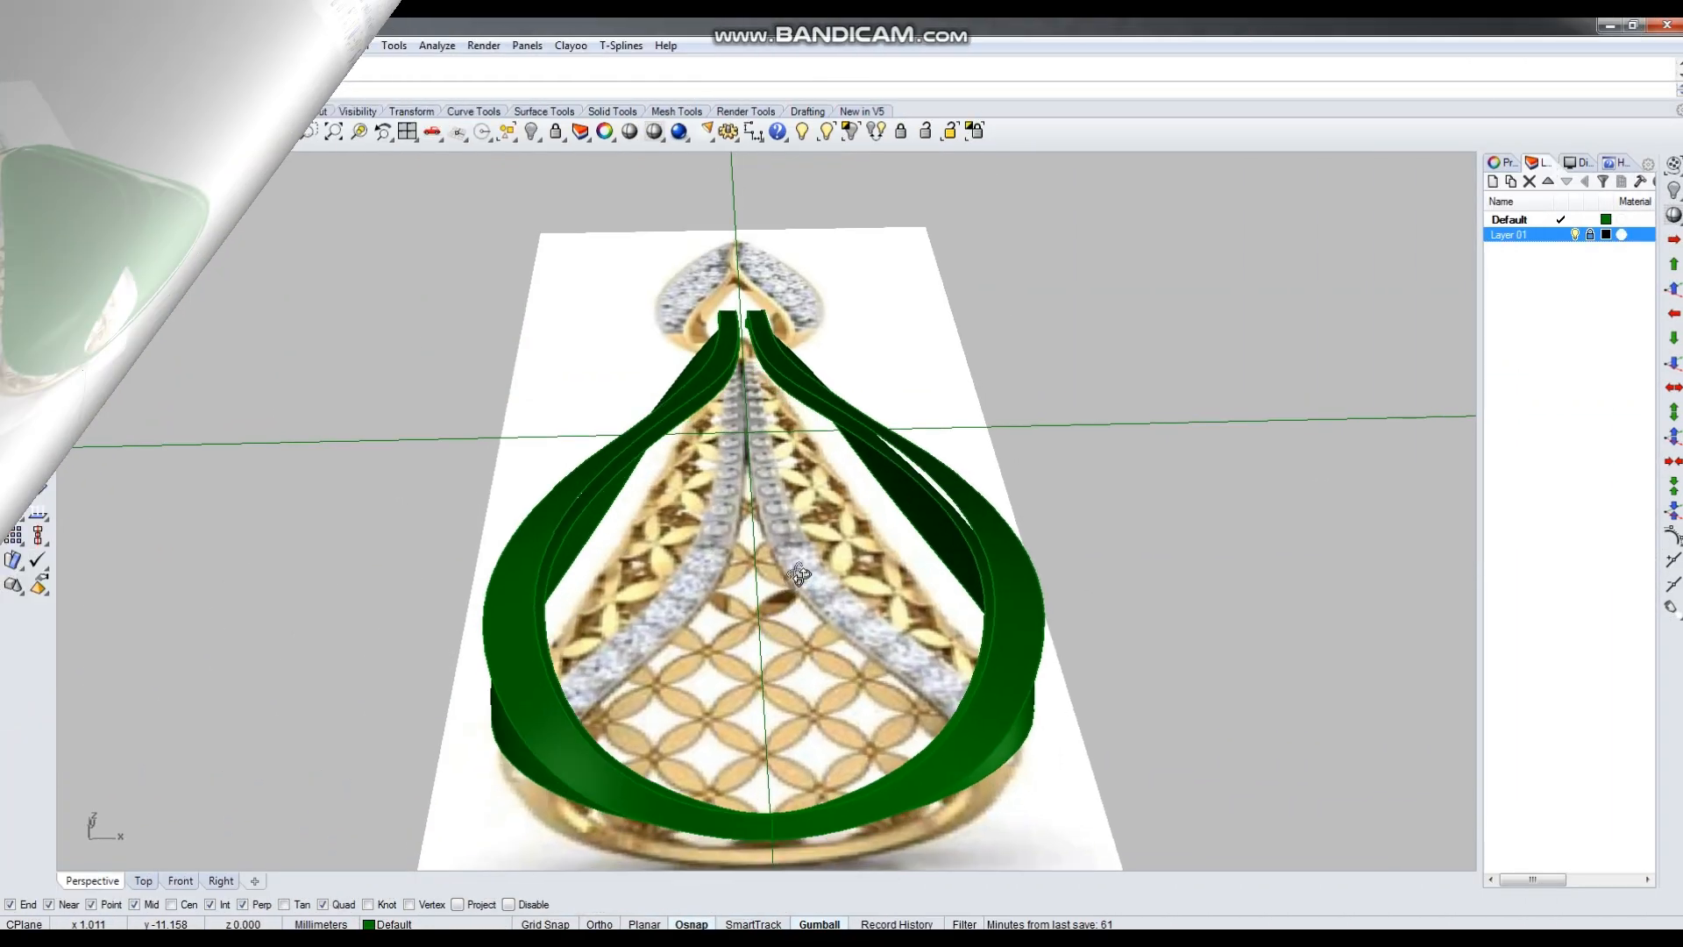
right_drag(789, 508, 942, 624)
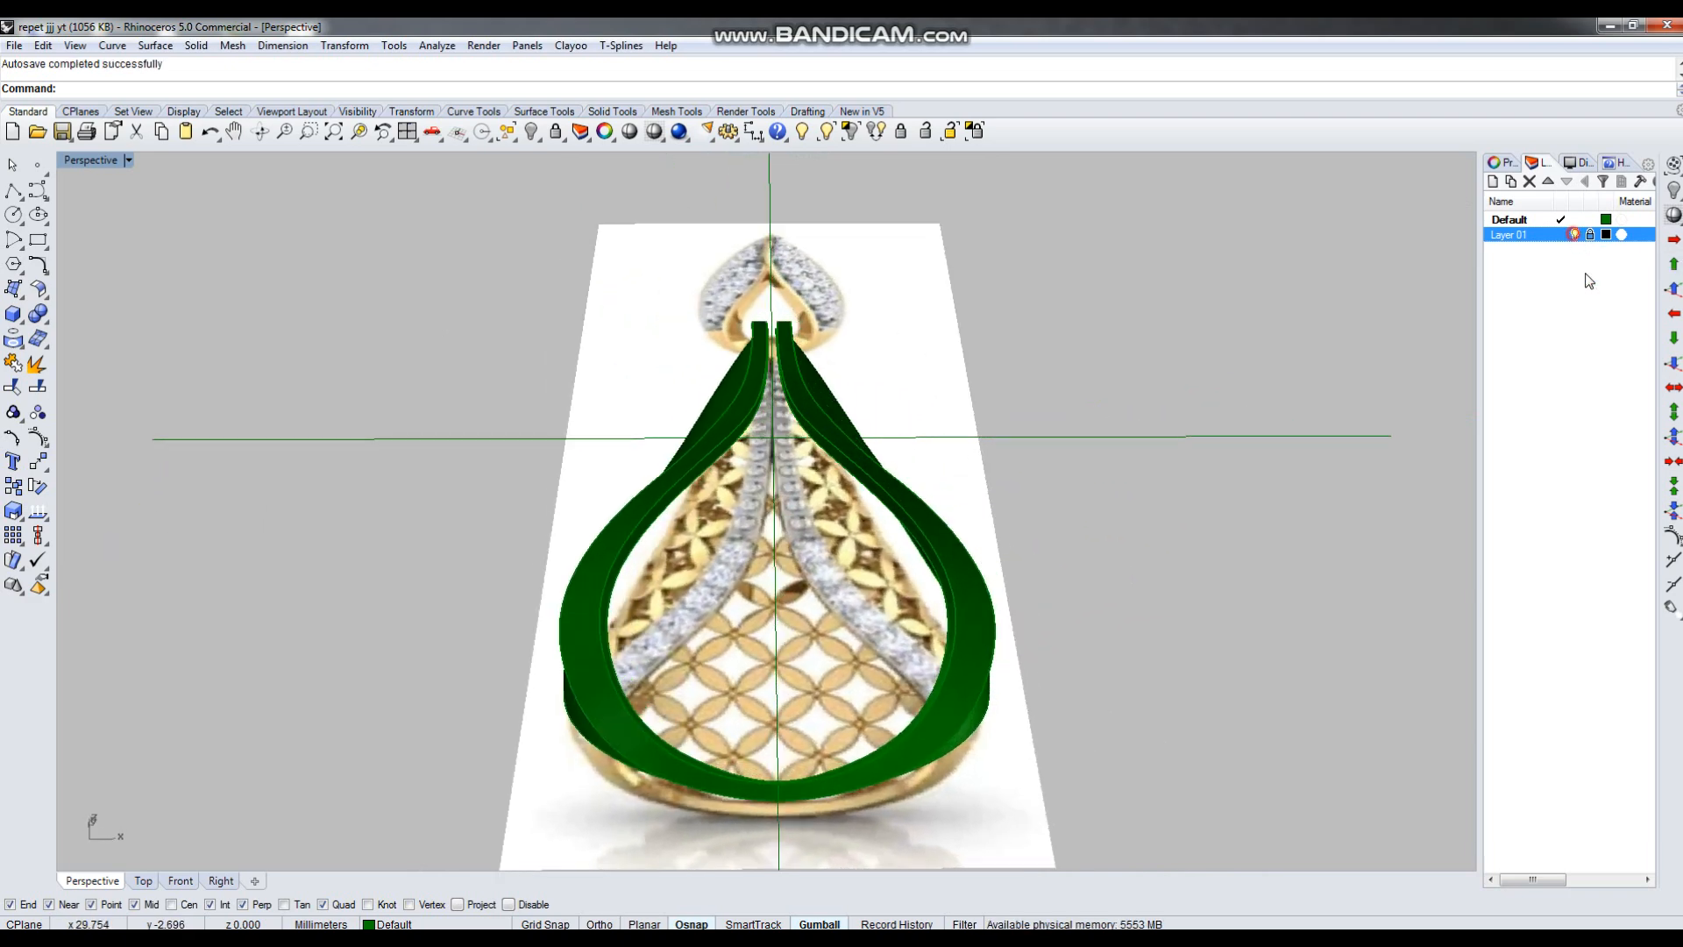
click(1574, 235)
Offset the joined strip with OffsetSrf as a solid at a distance of 1.10 mm.
right_drag(1086, 526, 975, 503)
click(1024, 441)
text(d)
key(Return)
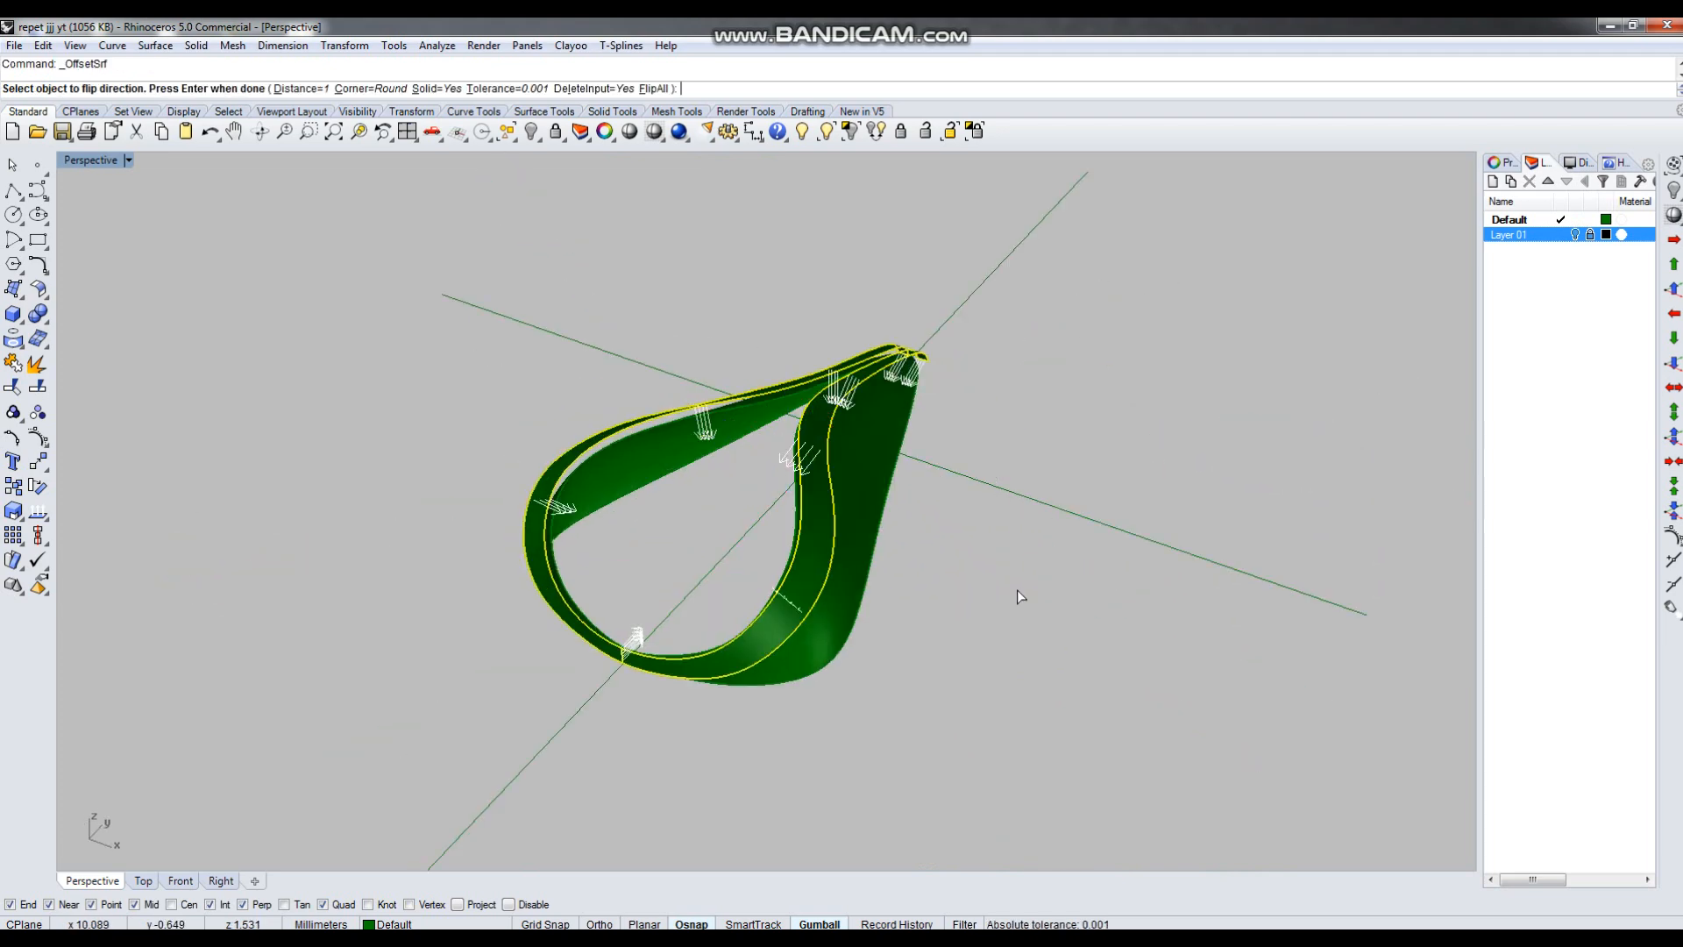
right_drag(1017, 592, 992, 577)
right_drag(776, 557, 777, 490)
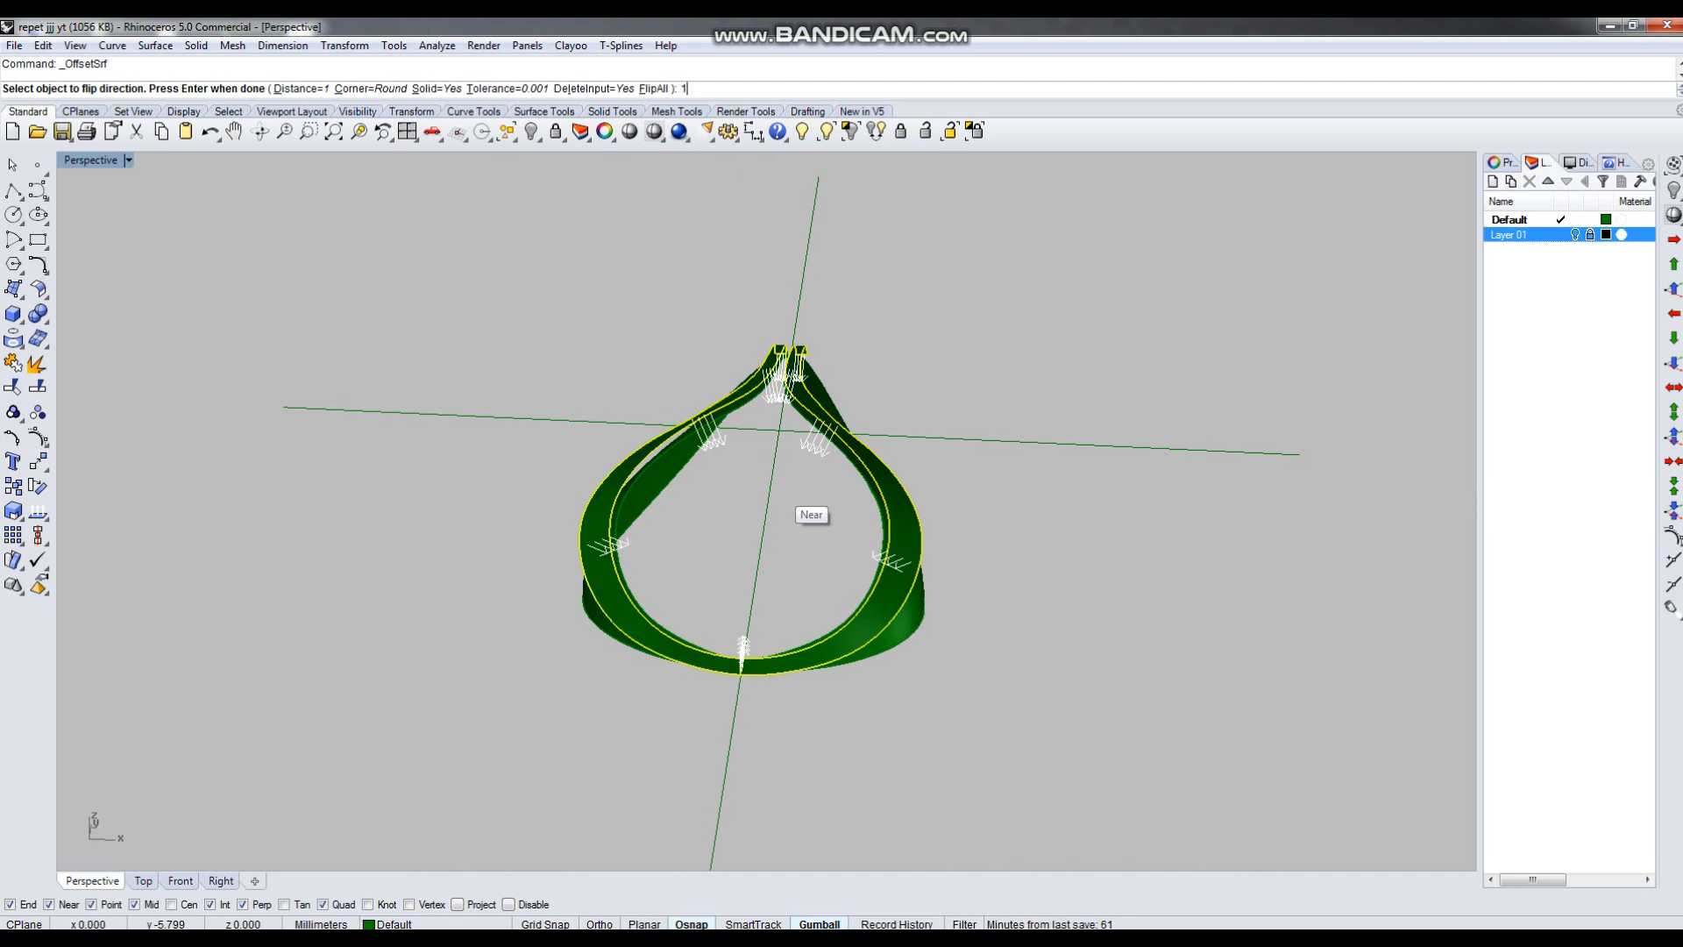
text(1.10)
key(Return)
key(Return)
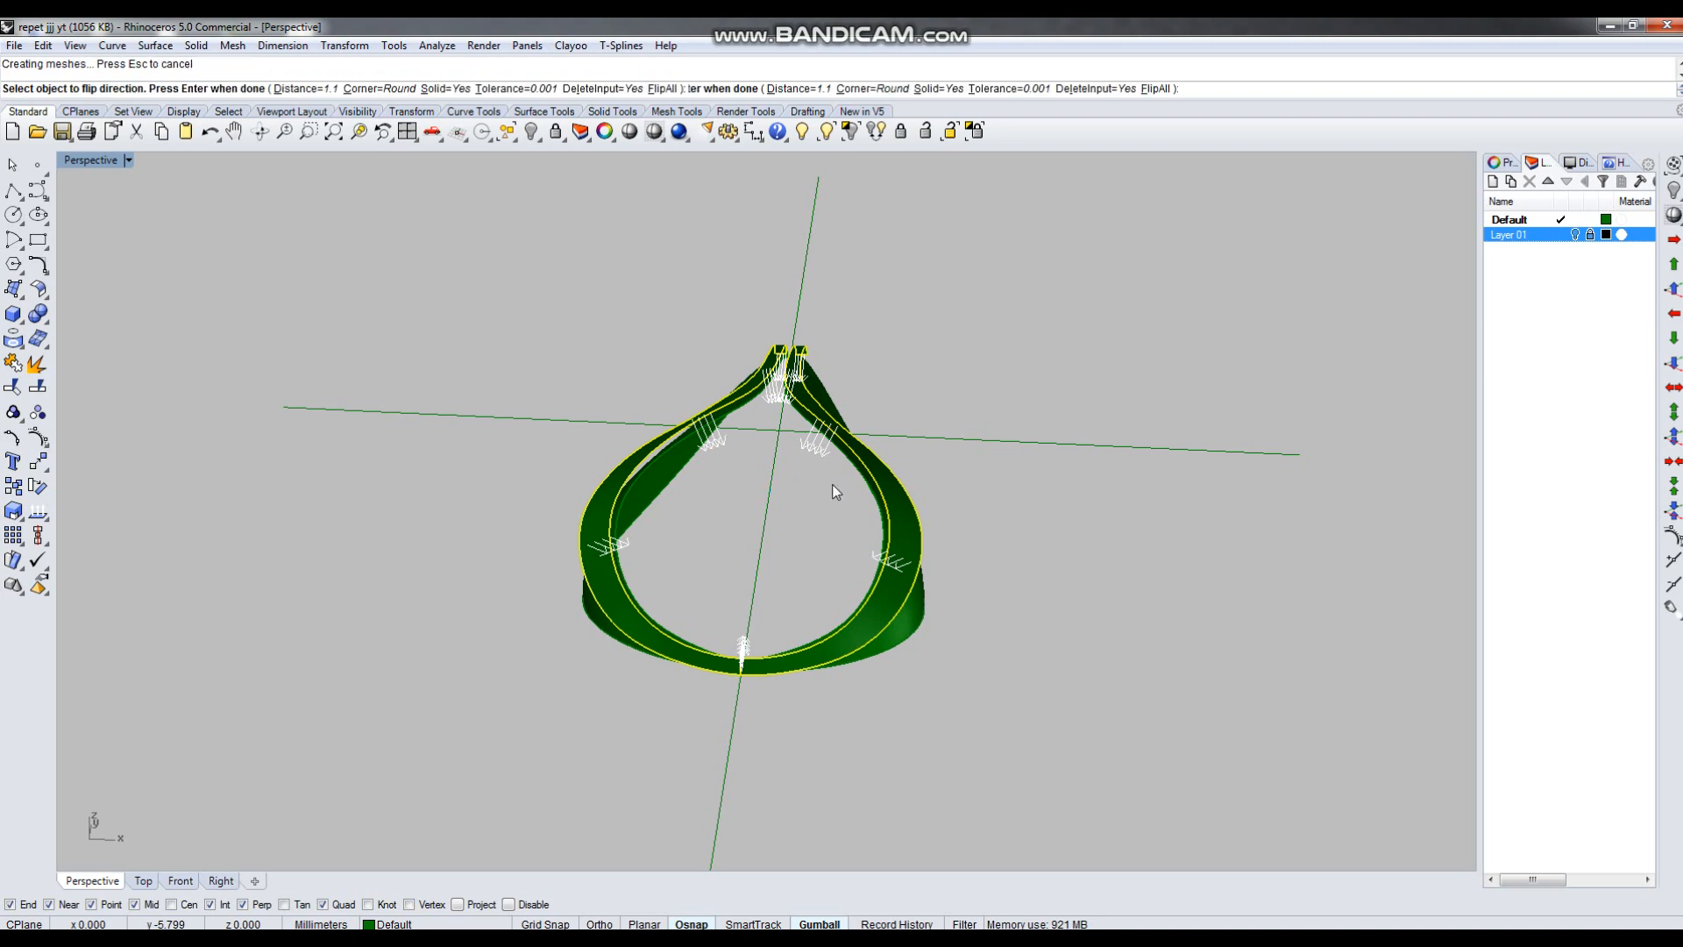
Leave the surface offset command and show the hidden teardrop body beside the strip.
key(Escape)
right_drag(831, 557, 919, 675)
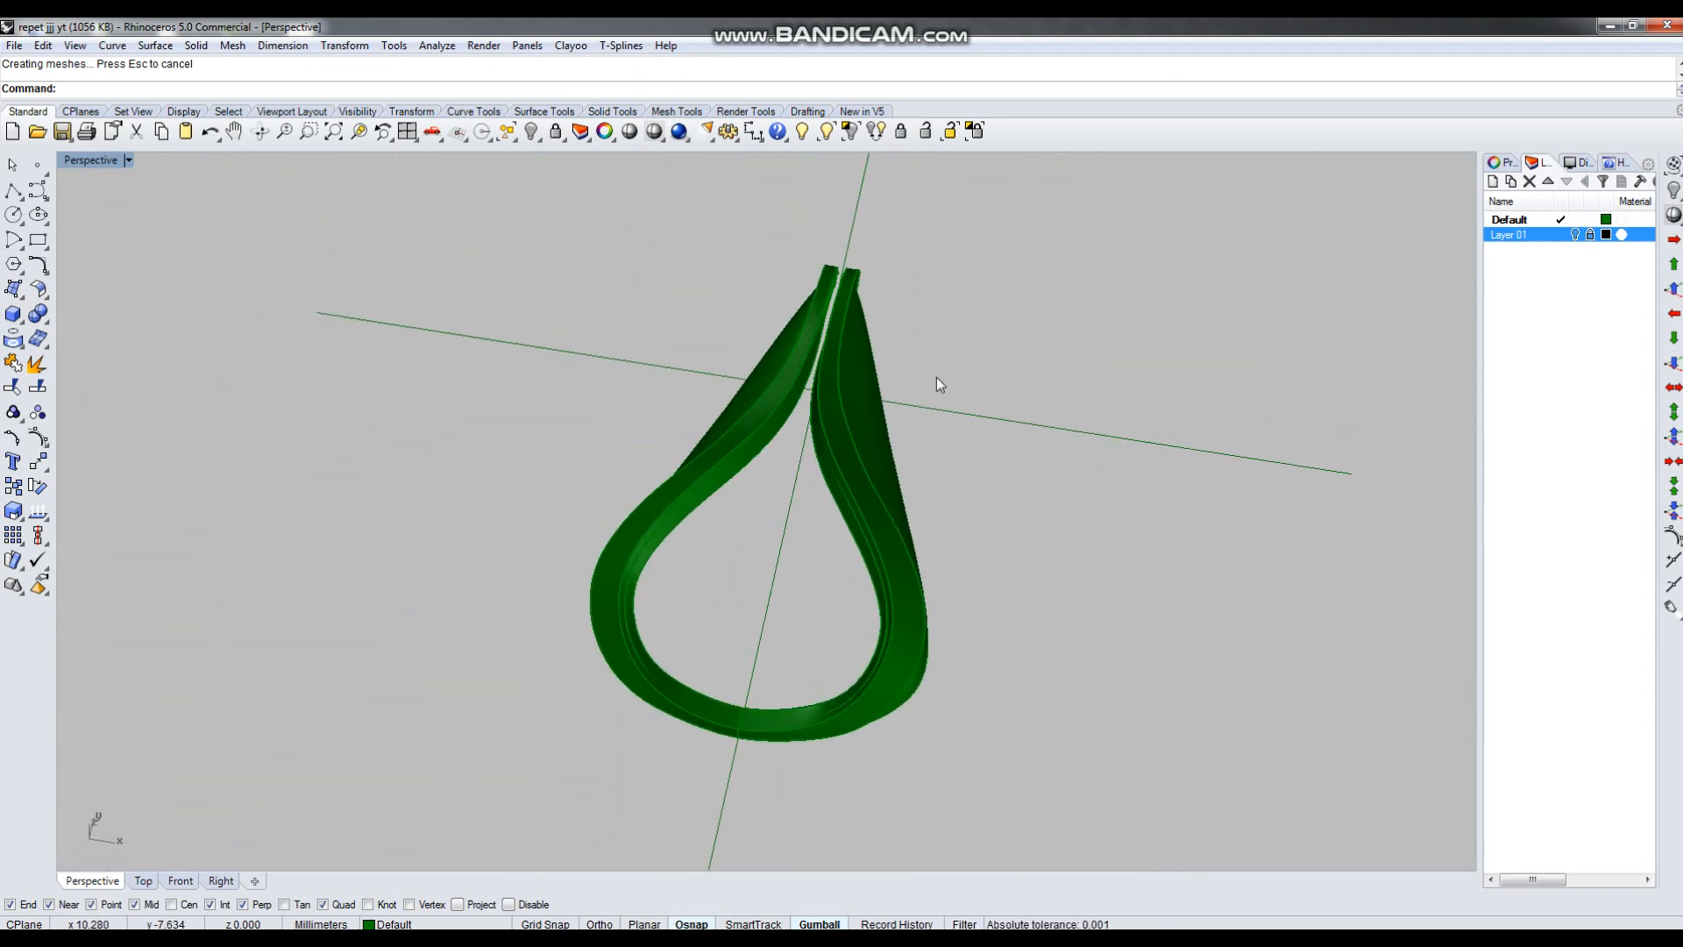
click(825, 135)
click(236, 490)
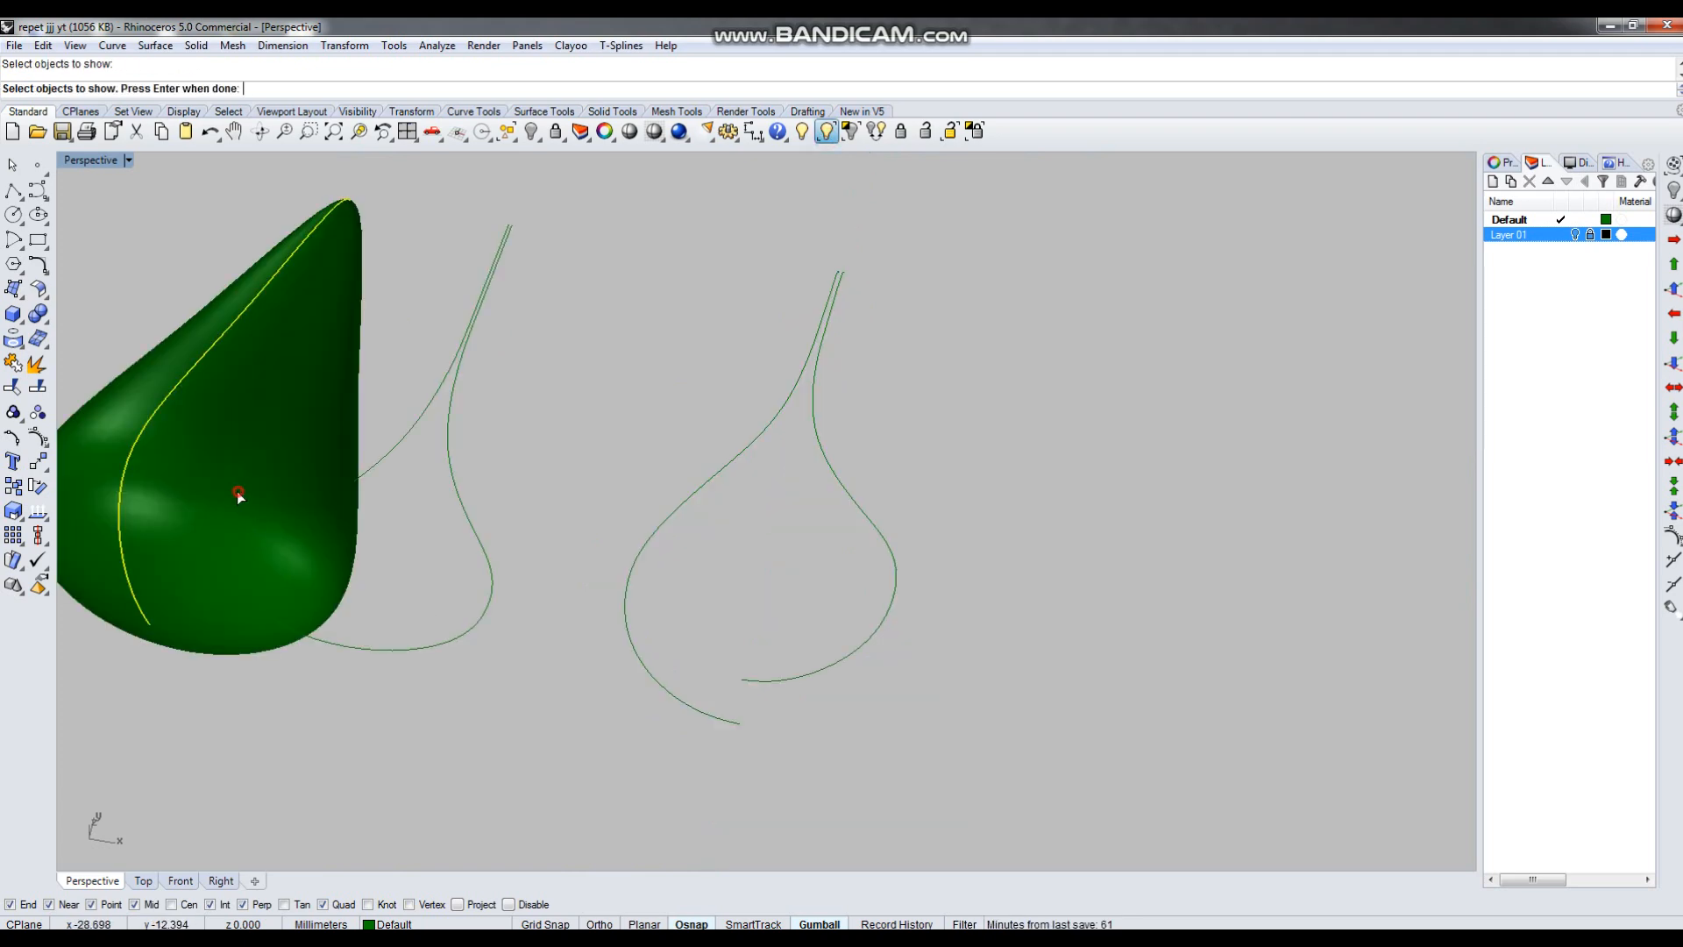
right_click(237, 490)
Copy the teardrop body 30 mm along the X axis onto the strip and hide the original body.
scroll(829, 561, down, 6)
right_drag(739, 540, 591, 563)
click(545, 559)
text(c)
key(Return)
click(606, 727)
text(30)
key(Return)
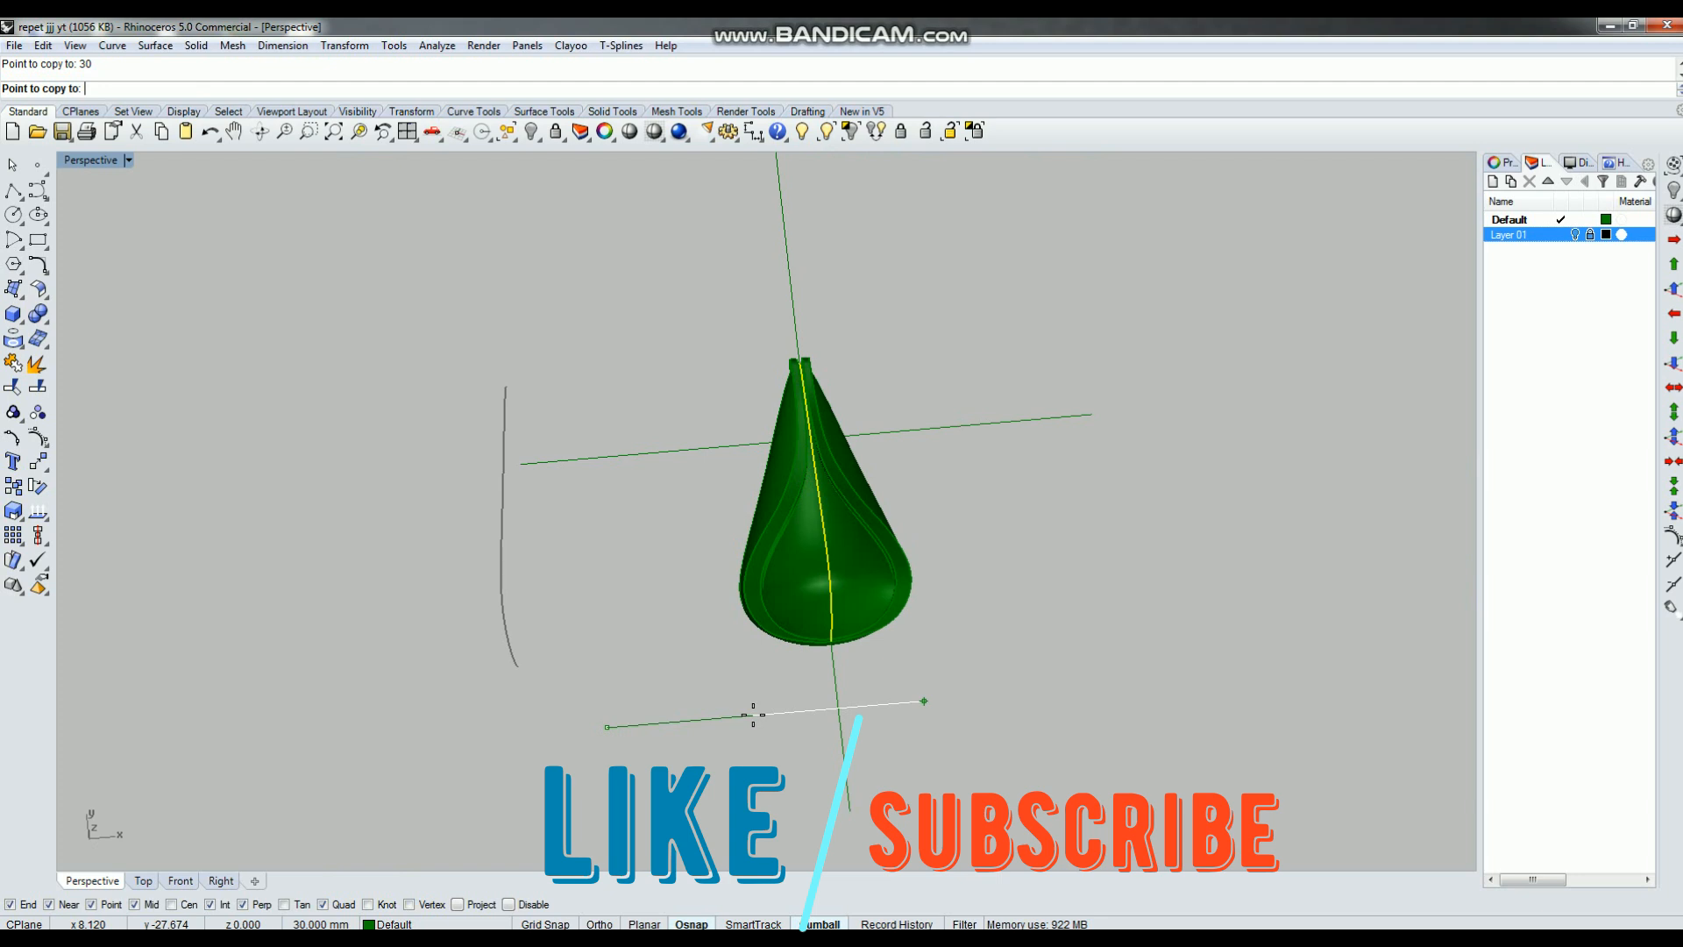
shift+click(753, 715)
right_click(676, 654)
key(ctrl+h)
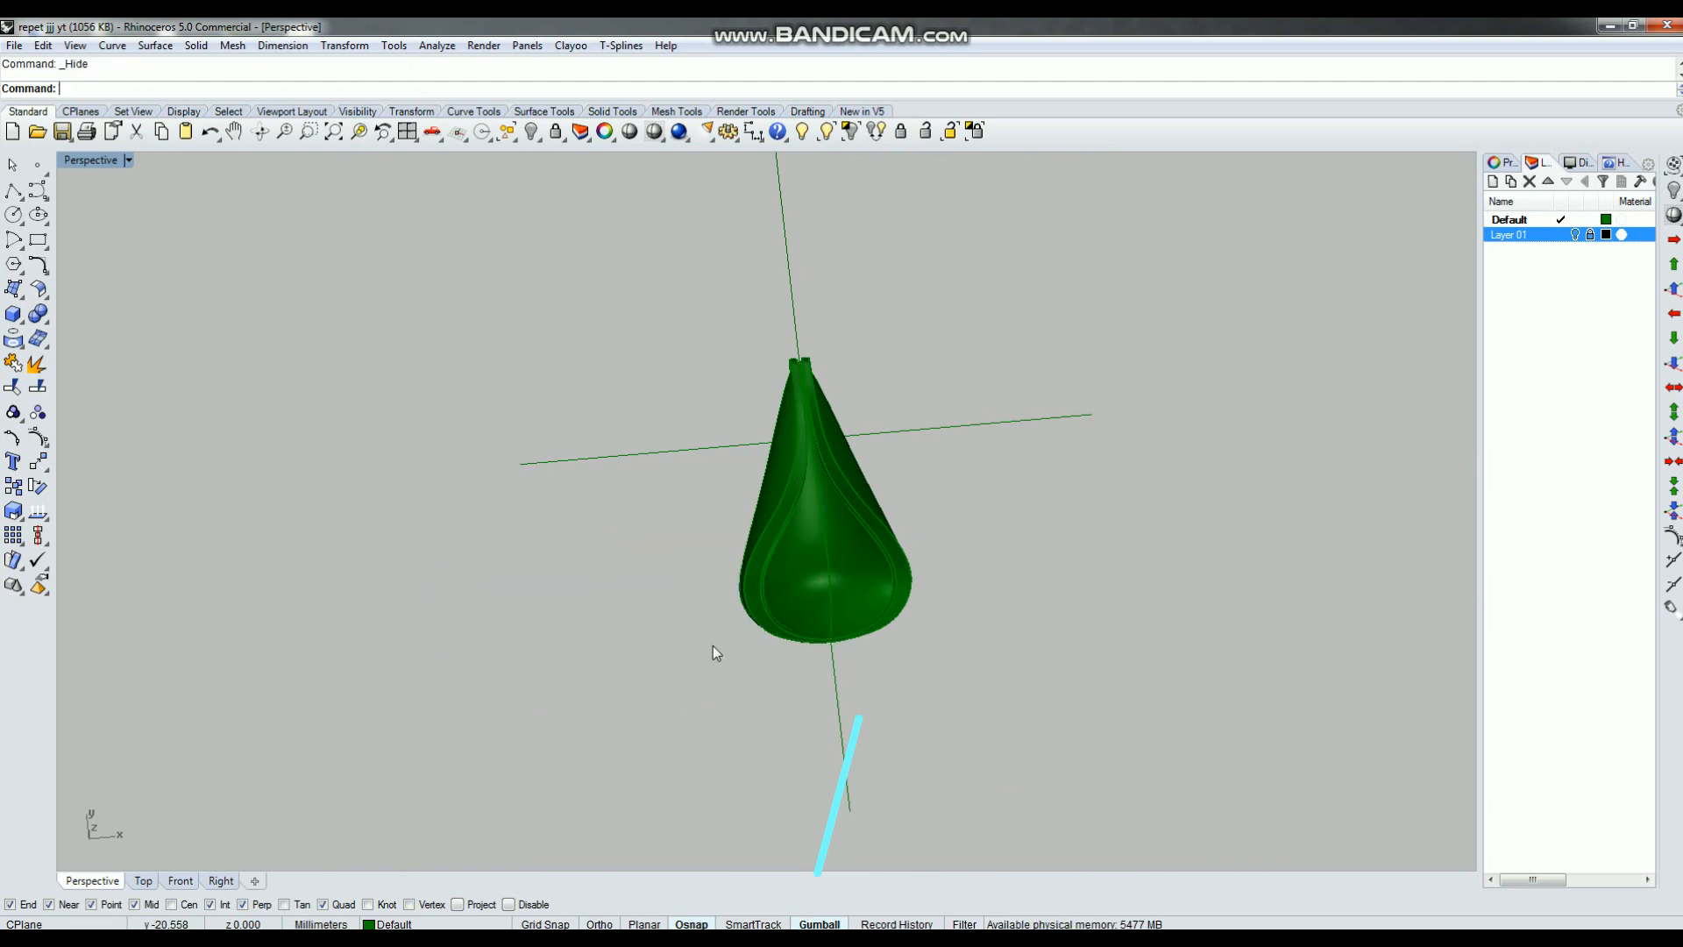
Create a wide flat plane along the Y axis that cuts horizontally through the whole teardrop body.
scroll(820, 601, up, 6)
right_drag(918, 613, 876, 582)
scroll(916, 701, down, 7)
click(862, 789)
scroll(929, 645, down, 4)
drag(846, 568, 998, 575)
click(914, 589)
drag(936, 763, 824, 712)
key(Escape)
Split the teardrop body with the flat plane, then delete the body's upper part and the plane.
scroll(819, 661, up, 5)
right_drag(907, 696, 727, 607)
scroll(727, 606, up, 5)
click(713, 628)
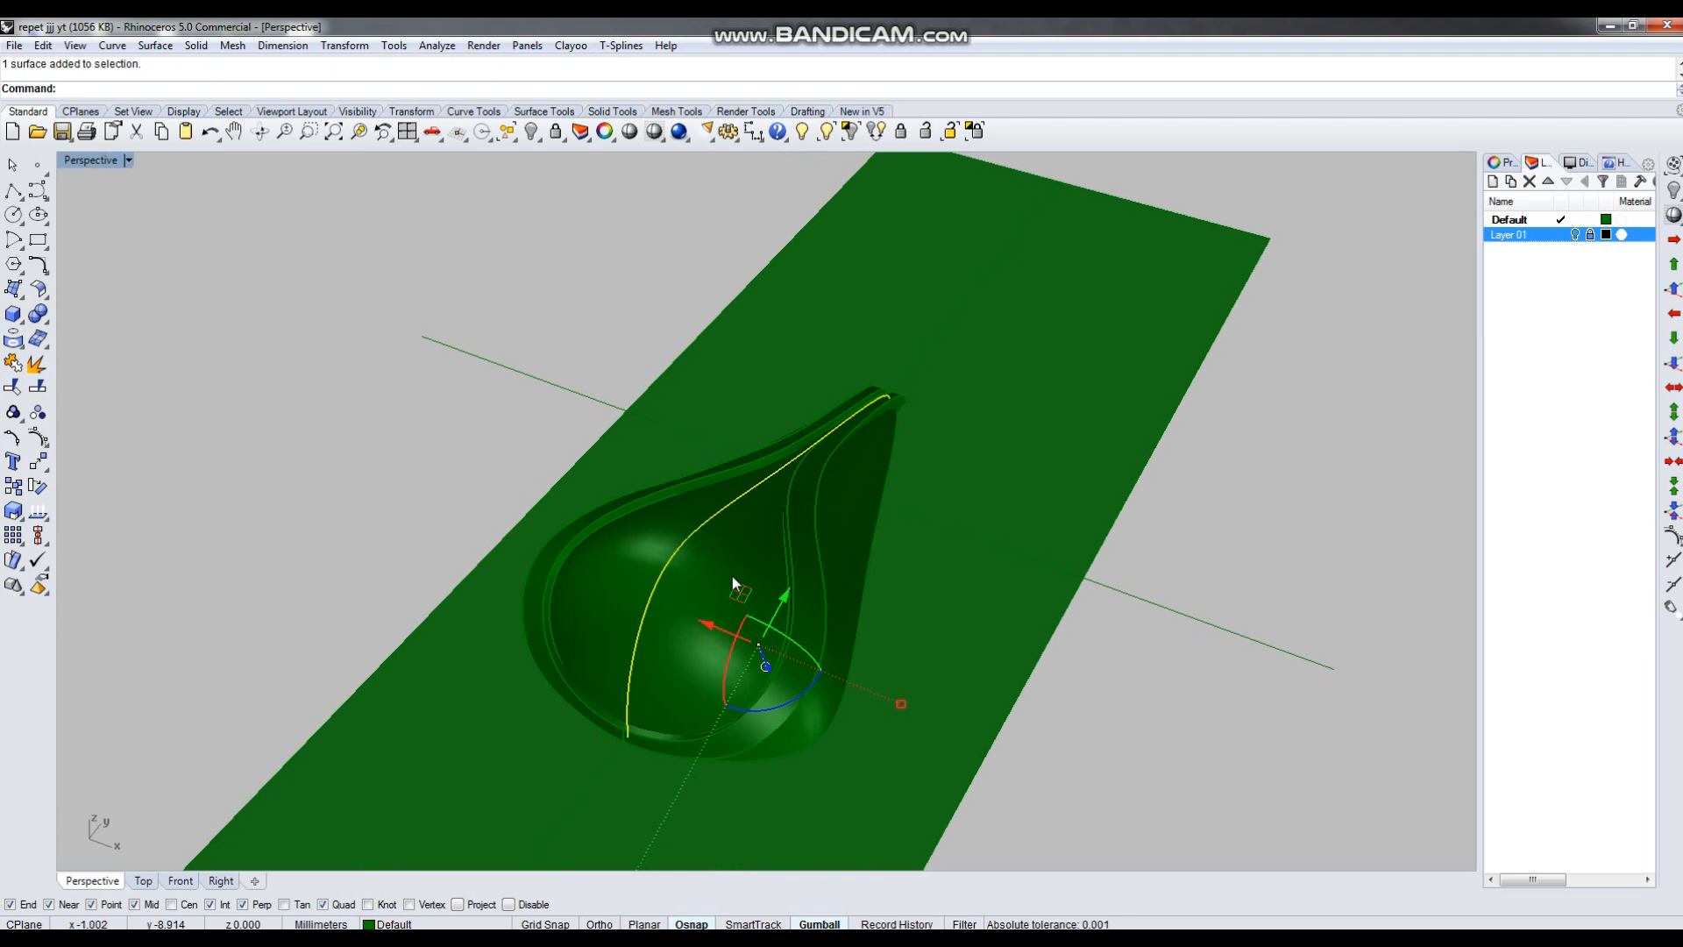
scroll(732, 576, down, 4)
key(ctrl+shift+s)
click(894, 450)
key(Return)
scroll(734, 620, up, 2)
click(658, 560)
key(Delete)
click(999, 417)
key(Delete)
Hide the thickened strip and join the remaining lower body half with the strip surface.
right_drag(1016, 631, 933, 543)
click(937, 549)
key(ctrl+h)
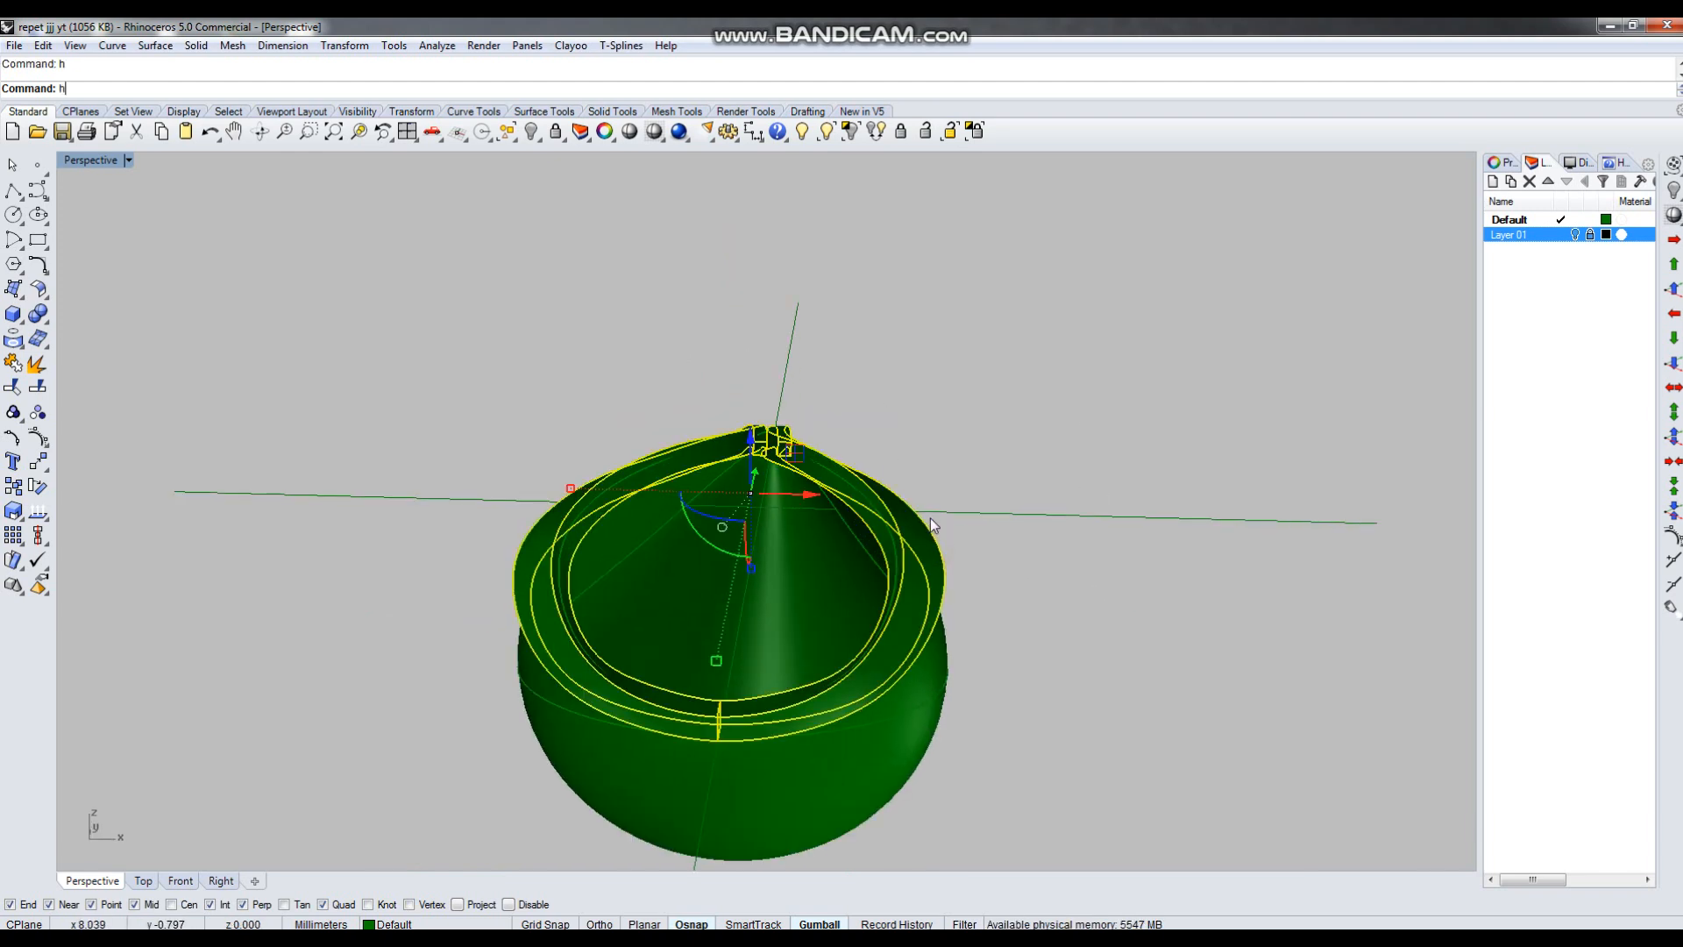
right_drag(885, 561, 1114, 614)
drag(469, 346, 975, 718)
key(ctrl+j)
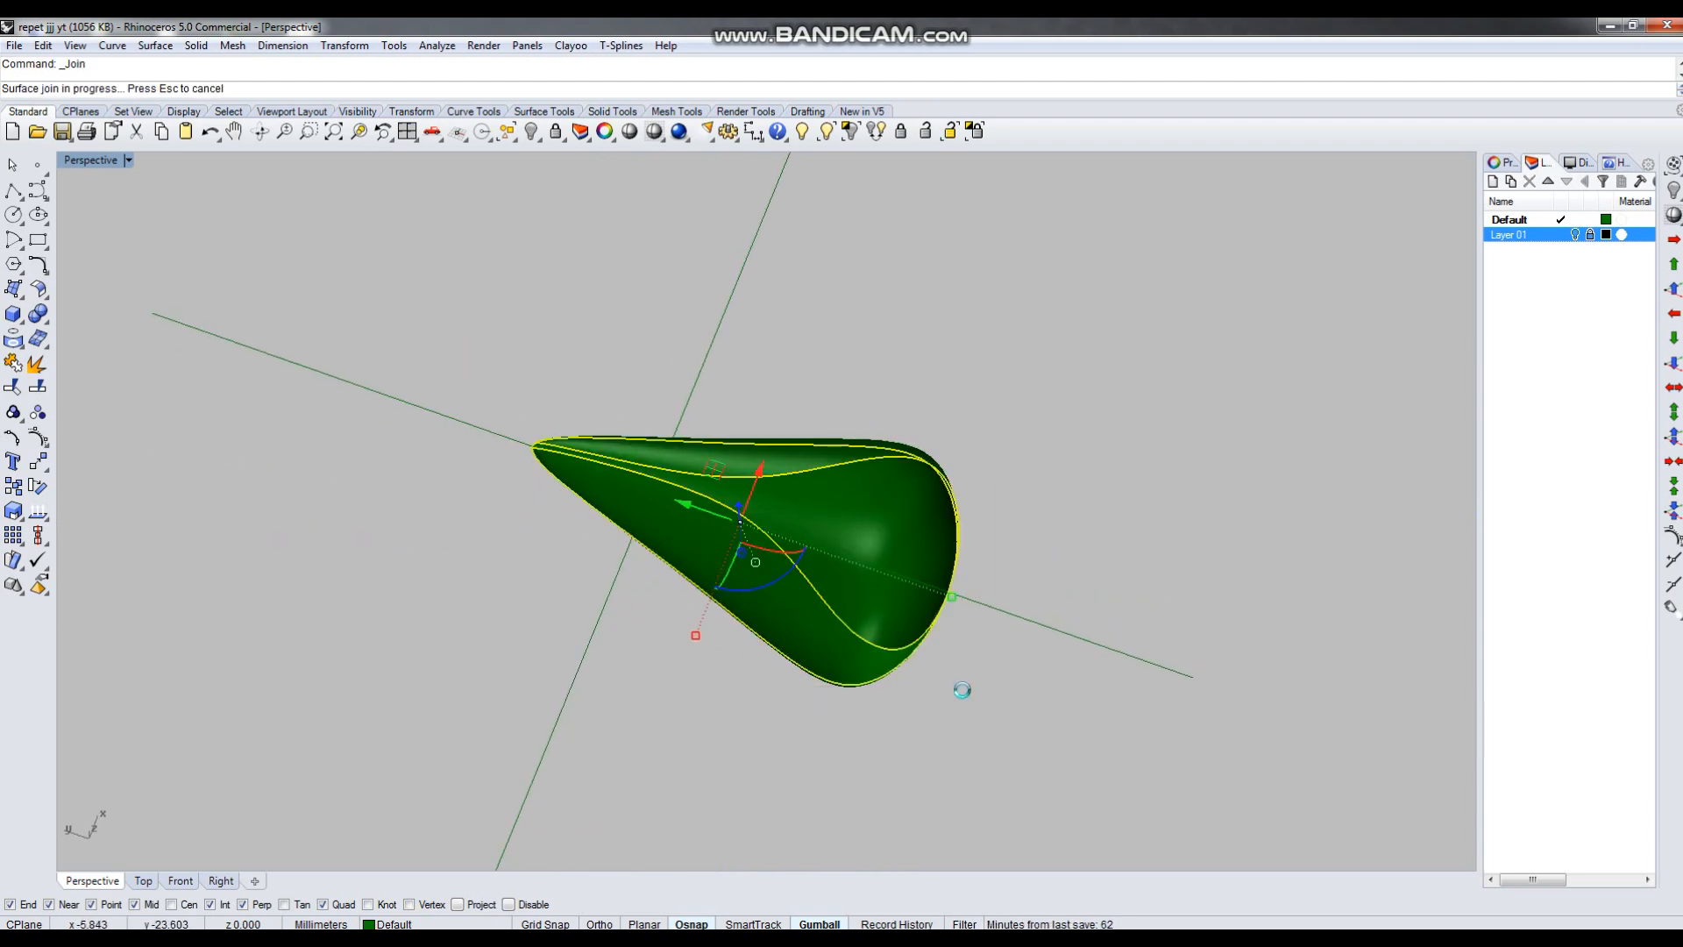
Delete the leftover object near the rounded end and select the joined body to check that it is one polysurface.
click(998, 612)
scroll(998, 614, up, 4)
right_drag(954, 695, 895, 679)
drag(887, 639, 817, 770)
key(Delete)
mouse_move(982, 691)
right_down()
mouse_move(791, 650)
mouse_move(990, 681)
right_up()
click(791, 650)
click(1057, 732)
click(766, 683)
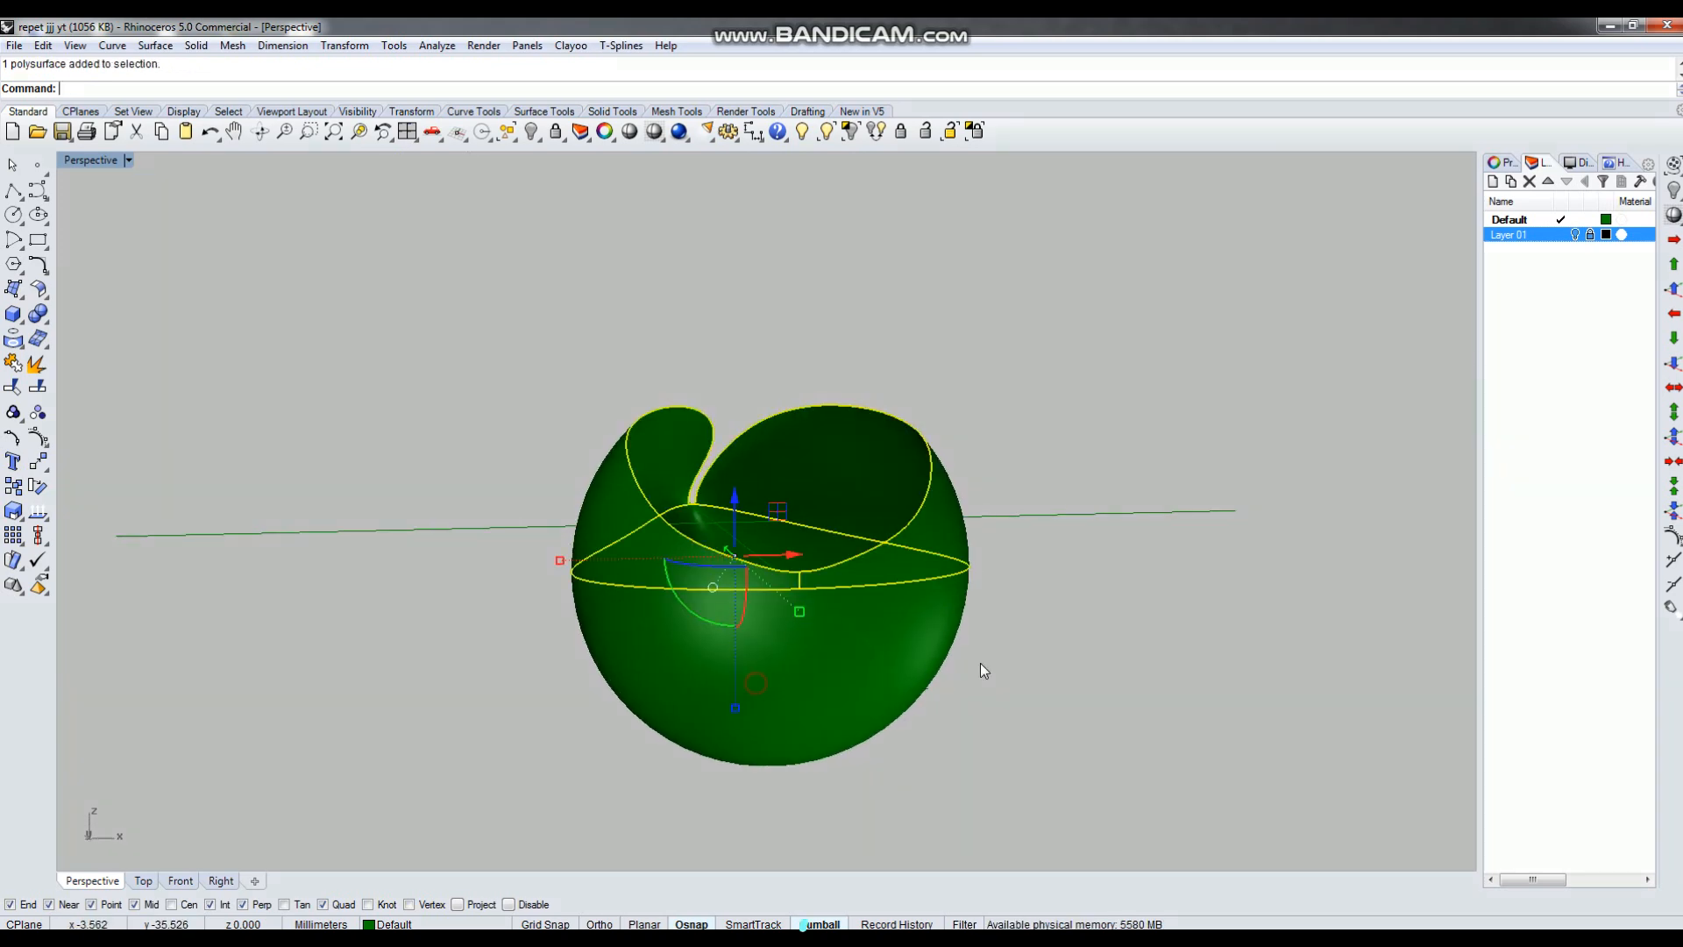
right_drag(1218, 634, 1104, 680)
click(949, 634)
right_drag(845, 561, 806, 640)
Compare the body with the Layer 01 reference picture in Top view, shaded and wireframe, and hide the layer again in Perspective.
key(ctrl+F1)
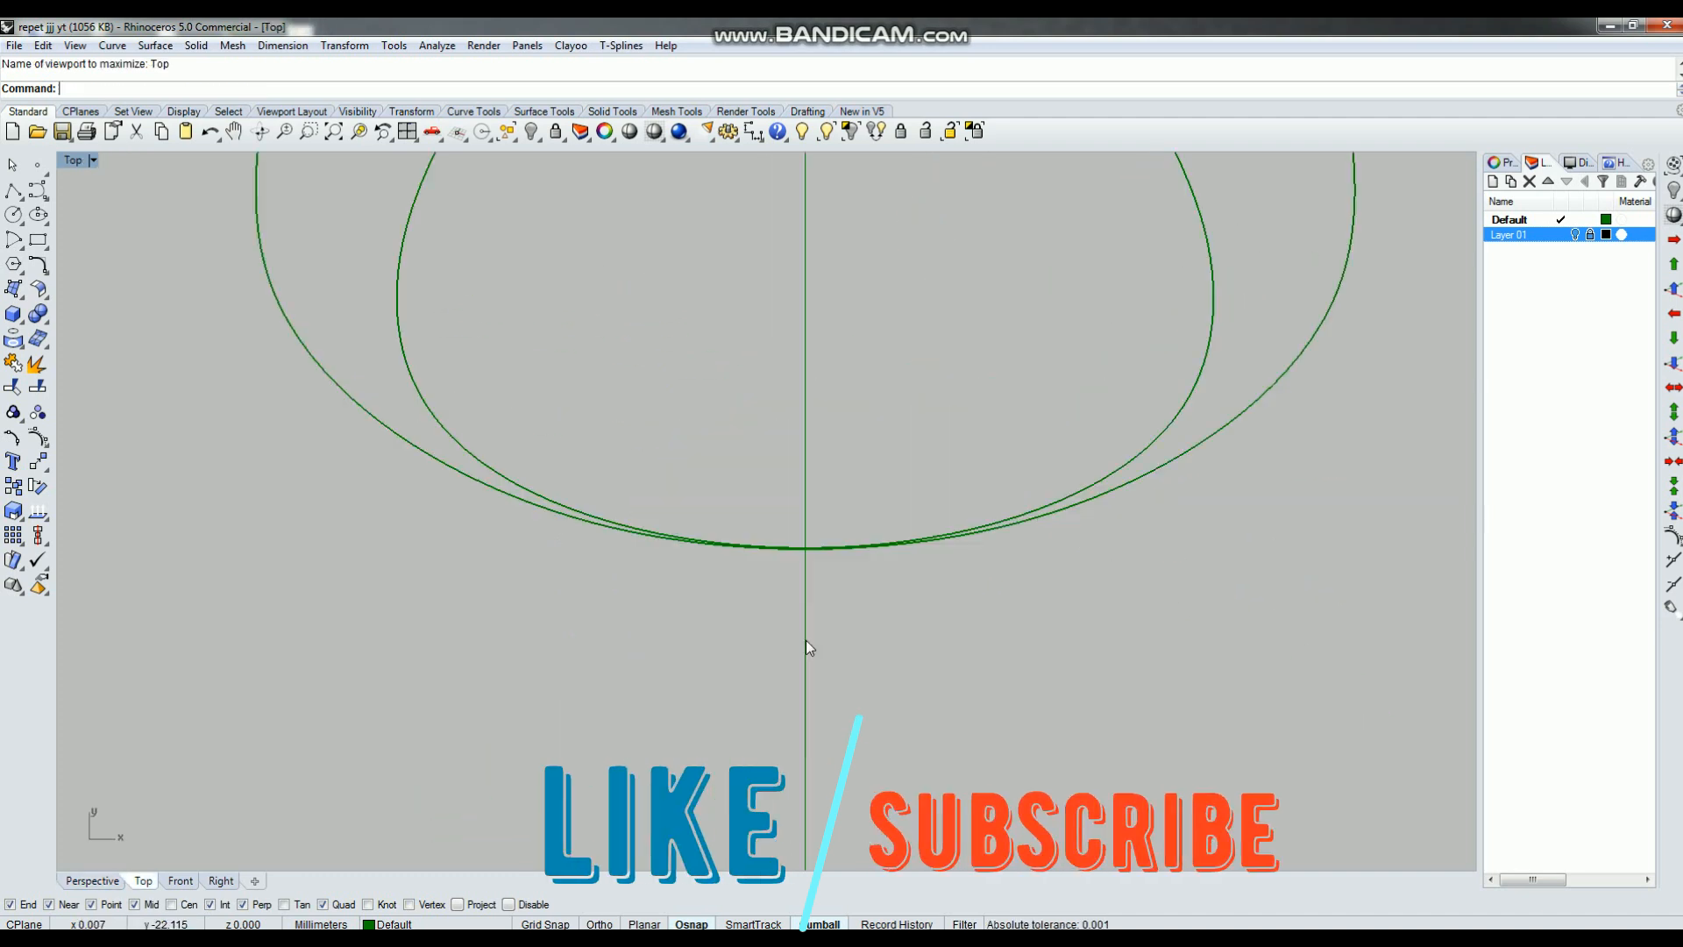
scroll(814, 687, down, 3)
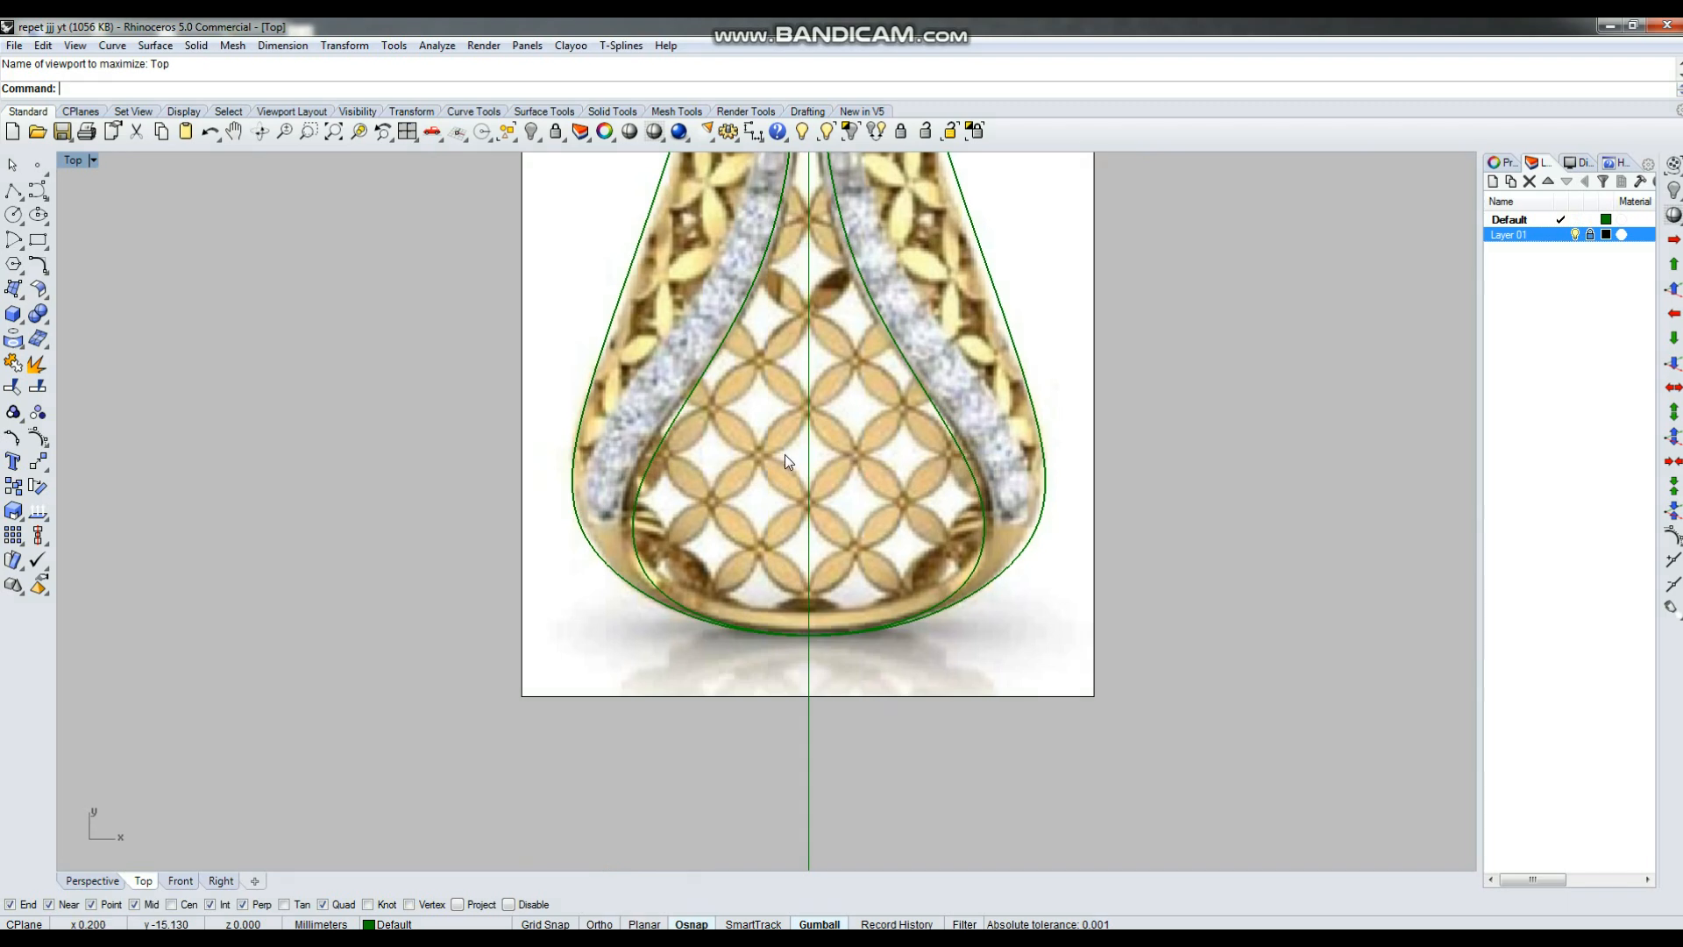
scroll(800, 429, down, 2)
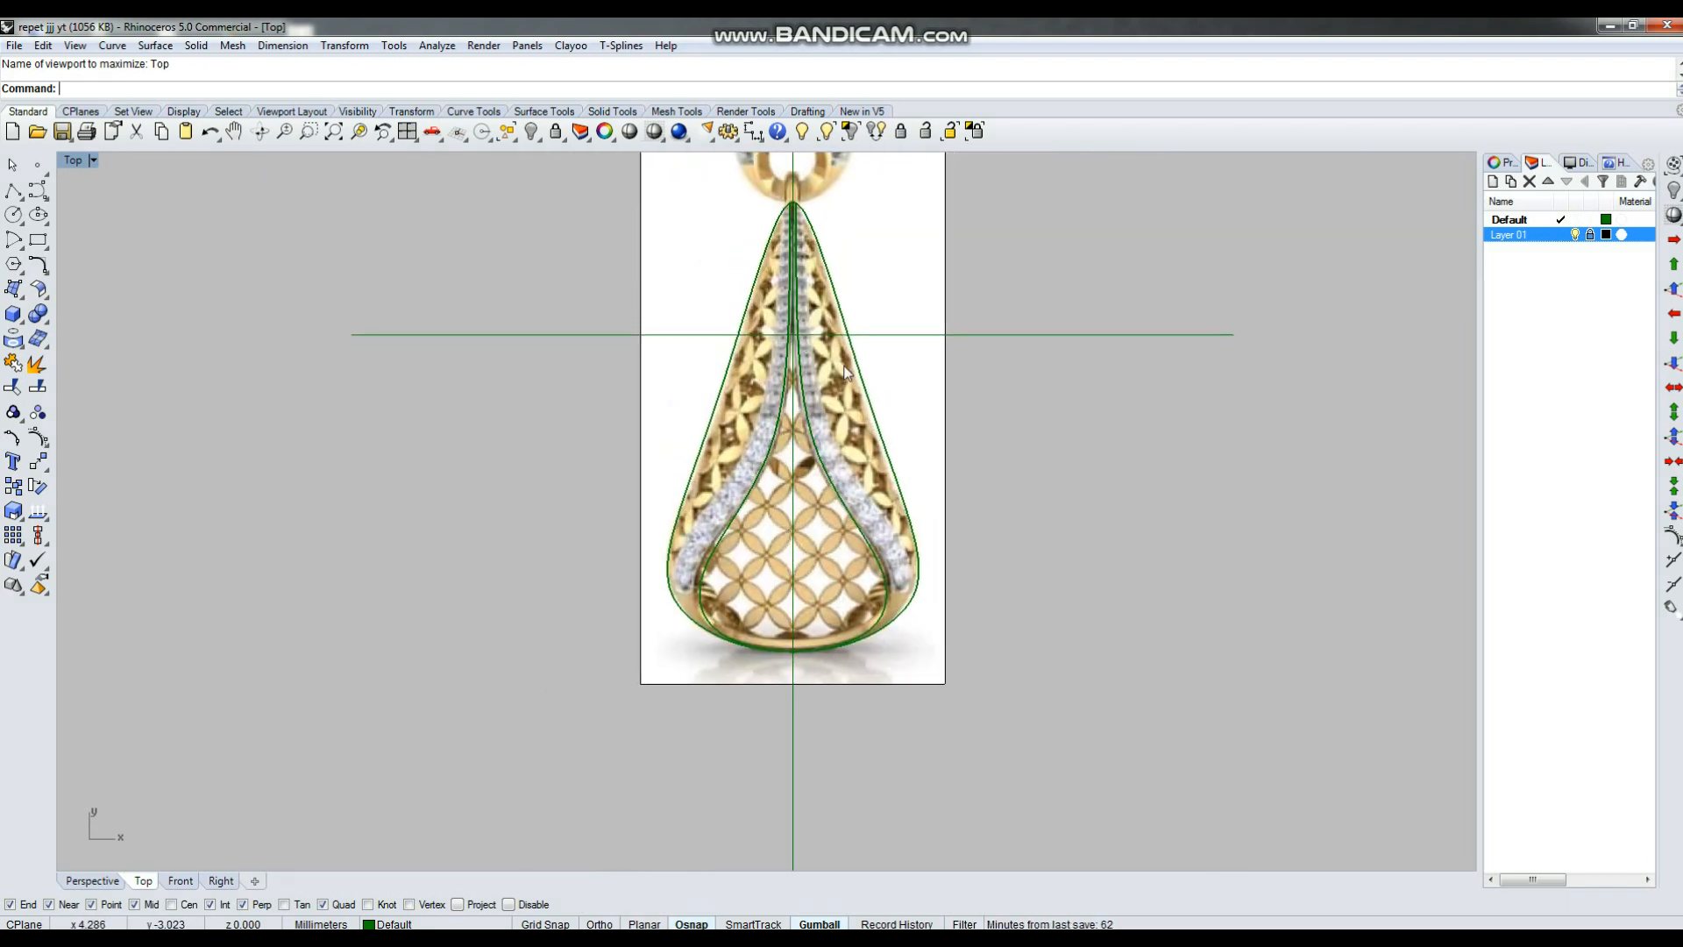
click(677, 134)
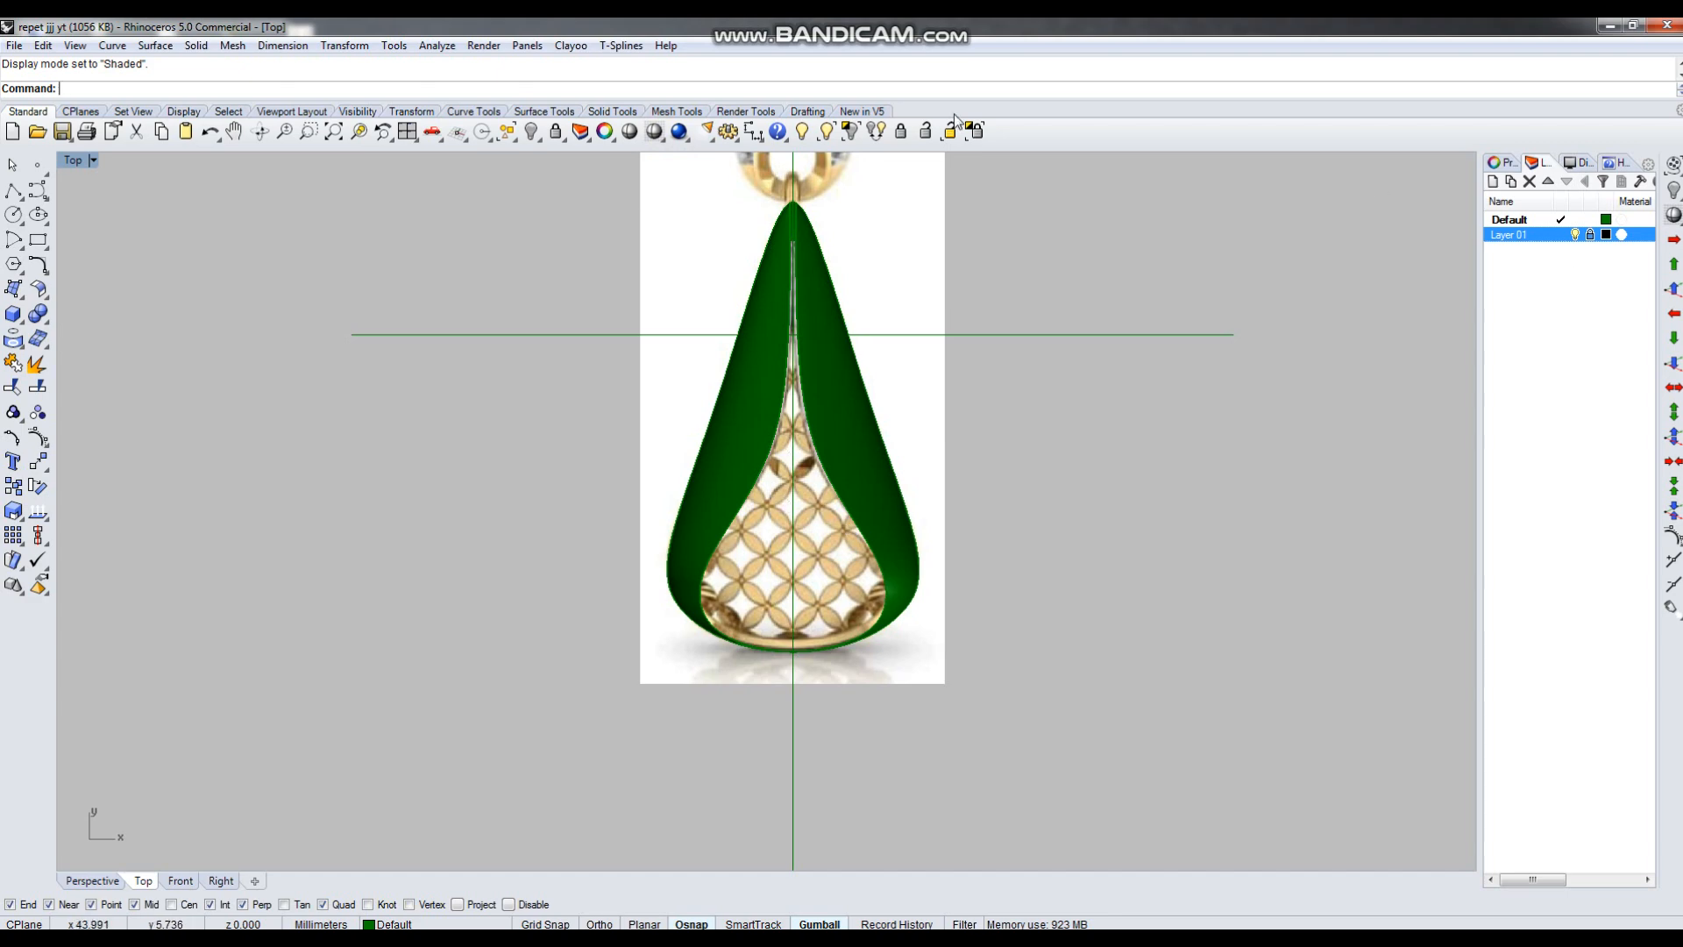
click(657, 134)
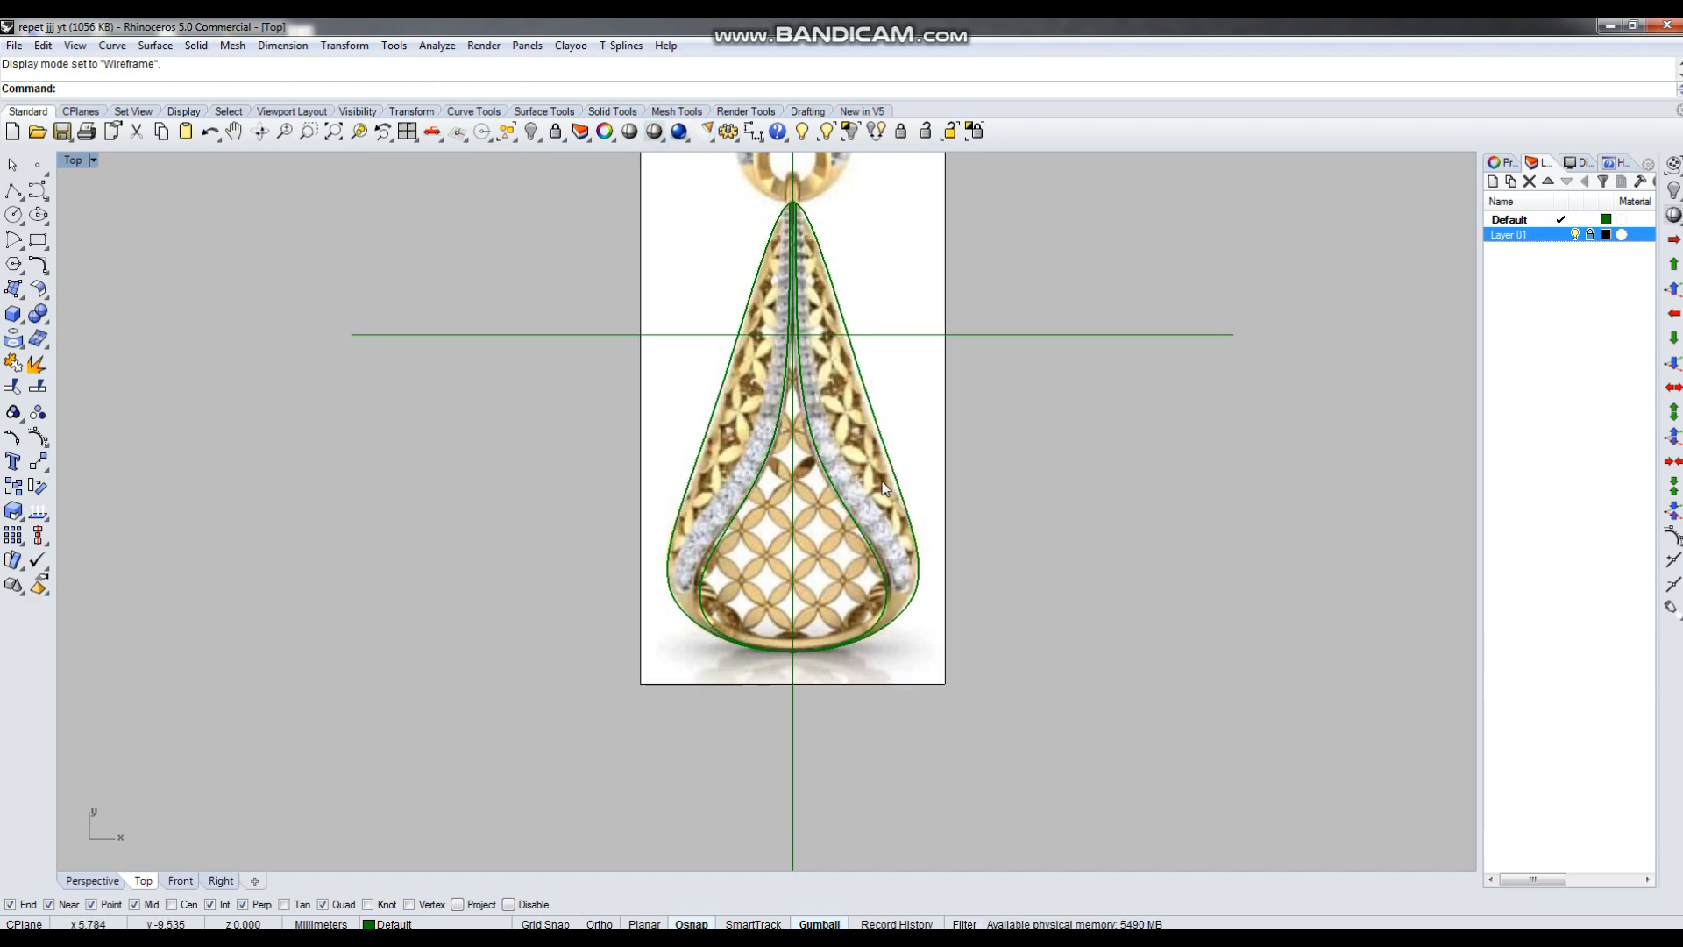
key(ctrl+F4)
right_drag(973, 643, 1039, 605)
click(1575, 234)
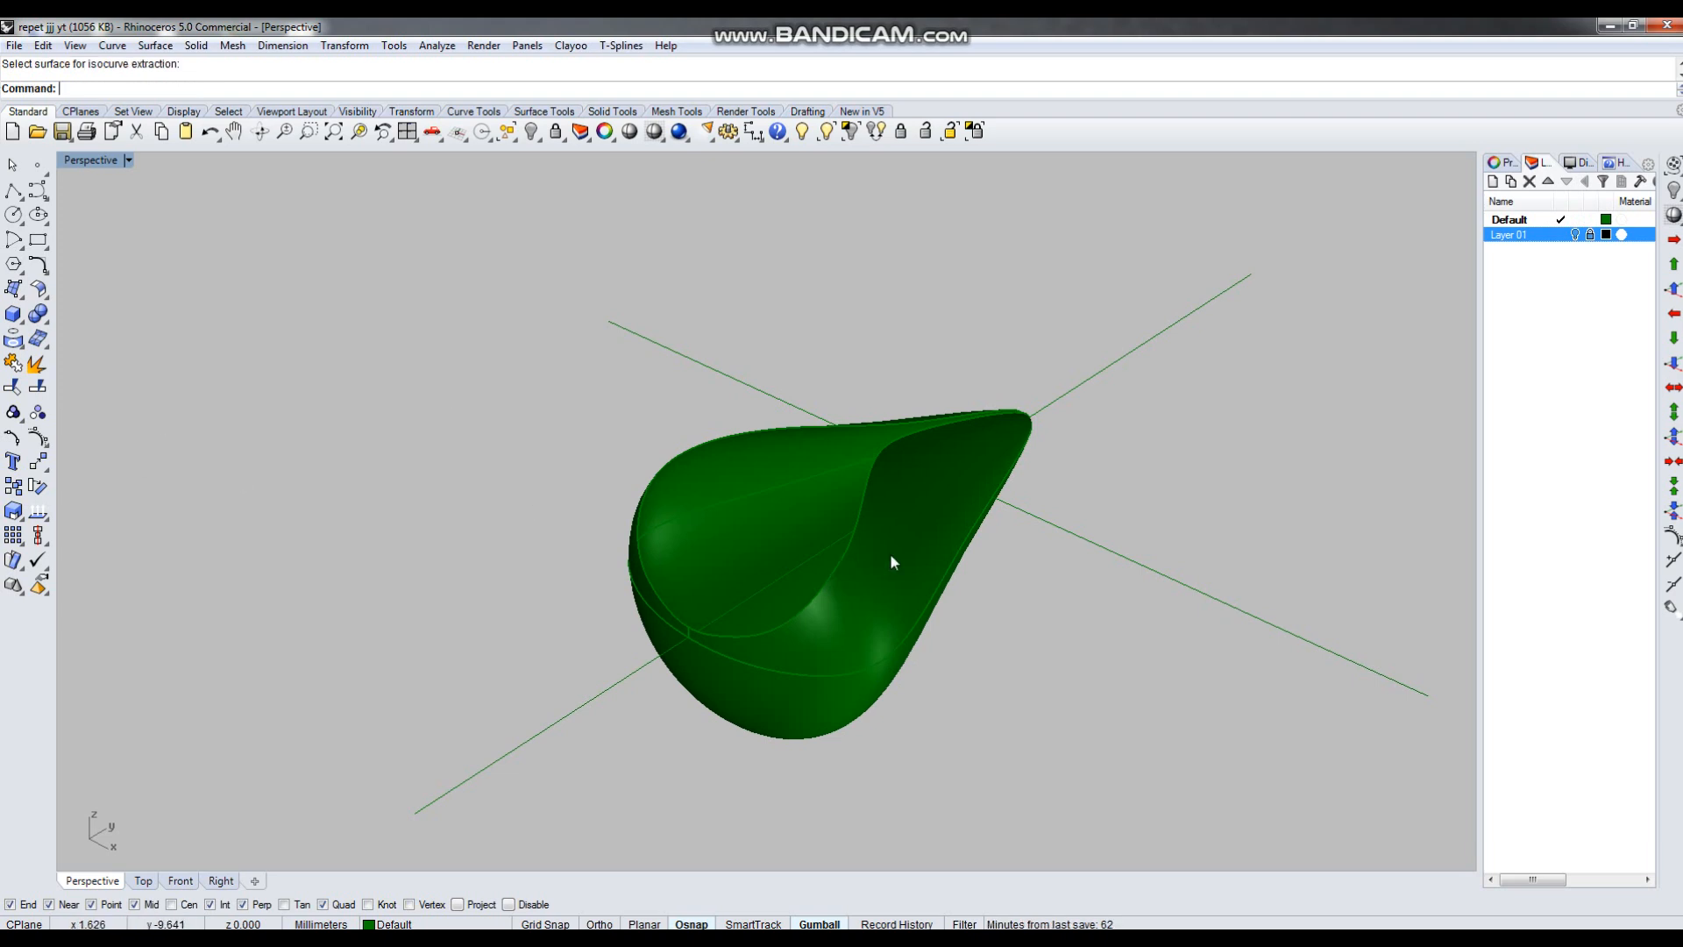
click(18, 343)
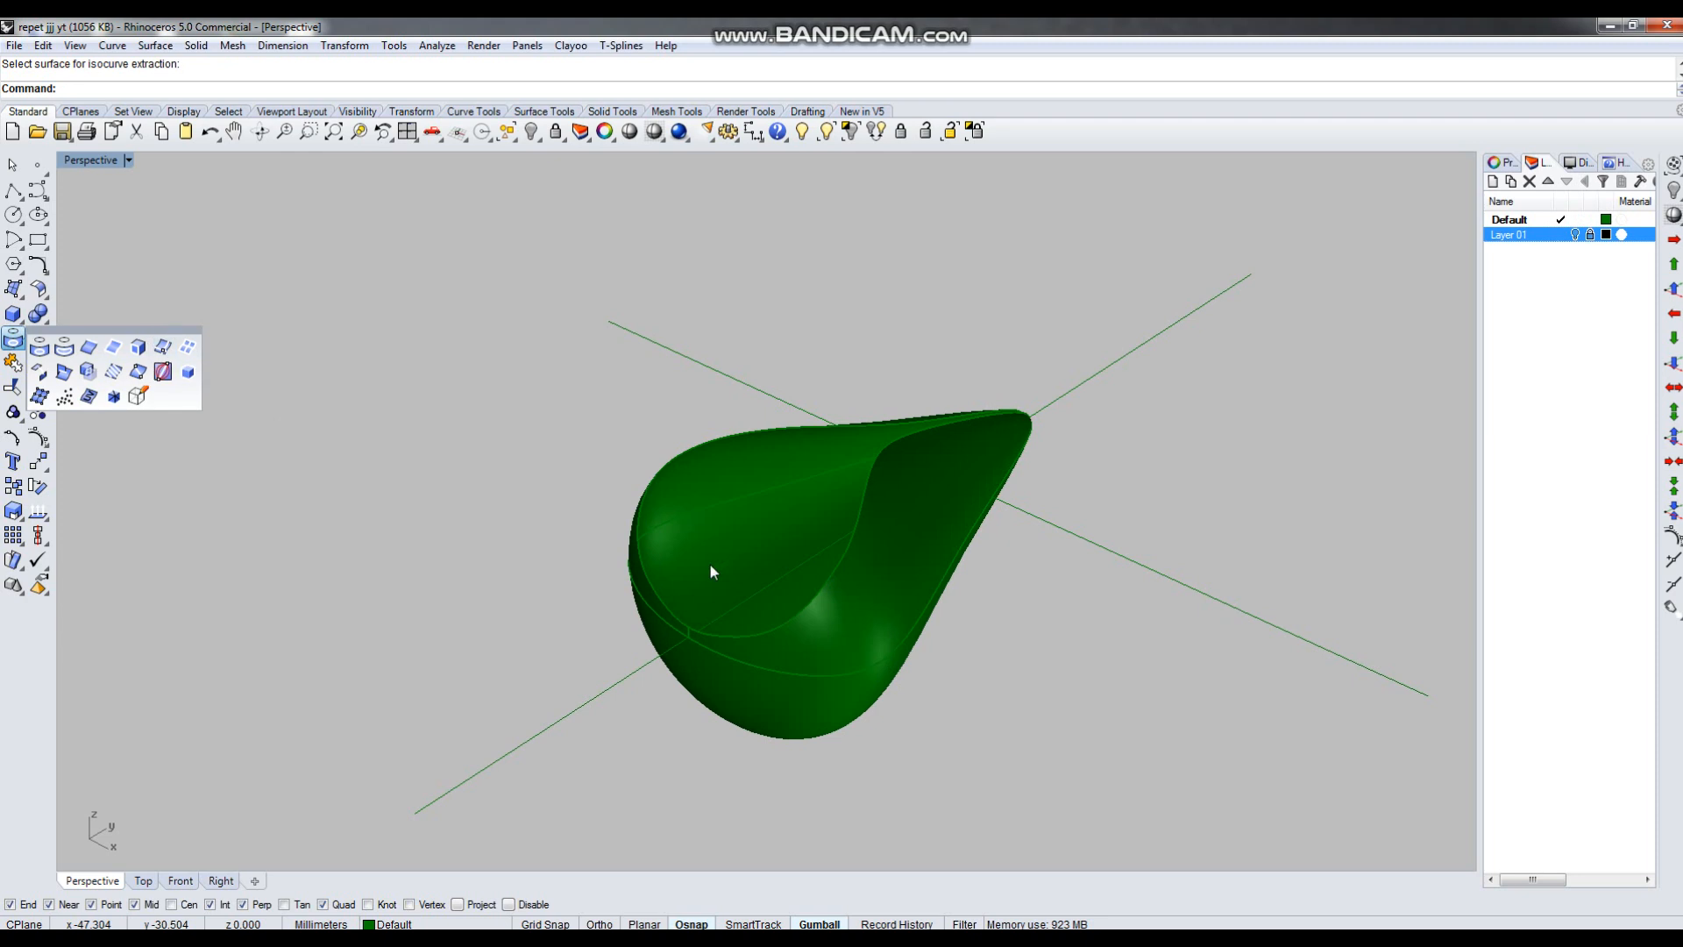
click(1014, 701)
text(ExtractSrf)
key(Return)
click(821, 706)
right_drag(953, 745, 969, 713)
key(Return)
text(ExtractIsocurve)
key(Return)
click(872, 706)
right_drag(872, 706, 961, 535)
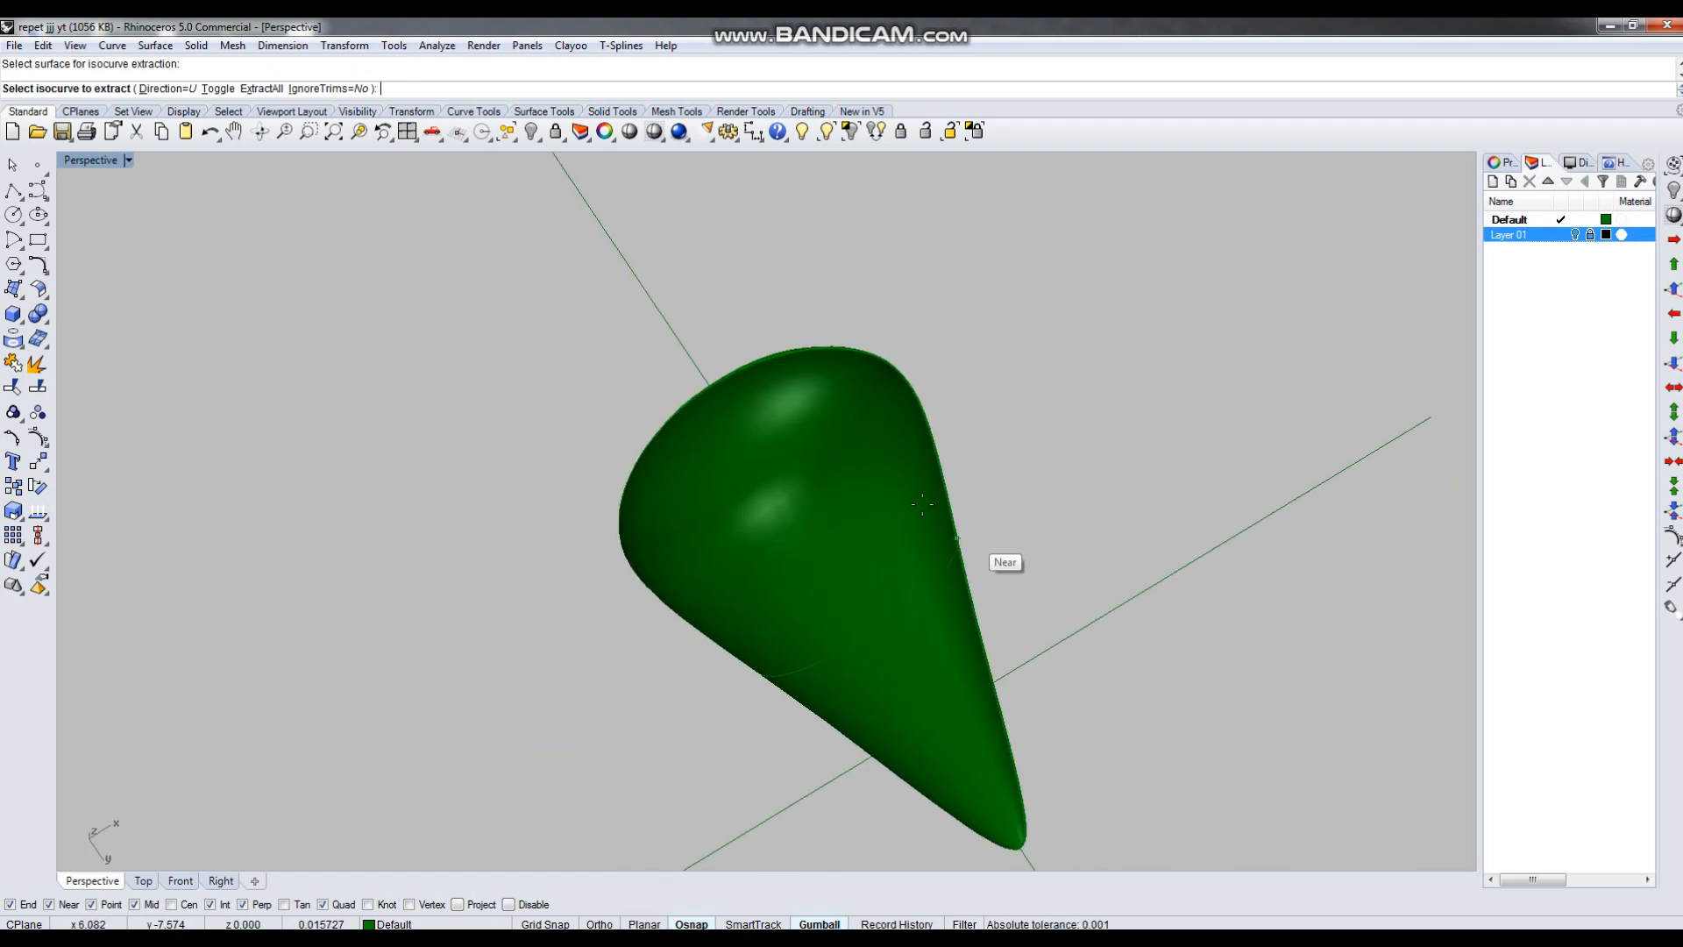
right_drag(1032, 451, 1093, 669)
right_click(865, 708)
Extract a series of U-direction isocurves across the lower body surface, spaced from the pointed tip to the rounded end.
scroll(865, 708, up, 7)
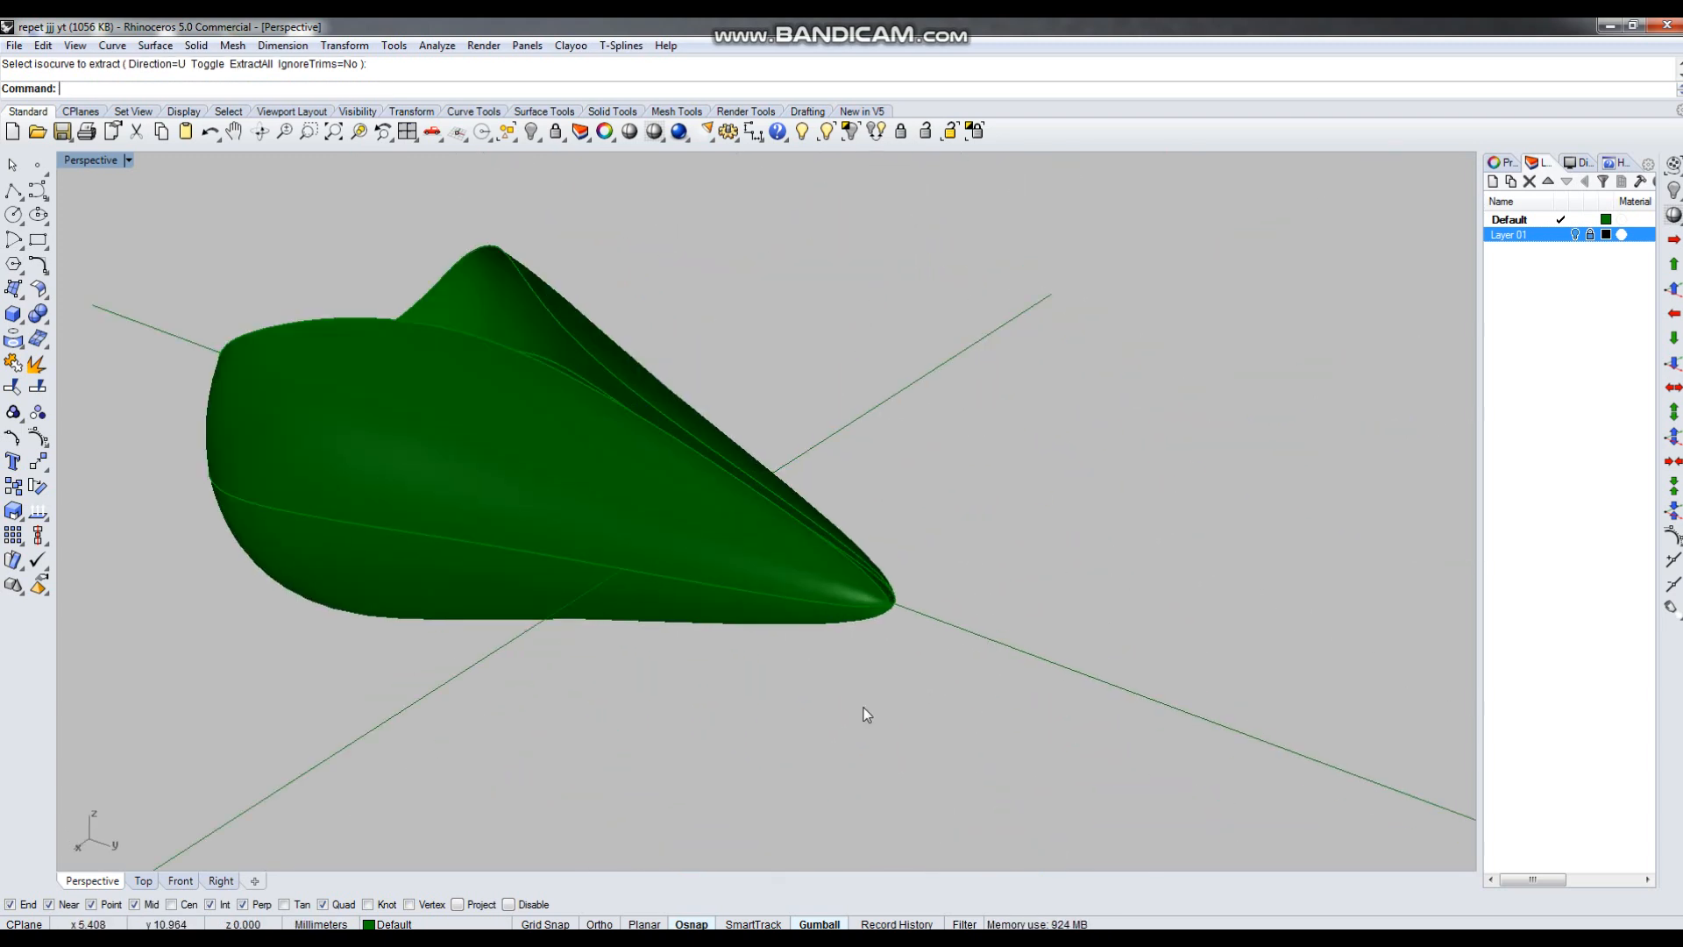
scroll(888, 697, up, 9)
right_drag(821, 720, 777, 583)
click(799, 594)
right_click(798, 590)
click(780, 579)
right_drag(579, 503, 755, 560)
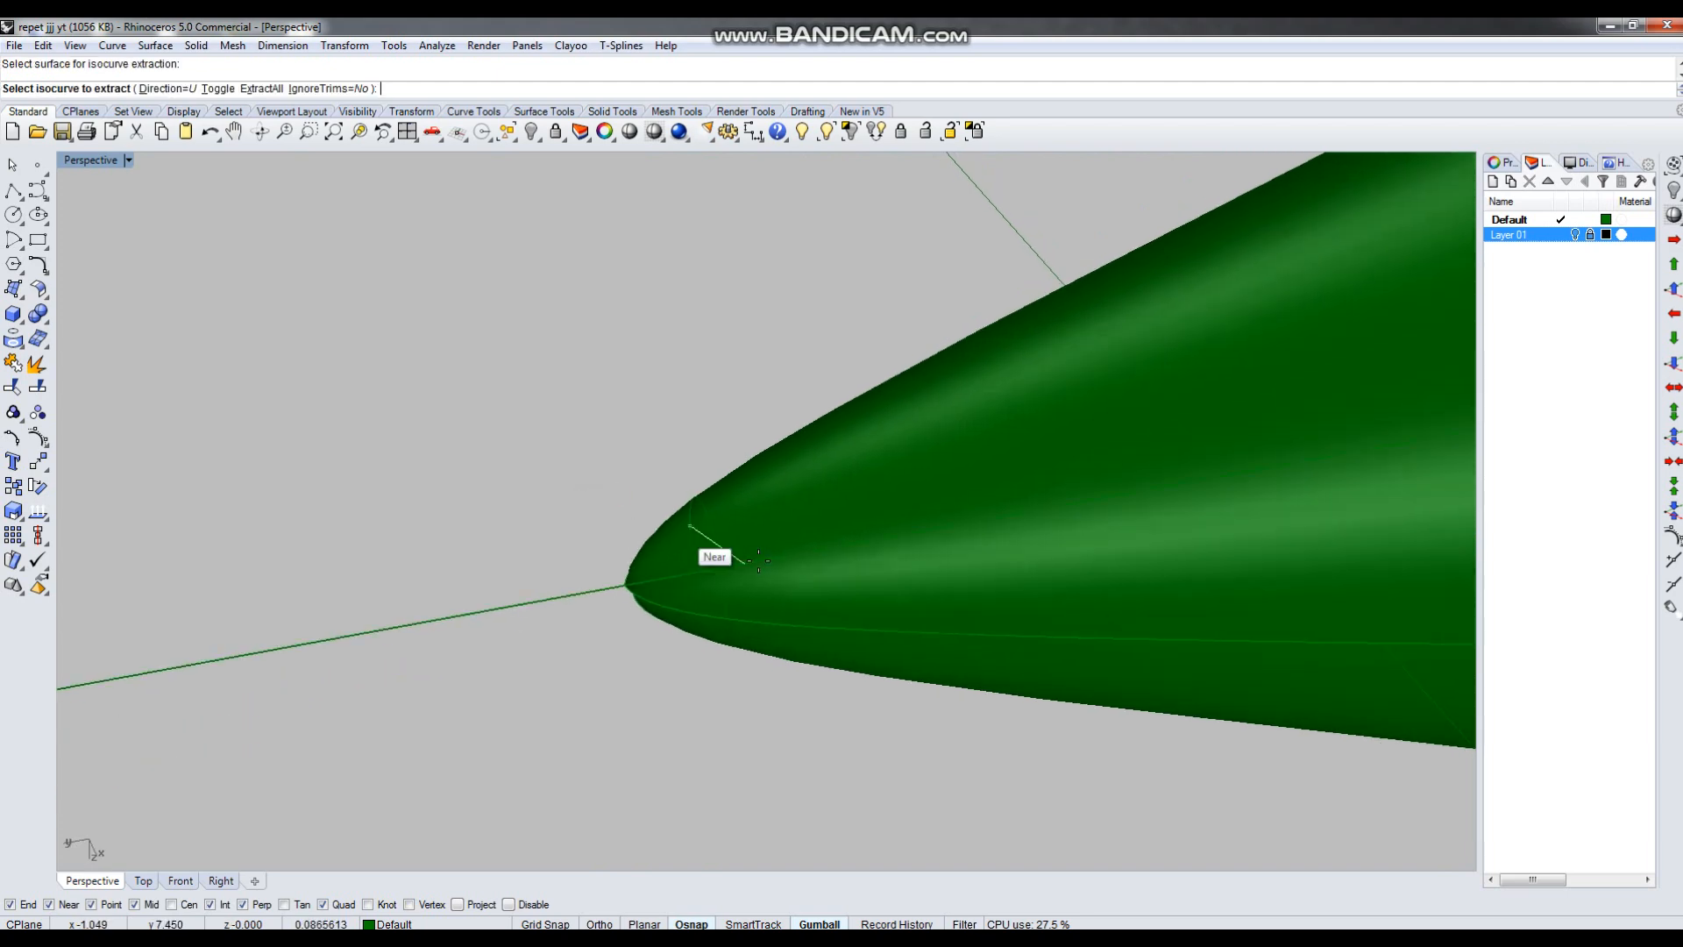
click(728, 598)
right_drag(507, 706, 743, 662)
click(744, 658)
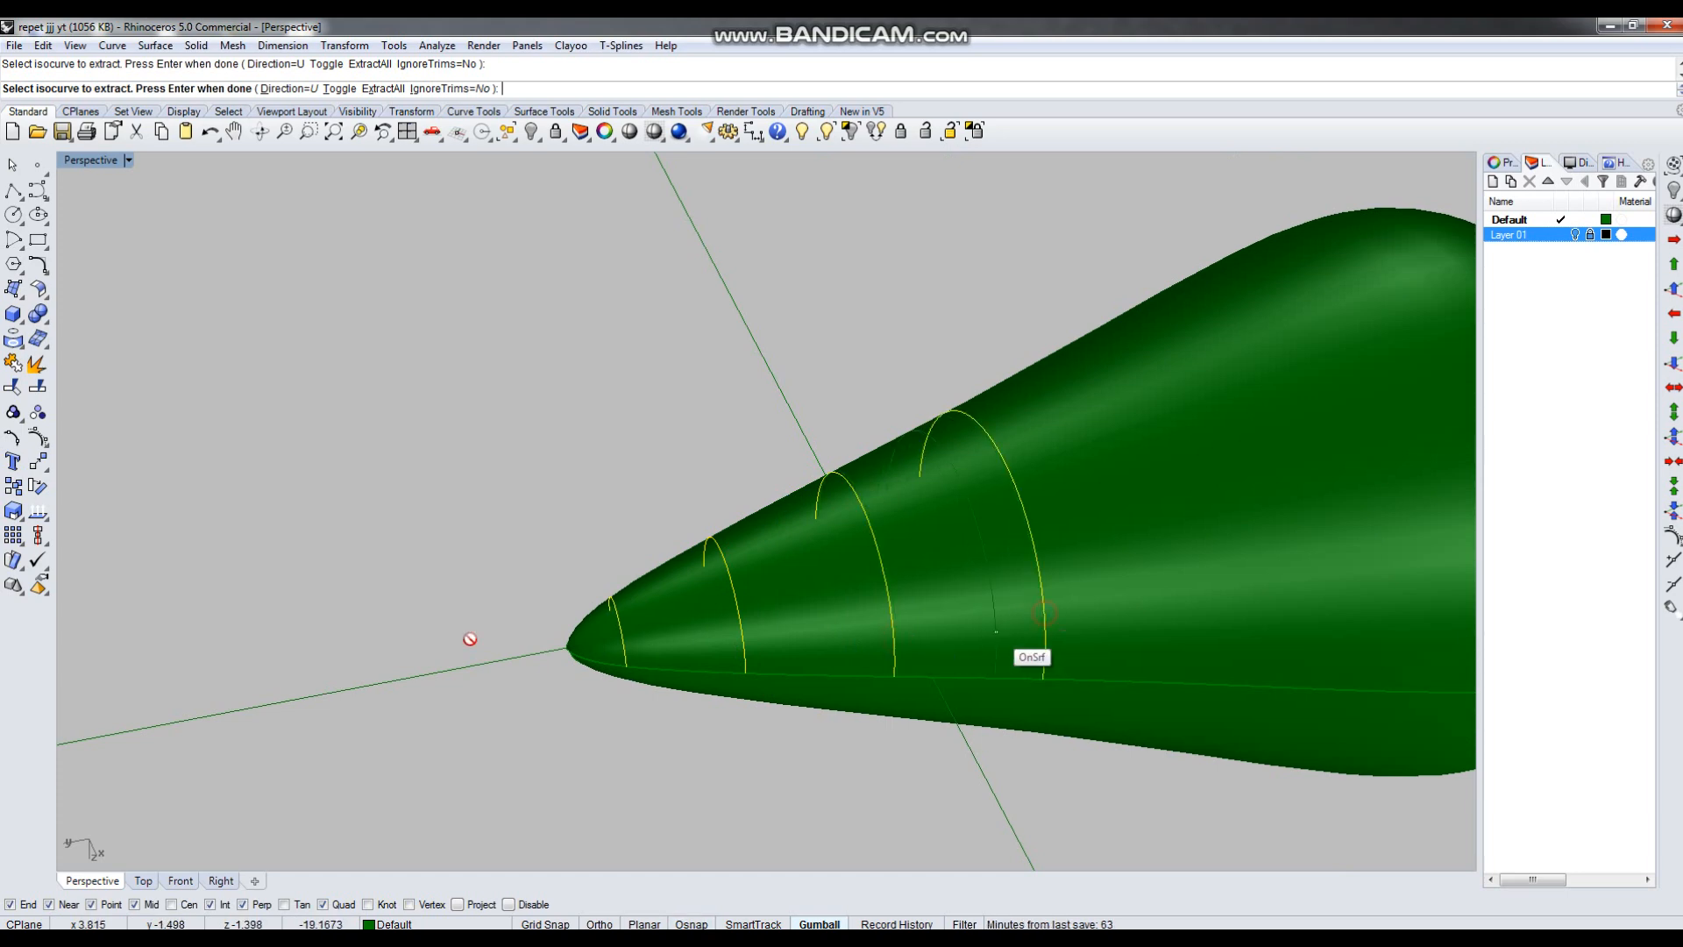
scroll(1043, 613, down, 5)
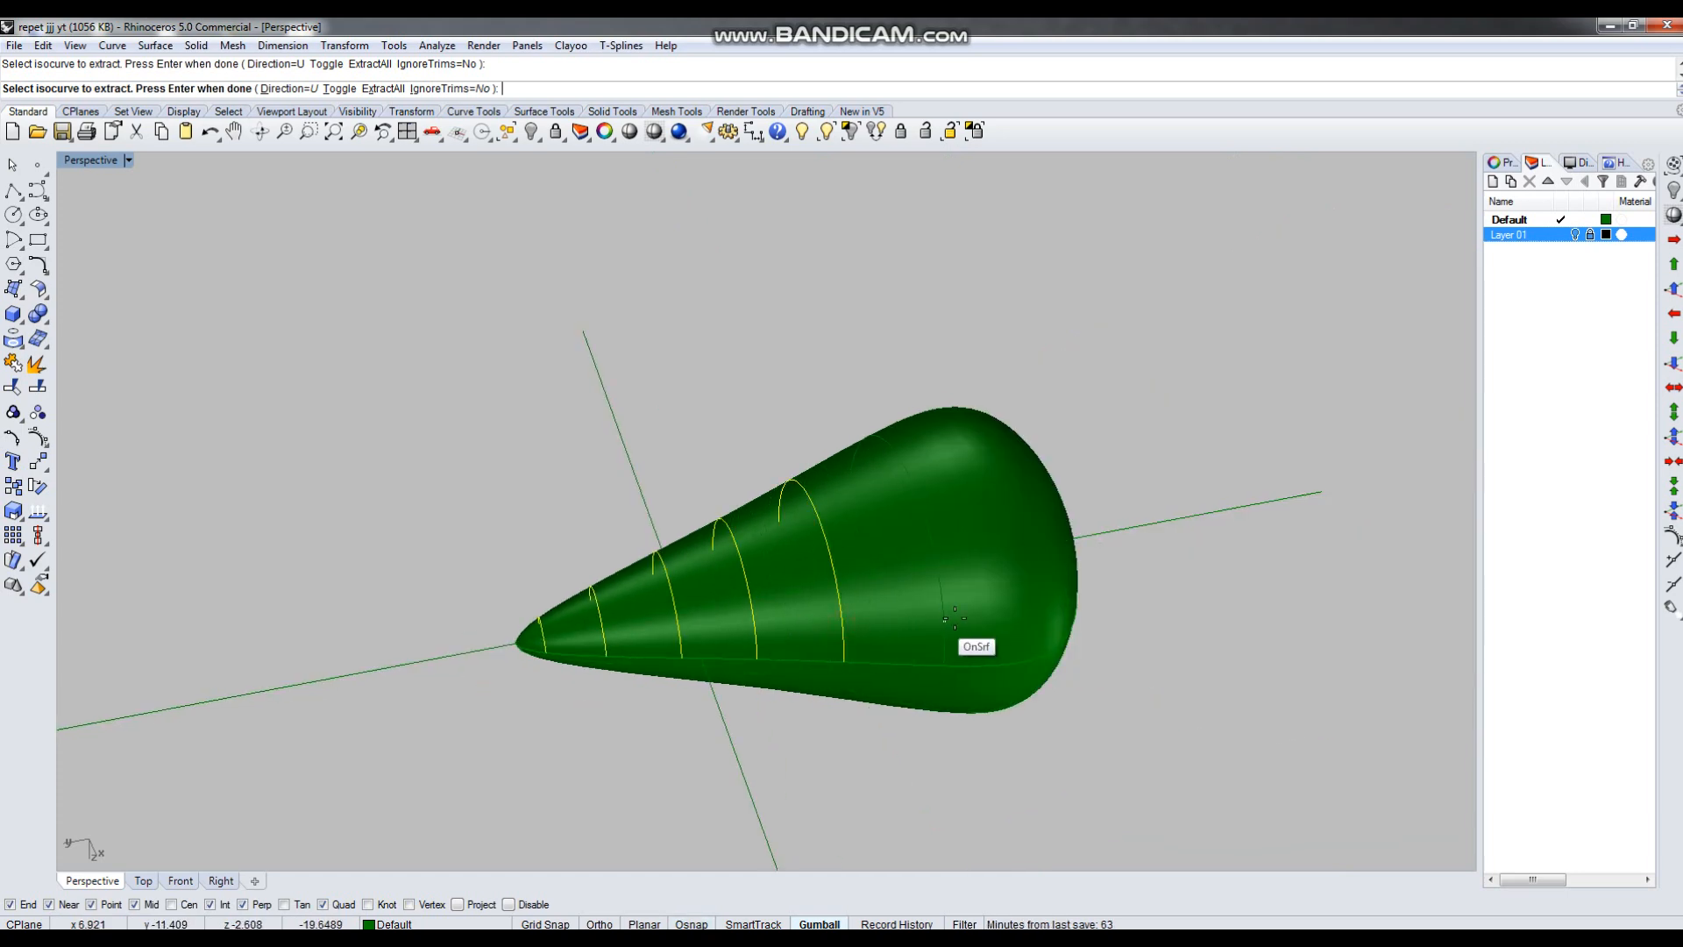
right_drag(1038, 618, 876, 770)
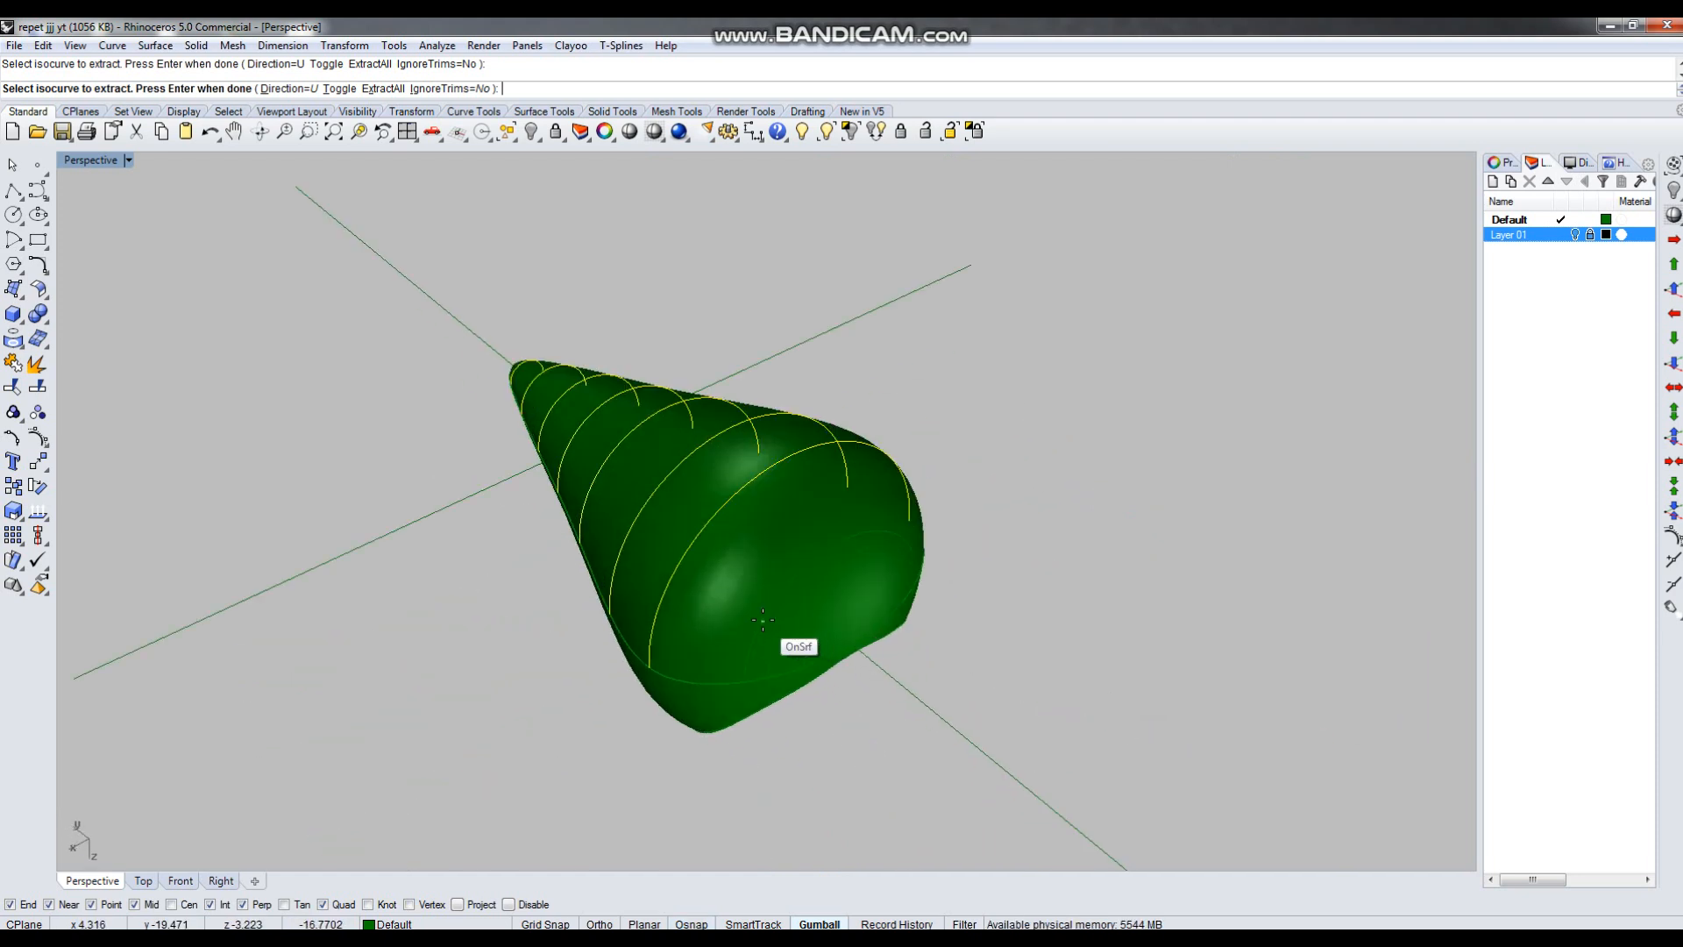
key(Return)
right_drag(807, 732, 1104, 691)
key(Escape)
Extract U-direction isocurves on one upper side surface in wireframe display, each starting at an end of a lower body isocurve.
key(Return)
click(846, 568)
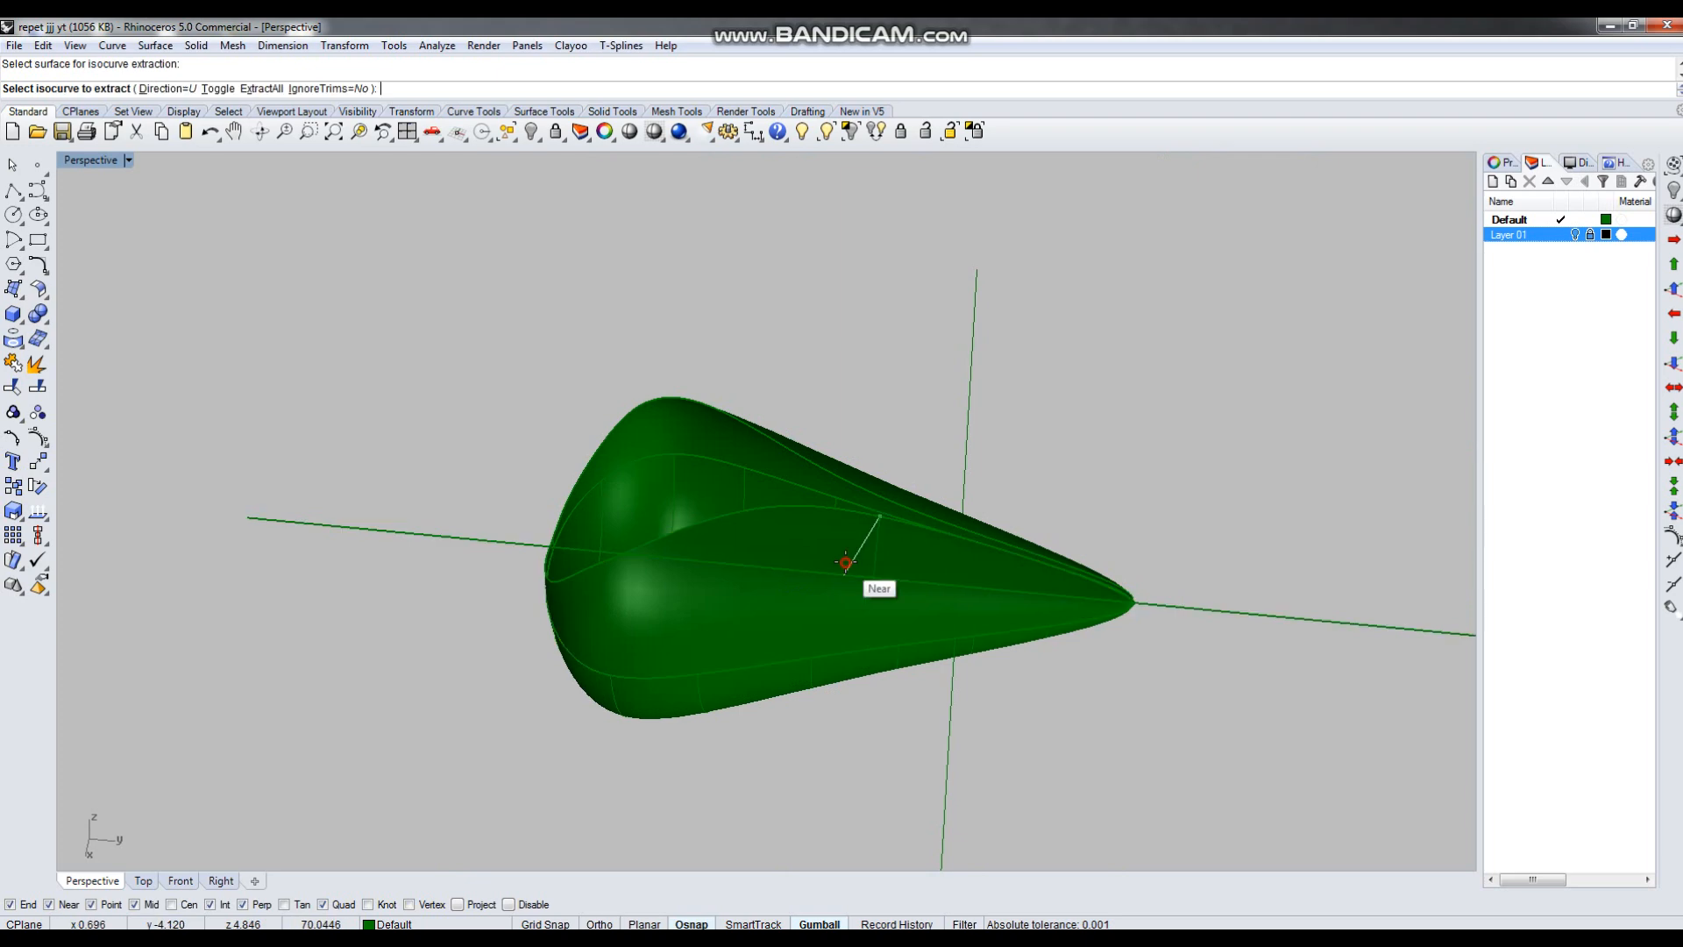
right_drag(955, 643, 1168, 683)
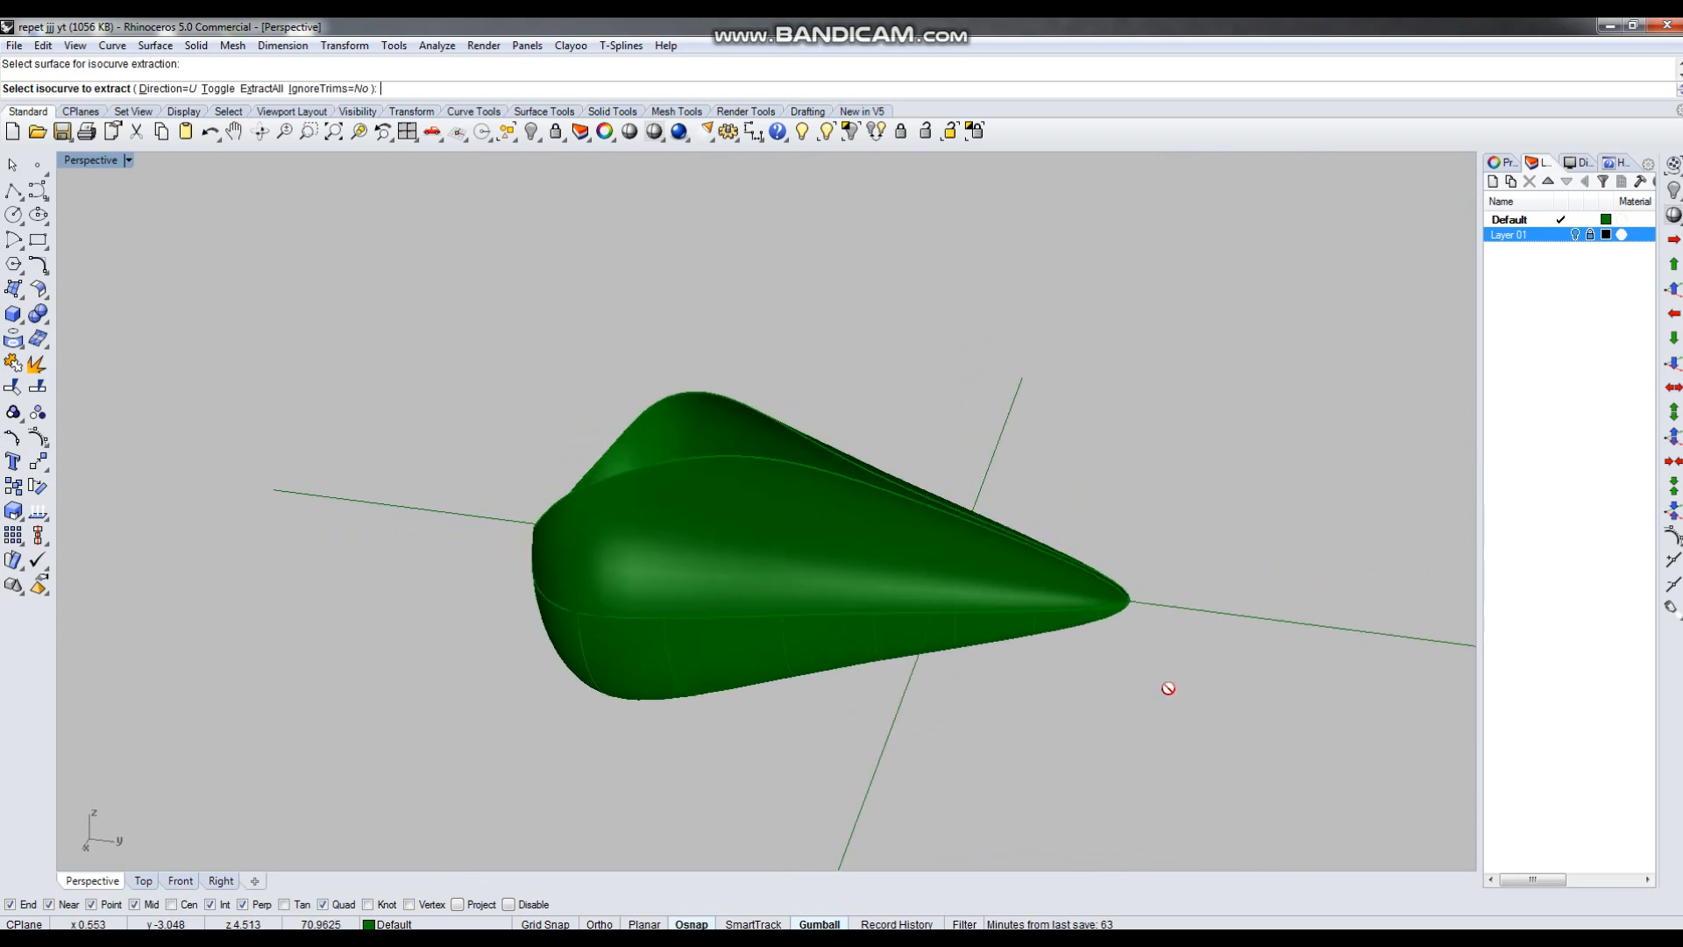
scroll(1142, 635, up, 5)
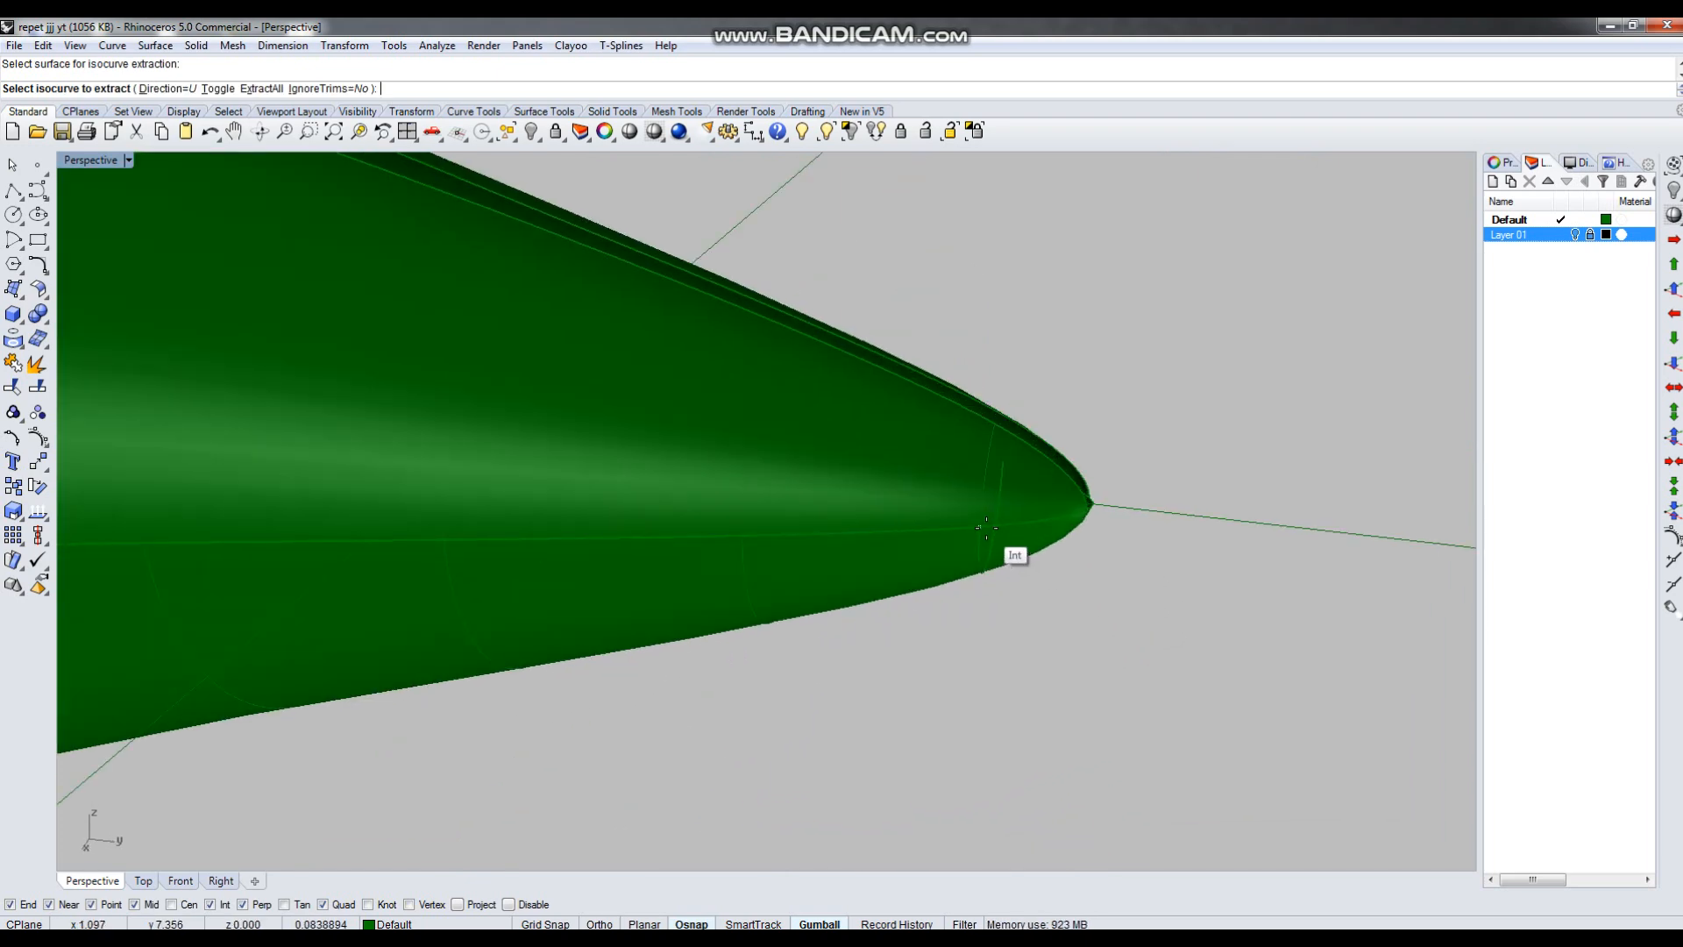
right_drag(1067, 644, 1245, 491)
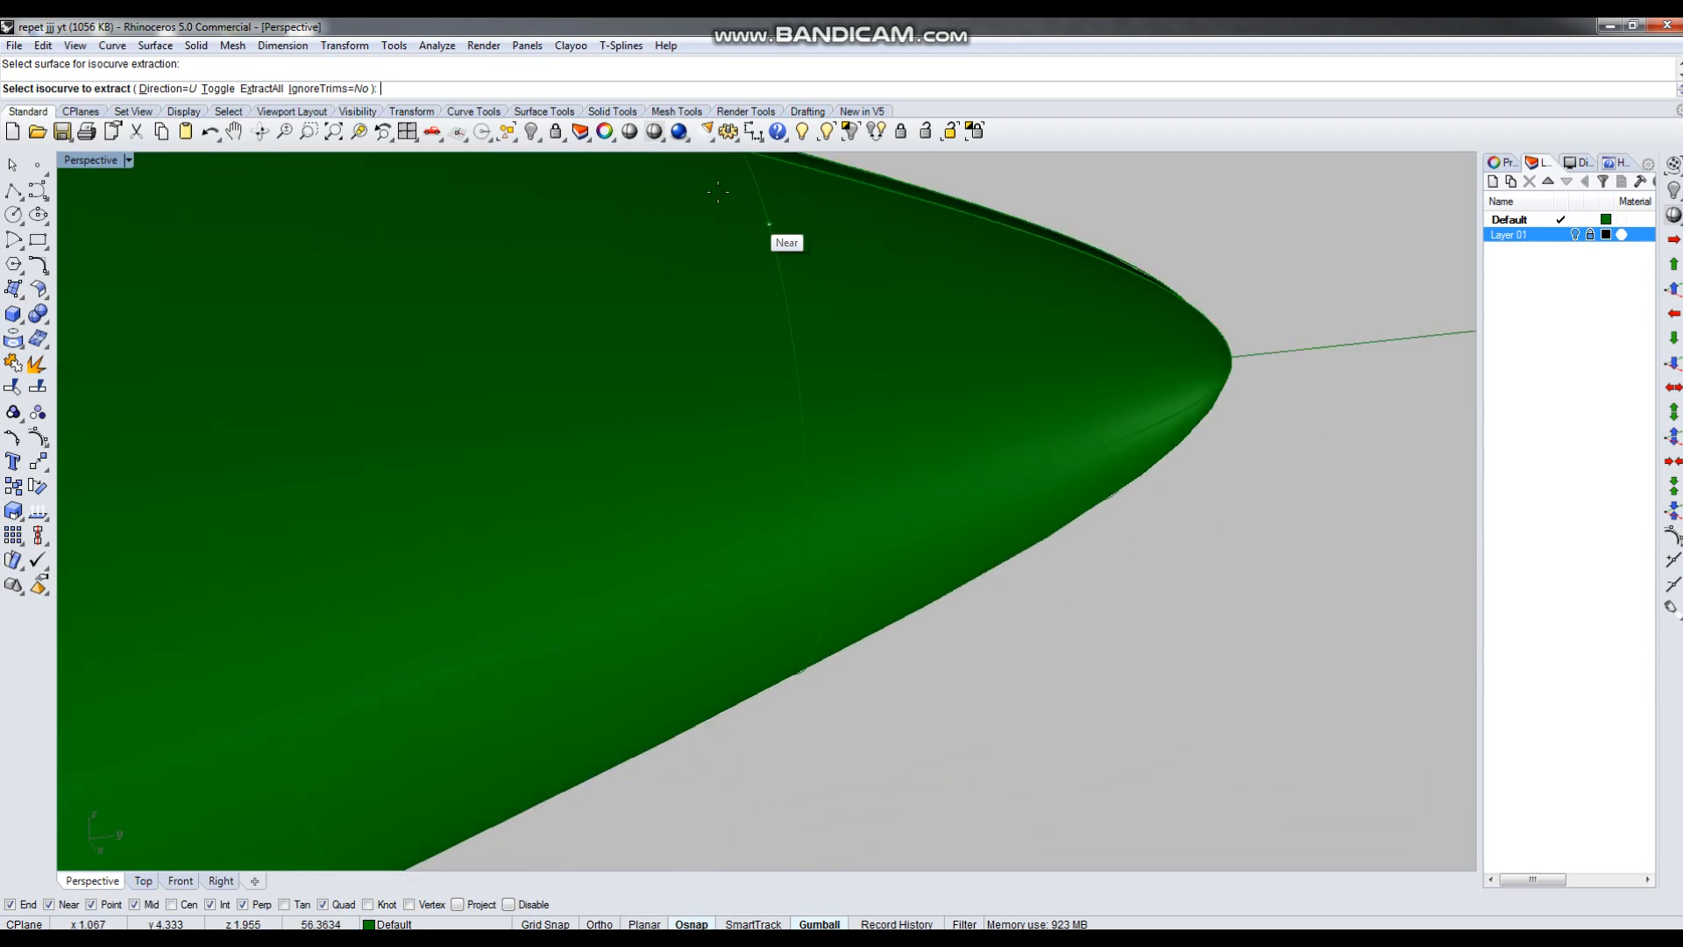
click(656, 136)
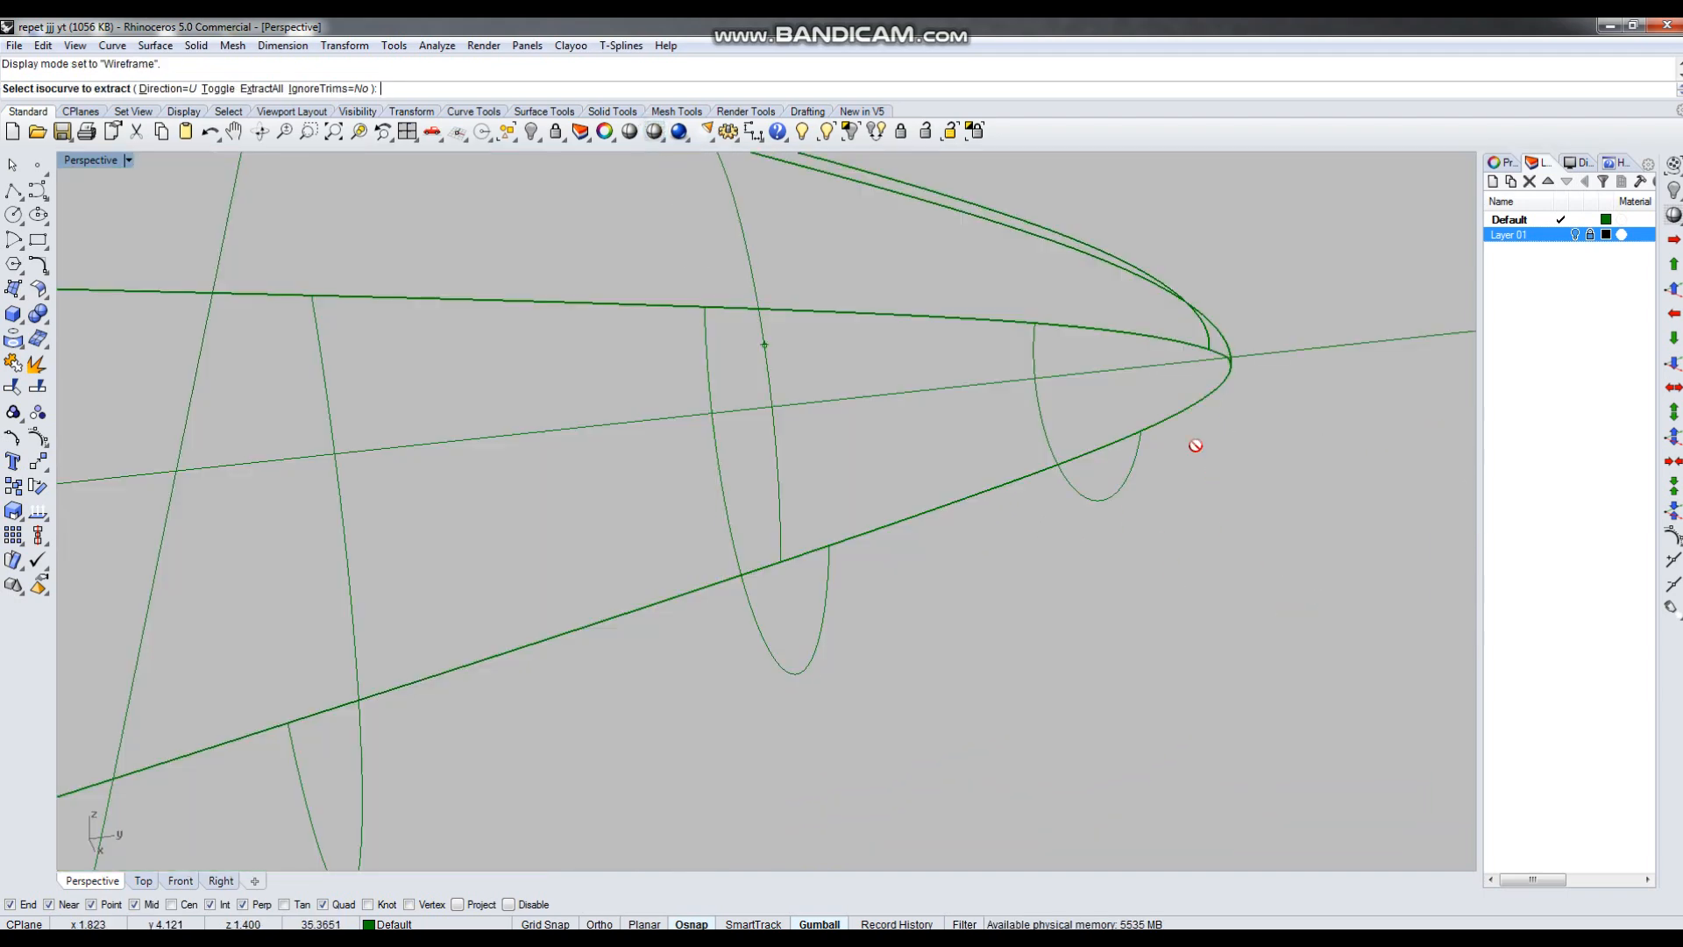
click(1143, 426)
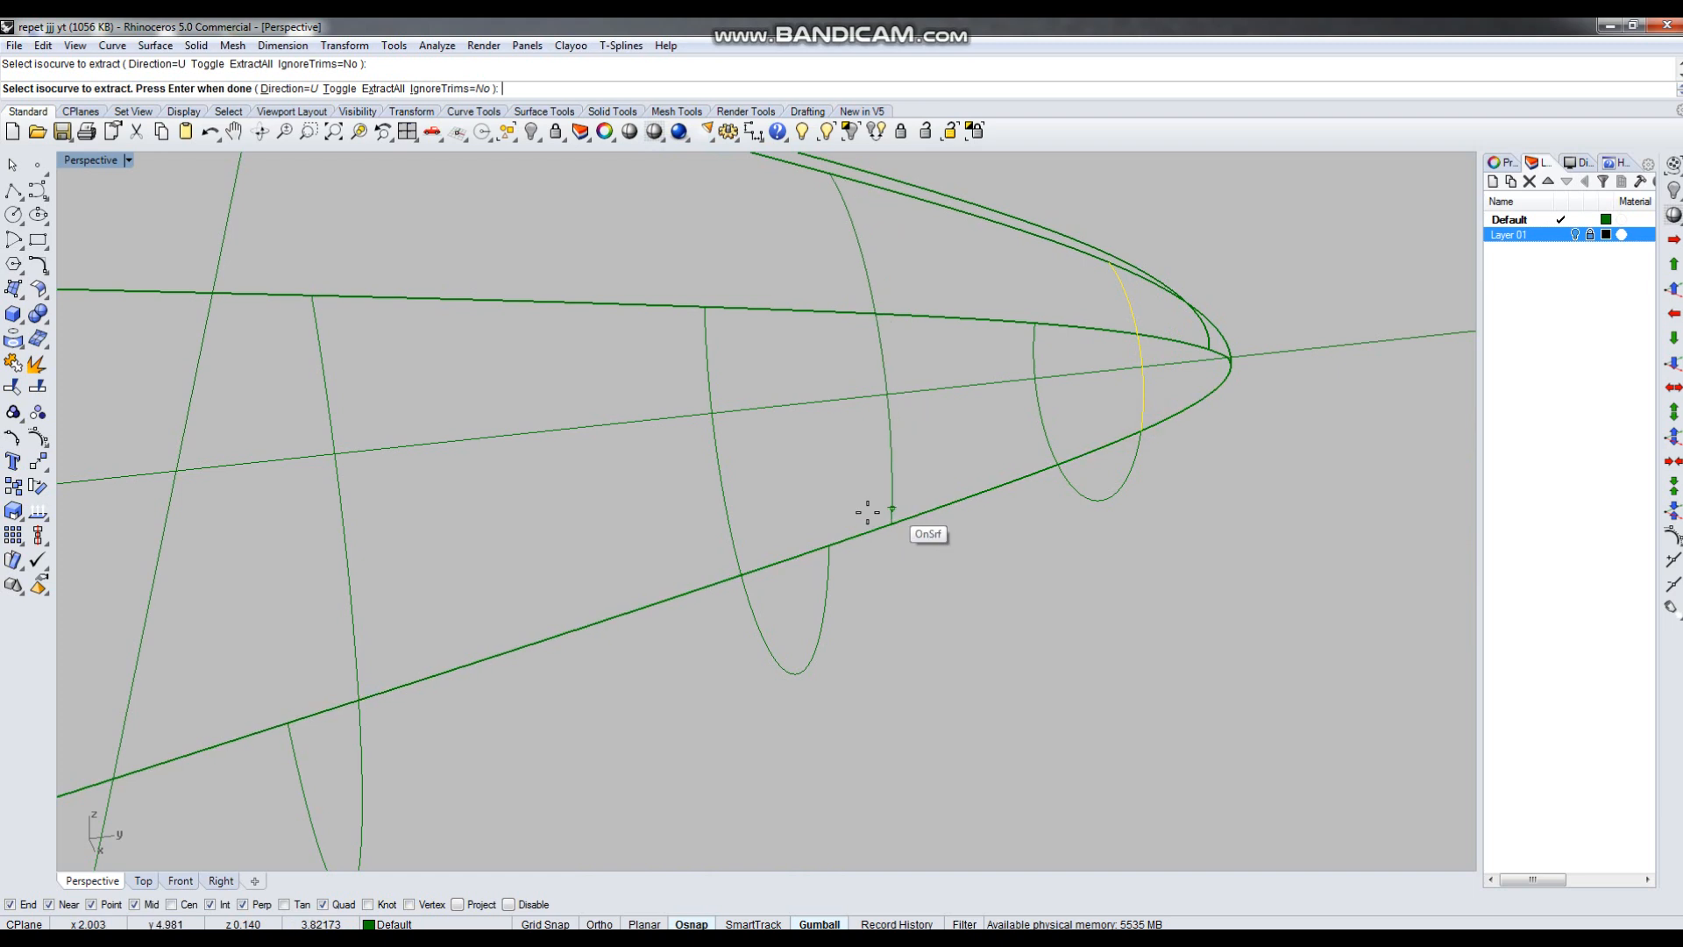
click(859, 526)
scroll(885, 532, down, 3)
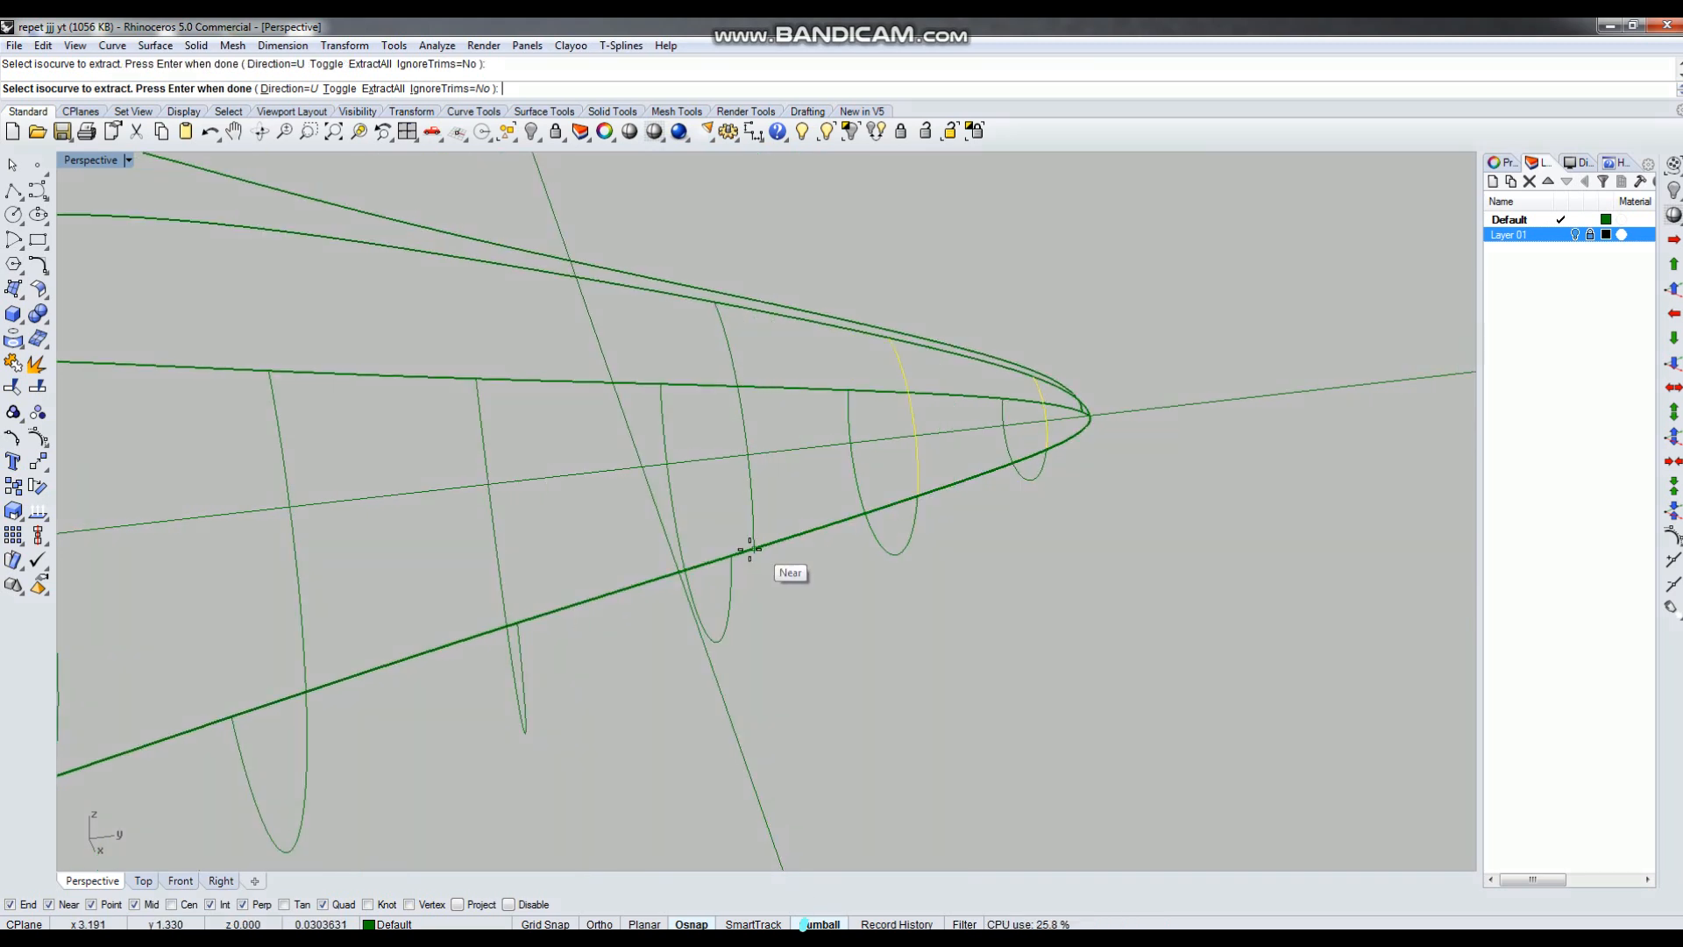
click(730, 555)
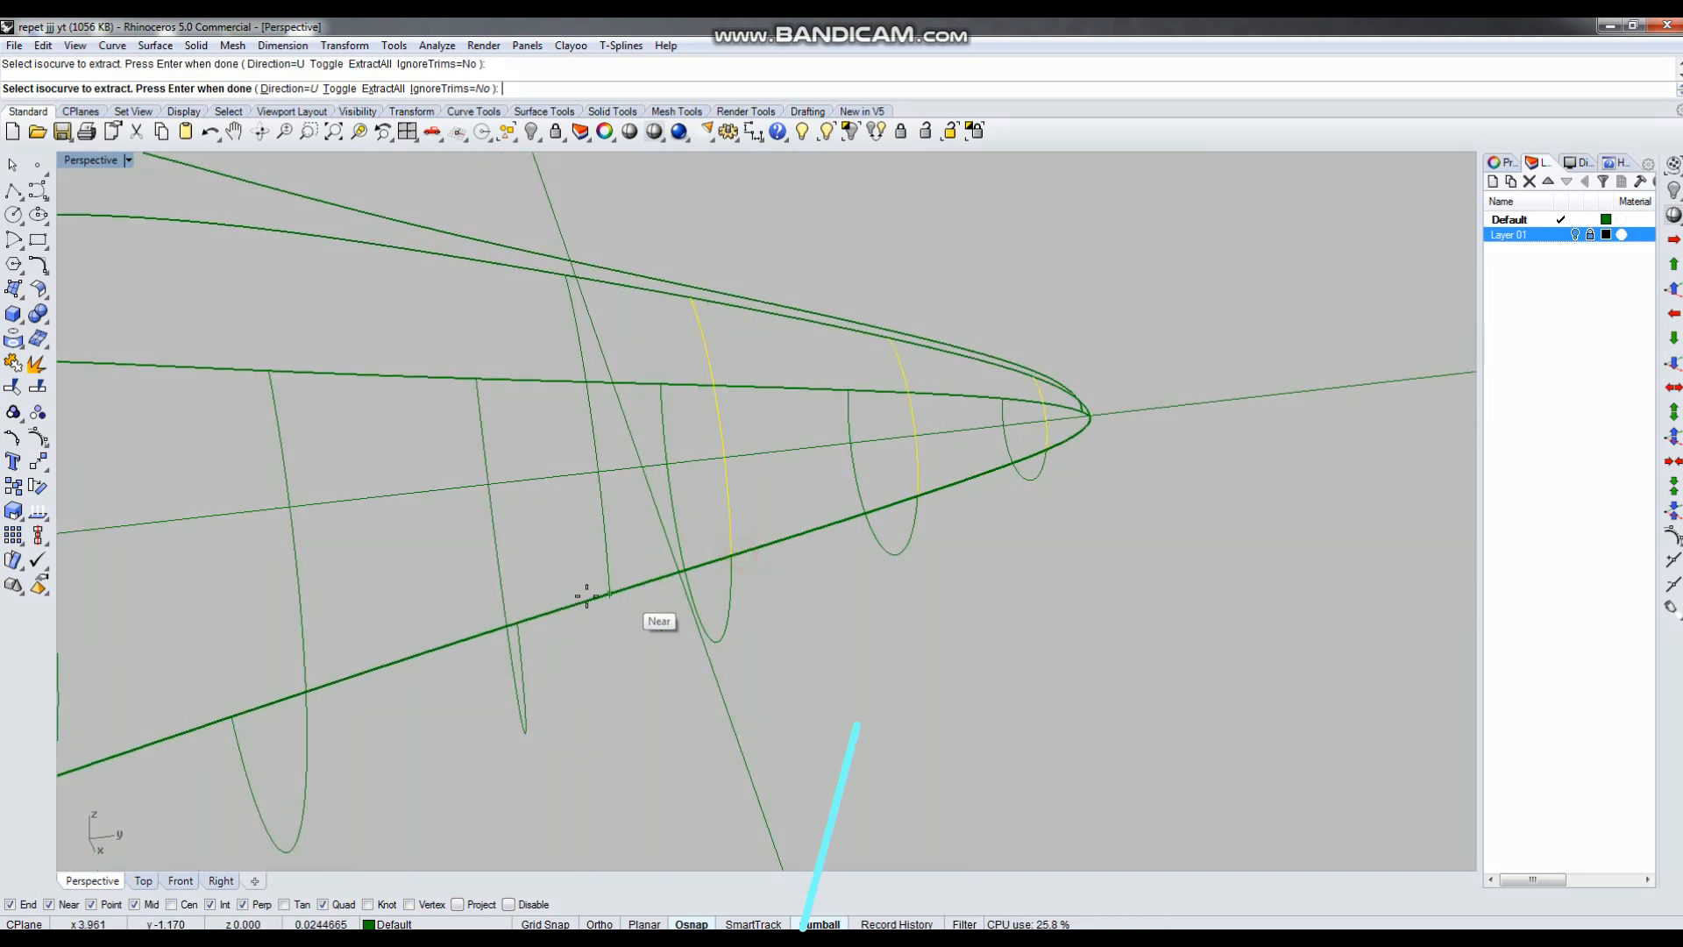
click(519, 615)
scroll(876, 517, down, 3)
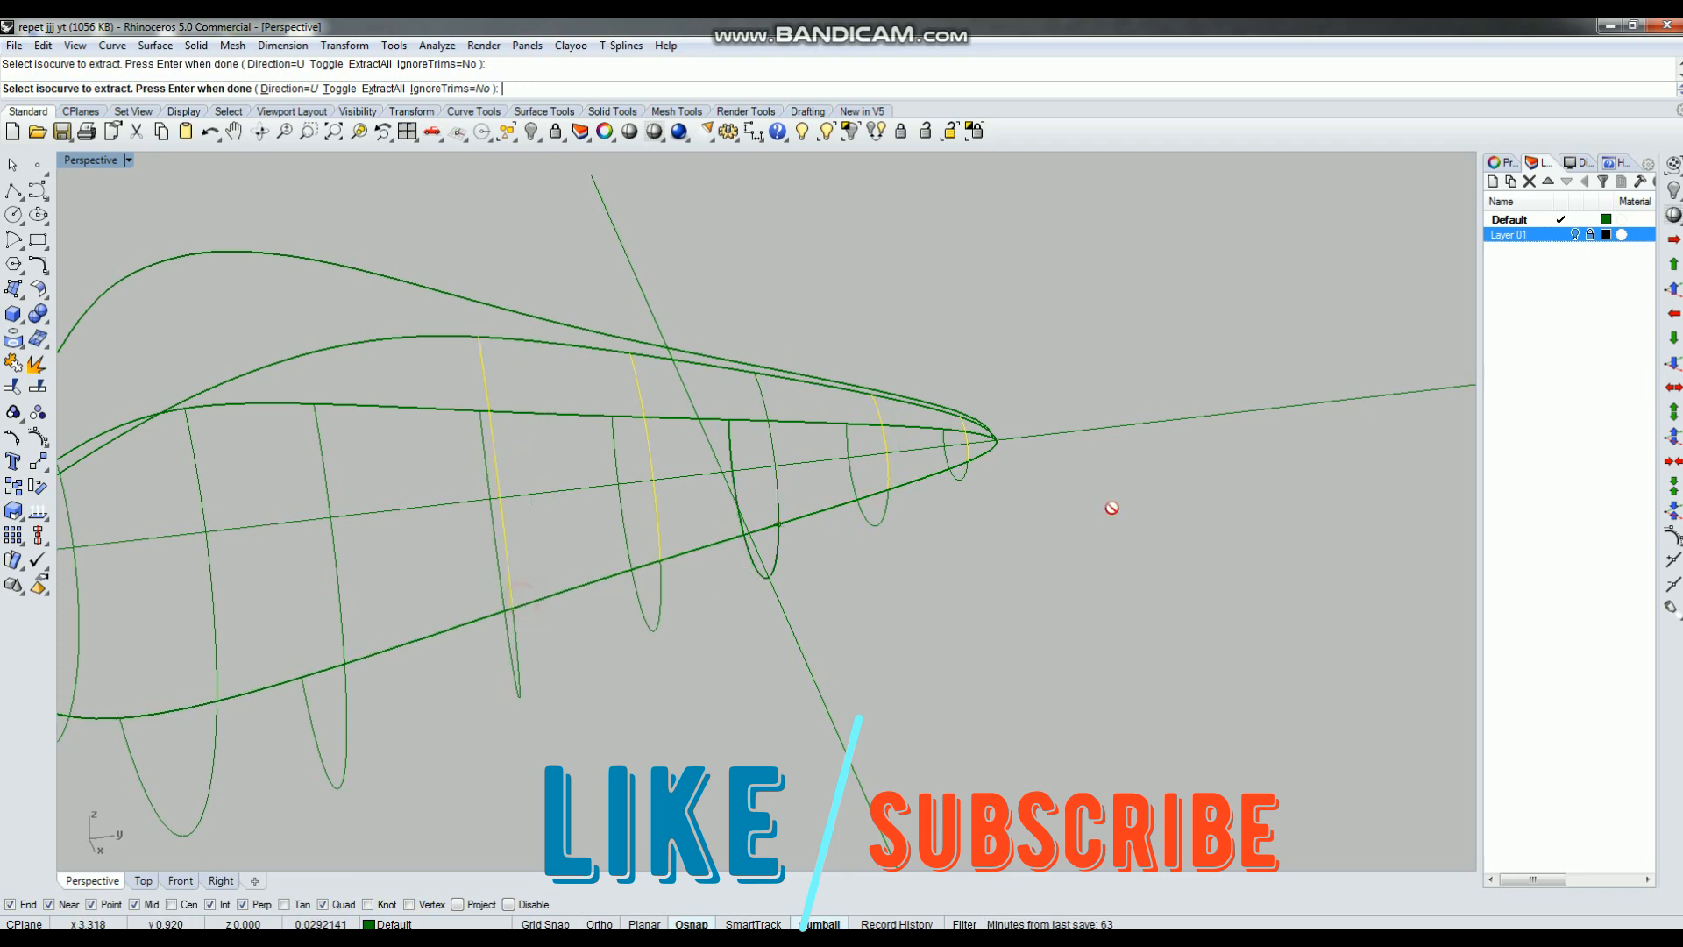
scroll(1112, 508, down, 5)
scroll(876, 543, up, 3)
click(777, 519)
scroll(742, 519, up, 2)
right_drag(639, 545, 596, 517)
key(Return)
right_drag(744, 646, 939, 659)
key(Escape)
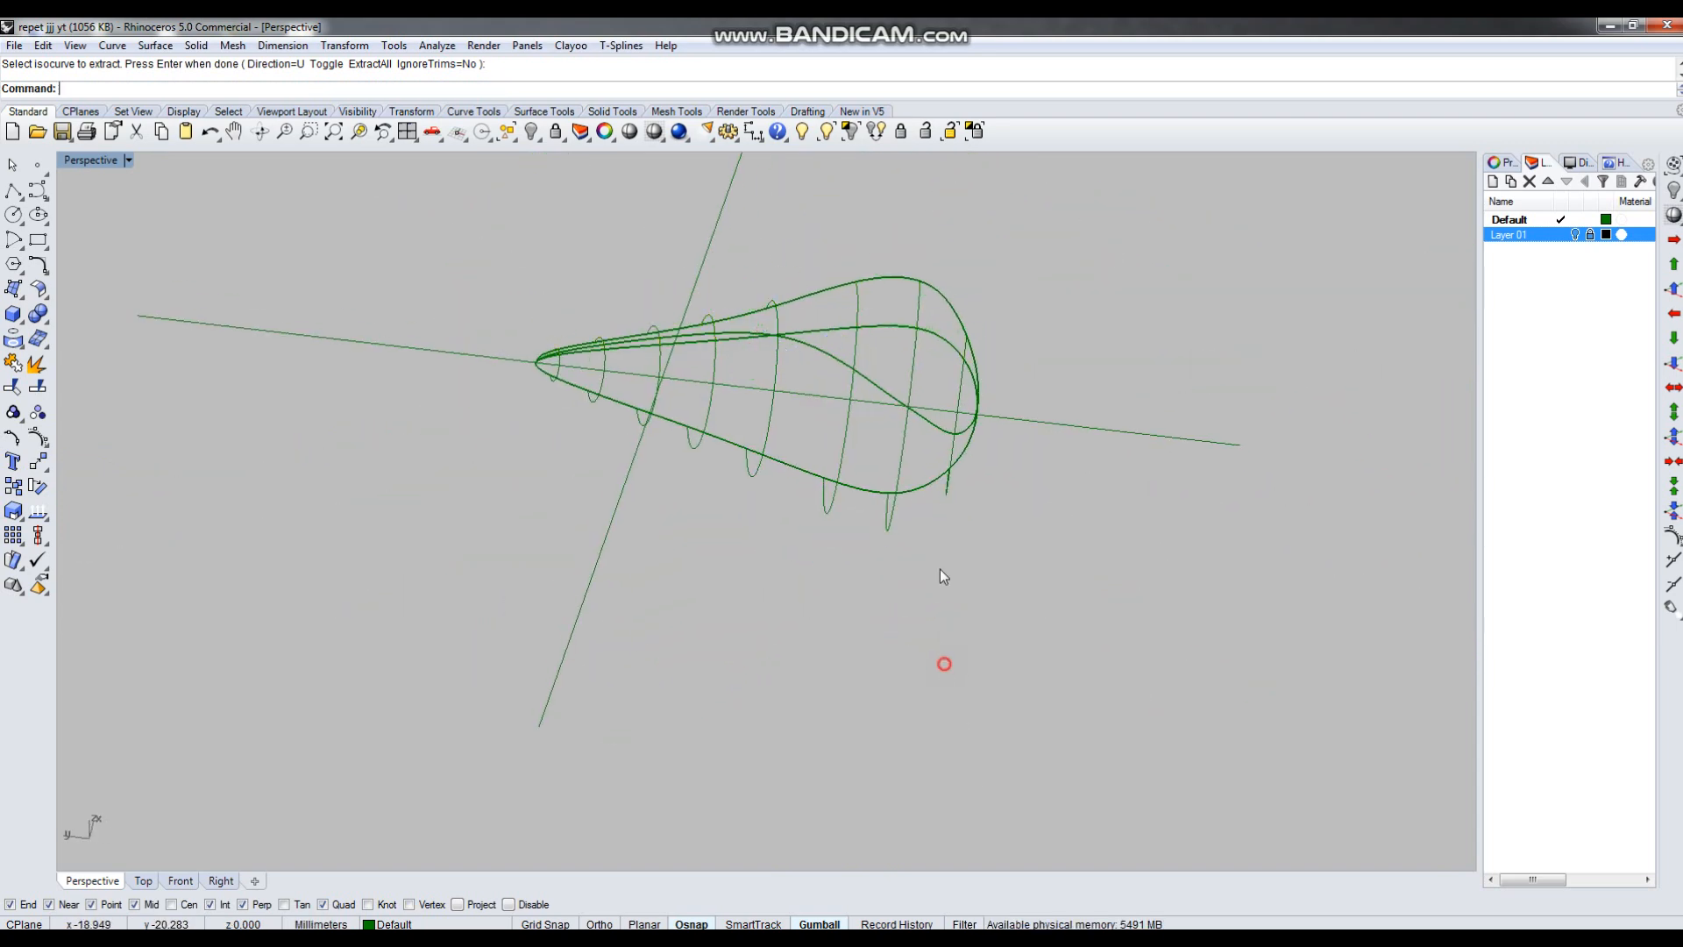
Extract matching U-direction isocurves on the opposite upper side surface, snapping each to the end of a lower body isocurve.
scroll(928, 405, up, 2)
key(Return)
click(931, 402)
right_drag(1007, 563, 929, 496)
click(929, 495)
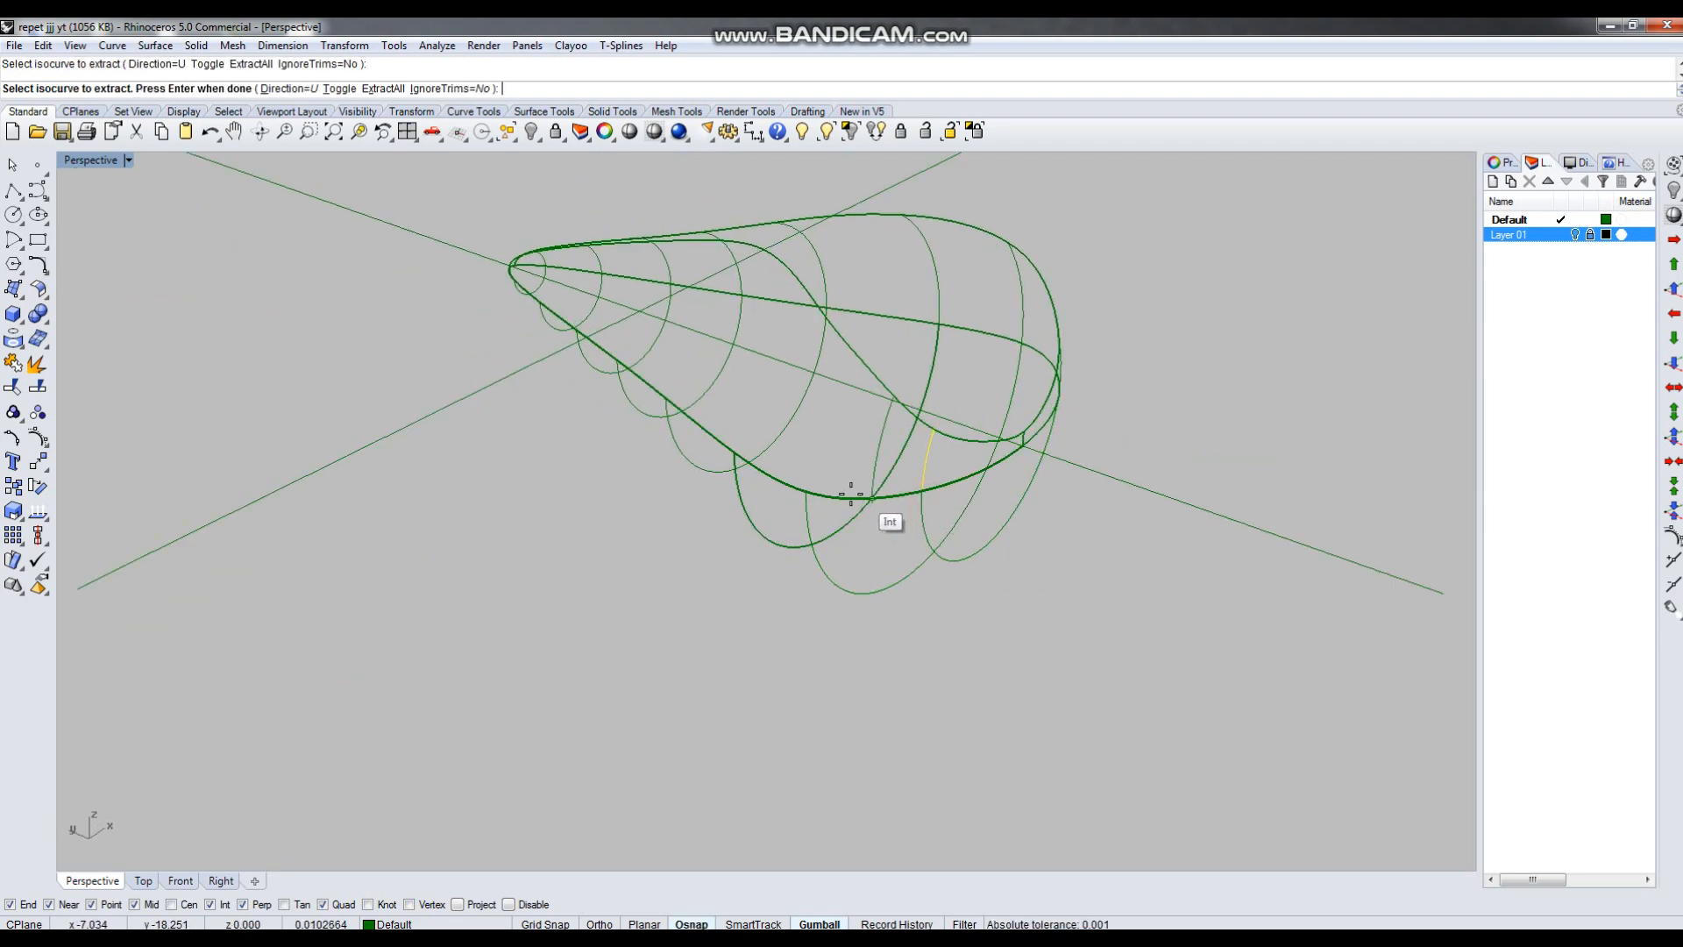
click(736, 450)
right_drag(626, 536, 658, 466)
click(666, 412)
click(623, 379)
right_drag(589, 488, 745, 491)
scroll(432, 443, up, 5)
right_drag(465, 563, 395, 499)
click(455, 379)
click(301, 326)
scroll(706, 609, down, 6)
scroll(509, 483, up, 6)
scroll(430, 445, up, 2)
click(364, 360)
scroll(692, 629, down, 6)
right_click(687, 603)
scroll(687, 603, down, 6)
right_drag(721, 601, 668, 633)
Set the Perspective view to shaded display and select the body together with all its extracted isocurves.
click(651, 140)
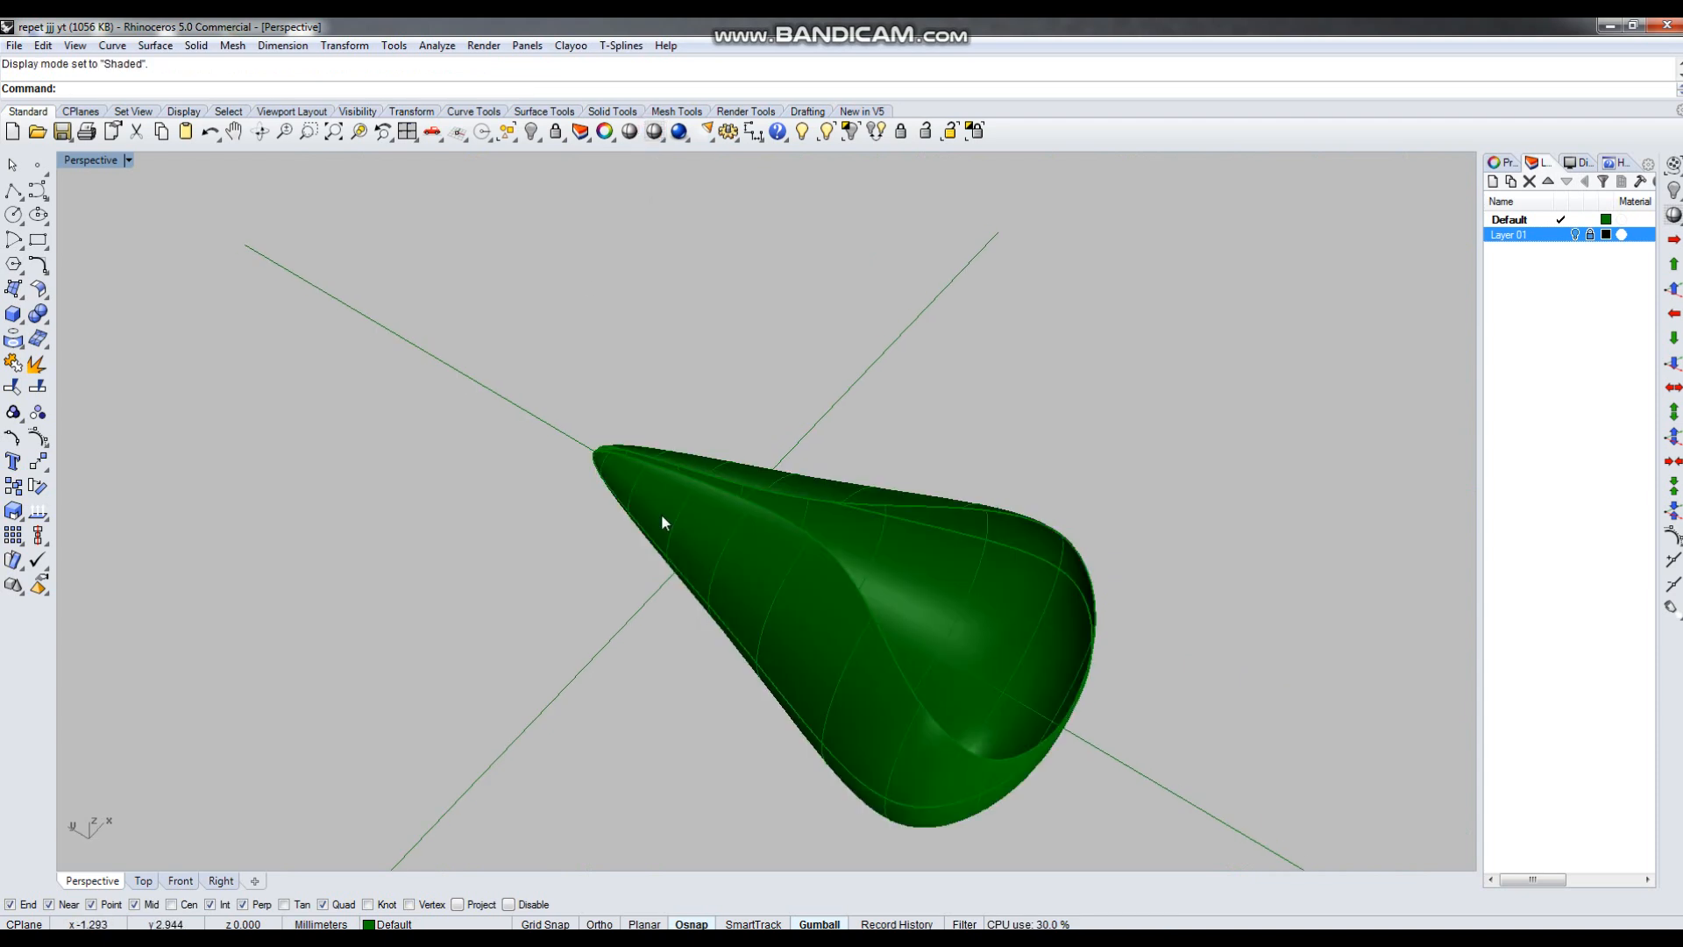
scroll(682, 517, down, 5)
right_drag(909, 576, 851, 599)
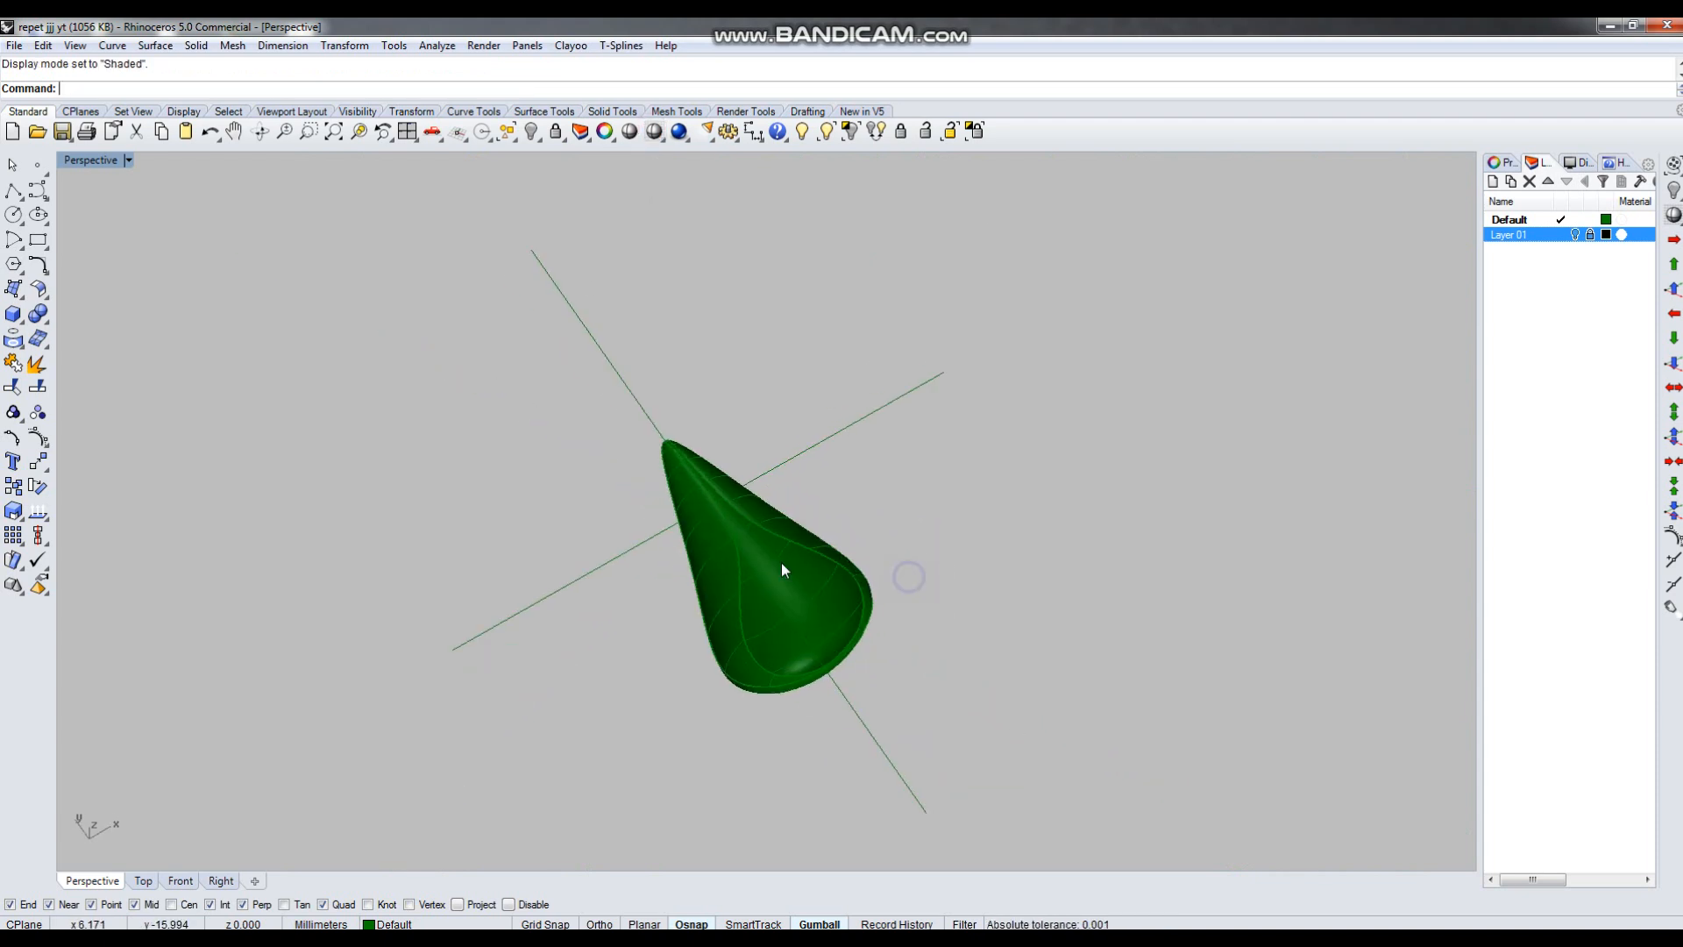
drag(550, 387, 986, 767)
scroll(813, 589, up, 5)
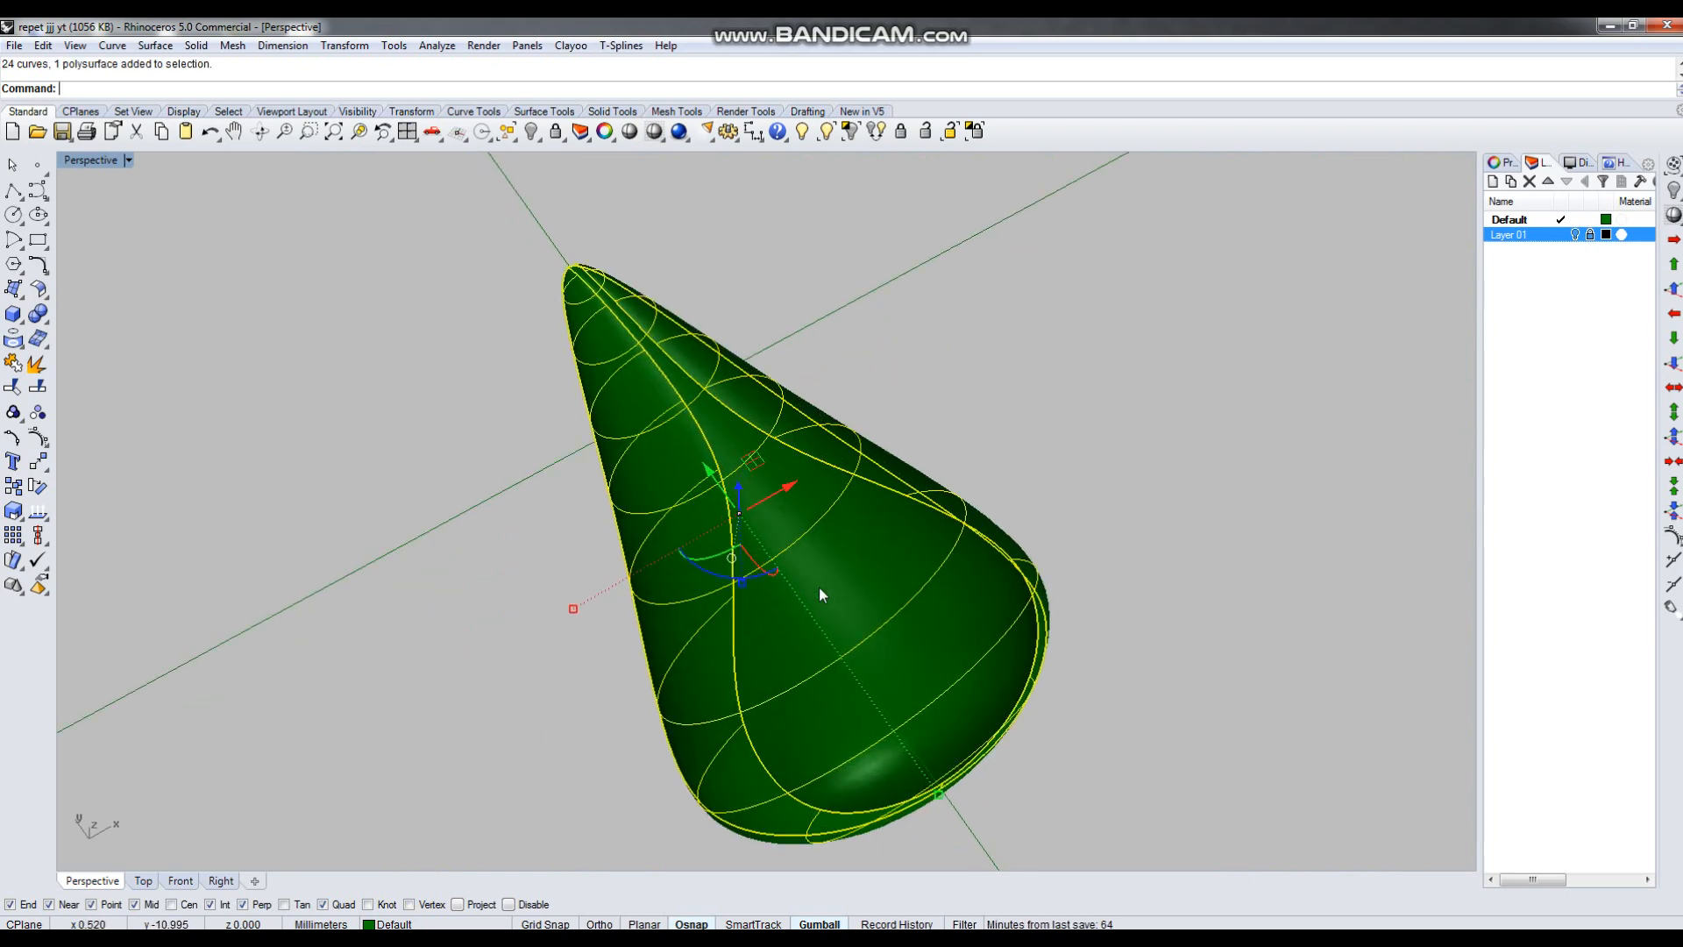
Leave the body out of the selection and join the extracted isocurves.
ctrl+click(848, 570)
scroll(849, 596, down, 4)
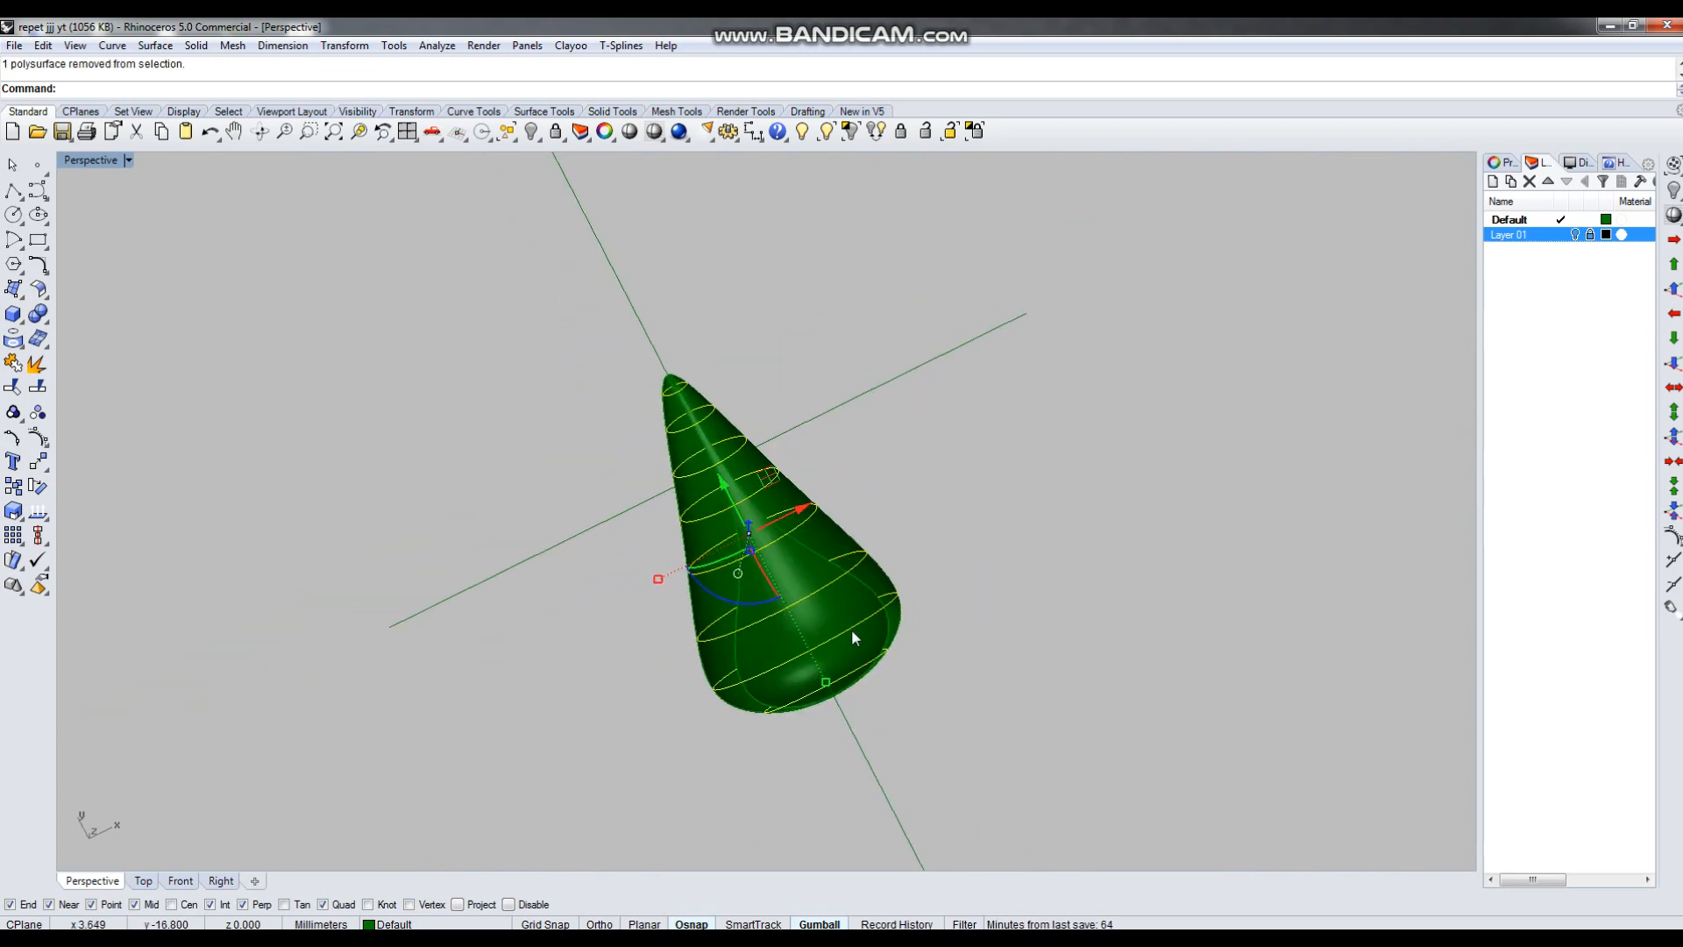
key(ctrl+j)
Duplicate the two side edges that outline the teardrop opening on the body's upper side.
right_drag(921, 698, 941, 630)
text(DupEdge)
key(Return)
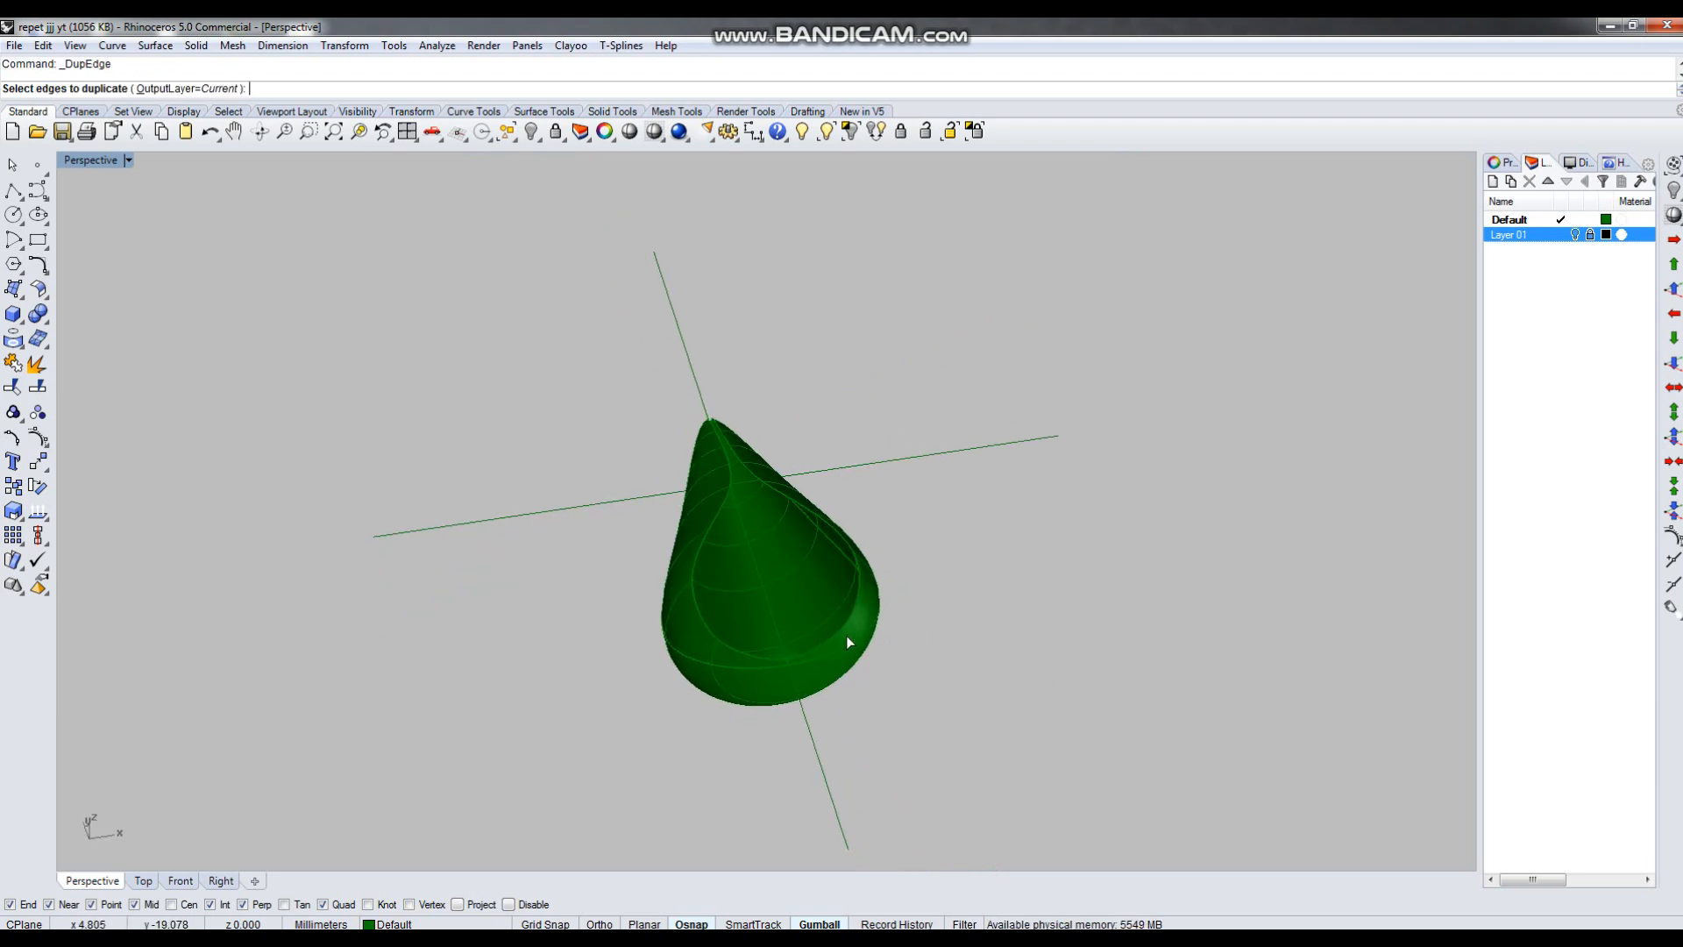
click(849, 624)
click(774, 658)
right_drag(774, 659, 829, 487)
scroll(829, 487, up, 5)
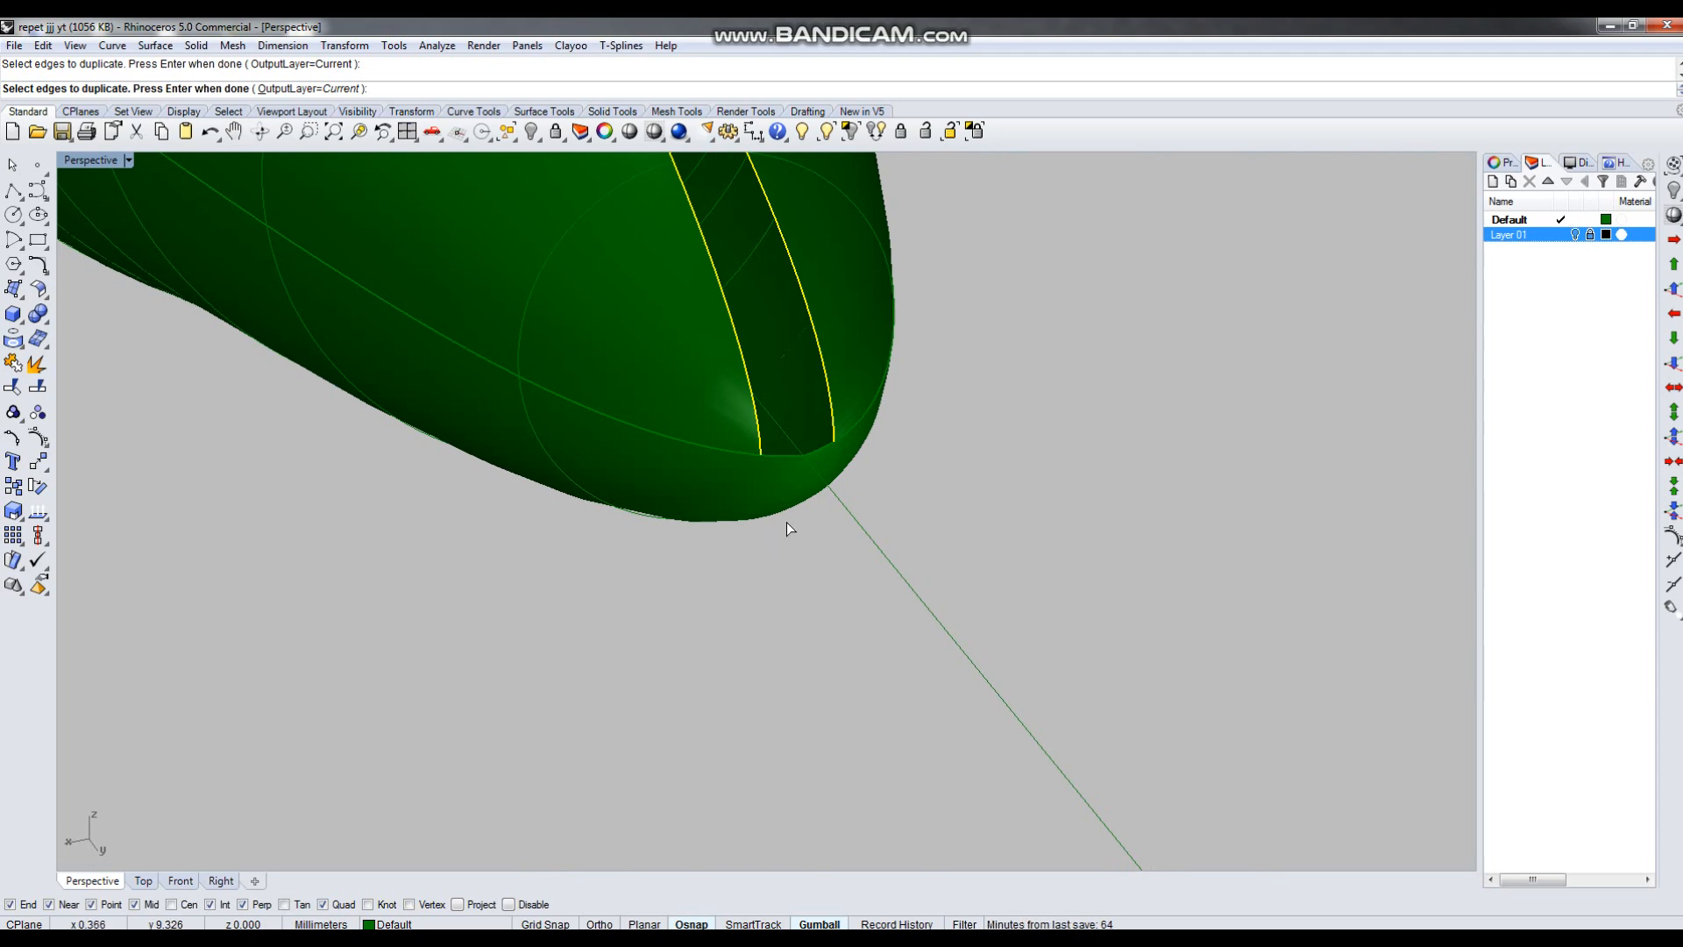
key(Return)
In the Top view with shaded display, move the joined isocurves and duplicated edges 30 mm along X, leaving the body in place.
right_drag(785, 481, 952, 484)
key(ctrl+F1)
drag(751, 318, 926, 616)
scroll(902, 486, up, 8)
ctrl+drag(894, 459, 837, 490)
scroll(638, 581, down, 8)
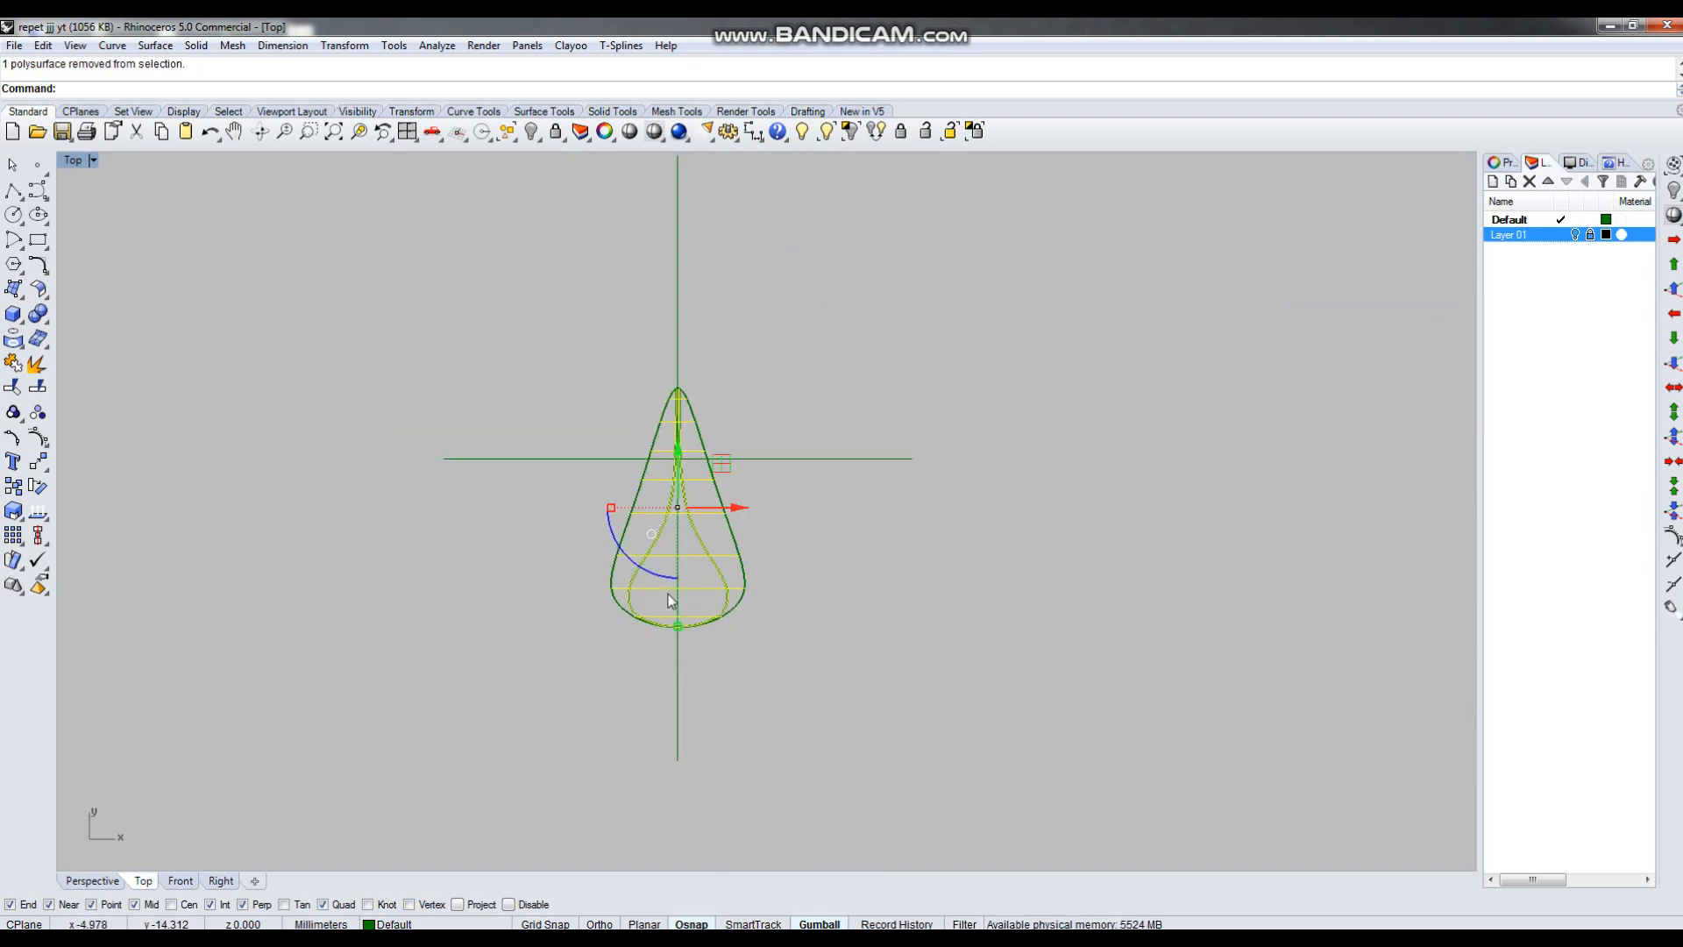
click(655, 133)
text(m)
key(Return)
click(822, 541)
text(30)
key(Return)
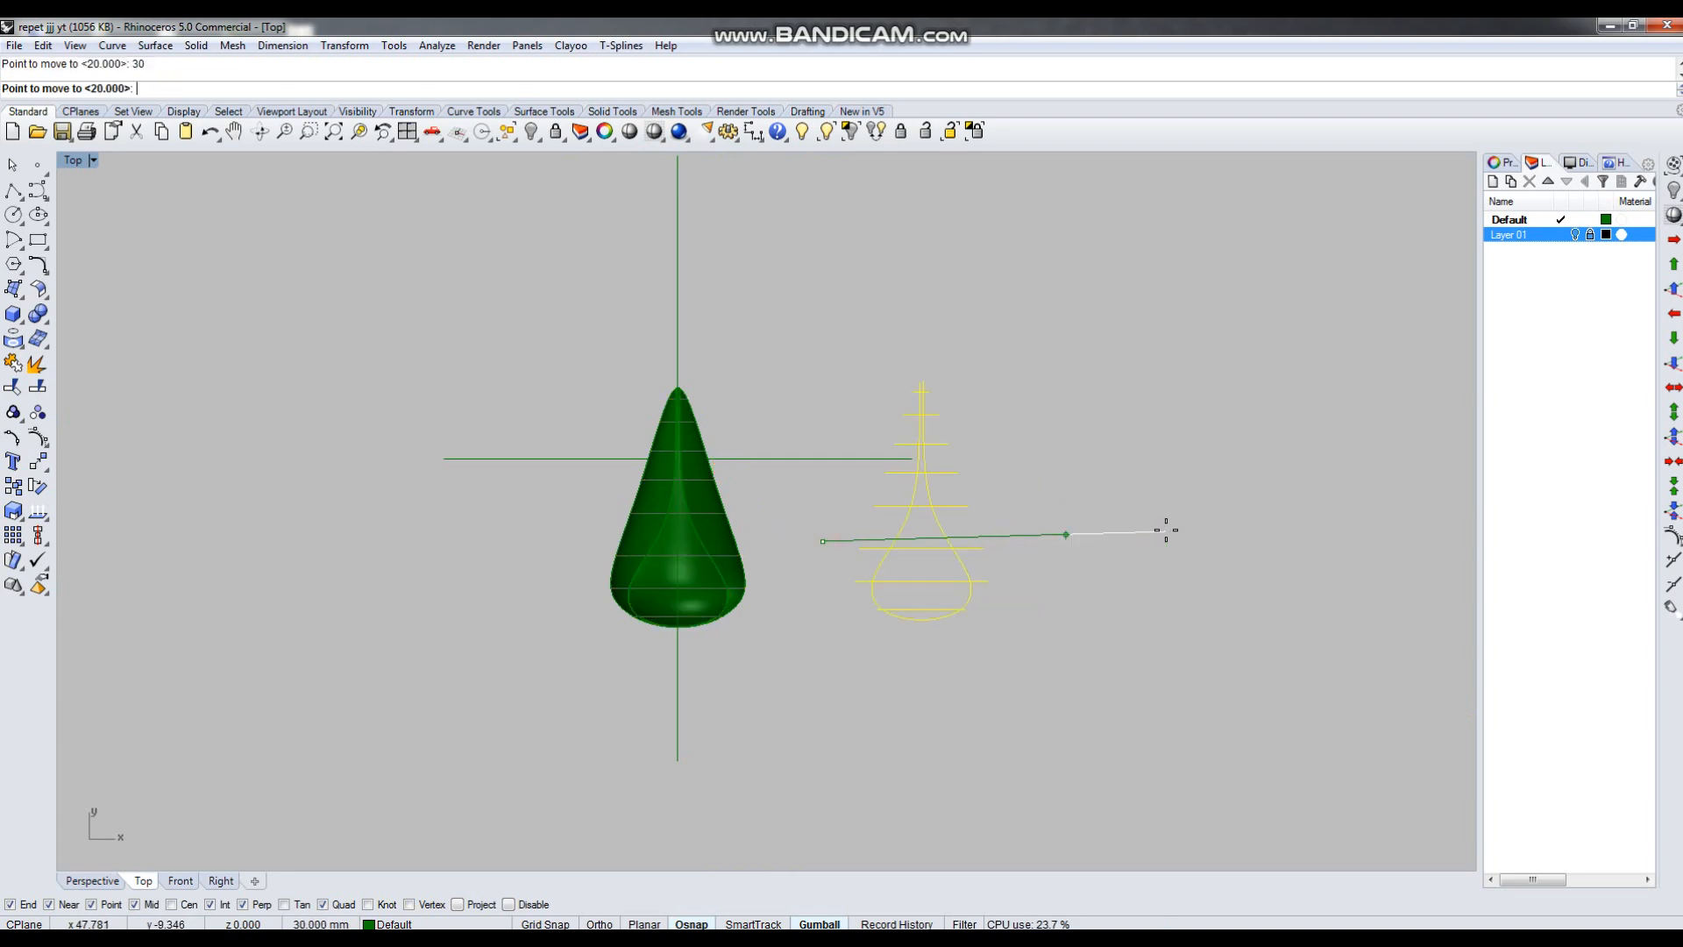
click(1165, 530)
Build a network surface from the moved curves with tolerances 0.001 for edges and 0.01 for interior curves, using Position edge matching.
key(ctrl+F4)
key(Escape)
scroll(1040, 558, down, 7)
right_drag(678, 486, 925, 729)
scroll(1029, 747, up, 6)
click(1039, 592)
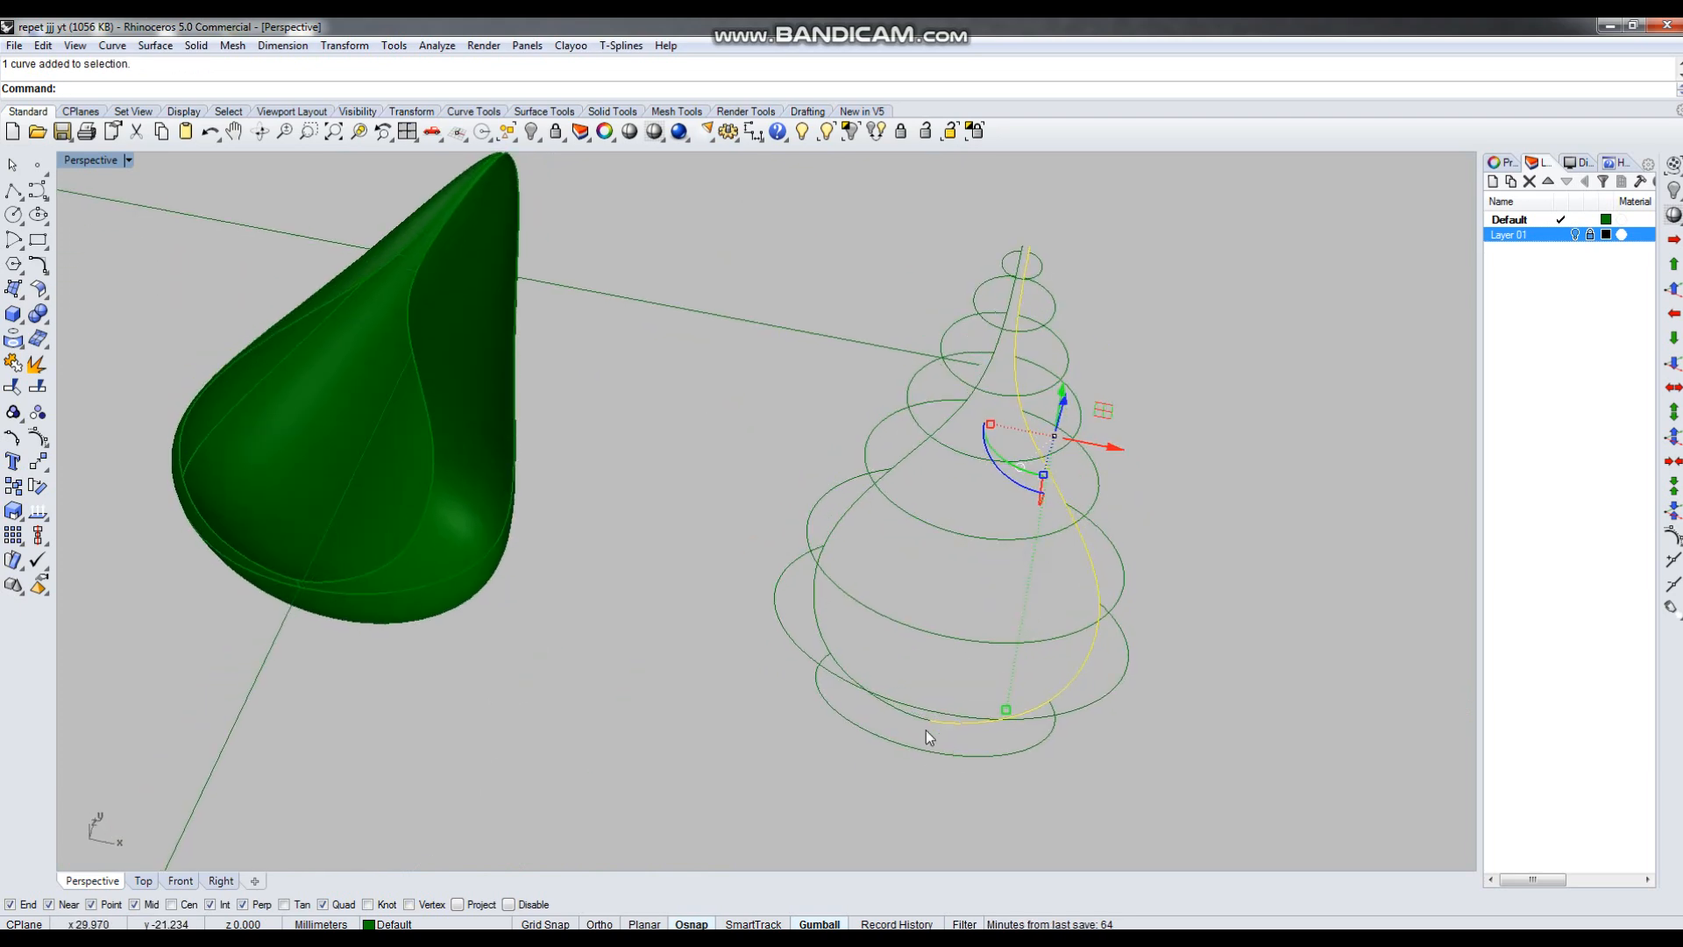
click(922, 721)
scroll(946, 412, down, 4)
right_drag(946, 412, 979, 479)
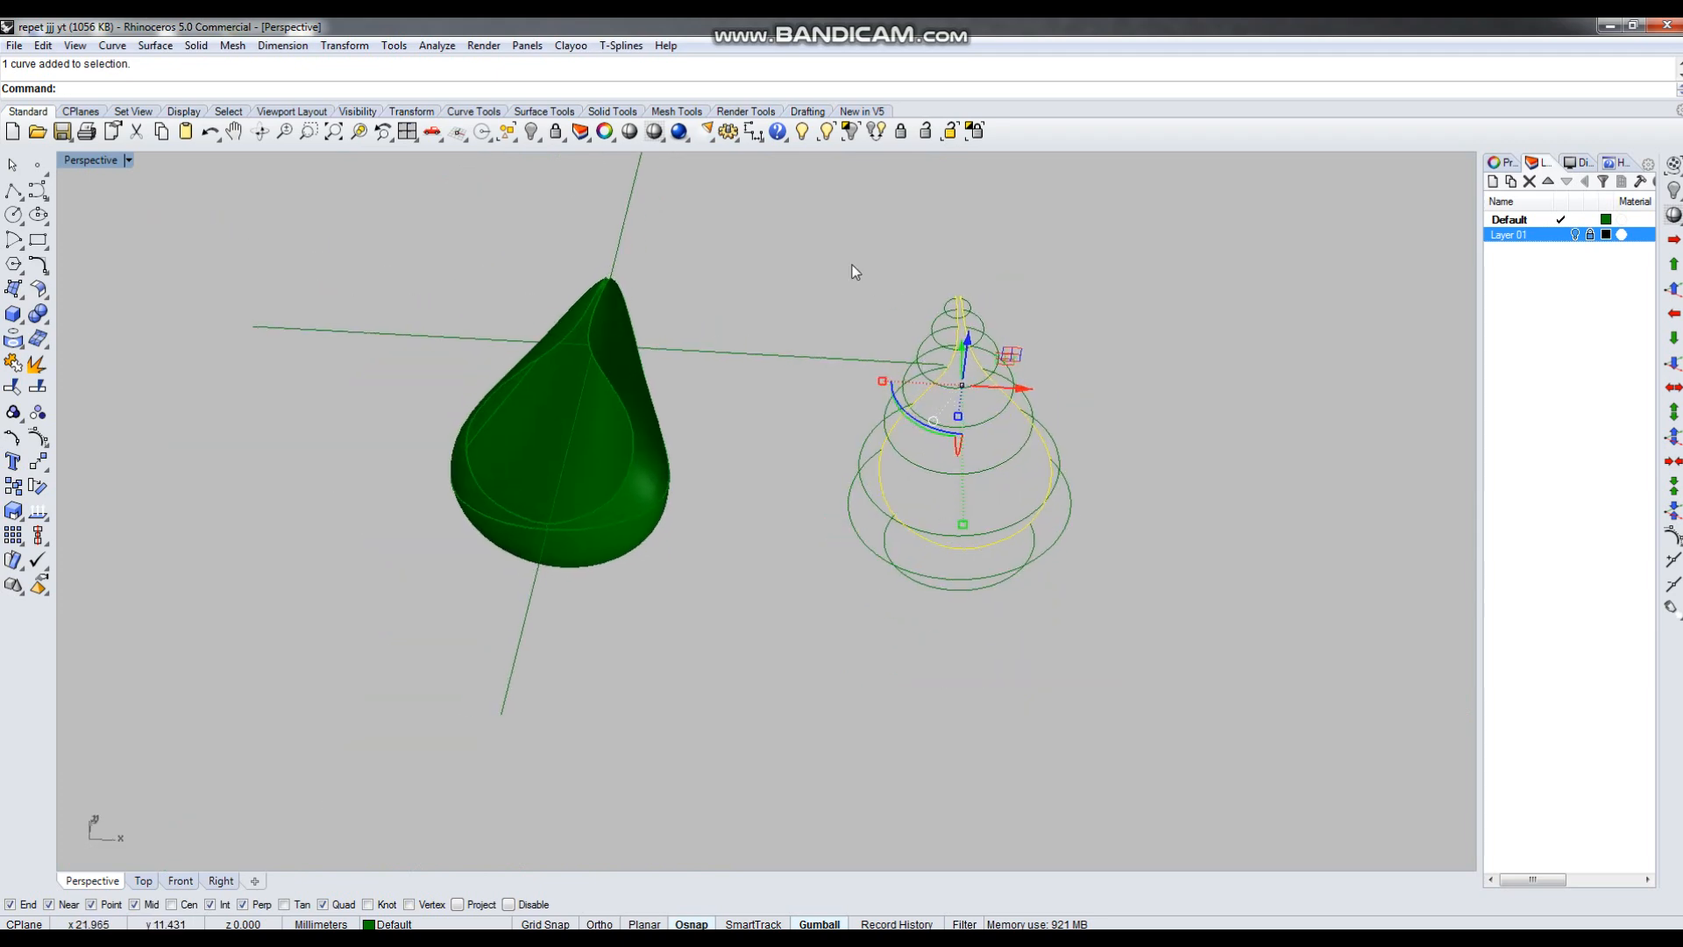
drag(793, 238, 1147, 619)
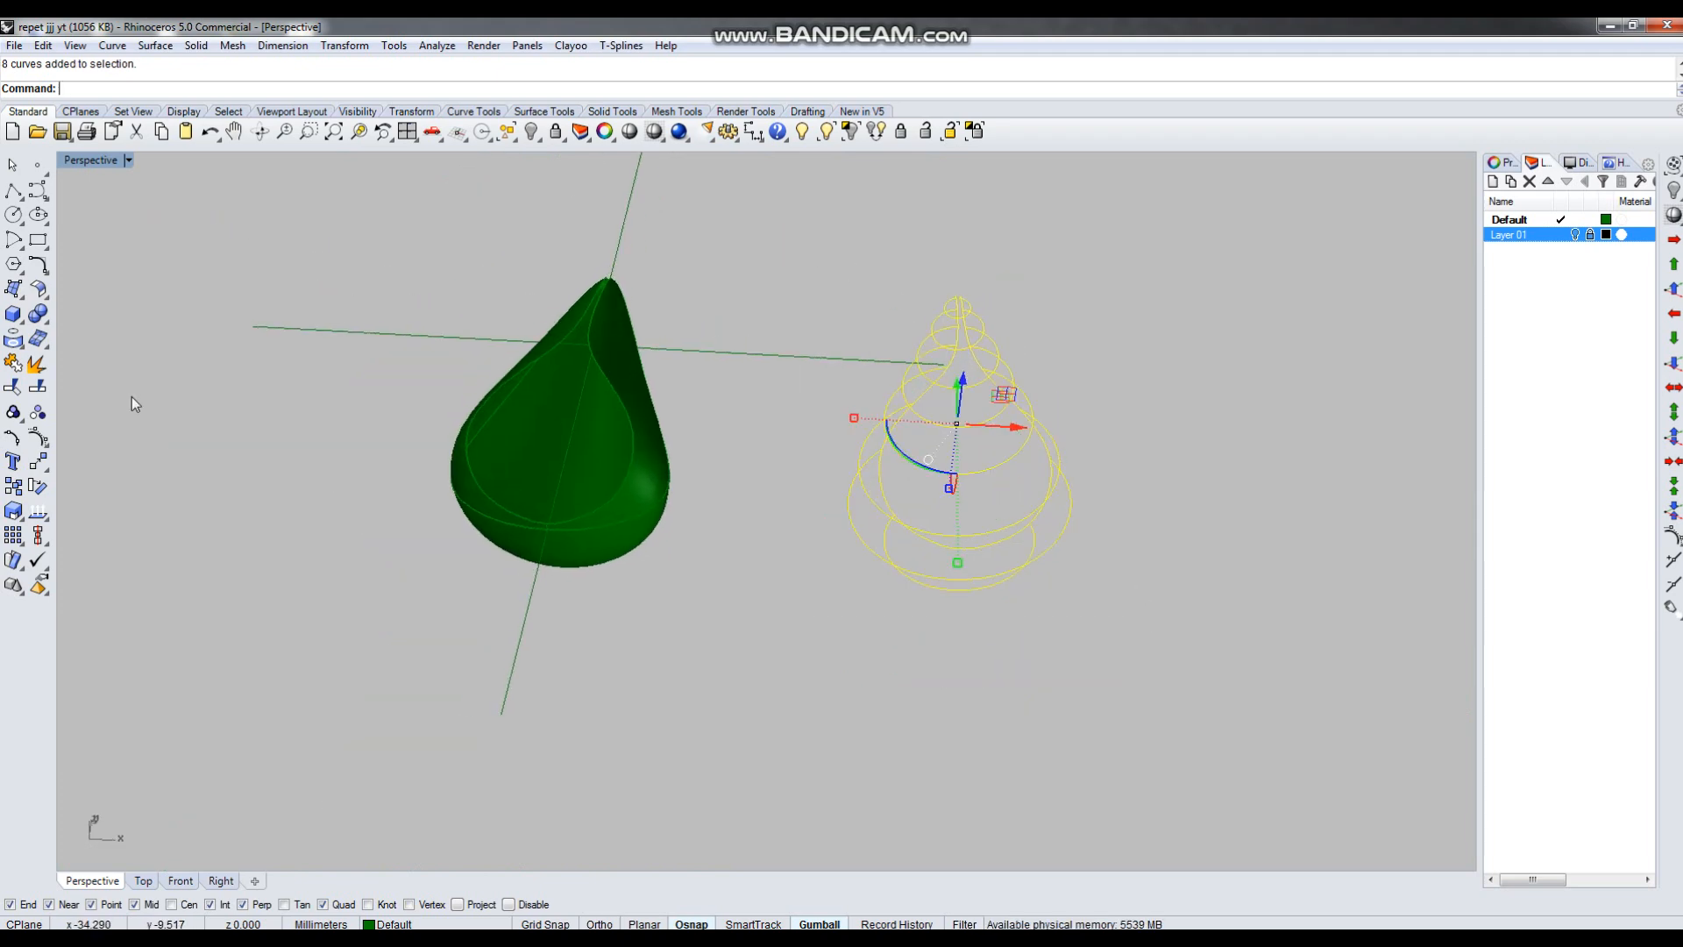
click(15, 287)
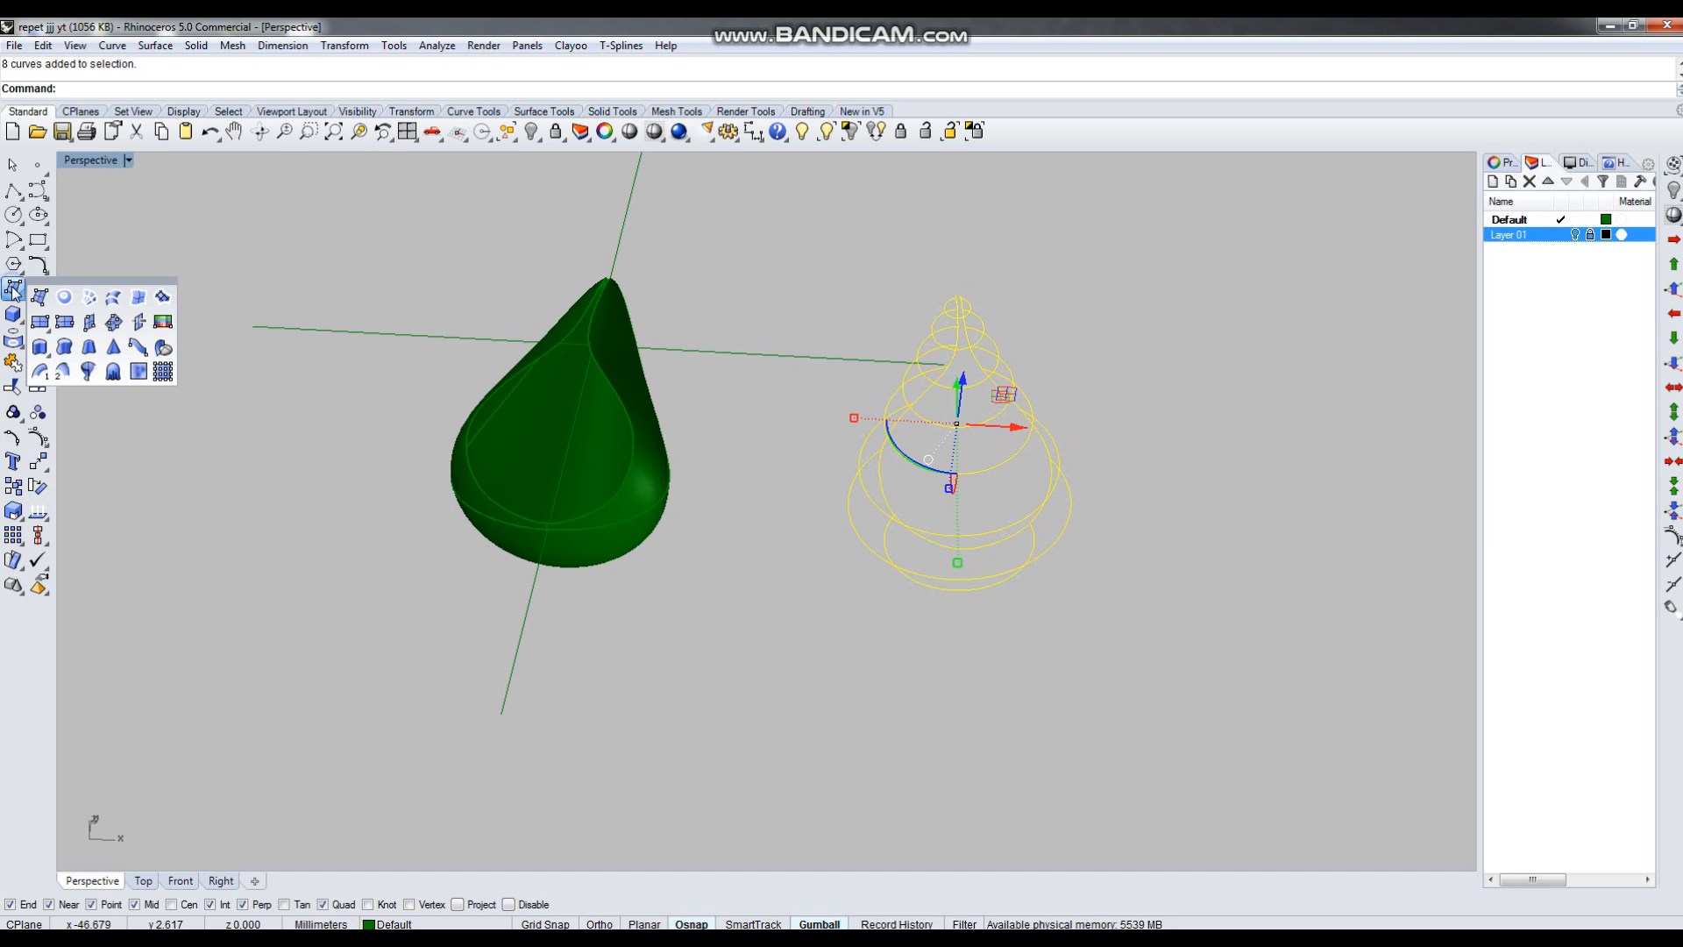
click(88, 298)
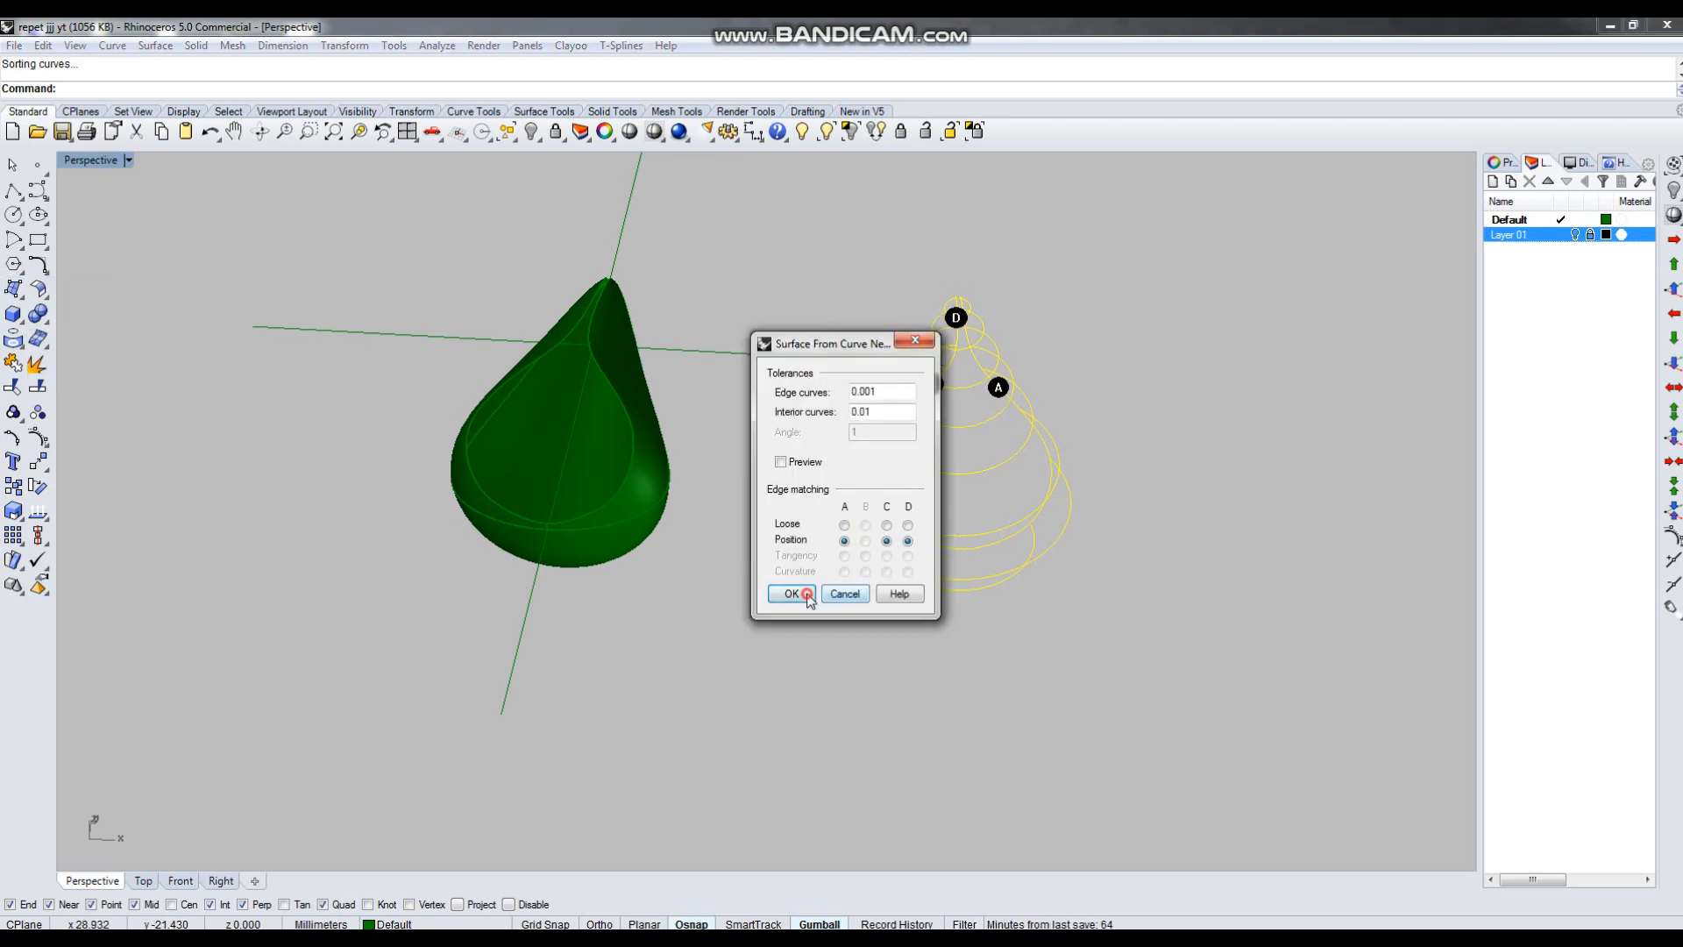
click(807, 596)
right_drag(1044, 680, 783, 338)
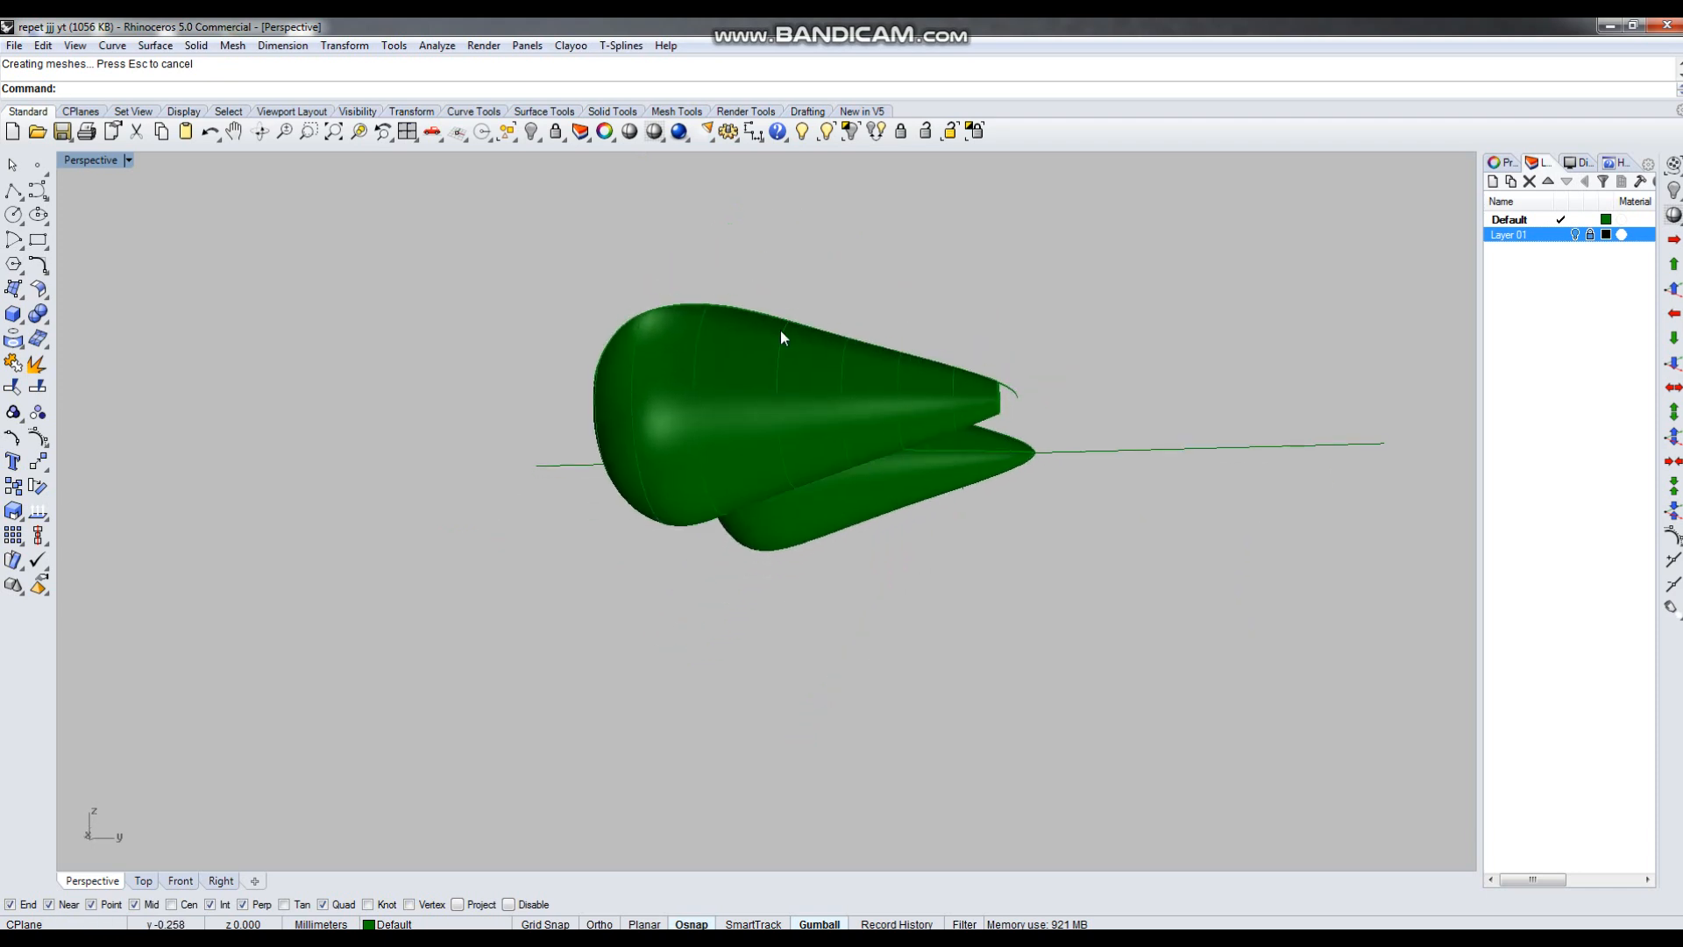
right_drag(840, 455, 956, 537)
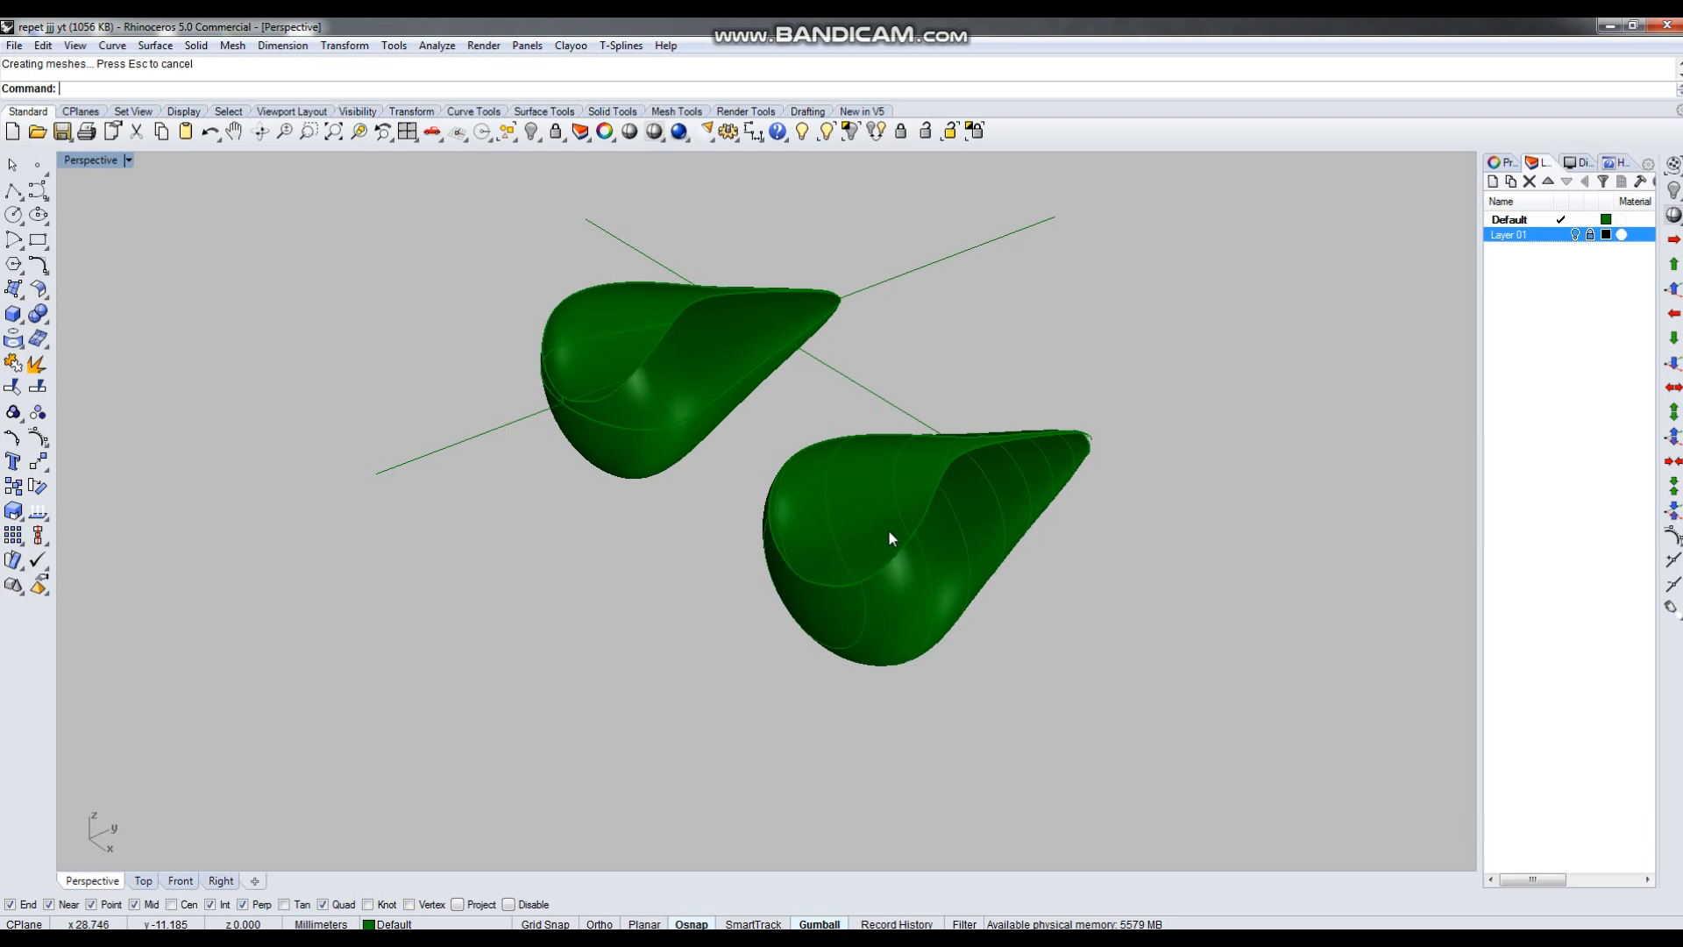
right_drag(908, 582, 856, 613)
Try to flatten the original body polysurface with Smash.
scroll(706, 492, up, 4)
click(590, 370)
scroll(641, 536, down, 4)
right_drag(664, 581, 766, 638)
scroll(767, 638, down, 5)
right_drag(613, 468, 687, 506)
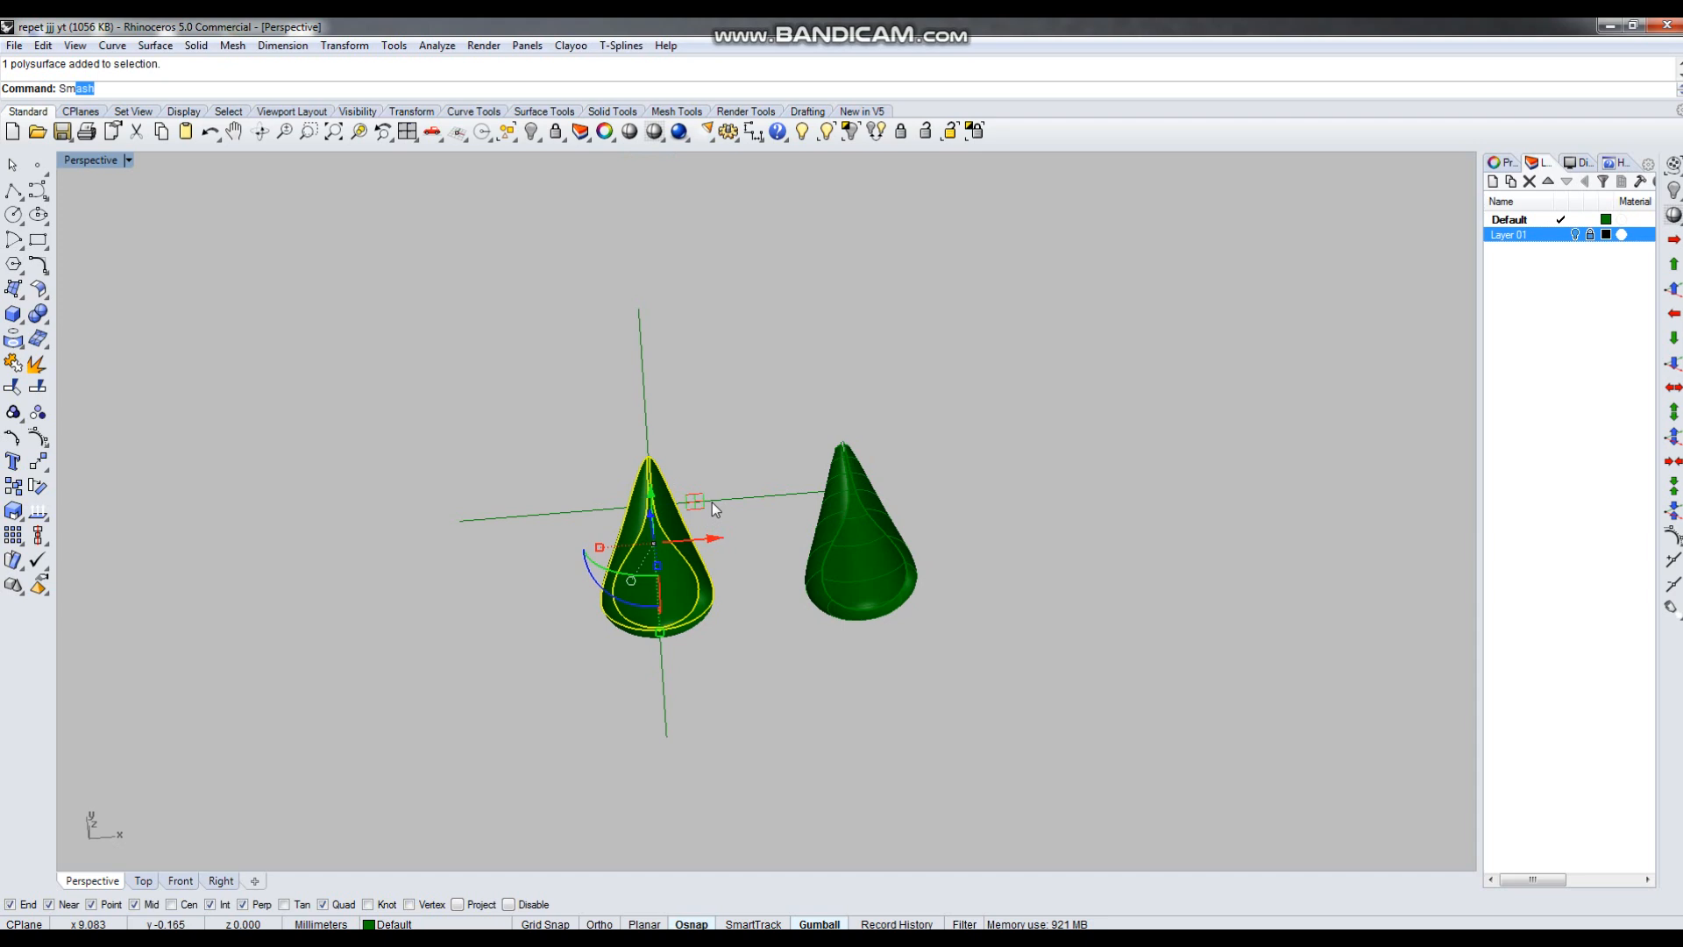
key(Return)
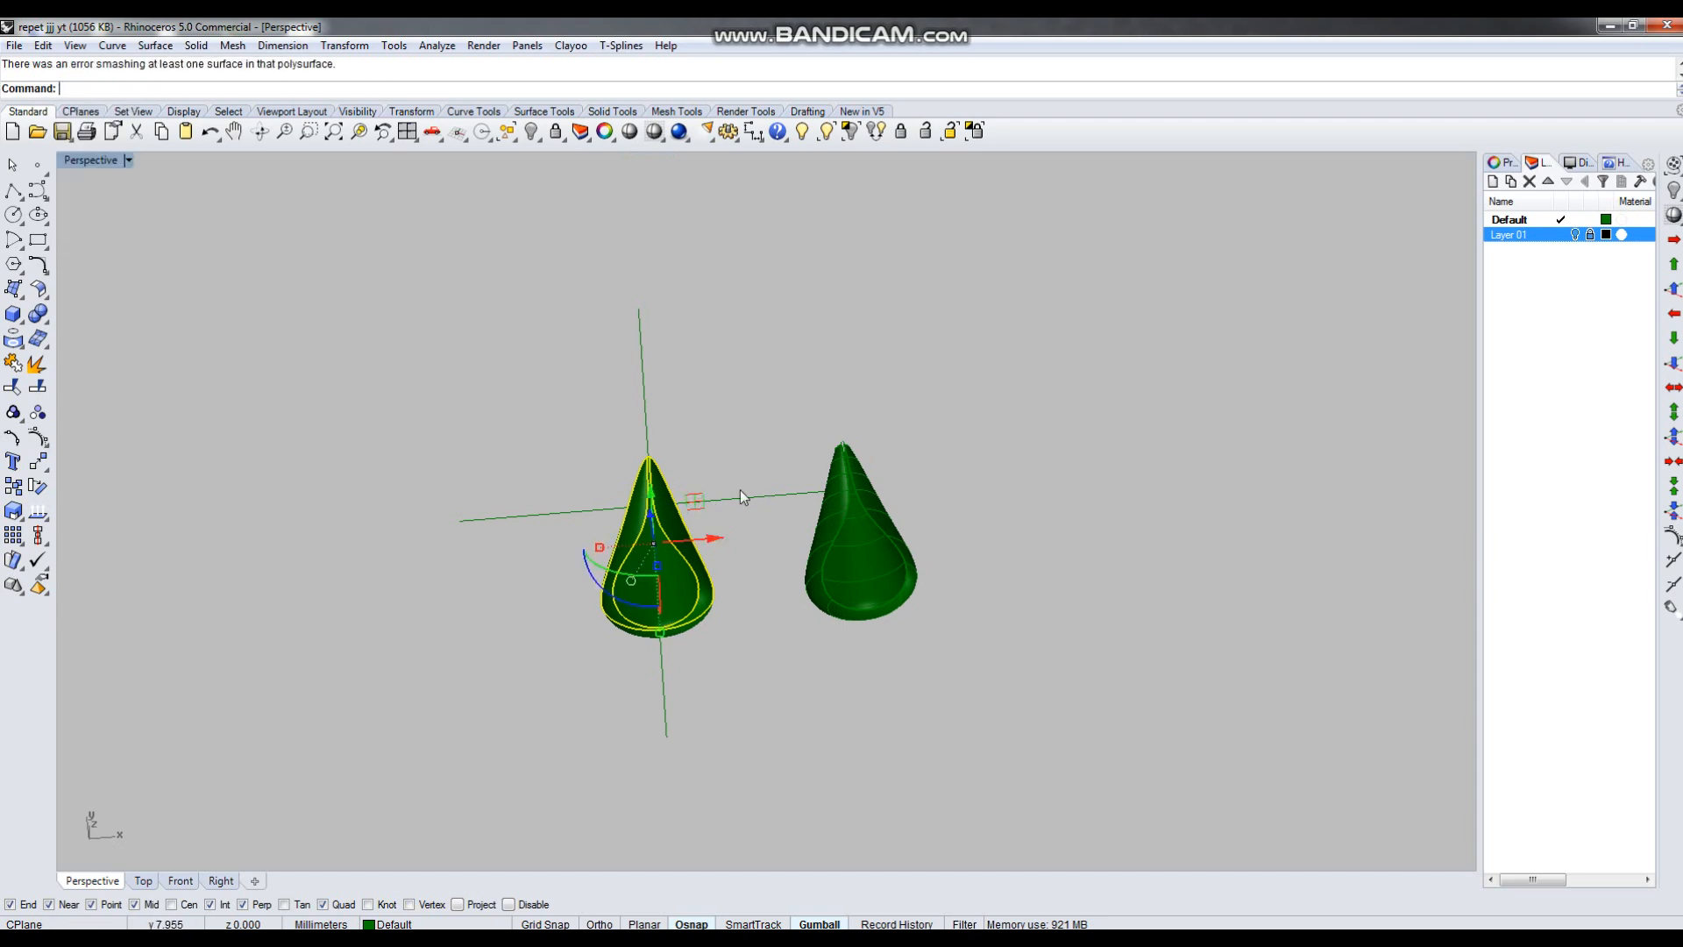
right_drag(740, 490, 915, 497)
click(916, 499)
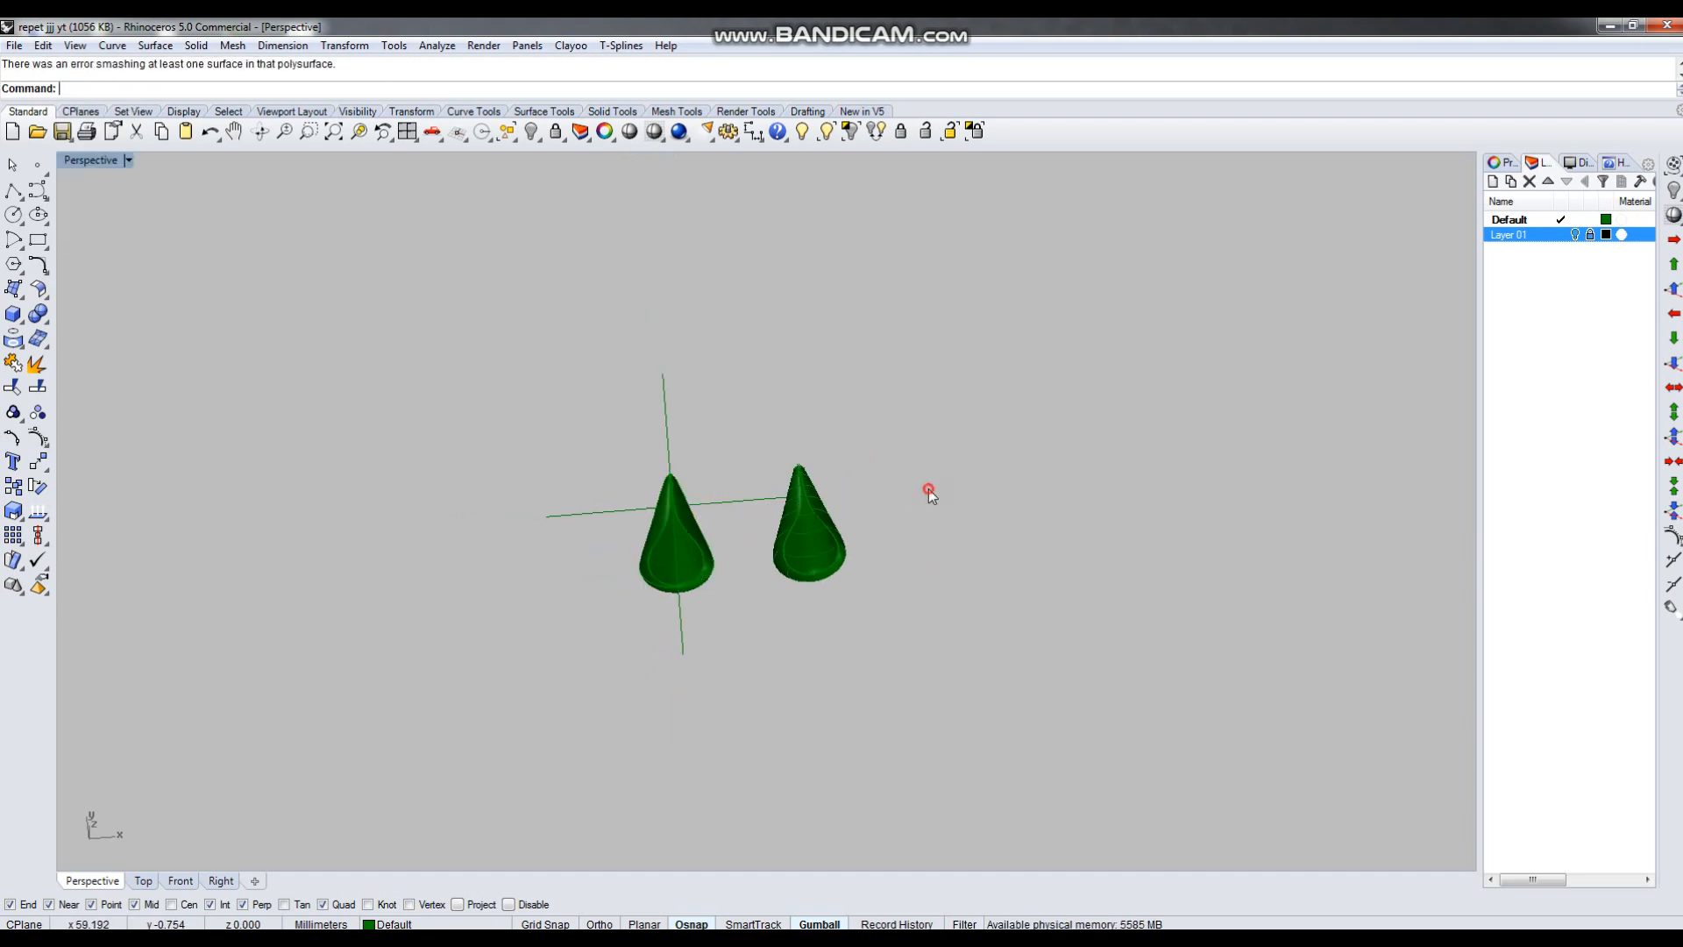
Try to create UV curves from the original body polysurface.
scroll(708, 513, up, 3)
right_drag(709, 513, 692, 524)
click(692, 525)
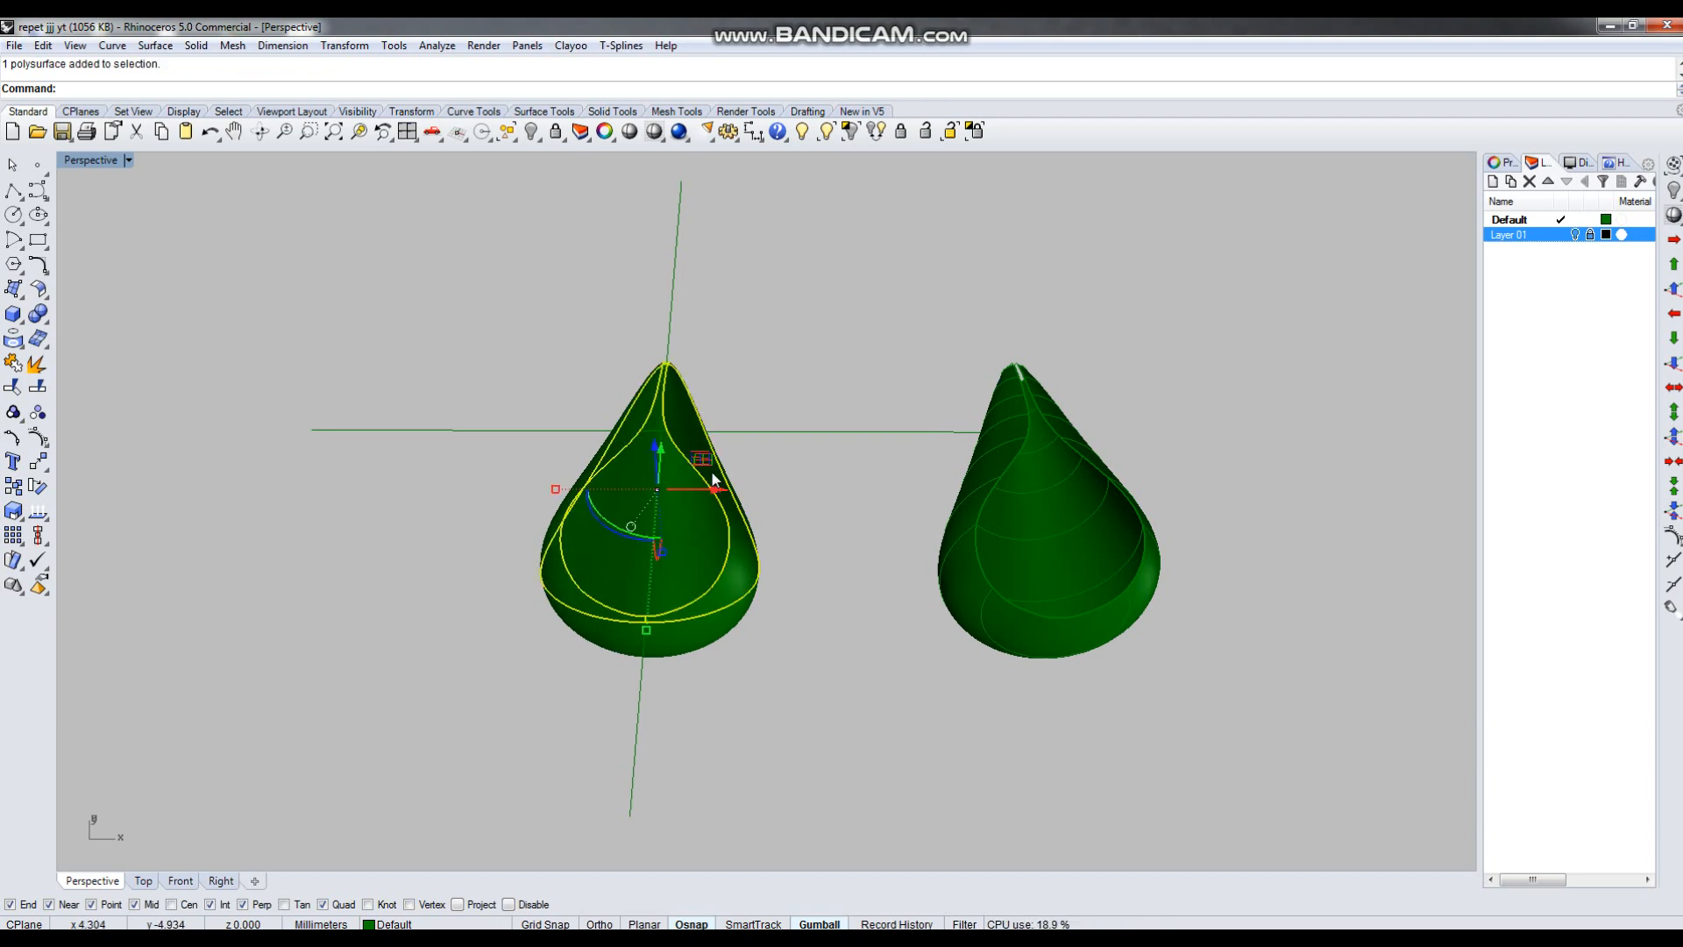
text(CreateUVCrv)
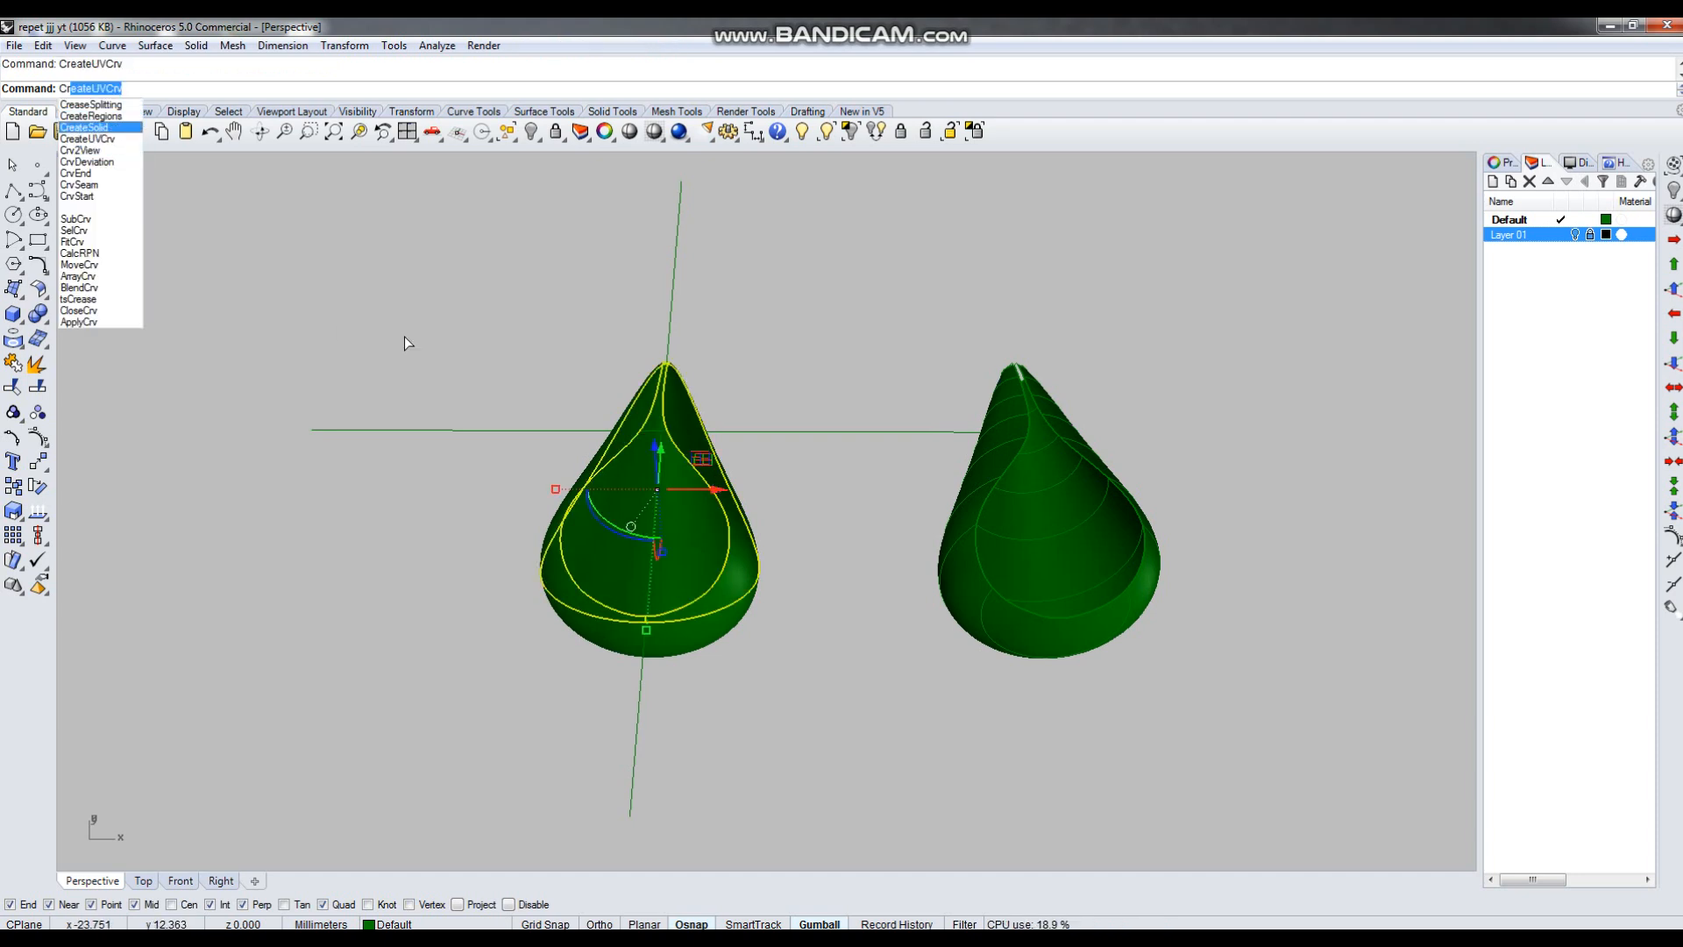
key(Return)
scroll(713, 514, down, 3)
scroll(586, 673, down, 3)
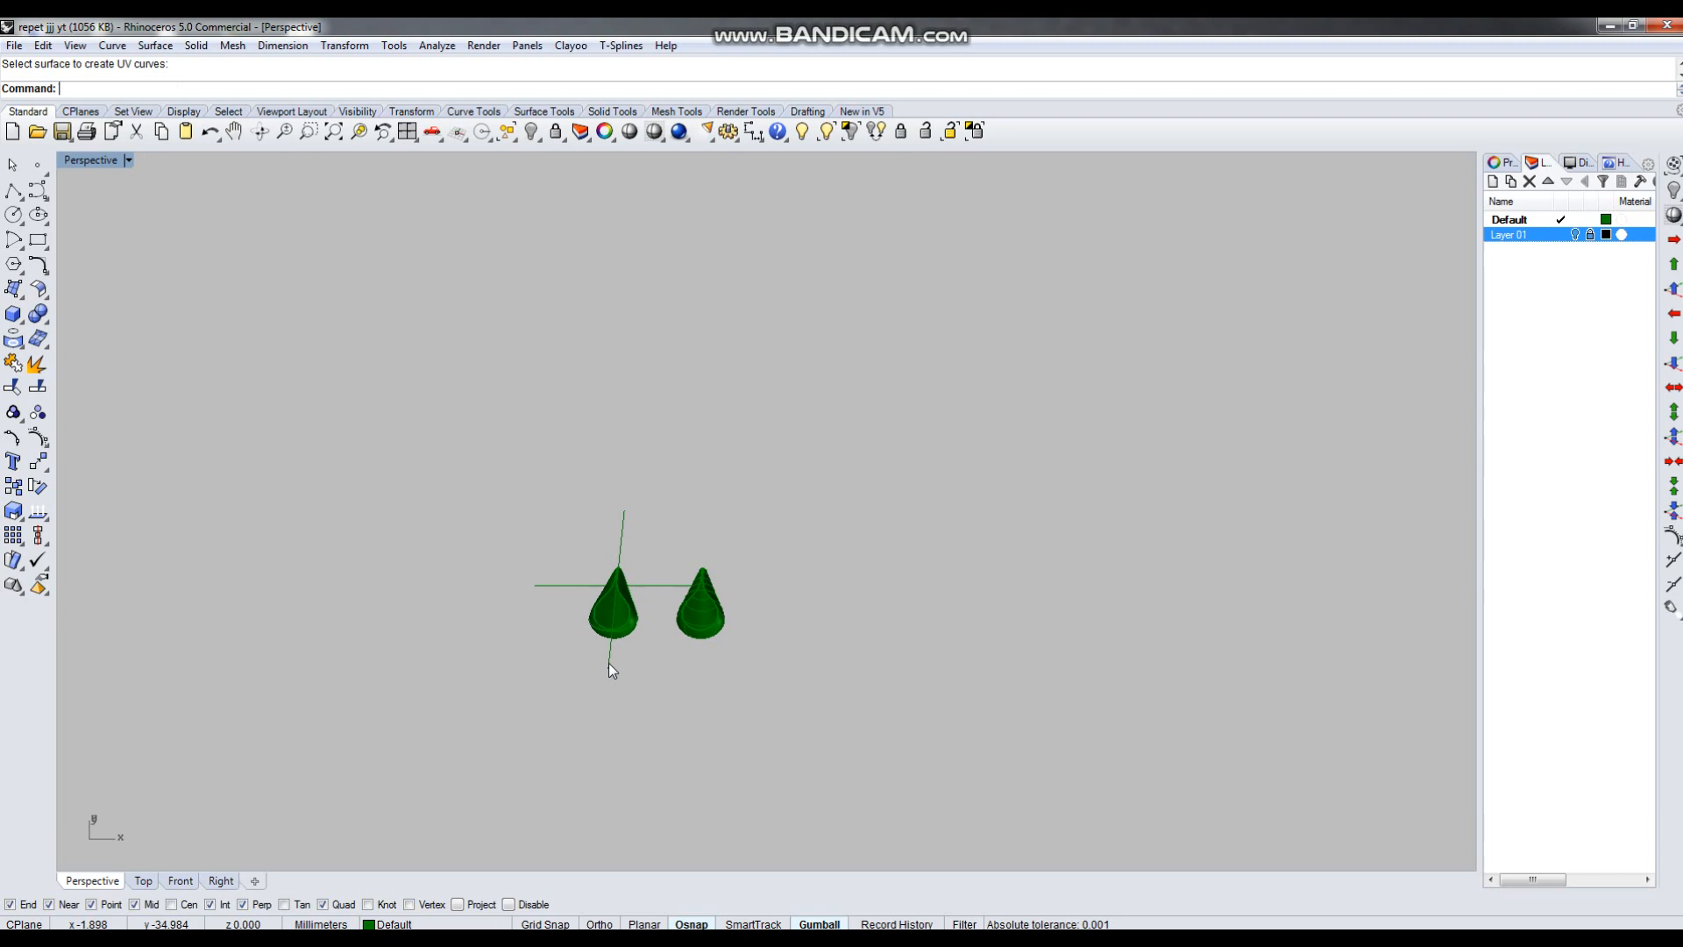
scroll(628, 649, up, 3)
scroll(640, 631, up, 5)
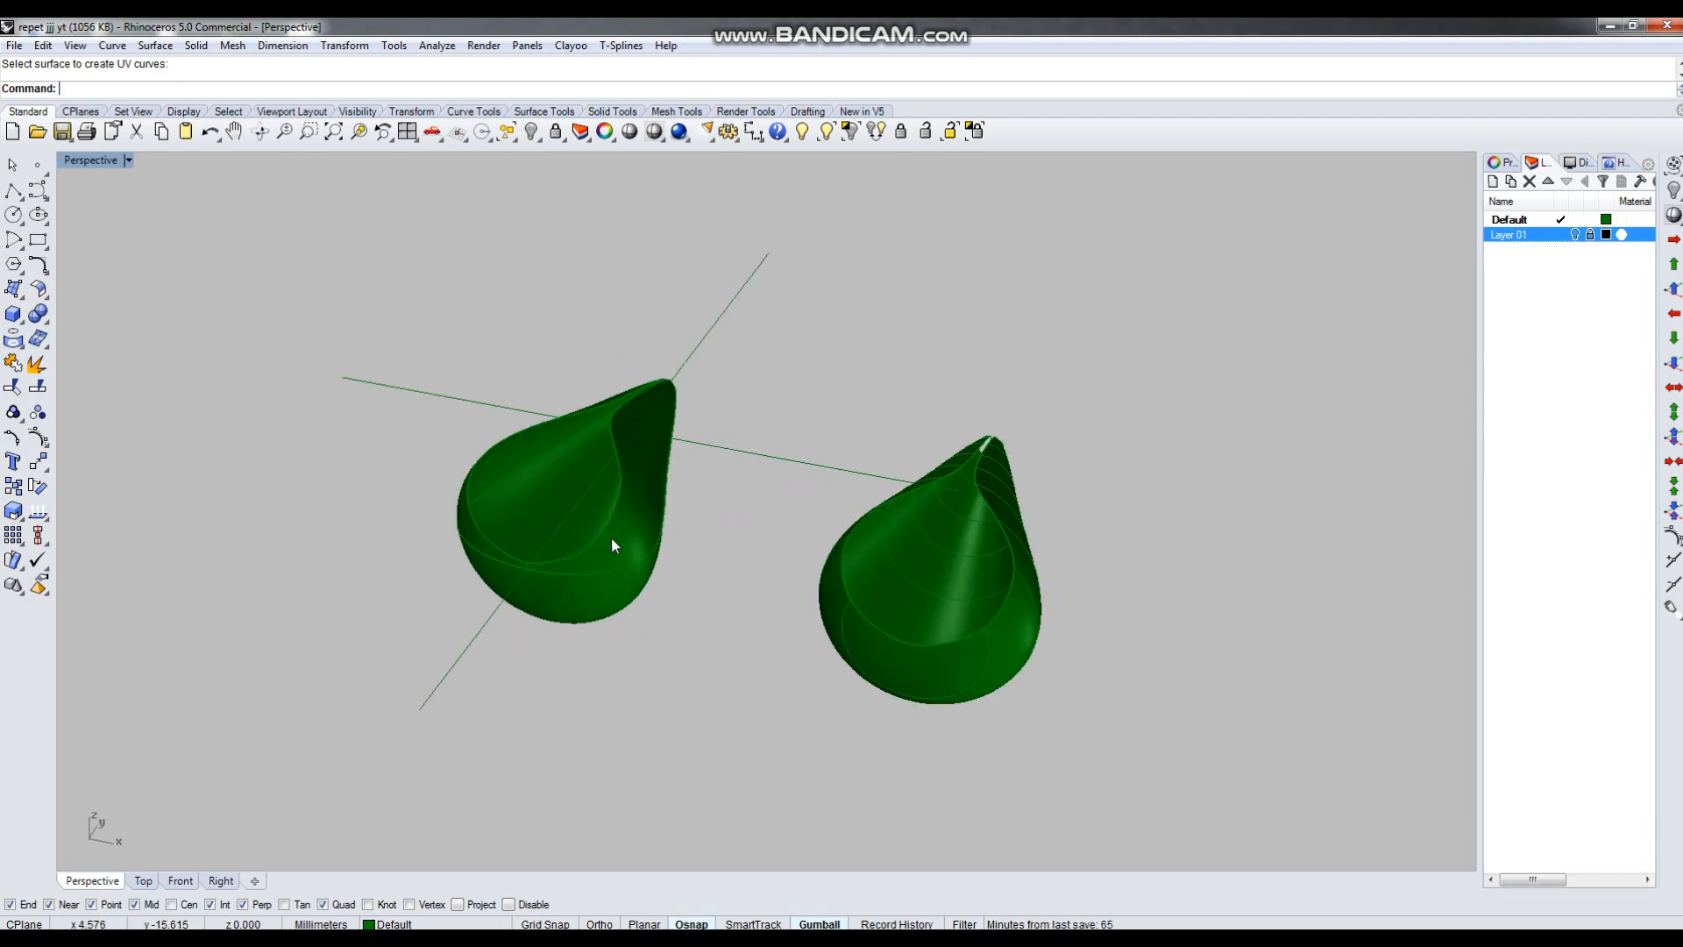
scroll(611, 541, up, 1)
click(616, 536)
key(Escape)
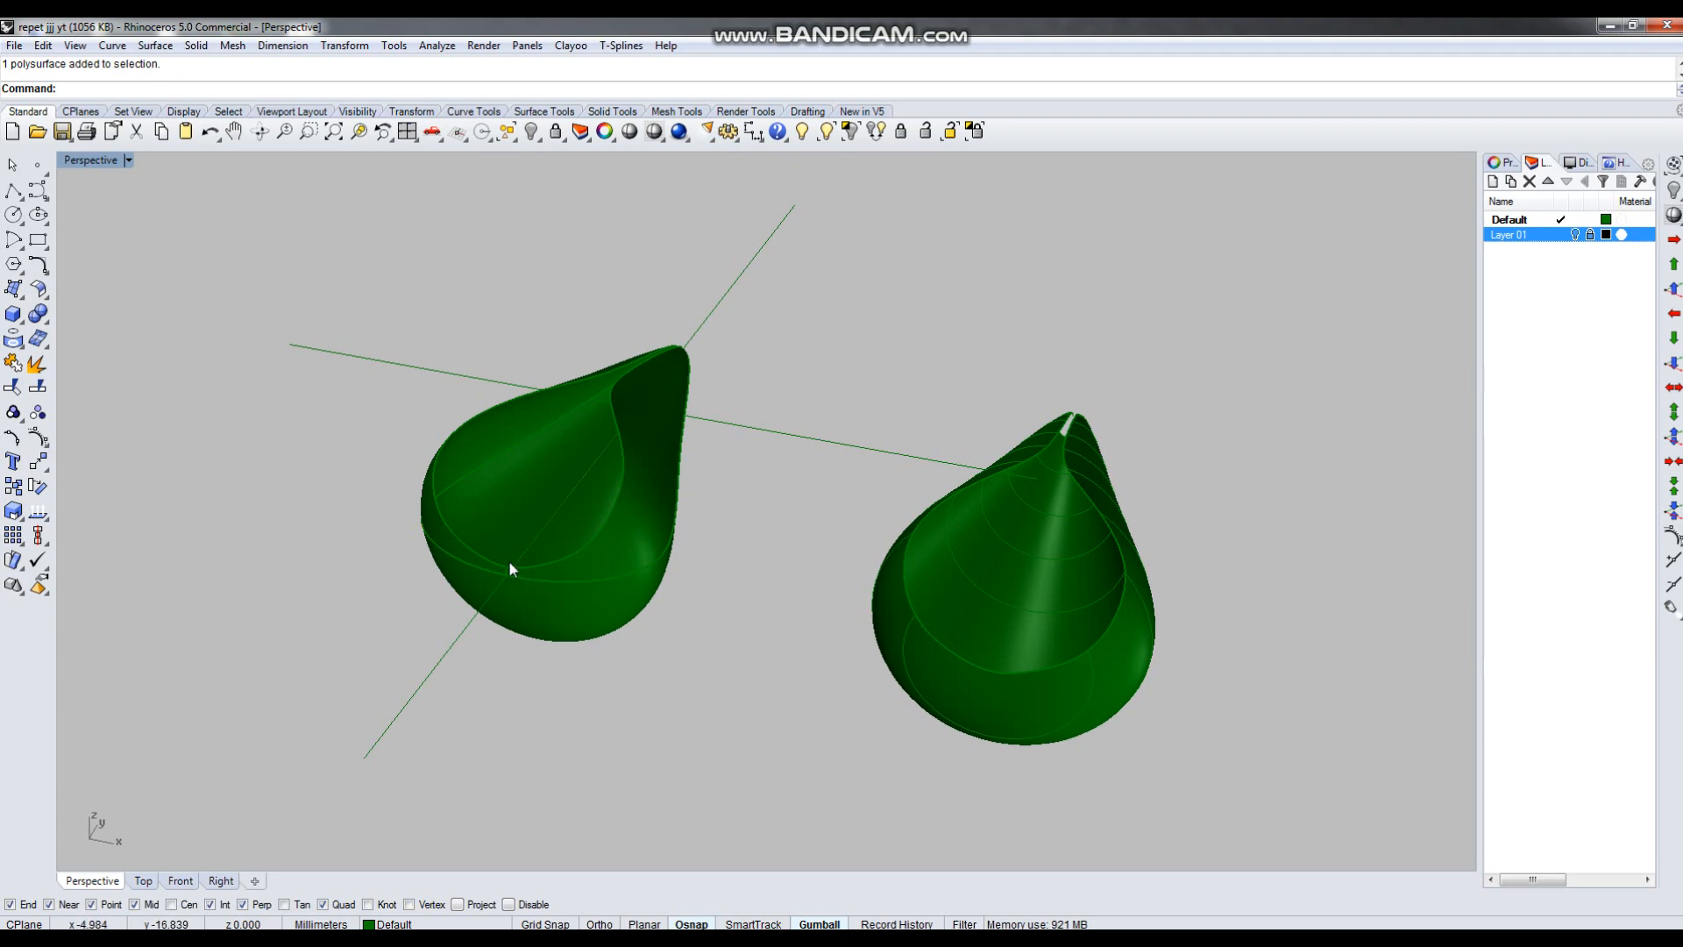
Flatten the new network surface with Smash, using Natural linear direction and no curves on the surface.
scroll(526, 565, down, 3)
scroll(770, 593, up, 4)
click(736, 630)
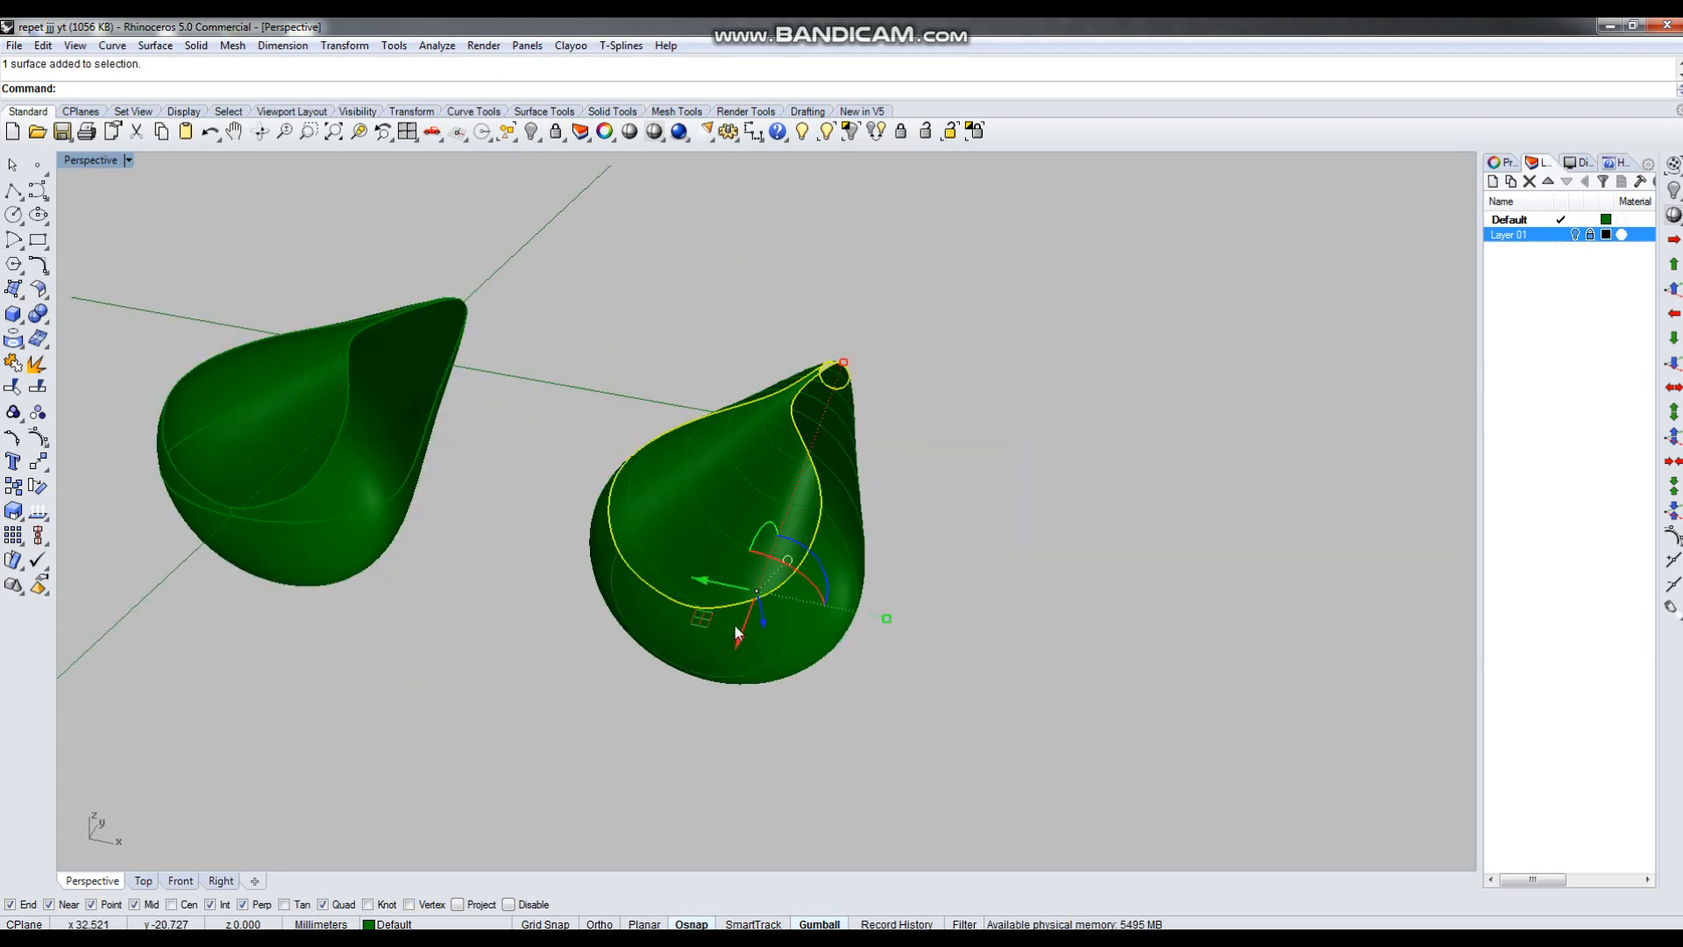
text(Smash)
scroll(738, 622, down, 1)
key(Return)
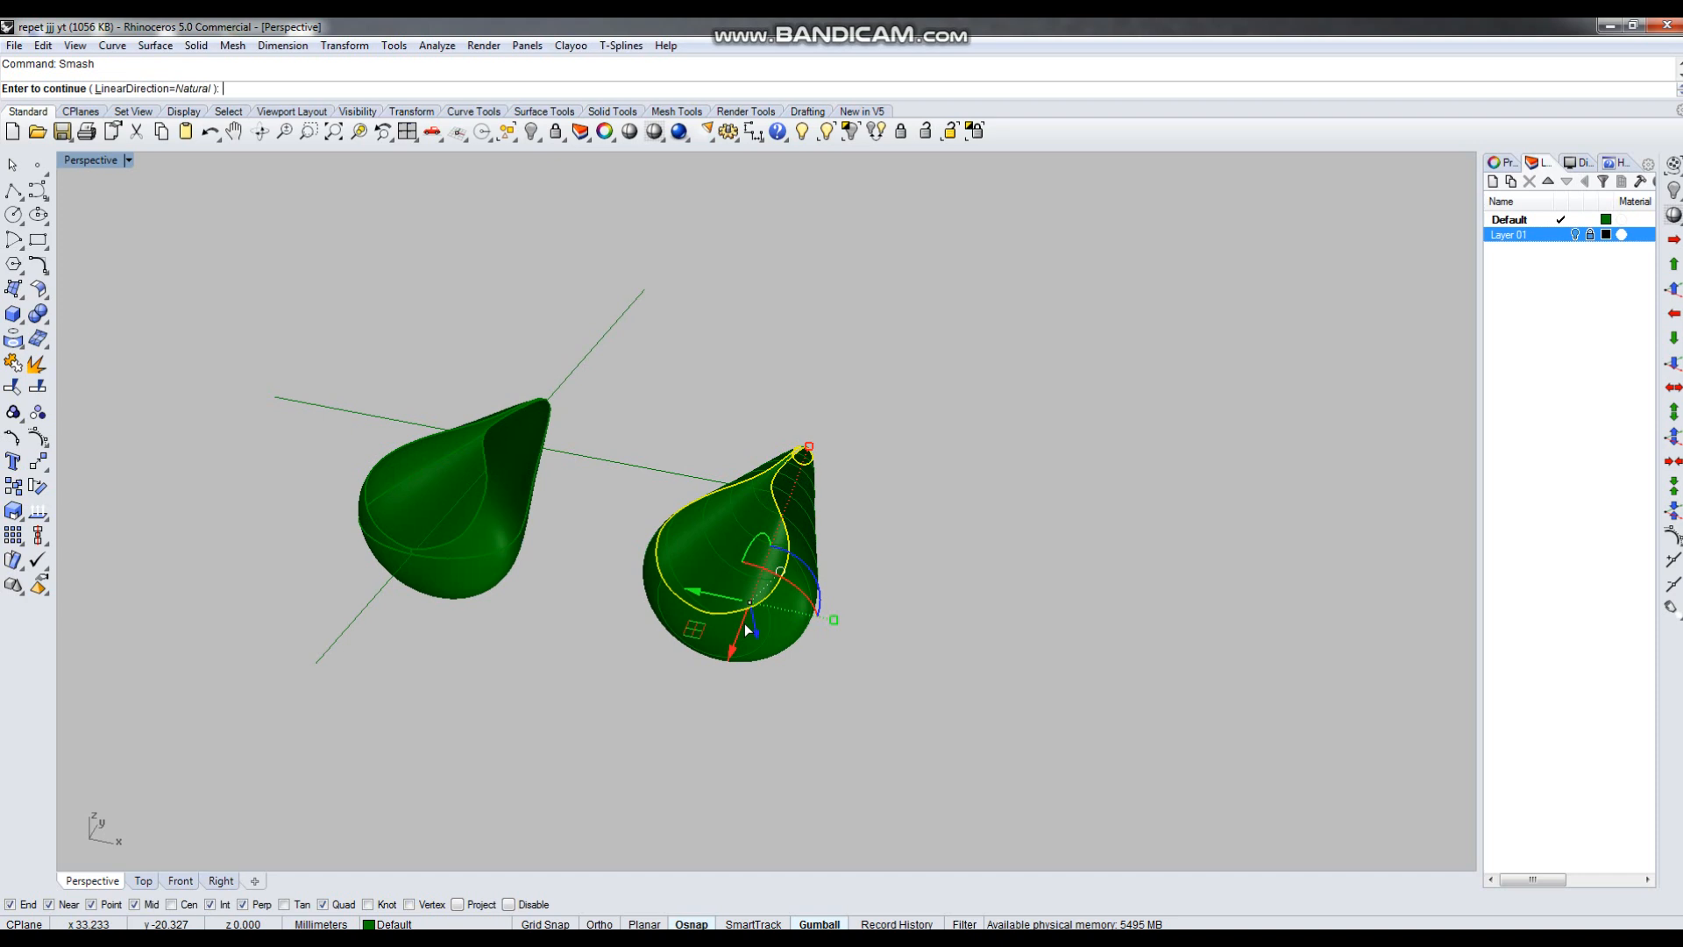
scroll(685, 658, down, 4)
right_drag(644, 634, 676, 666)
key(Return)
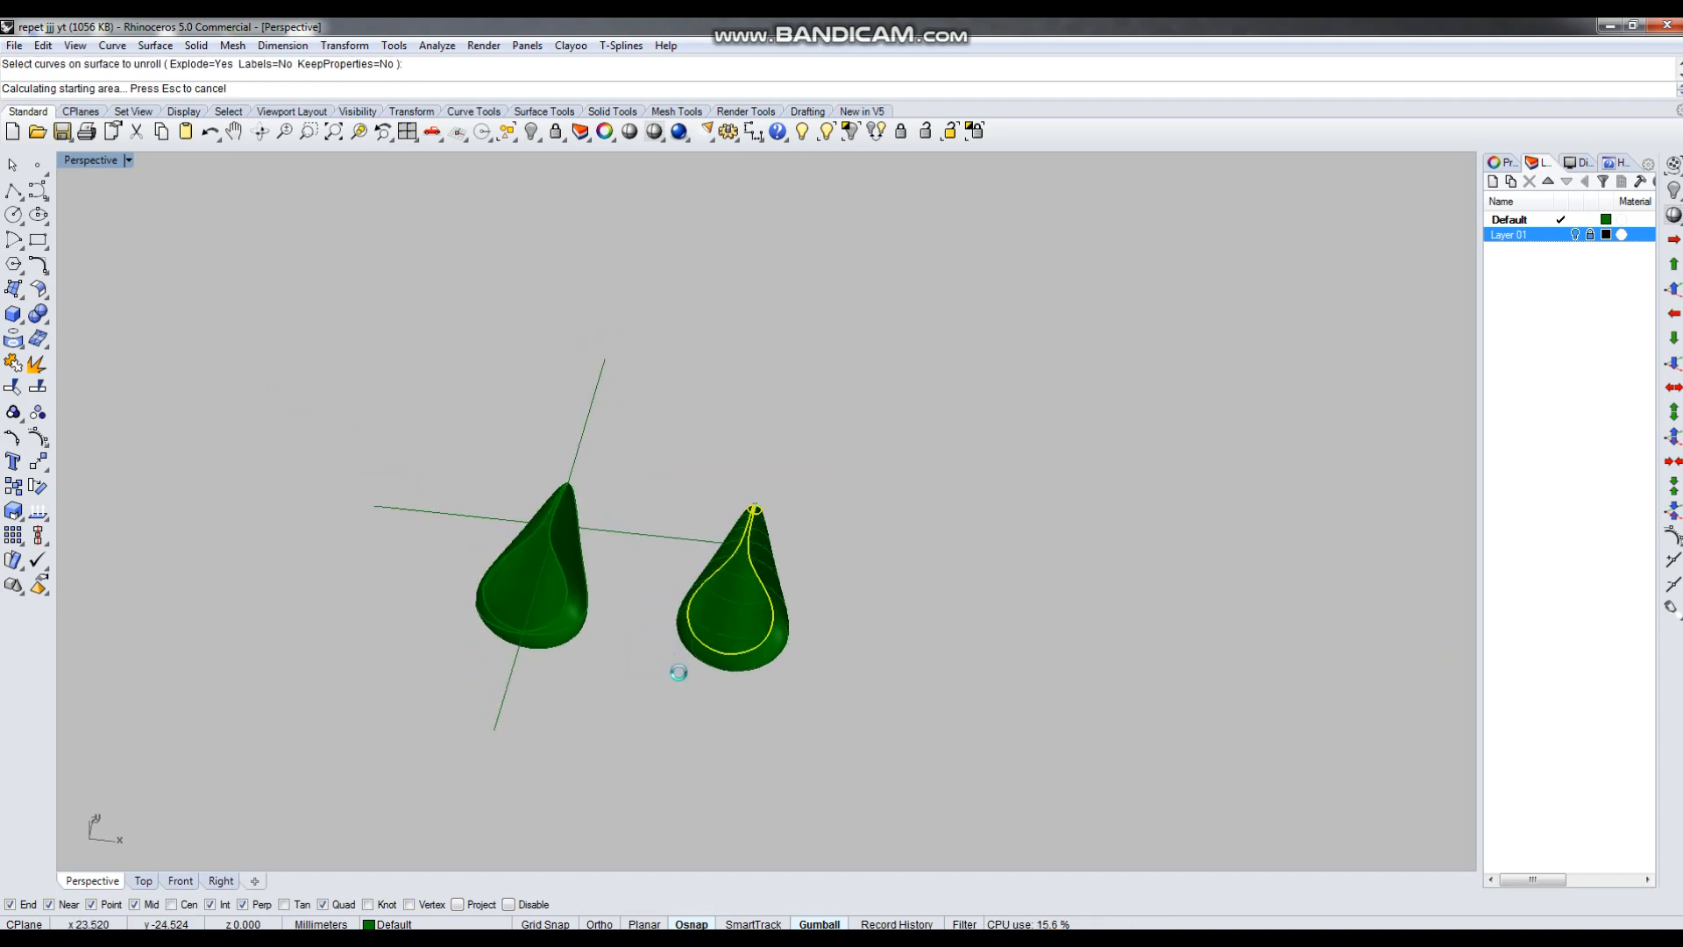
key(Escape)
Delete the flattened surface lying between the two bodies.
scroll(637, 524, up, 4)
right_drag(636, 526, 598, 499)
click(589, 488)
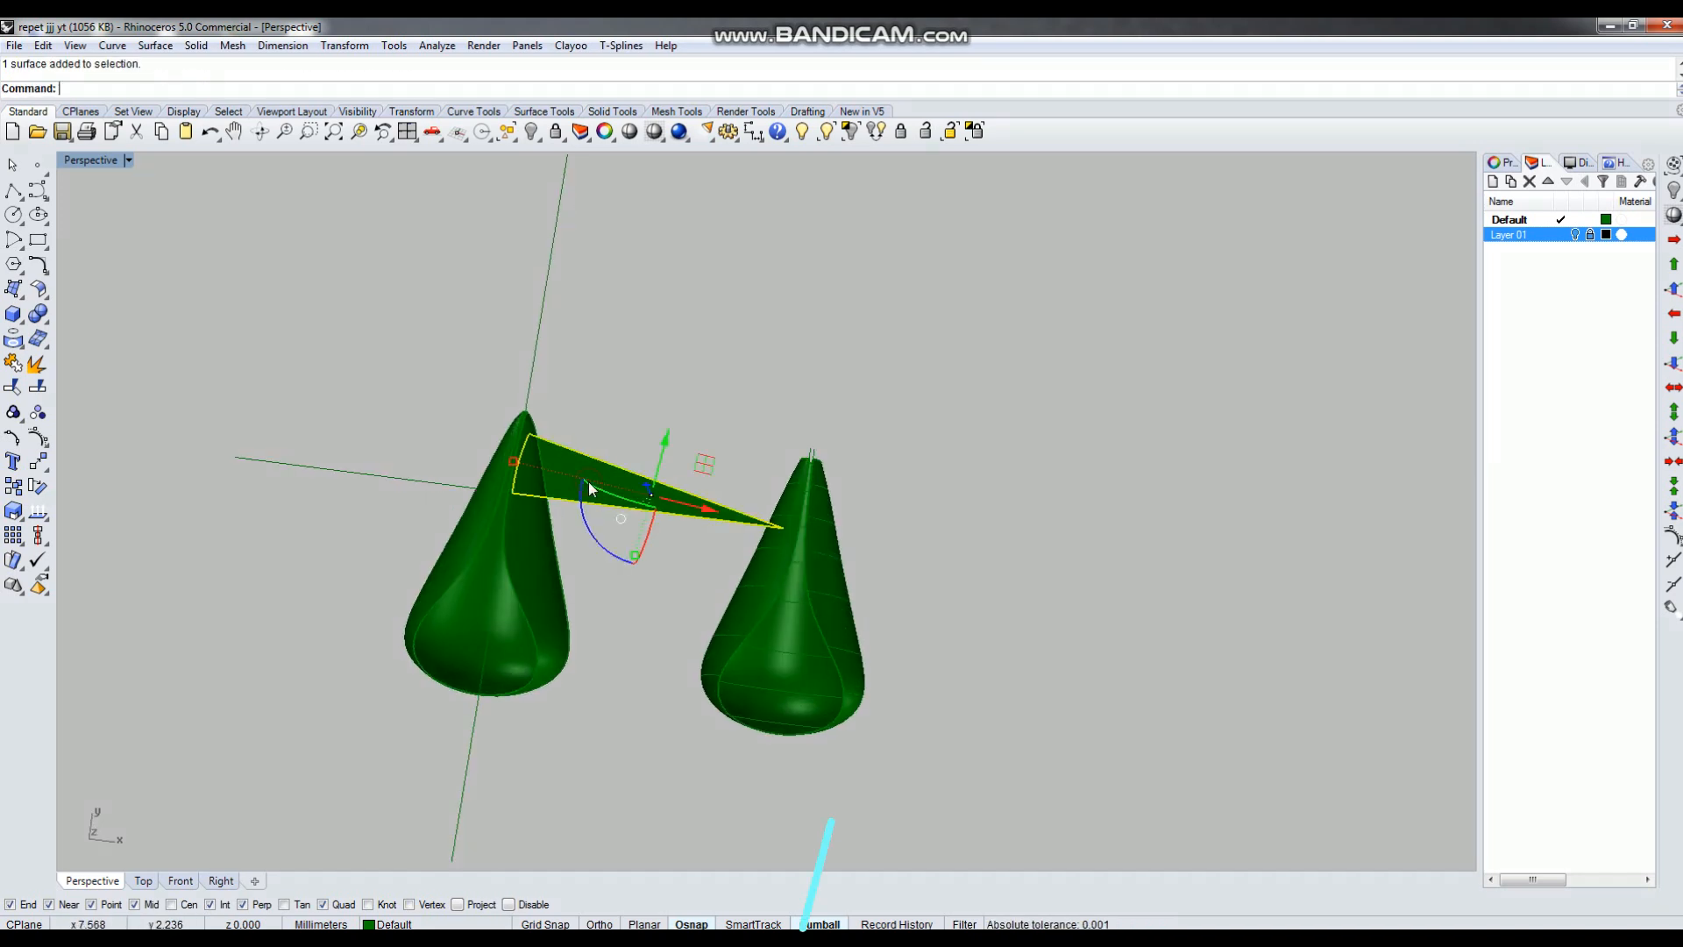
key(Delete)
right_drag(640, 482, 843, 697)
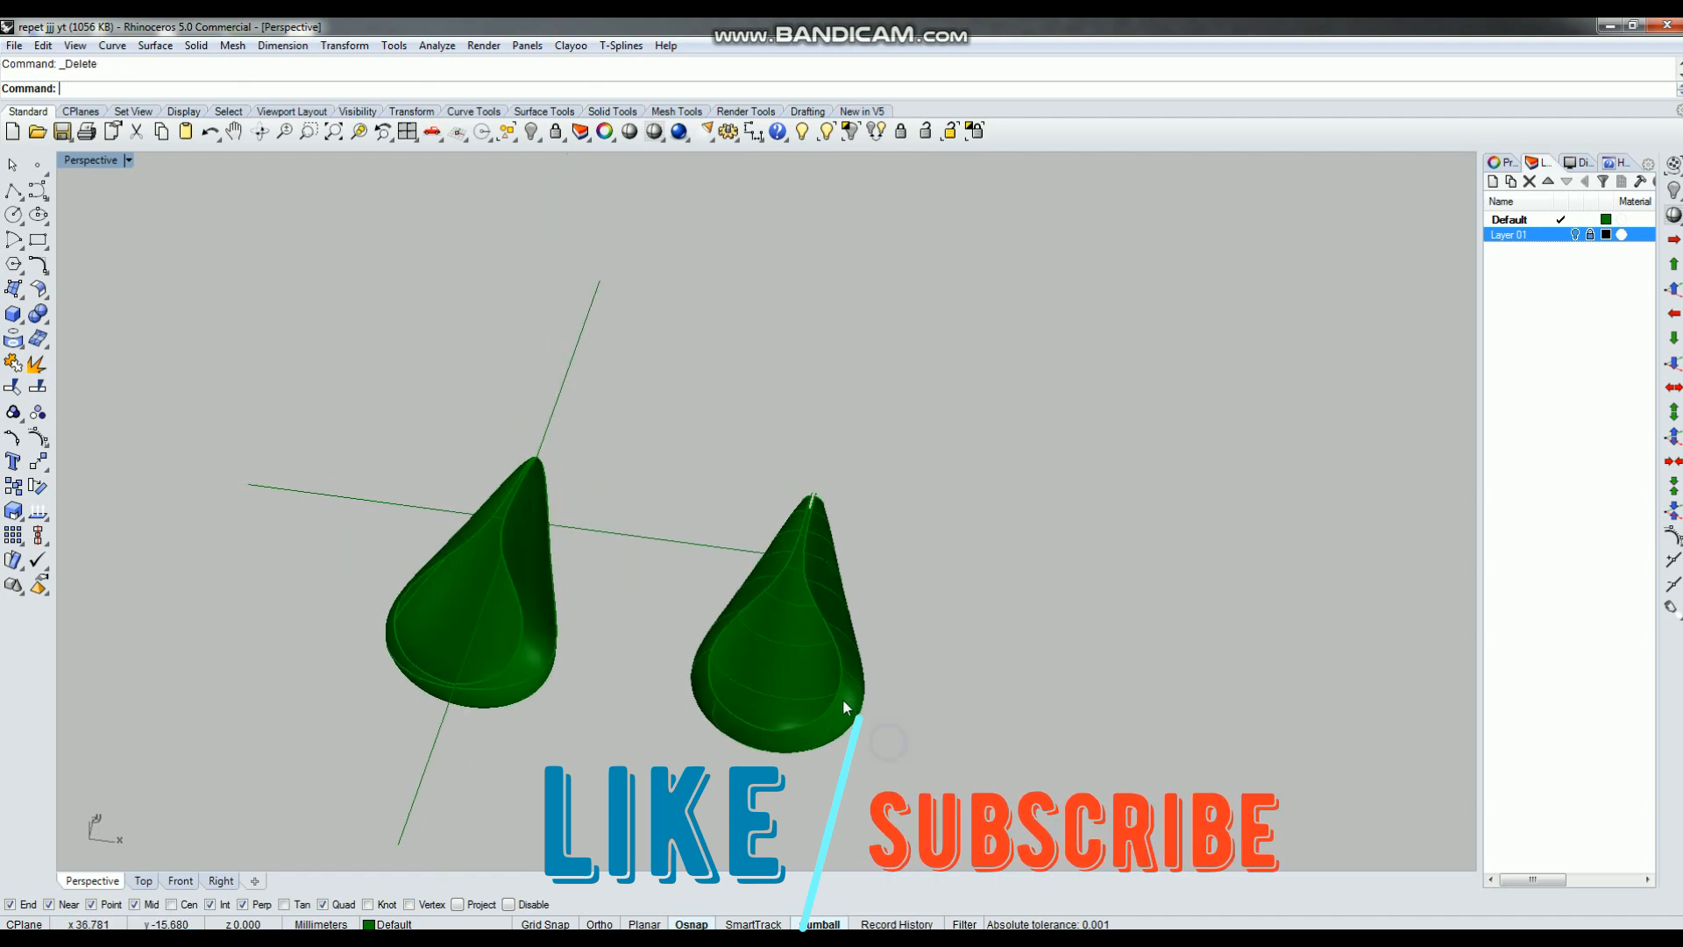
Create the flat UV curve outline of the network surface.
scroll(786, 659, up, 4)
click(786, 666)
text(createUVCrv)
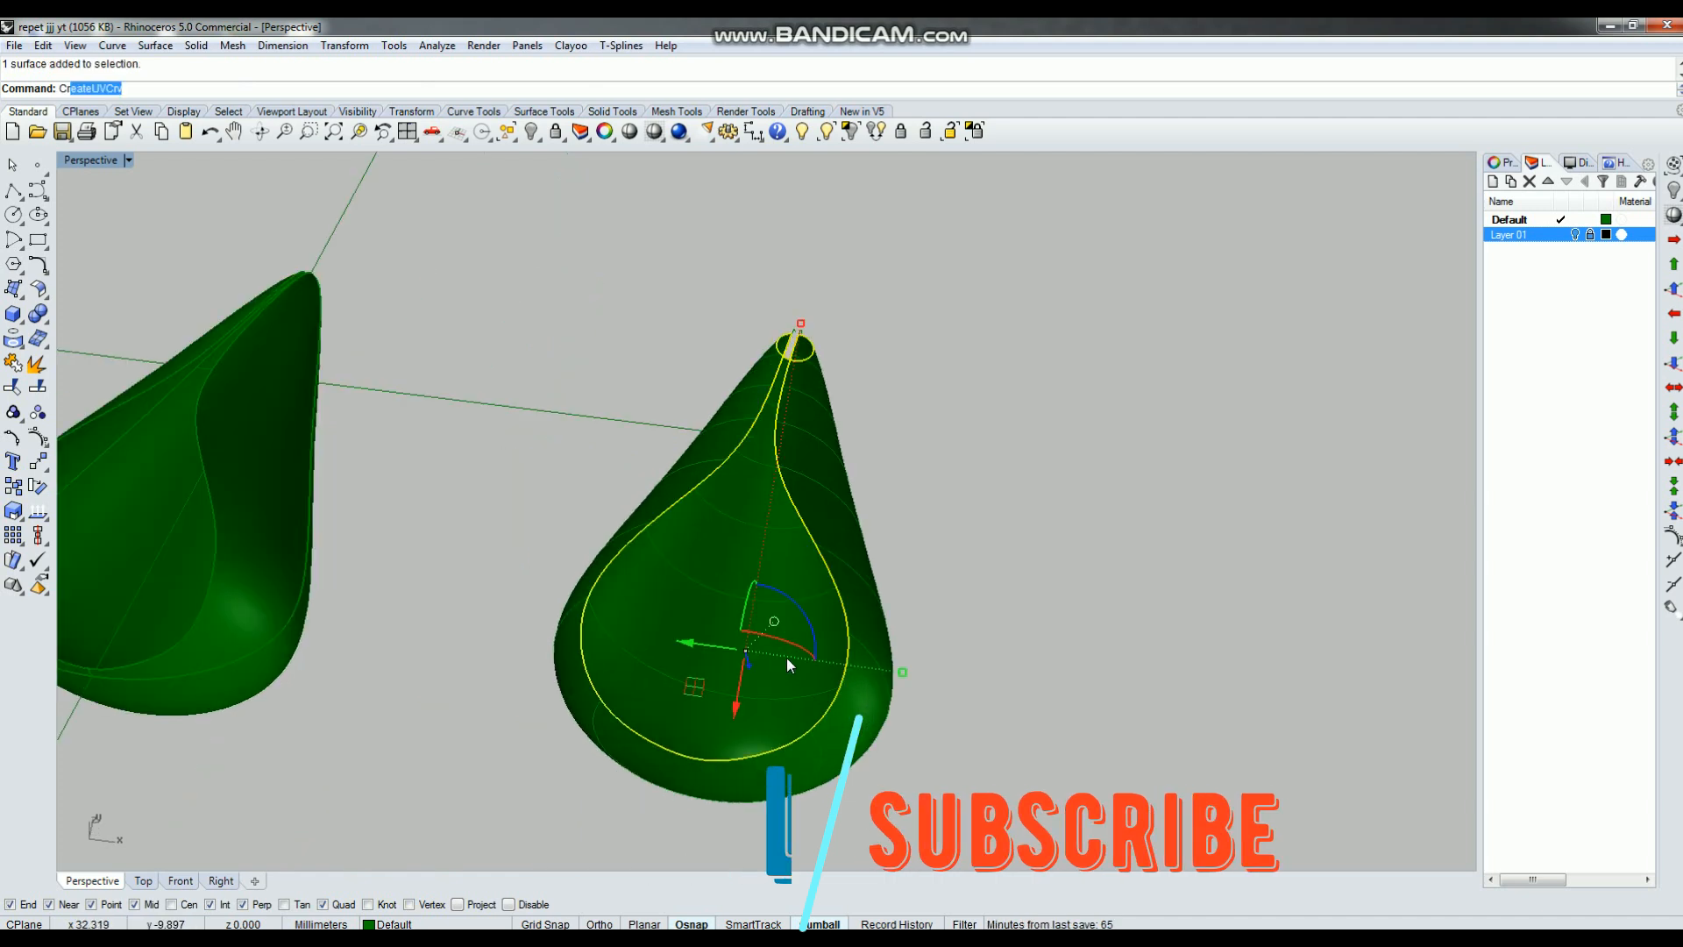
key(Return)
scroll(791, 656, down, 7)
key(Return)
click(876, 657)
right_drag(824, 519, 852, 525)
click(859, 375)
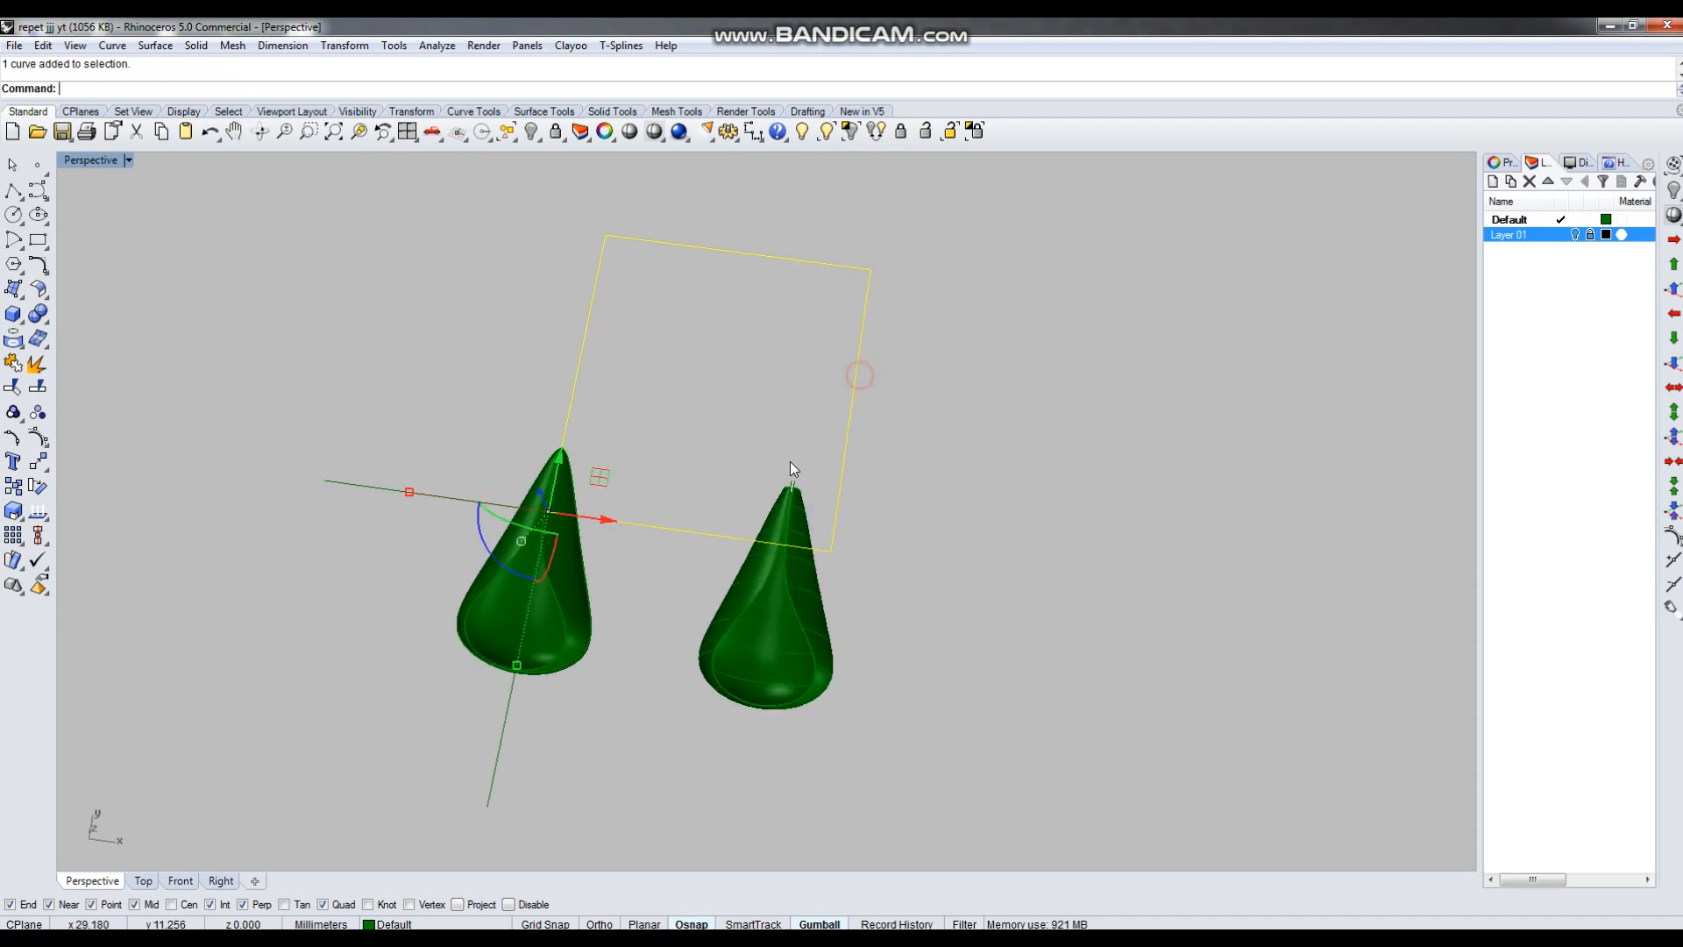
click(904, 541)
right_drag(588, 643, 546, 545)
scroll(551, 552, up, 6)
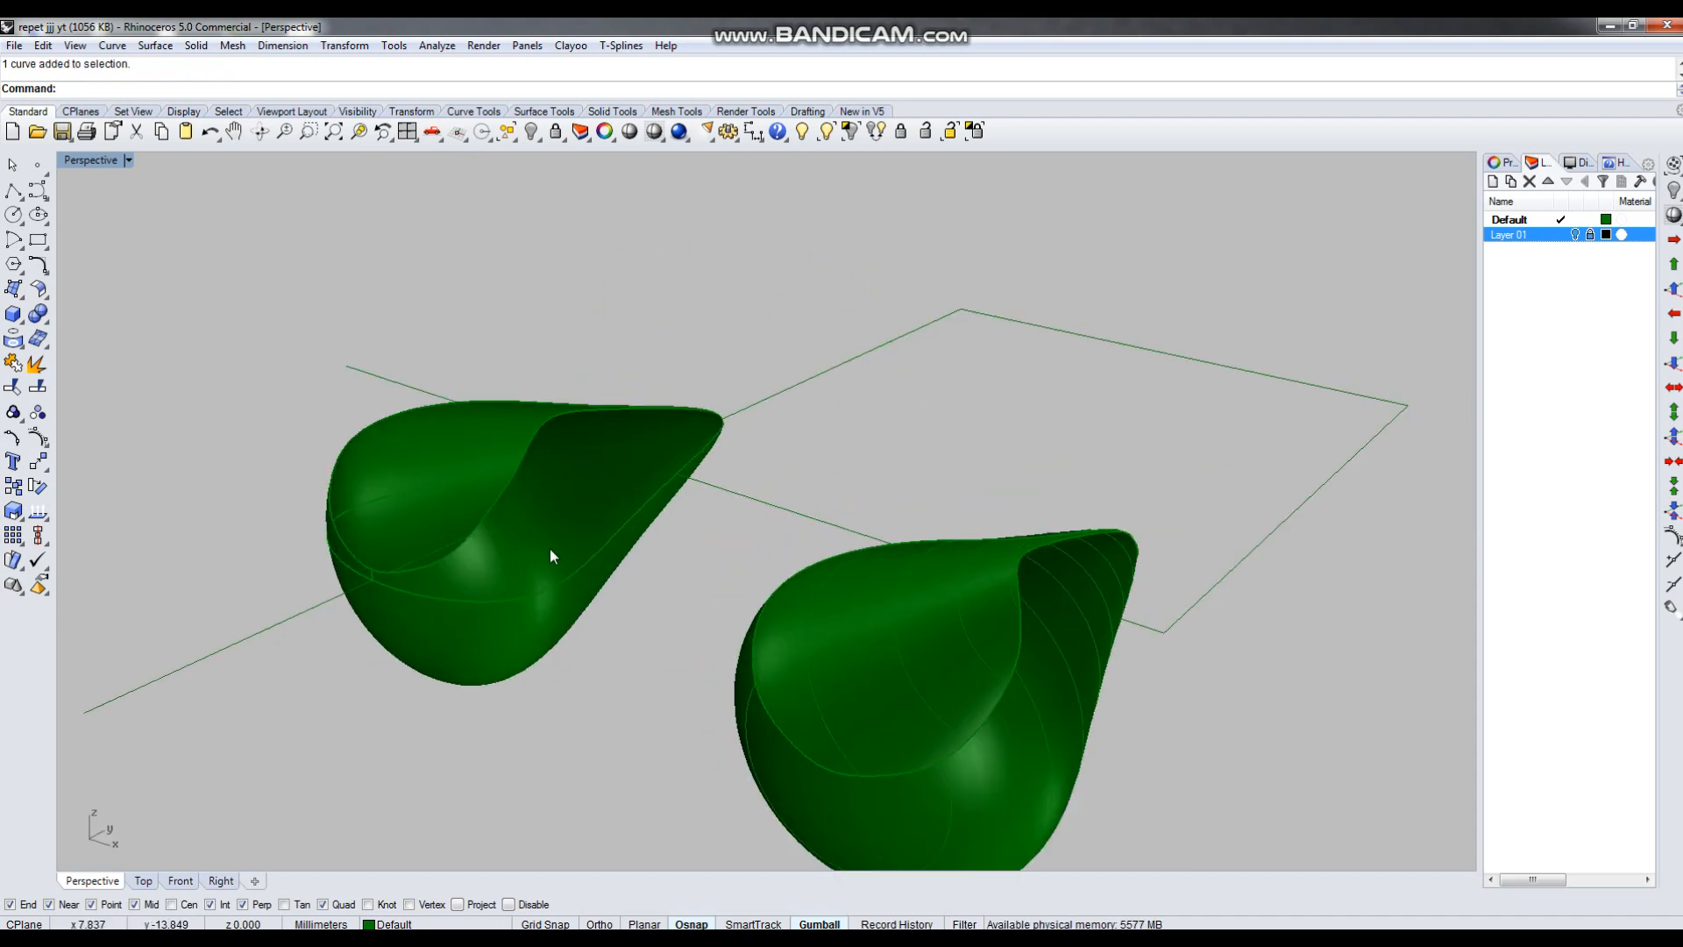
scroll(688, 624, down, 2)
right_drag(928, 747, 738, 664)
right_drag(628, 568, 707, 570)
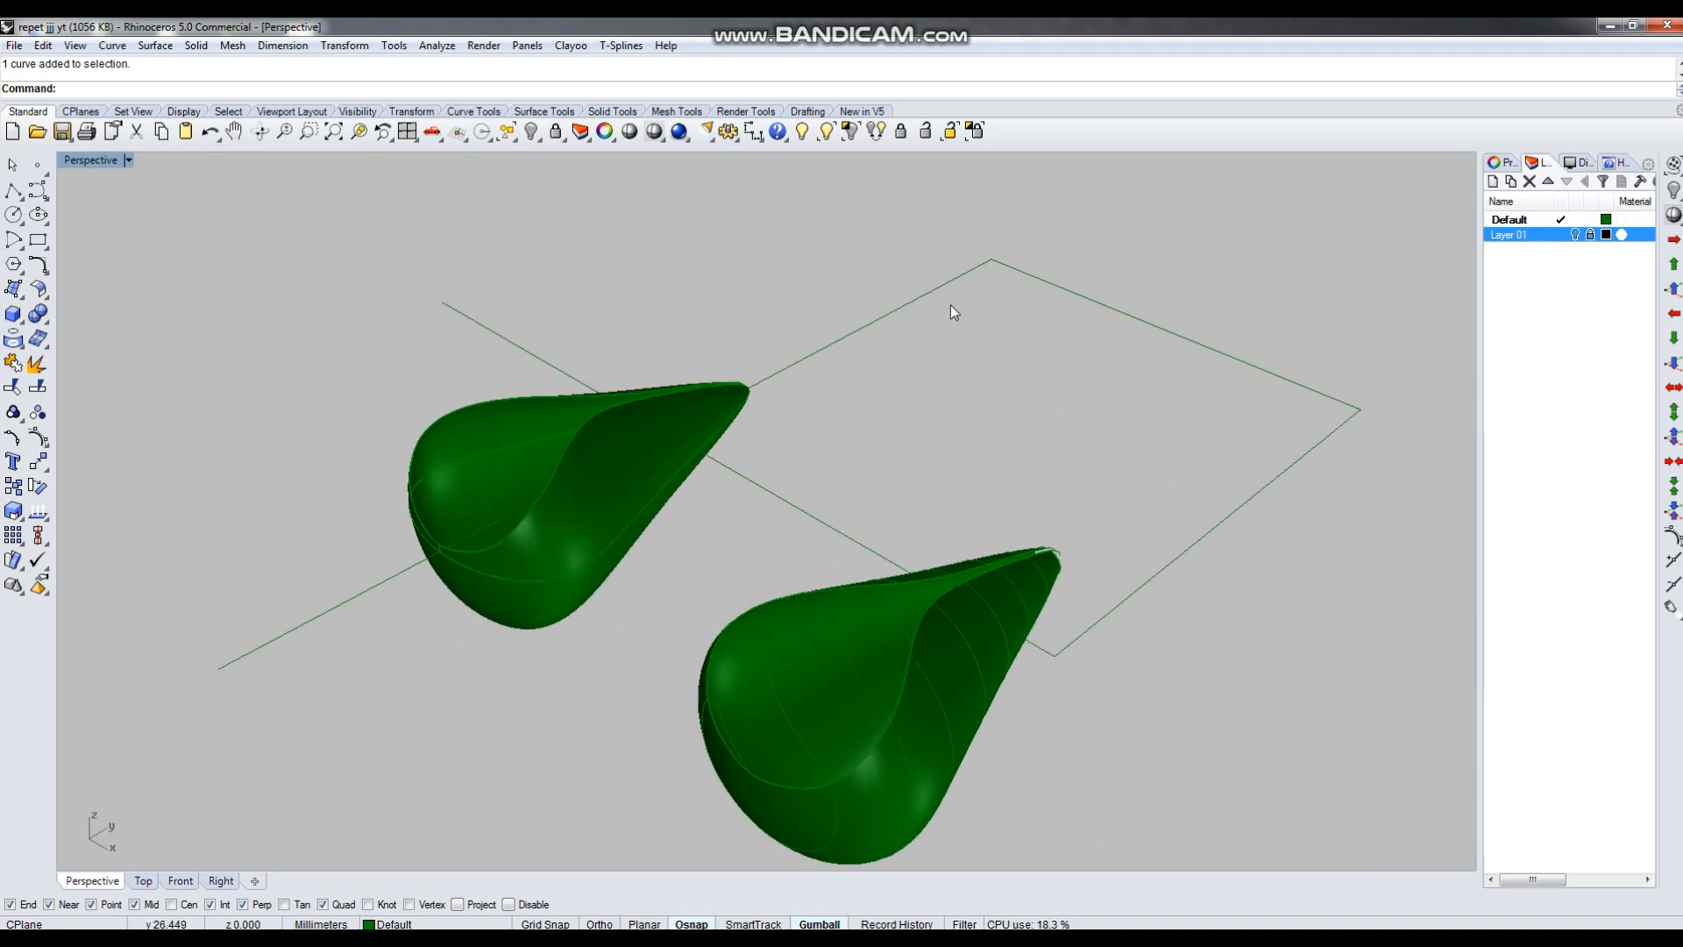
drag(1036, 370, 1036, 372)
click(1240, 634)
Move the original teardrop body 50 mm and hide it.
right_drag(841, 575, 894, 572)
scroll(894, 571, down, 8)
drag(590, 406, 819, 698)
scroll(818, 698, down, 5)
text(m)
key(Return)
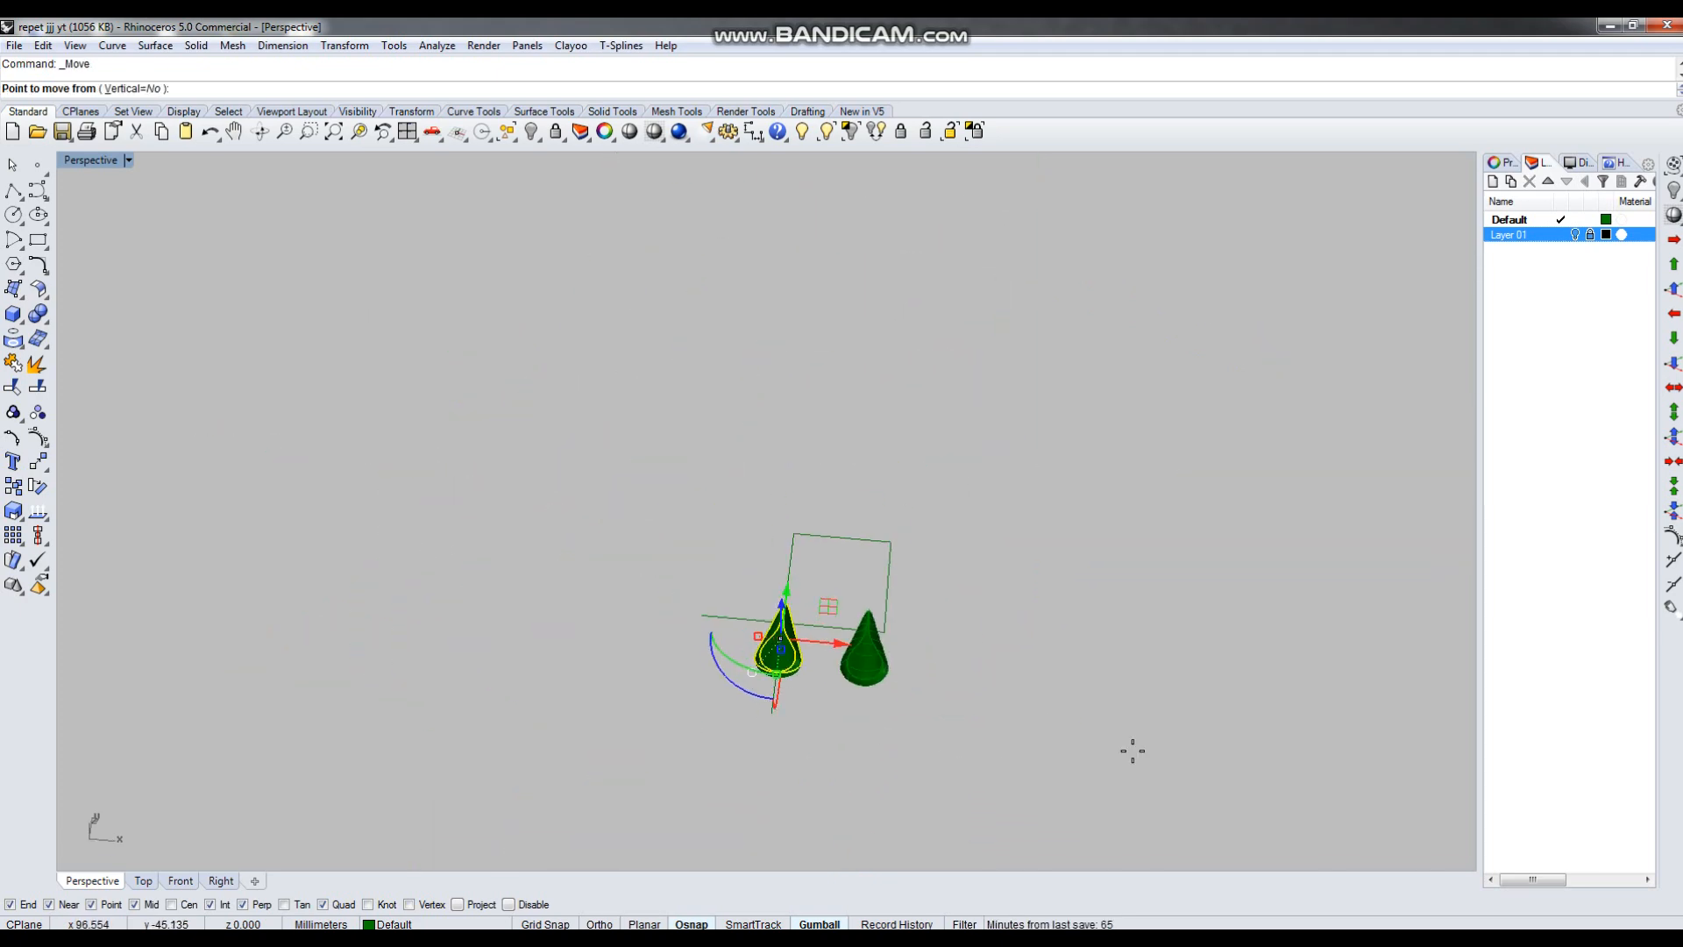
click(1136, 750)
text(50)
key(Return)
click(1045, 744)
key(ctrl+h)
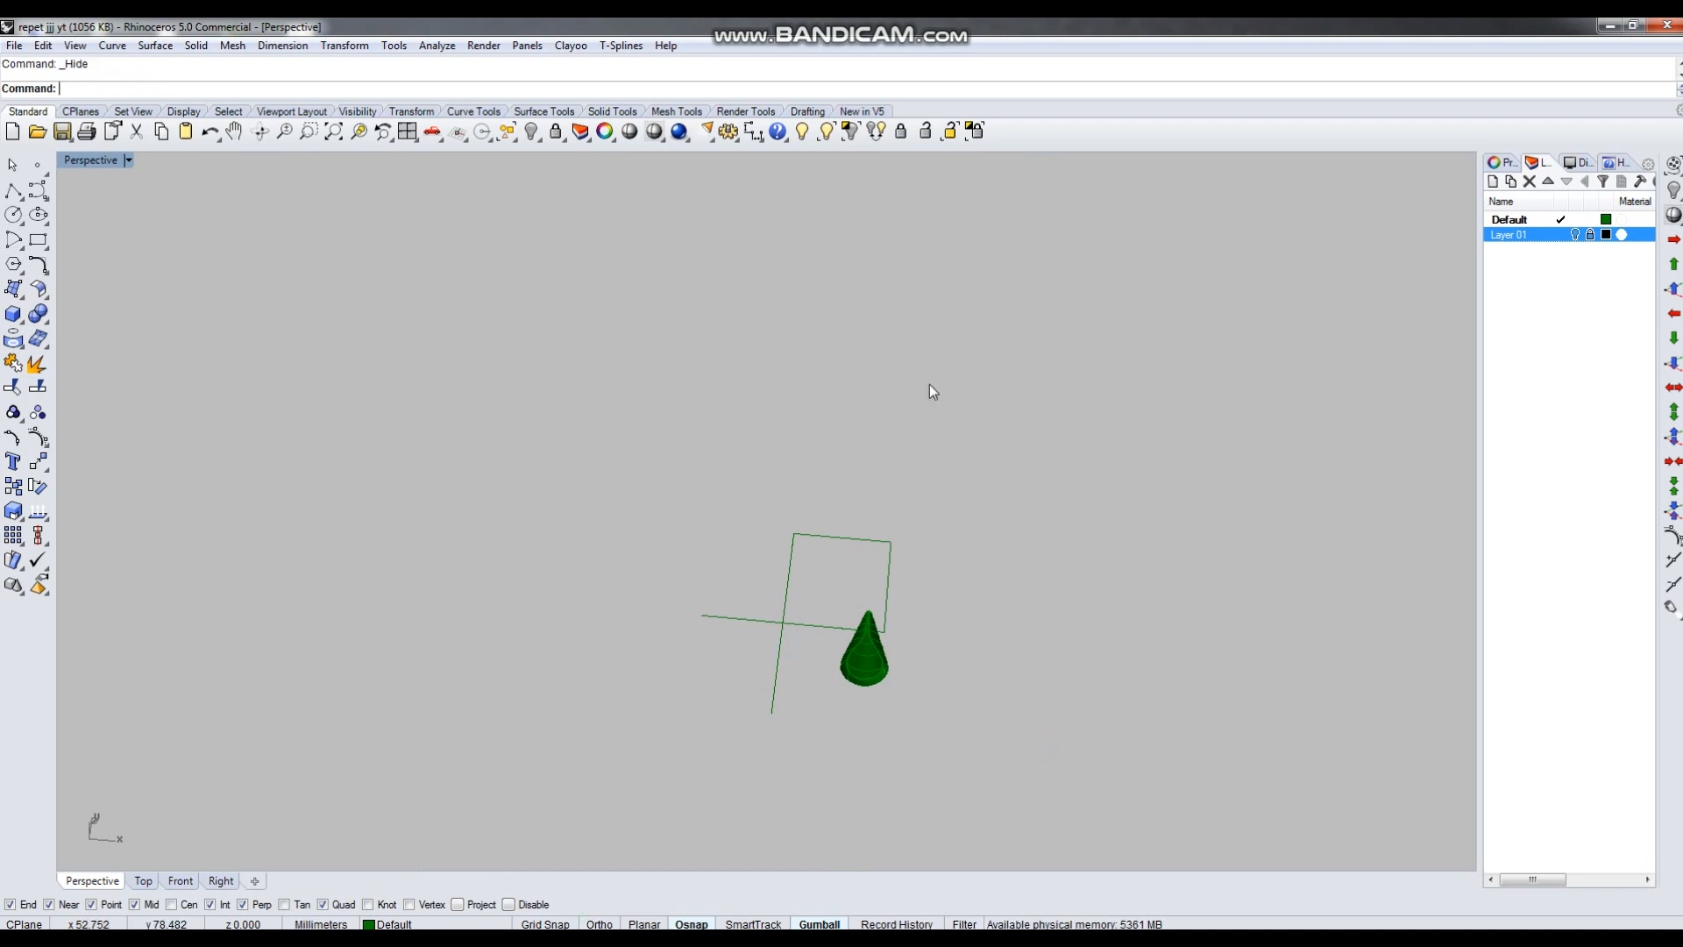
Show only the teardrop-shaped strip from the hidden objects.
click(824, 136)
scroll(739, 660, up, 12)
click(740, 660)
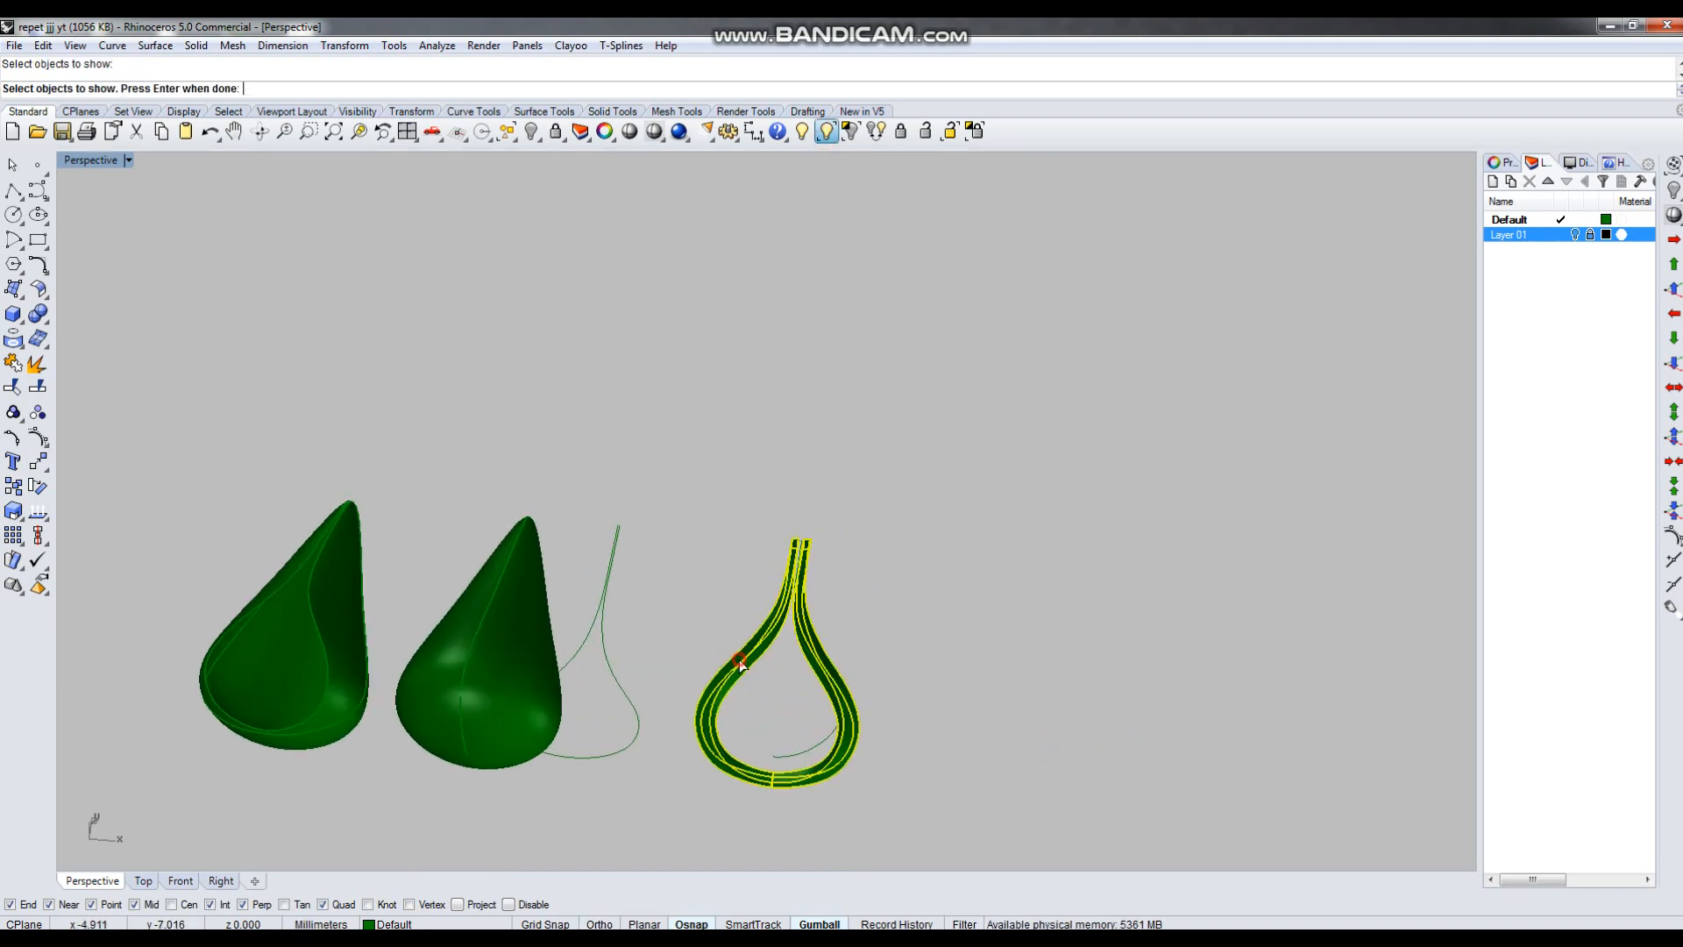
key(Return)
Delete the section and edge curves left on the network surface.
scroll(649, 462, up, 5)
scroll(860, 571, down, 8)
scroll(880, 455, up, 2)
drag(1109, 781, 1111, 782)
scroll(1010, 624, up, 5)
key(Delete)
Copy the network surface 30 mm along X onto the teardrop strip, keeping the original in place.
click(1033, 594)
scroll(1003, 614, down, 5)
text(c)
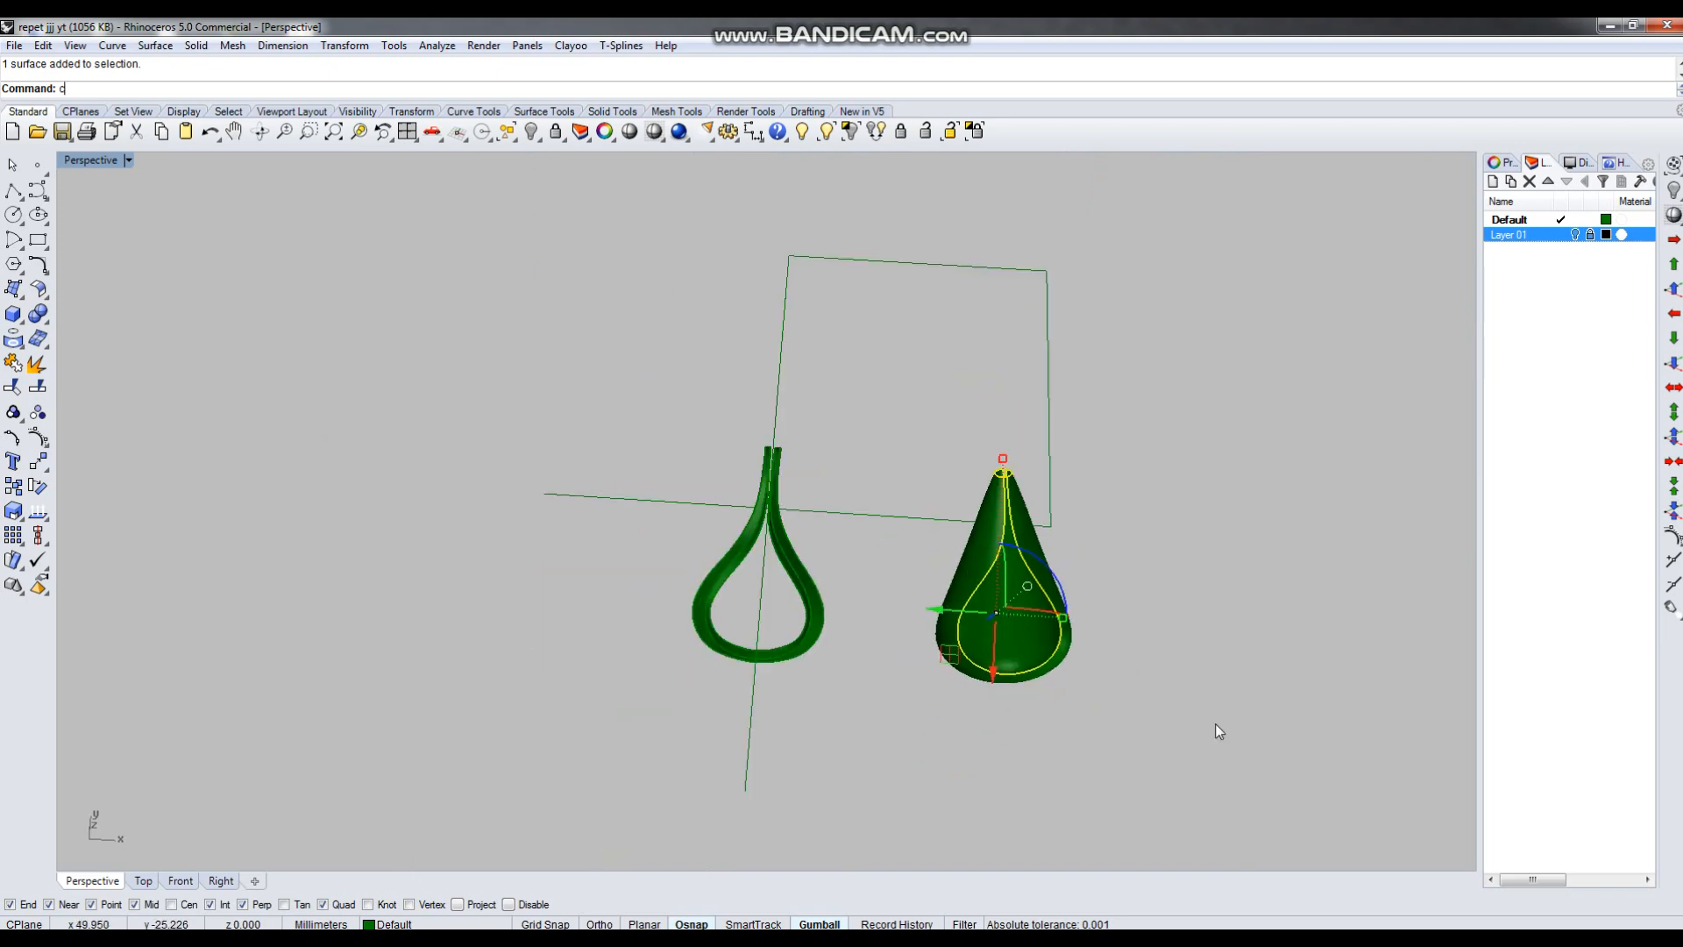
key(Return)
click(1233, 718)
key(Return)
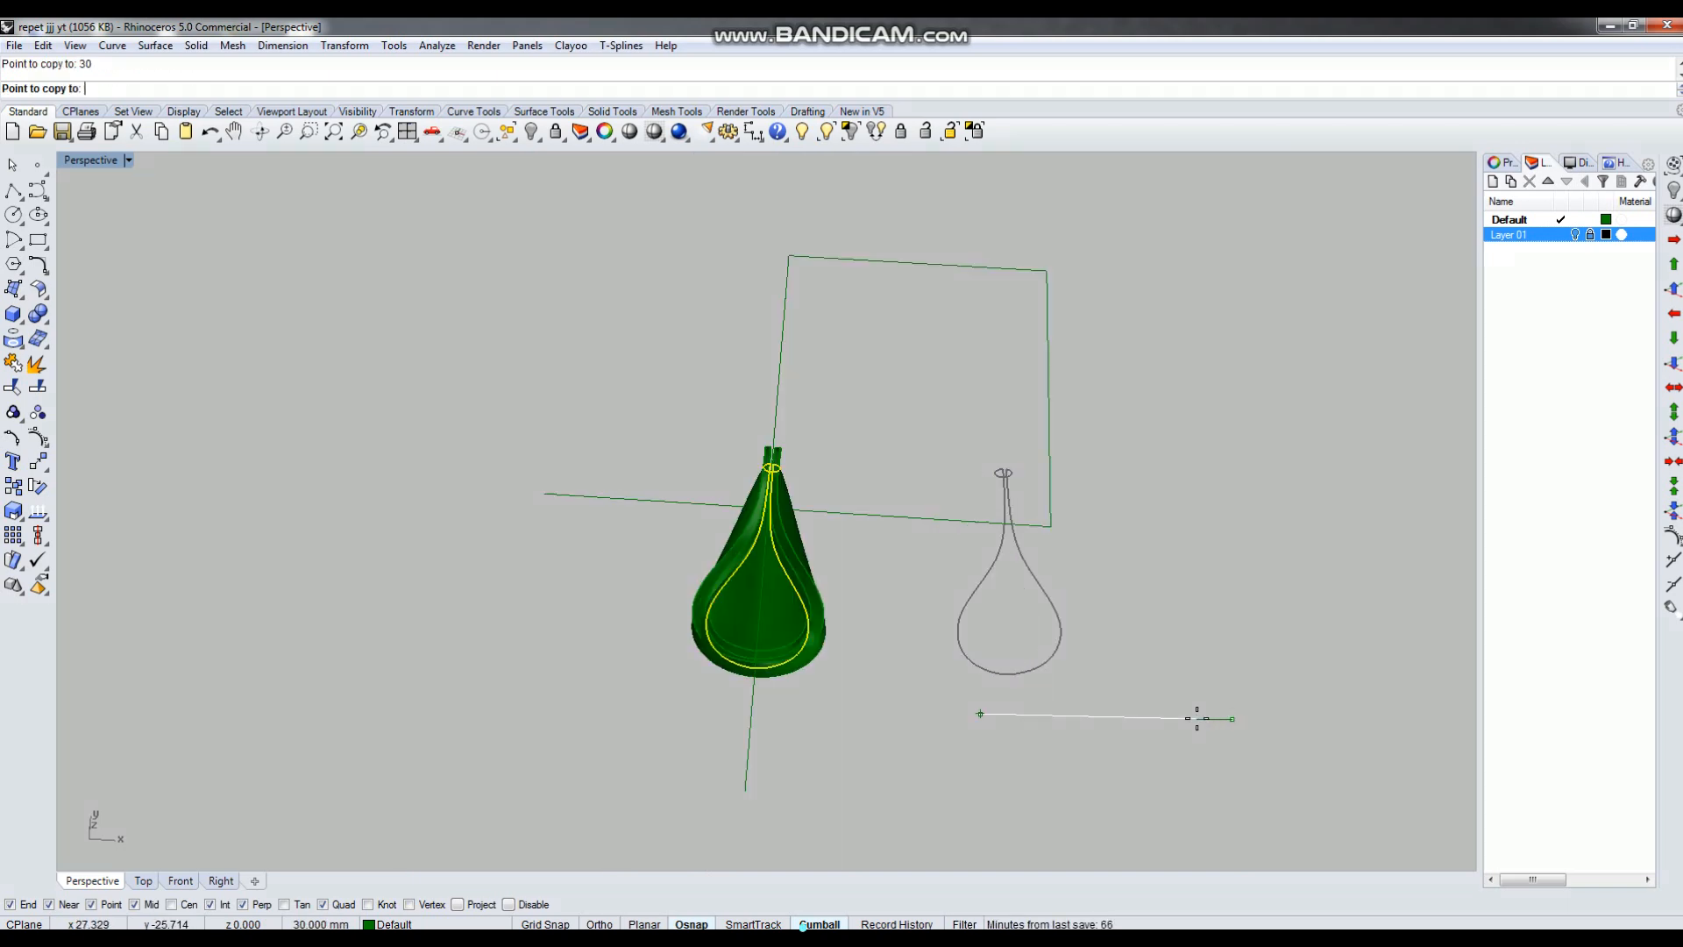
key(Return)
scroll(875, 624, up, 4)
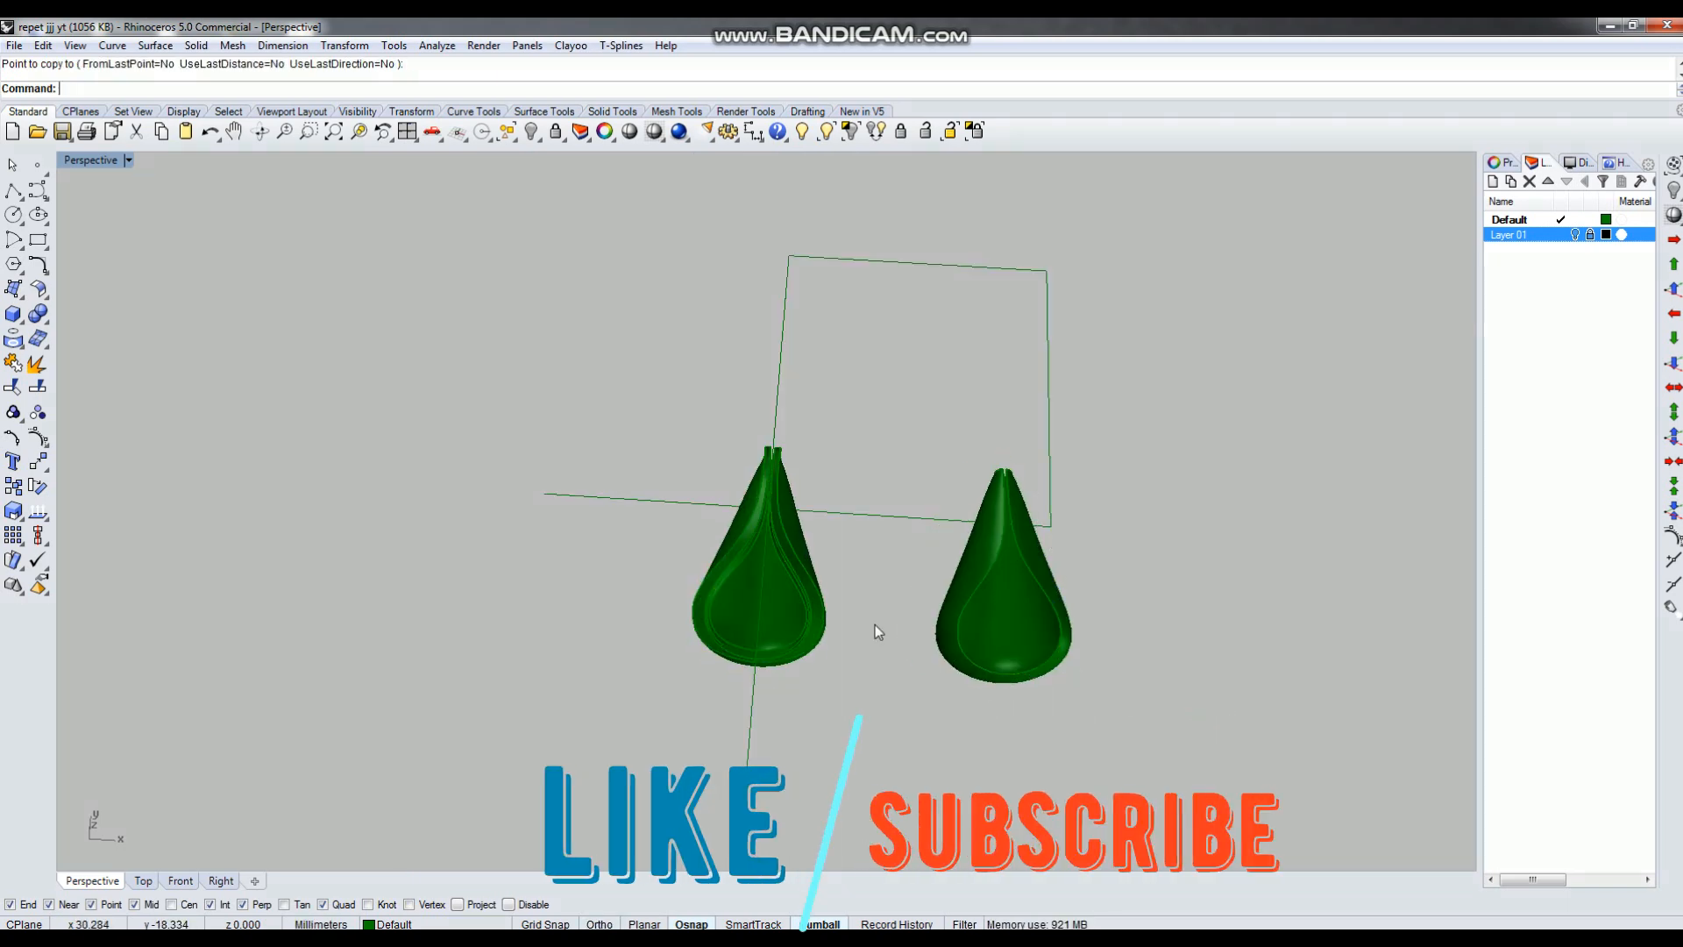
Delete the network surface copy that overlaps the teardrop-shaped strip.
right_drag(811, 627, 833, 500)
scroll(864, 624, up, 6)
right_drag(868, 629, 749, 719)
click(750, 718)
key(Delete)
Hide the remaining teardrop network surface and the teardrop-shaped strip.
right_drag(856, 639, 1152, 678)
click(1155, 685)
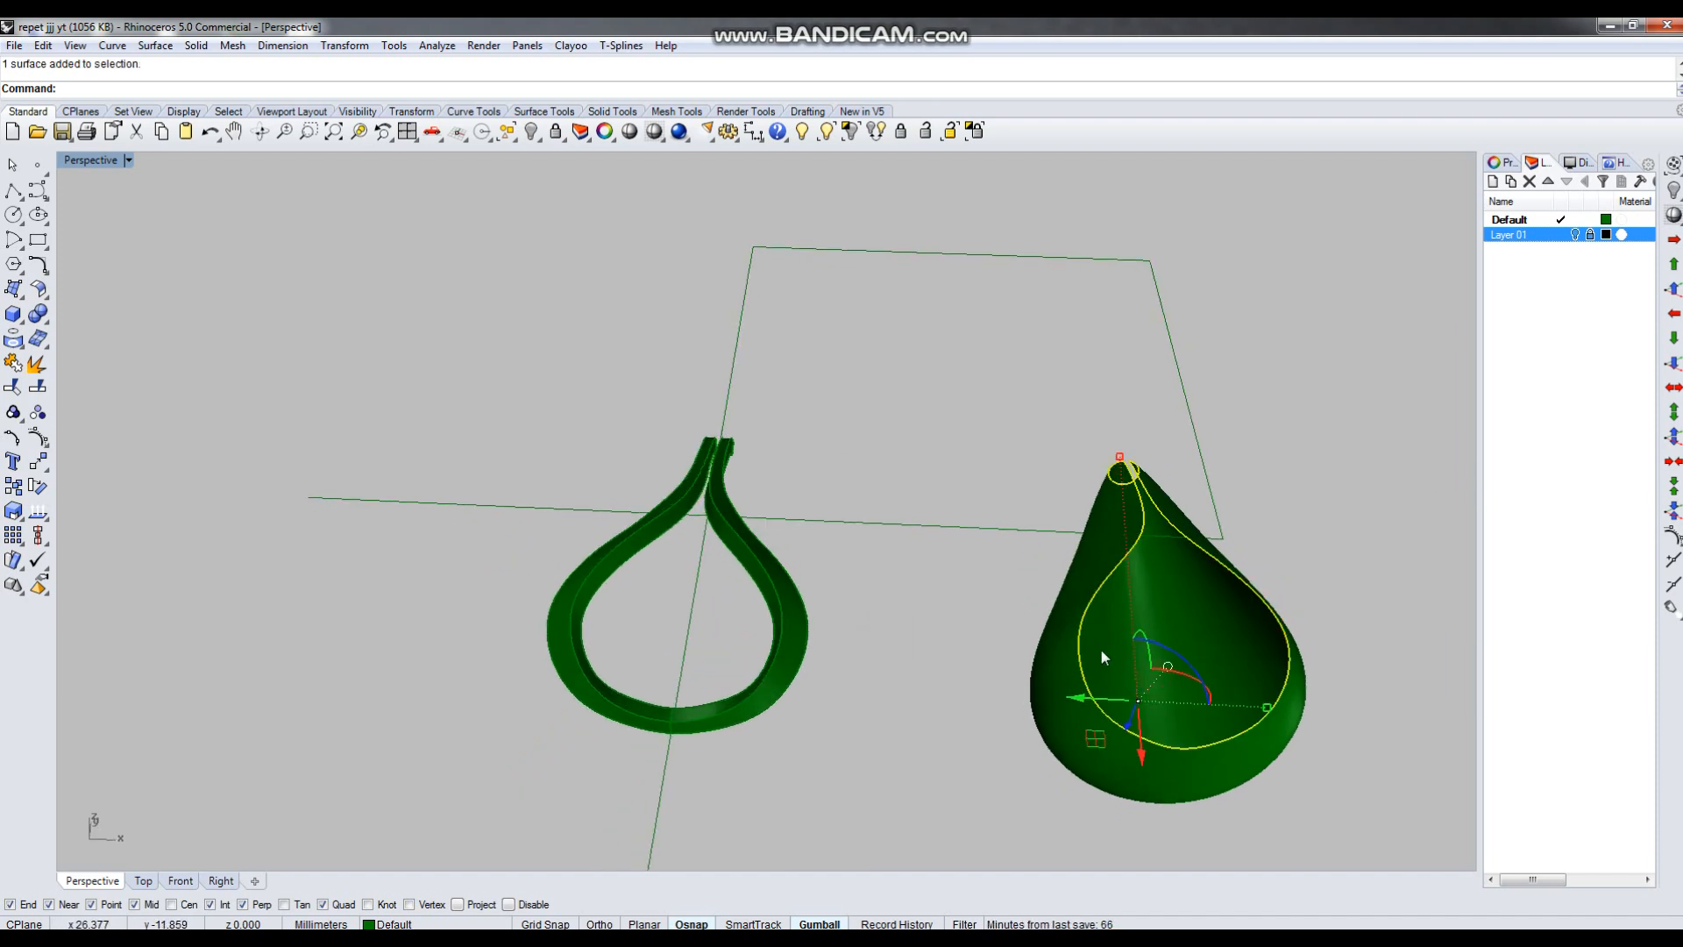
key(ctrl+h)
scroll(1081, 659, down, 3)
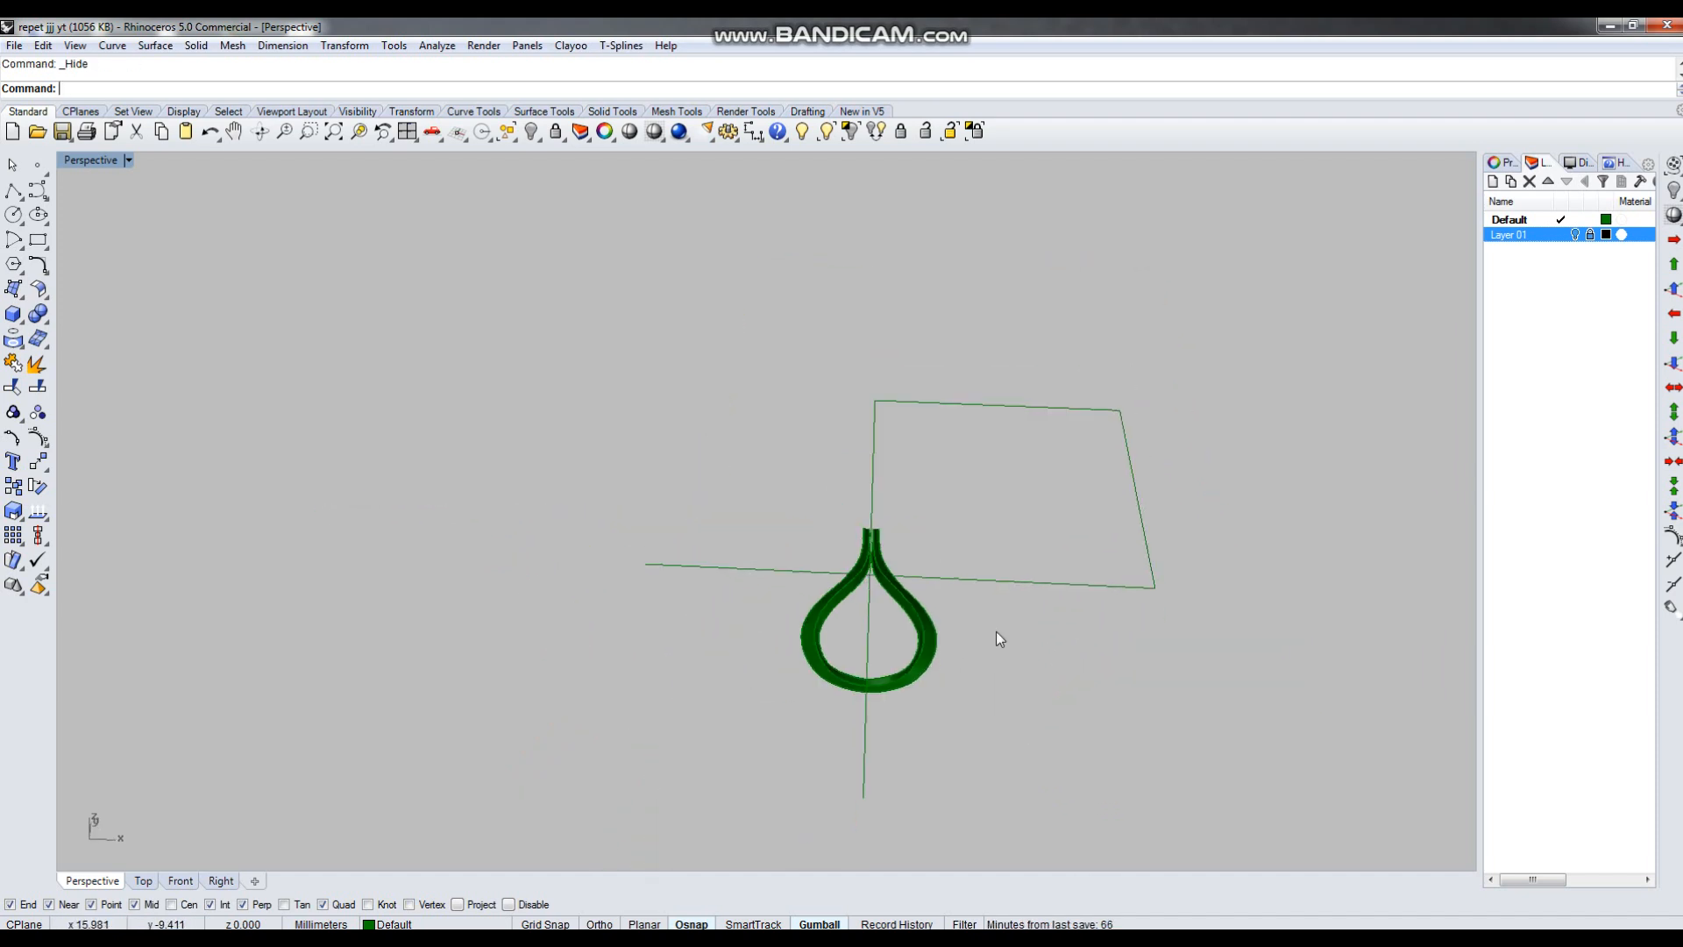
click(915, 655)
key(ctrl+h)
In the Top view, delete the horizontal and vertical axis lines next to the rectangular UV outline.
key(ctrl+F1)
scroll(787, 691, down, 14)
drag(860, 523, 796, 606)
scroll(796, 607, up, 4)
scroll(796, 606, up, 2)
click(1025, 630)
click(712, 752)
key(Delete)
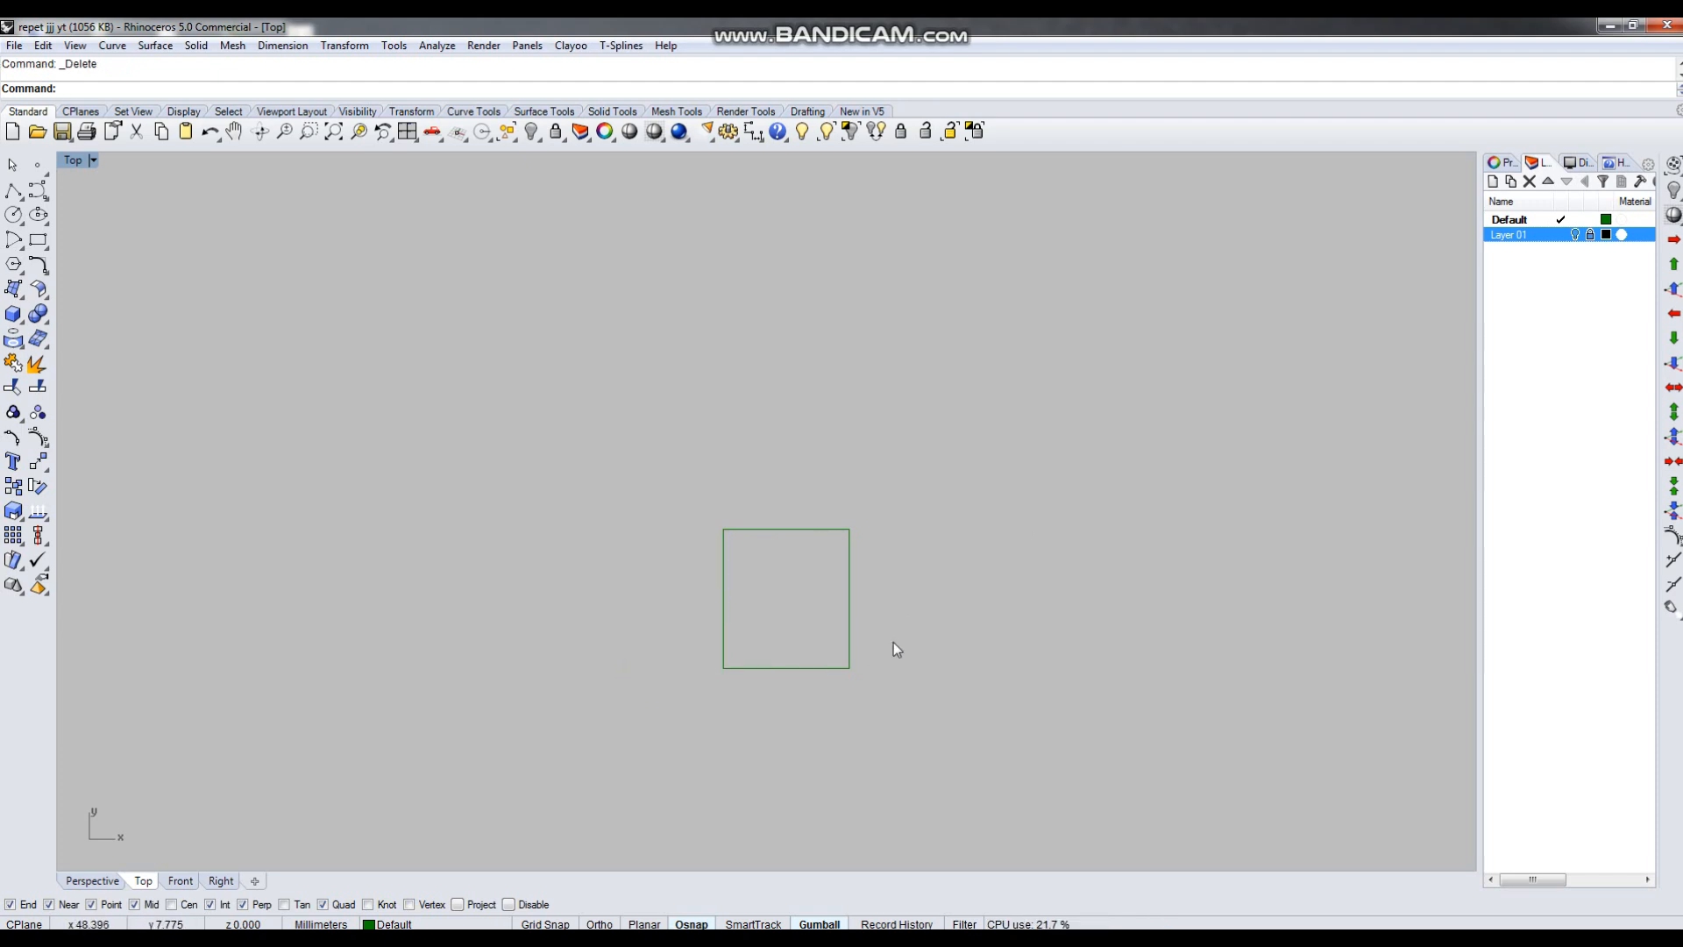
Show the reference picture on Layer 01 and draw a vertical centreline extending both ways from the origin through the pendant.
click(1573, 235)
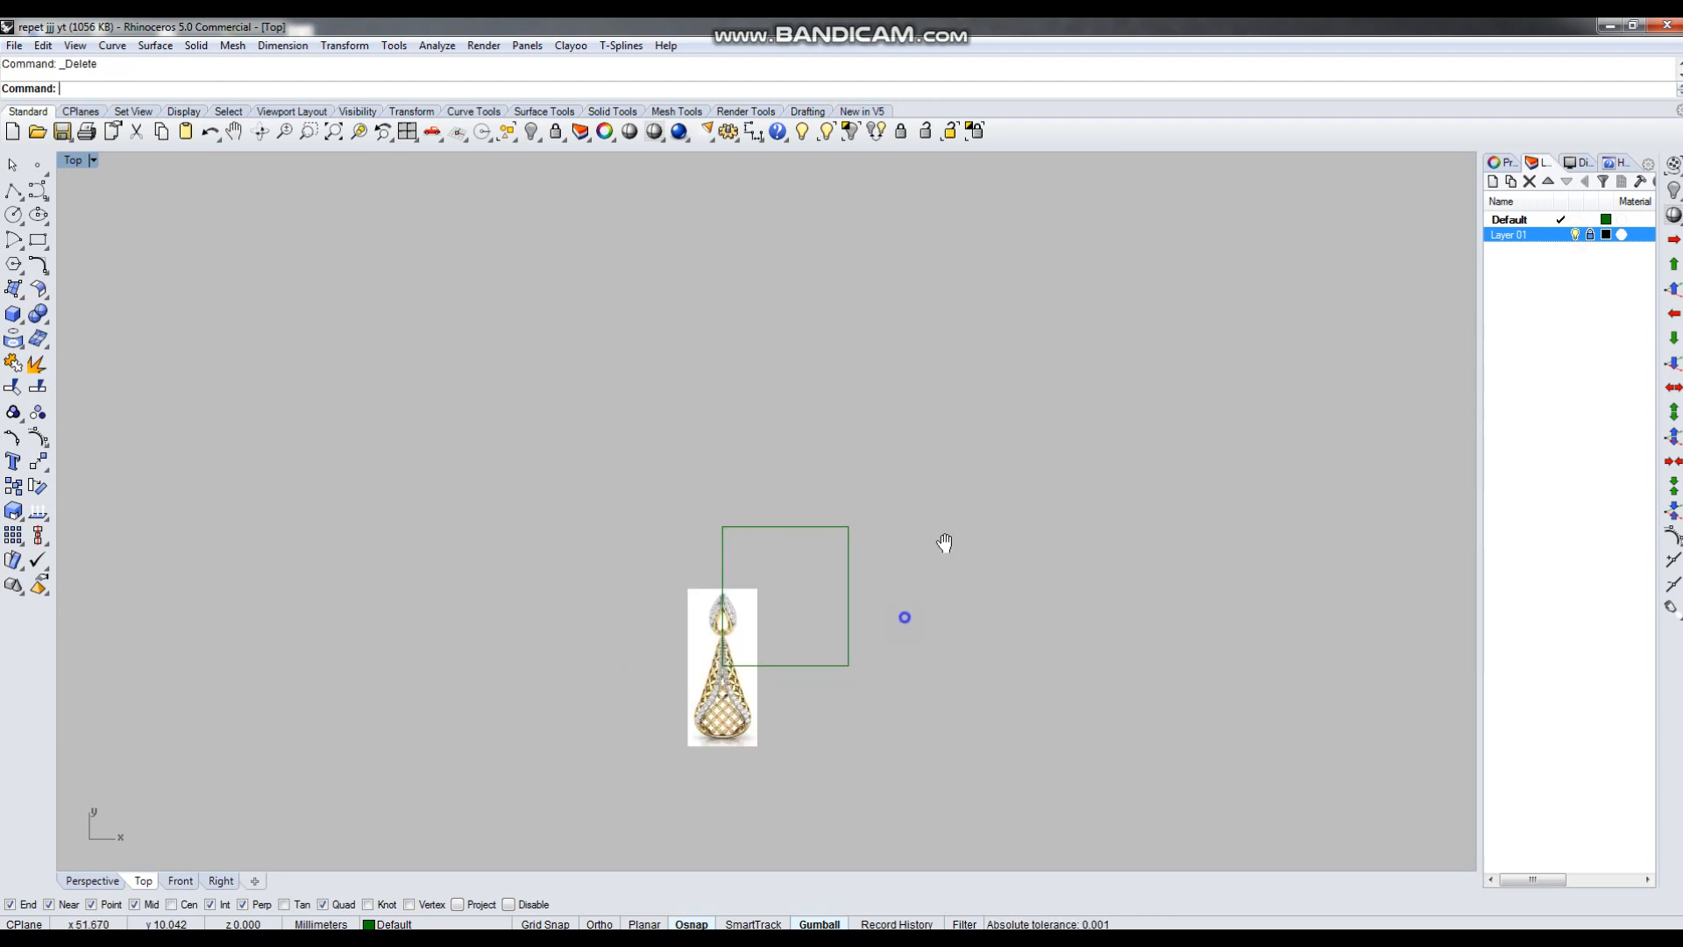
right_drag(943, 545, 999, 437)
scroll(756, 602, up, 4)
text(l)
key(Return)
text(0)
key(Return)
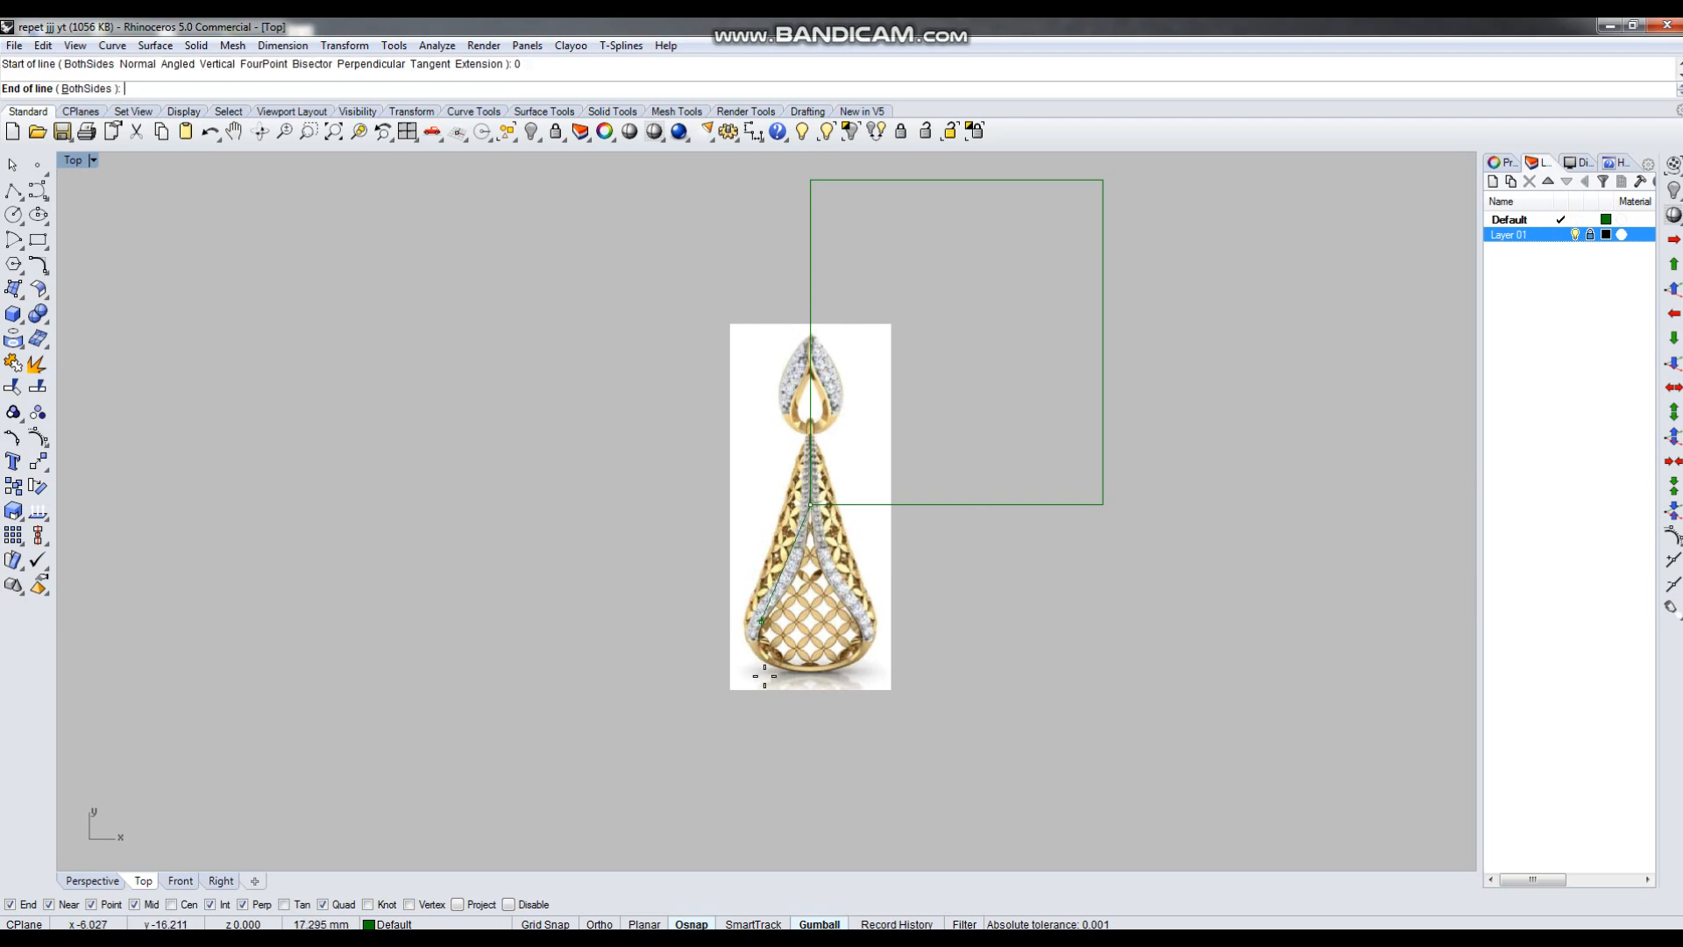
text(b)
key(Return)
shift+click(810, 803)
scroll(844, 661, up, 8)
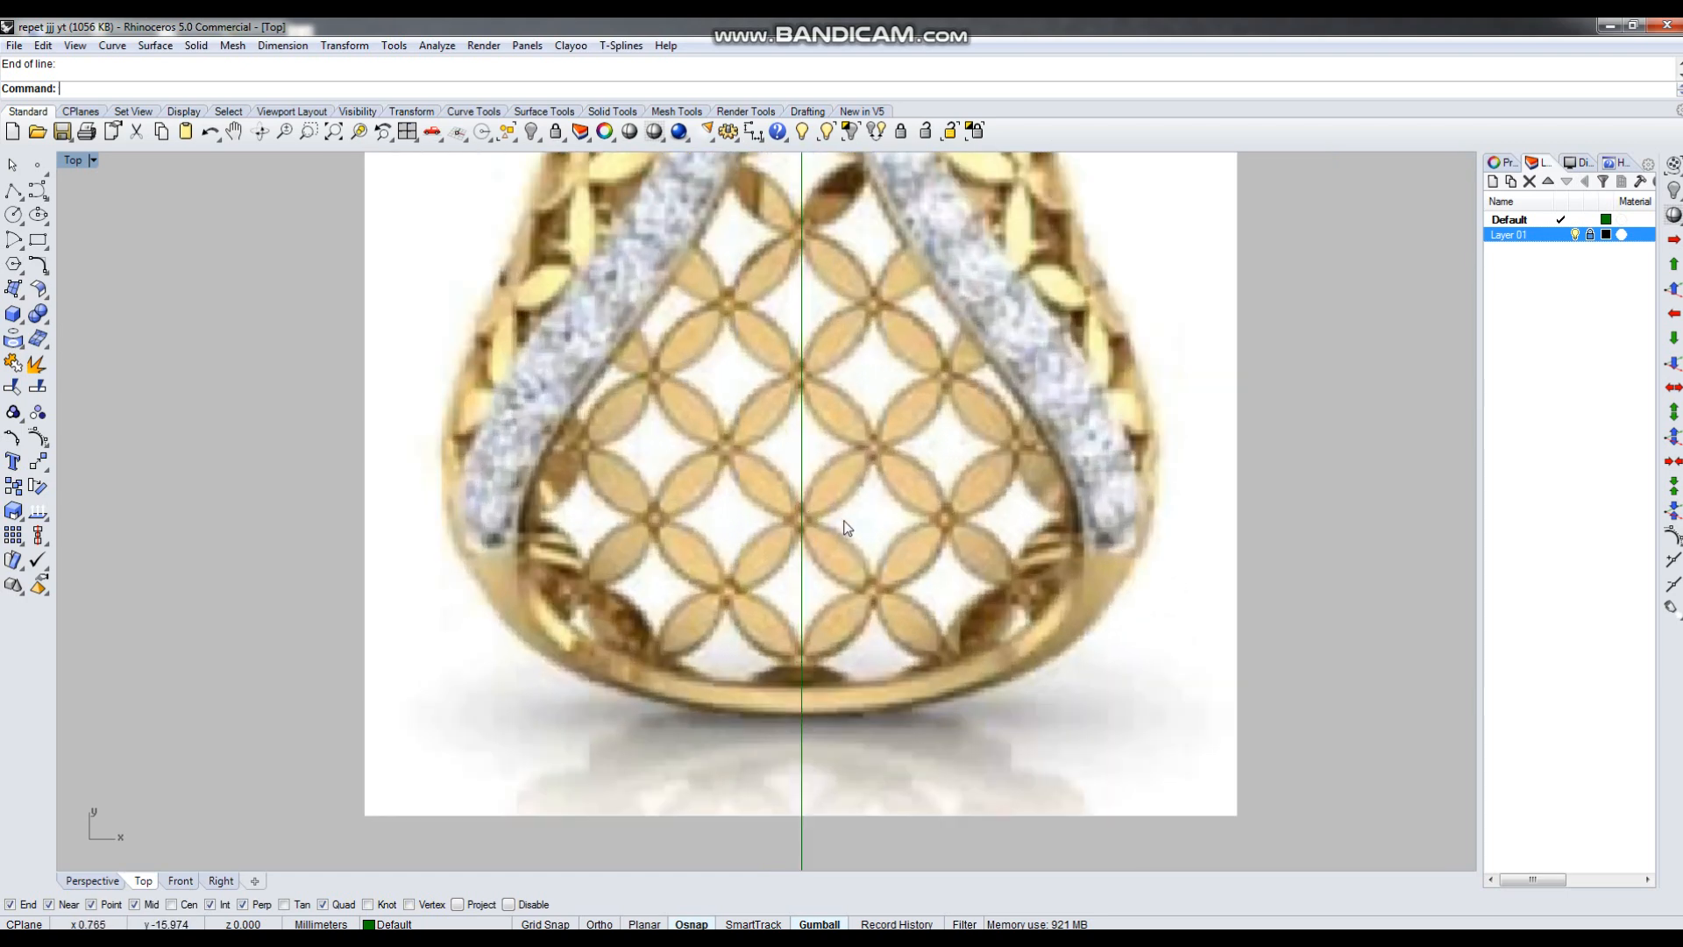
Draw a vertical line reaching 2.5 mm both ways from its midpoint, beside the centreline over the lattice.
scroll(887, 558, down, 3)
scroll(918, 533, up, 5)
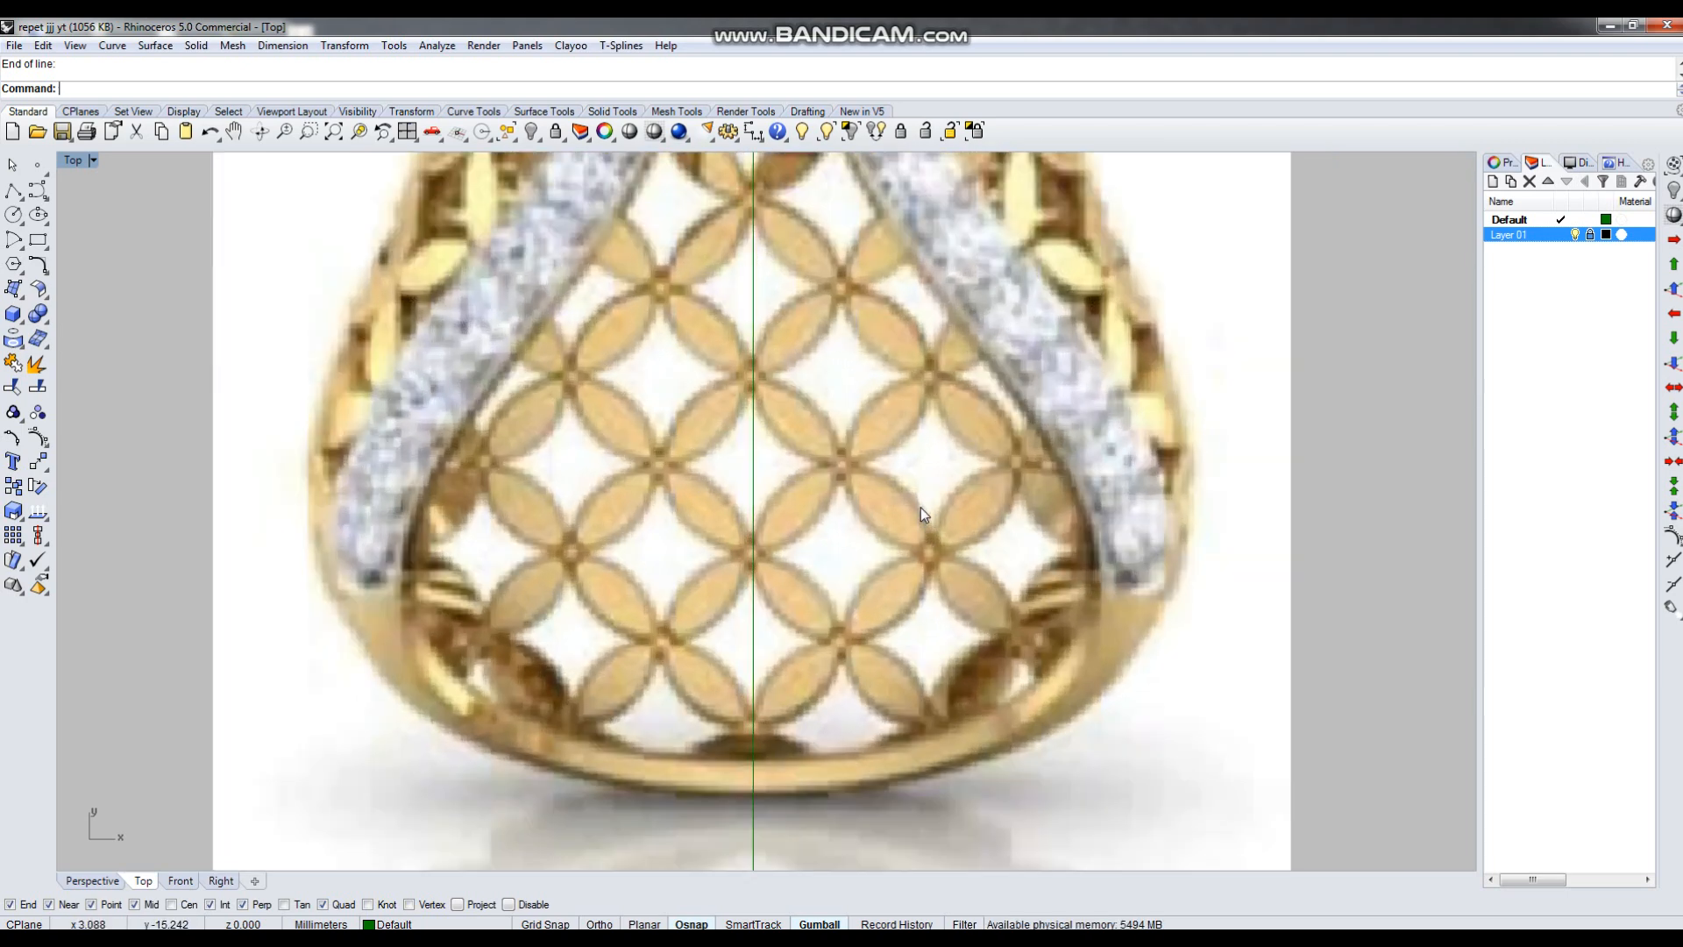
key(Return)
click(945, 500)
text(b)
key(Return)
key(Return)
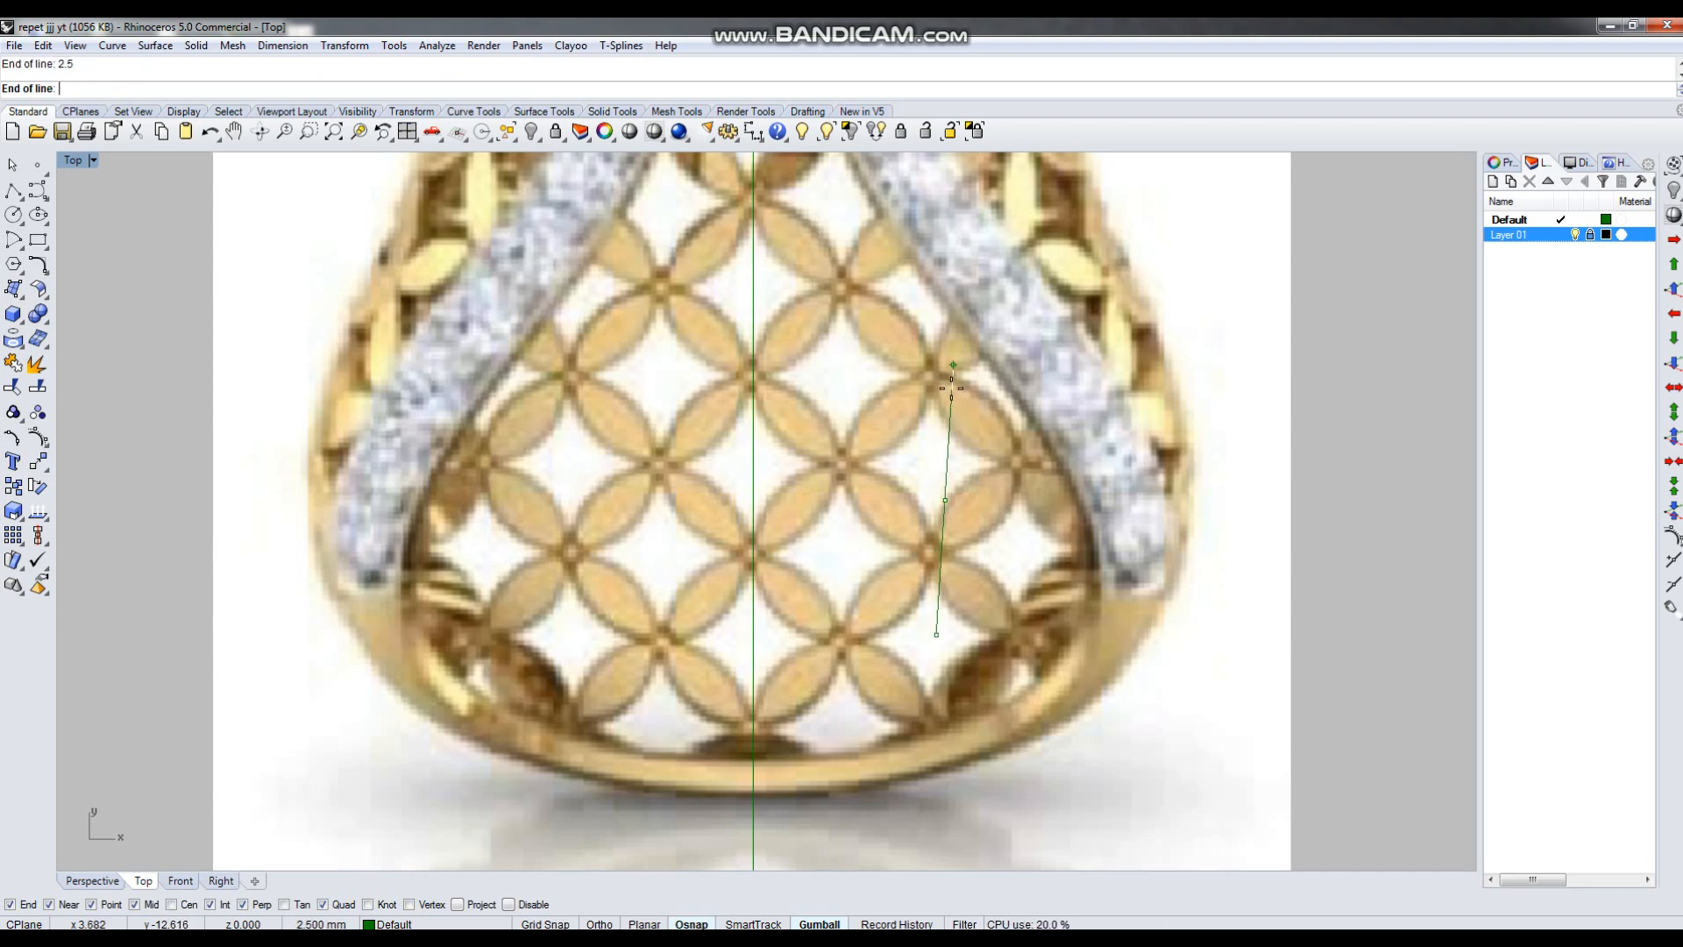
click(947, 385)
Draw a 2.5 mm horizontal line centred on the short vertical line's midpoint.
key(Return)
click(944, 497)
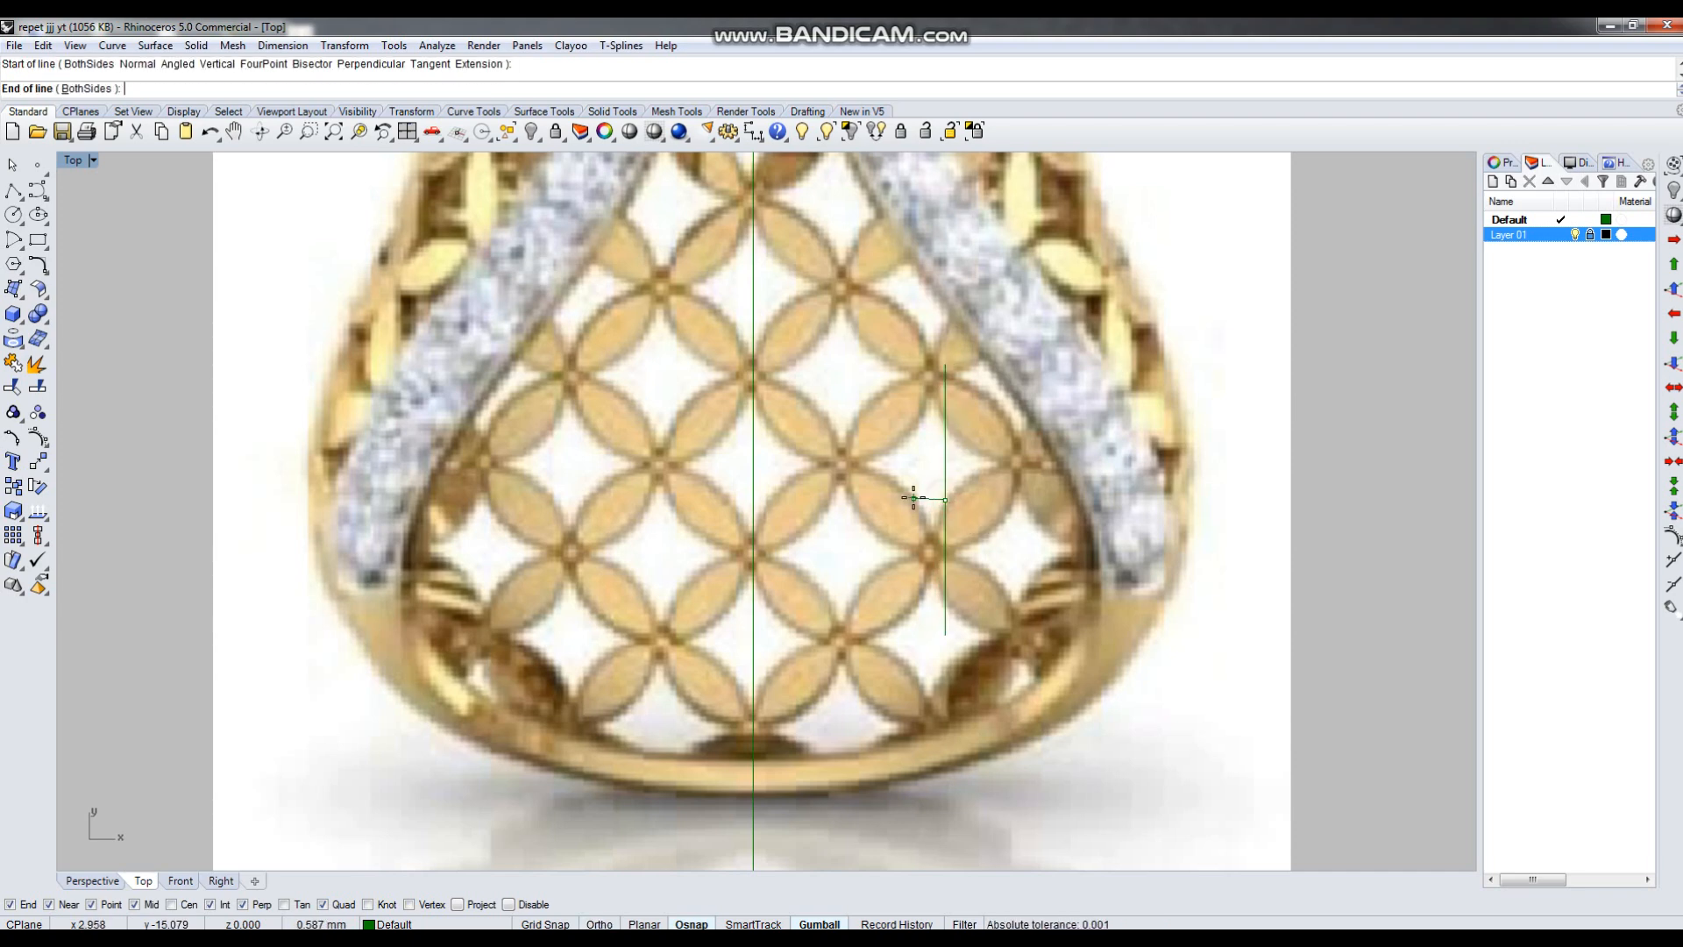
text(b)
key(Return)
text(2.5)
key(Return)
click(877, 498)
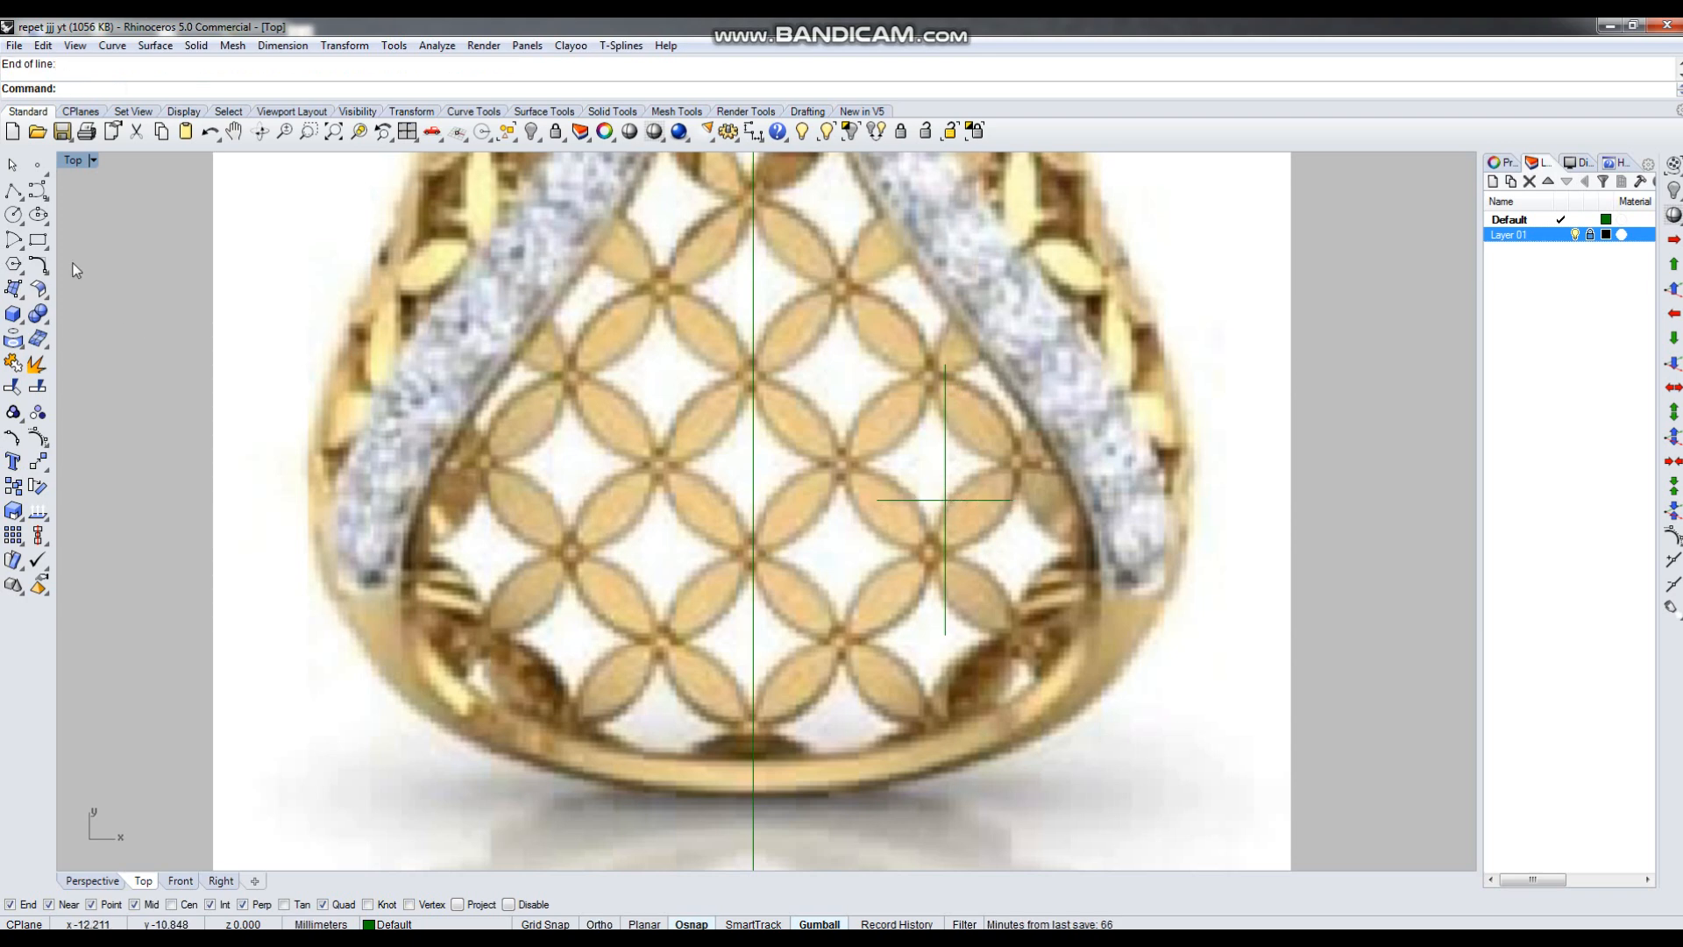
Draw an arc between the short vertical line's two ends, passing through the horizontal line's right end.
click(14, 239)
click(166, 88)
click(943, 632)
click(945, 366)
click(1014, 500)
Mirror the arc about the short vertical line and join both arcs into one closed leaf outline.
click(1000, 438)
text(mi)
key(Return)
click(945, 473)
click(945, 366)
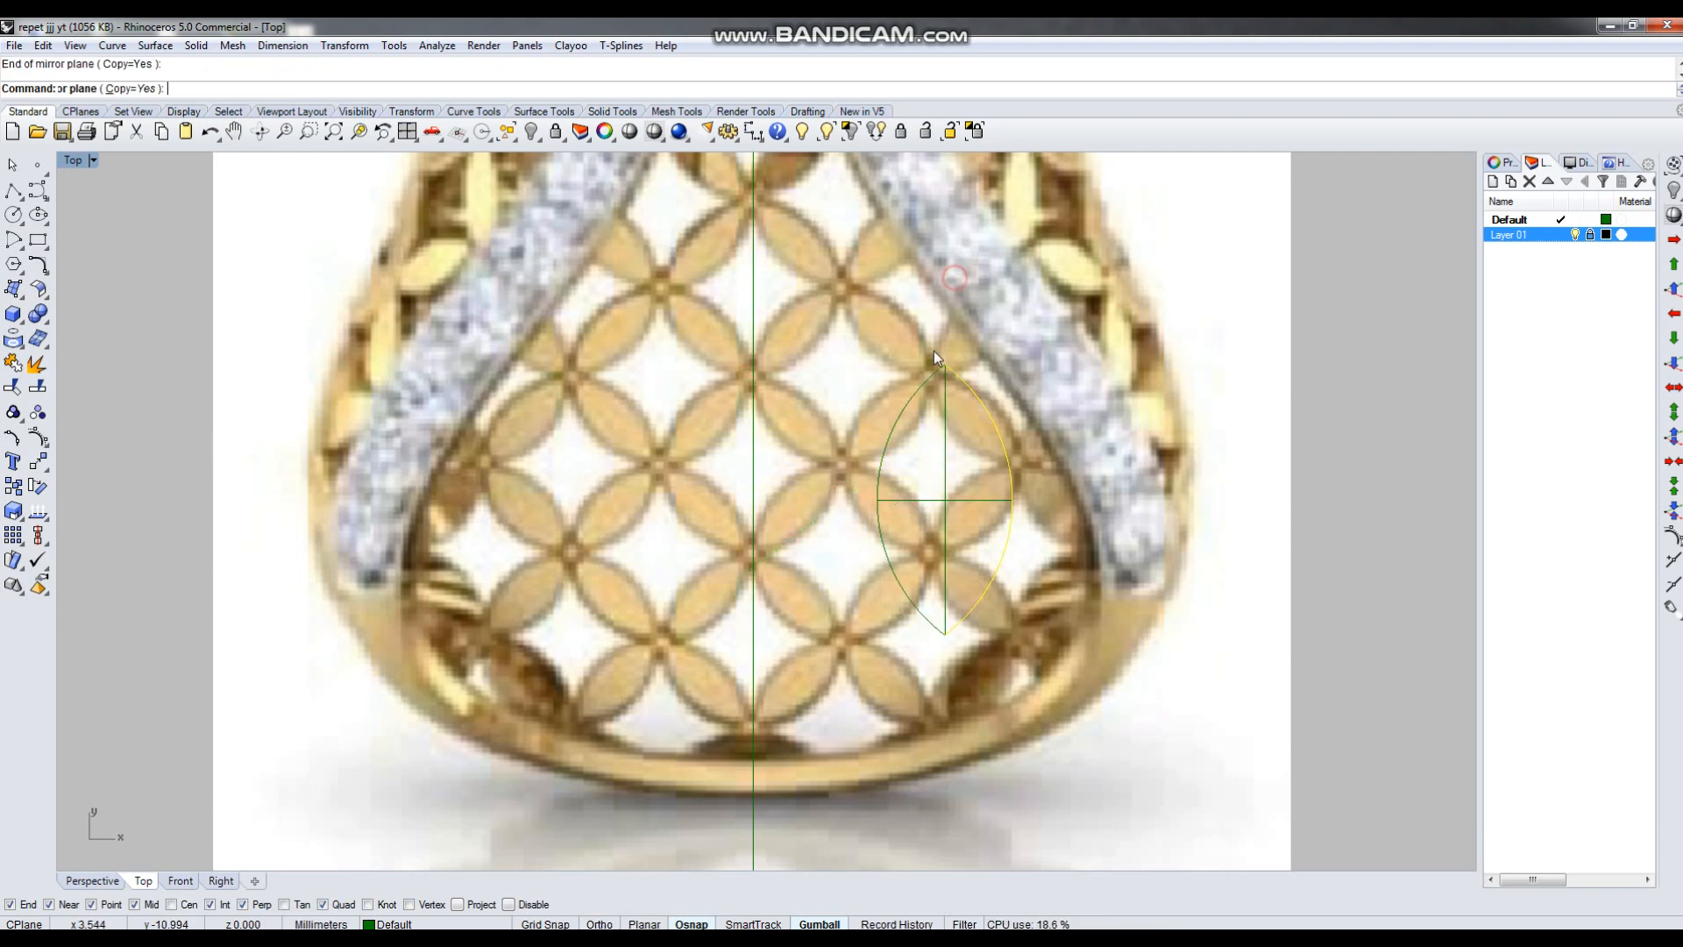
click(903, 482)
text(j)
key(Return)
key(Escape)
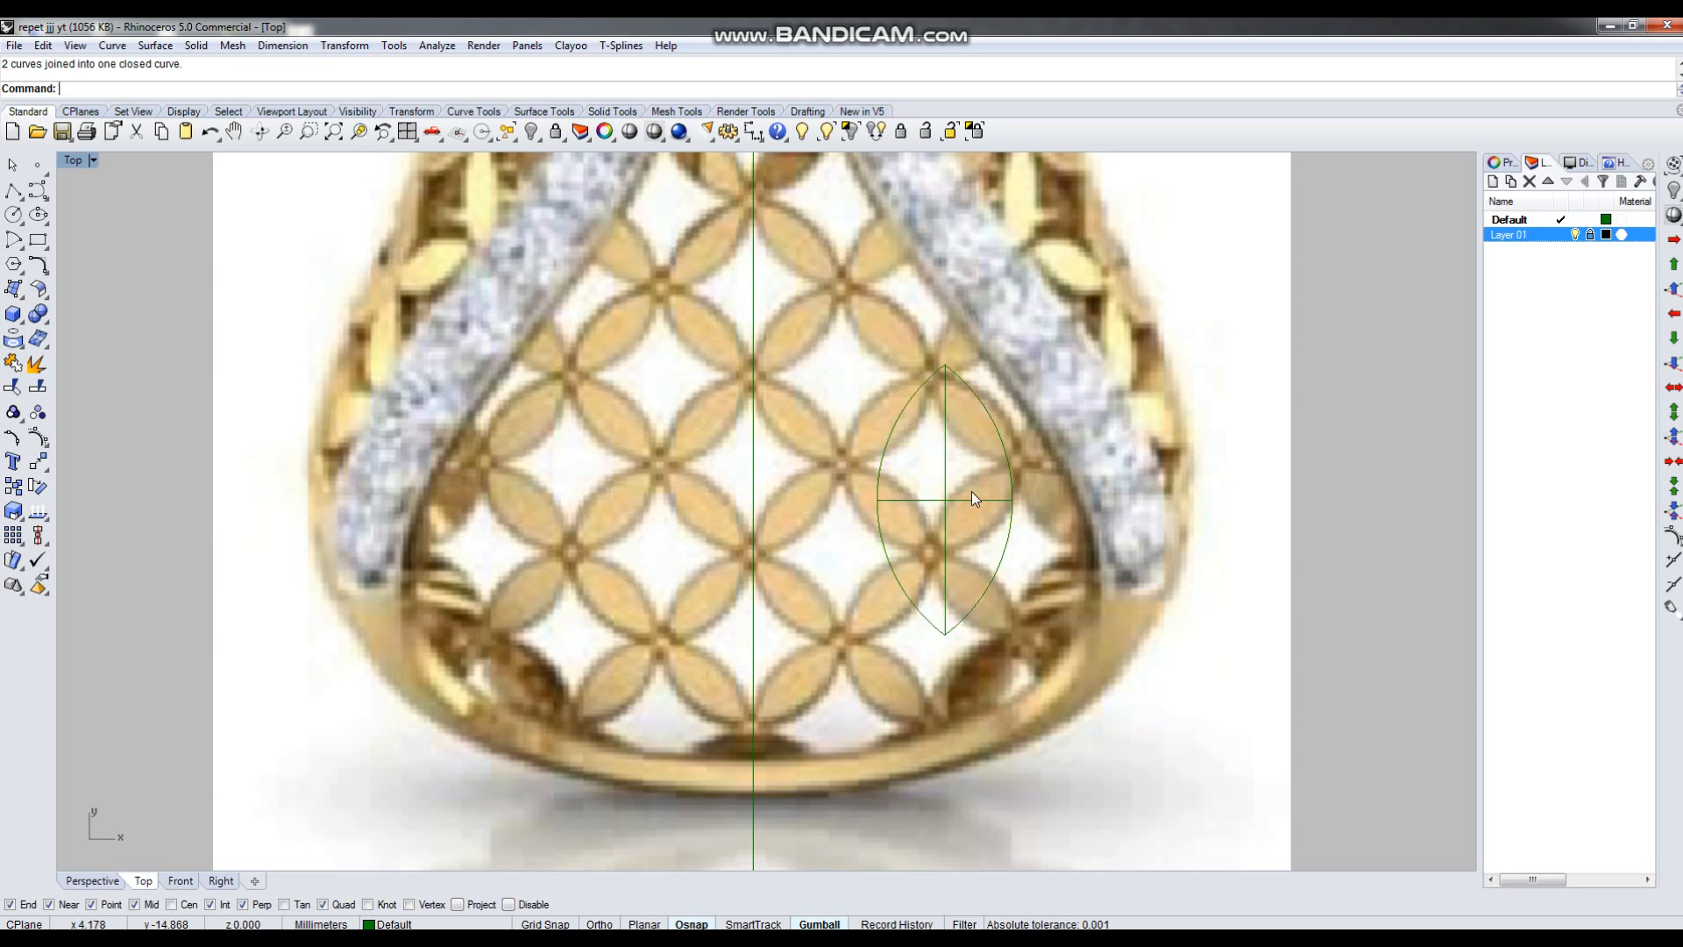
Draw a circle of 0.7 mm diameter on the centreline at a lattice junction of the reference picture.
drag(932, 519, 952, 512)
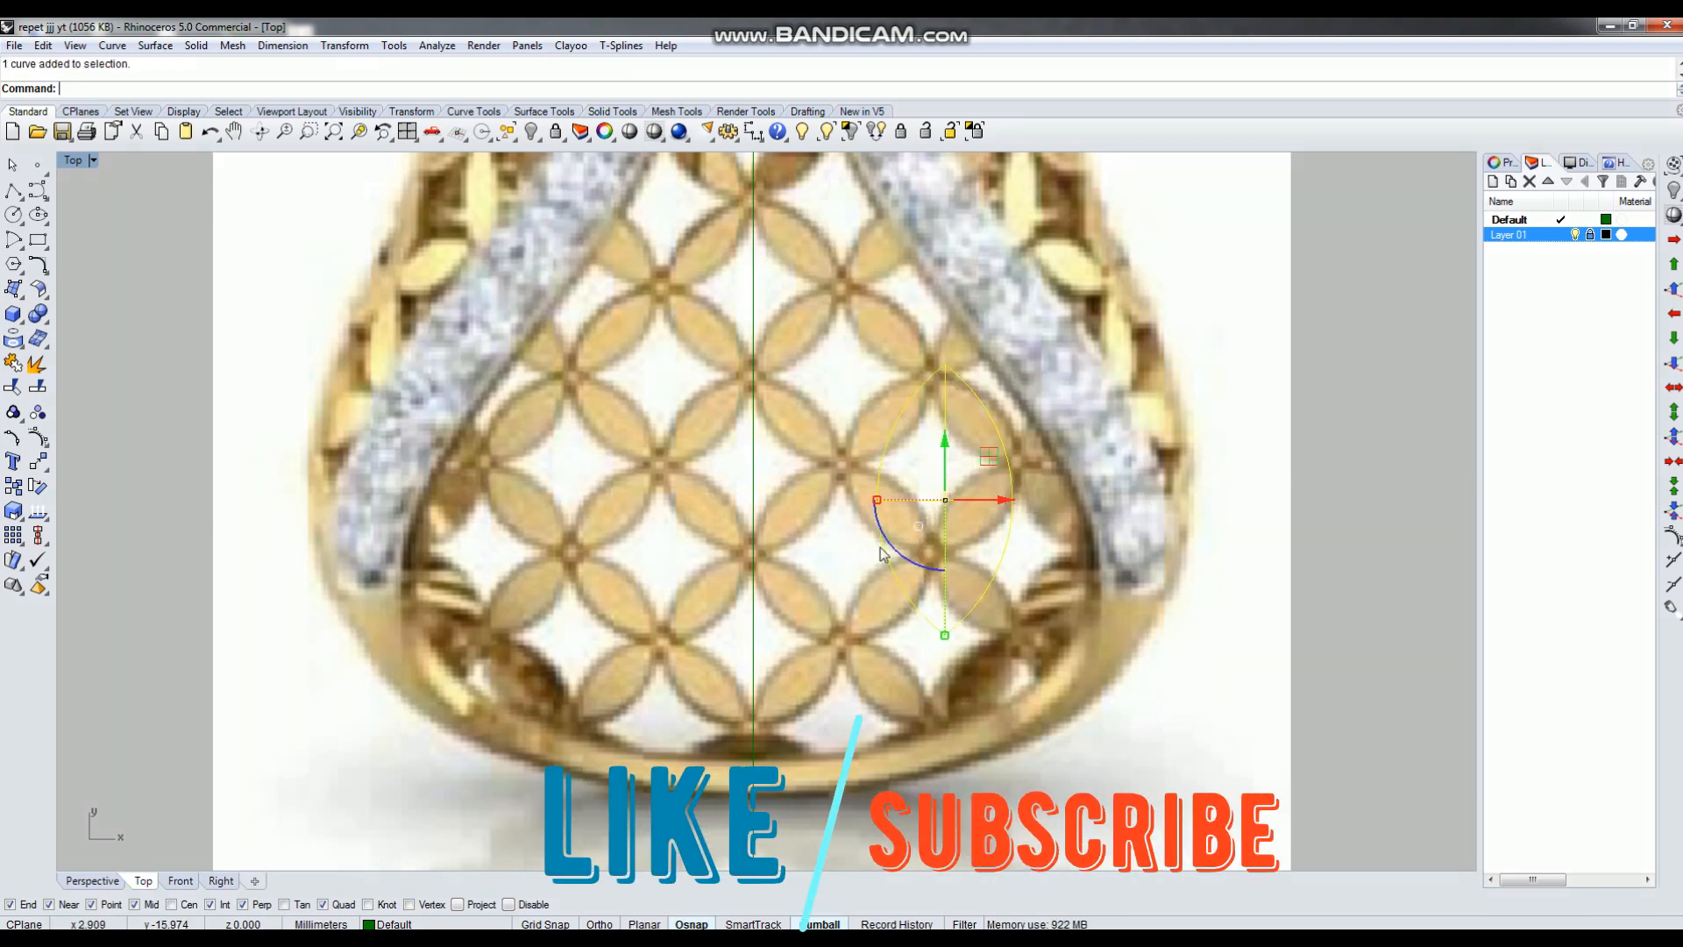
click(841, 582)
key(Return)
scroll(722, 552, up, 3)
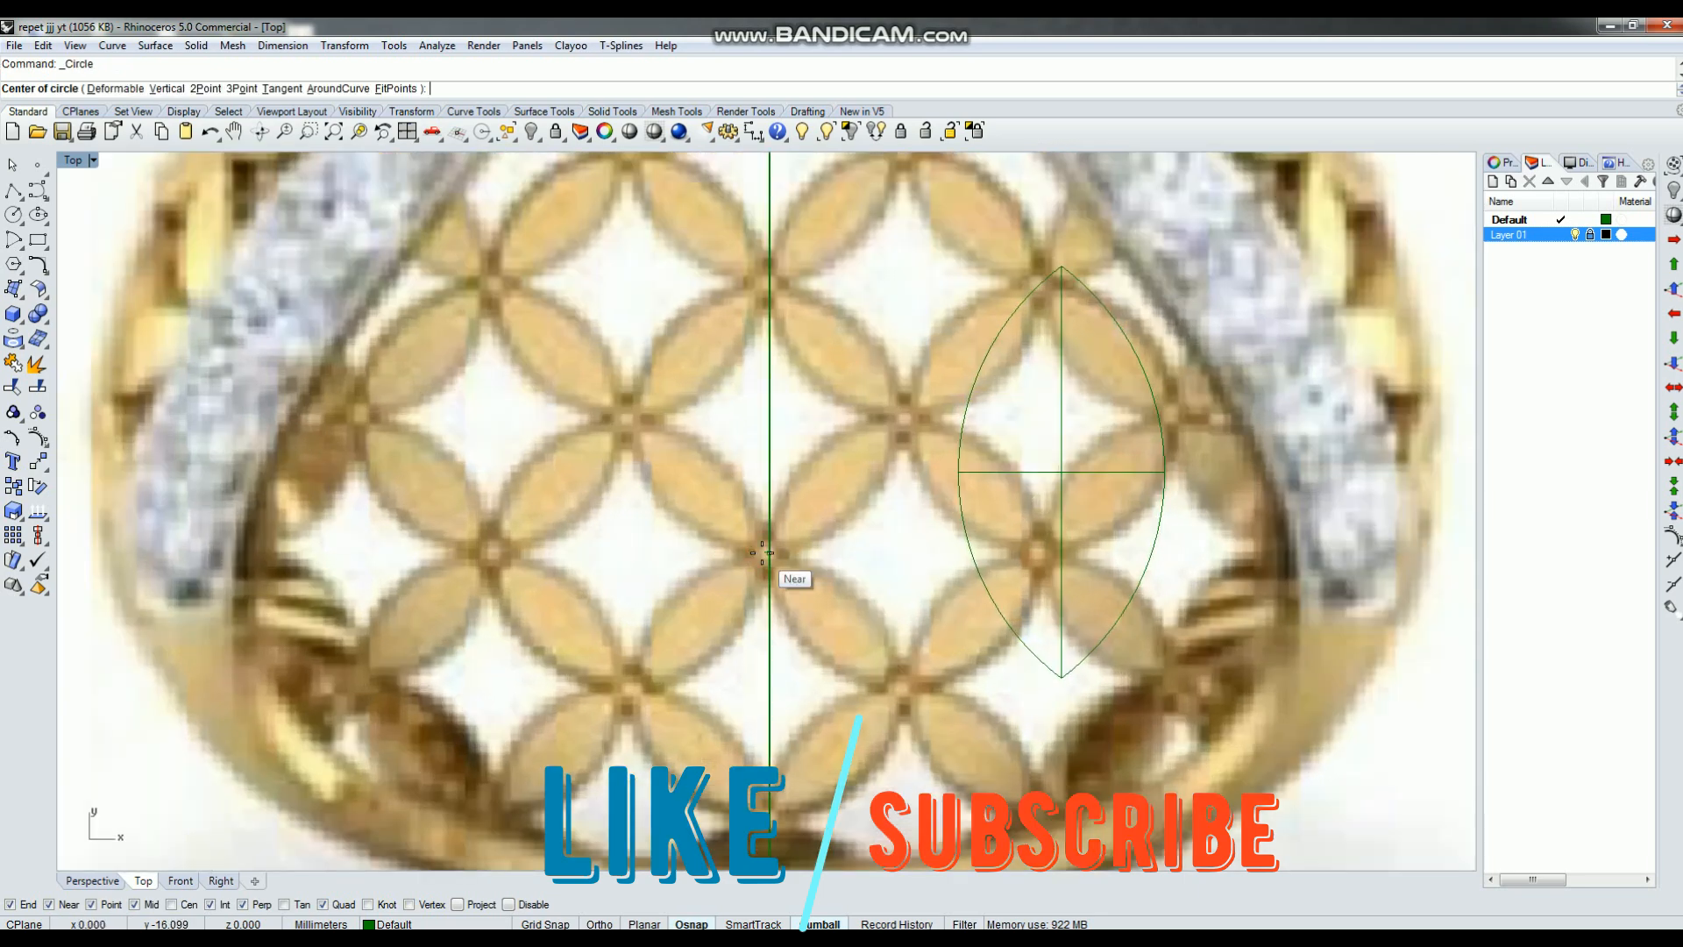
click(769, 553)
text(.7)
key(Return)
scroll(782, 523, down, 2)
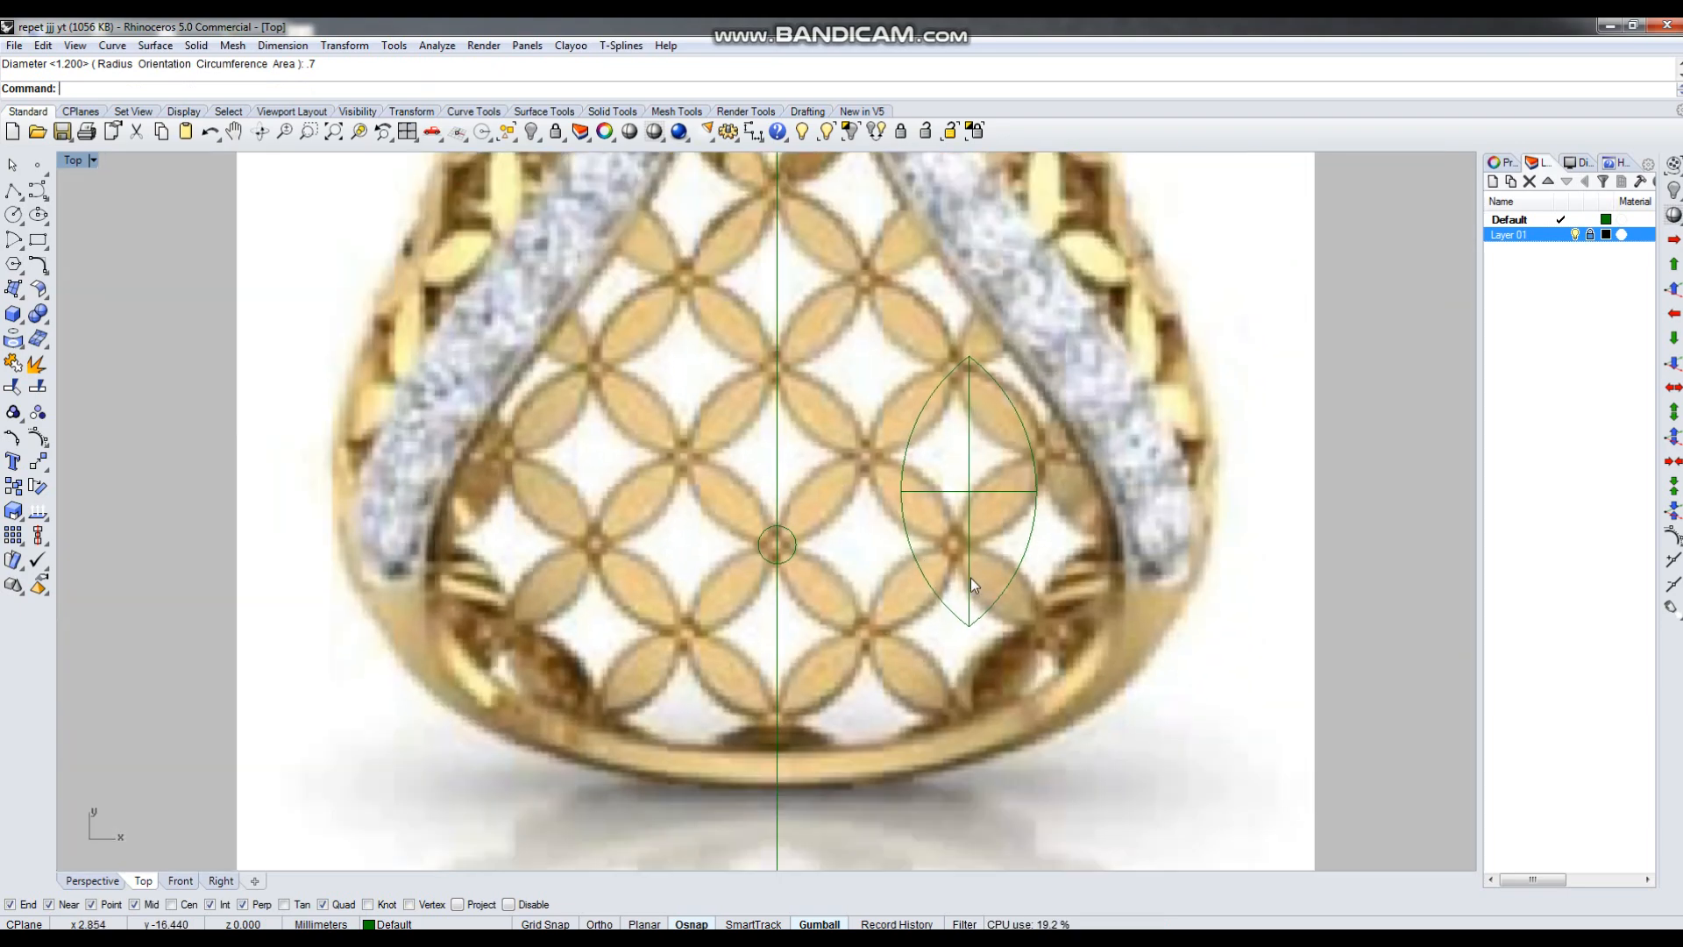
Move the leaf outline and its cross lines so the upper tip meets the bottom of the circle.
drag(1102, 429, 908, 548)
text(move)
key(Return)
click(969, 358)
scroll(785, 587, up, 2)
click(764, 544)
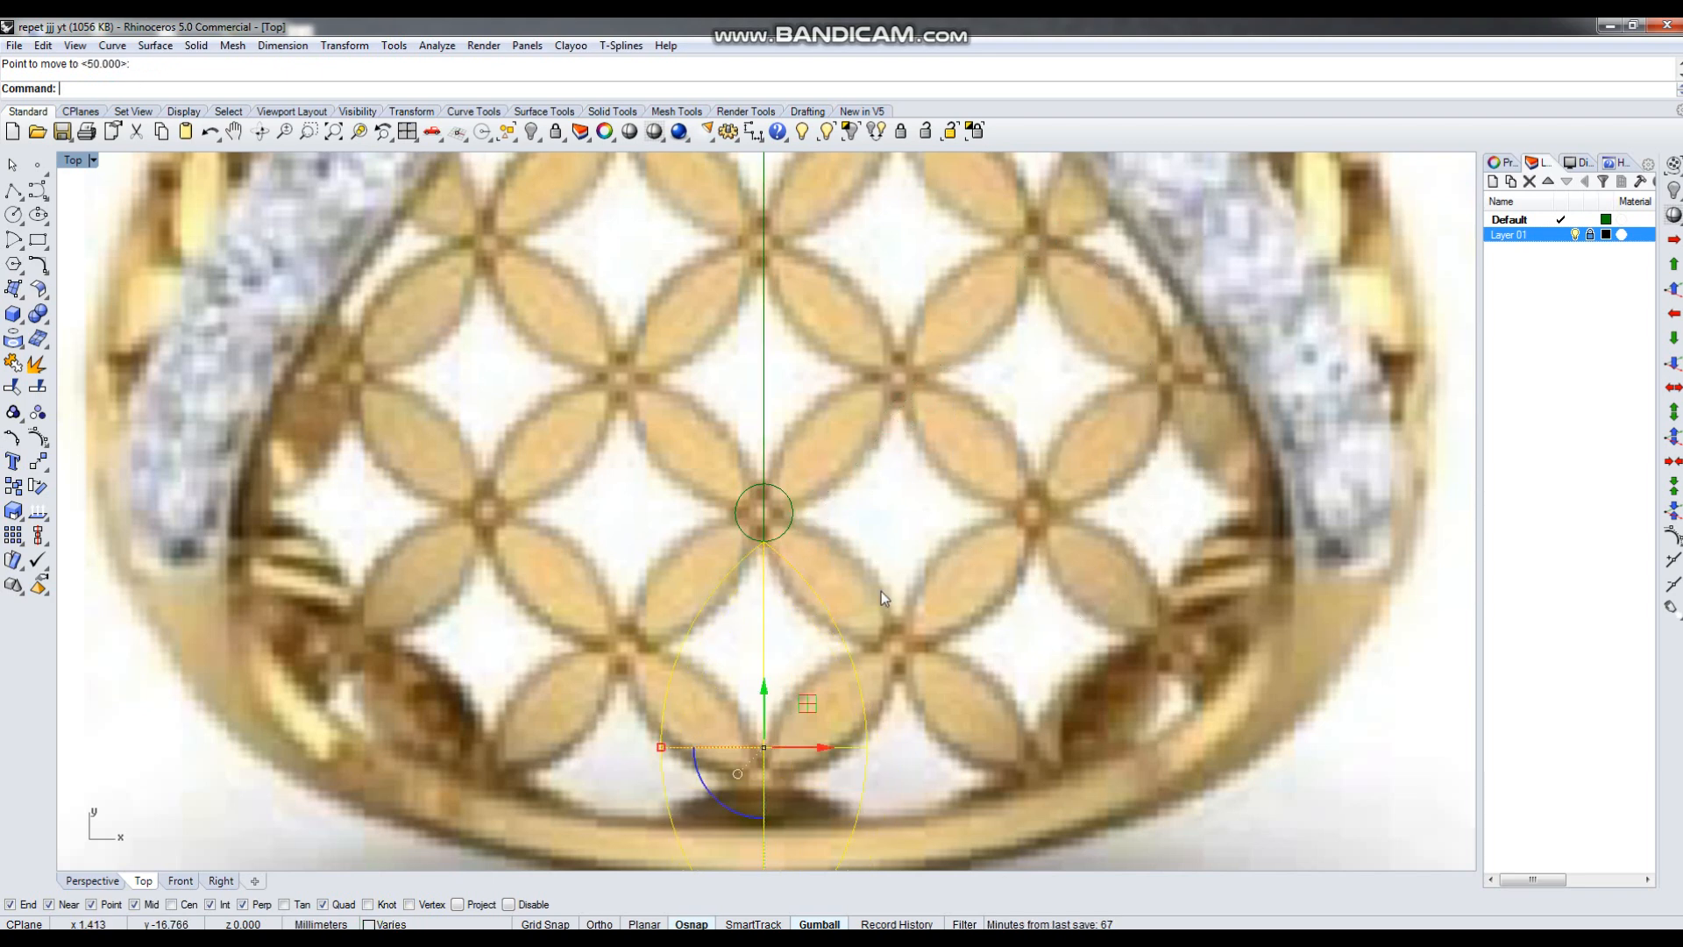
Scale the leaf and its cross lines down uniformly to petal size and move them up to just below the circle.
scroll(881, 596, down, 2)
scroll(730, 611, up, 2)
shift+drag(710, 608, 772, 601)
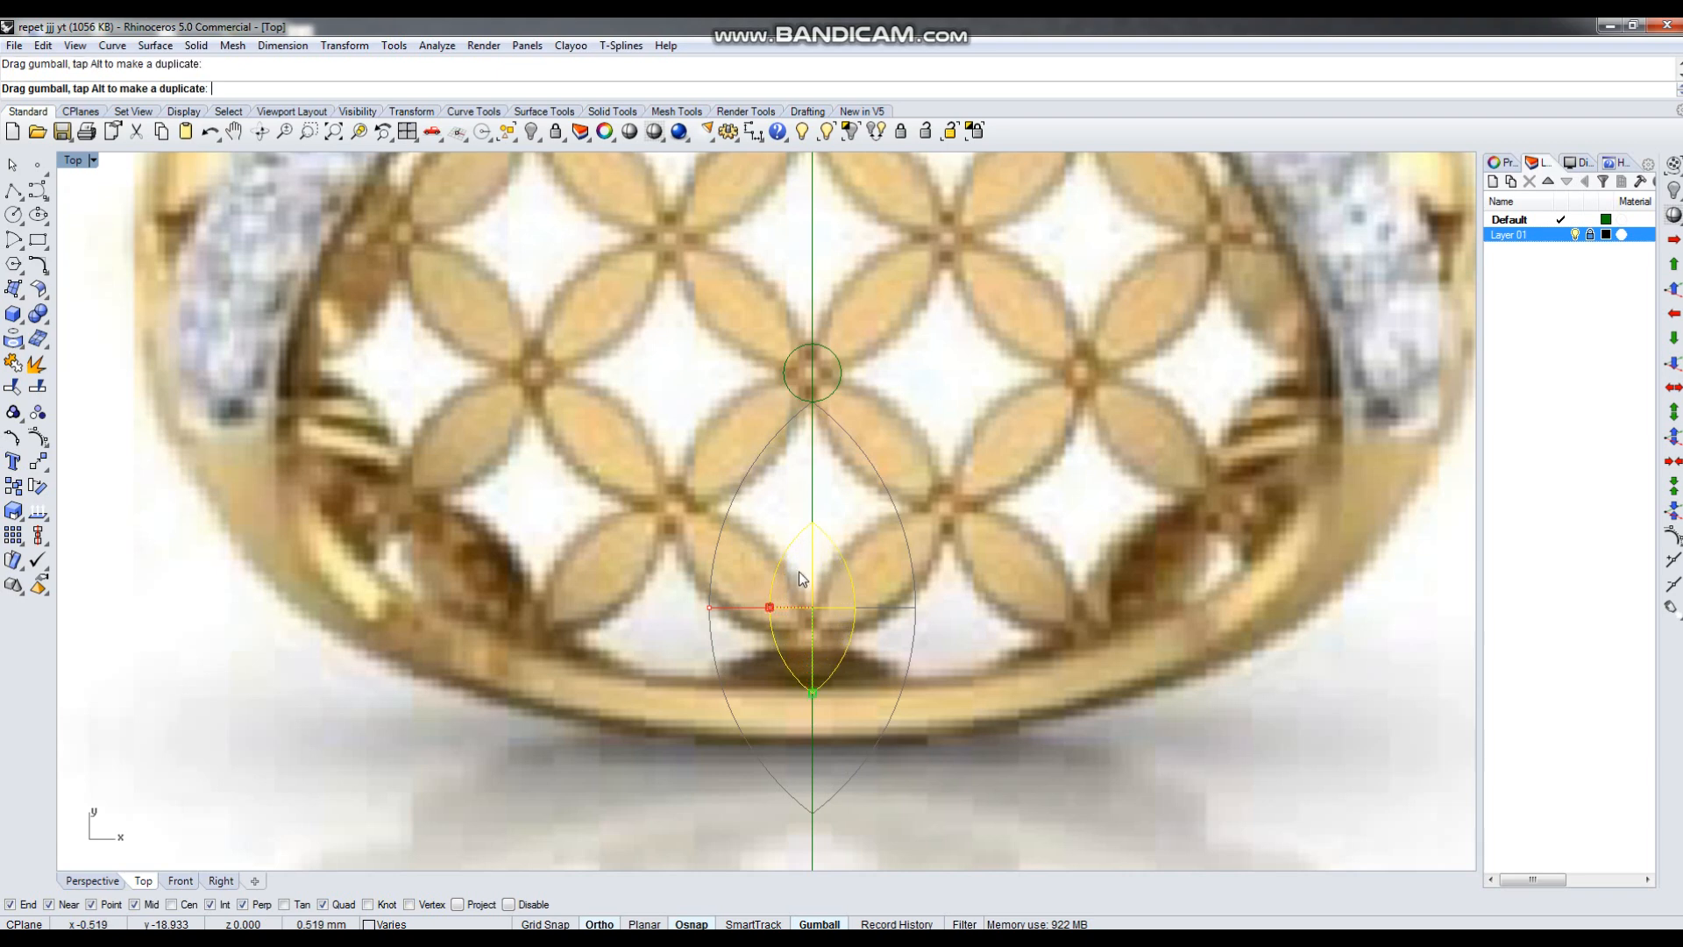
drag(829, 447, 830, 426)
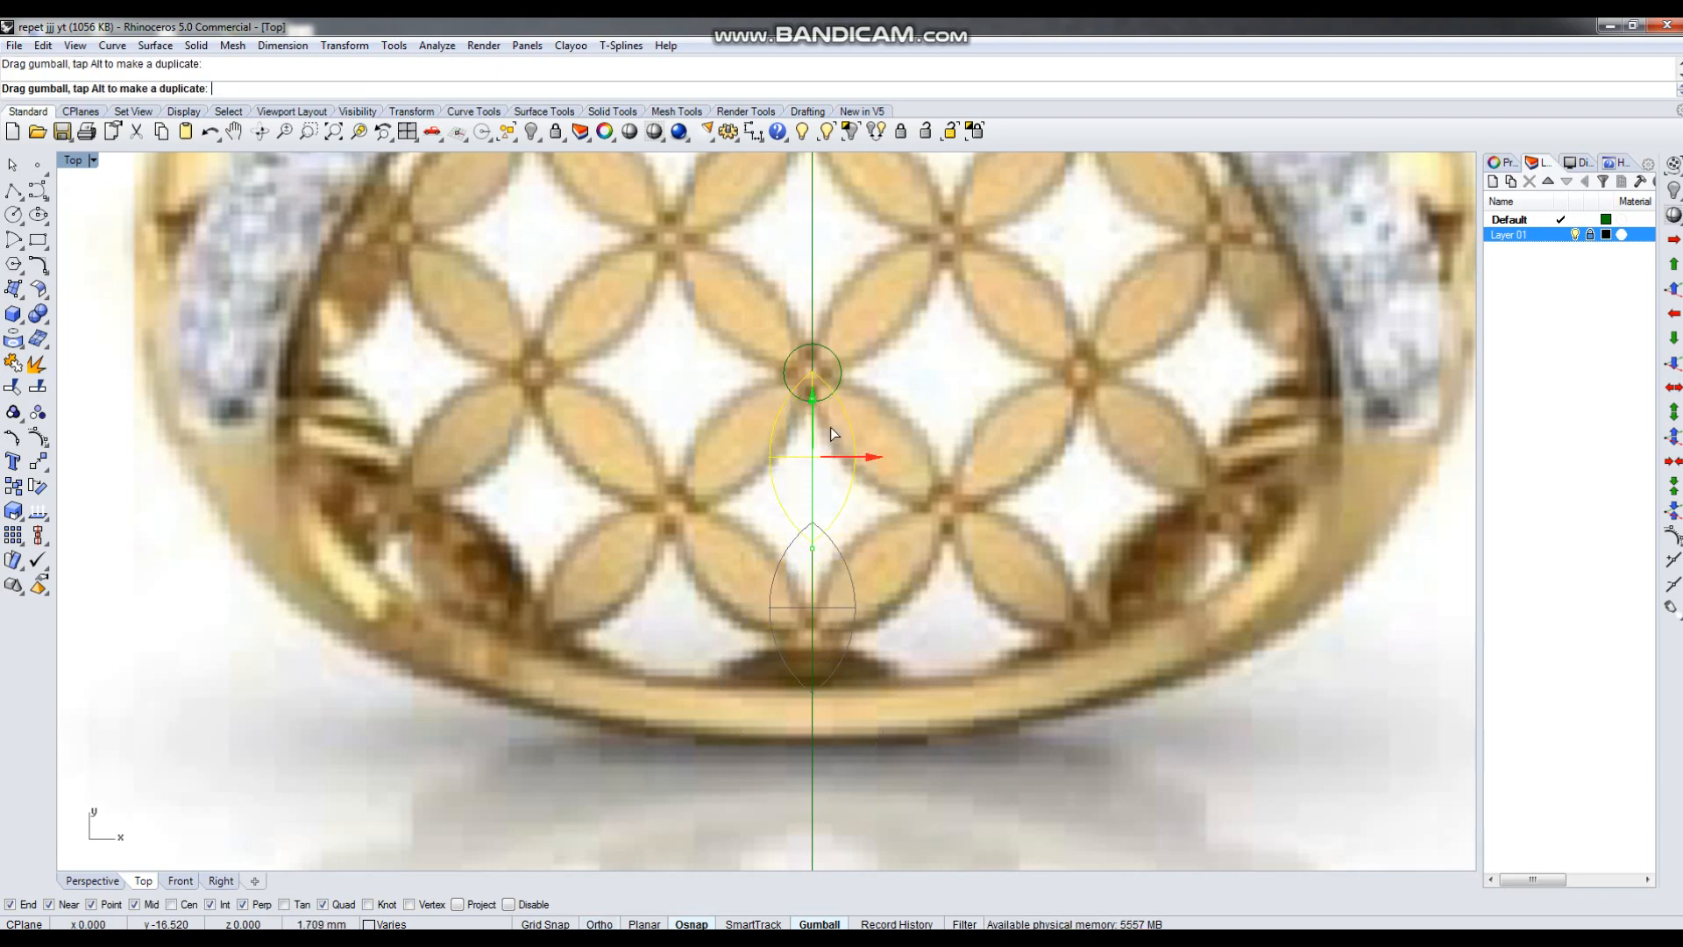
drag(862, 348, 861, 349)
click(832, 391)
scroll(828, 387, up, 6)
key(space)
text(c)
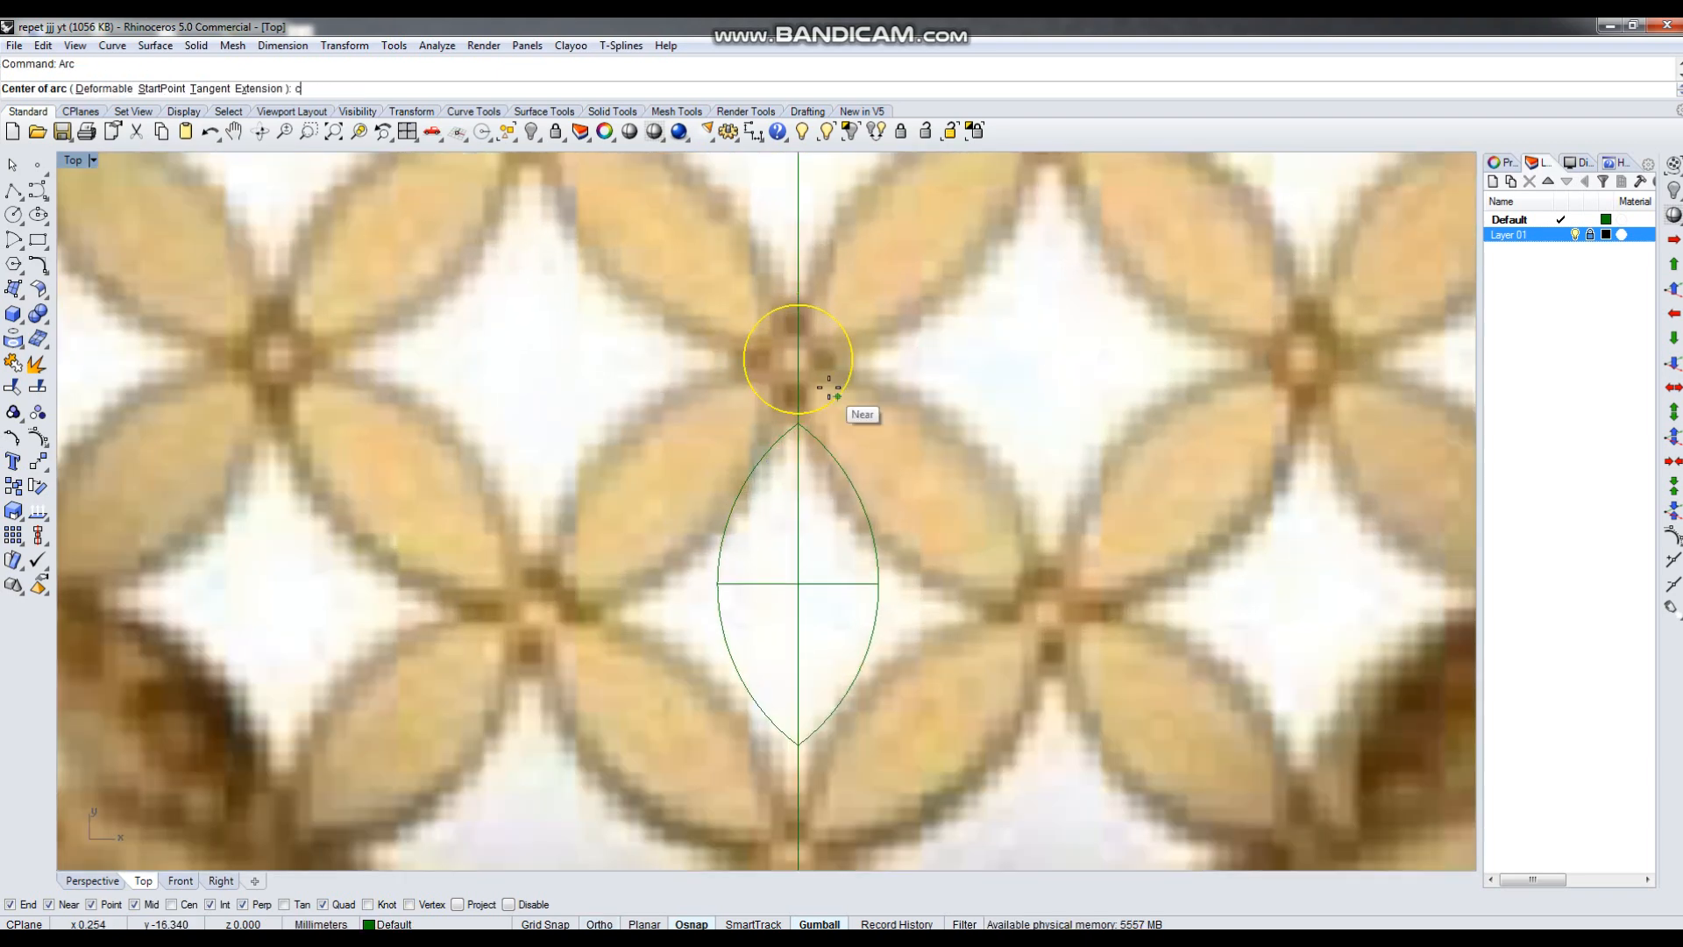
key(Return)
key(Escape)
Place an area centroid point at the centre of the 0.7 mm circle.
click(848, 367)
text(ac)
key(Return)
Try to rotate only the leaf outline 45 degrees about the circle's centre.
click(877, 471)
click(857, 508)
text(rotate)
key(Return)
click(797, 359)
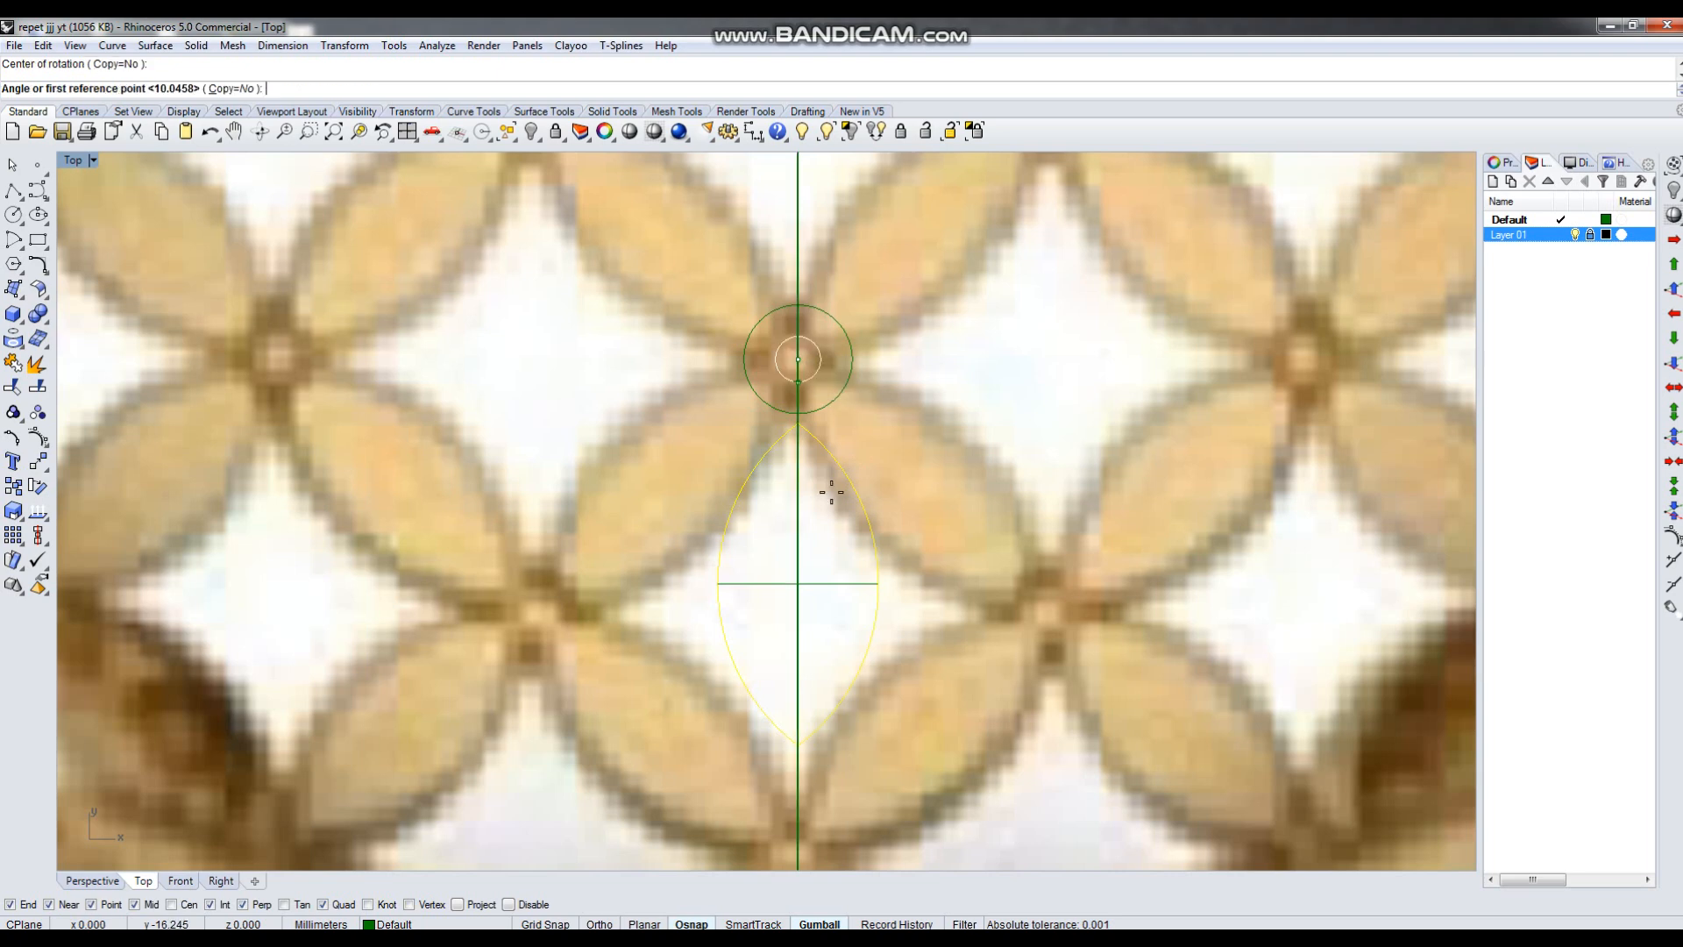
click(819, 537)
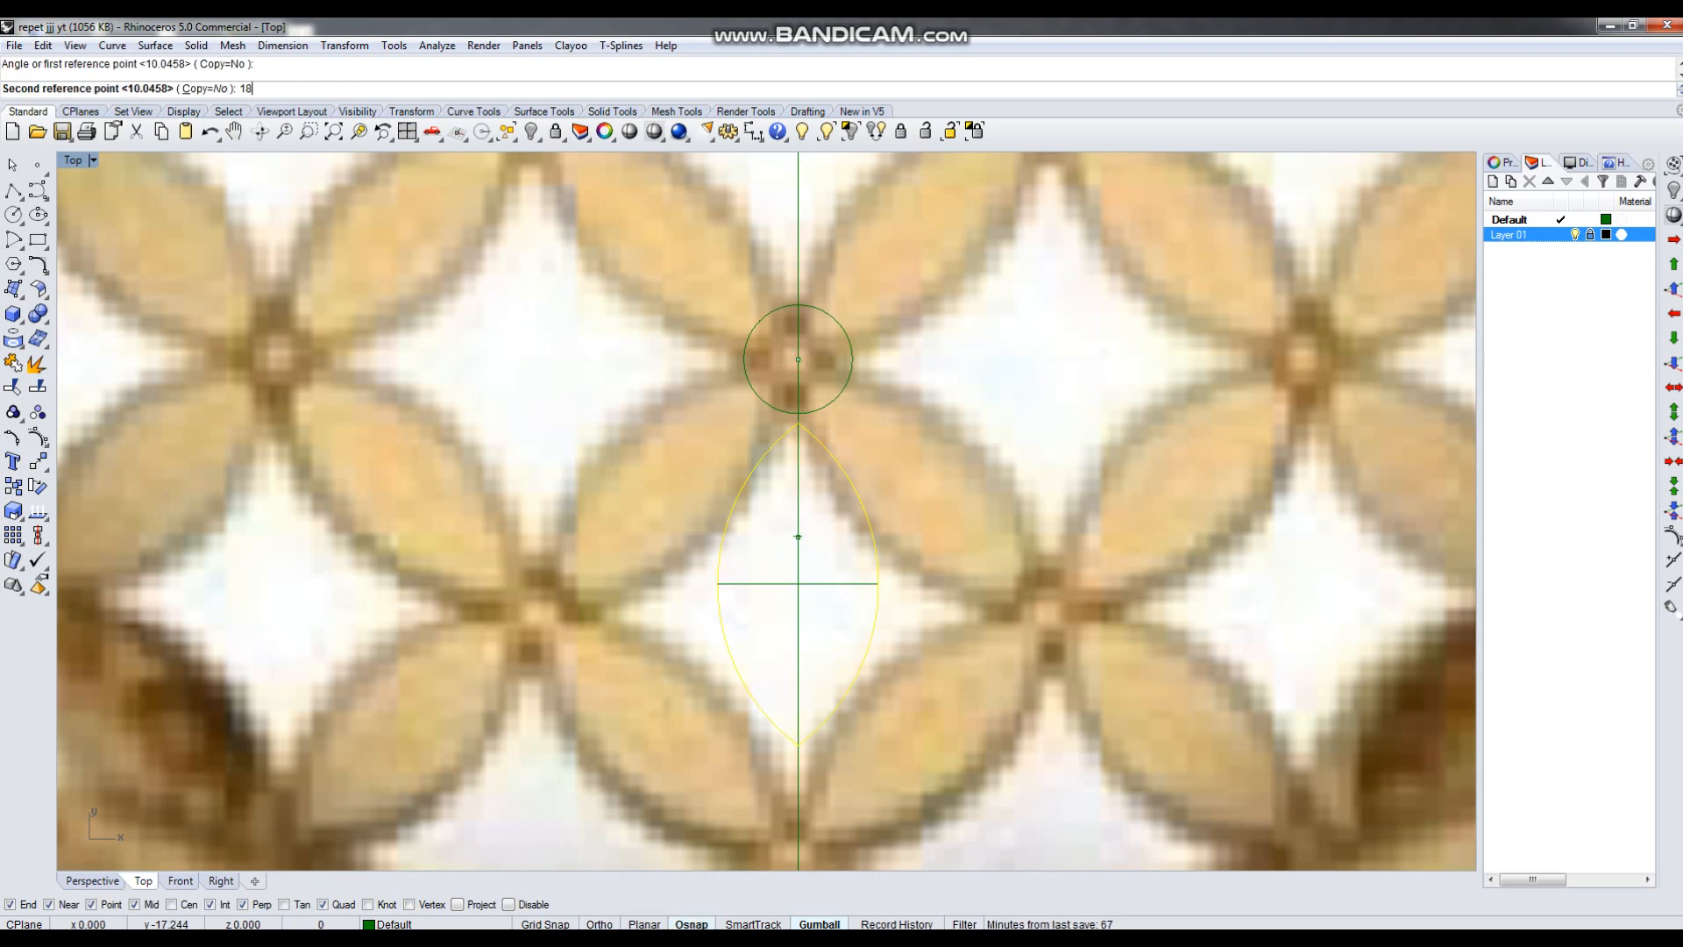
key(Return)
drag(1056, 392, 934, 499)
key(ctrl+z)
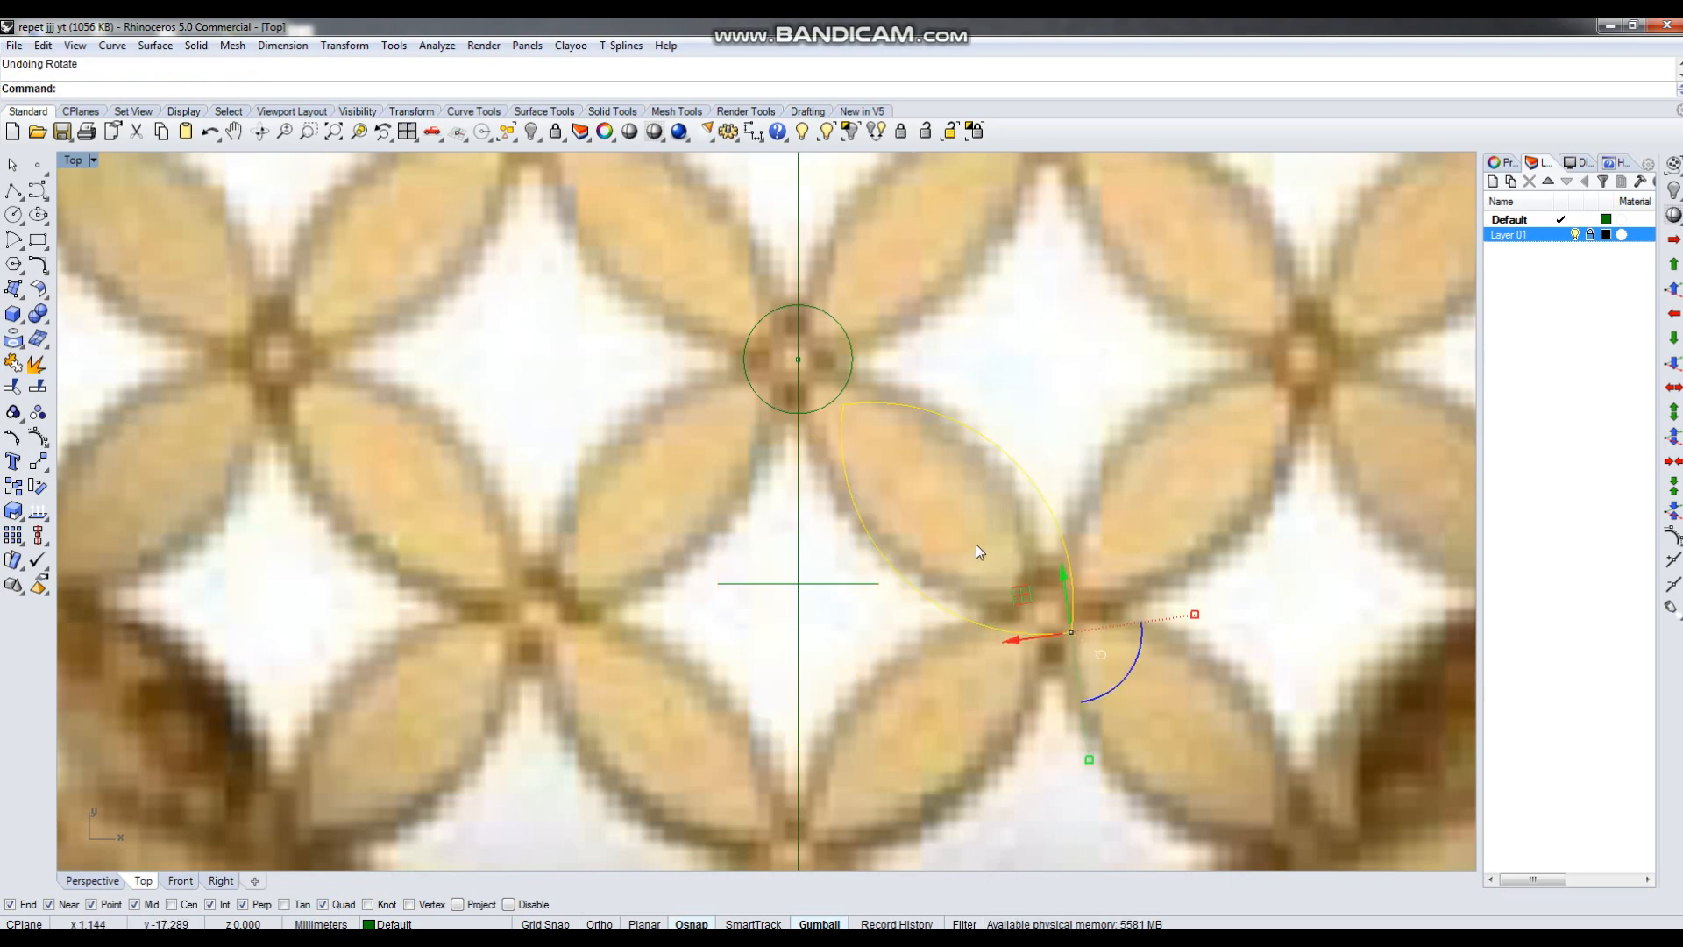
key(Escape)
Draw a guide line from the circle's centre down along the centreline past the leaf's lower tip.
drag(754, 624, 750, 628)
shift+drag(923, 553, 781, 650)
right_drag(805, 623, 843, 625)
click(999, 465)
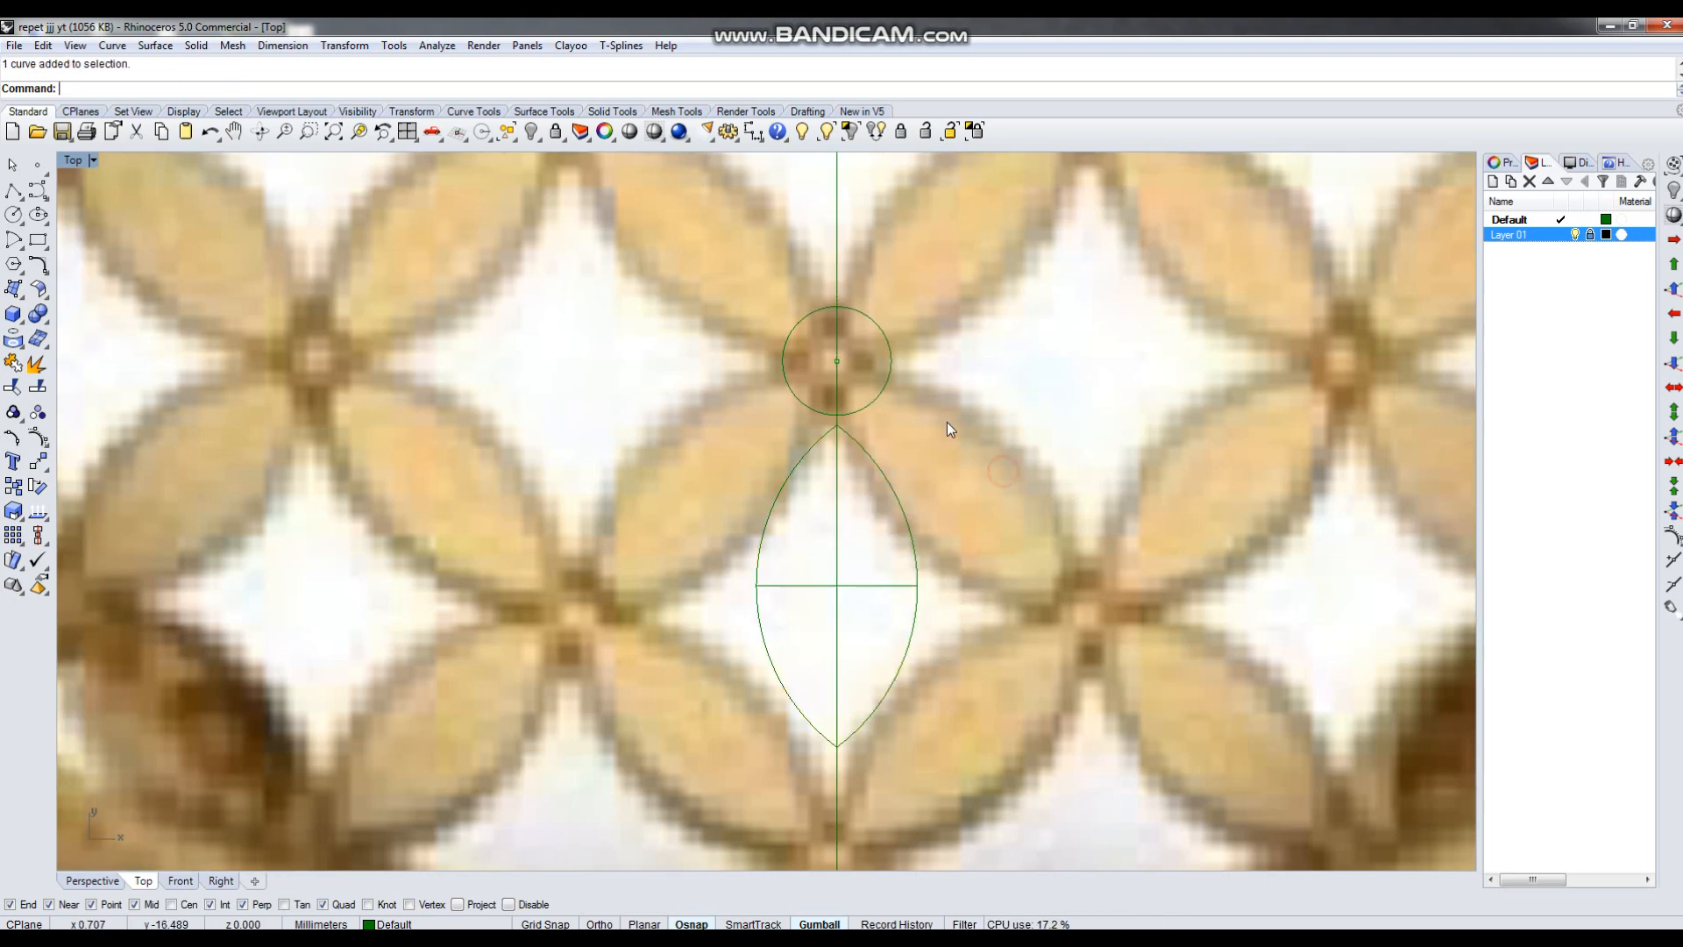
right_click(939, 435)
click(848, 363)
key(Escape)
Rotate the leaf, its cross lines and the guide line by 180/4 degrees about the circle's centre.
drag(620, 313, 1069, 870)
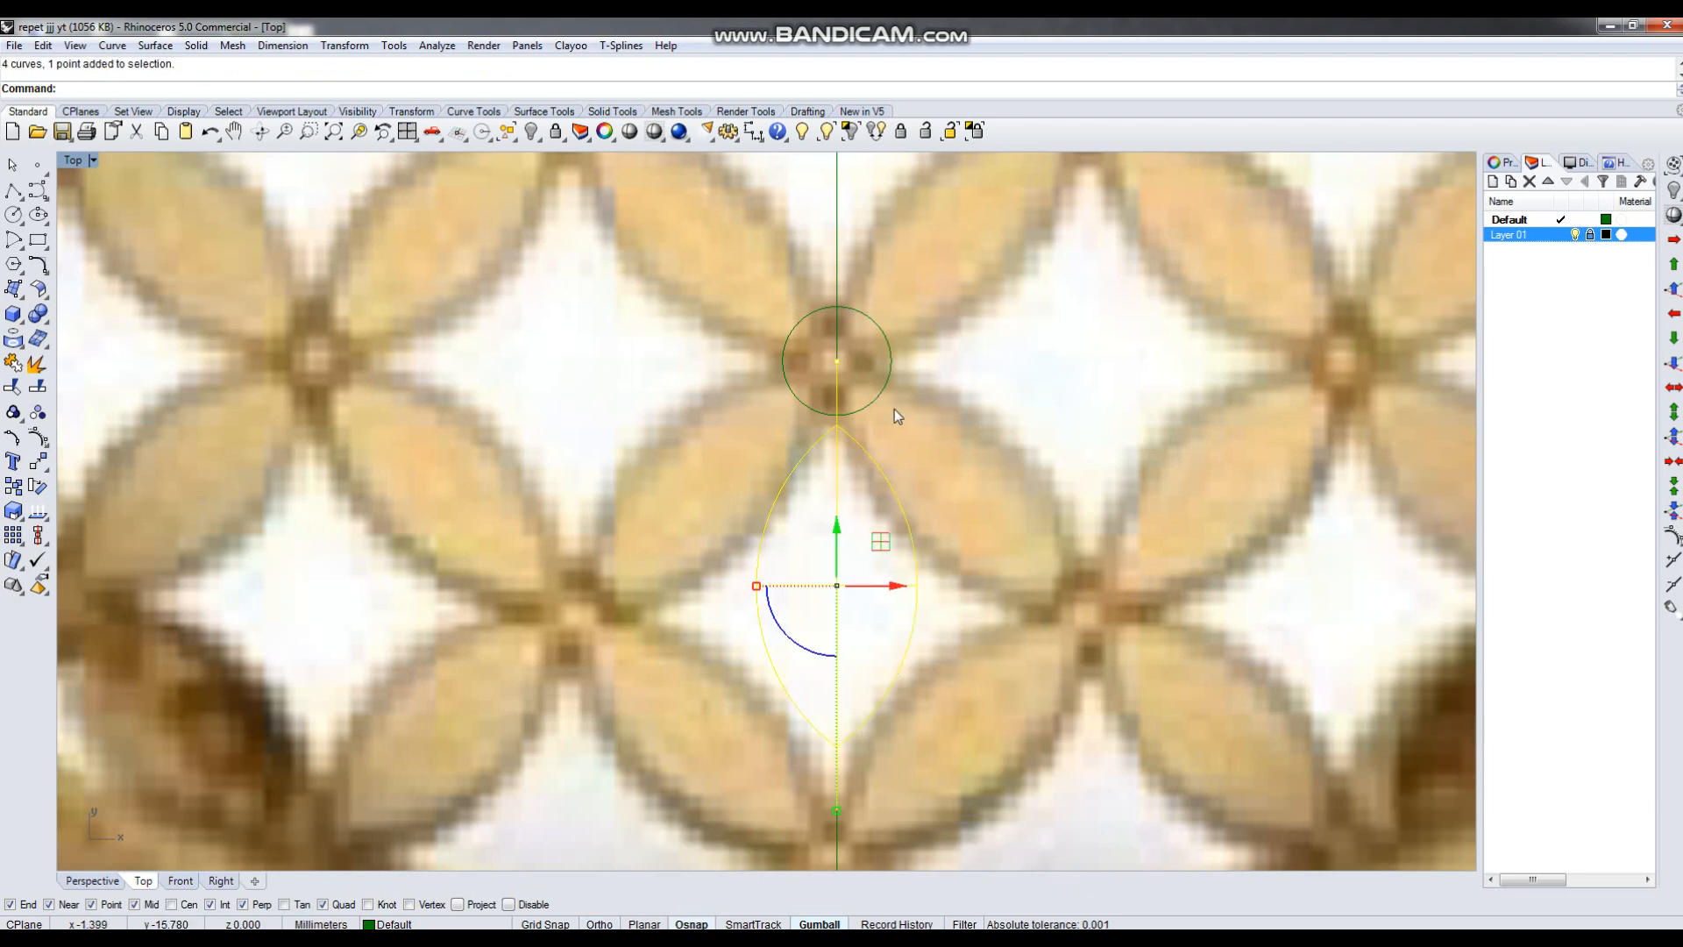
scroll(827, 335, up, 4)
ctrl+drag(814, 334, 876, 409)
scroll(877, 409, down, 4)
key(r)
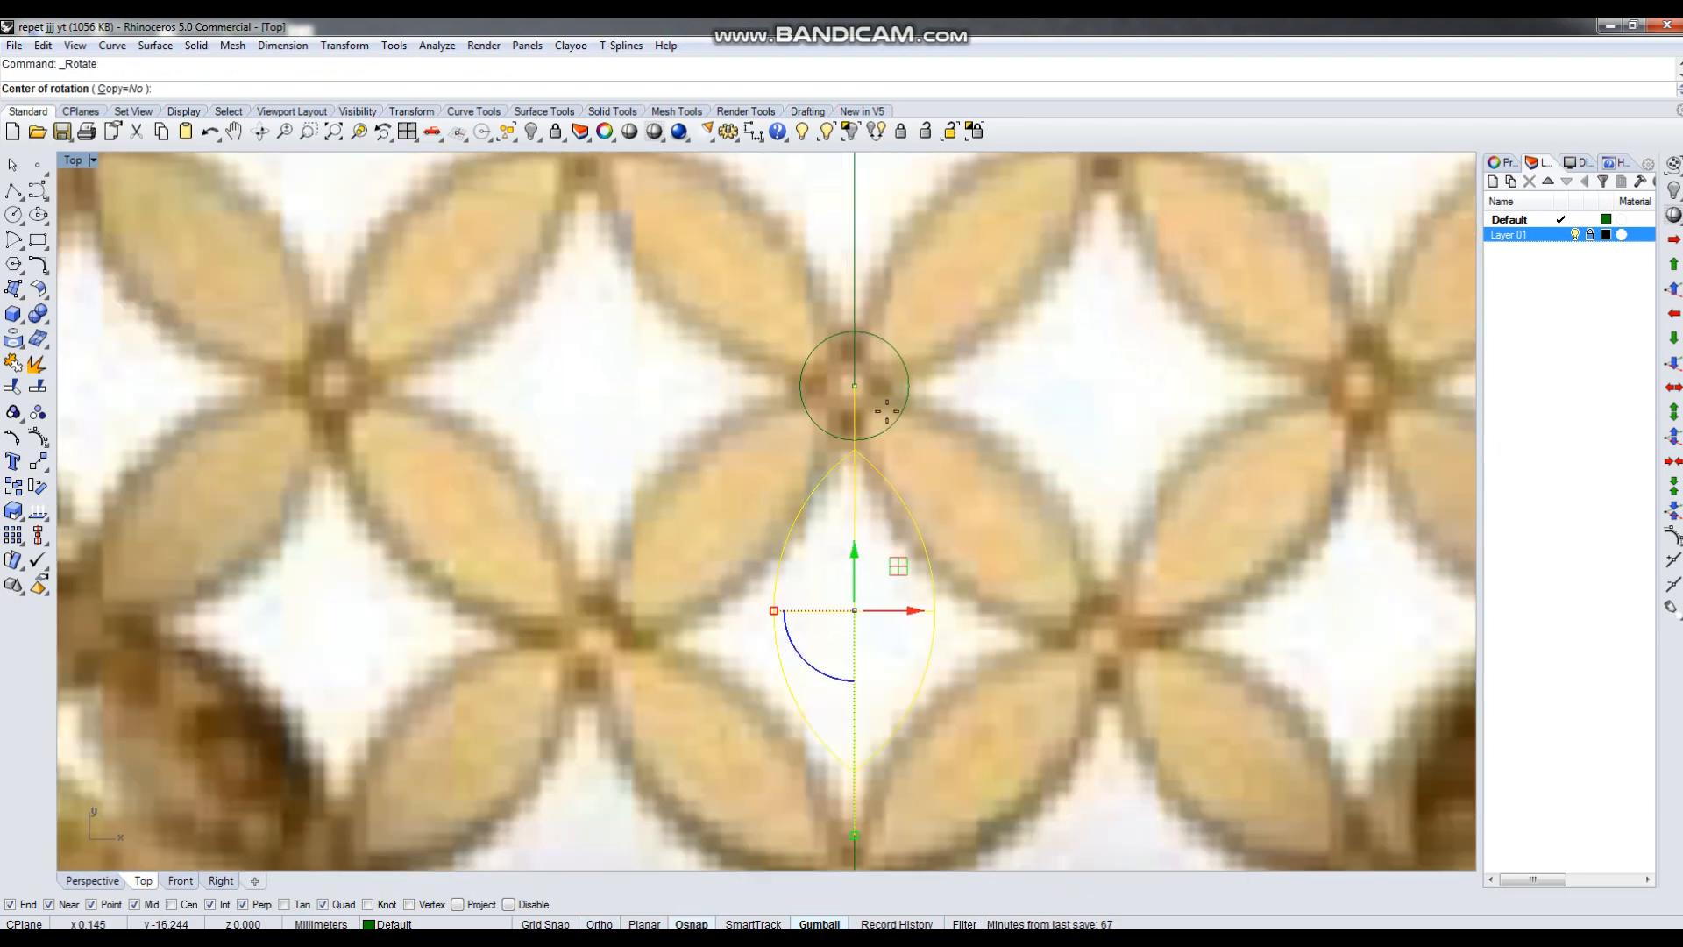
click(855, 386)
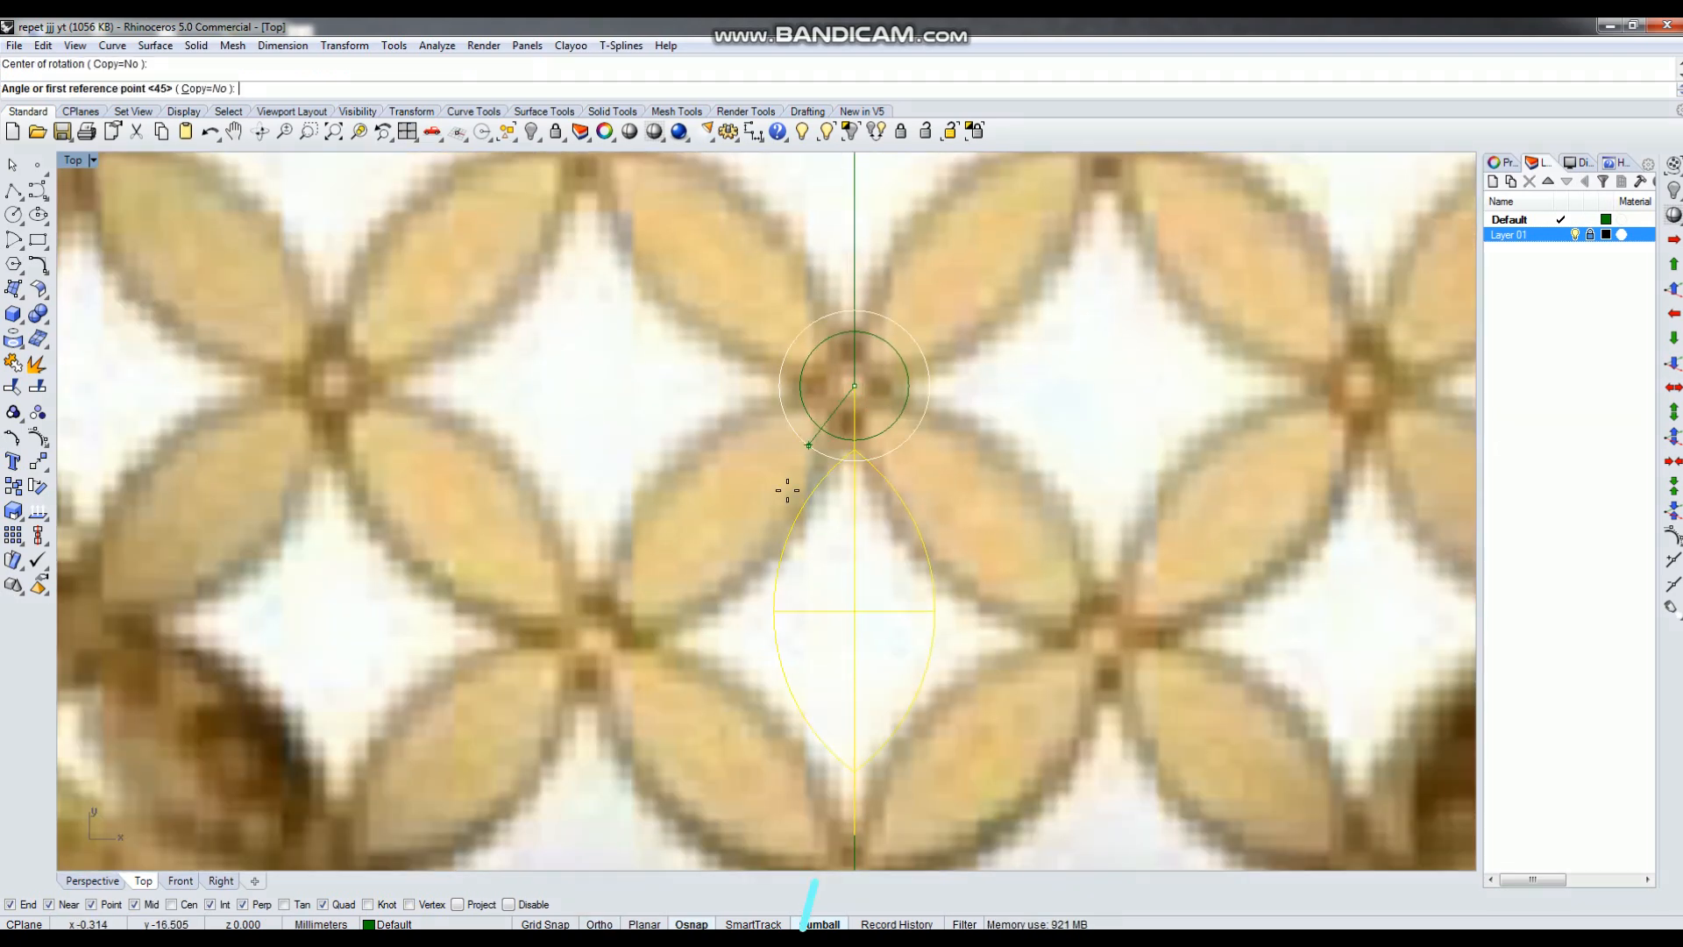
click(835, 560)
text(180/4)
key(Return)
Move the leaf and its cross lines along the diagonal guide toward the circle's centre so the tip sits inside the circle.
drag(1007, 396, 974, 447)
scroll(1010, 565, up, 4)
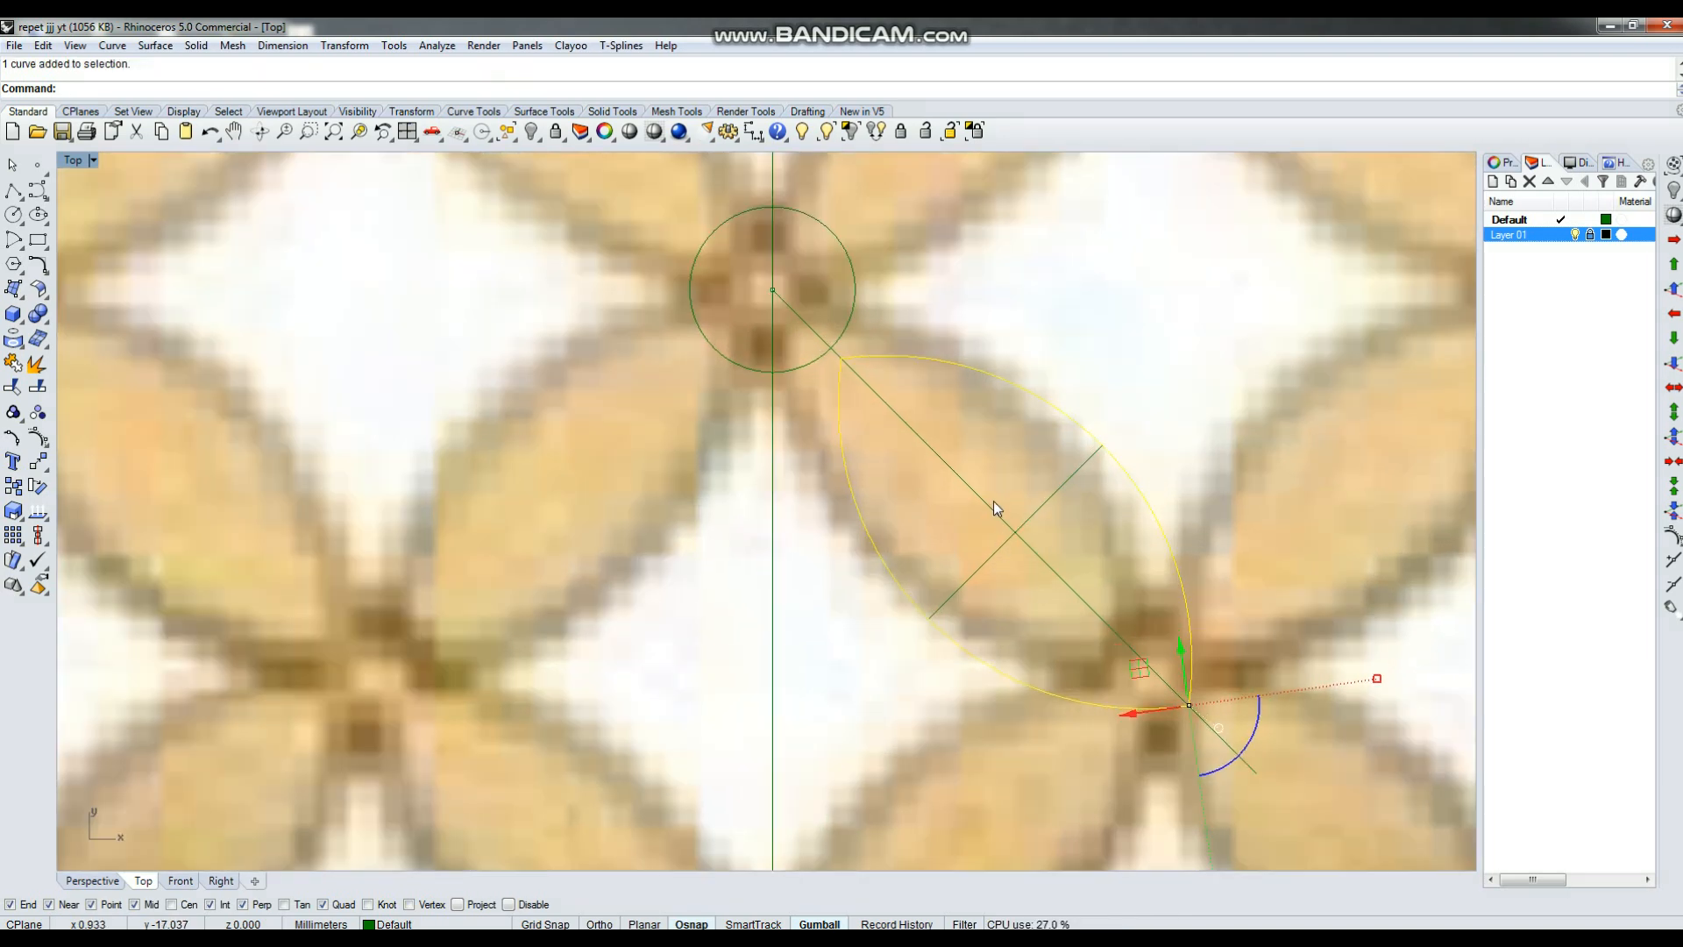
shift+drag(1055, 524, 1021, 510)
shift+click(993, 506)
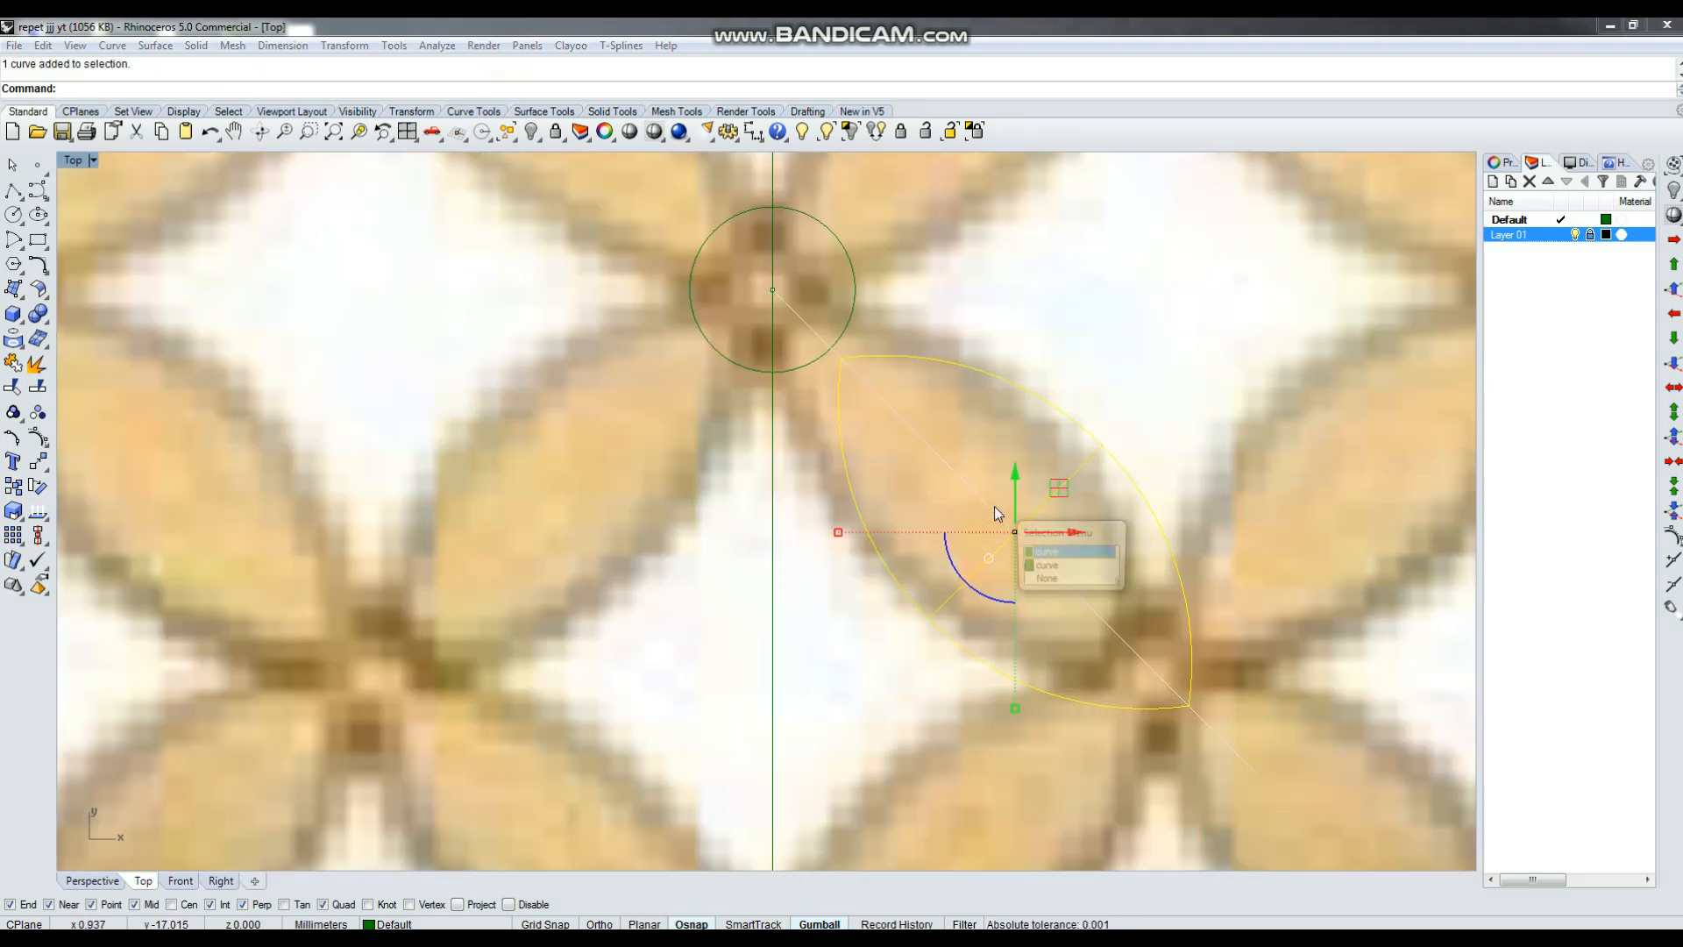
click(1044, 562)
right_click(1005, 518)
click(978, 494)
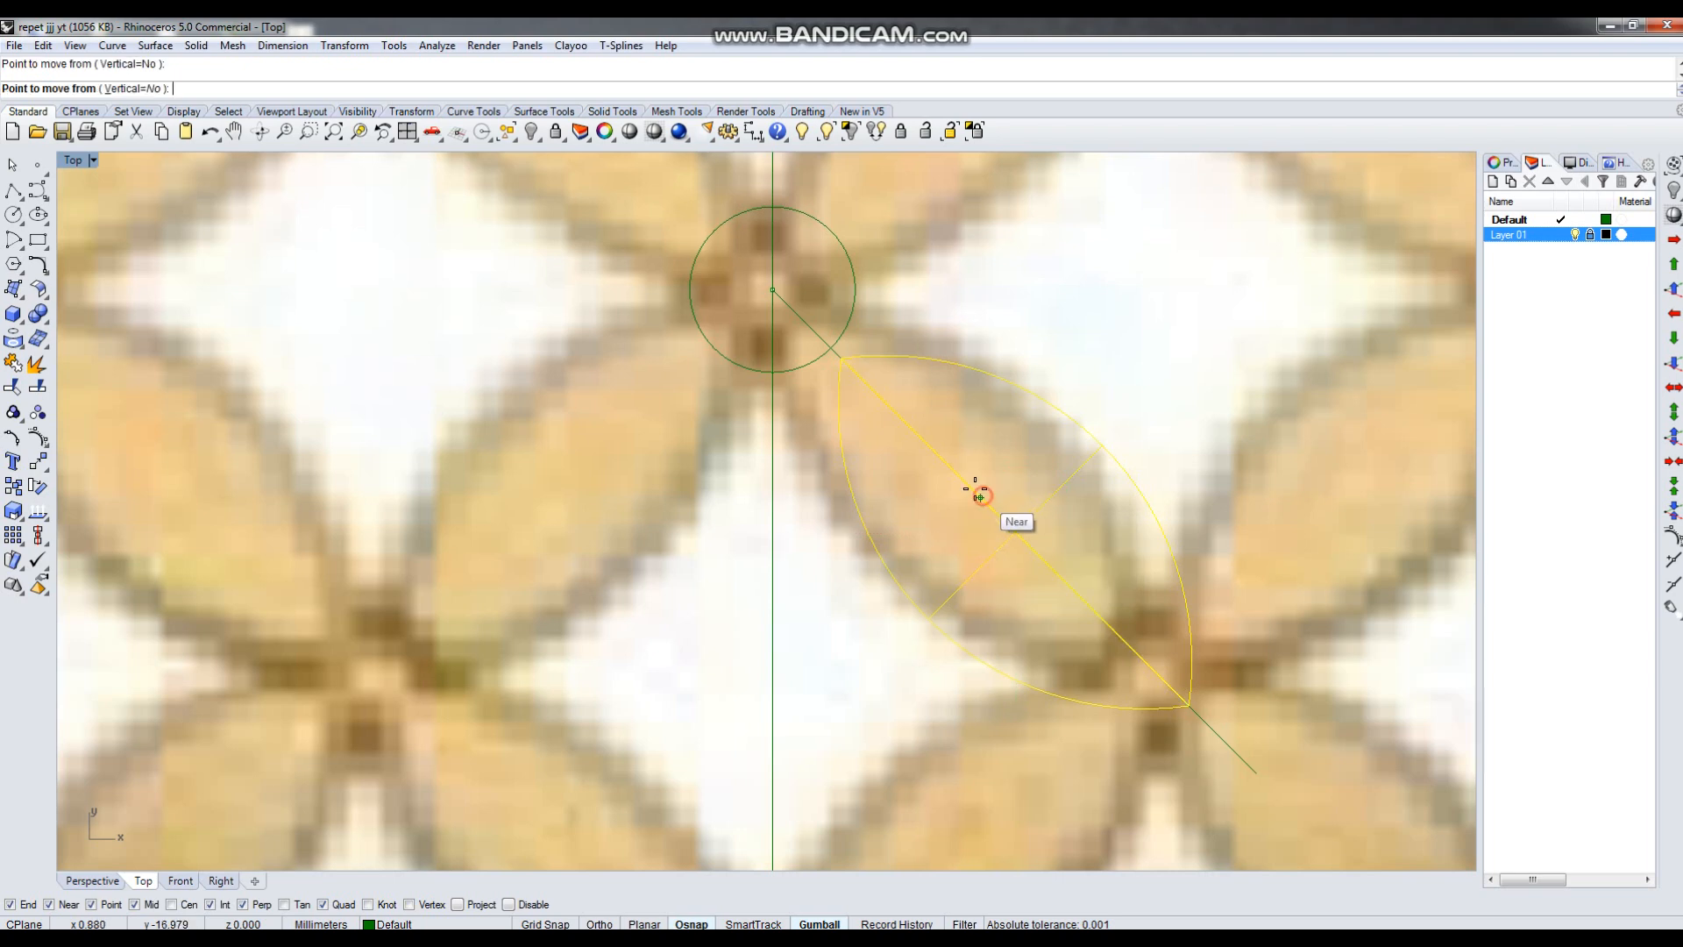
click(943, 457)
scroll(947, 460, down, 2)
key(Escape)
scroll(964, 499, down, 2)
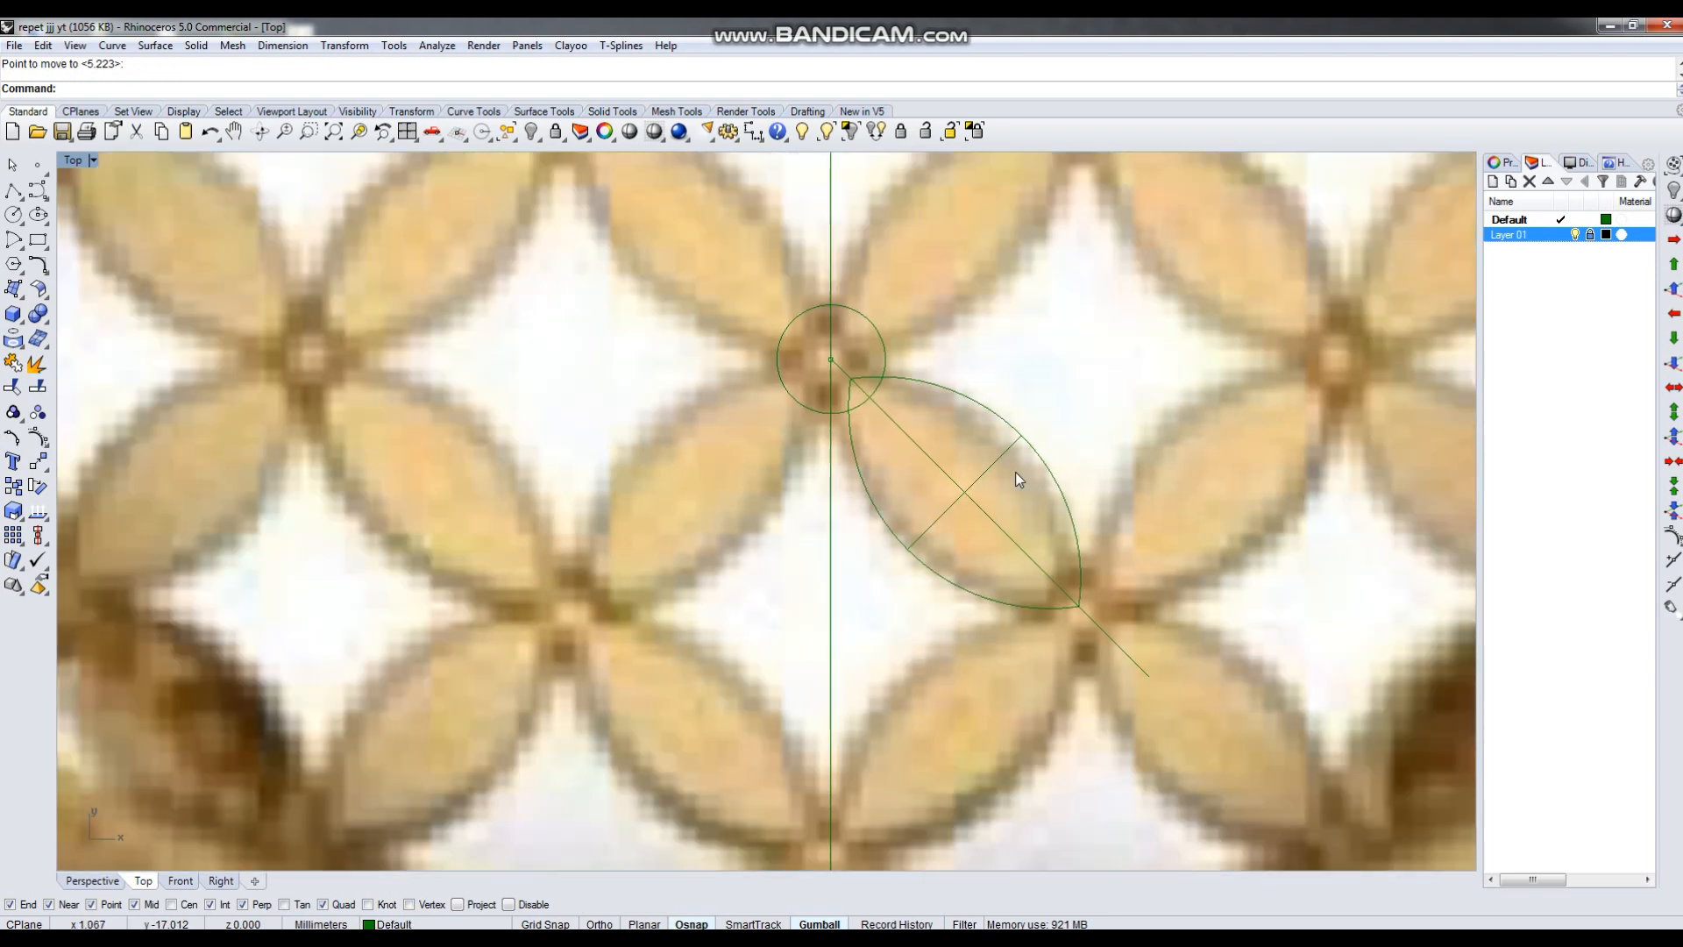
Polar array the leaf with its lines around the circle's centre as 4 items over 360 degrees.
scroll(950, 542, down, 4)
scroll(974, 551, up, 4)
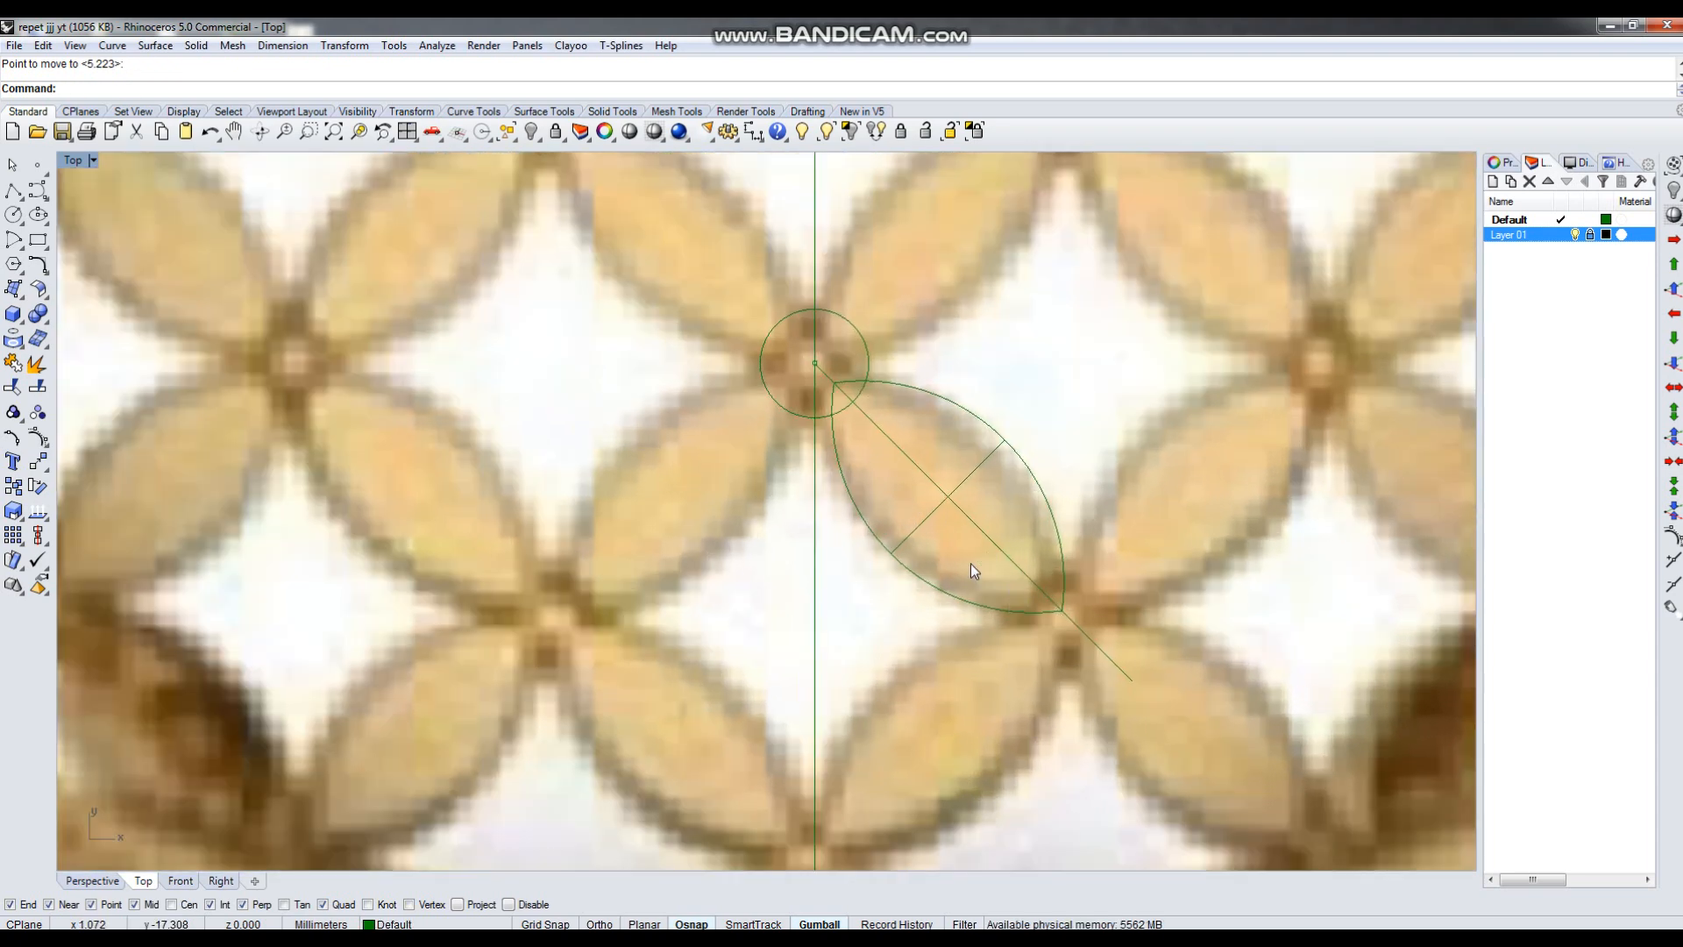
scroll(970, 565, down, 3)
click(1032, 442)
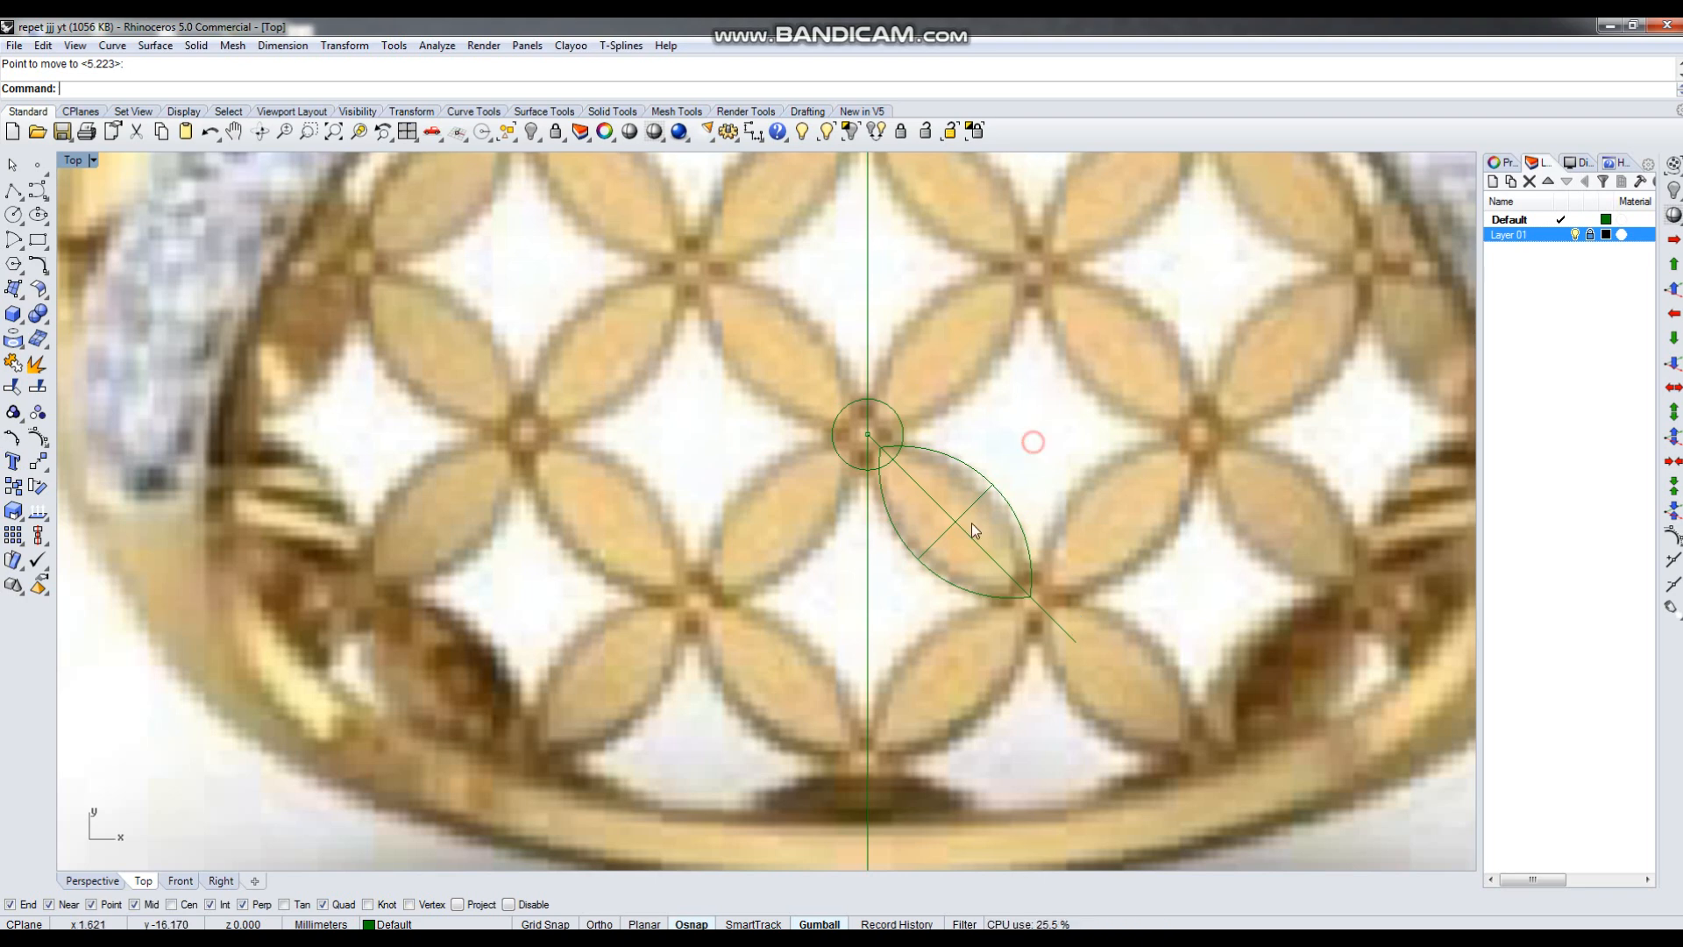
drag(933, 591, 938, 591)
text(rrayPolar)
key(Return)
click(869, 440)
text(4)
key(Return)
key(Return)
key(Return)
scroll(834, 537, down, 3)
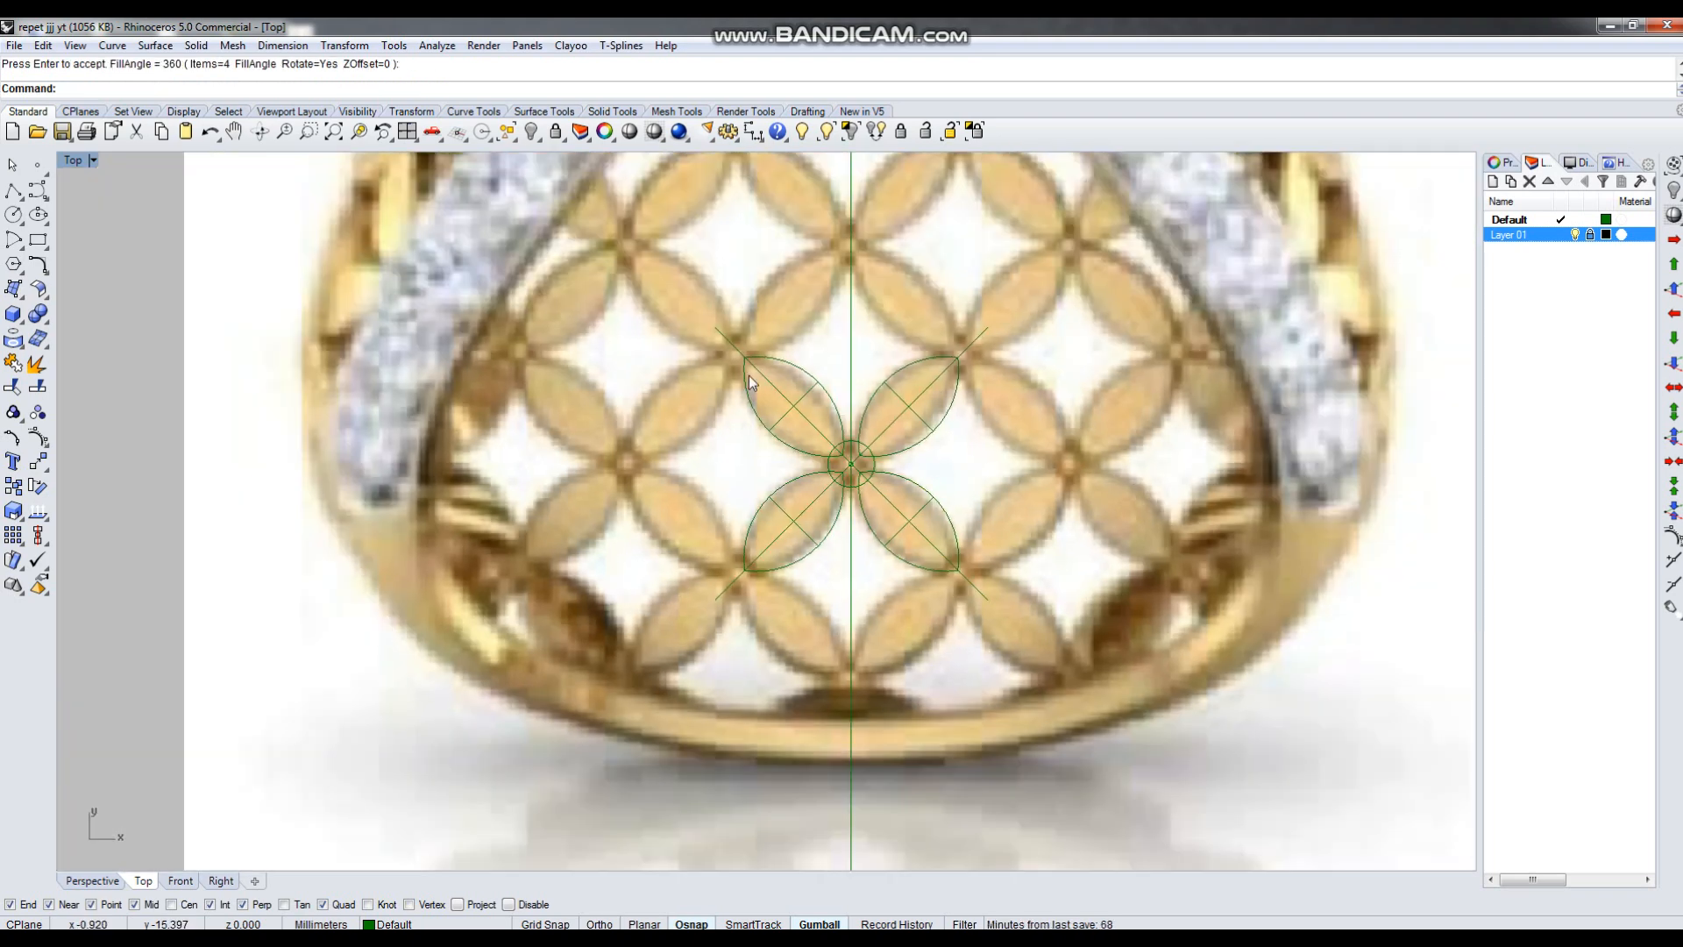
scroll(898, 471, down, 2)
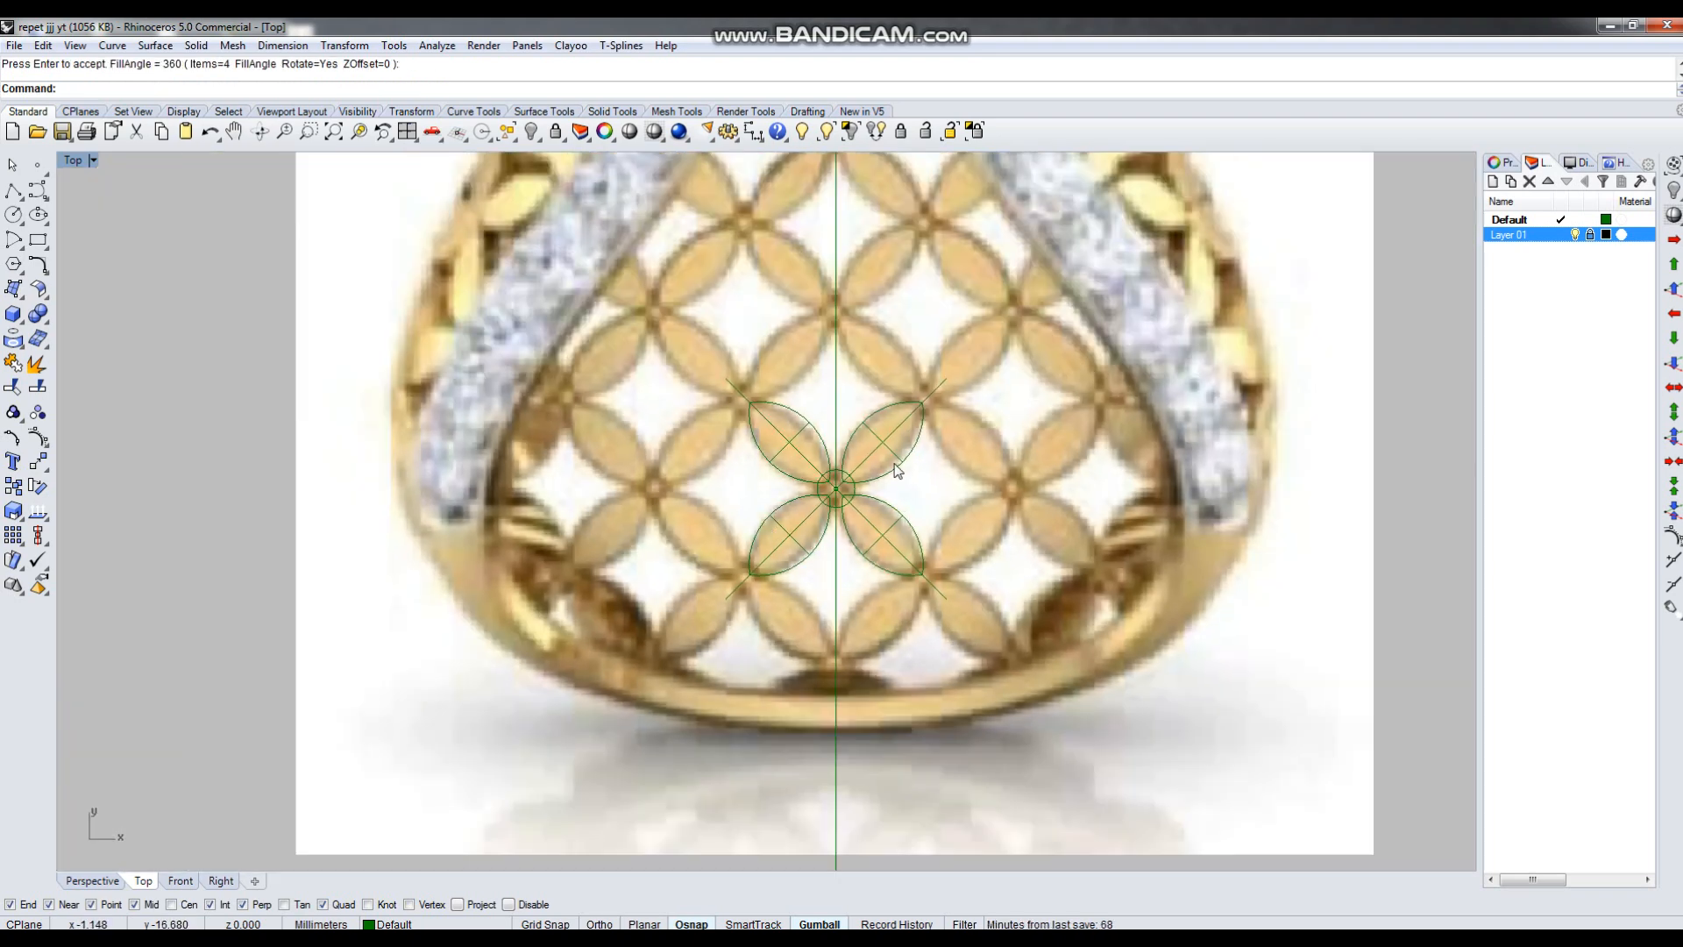
Hide Layer 01 and place a copy of the four-leaf motif inside the rectangular UV outline.
click(1574, 235)
drag(639, 319, 1129, 691)
scroll(708, 649, down, 5)
scroll(699, 684, down, 5)
drag(730, 617, 1004, 517)
click(1000, 509)
Draw a vertical line between the rectangle's upper and lower edge midpoints and a horizontal line from its right edge's midpoint across the rectangle.
right_drag(948, 523, 932, 614)
right_click(912, 570)
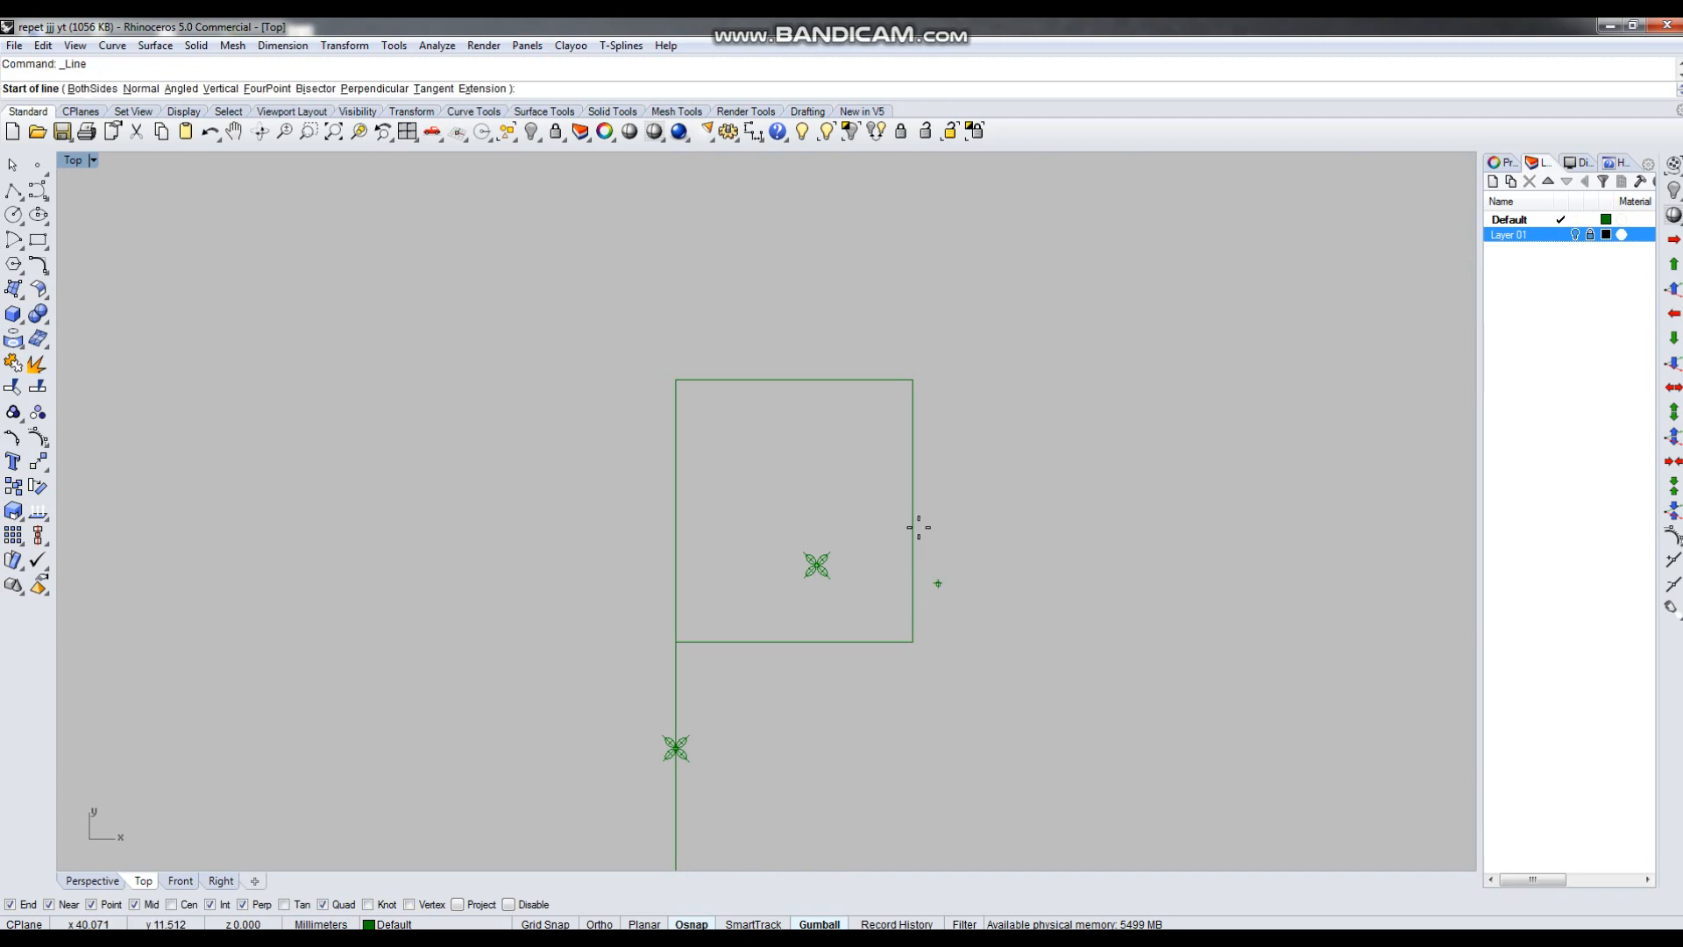
click(795, 379)
click(795, 642)
right_click(876, 561)
click(912, 508)
click(616, 509)
Move the four-leaf motif inside the rectangle so its centre sits on the crossing of the two centre lines.
scroll(794, 512, up, 2)
scroll(794, 512, up, 4)
click(824, 583)
scroll(865, 605, up, 8)
text(m)
key(Return)
click(862, 625)
scroll(1101, 674, down, 4)
right_drag(961, 463, 936, 601)
click(798, 486)
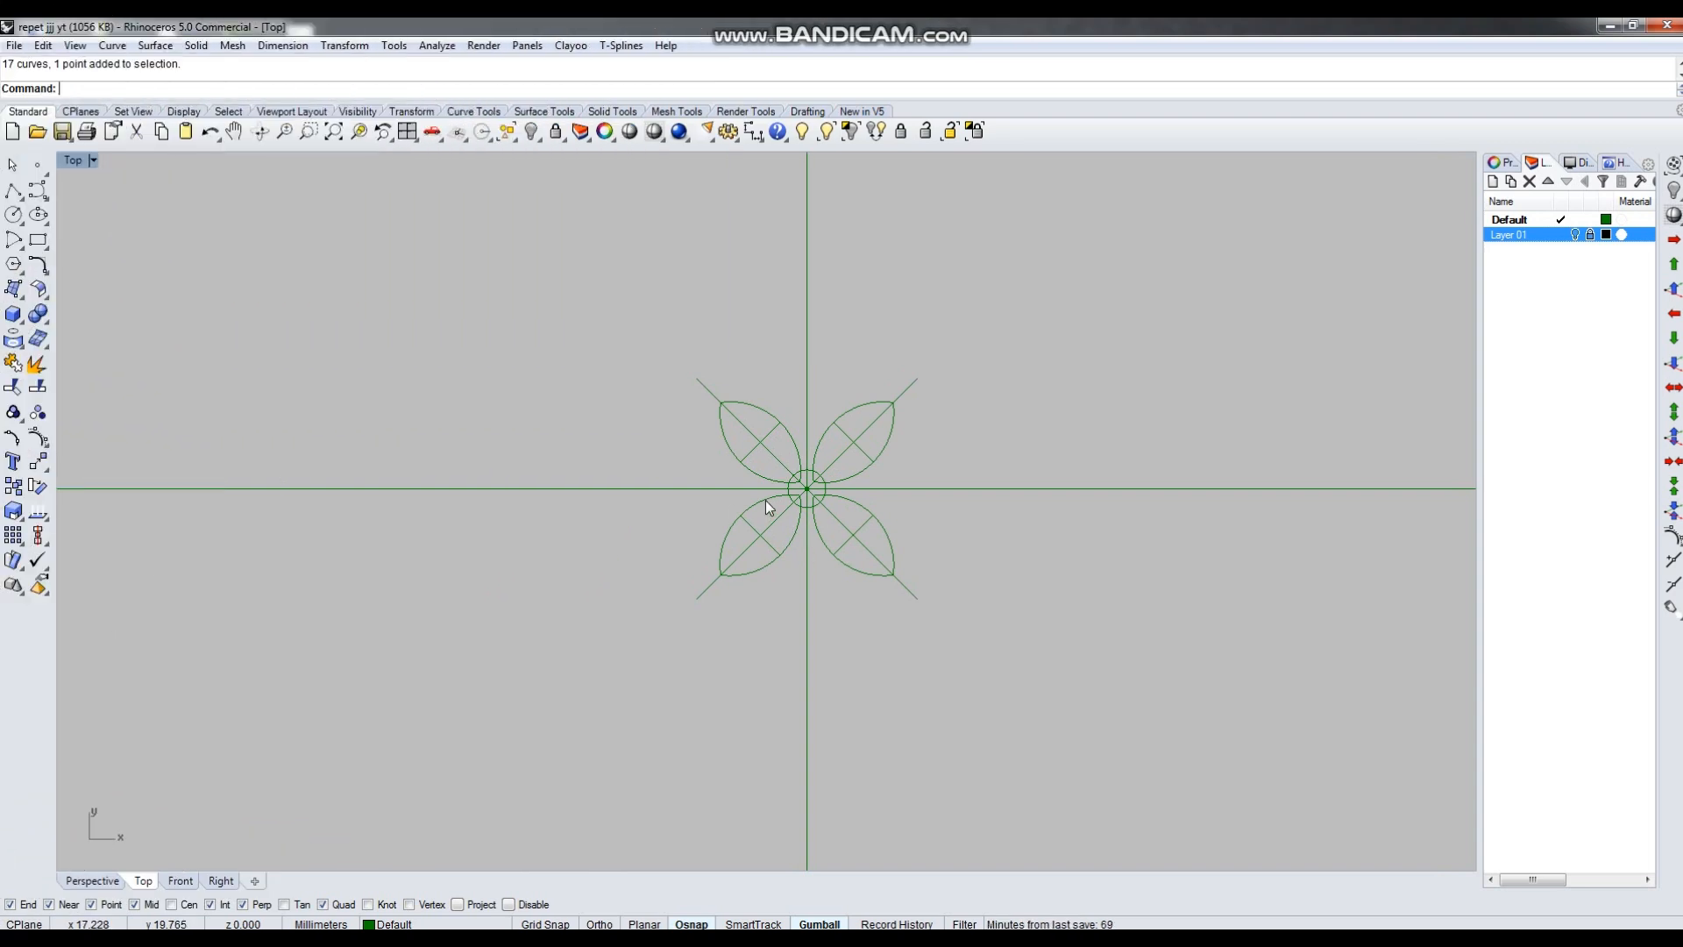
Ungroup the four-leaf motif at the centre of the rectangle.
scroll(830, 492, up, 14)
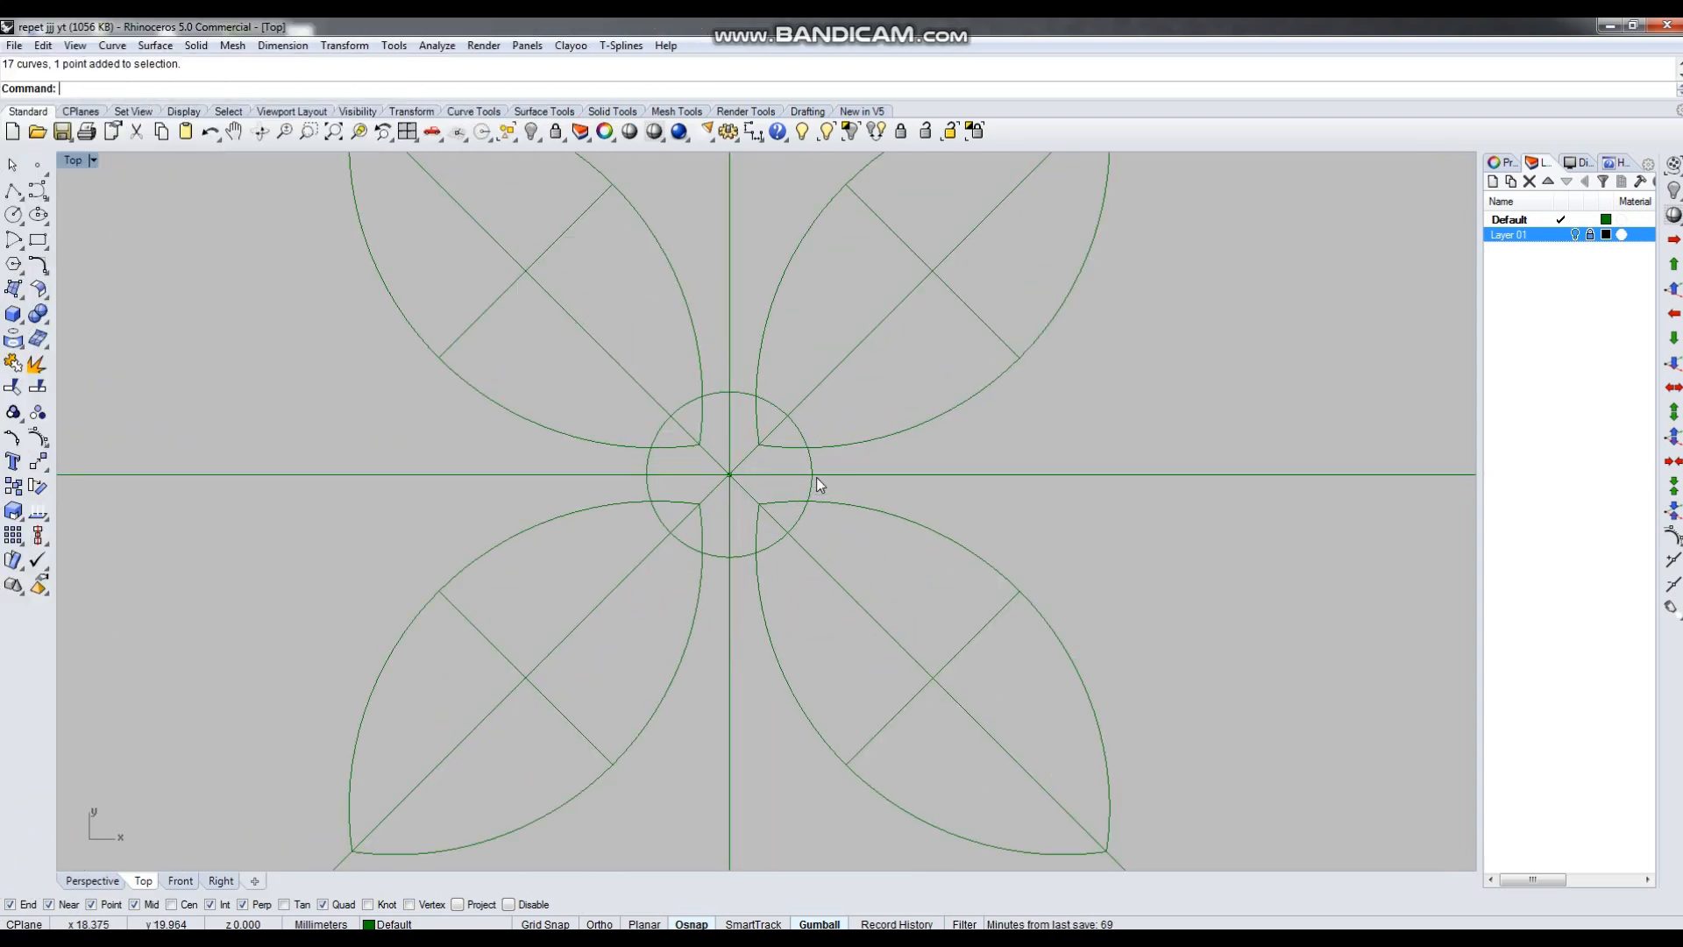
click(812, 461)
scroll(686, 454, up, 2)
text(ug)
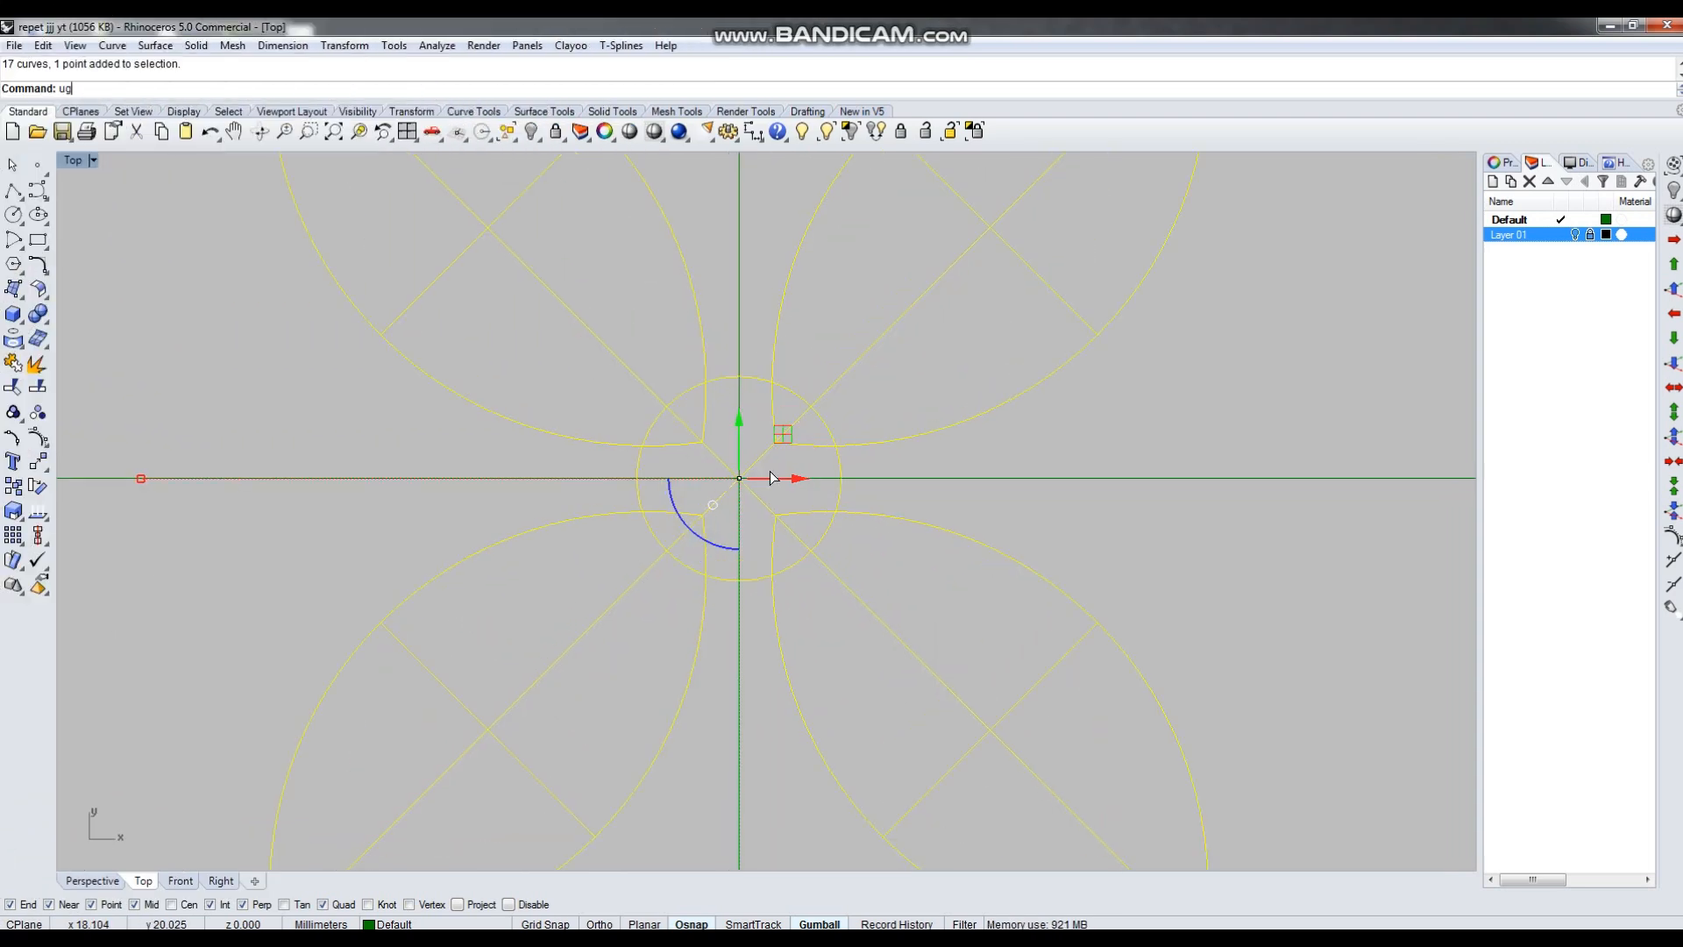
key(Return)
Mirror the motif's centre circle and point about the lower-right leaf's short cross line to the leaf's outer tip.
drag(827, 559, 937, 598)
scroll(788, 528, down, 6)
scroll(791, 526, up, 7)
right_drag(745, 548, 819, 566)
scroll(707, 418, up, 3)
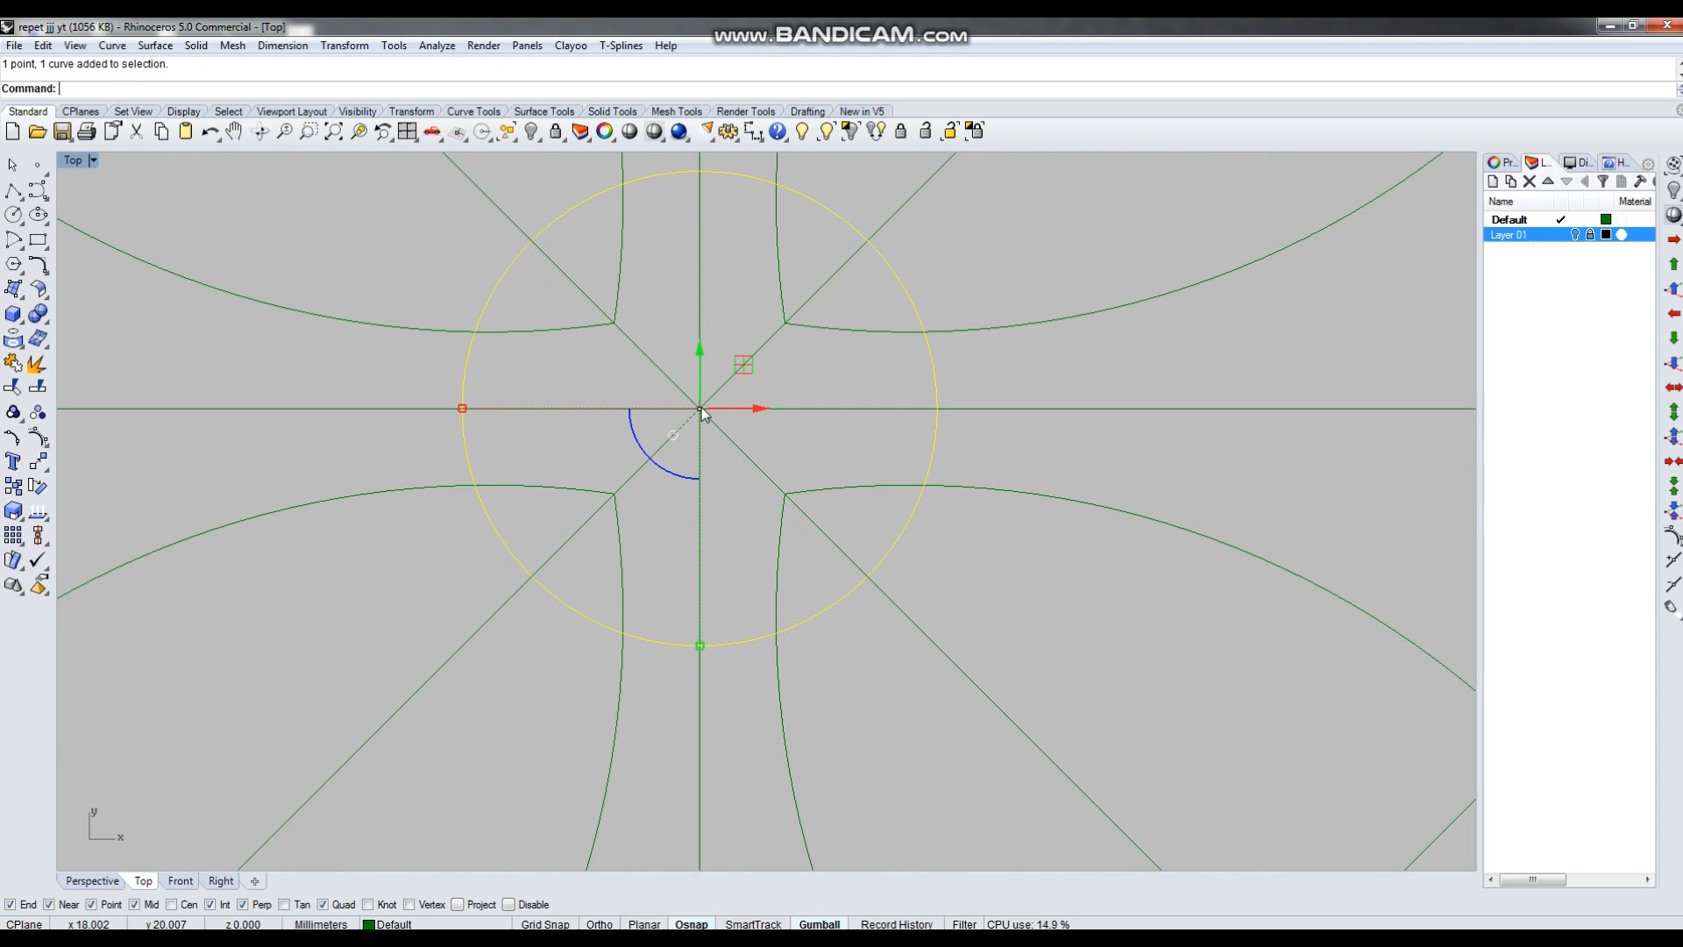
scroll(693, 392, down, 9)
text(mi)
key(Return)
scroll(776, 507, up, 2)
click(756, 507)
click(824, 442)
scroll(962, 575, down, 5)
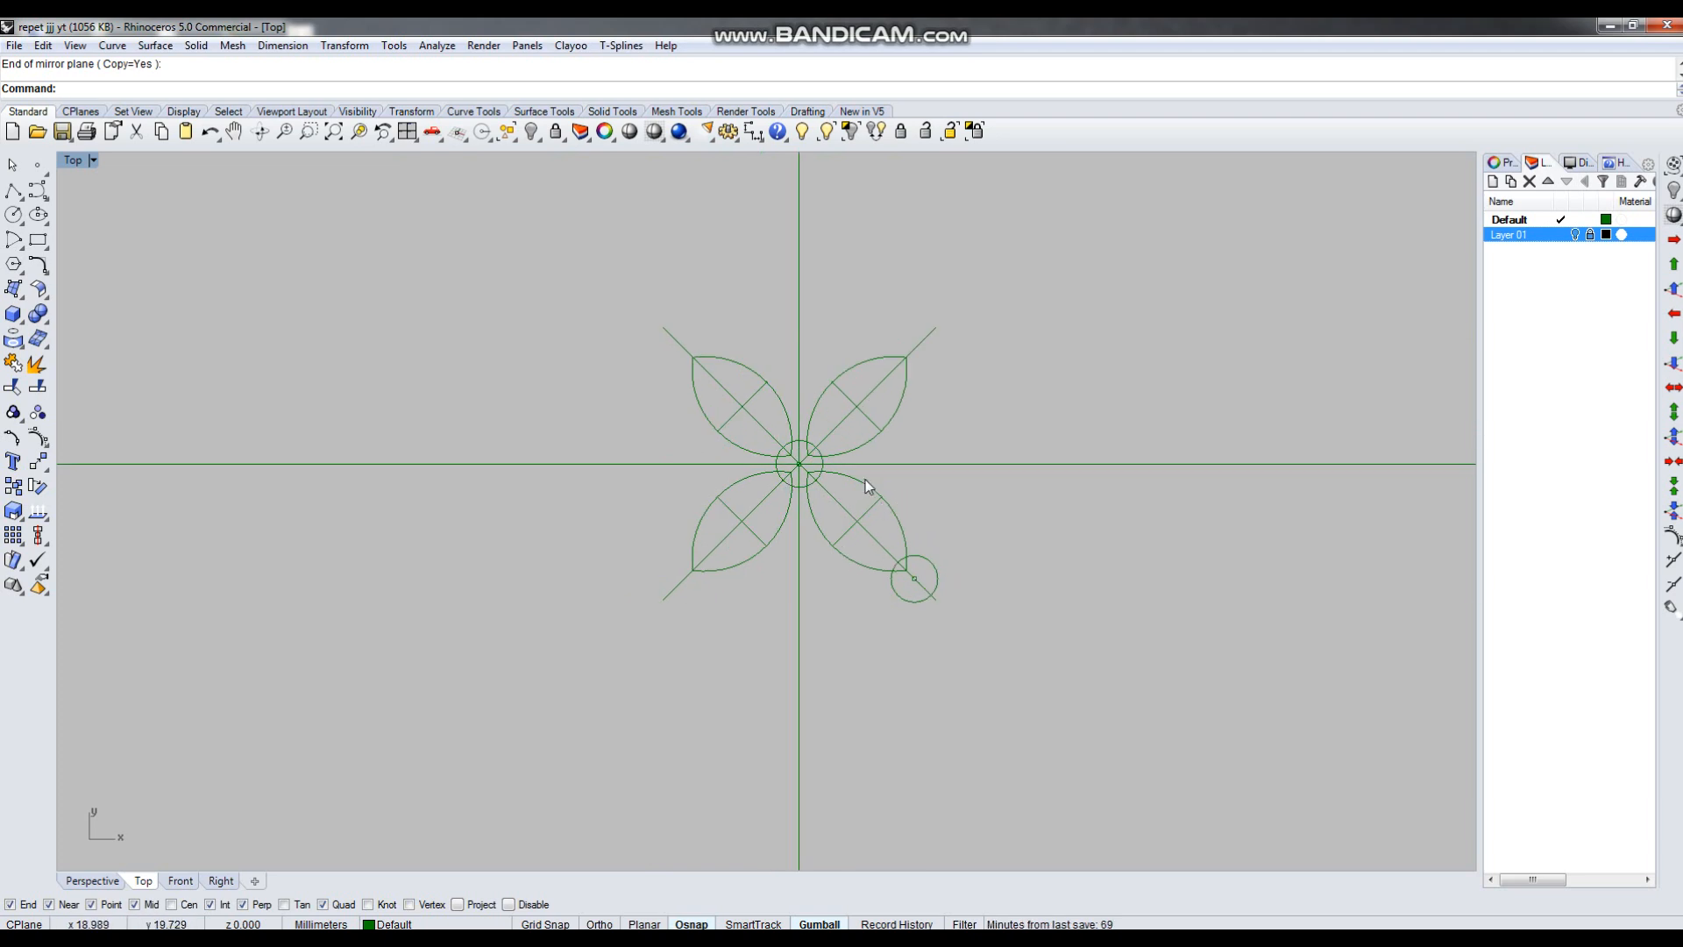
Polar array the outer tip circle and its point around the motif's centre as 4 items over 360 degrees.
scroll(854, 589, up, 3)
drag(880, 658, 1075, 496)
right_drag(1102, 453, 1077, 531)
text(ap)
key(Return)
click(724, 430)
key(Return)
key(Return)
key(Return)
scroll(771, 627, down, 4)
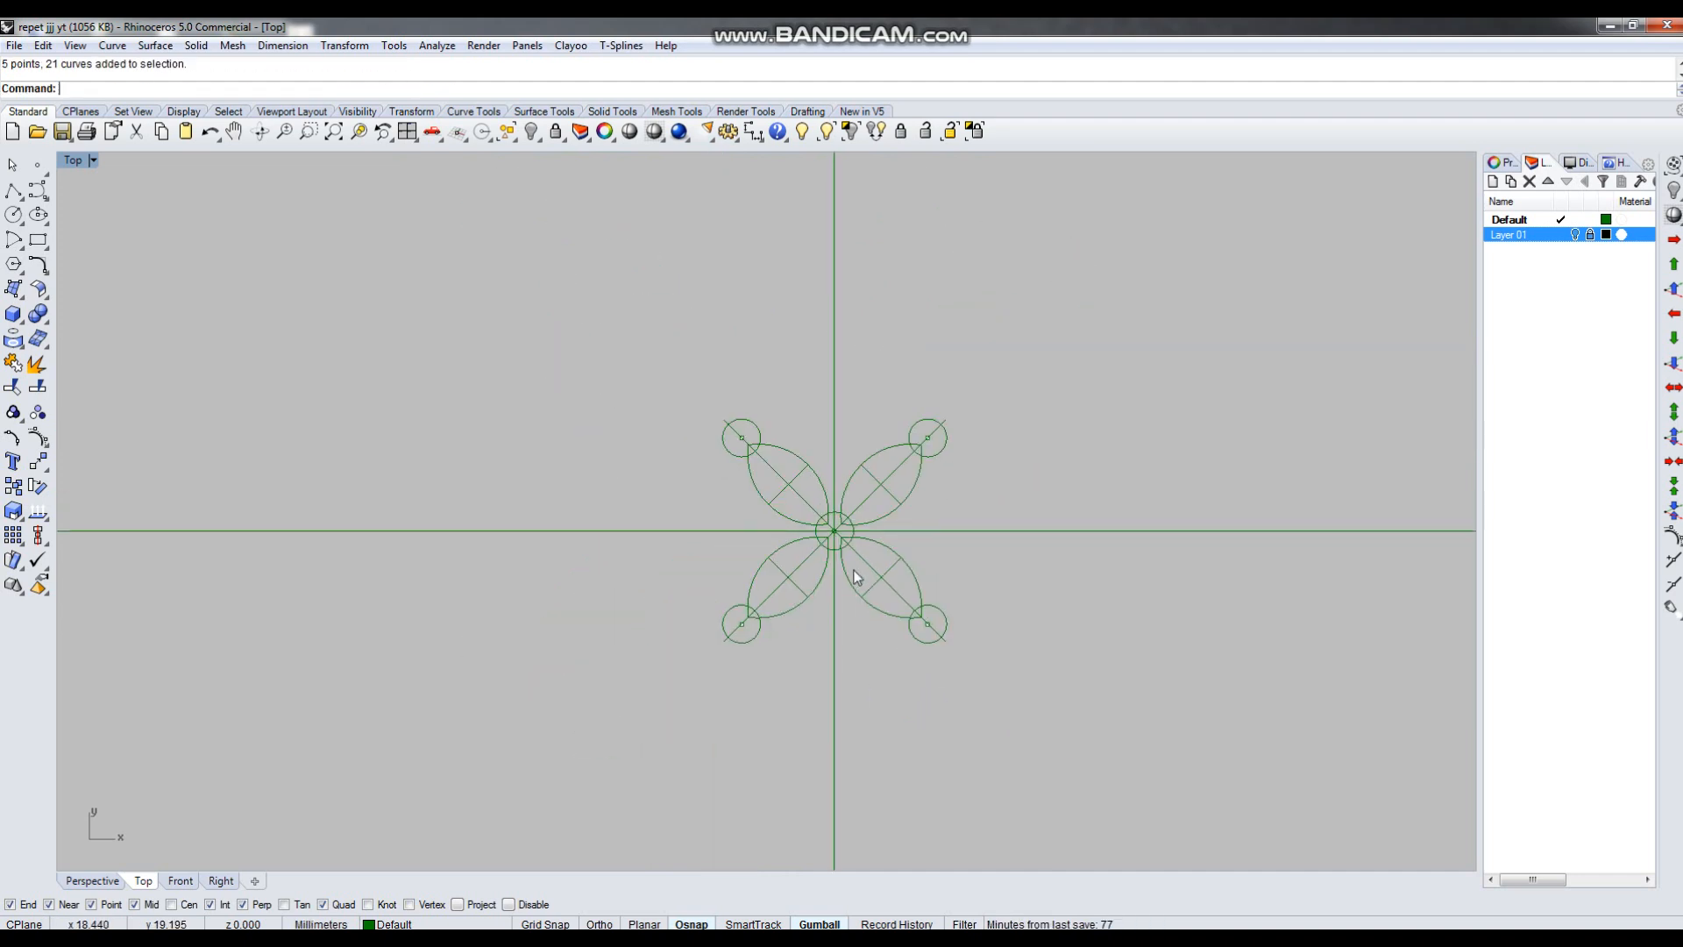
Copy the four leaves, the centre circle and the two right-hand tip circles one motif width to the right.
scroll(802, 548, up, 4)
click(770, 457)
shift+click(763, 634)
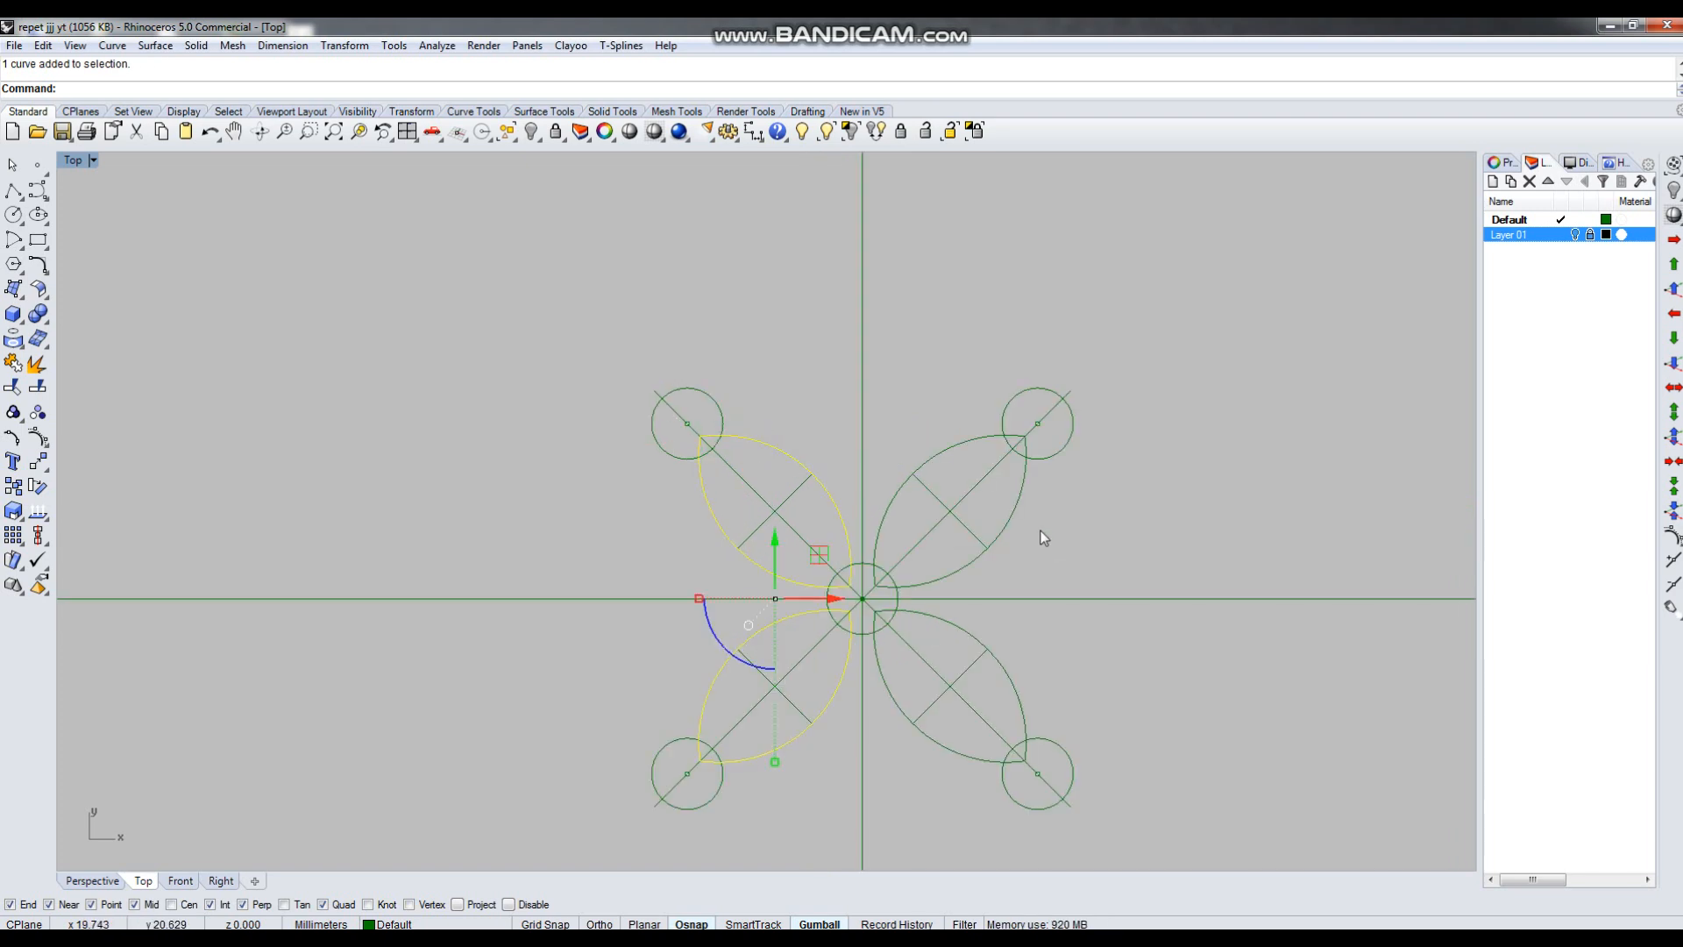
shift+click(1007, 510)
shift+click(1013, 682)
shift+drag(807, 421, 914, 675)
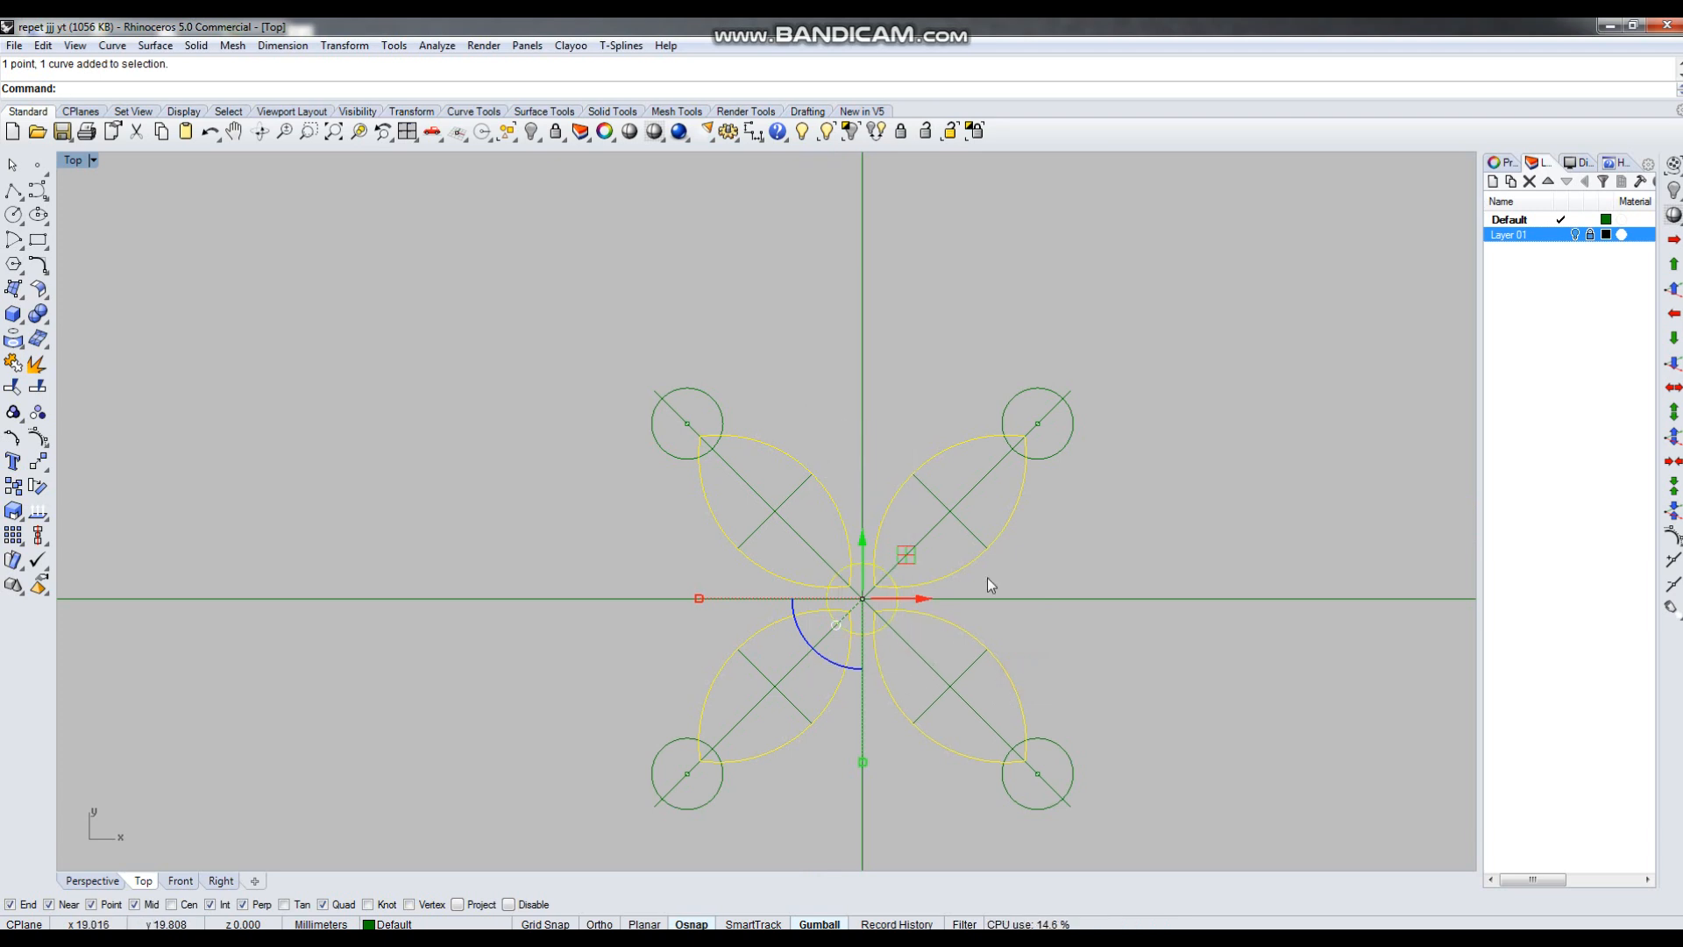
shift+drag(982, 361, 1084, 519)
shift+drag(1137, 713, 1148, 688)
scroll(1148, 687, down, 3)
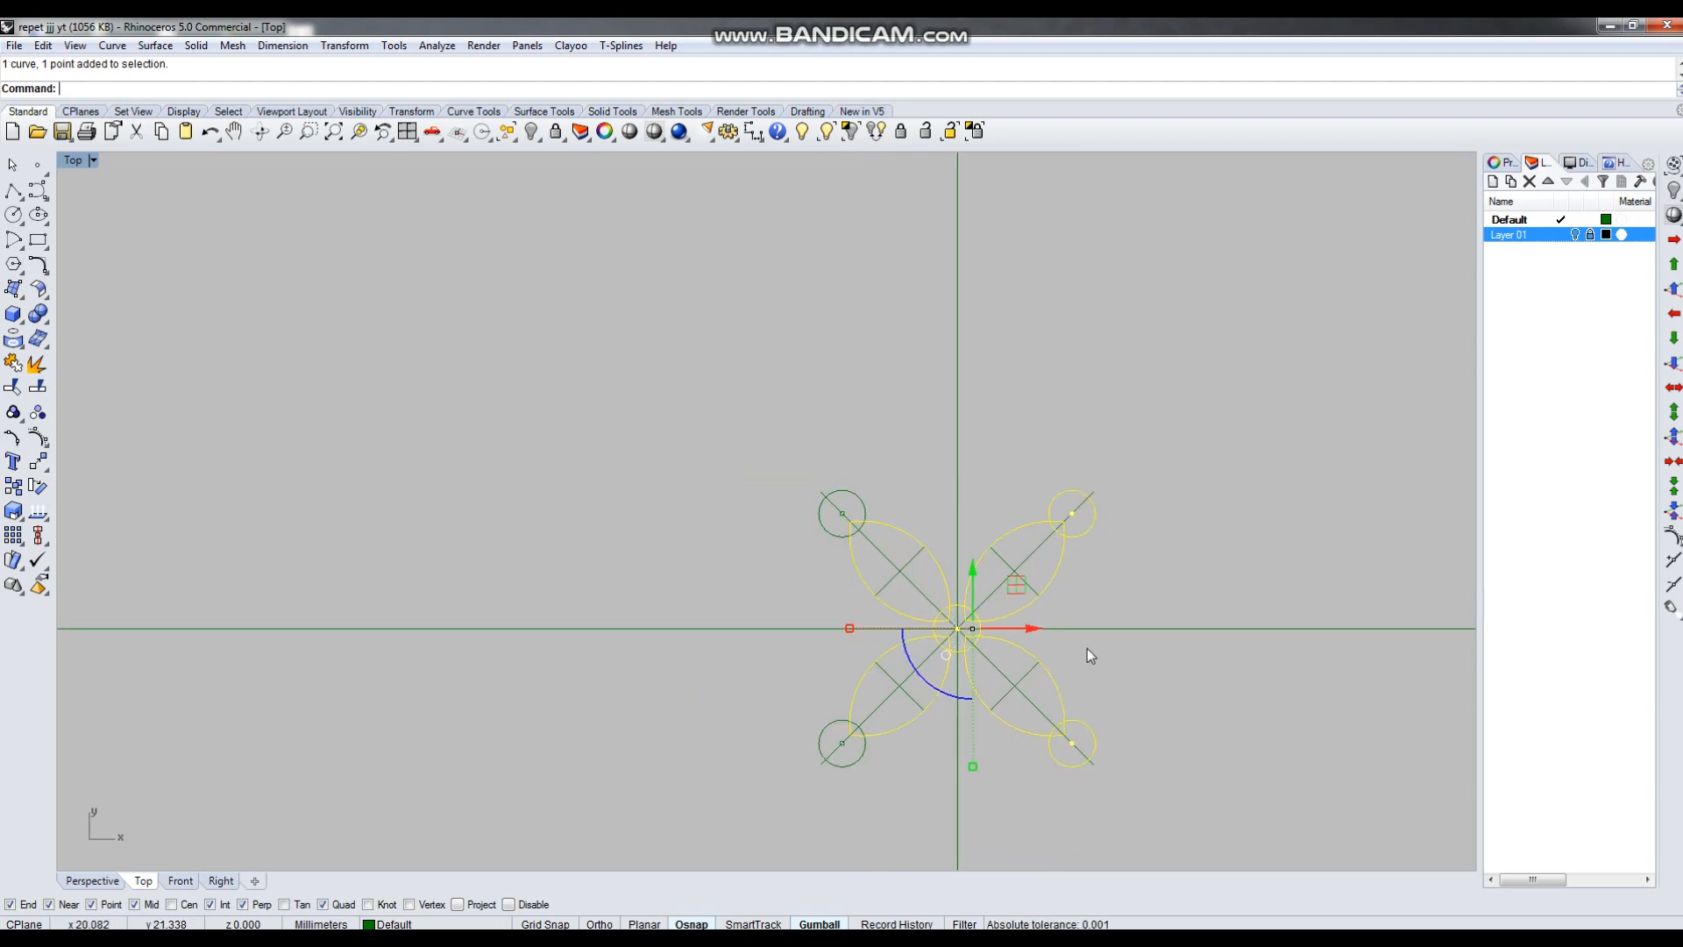
key(Return)
click(842, 512)
scroll(1100, 491, up, 2)
click(1063, 523)
scroll(950, 515, down, 4)
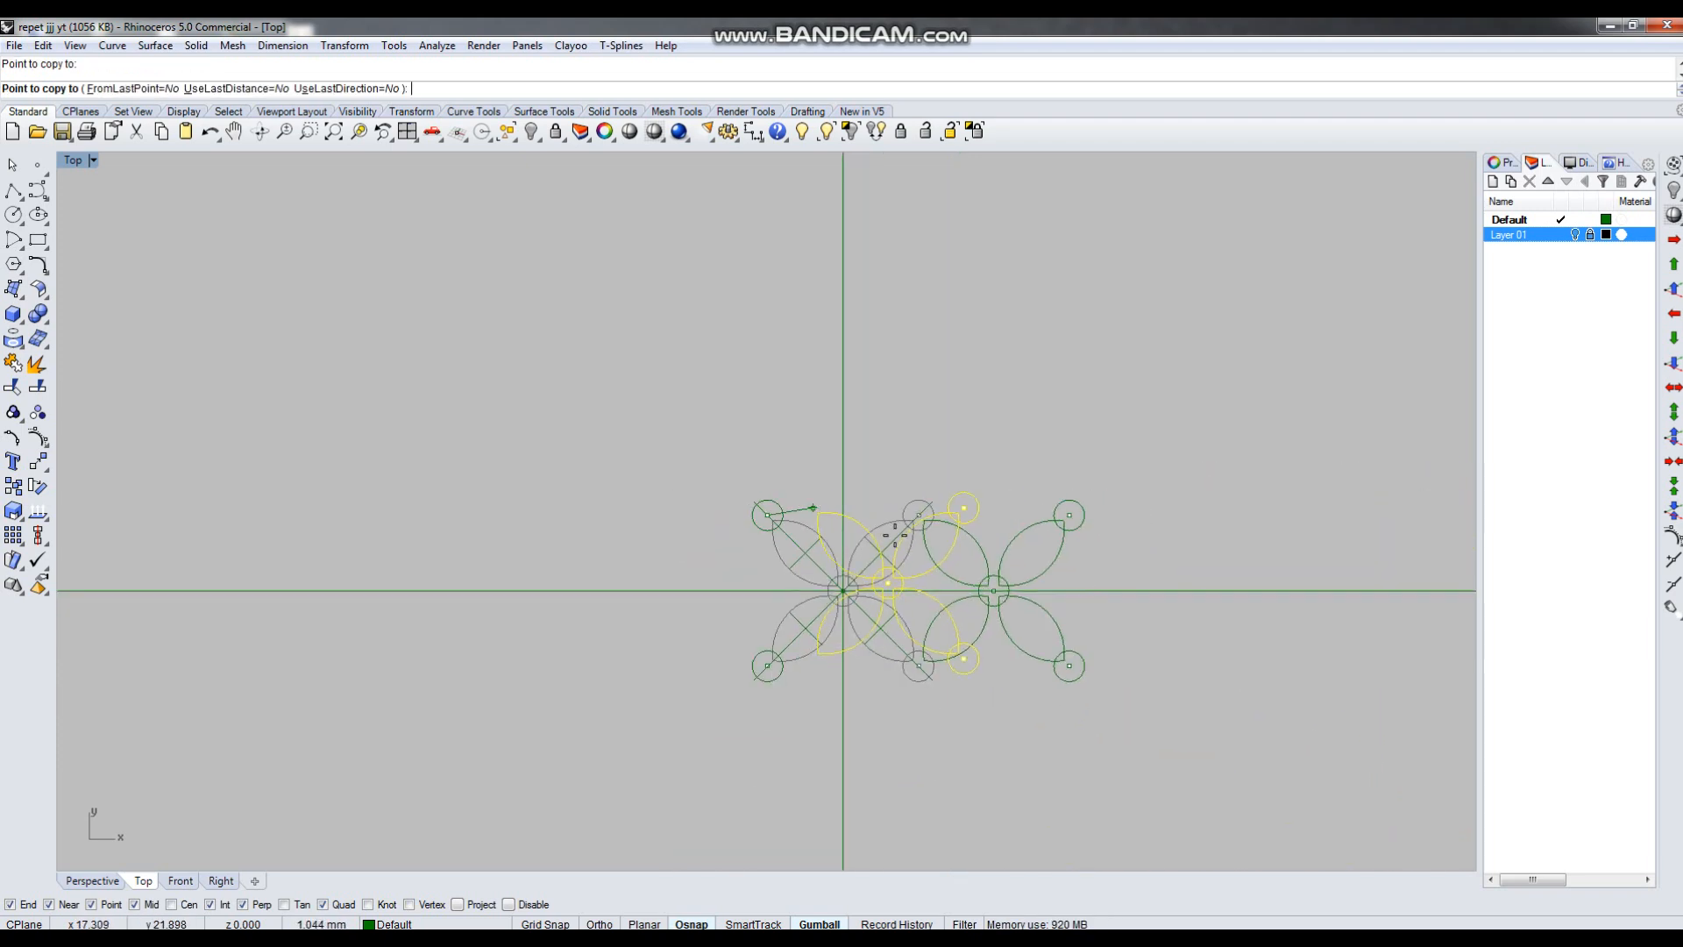
Place three more motif copies along the row with FromLastPoint, UseLastDistance and UseLastDirection set to Yes.
click(140, 88)
click(224, 88)
click(351, 88)
scroll(274, 412, down, 4)
click(906, 426)
click(905, 425)
click(906, 425)
key(Return)
scroll(731, 484, up, 4)
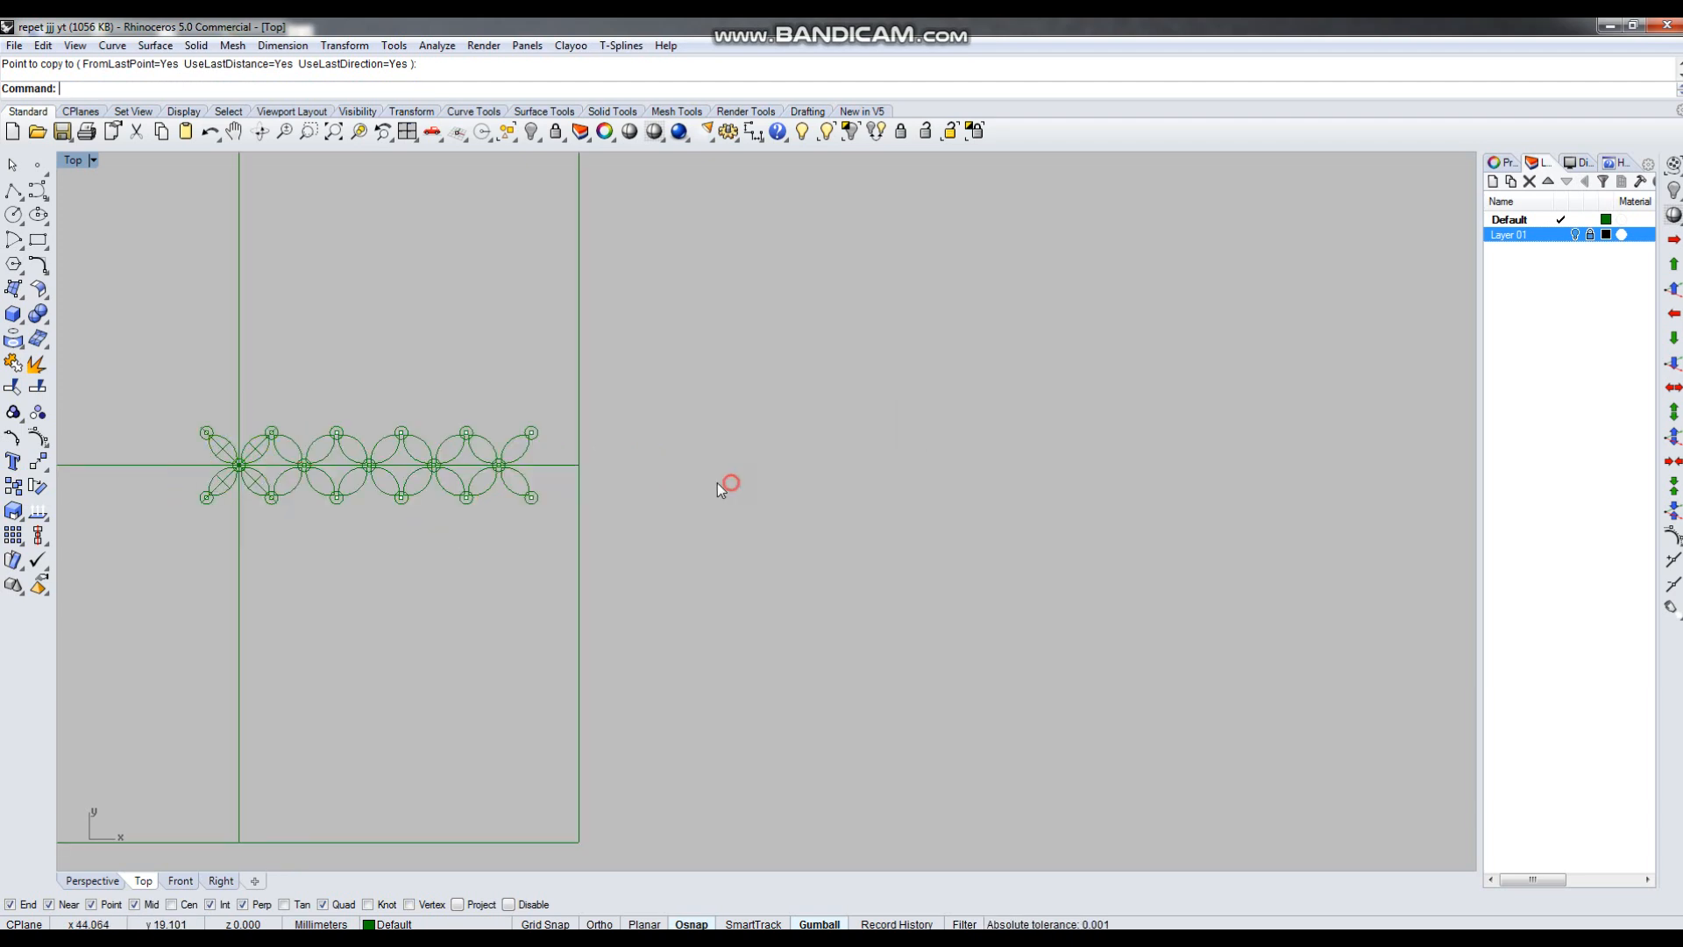
Offset the rectangular outline inward by 0.7.
click(859, 304)
text(offset)
key(Return)
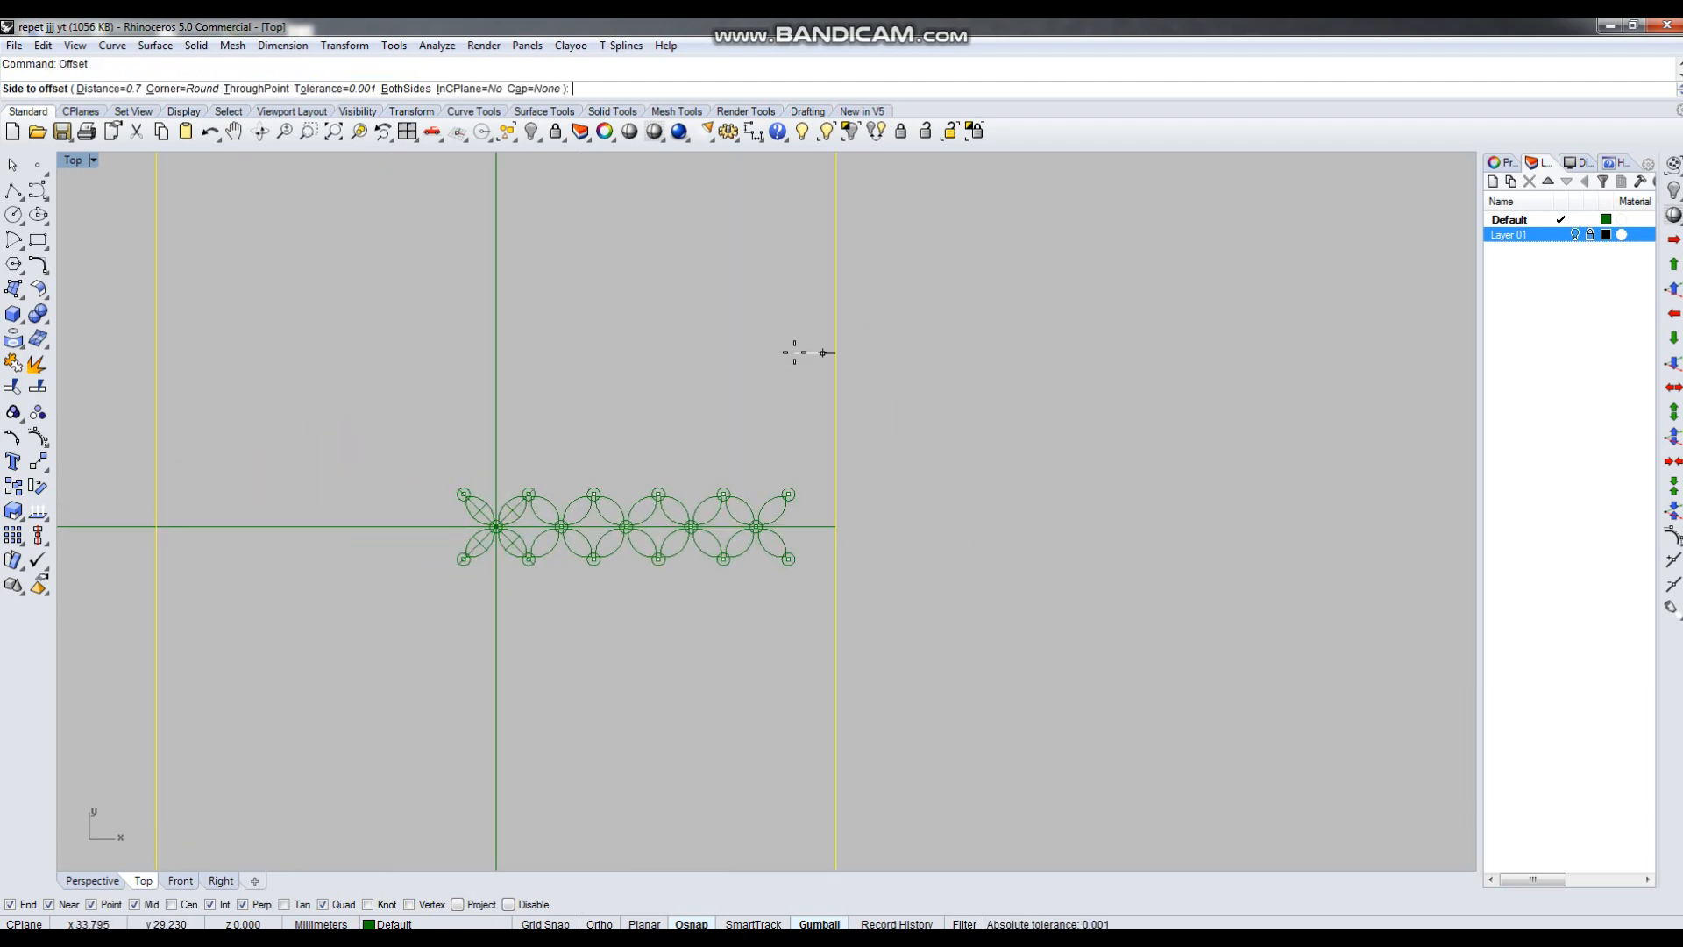
click(793, 349)
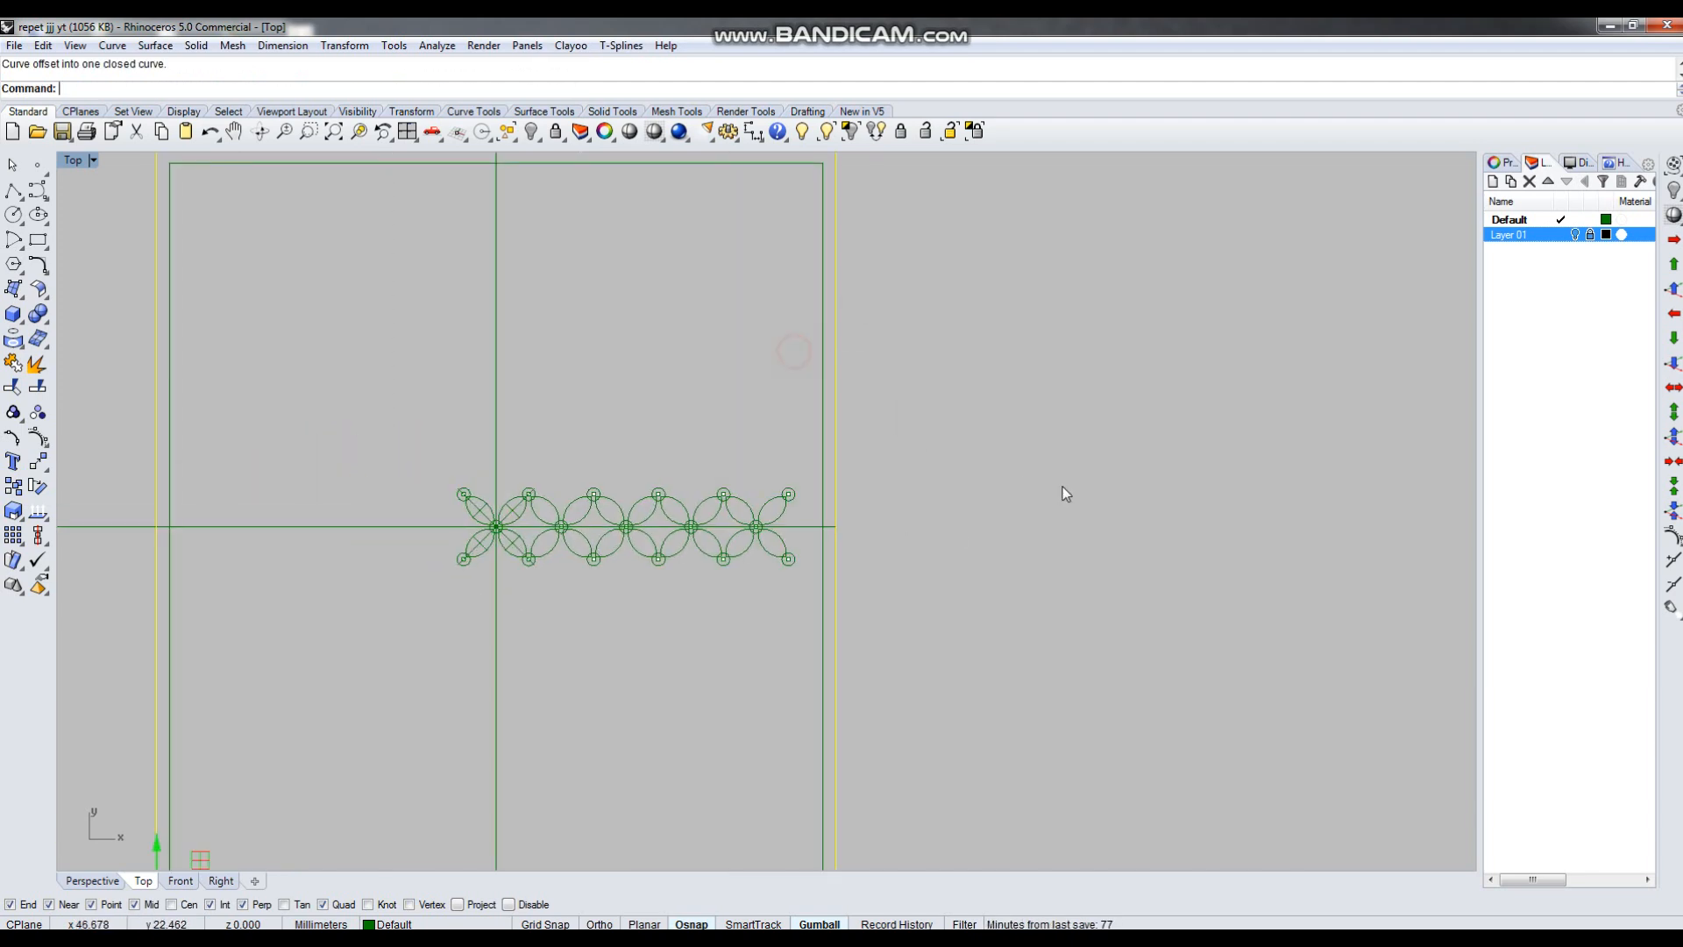
Mirror the row's last two leaves about a vertical line through the end tip circles toward the rectangle's right edge.
scroll(774, 524, up, 5)
click(812, 515)
right_drag(870, 594, 931, 591)
text(mi)
key(Return)
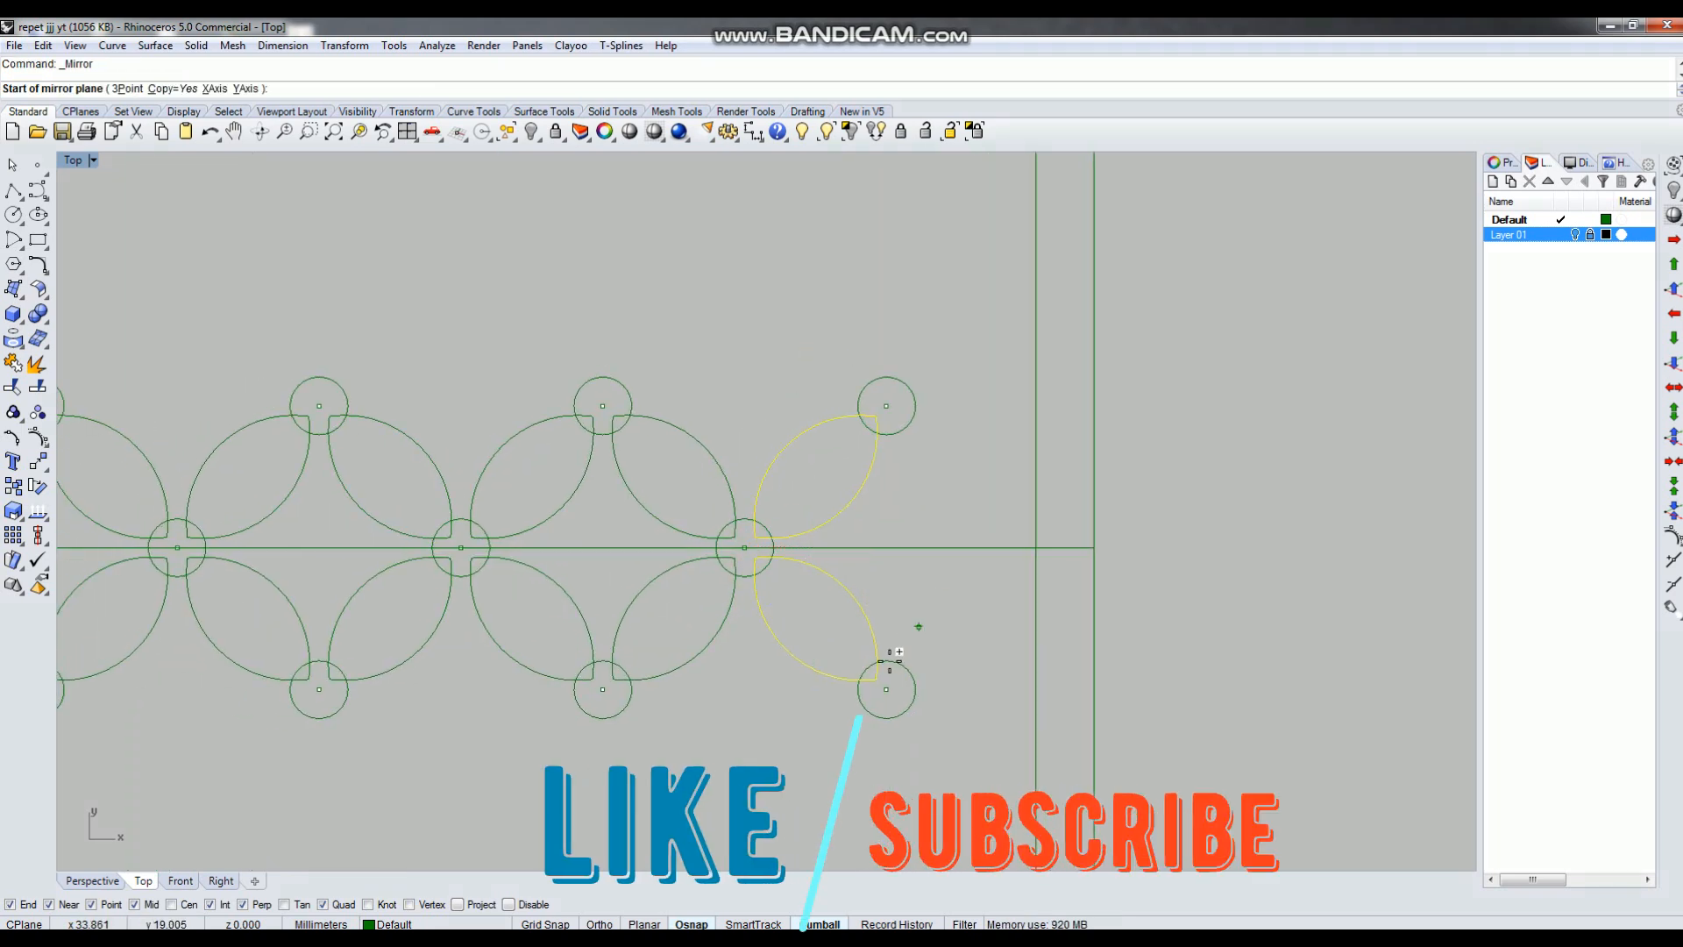
click(886, 689)
key(shift)
click(910, 321)
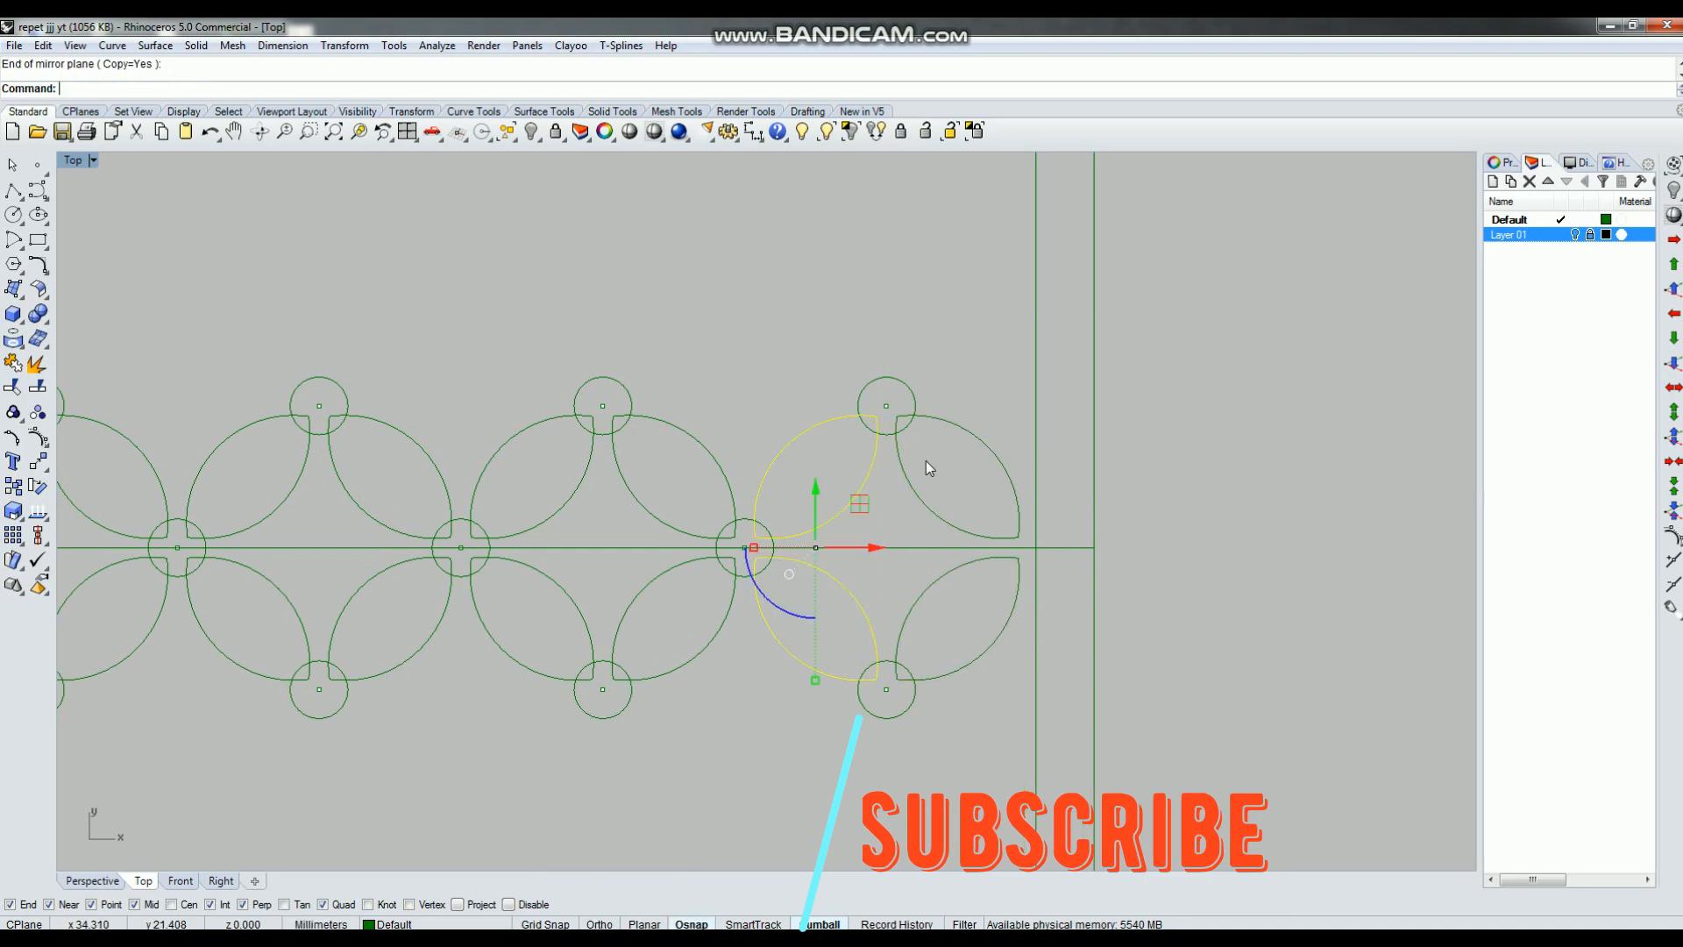
Mirror the last motif's centre circle and point about the vertical line through the end tip circles.
click(881, 592)
drag(696, 365, 808, 632)
key(Return)
click(886, 405)
click(907, 278)
key(Escape)
scroll(1112, 570, down, 3)
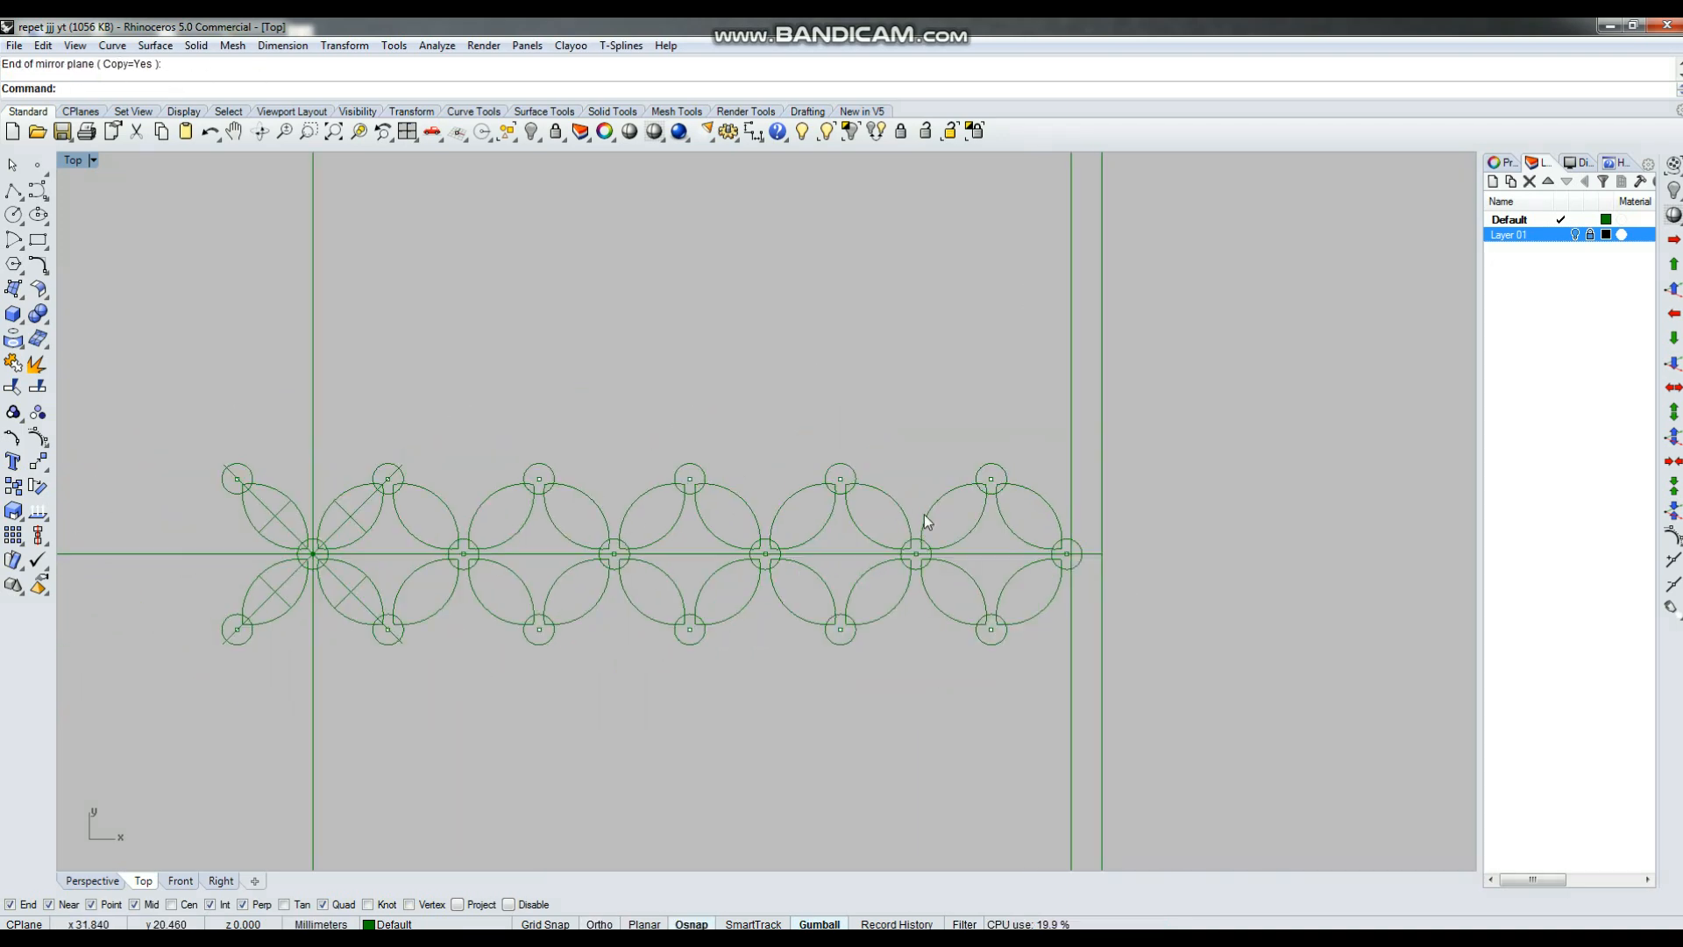
Delete the diagonal guide lines and short cross lines from the first motif's four leaves.
scroll(924, 514, down, 2)
scroll(551, 517, up, 6)
drag(602, 456, 545, 469)
shift+drag(360, 416, 364, 624)
shift+drag(383, 679, 342, 697)
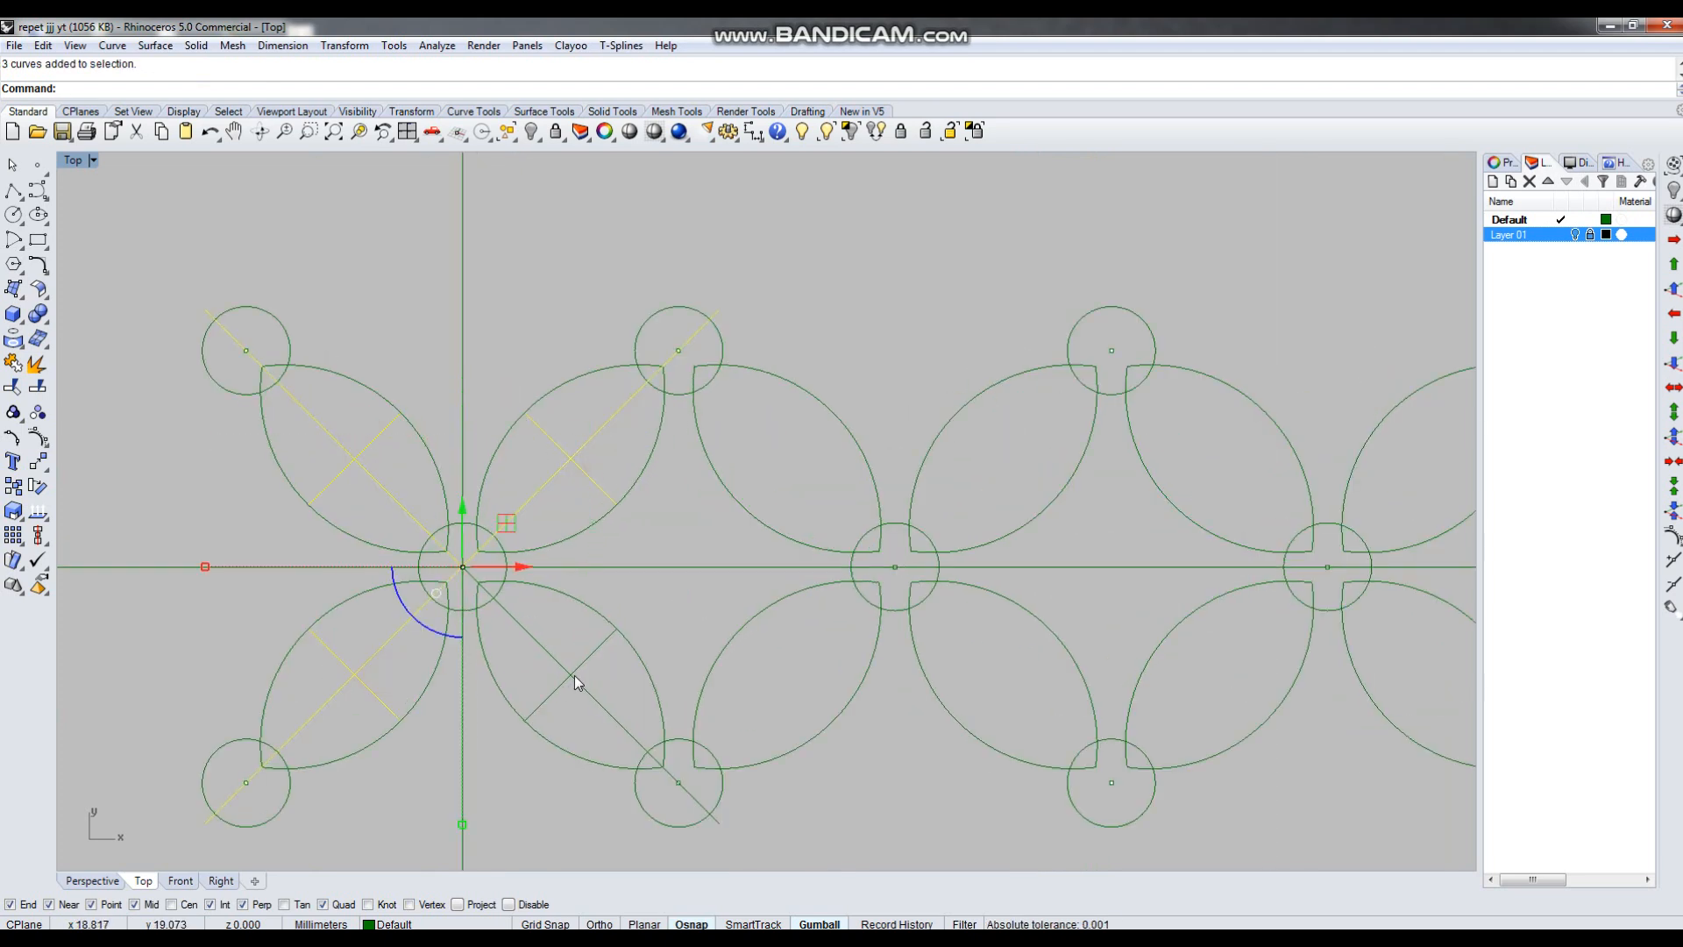
shift+click(580, 685)
key(Delete)
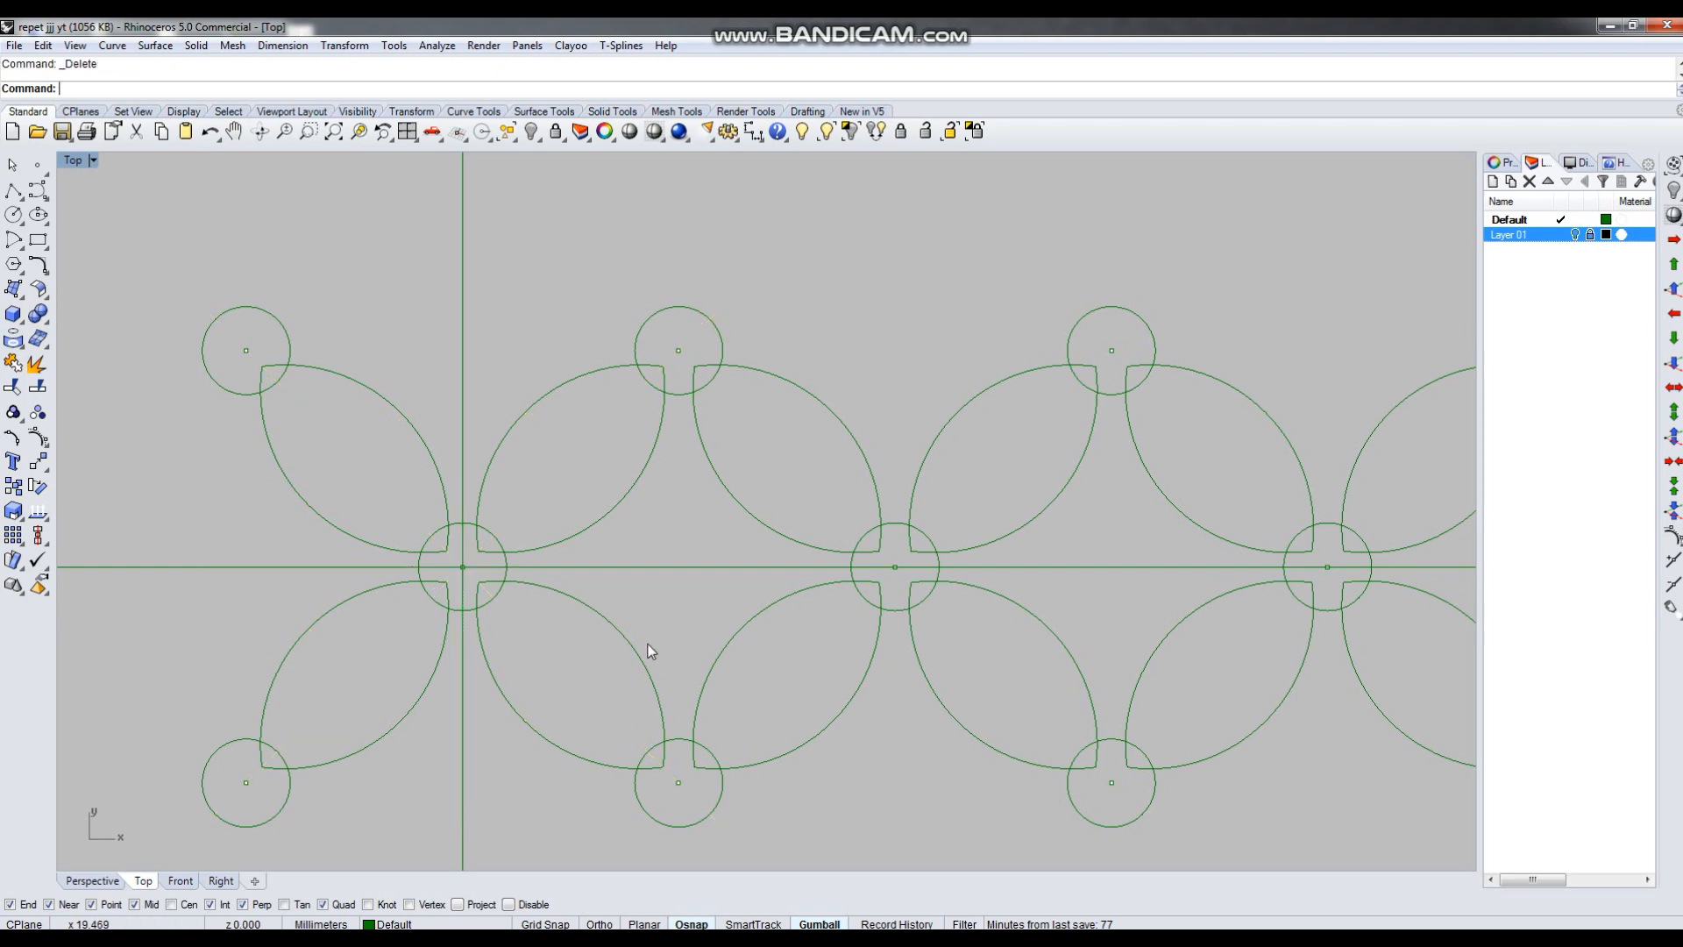
scroll(592, 609, down, 5)
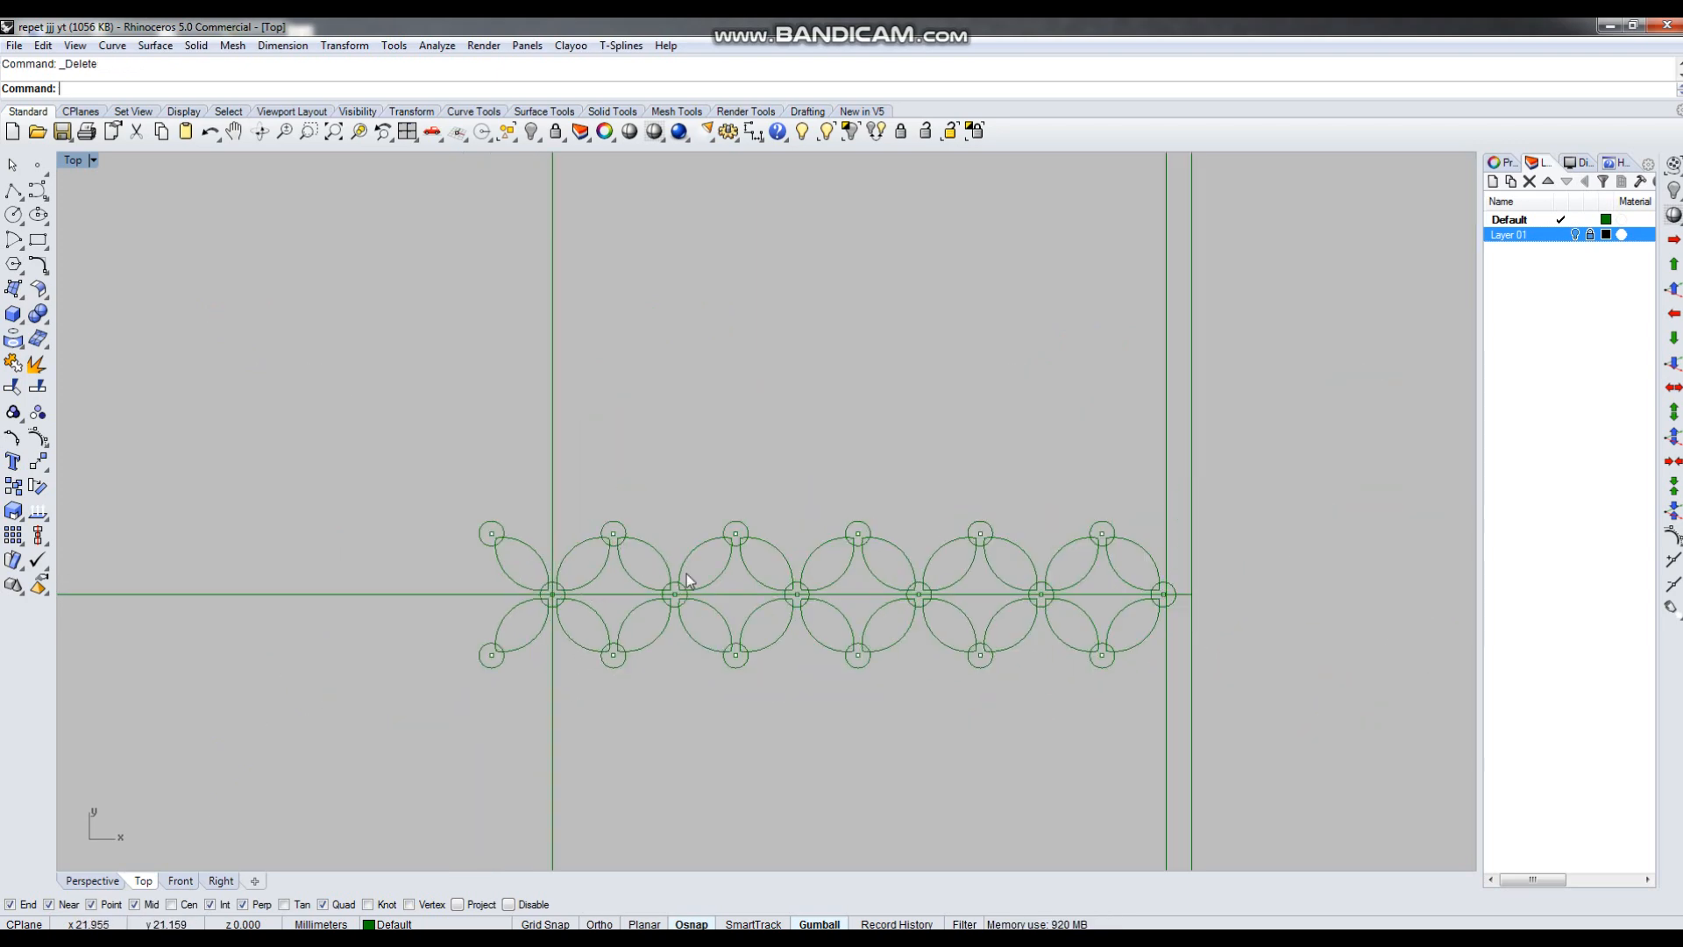
drag(407, 484, 1243, 621)
scroll(1129, 653, up, 3)
right_click(1127, 652)
click(1090, 657)
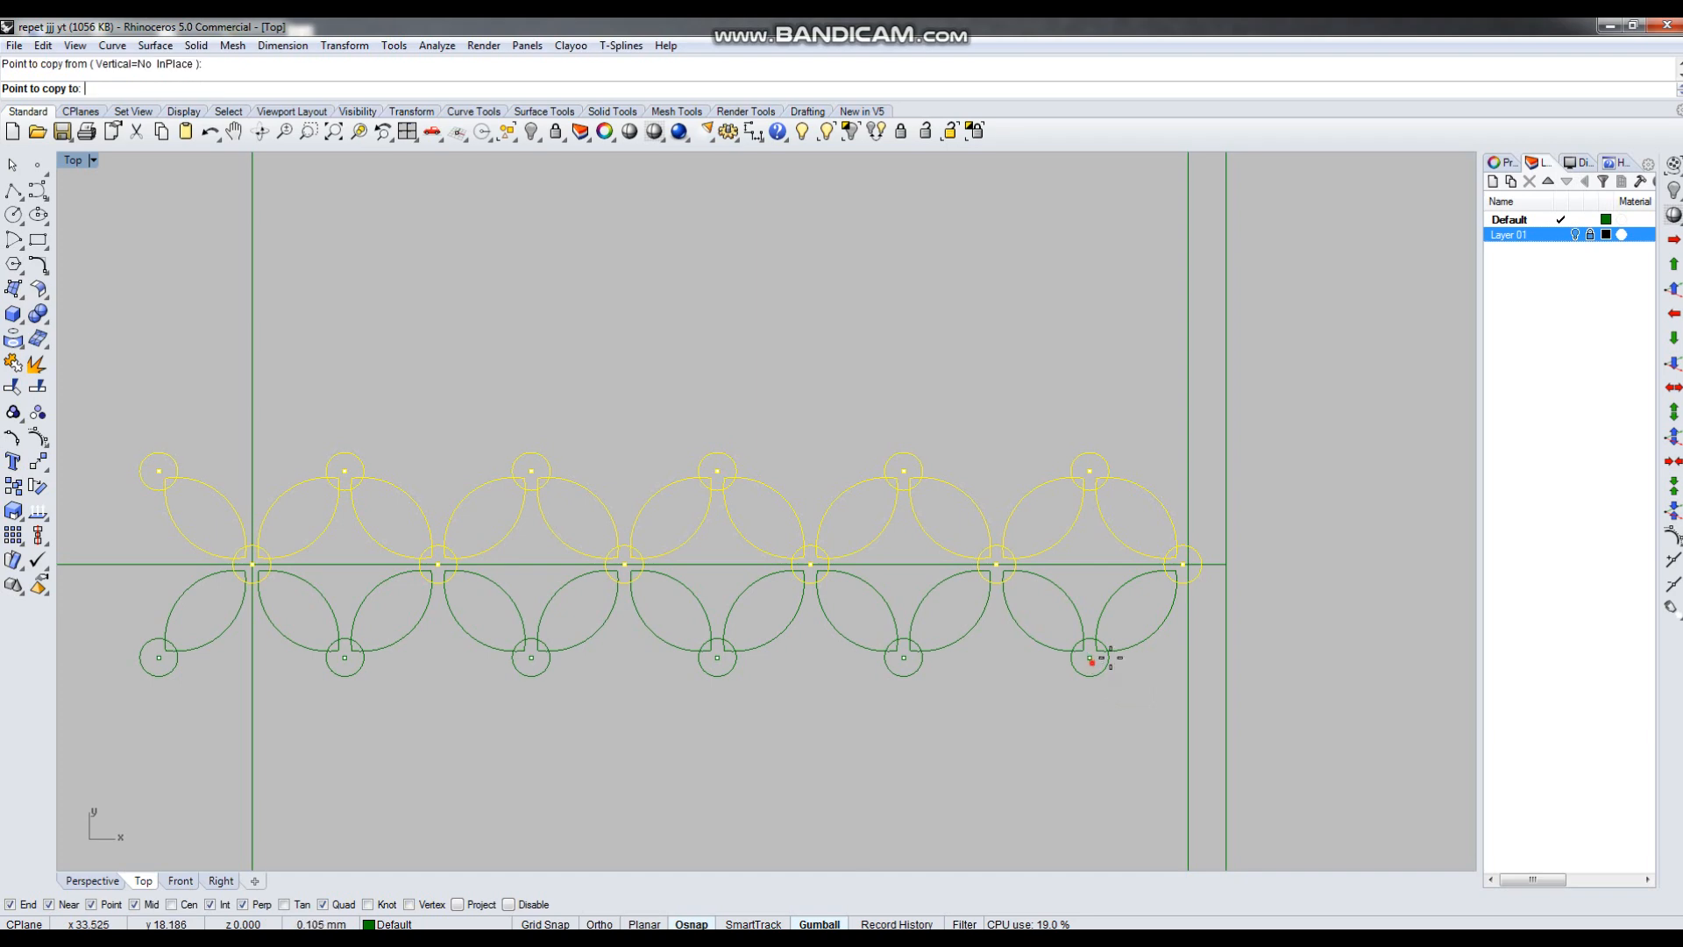
right_click(1095, 478)
right_click(1100, 666)
click(1089, 657)
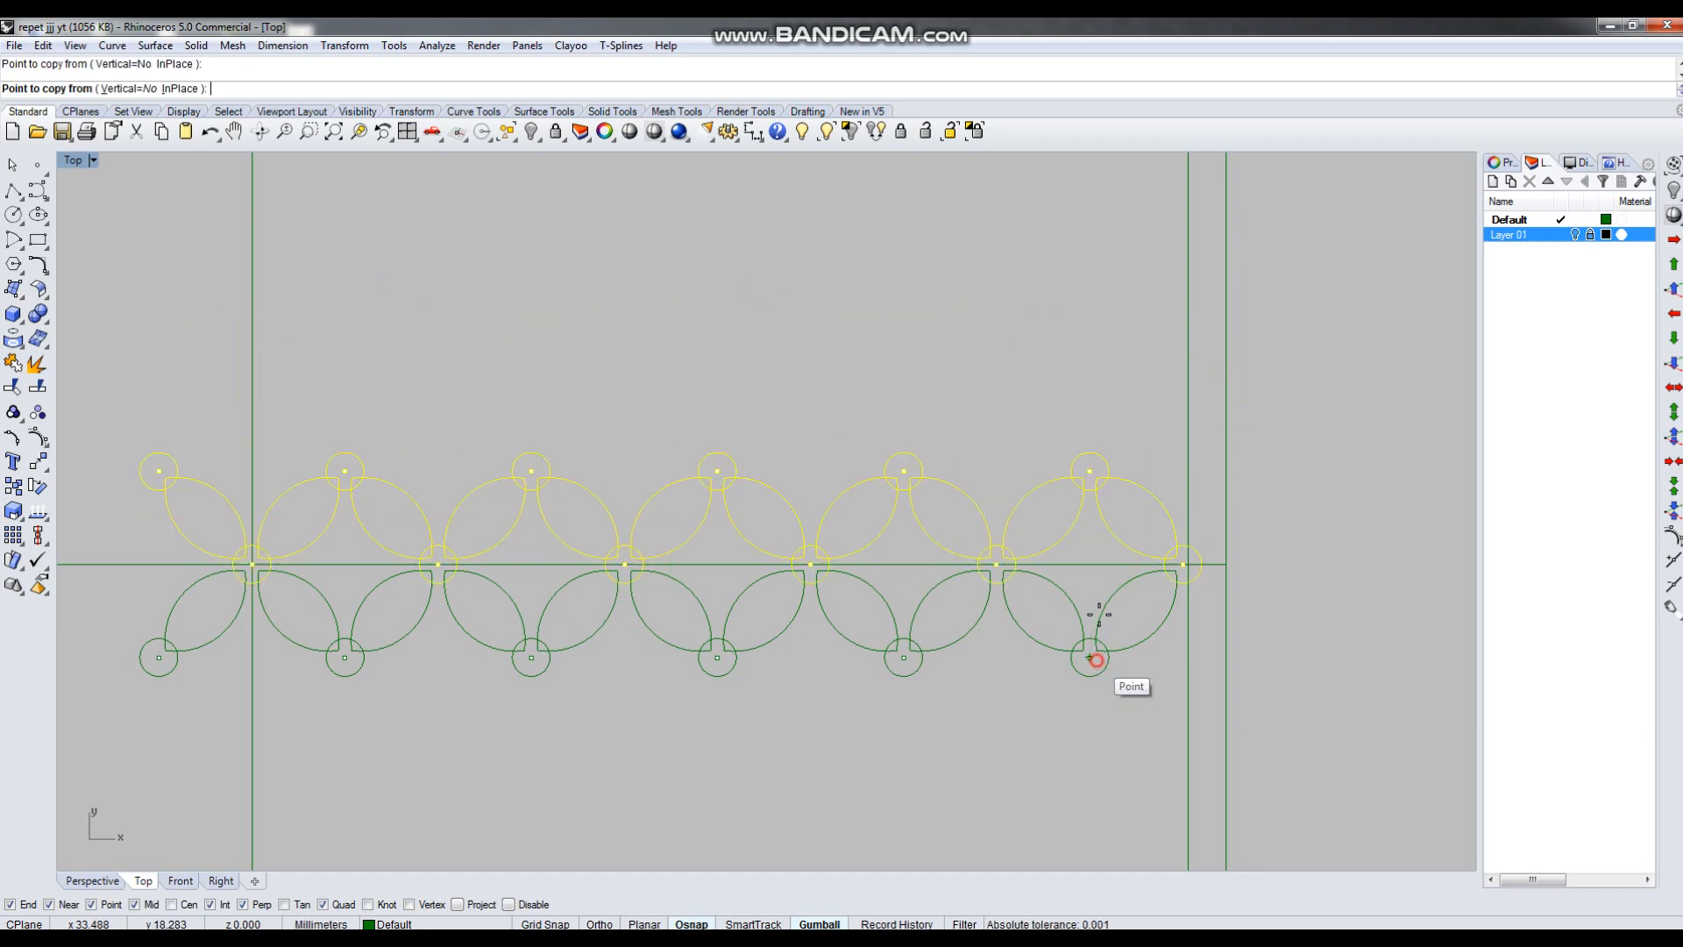
click(1091, 561)
right_click(1080, 603)
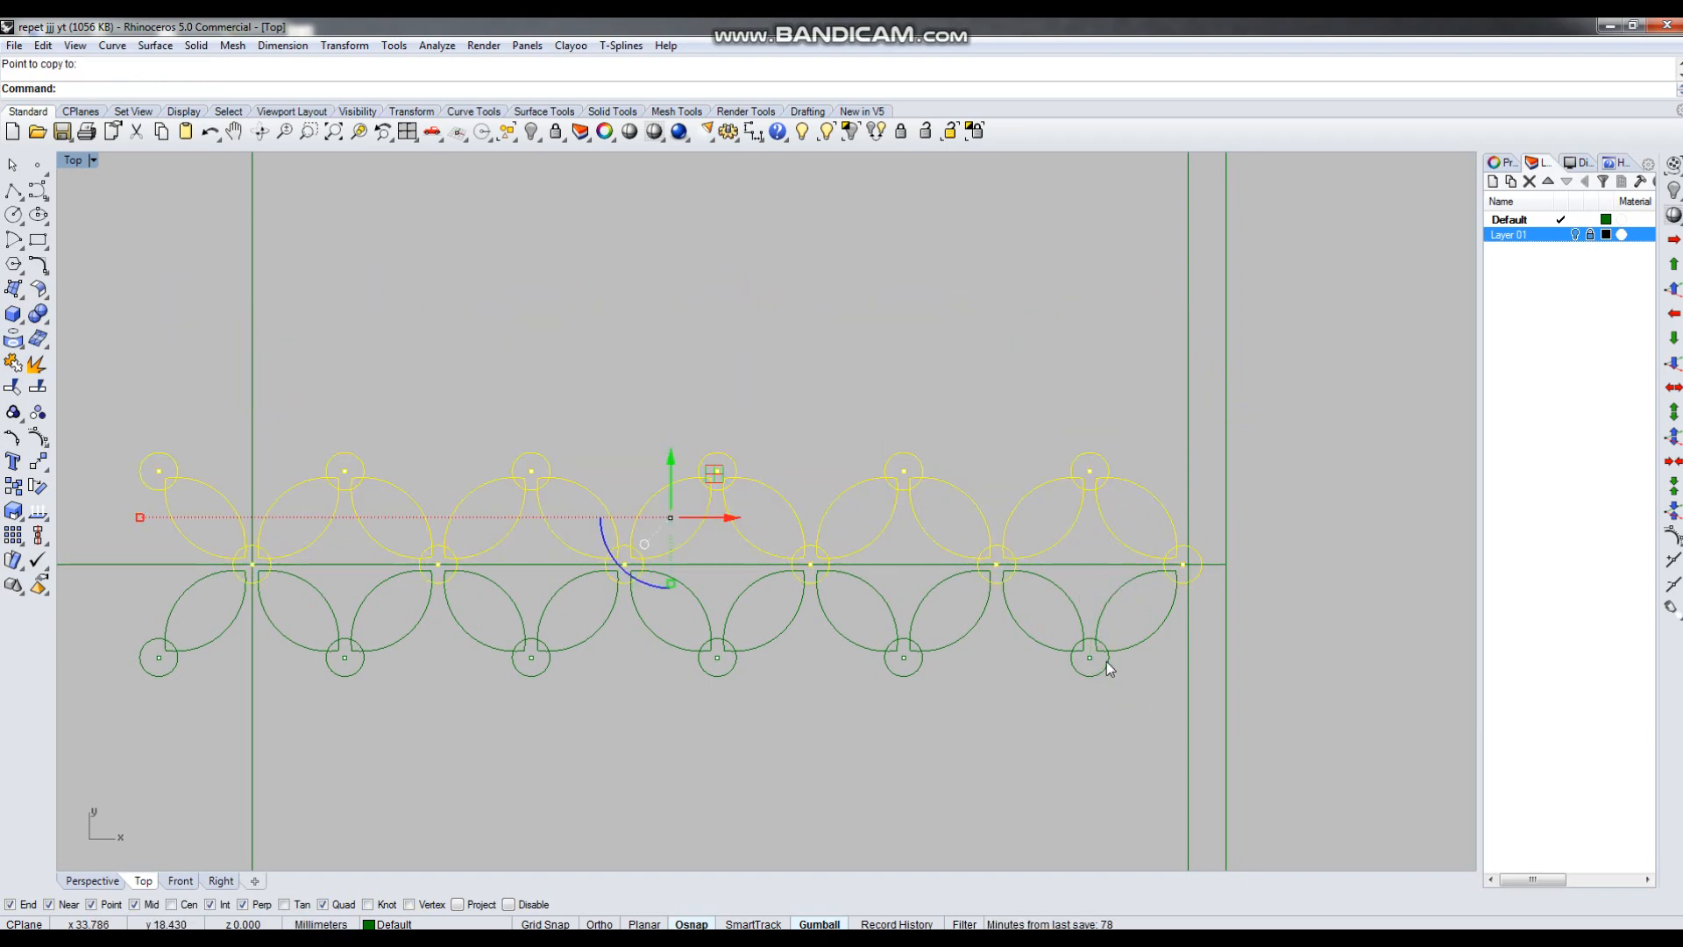
click(1121, 721)
Try to mirror the lower row of leaves and tip circles about the line through the upper tip circles.
drag(825, 605, 822, 605)
right_drag(945, 708, 1092, 661)
drag(502, 587, 293, 584)
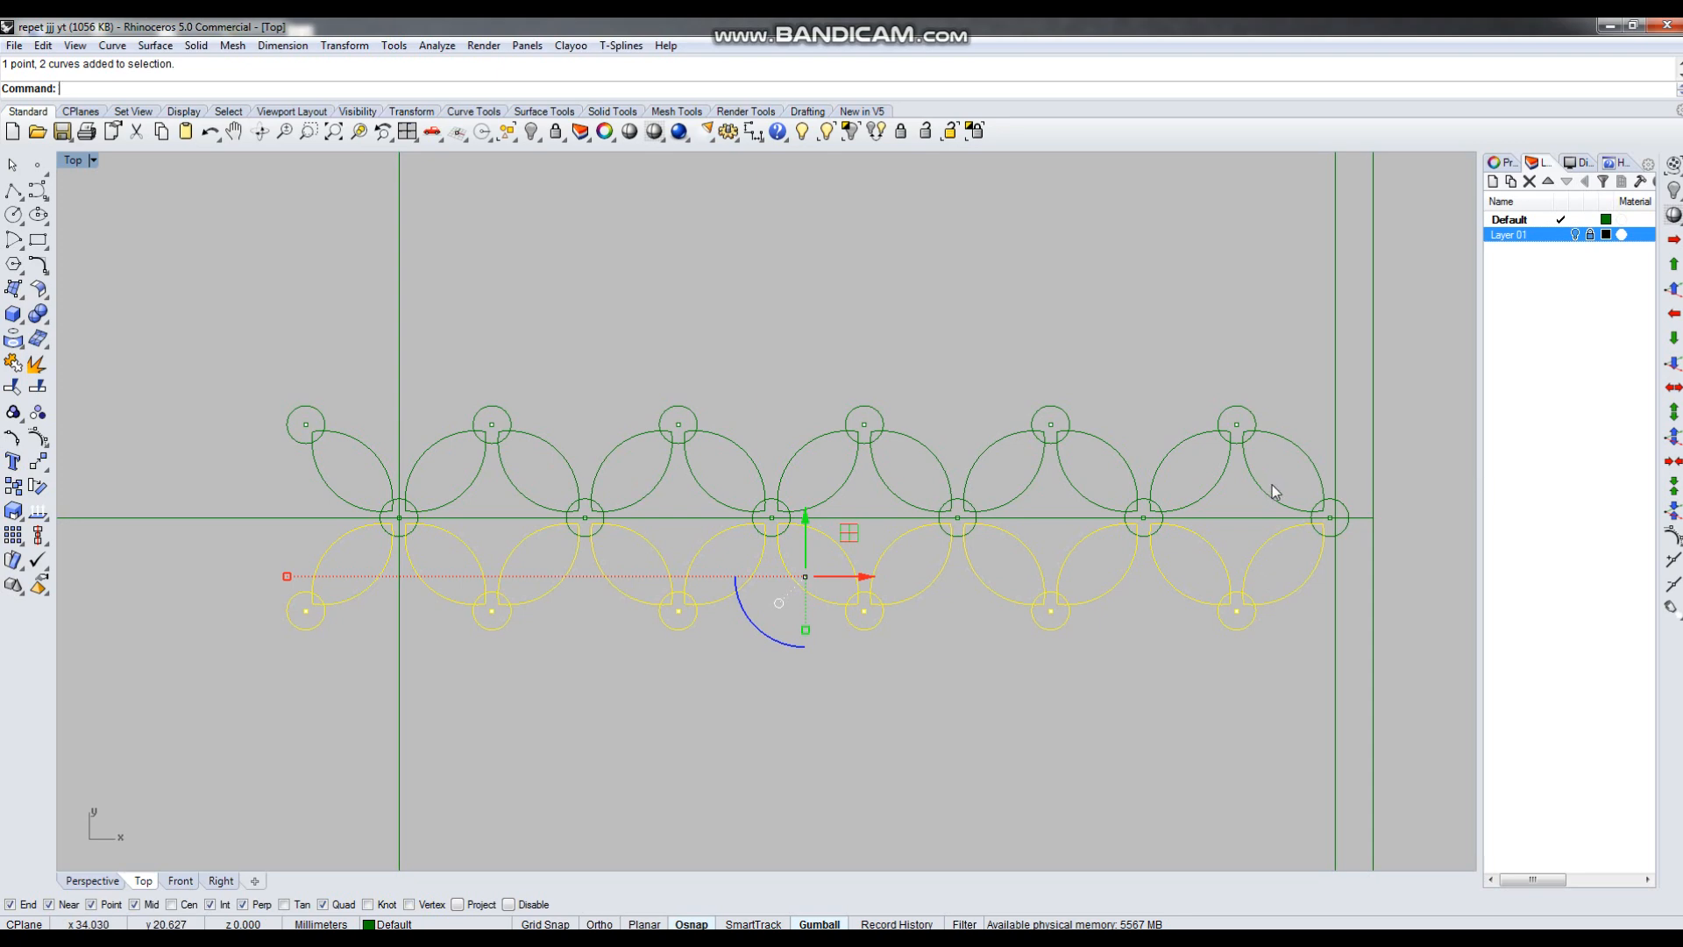
scroll(1322, 527, up, 2)
text(mi)
key(Return)
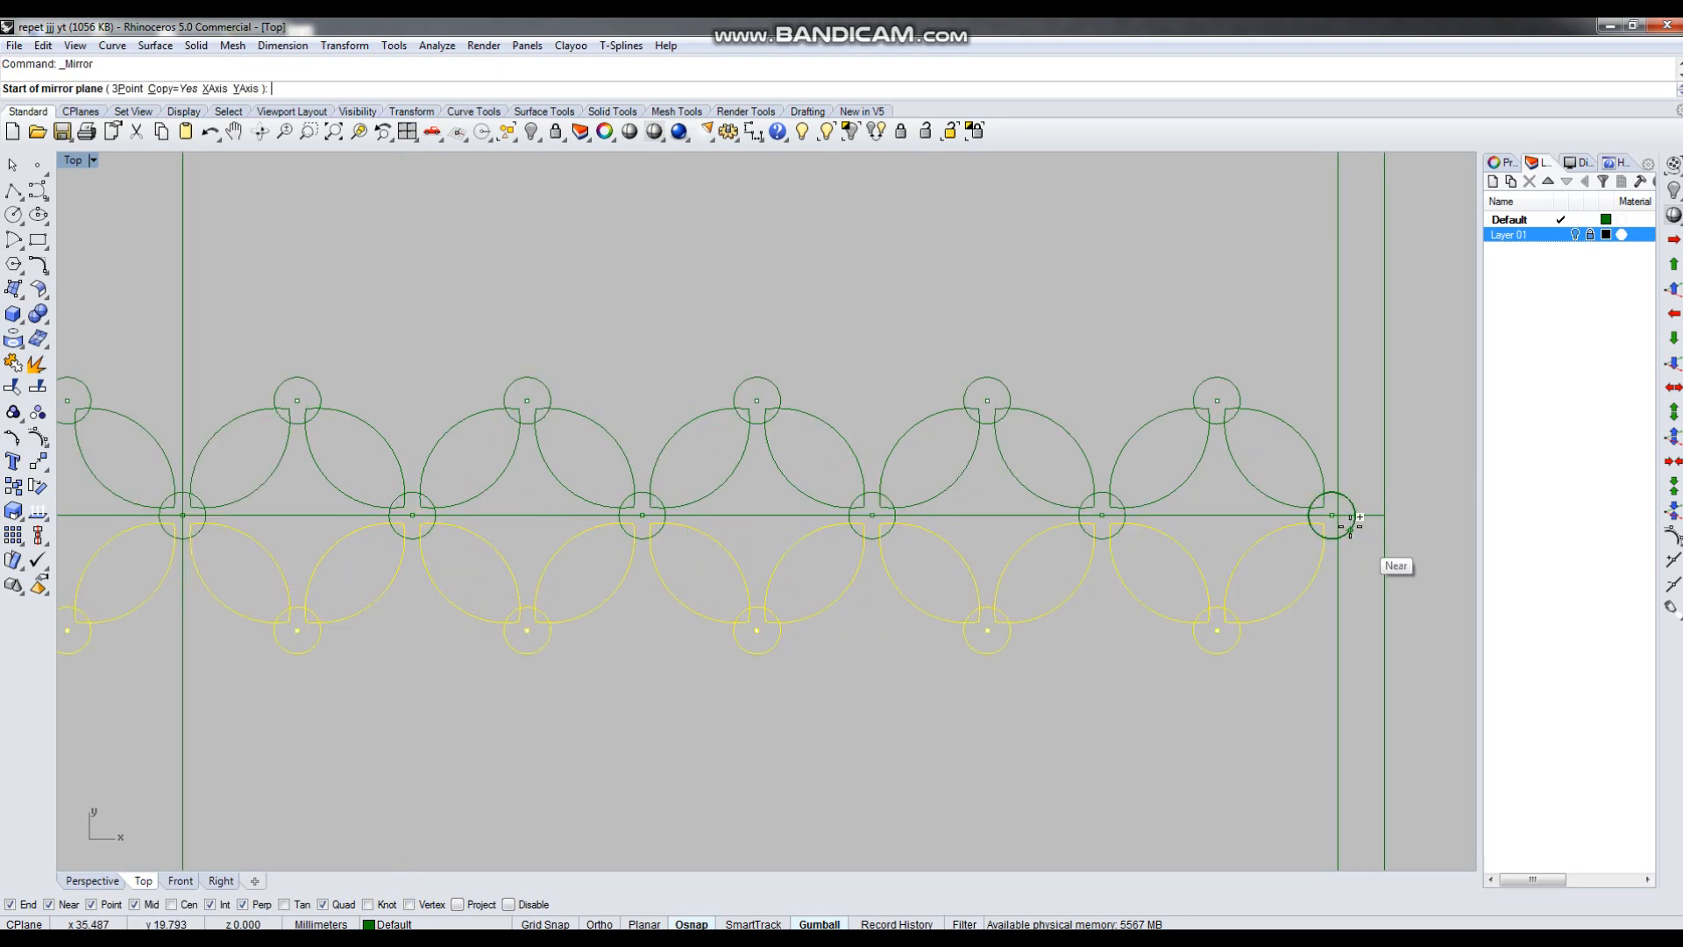
click(1217, 401)
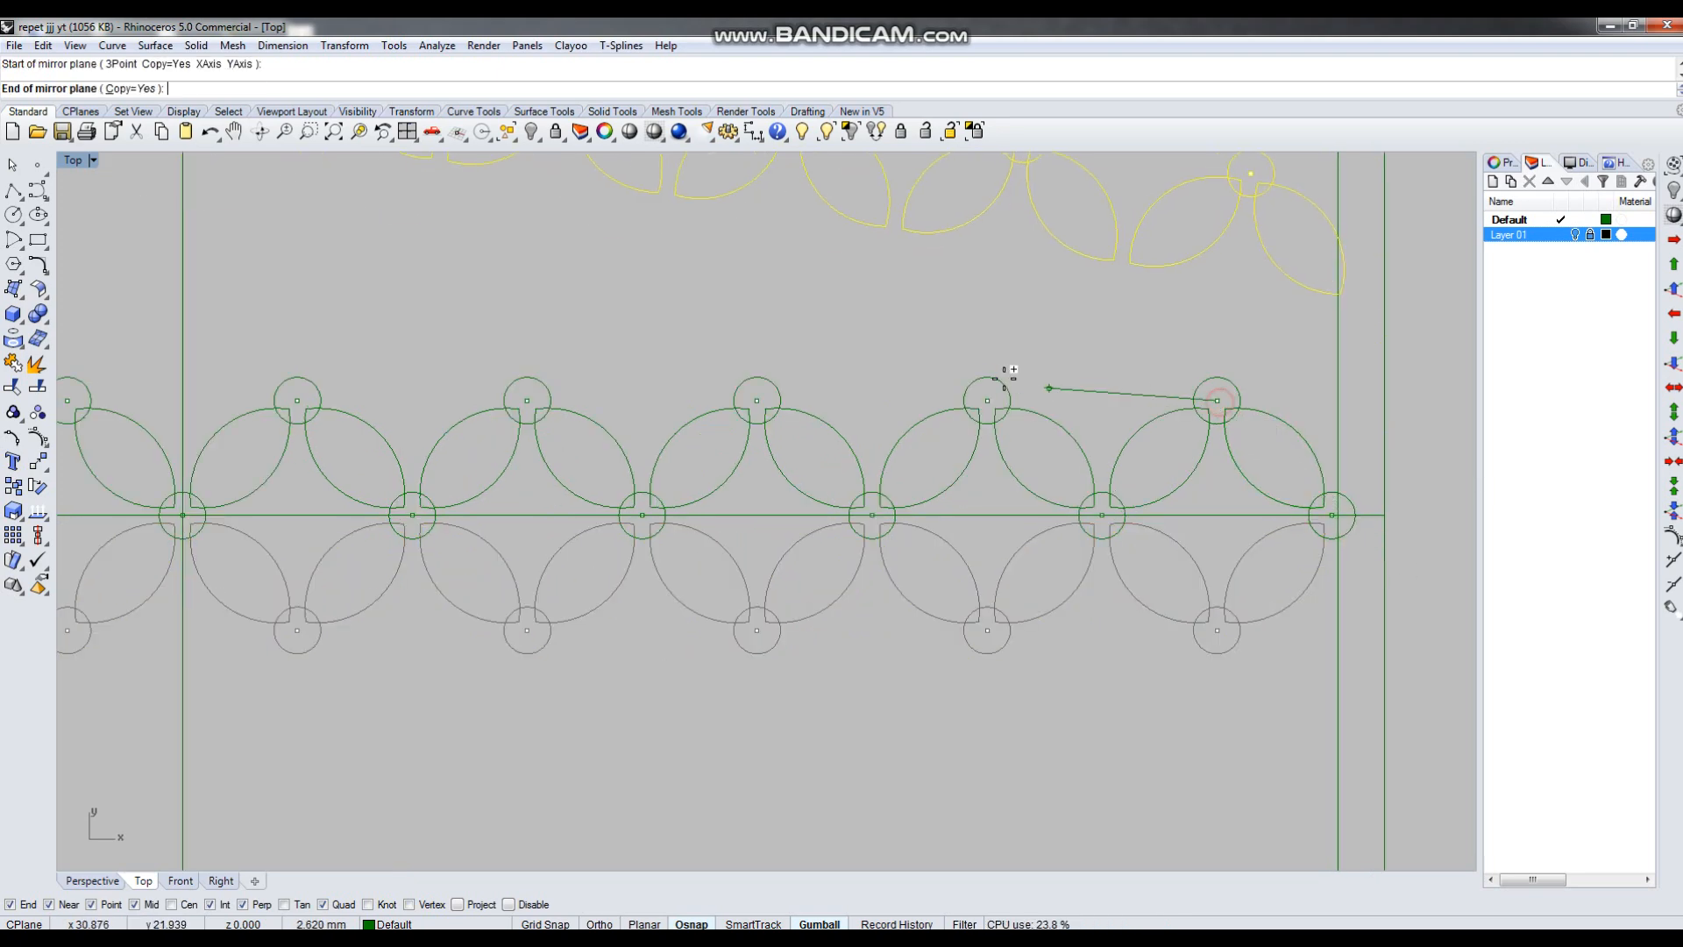
click(1002, 380)
scroll(1085, 554, down, 3)
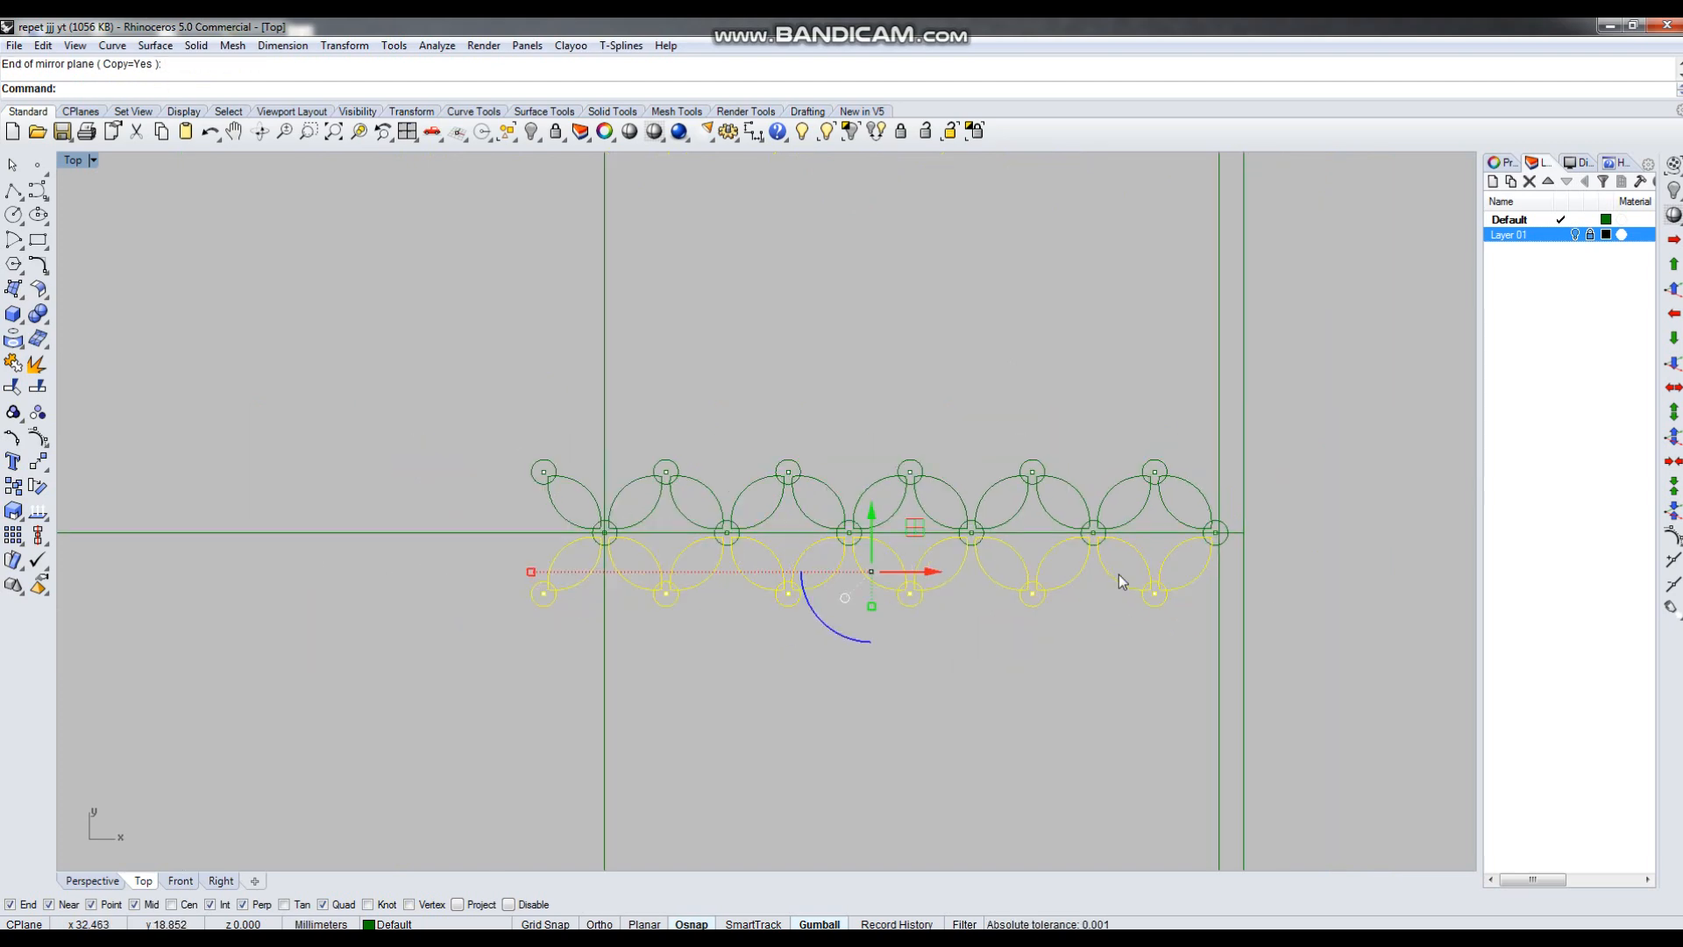
Mirror the whole leaf row, without its upper tip circles, upward about the horizontal line through those circles.
drag(463, 470, 1307, 654)
scroll(865, 449, up, 2)
ctrl+drag(234, 408, 1406, 519)
key(Return)
click(1305, 483)
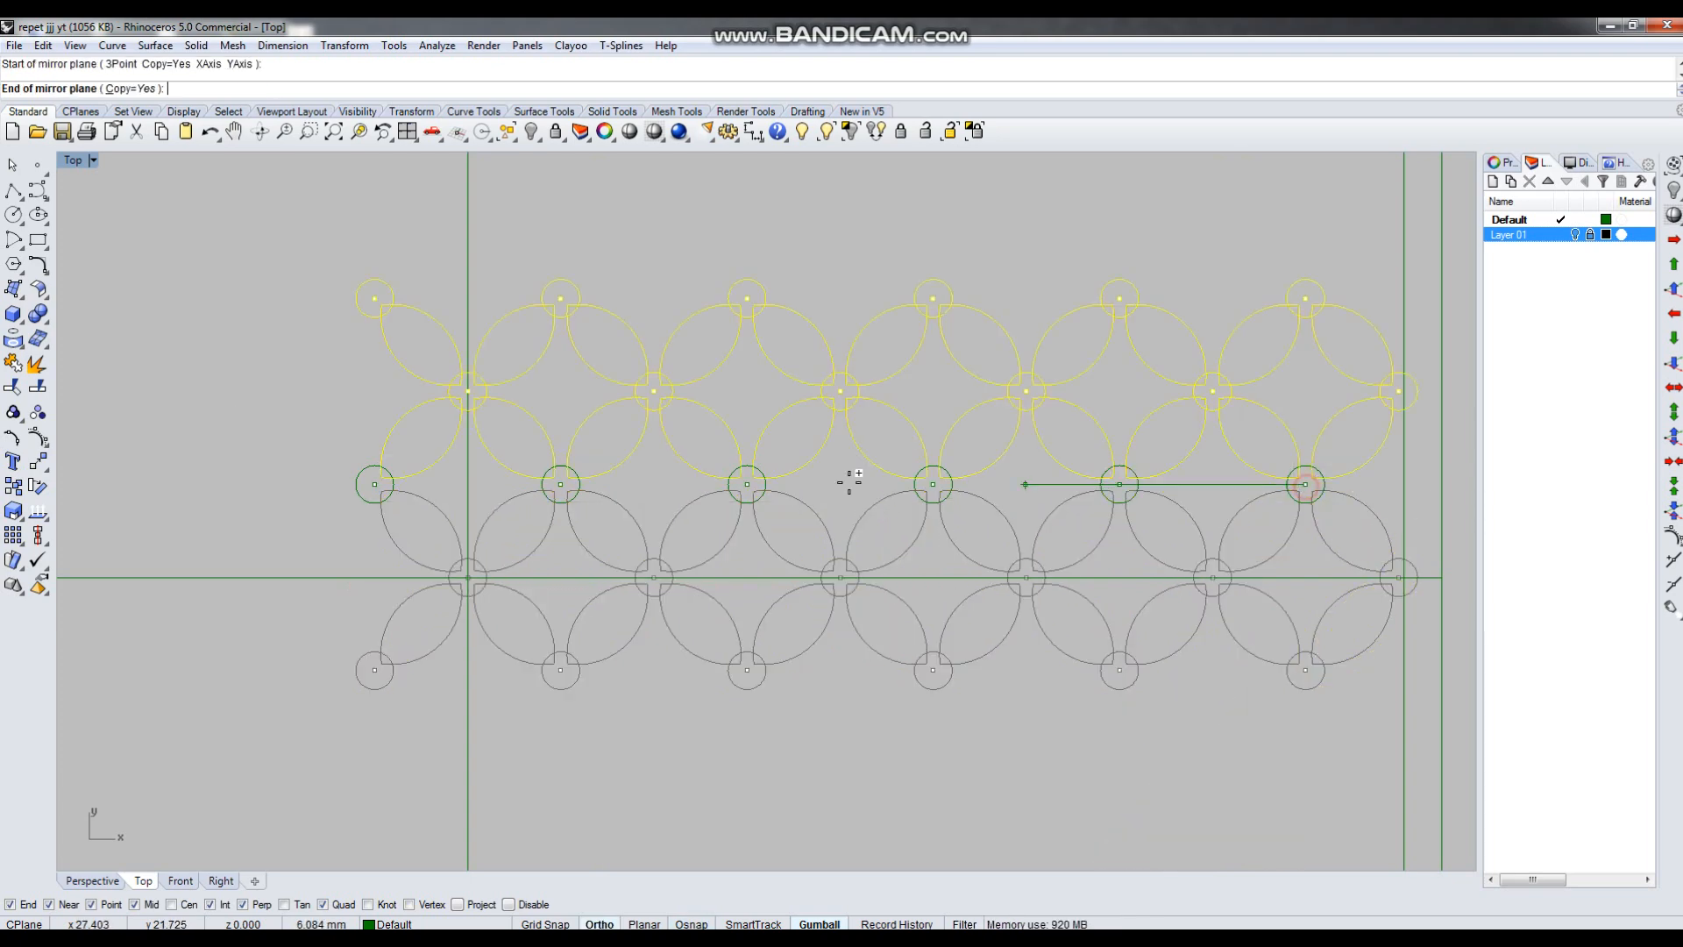
click(442, 456)
scroll(730, 493, down, 3)
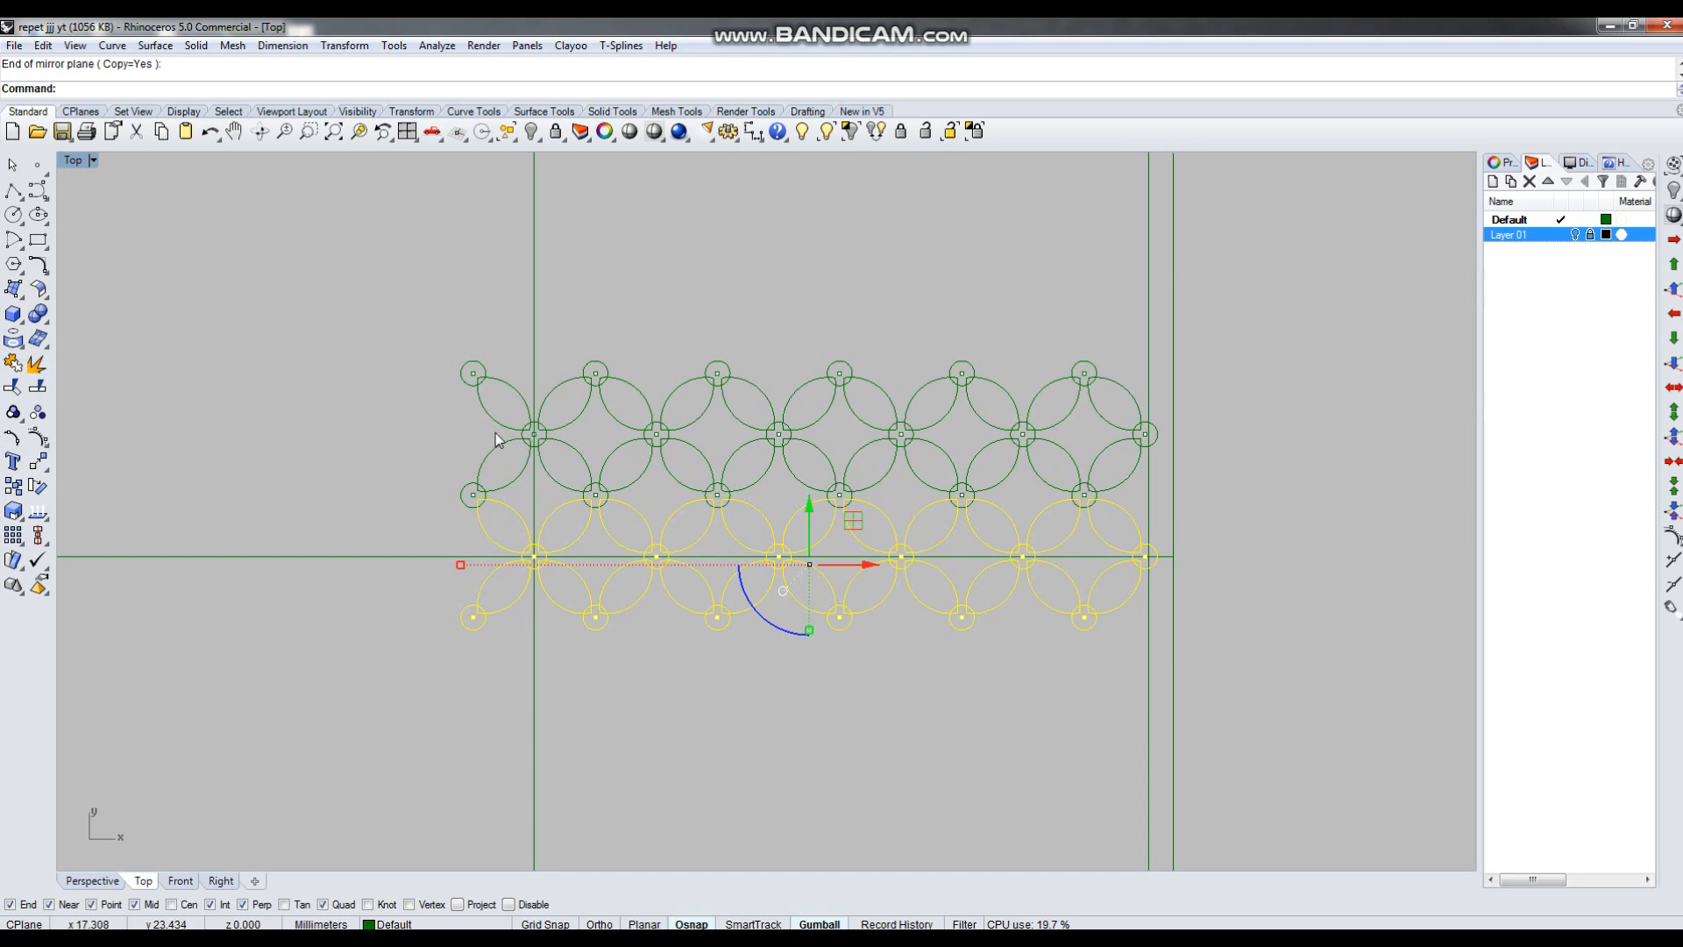
Copy the two-row lattice, without its uppermost and lowermost circles, upward from the last bottom circle's centre to the matching top circle's centre.
drag(342, 410, 1341, 712)
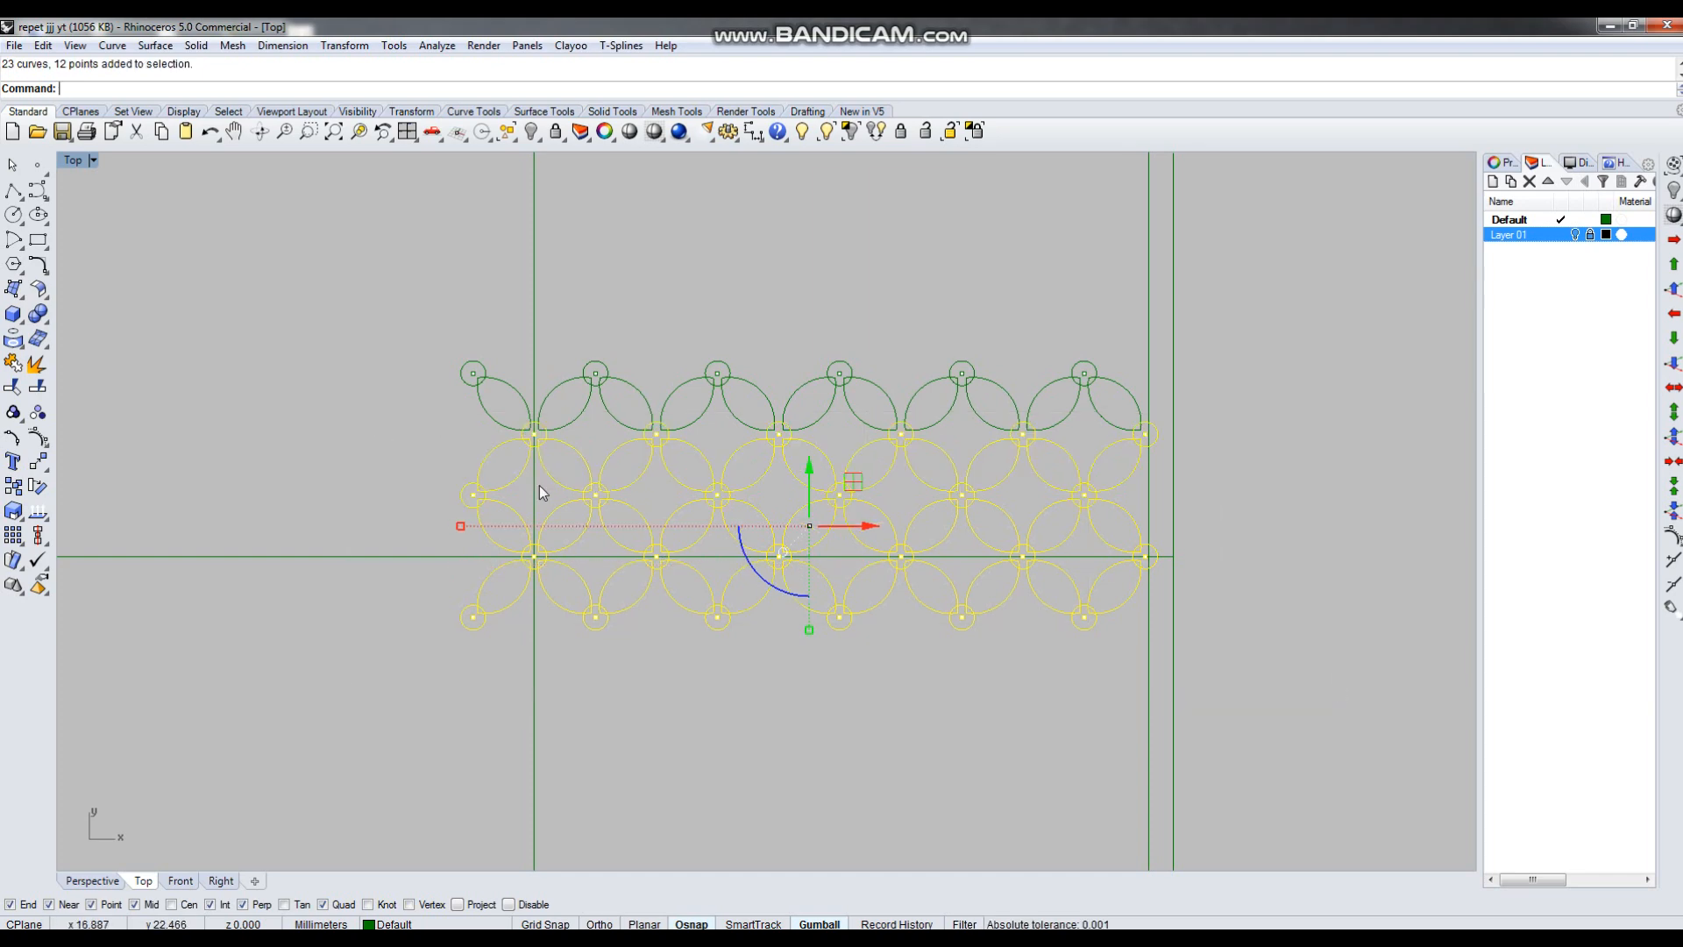
drag(1383, 451, 434, 423)
ctrl+drag(1249, 249, 985, 363)
ctrl+drag(666, 242, 483, 273)
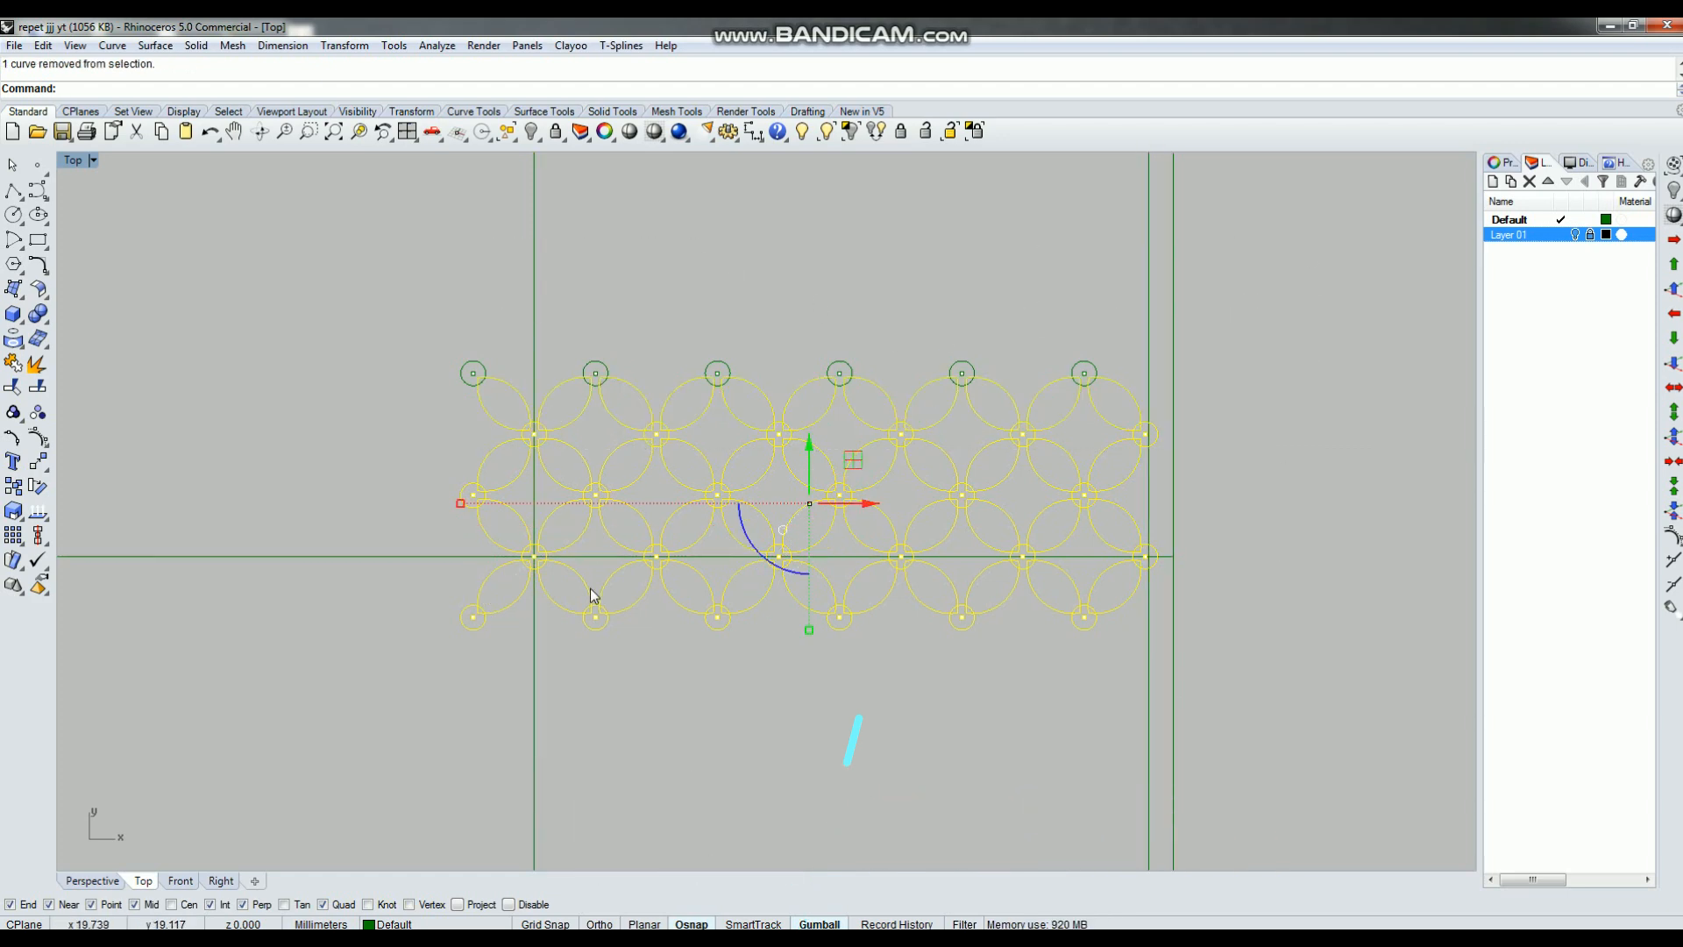
drag(385, 704, 1238, 606)
right_click(969, 651)
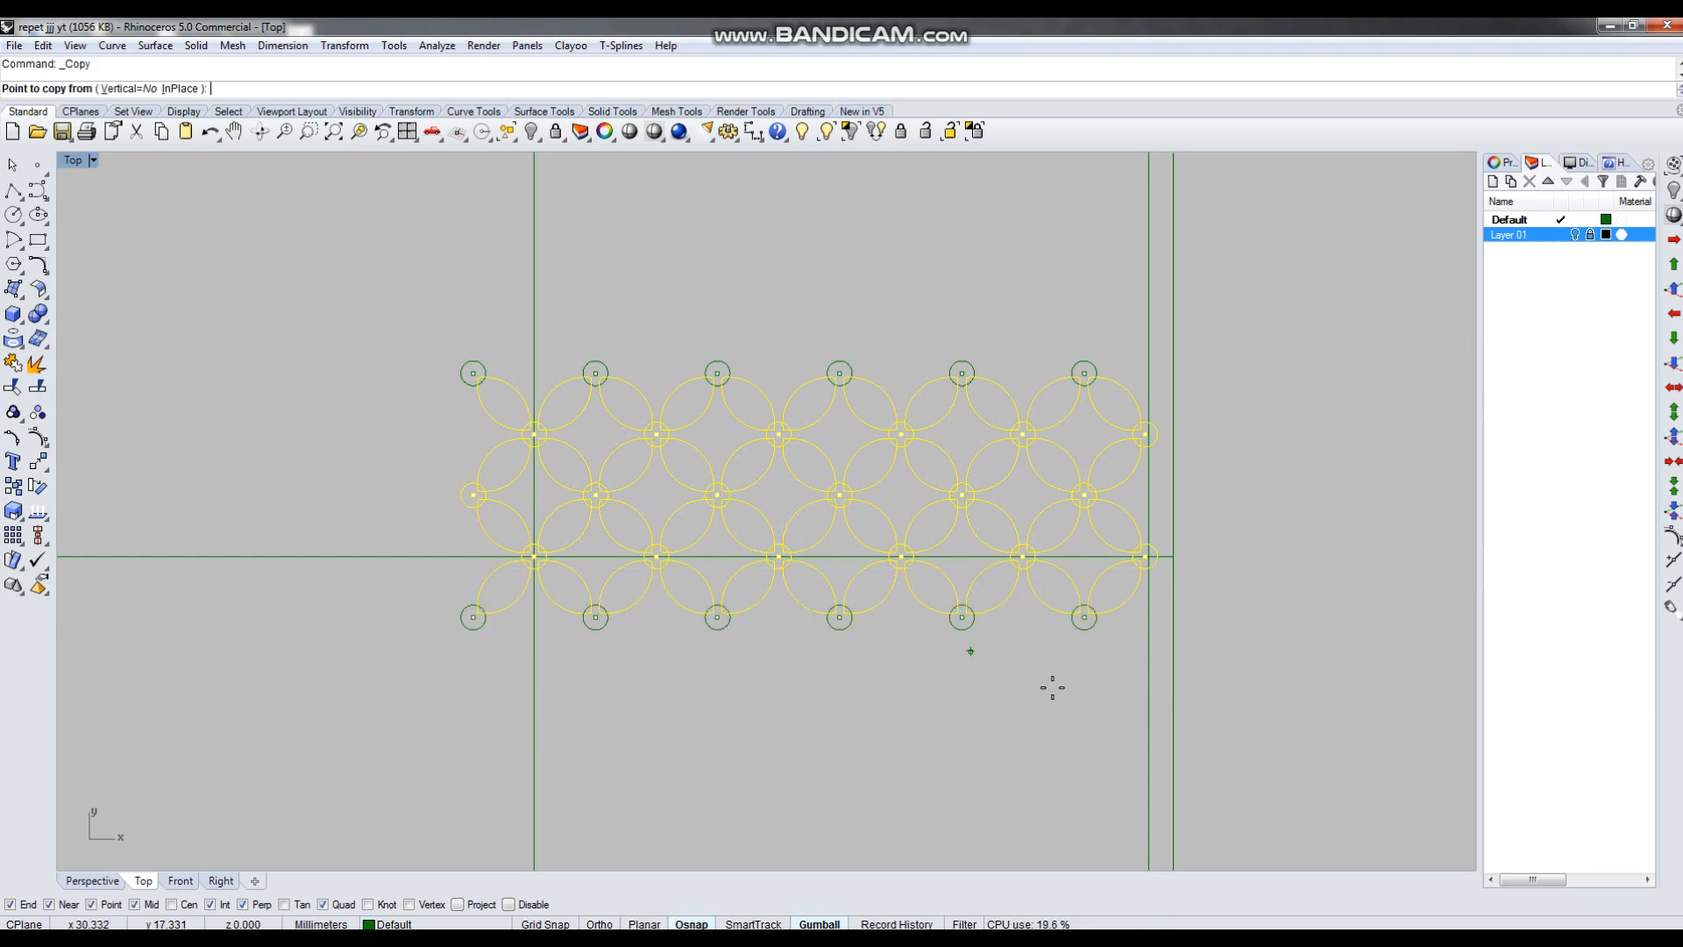
click(1085, 616)
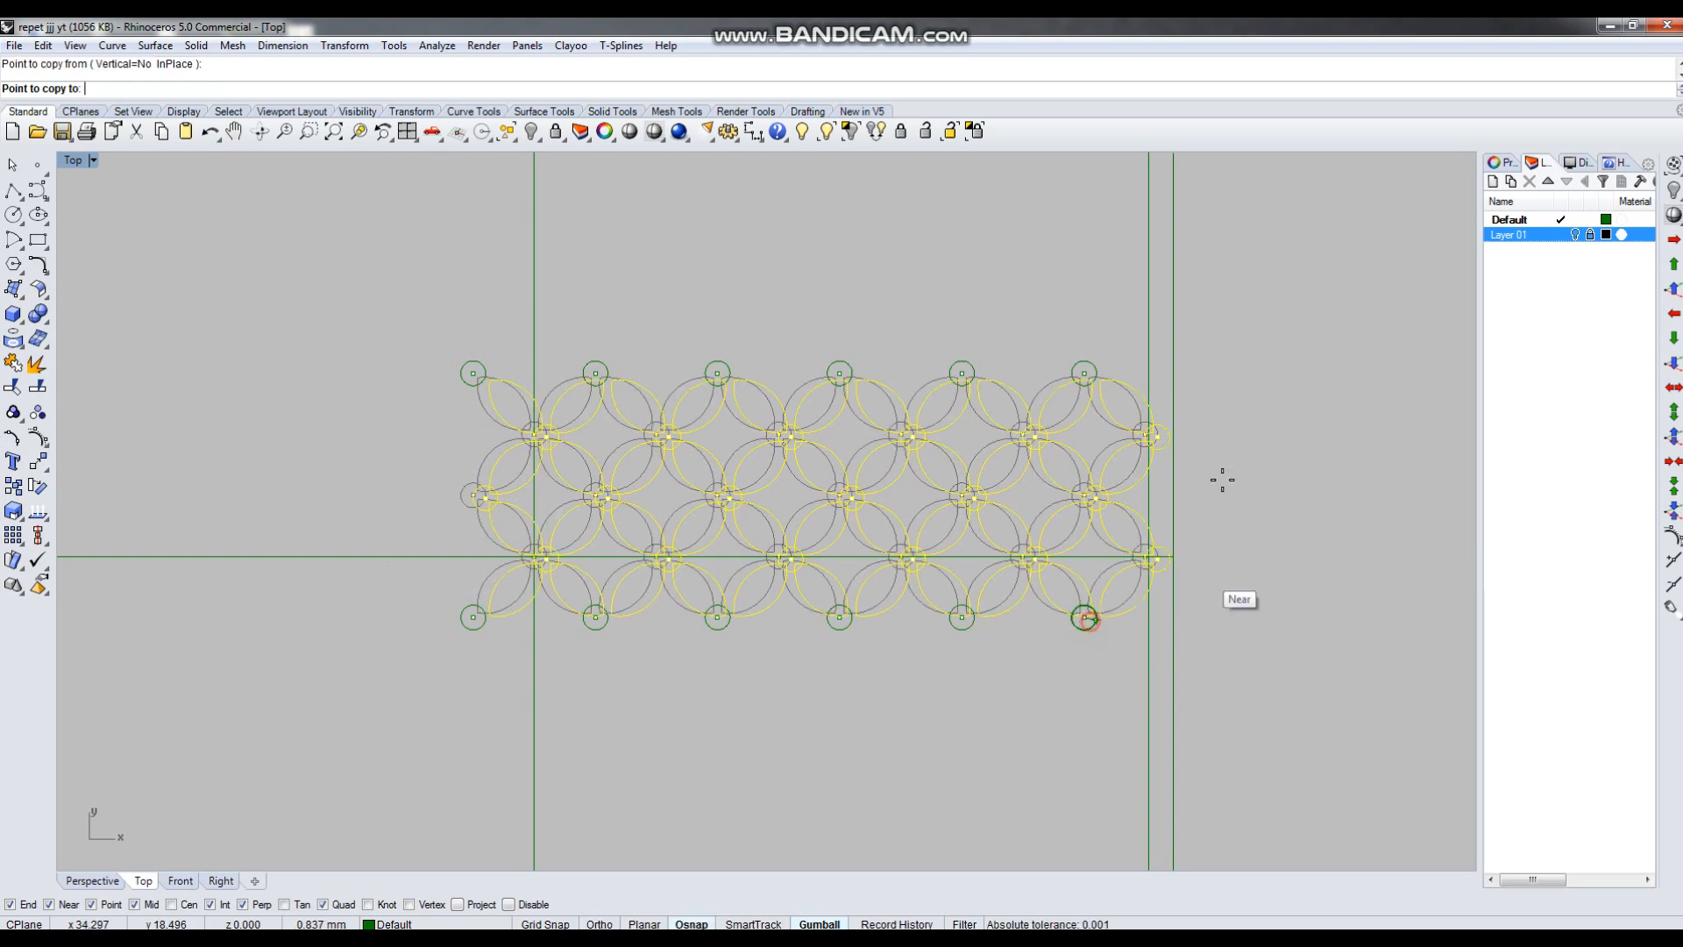
click(1084, 372)
scroll(950, 684, down, 3)
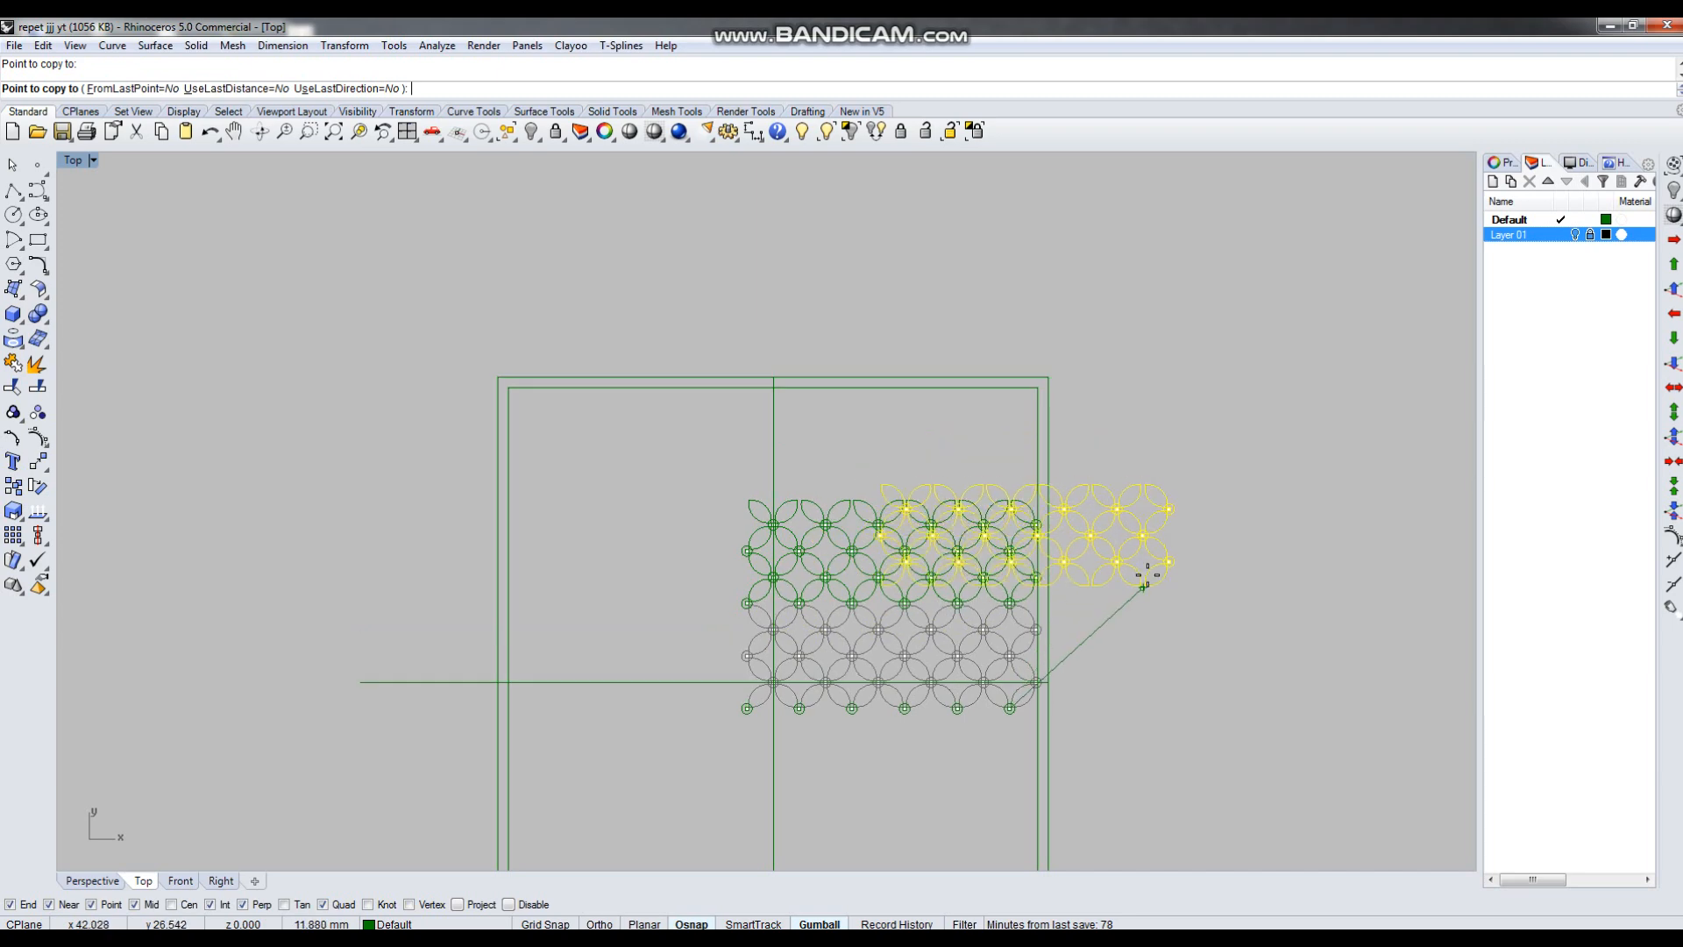
scroll(1139, 561, up, 1)
key(Escape)
key(ctrl+z)
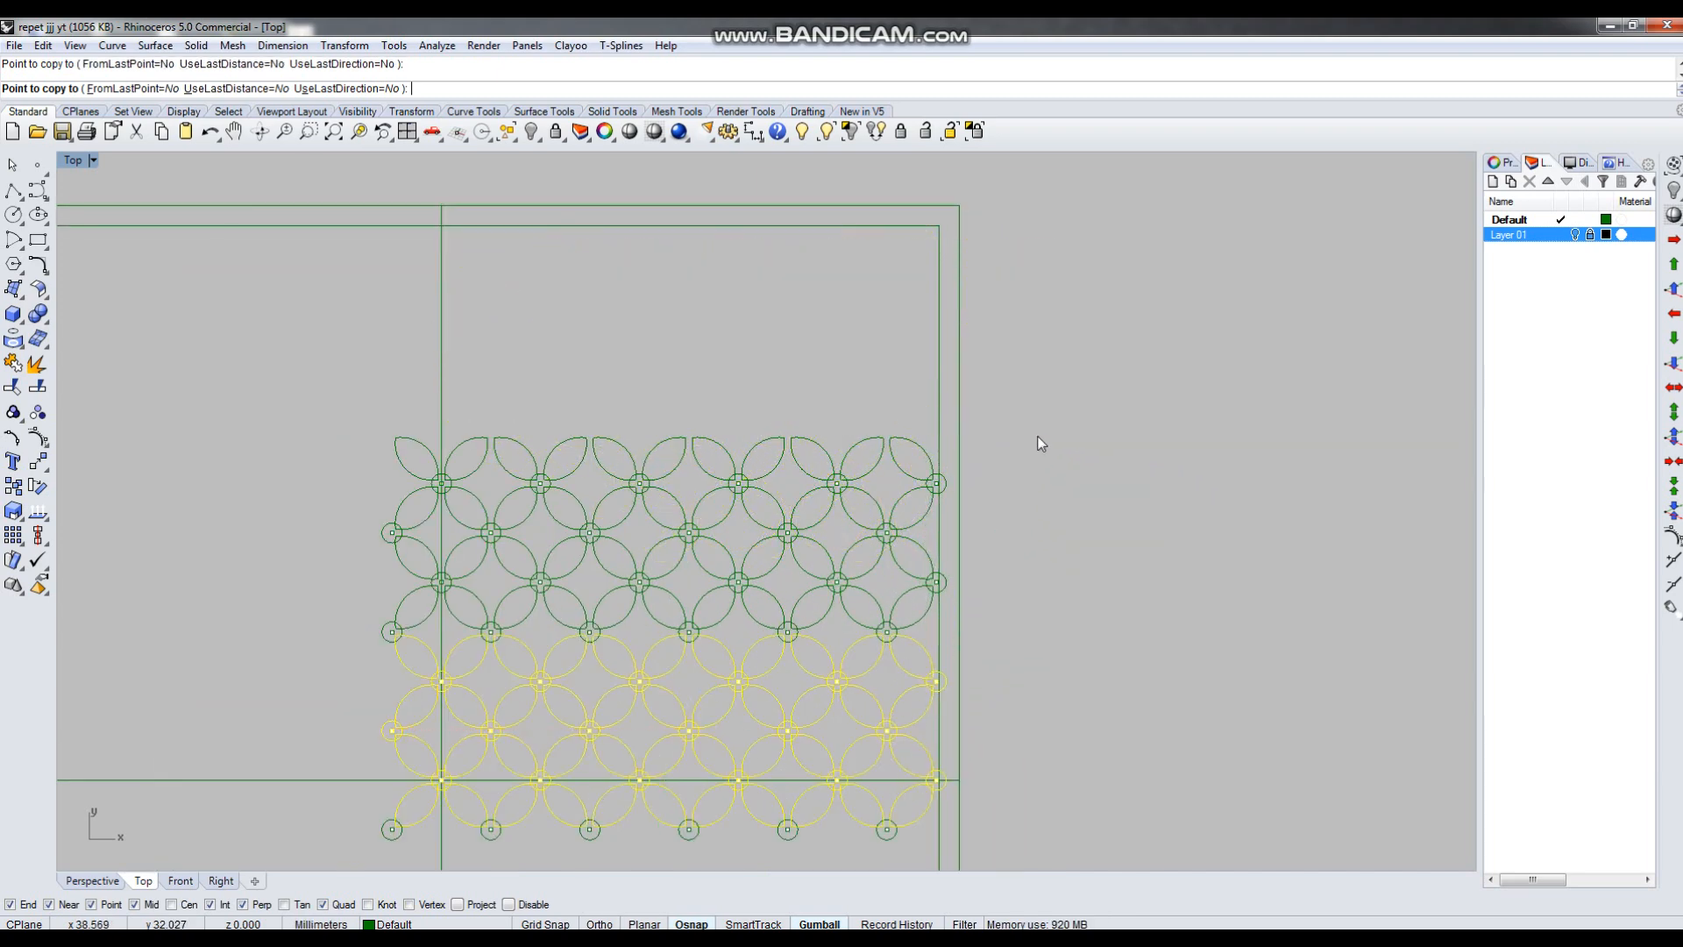
Undo the last copy, and copy the lattice with its top circles upward twice, from the last bottom circle's centre to the matching top circle centres.
key(ctrl+z)
right_drag(1033, 544, 1095, 464)
drag(364, 486, 1010, 582)
scroll(1052, 686, up, 4)
key(Return)
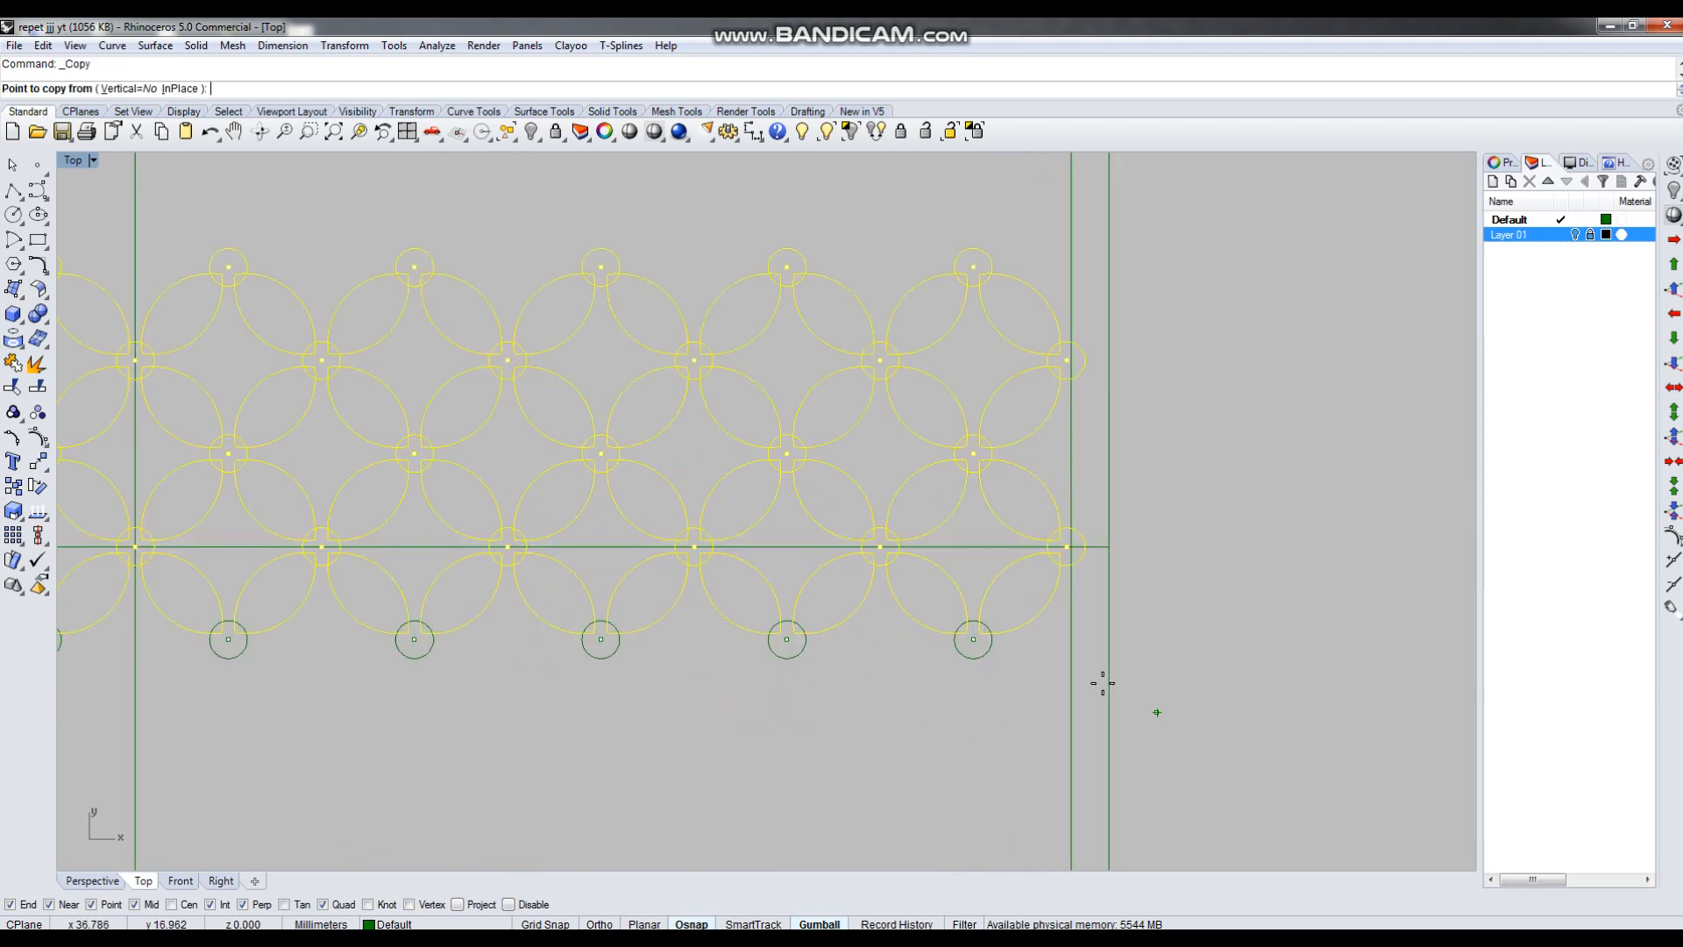
click(973, 639)
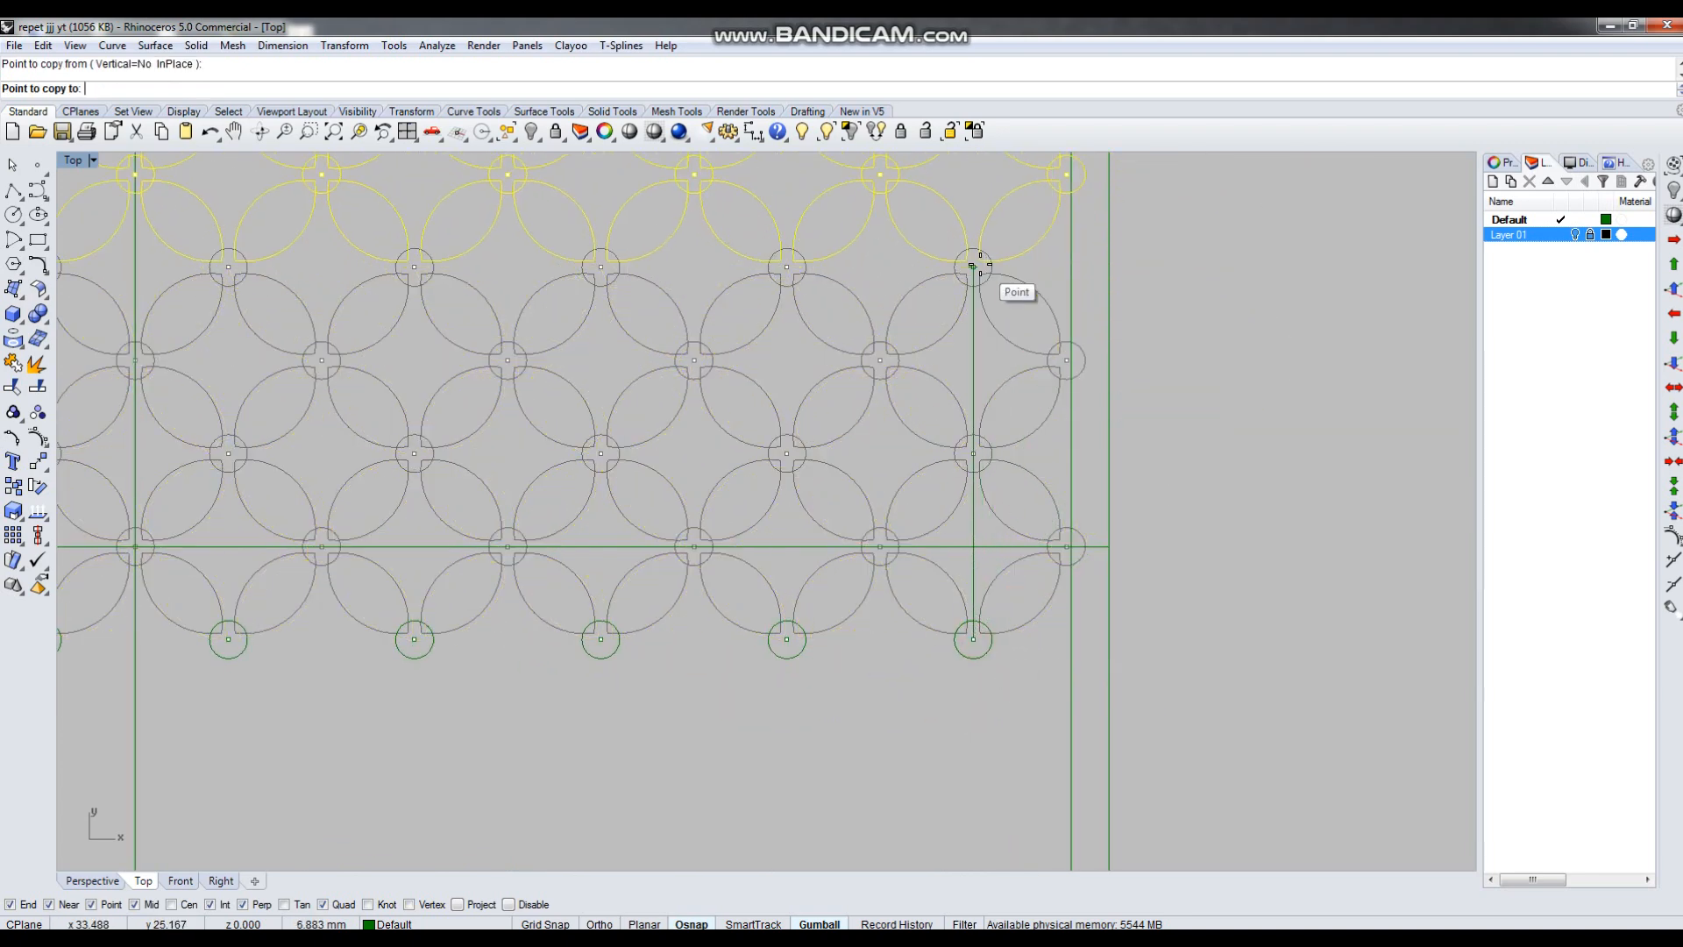
scroll(902, 571, down, 7)
scroll(1127, 500, up, 6)
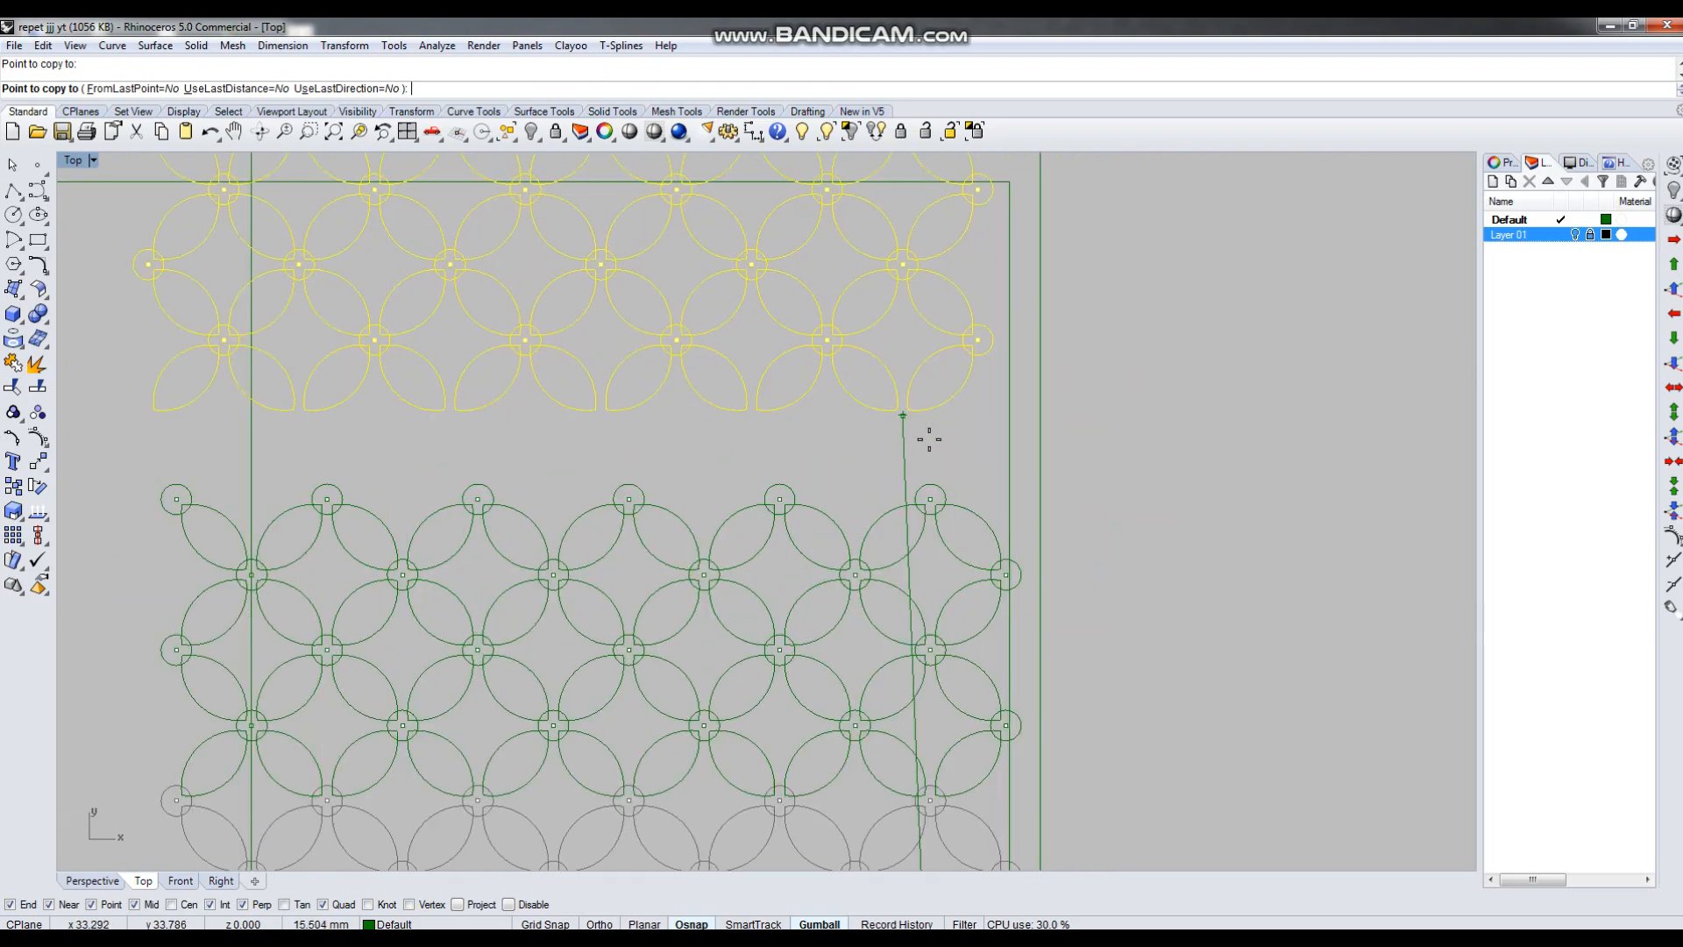
click(929, 499)
scroll(940, 515, down, 5)
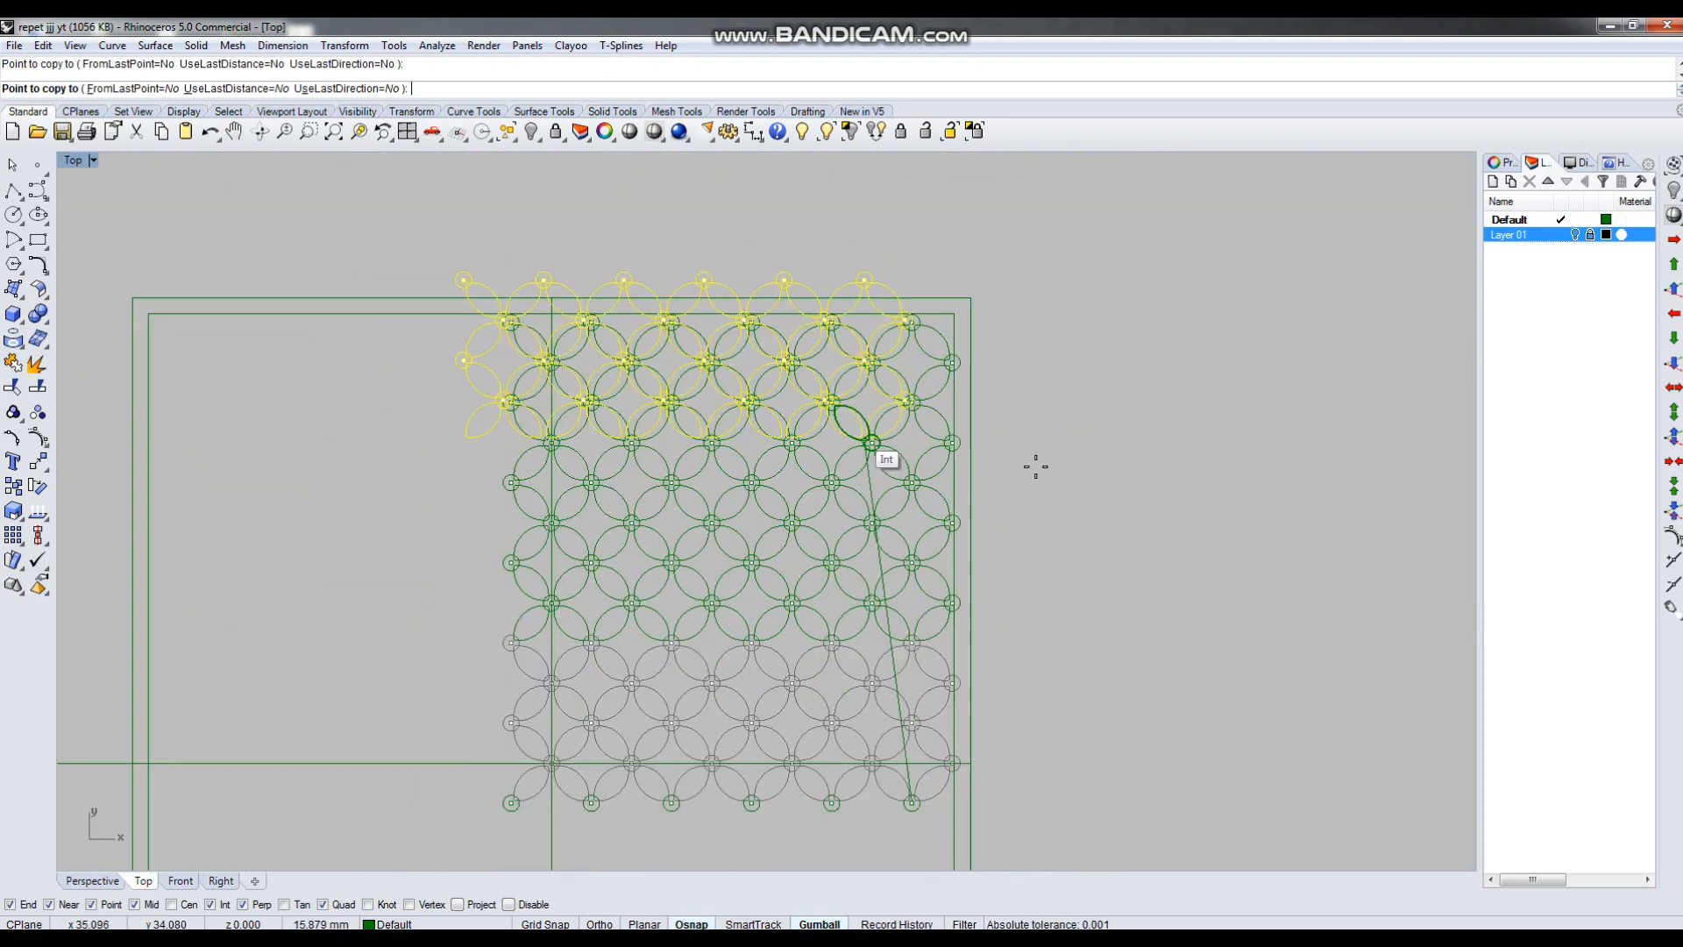
key(Return)
scroll(930, 282, down, 4)
click(1014, 439)
Mirror the lattice rows above the centre row downward about the horizontal centre line.
drag(603, 272, 1042, 534)
scroll(875, 544, up, 6)
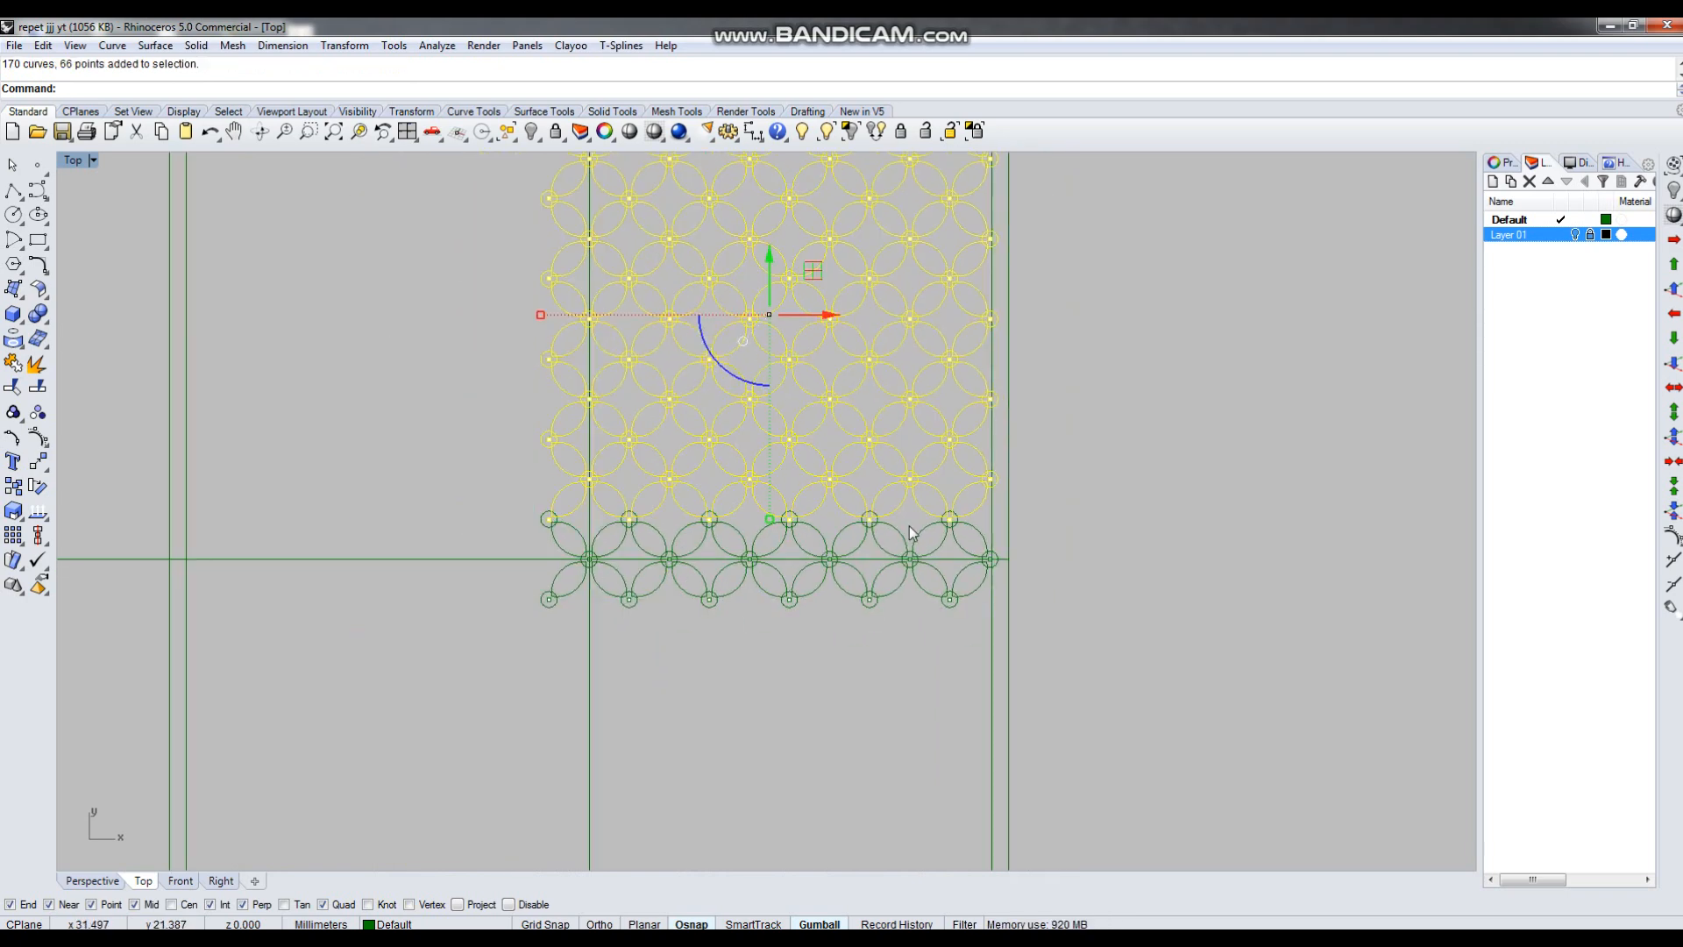
scroll(543, 541, down, 3)
ctrl+drag(386, 498, 1172, 603)
scroll(1153, 544, down, 4)
text(d)
key(Return)
click(651, 558)
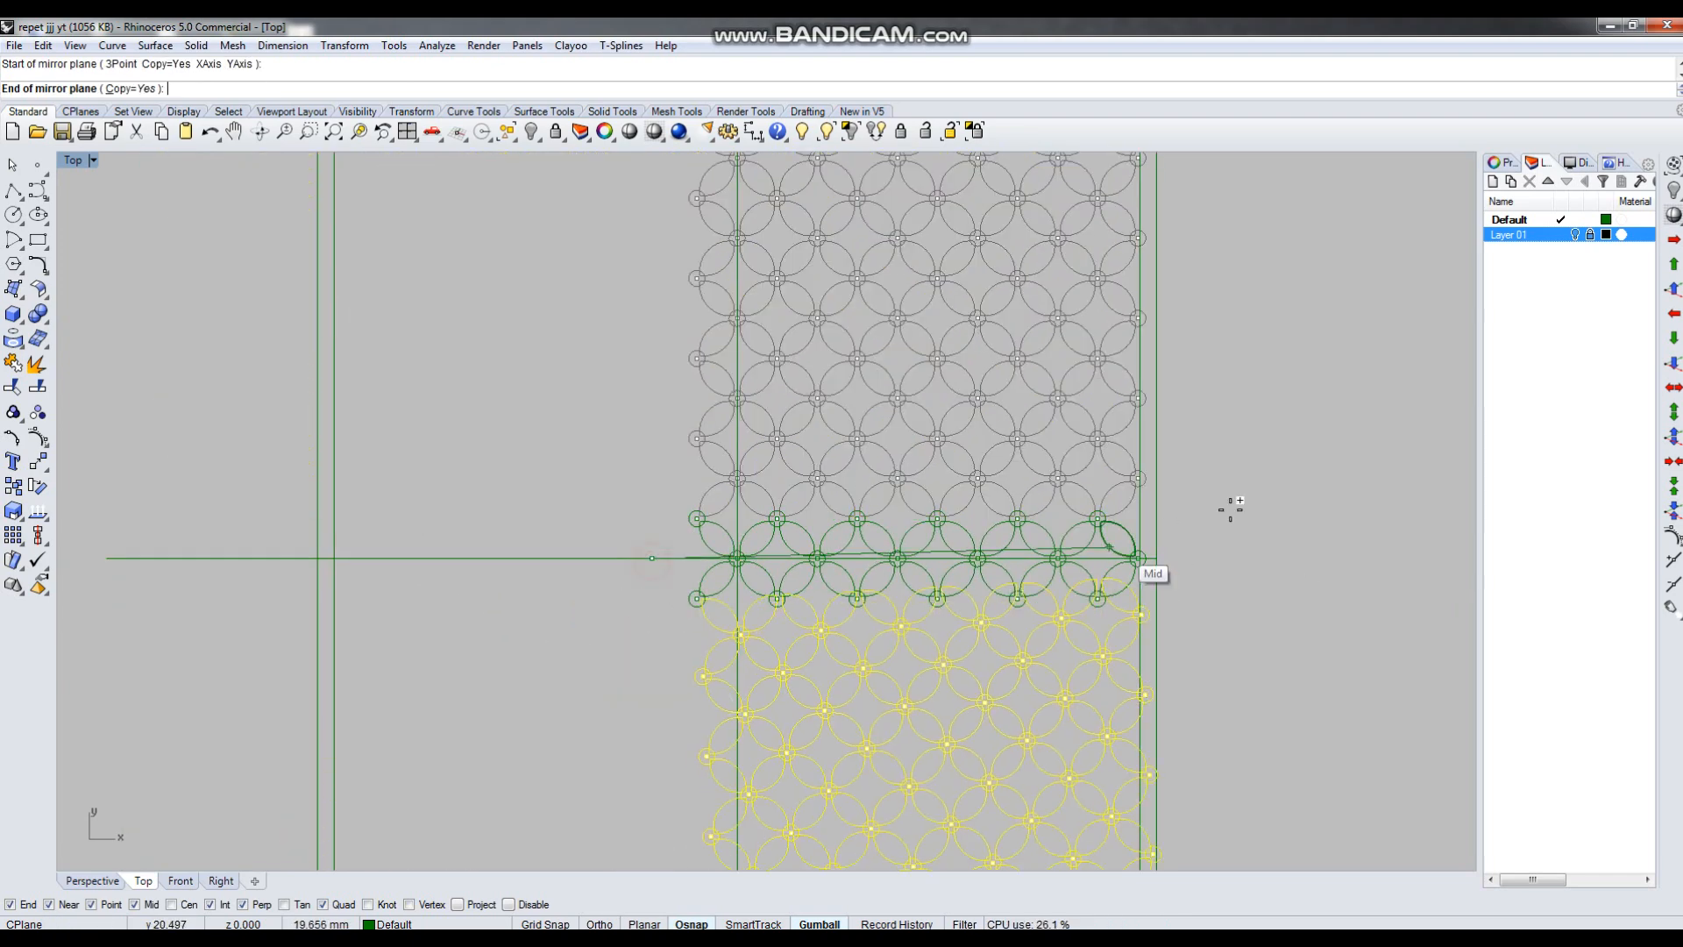
click(1236, 503)
scroll(1306, 559, down, 3)
key(Escape)
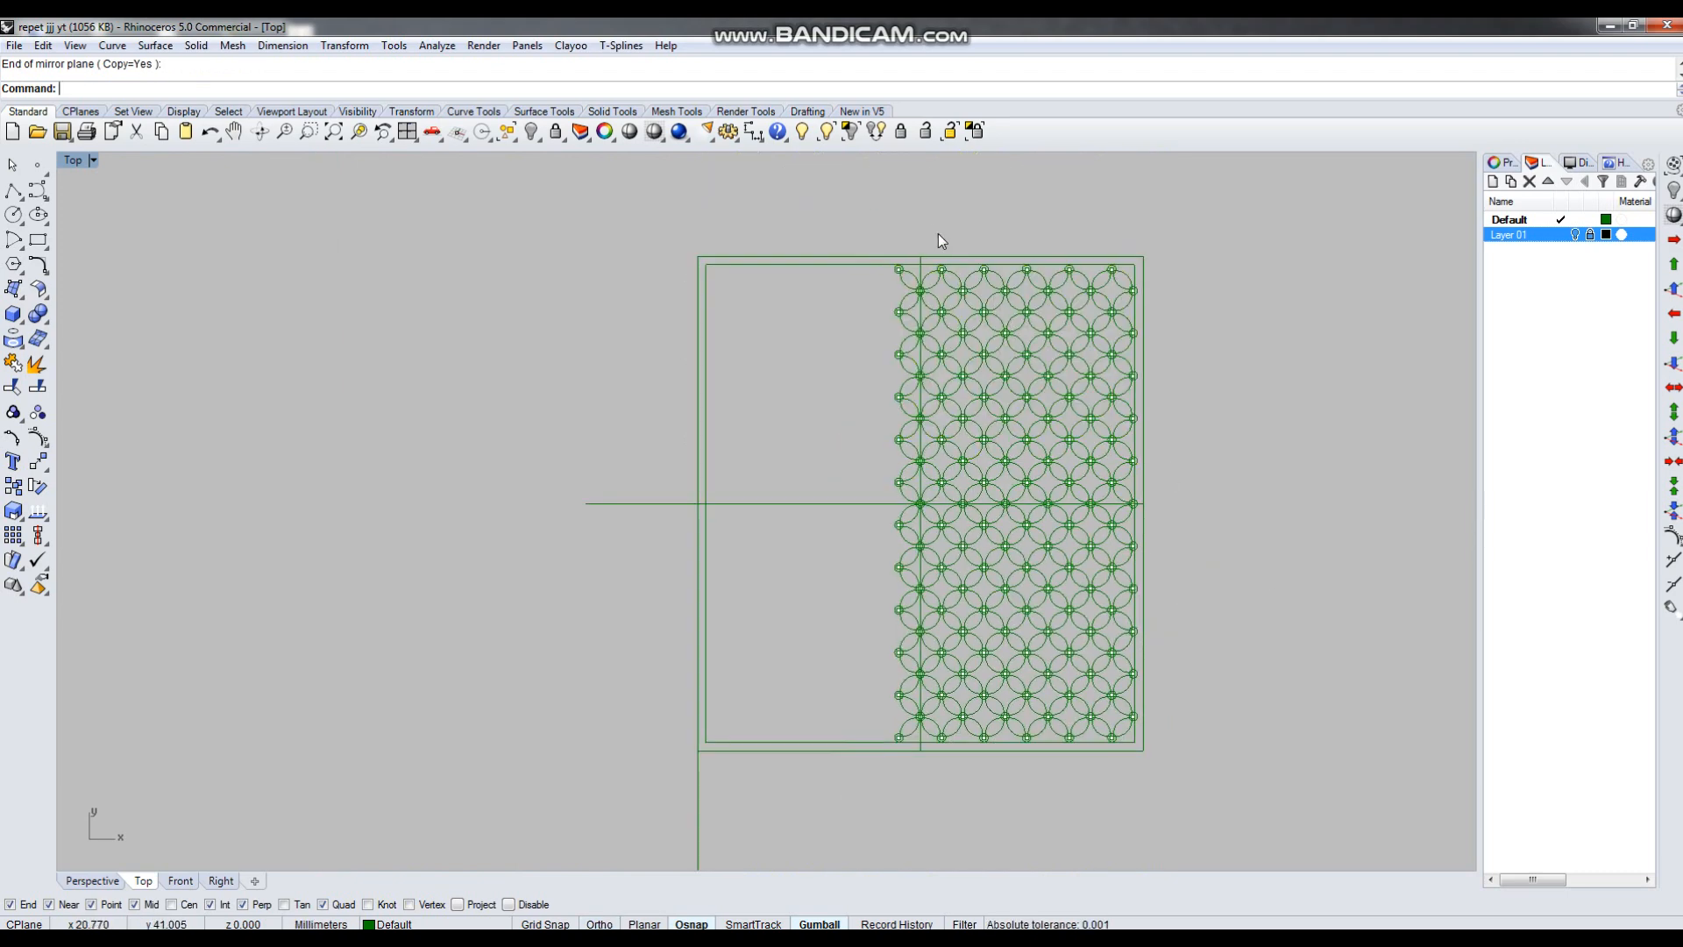
Mirror the lattice's right half, without the column on the vertical centre line, to the left about that line.
drag(931, 213, 1251, 778)
ctrl+drag(851, 182, 954, 818)
text(mi)
key(Return)
scroll(941, 353, up, 5)
click(891, 365)
click(890, 266)
key(Escape)
scroll(784, 485, down, 12)
right_drag(874, 590, 916, 523)
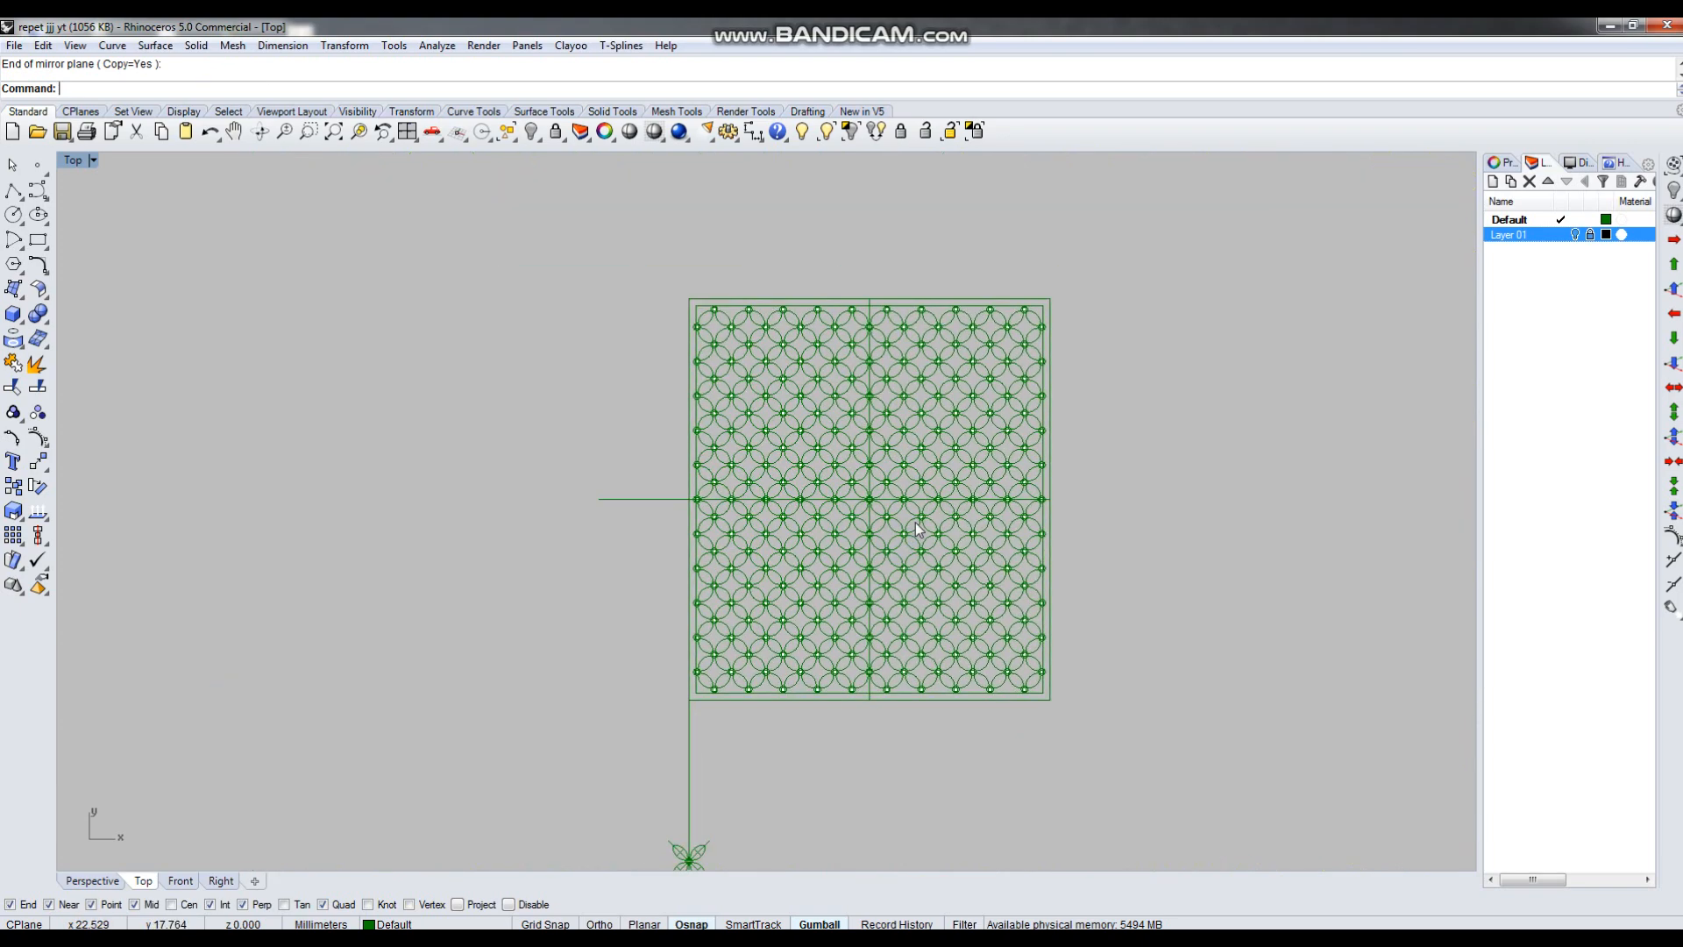
Group all the lattice's leaves, circles and points, leaving out the two border rectangles and the centre line.
scroll(873, 561, up, 3)
scroll(796, 469, down, 2)
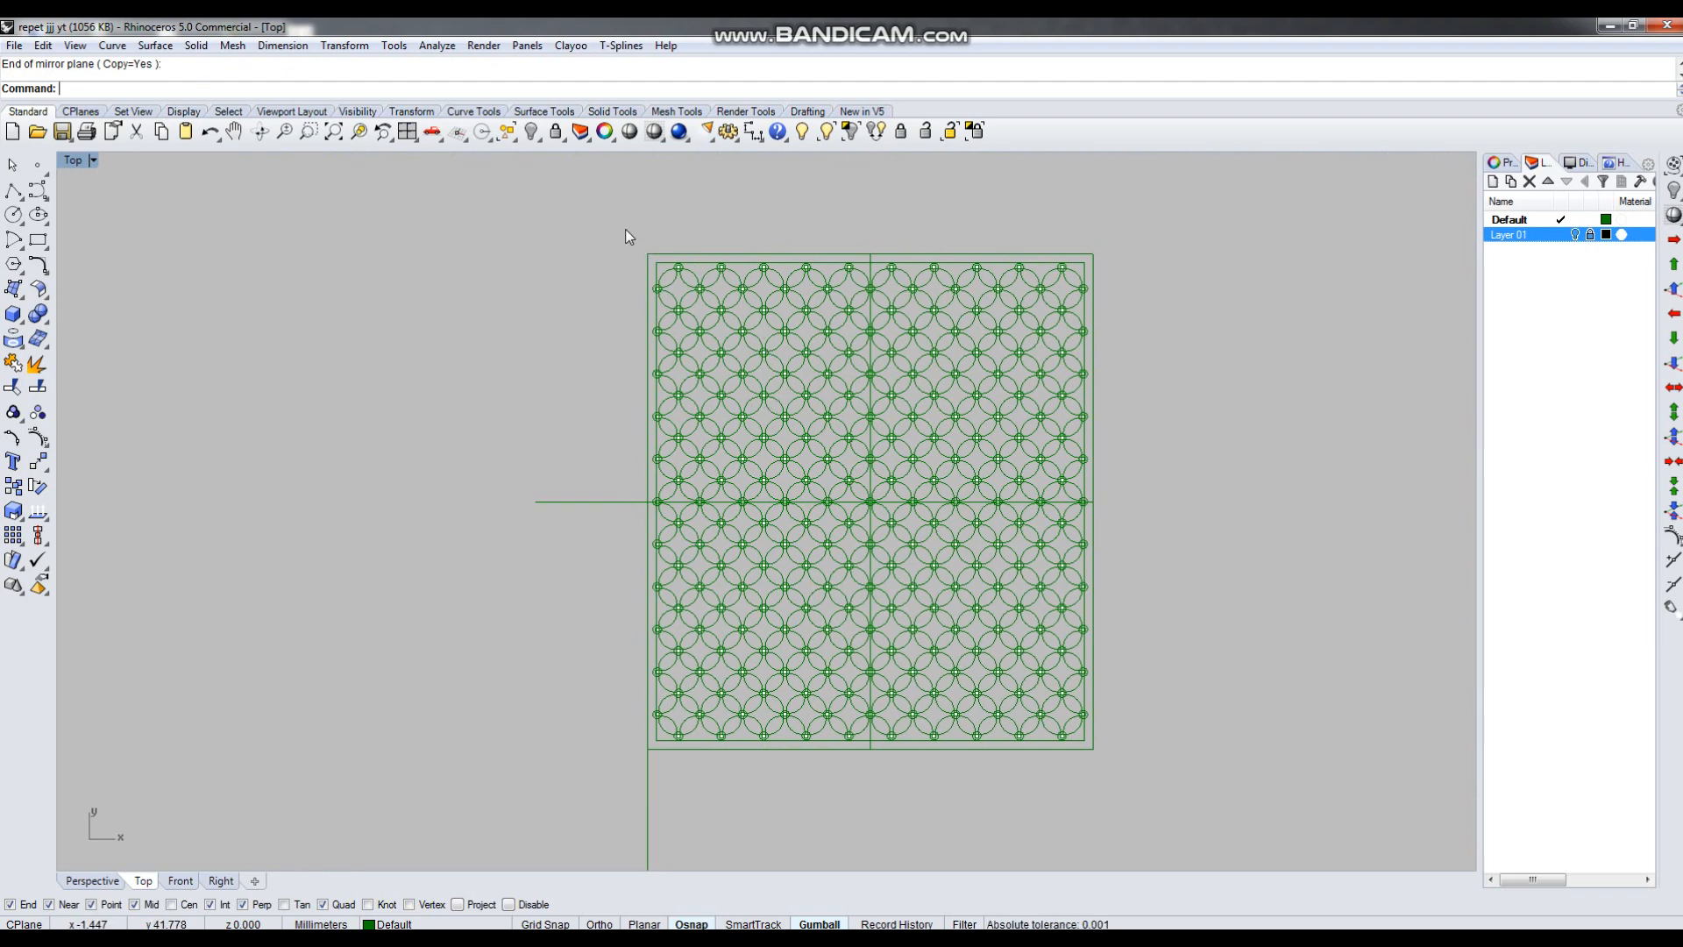
drag(610, 219, 1140, 789)
scroll(1100, 789, up, 3)
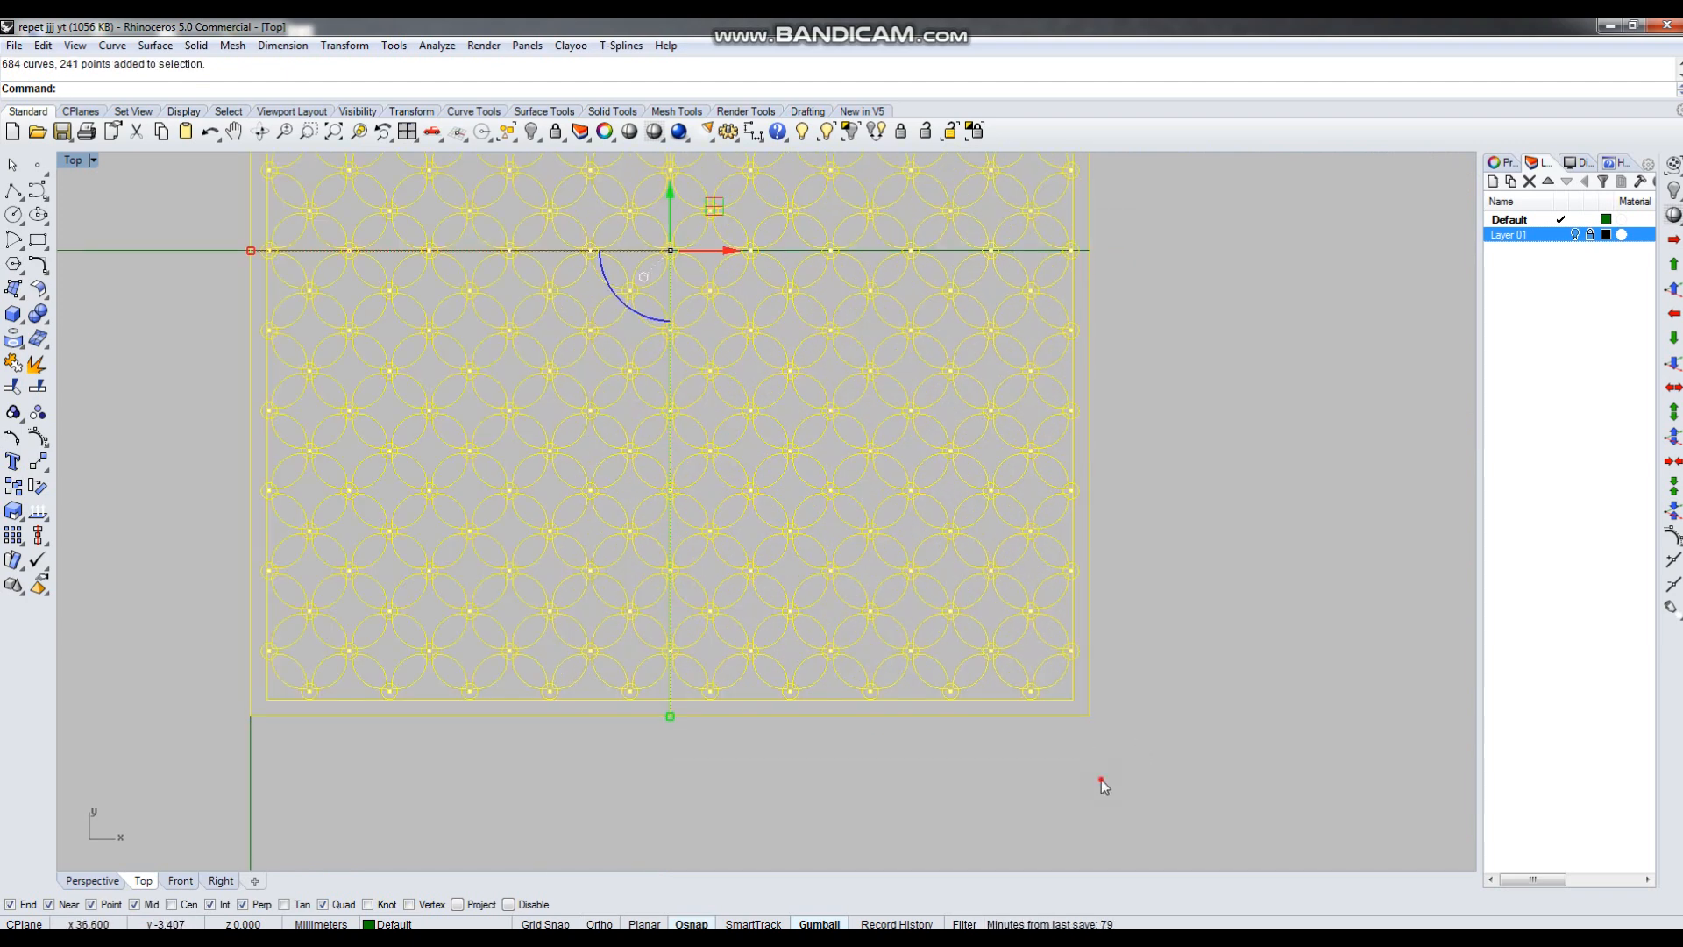
ctrl+drag(1059, 697, 1061, 698)
scroll(812, 612, down, 3)
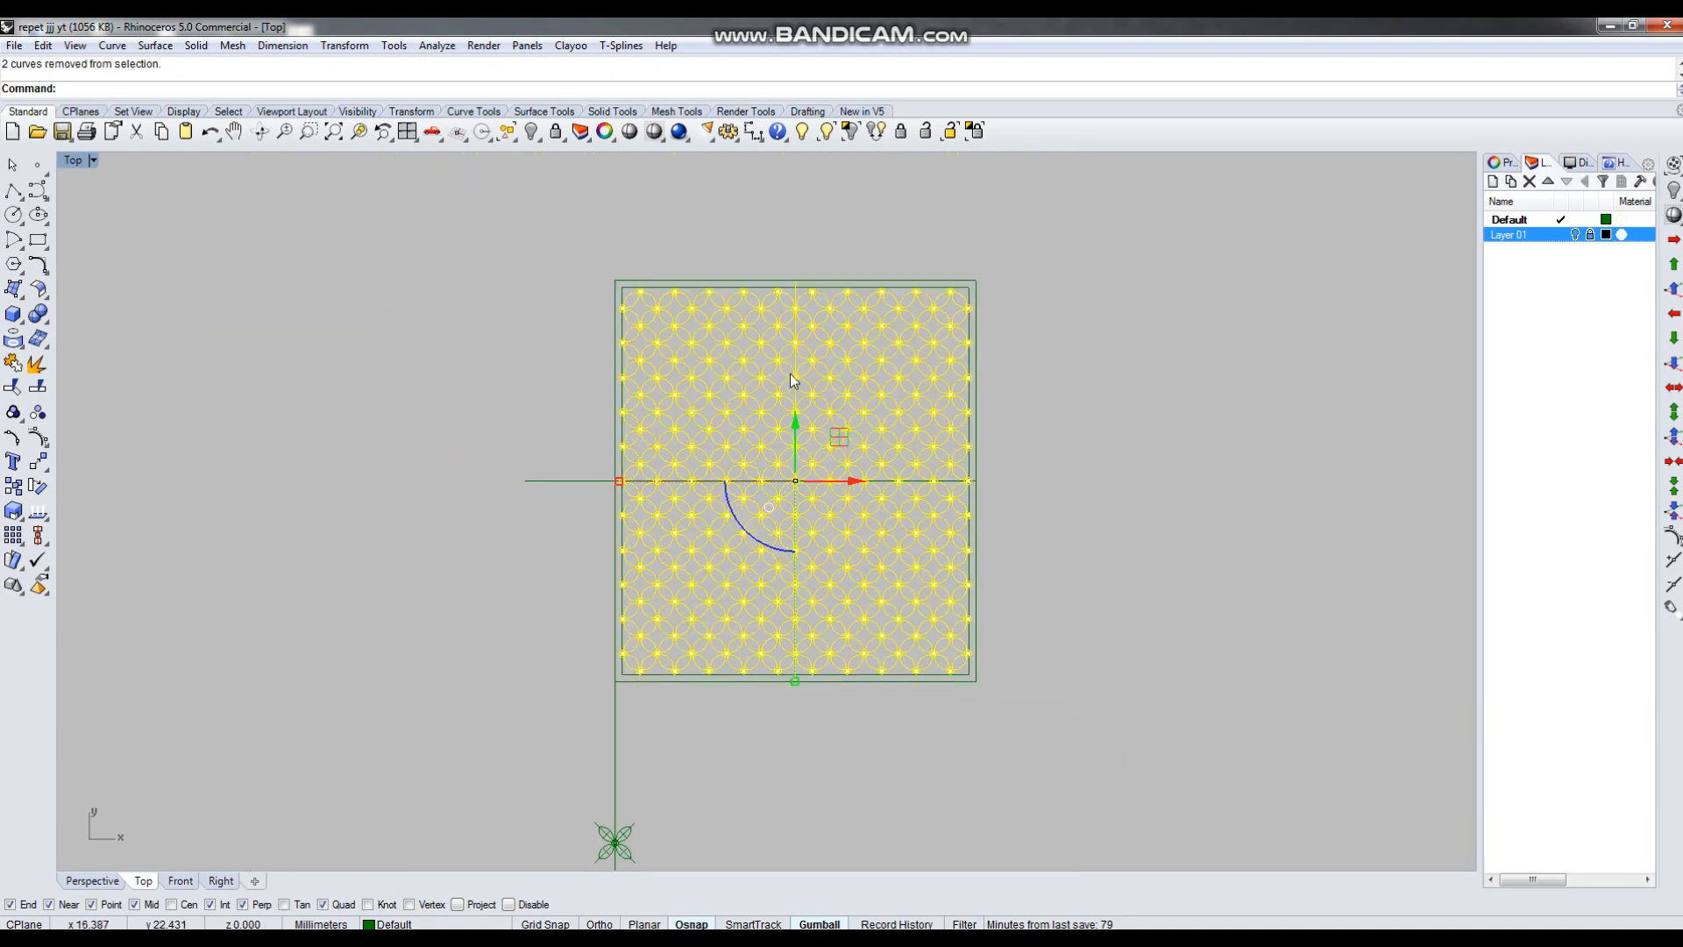
scroll(793, 351, up, 3)
scroll(799, 292, up, 2)
scroll(813, 370, down, 5)
key(ctrl+g)
click(877, 524)
click(887, 507)
click(1157, 471)
Create a flat surface filling the outer border rectangle with Patch.
scroll(912, 516, up, 5)
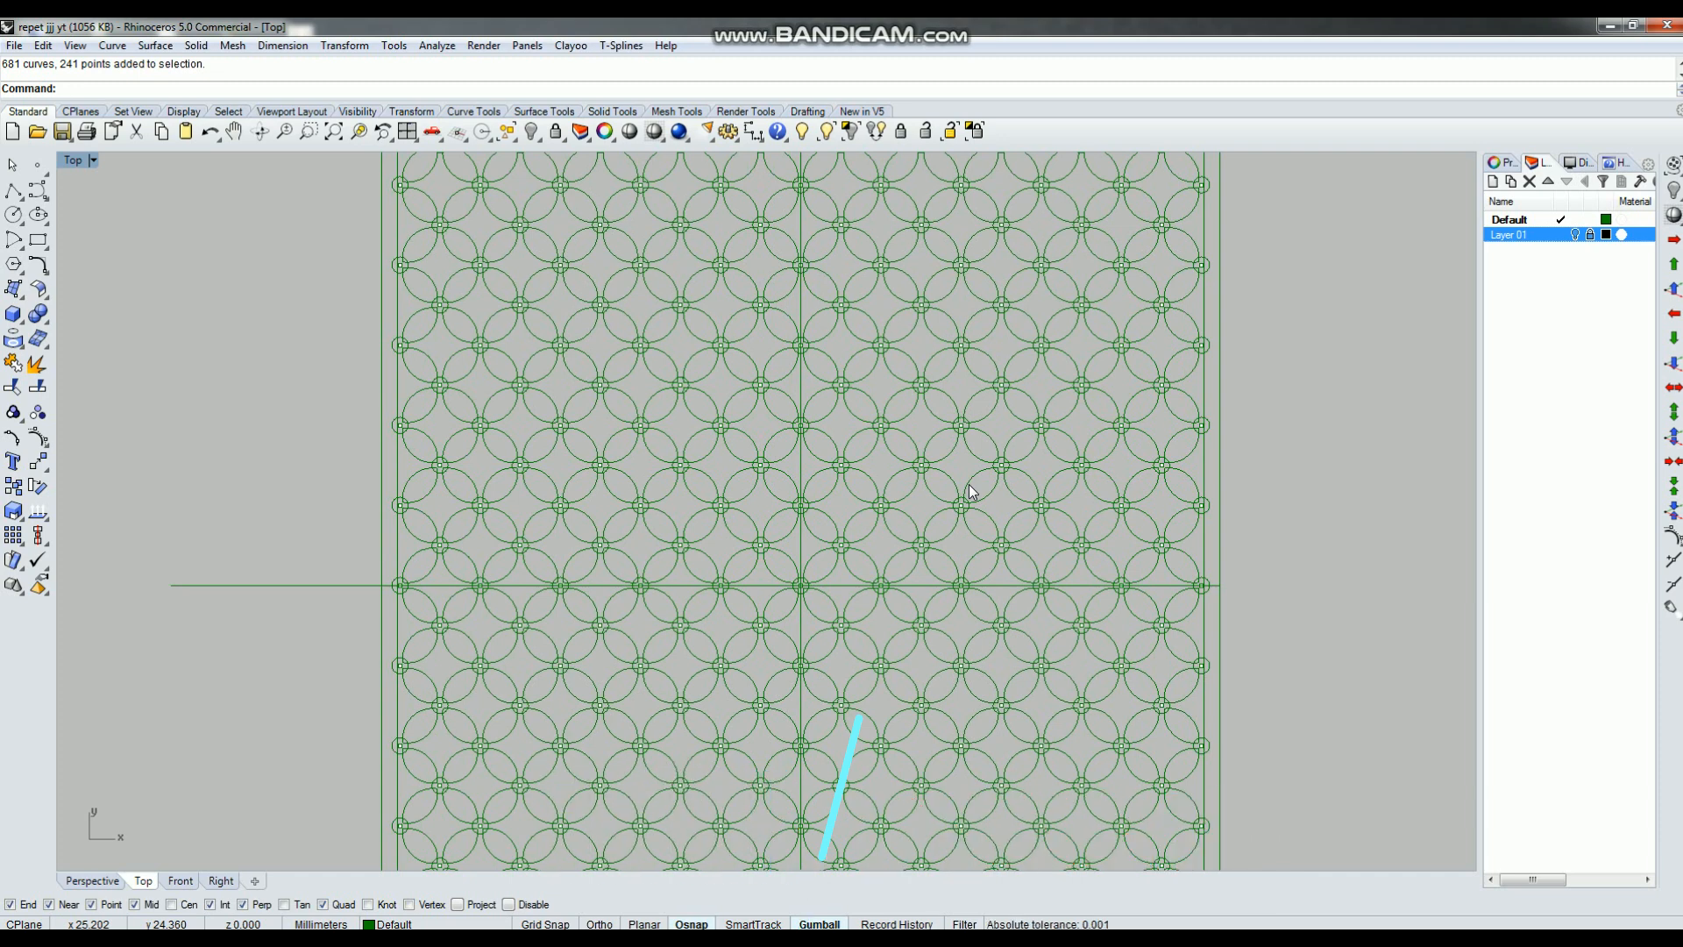
scroll(1006, 583, down, 3)
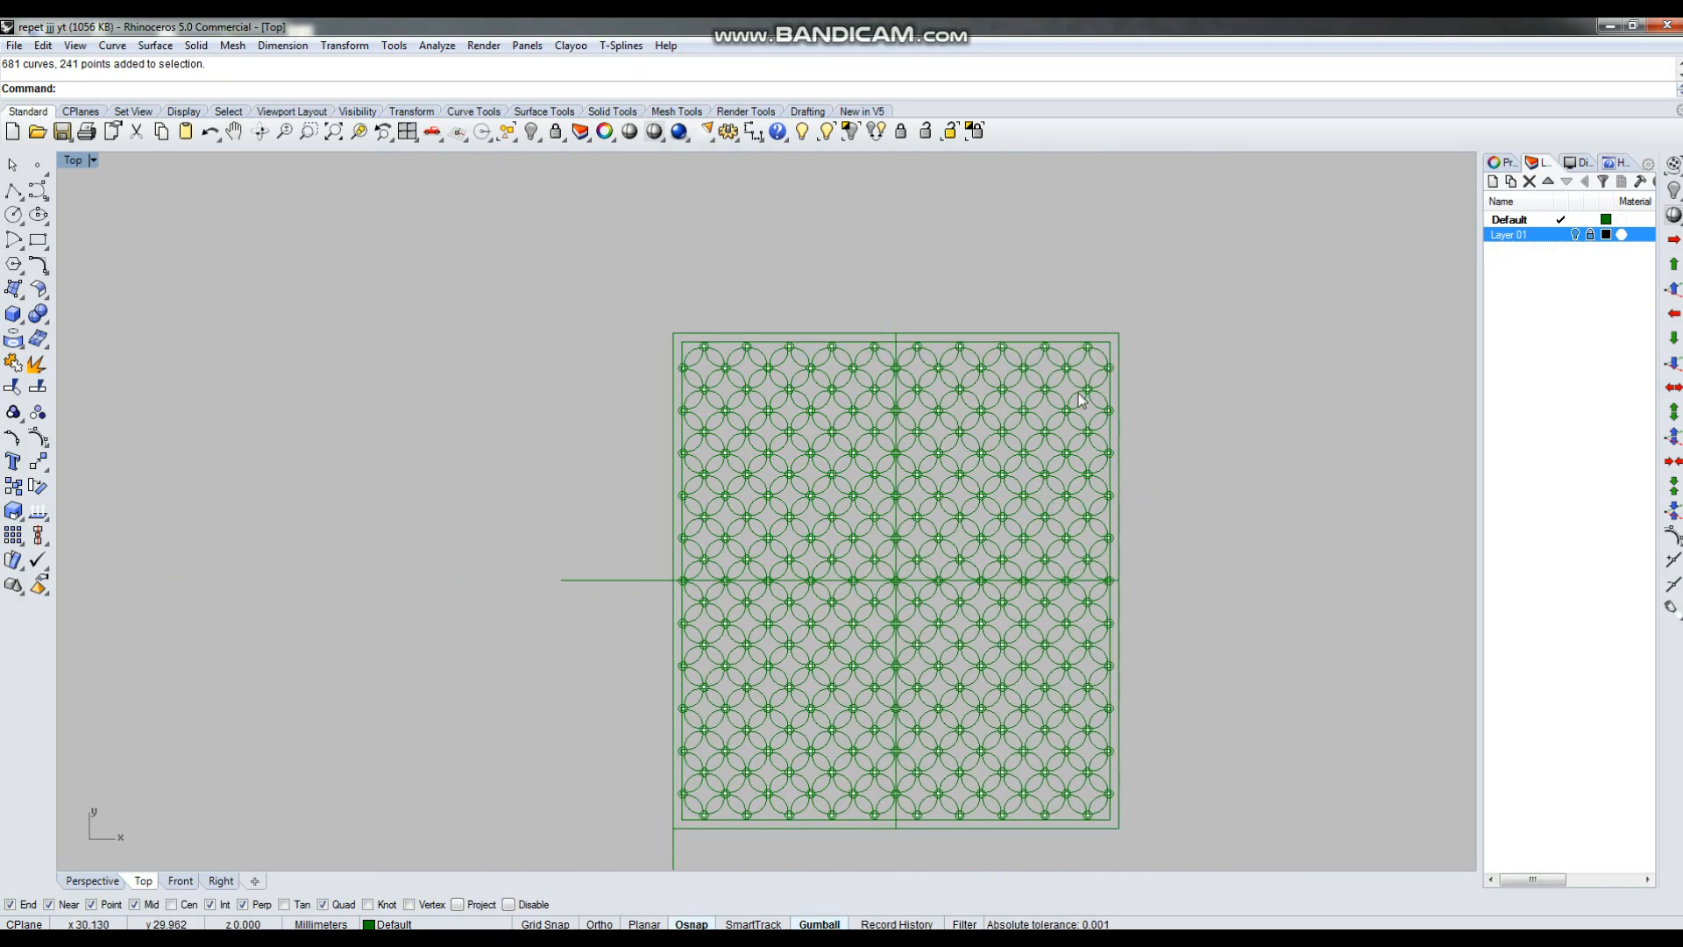
scroll(1119, 350, up, 1)
click(1122, 346)
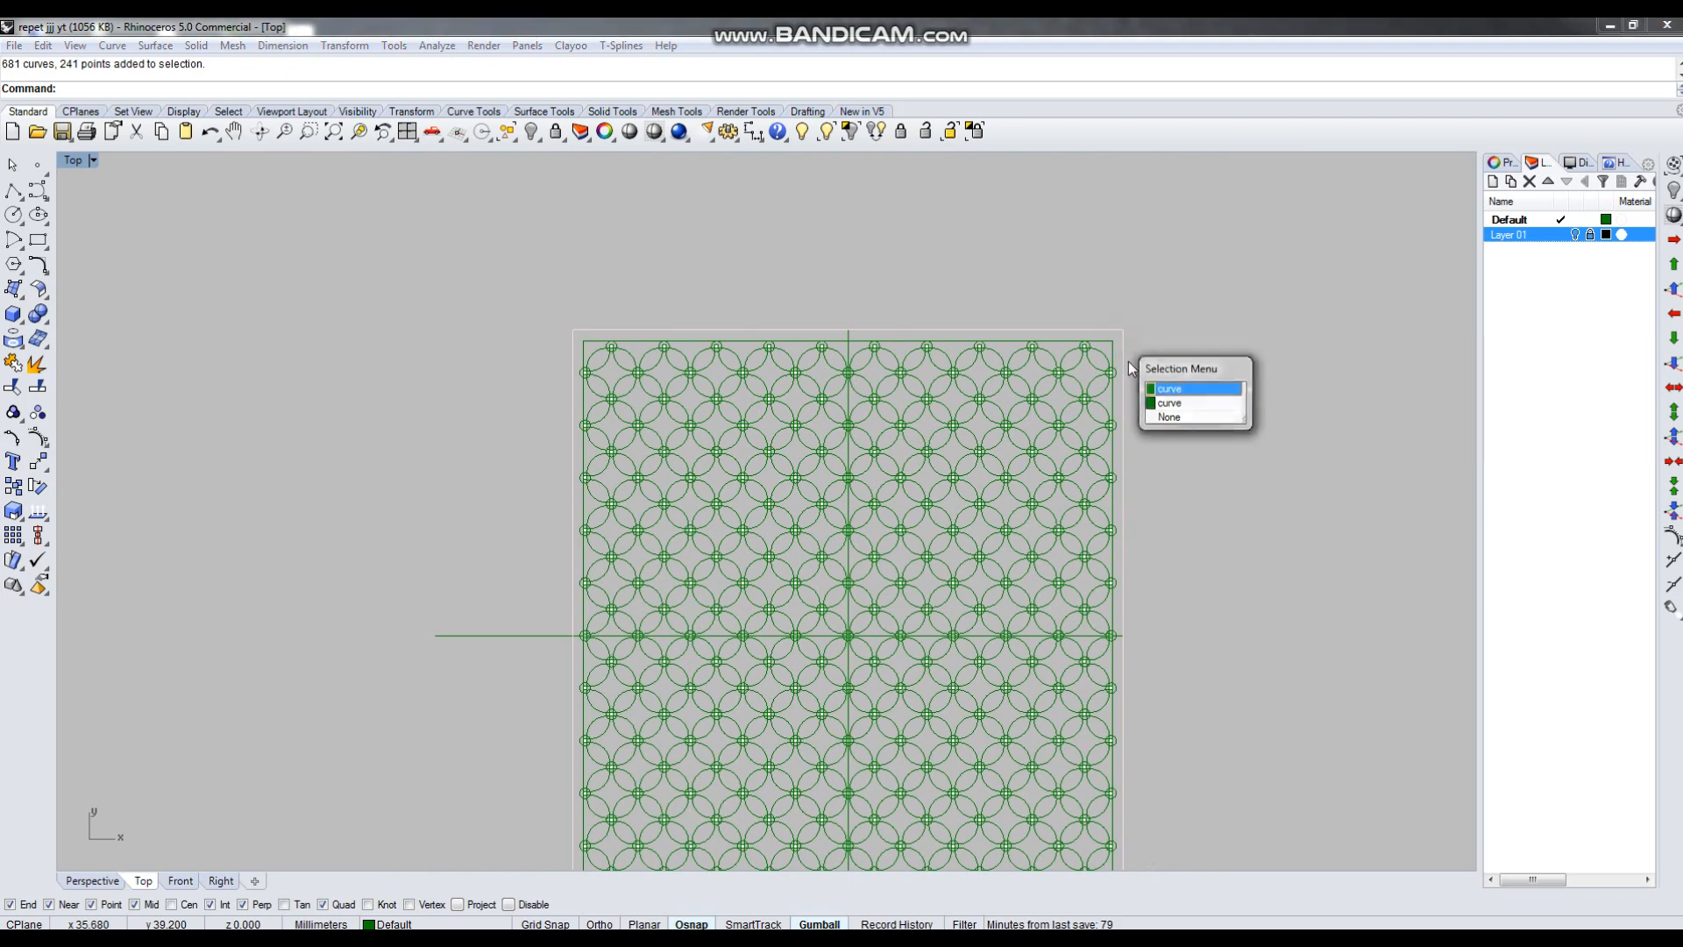
click(1206, 263)
click(1124, 330)
click(1229, 297)
click(1122, 348)
click(1155, 319)
click(1123, 345)
text(Patch)
key(Return)
key(Return)
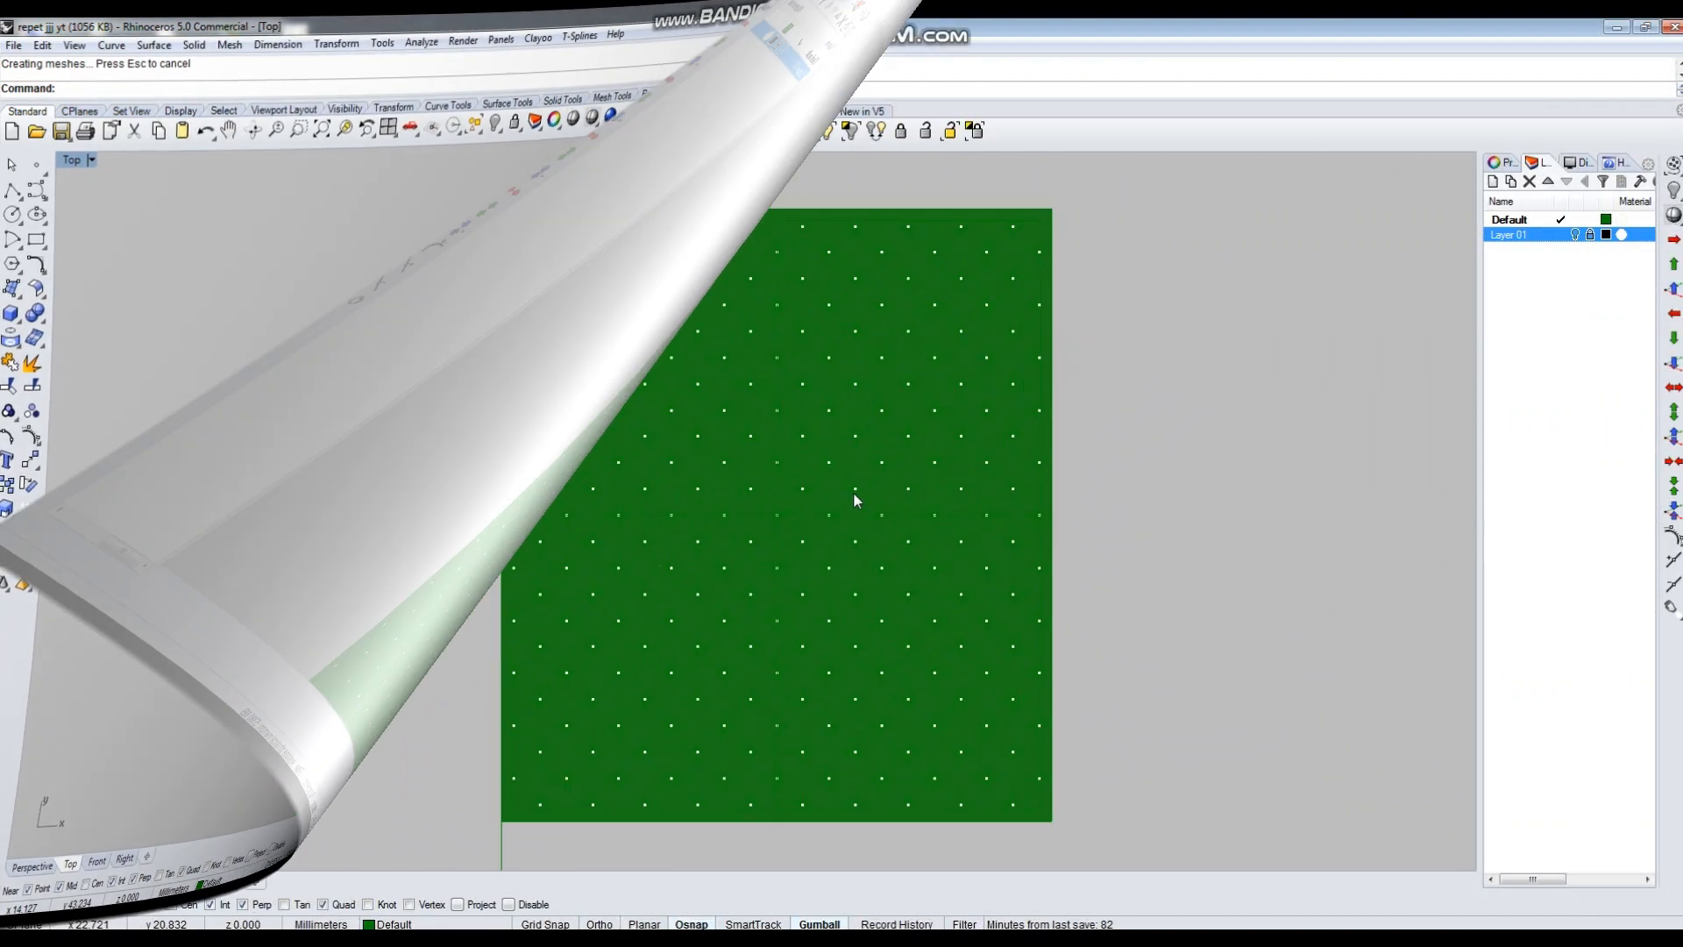
Split the flat surface with the grouped lattice curves.
scroll(854, 491, up, 5)
click(892, 387)
text(sp)
key(Return)
click(920, 371)
key(Return)
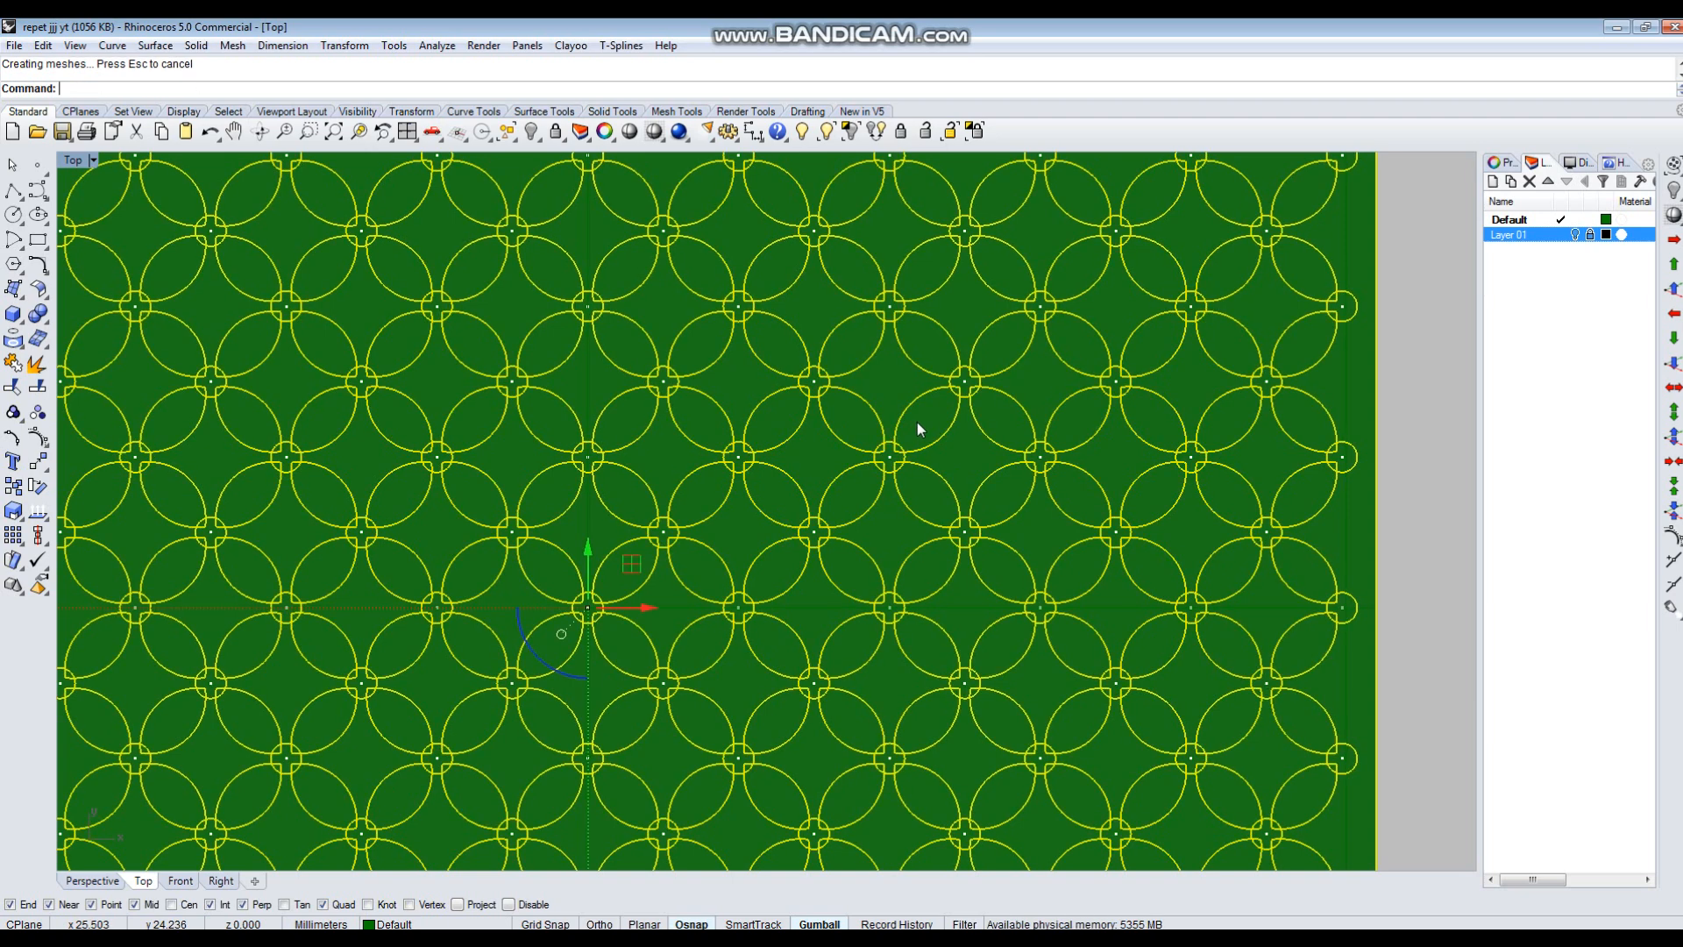
key(Escape)
Extrude six of the four-pointed star pieces between the leaves as solids, 0.4 mm to both sides.
click(892, 382)
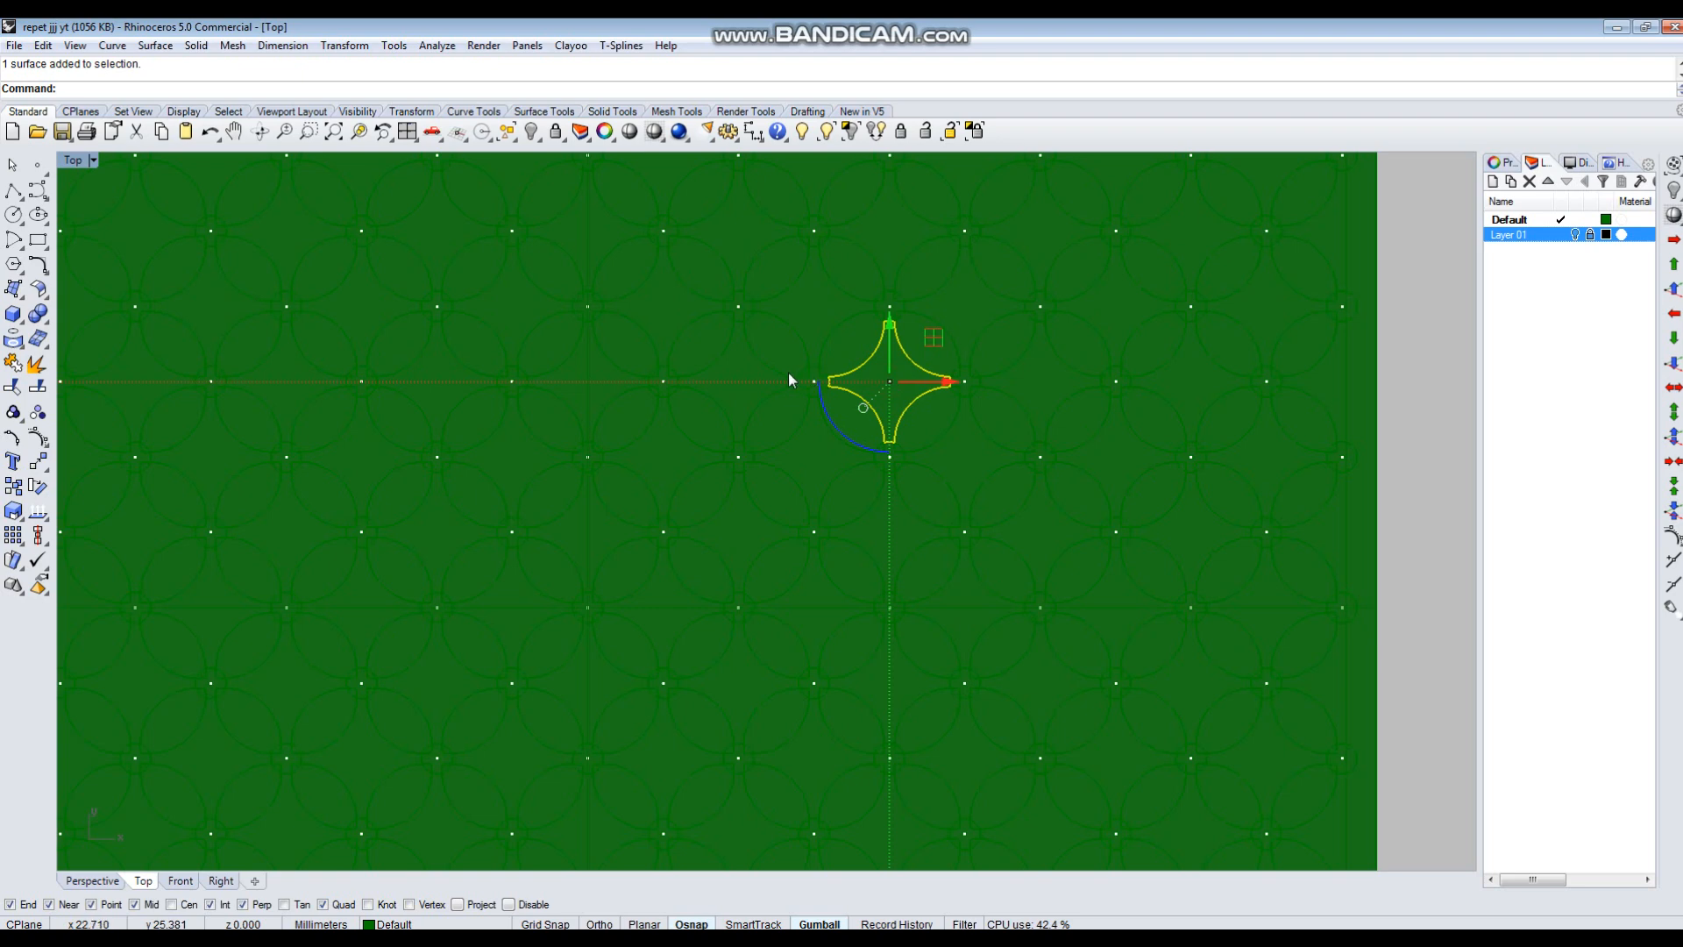
click(743, 374)
click(675, 302)
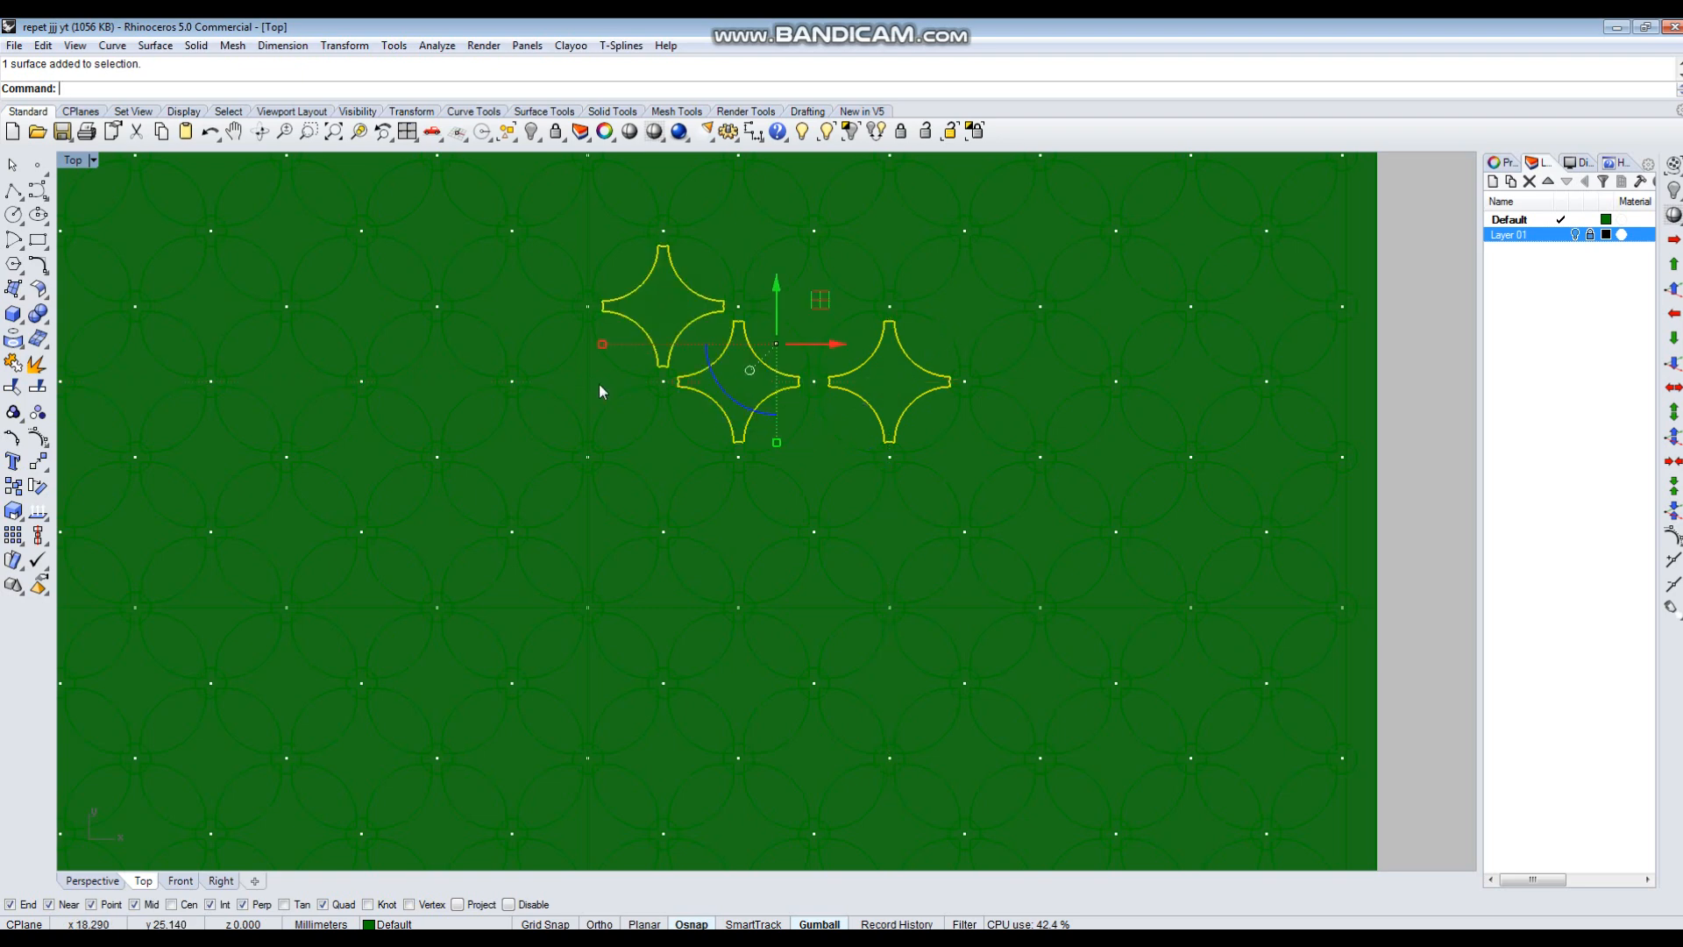
click(600, 384)
click(964, 307)
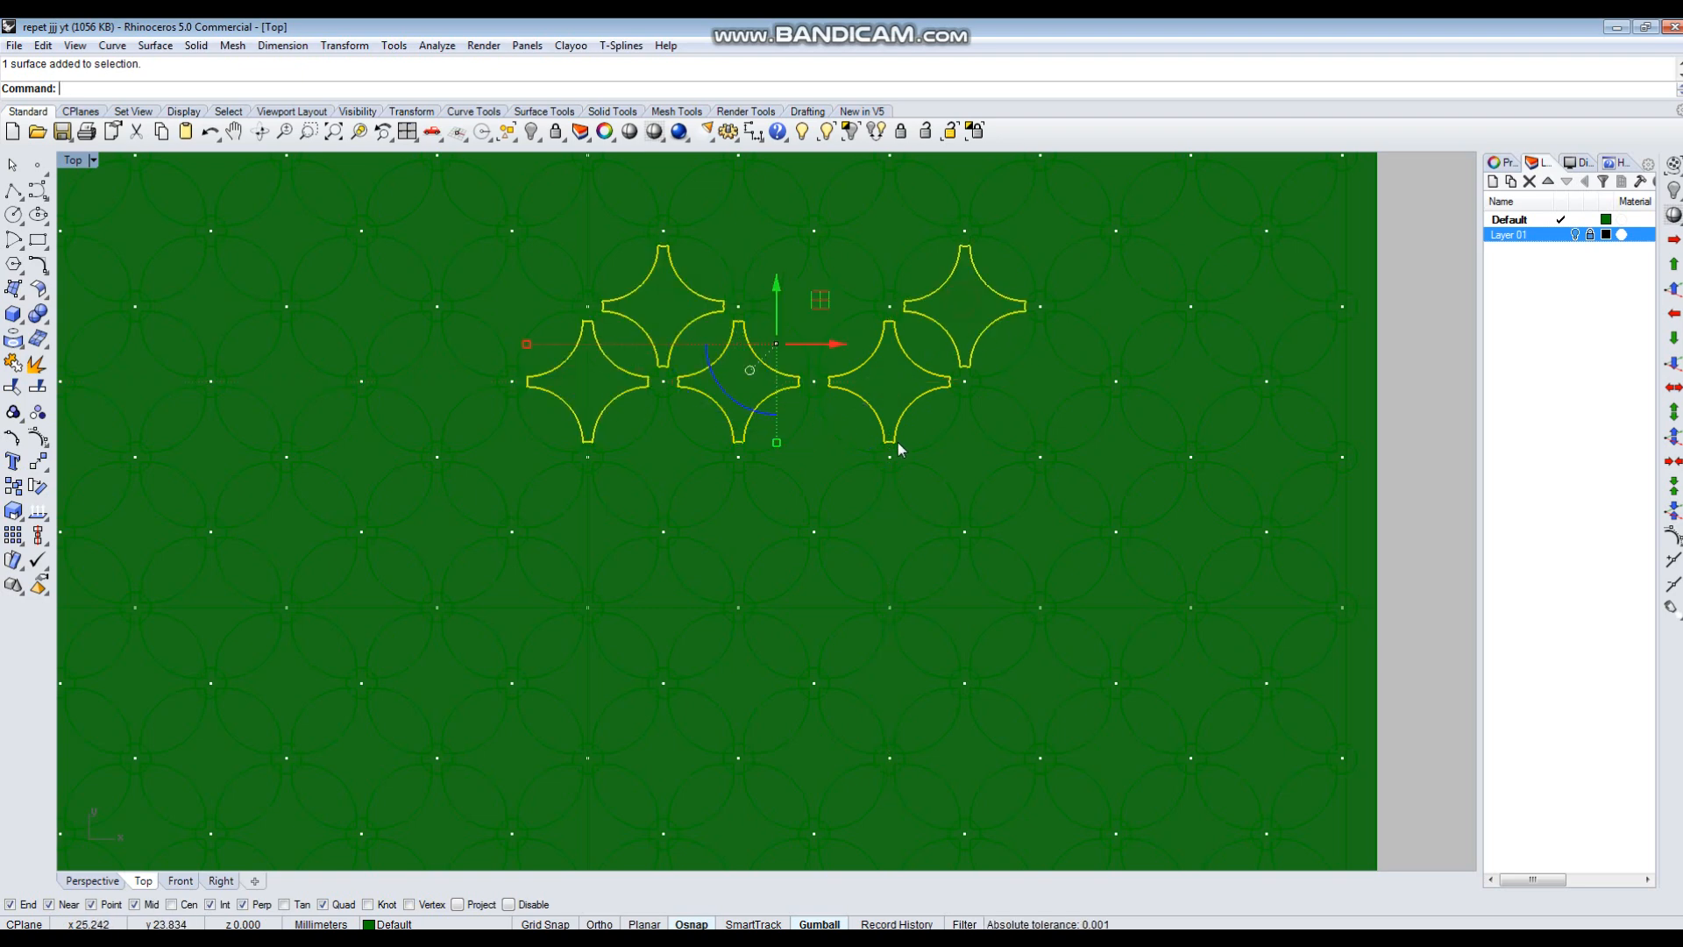
scroll(898, 442, down, 2)
scroll(1036, 360, up, 4)
shift+click(1045, 355)
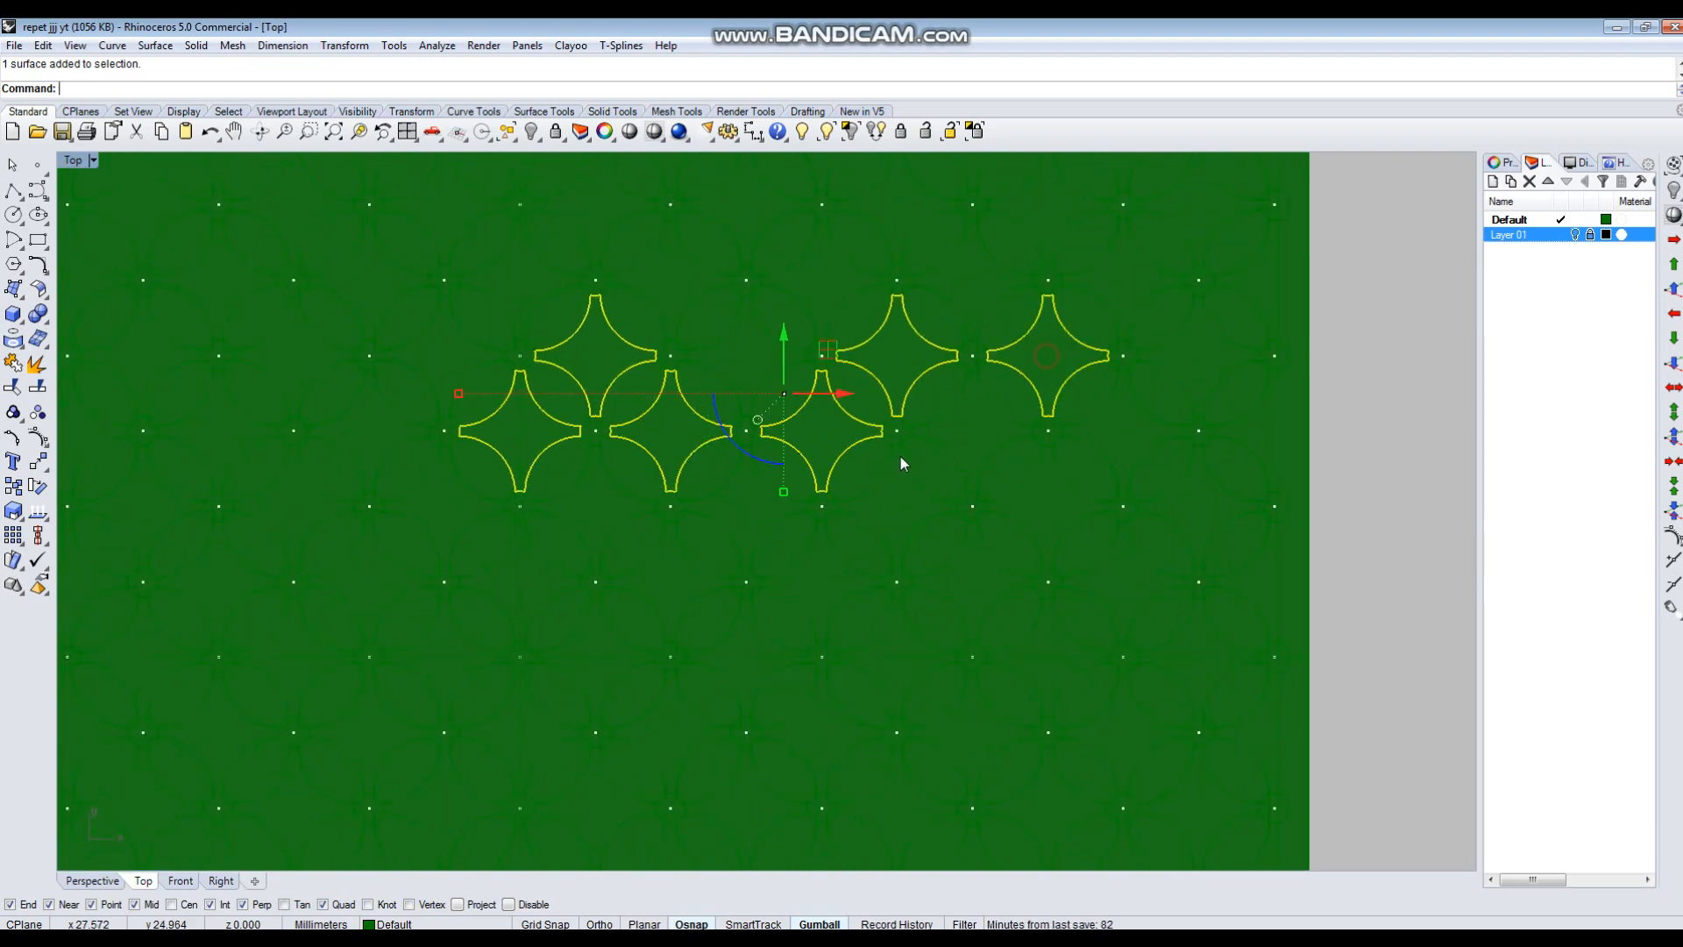
scroll(901, 452, down, 4)
key(ctrl+F4)
right_drag(1076, 517, 1043, 649)
scroll(1043, 649, up, 4)
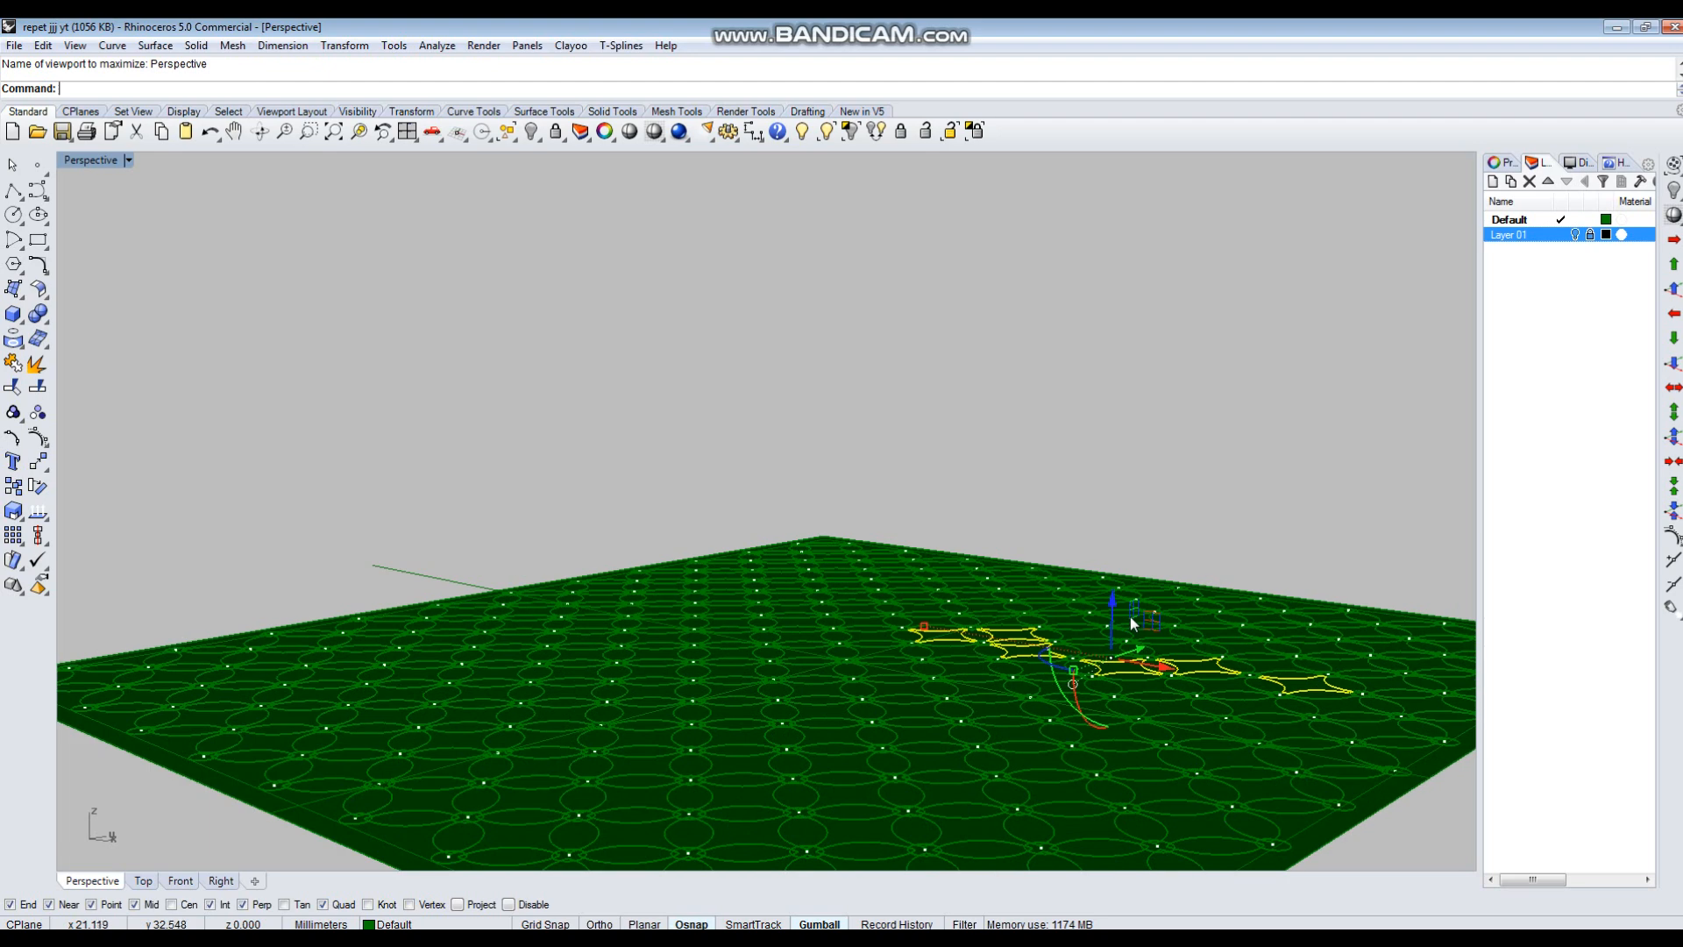
text(ExtrudeCrv)
key(Return)
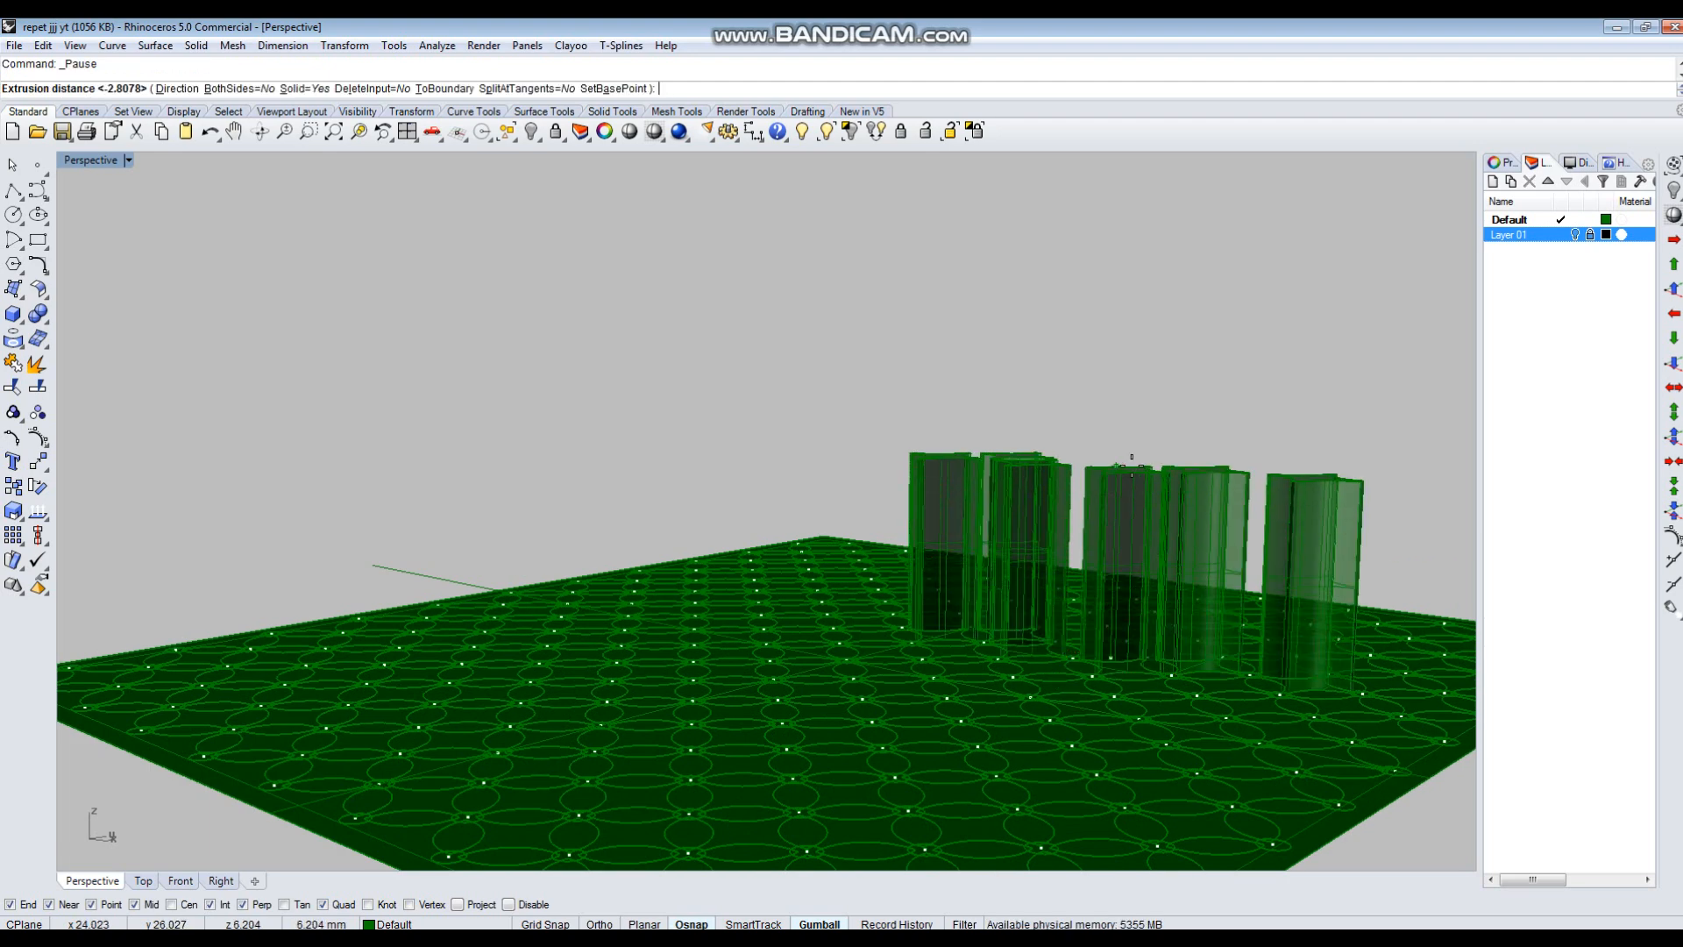
text(b)
key(Return)
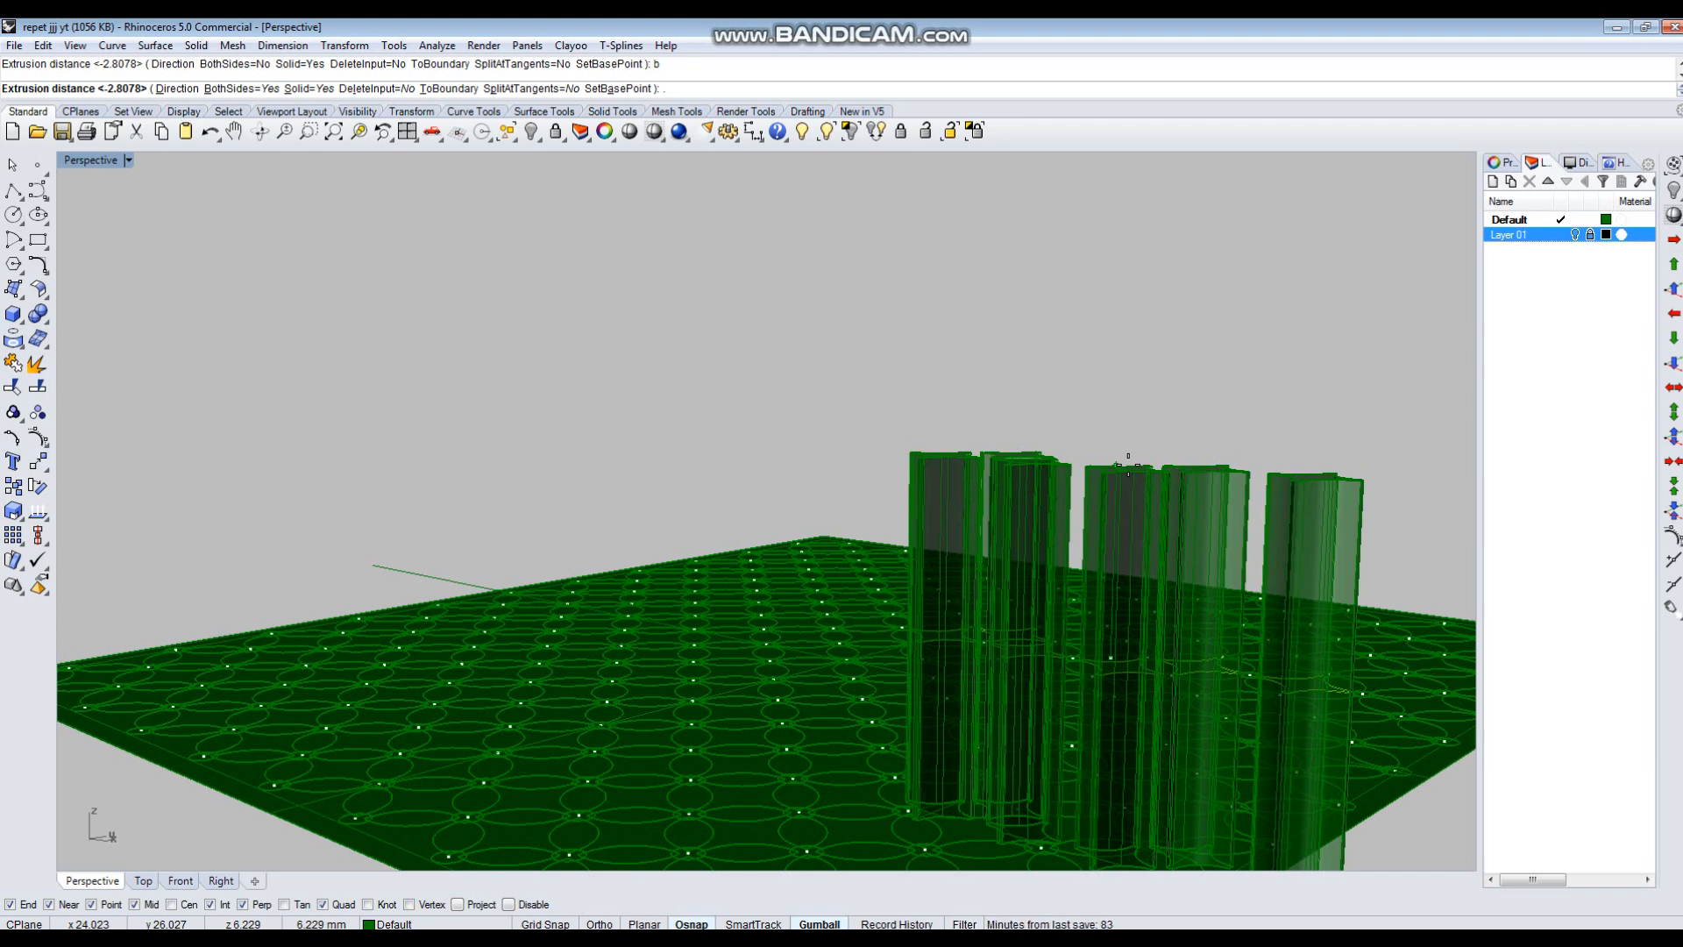
key(Escape)
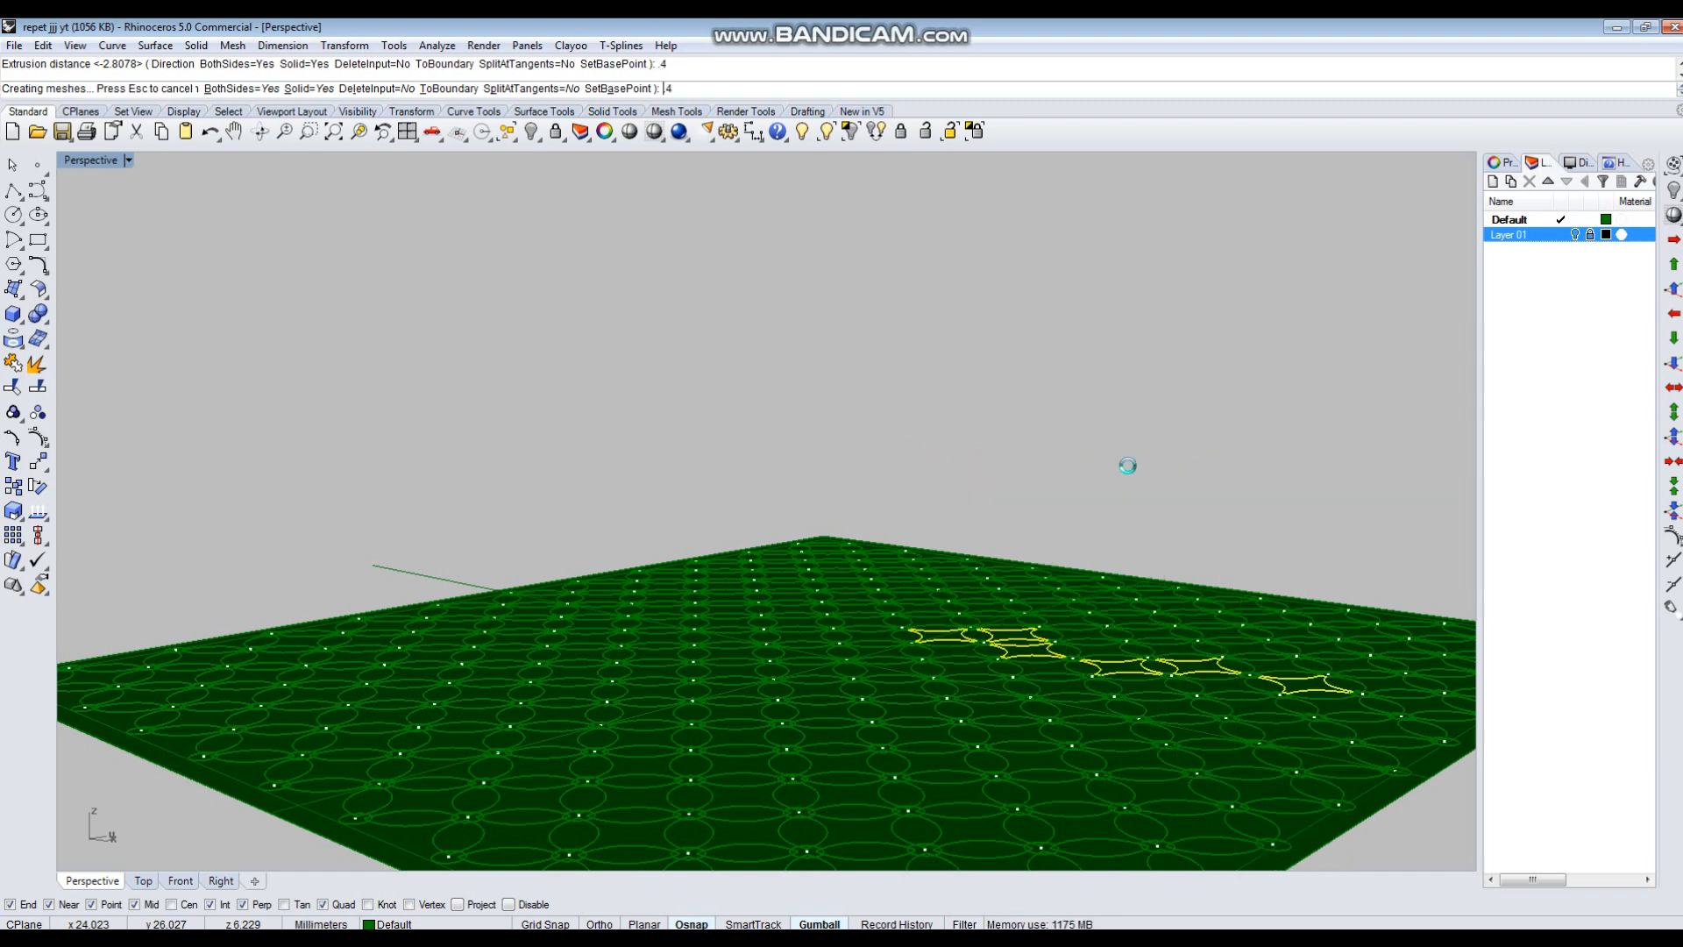
key(Escape)
scroll(1144, 713, up, 6)
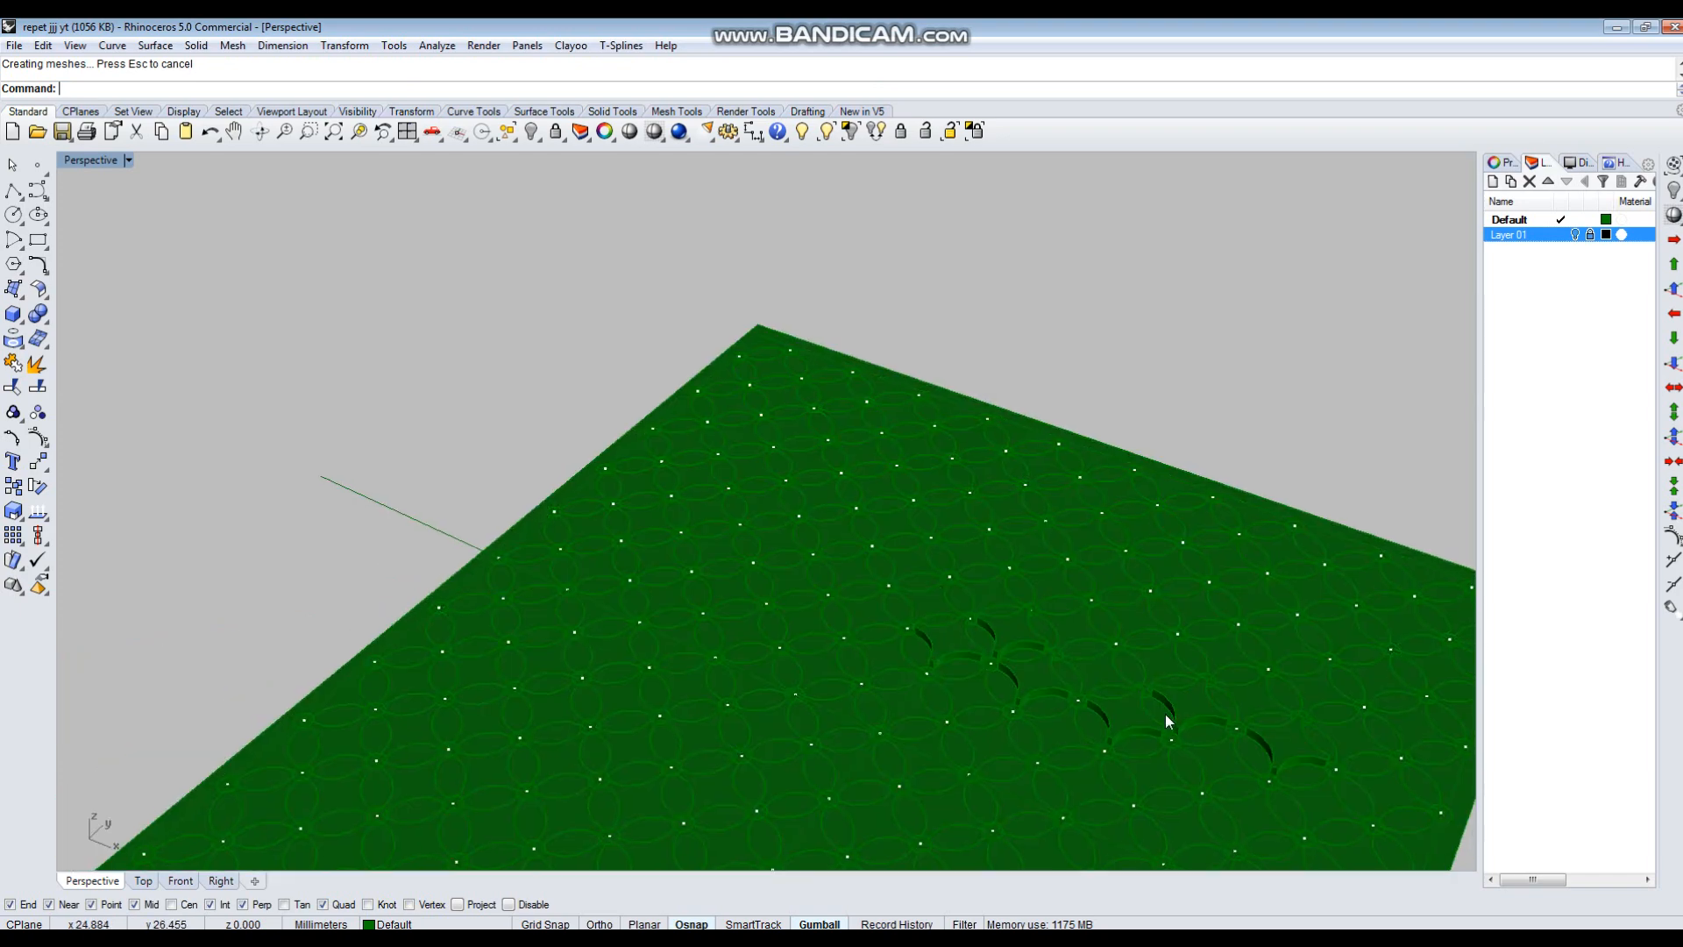
Select five of the extruded star solids and view them from above.
click(1108, 676)
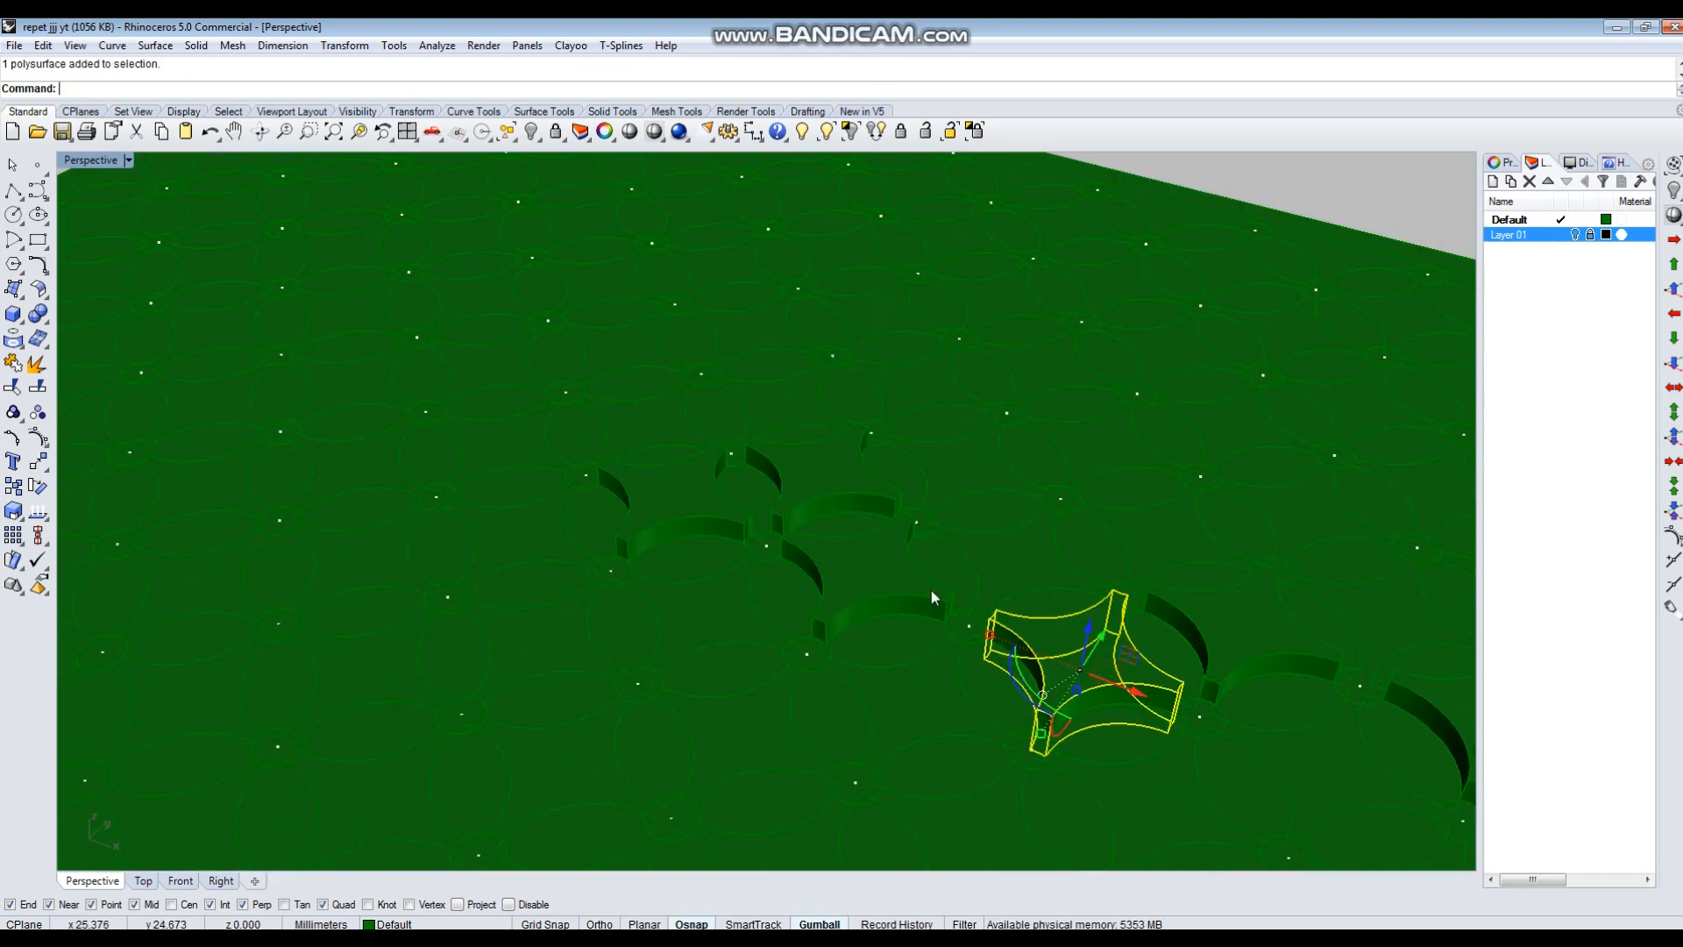
shift+click(877, 575)
shift+click(670, 481)
scroll(1178, 612, down, 3)
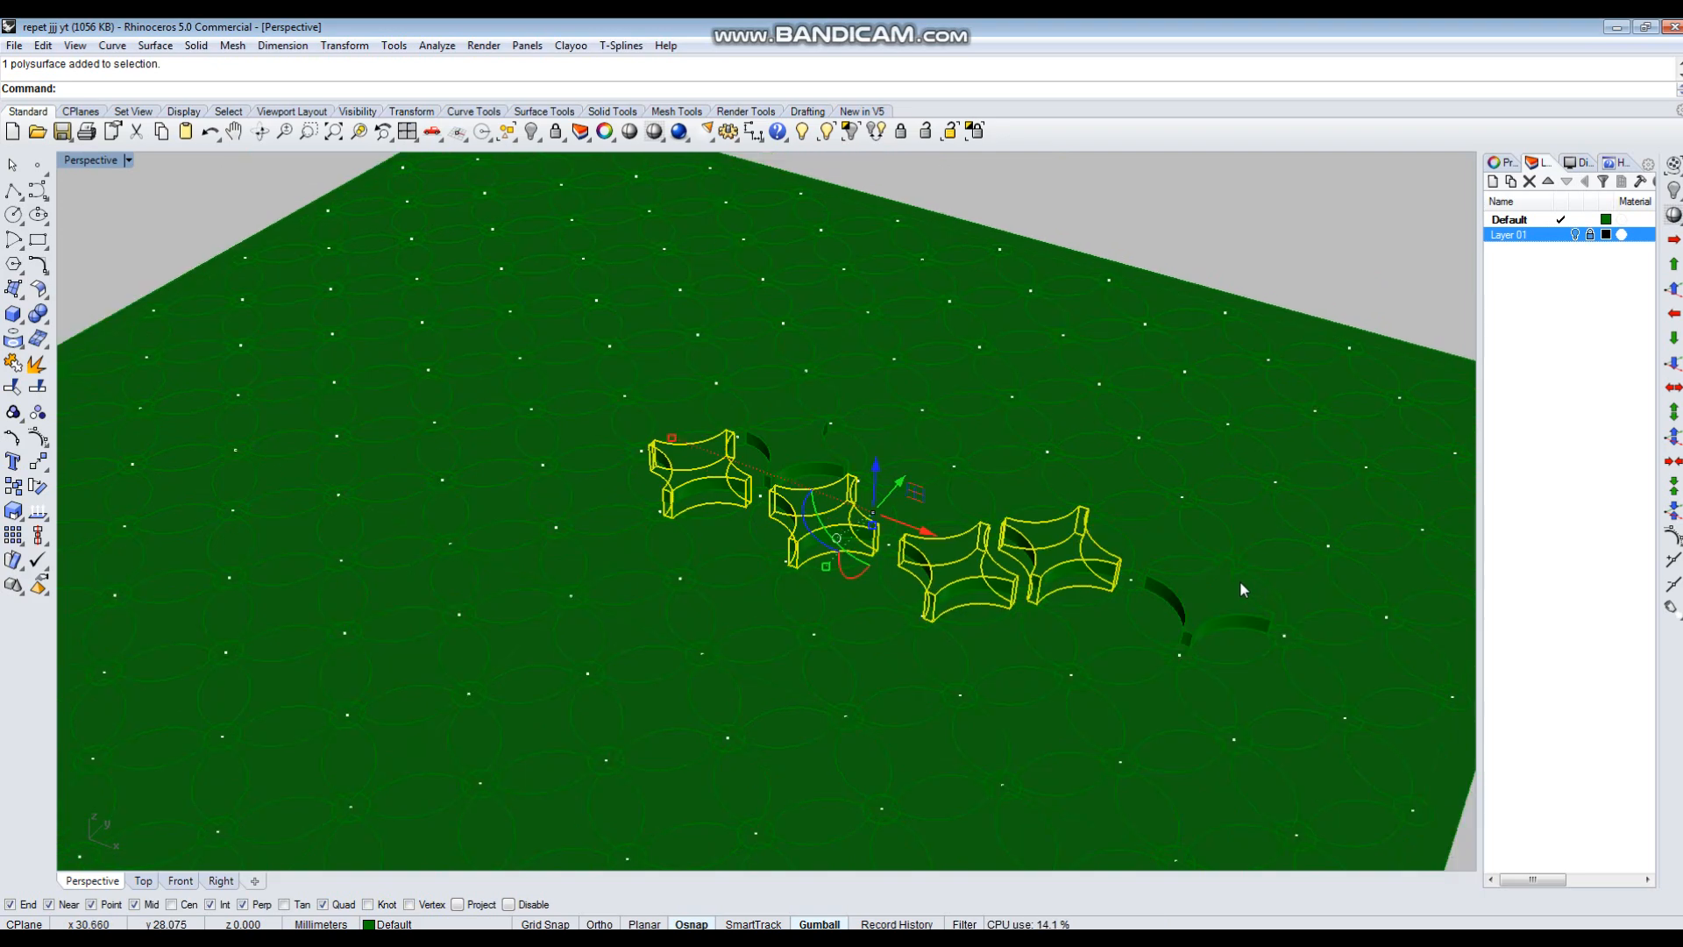
shift+click(1215, 603)
right_drag(1215, 603, 1052, 487)
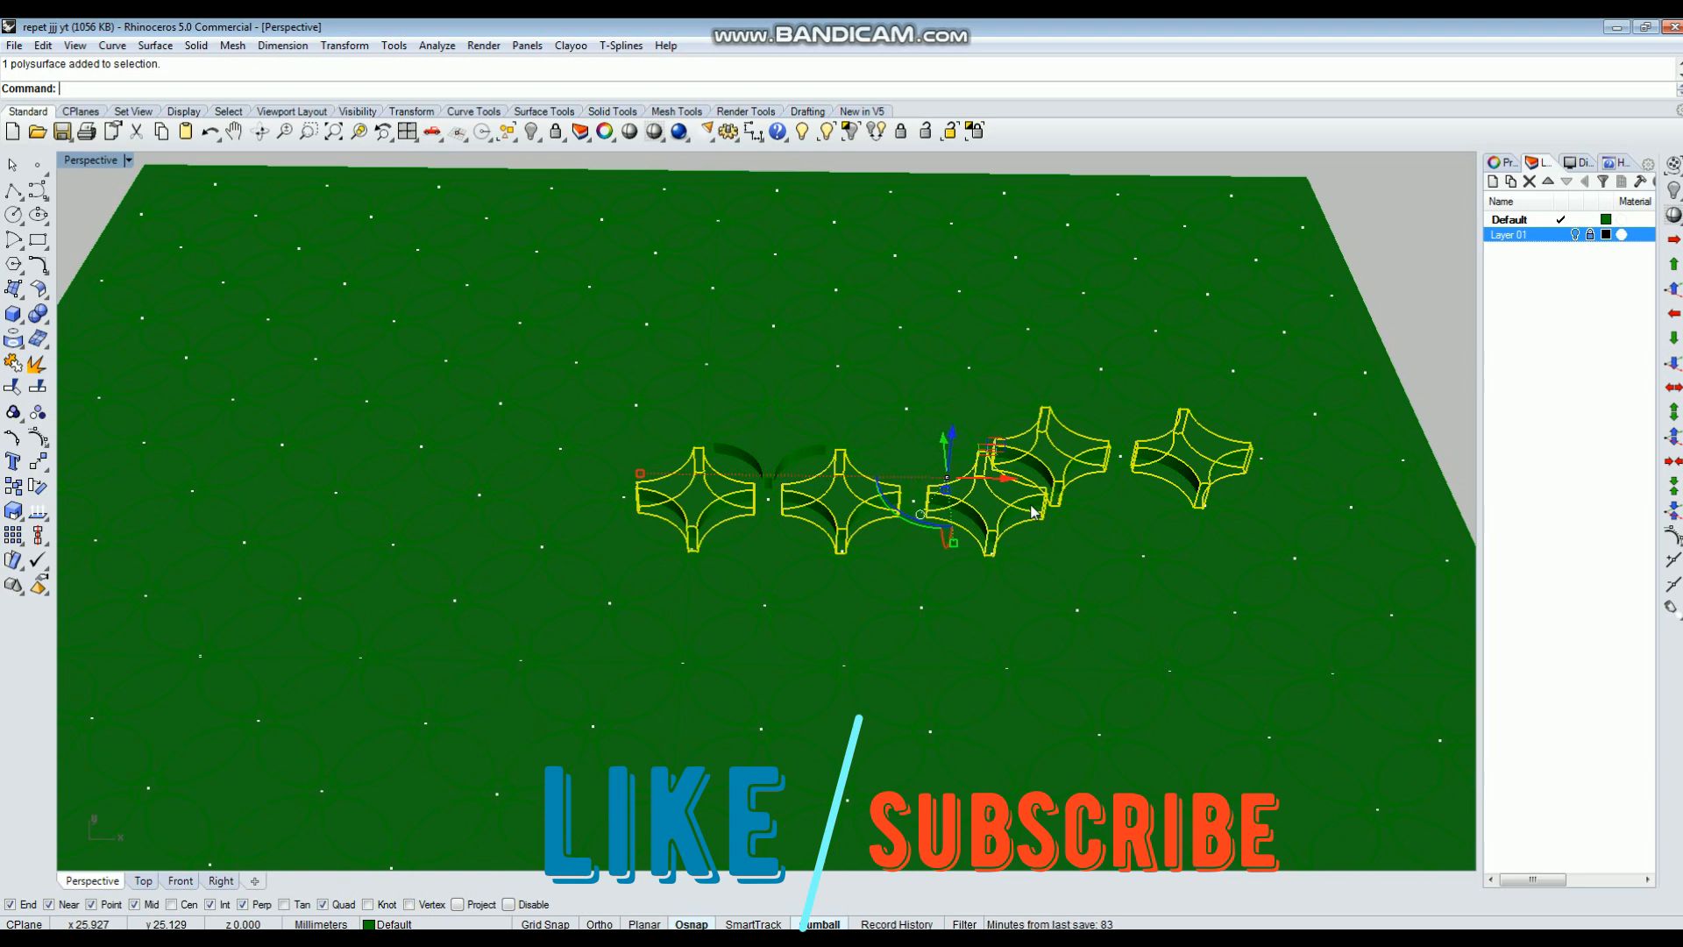
Undo the star extrusion and the surface split, and return to the Top view.
key(ctrl+z)
key(ctrl+z)
key(ctrl+z)
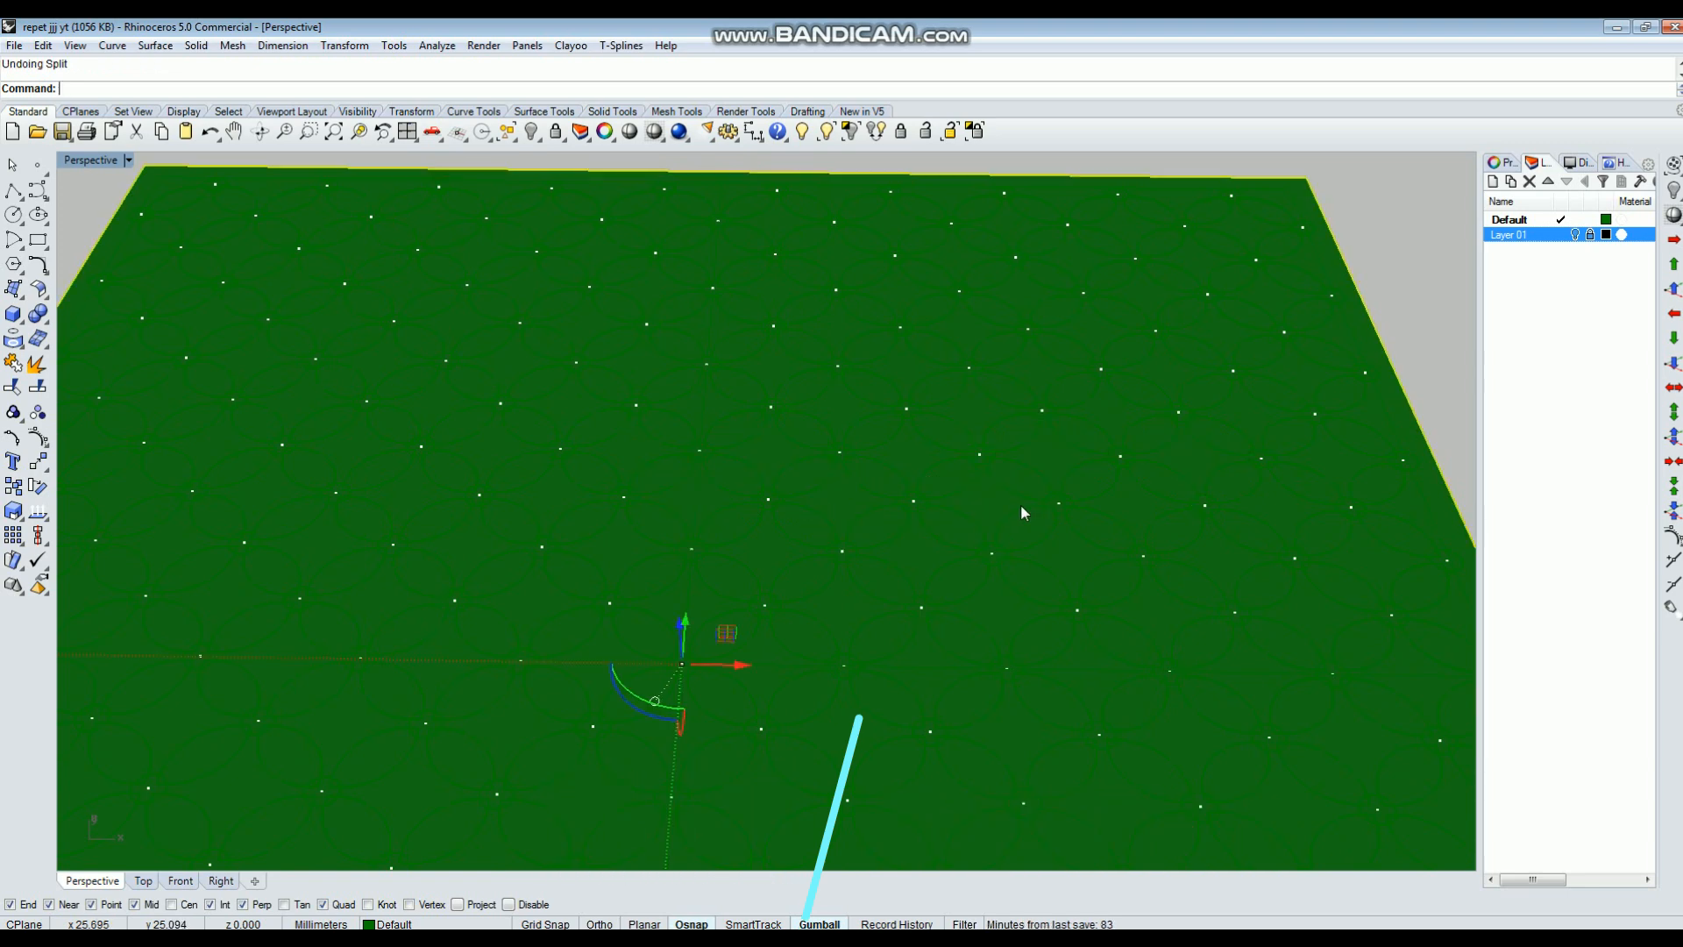
key(Escape)
key(ctrl+F1)
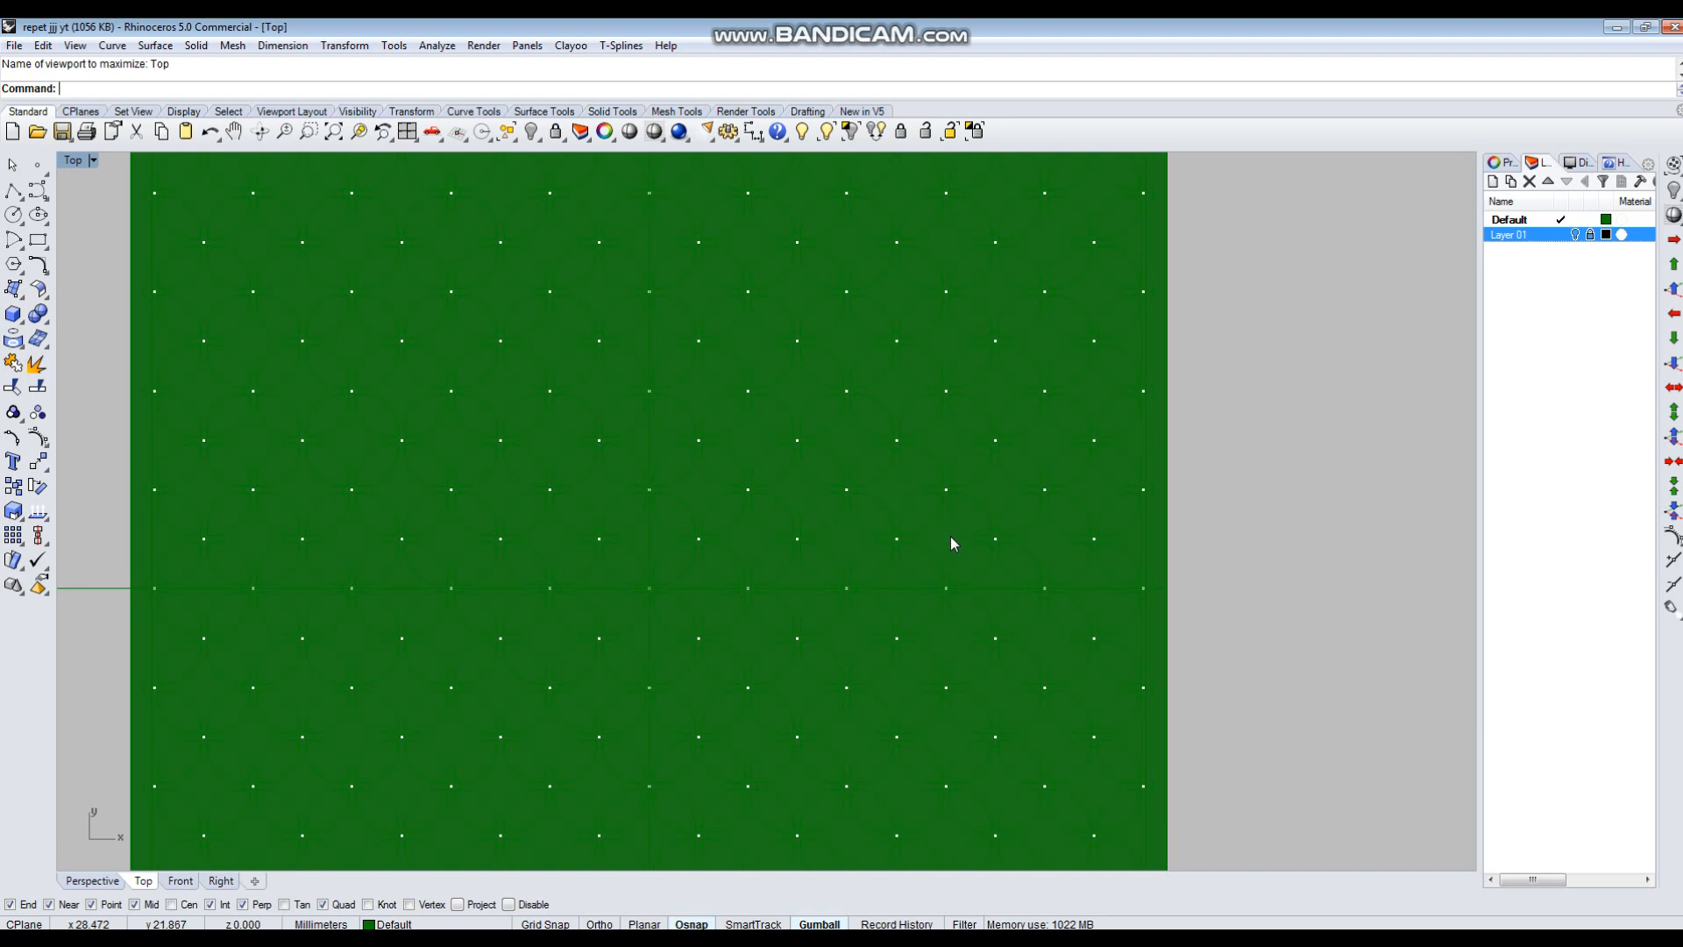
Use the grouped lattice curves as cutters and trim four neighbouring four-pointed star shapes out of the flat surface.
scroll(938, 475, up, 2)
click(932, 454)
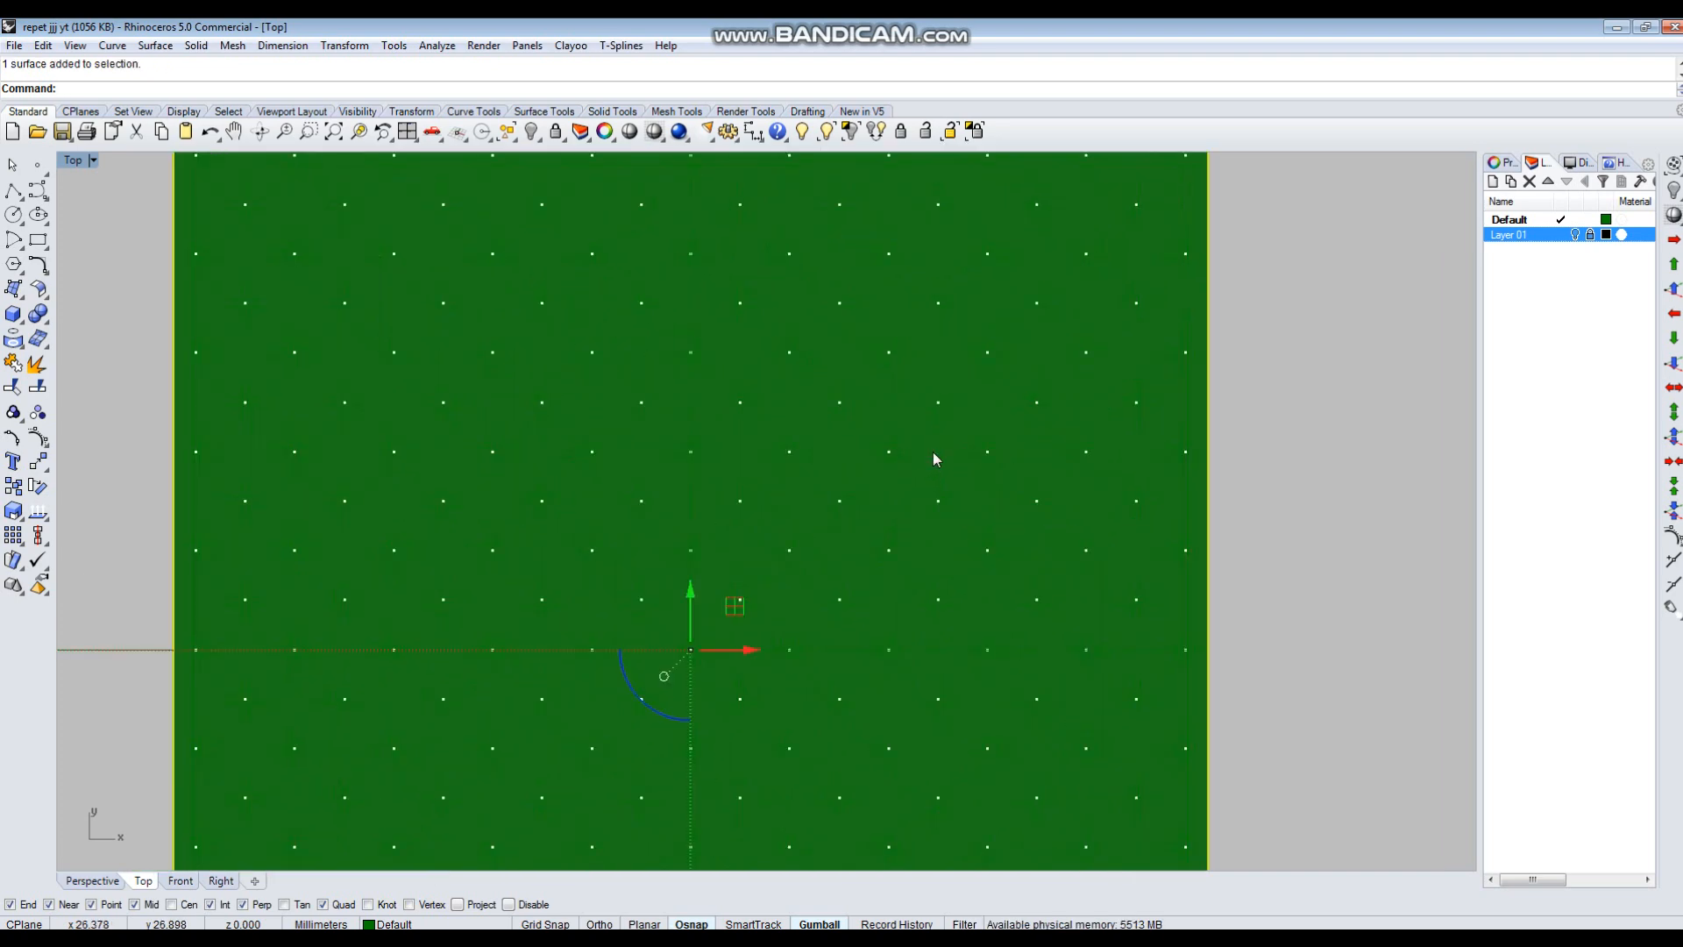
scroll(933, 456, up, 1)
click(921, 472)
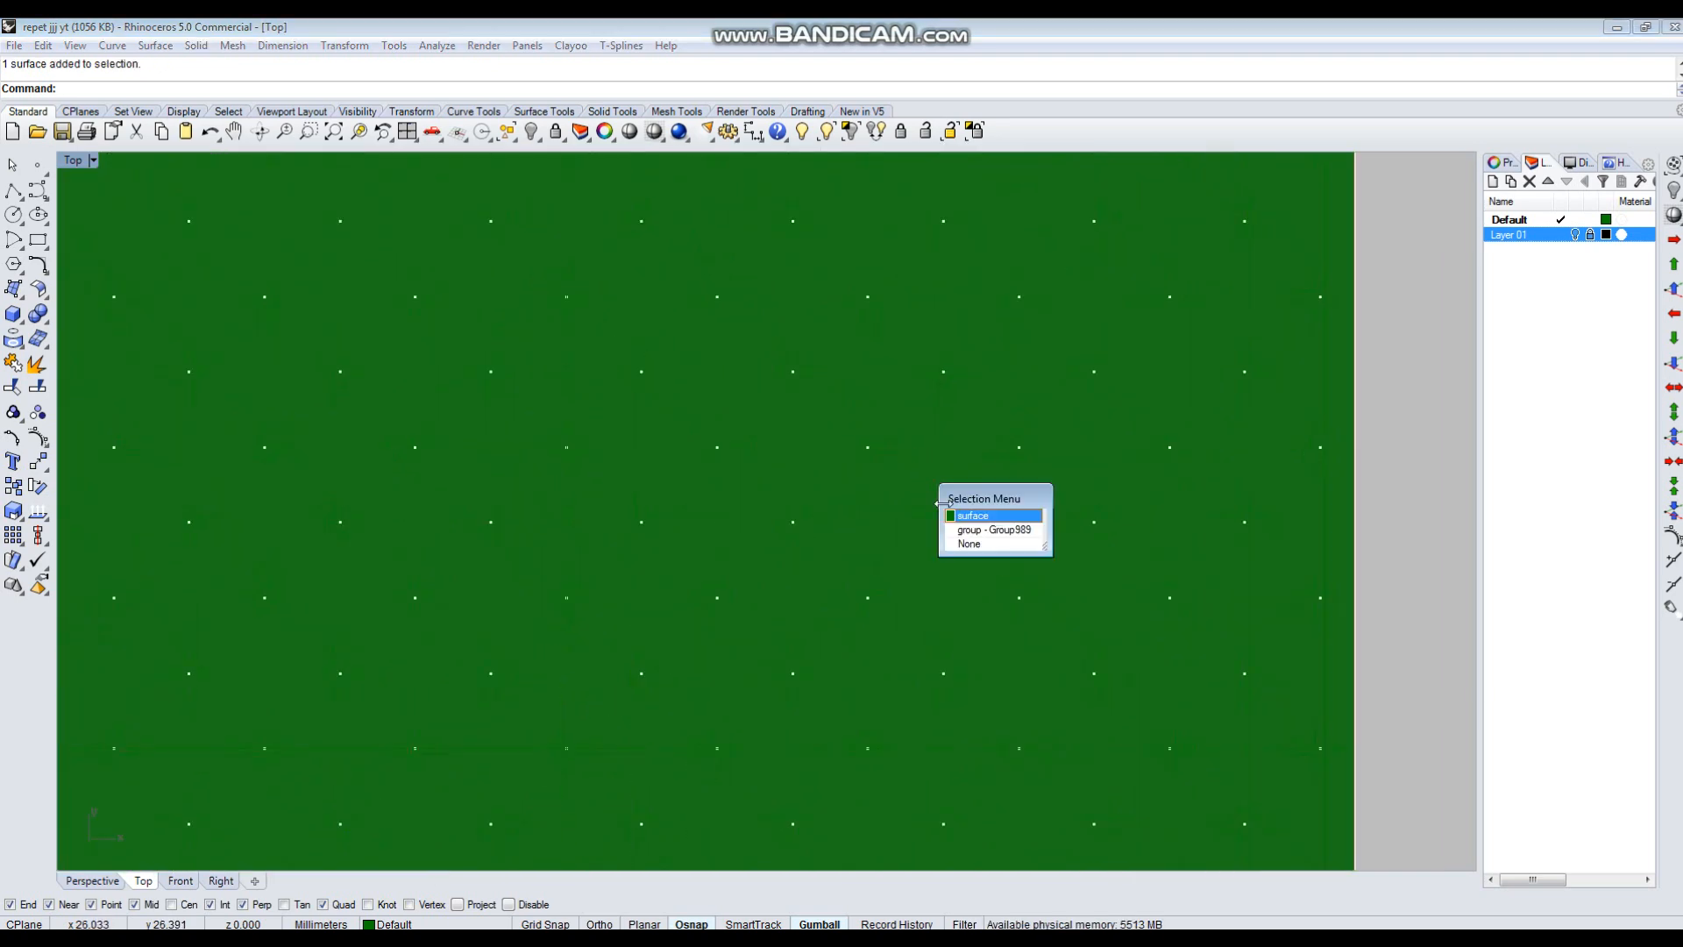
click(960, 530)
scroll(926, 458, up, 3)
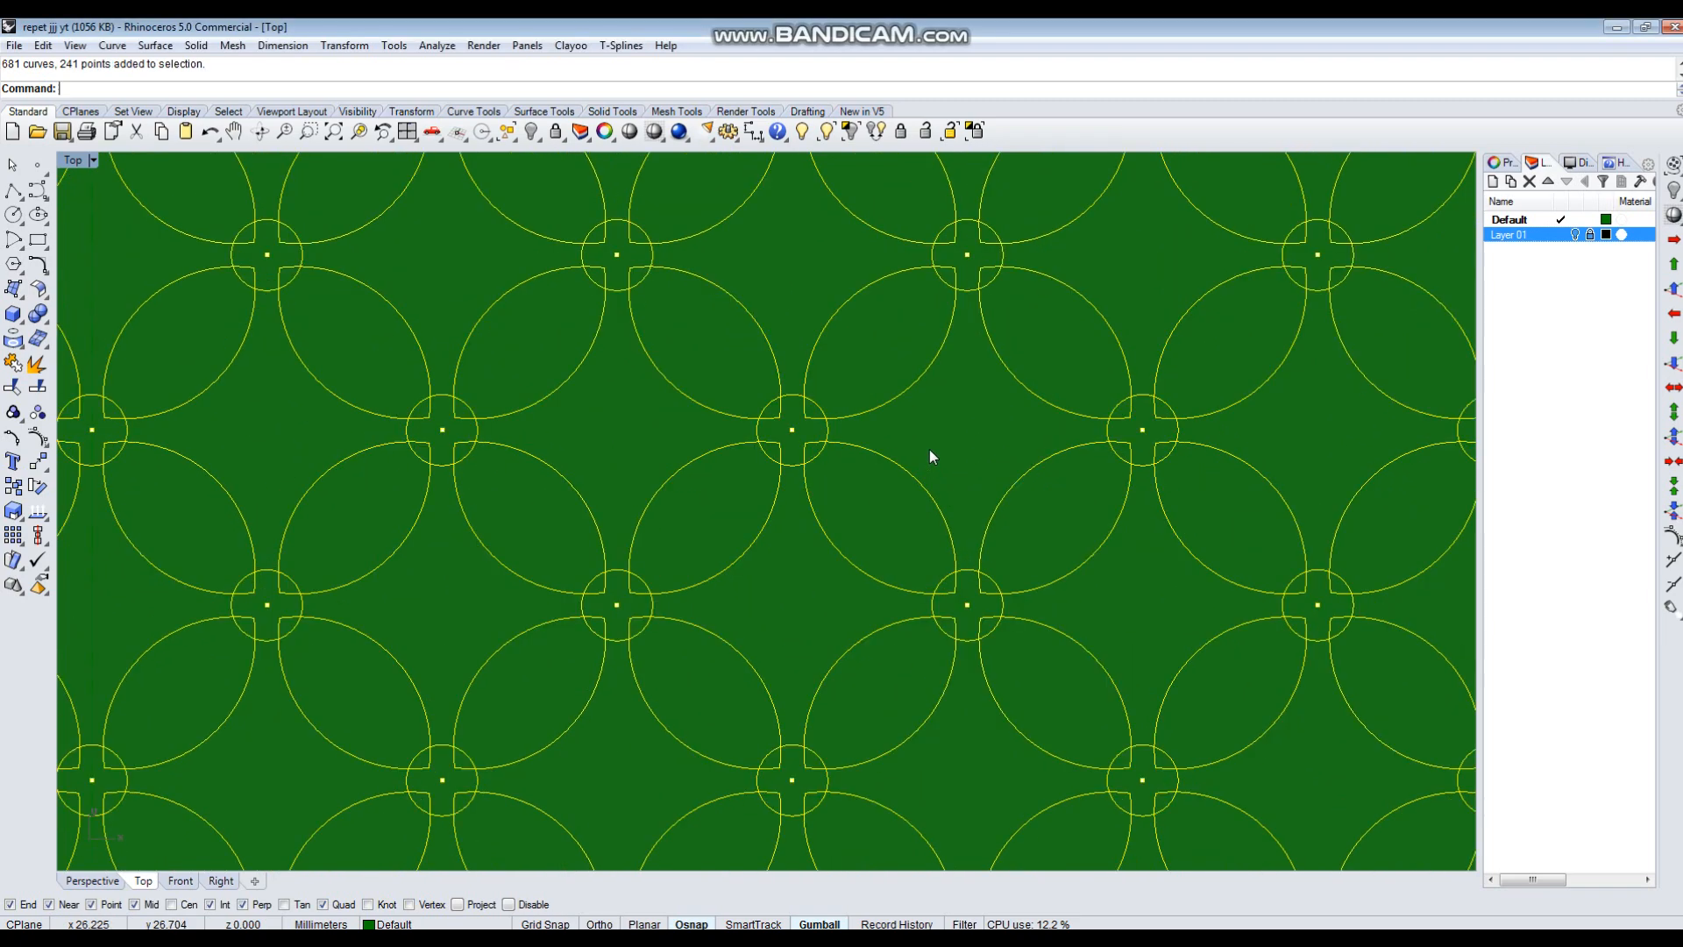
key(ctrl+t)
click(932, 433)
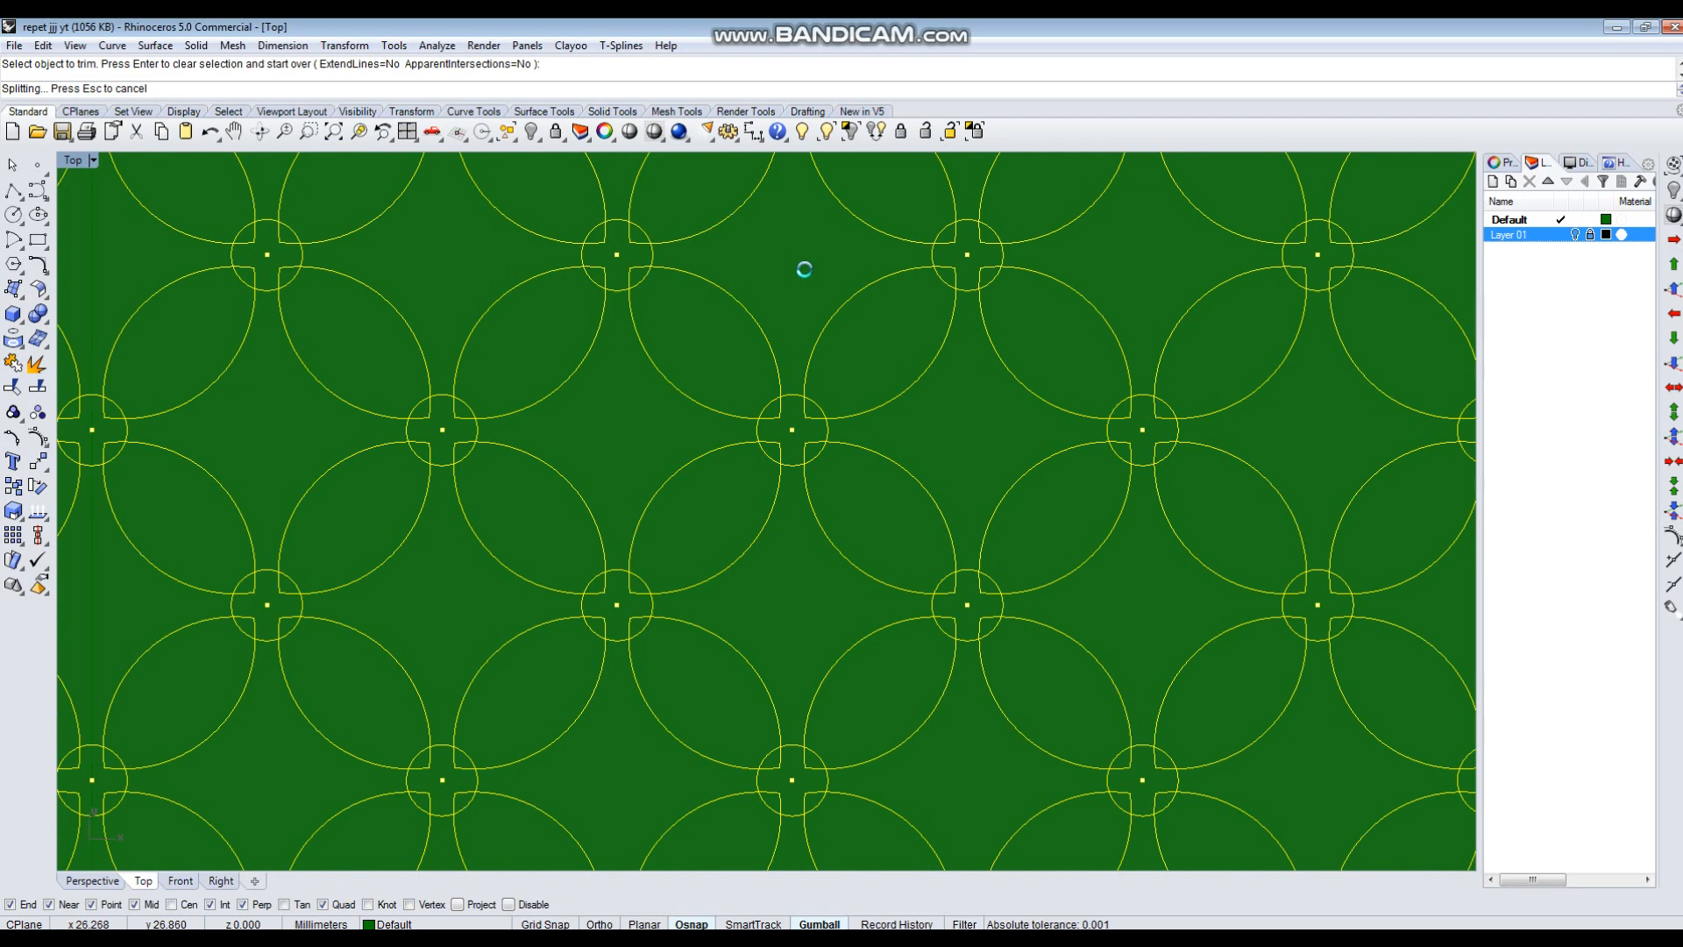
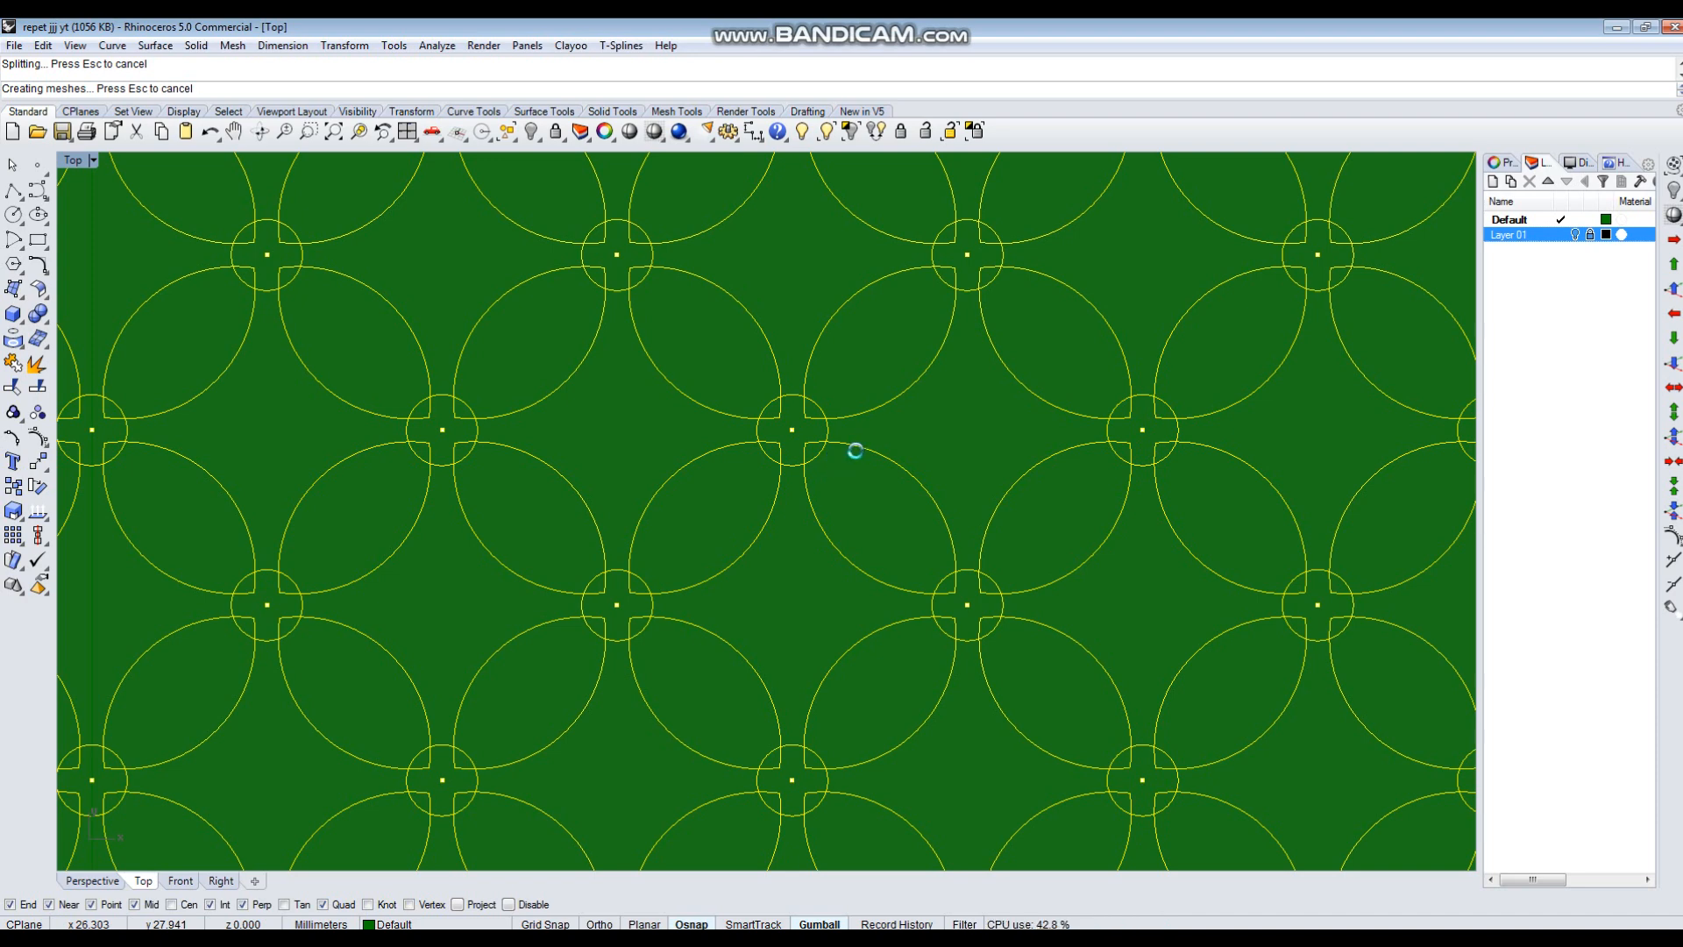
click(639, 439)
click(802, 261)
click(806, 618)
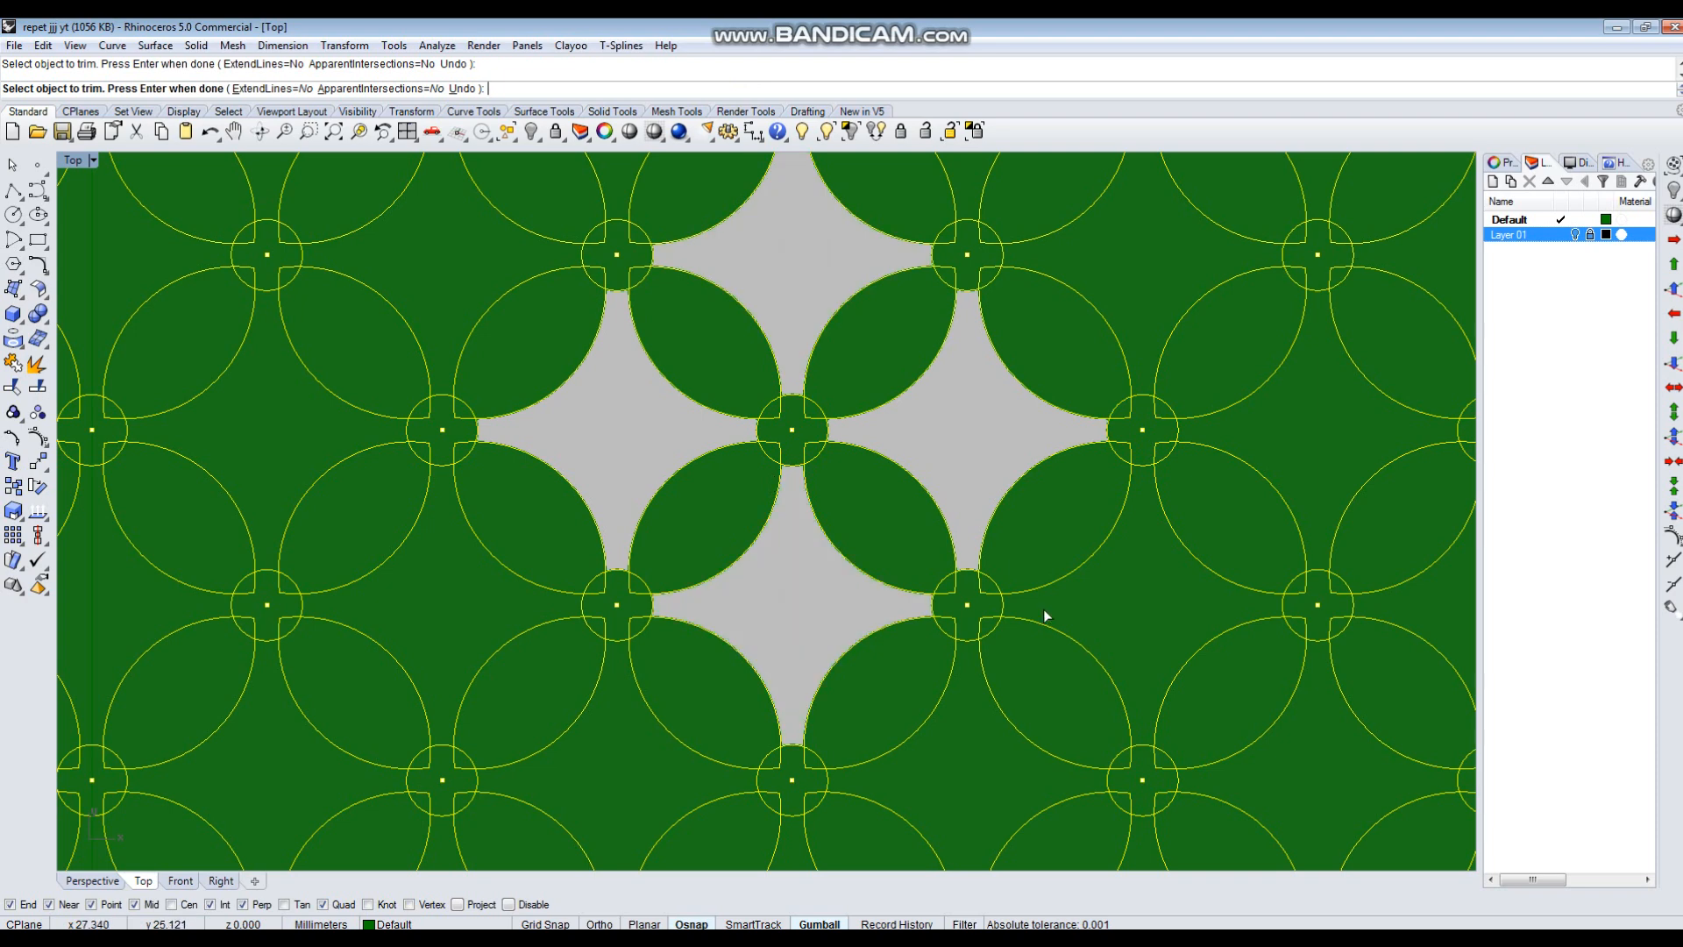
Trim seven more star shapes from the surface, extending the openings toward its right edge.
scroll(476, 599, down, 4)
click(1022, 488)
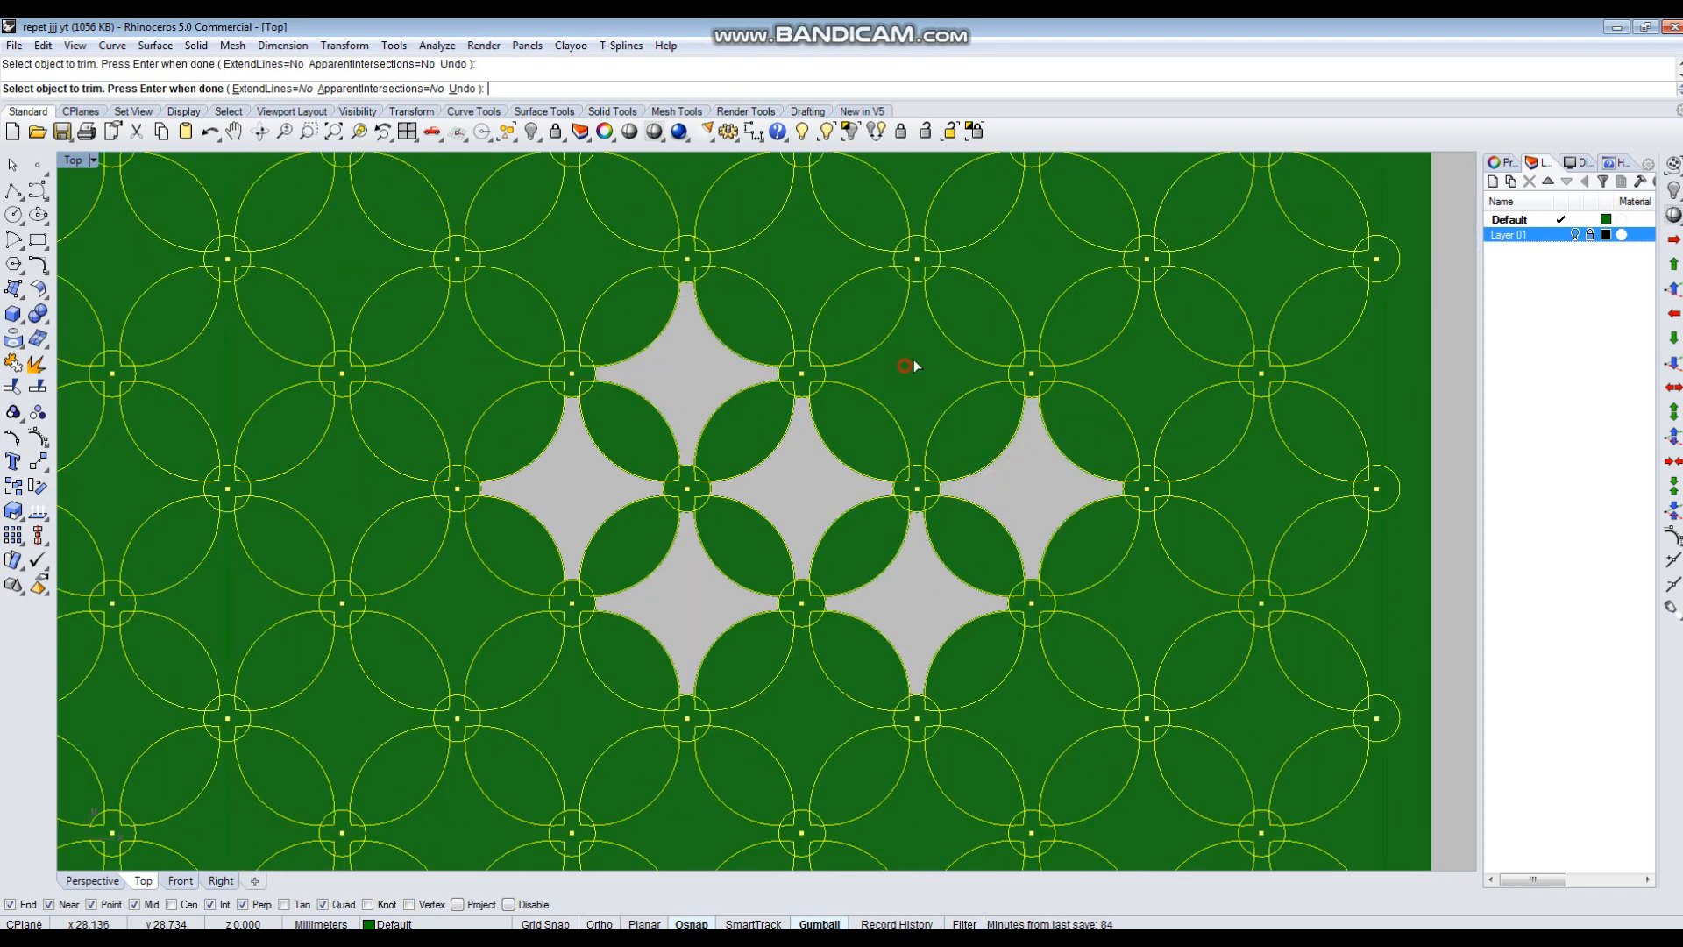
click(905, 364)
click(1055, 266)
click(801, 267)
scroll(775, 421, down, 2)
scroll(775, 420, down, 2)
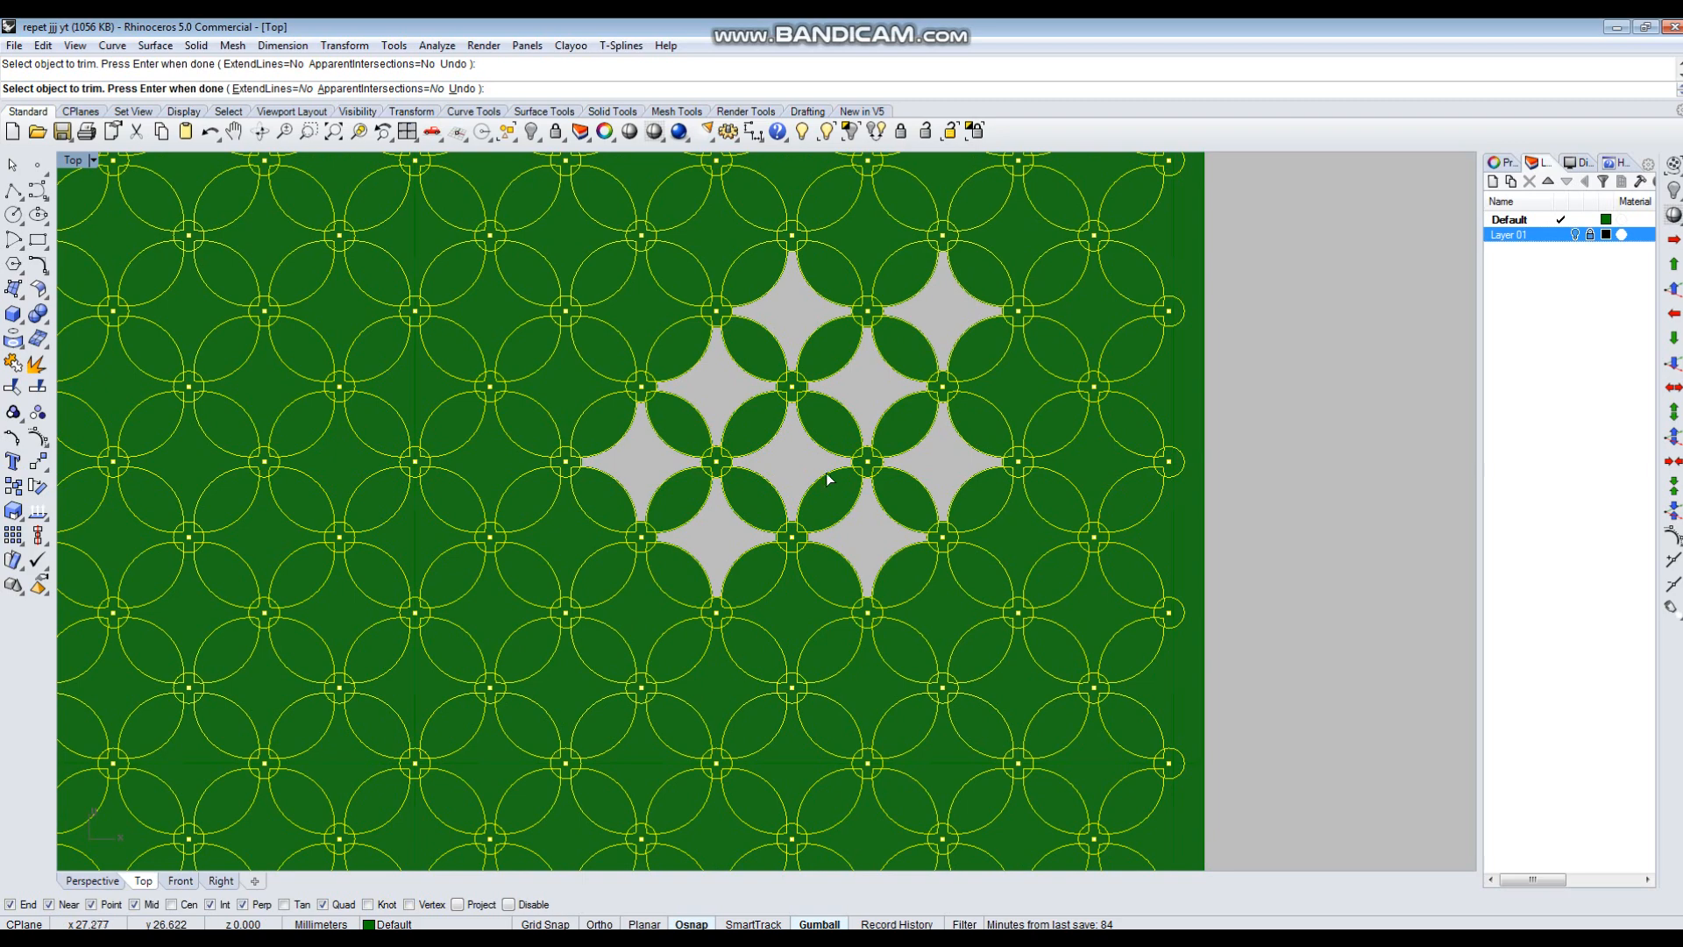
scroll(1054, 394, up, 2)
click(1008, 394)
click(1122, 501)
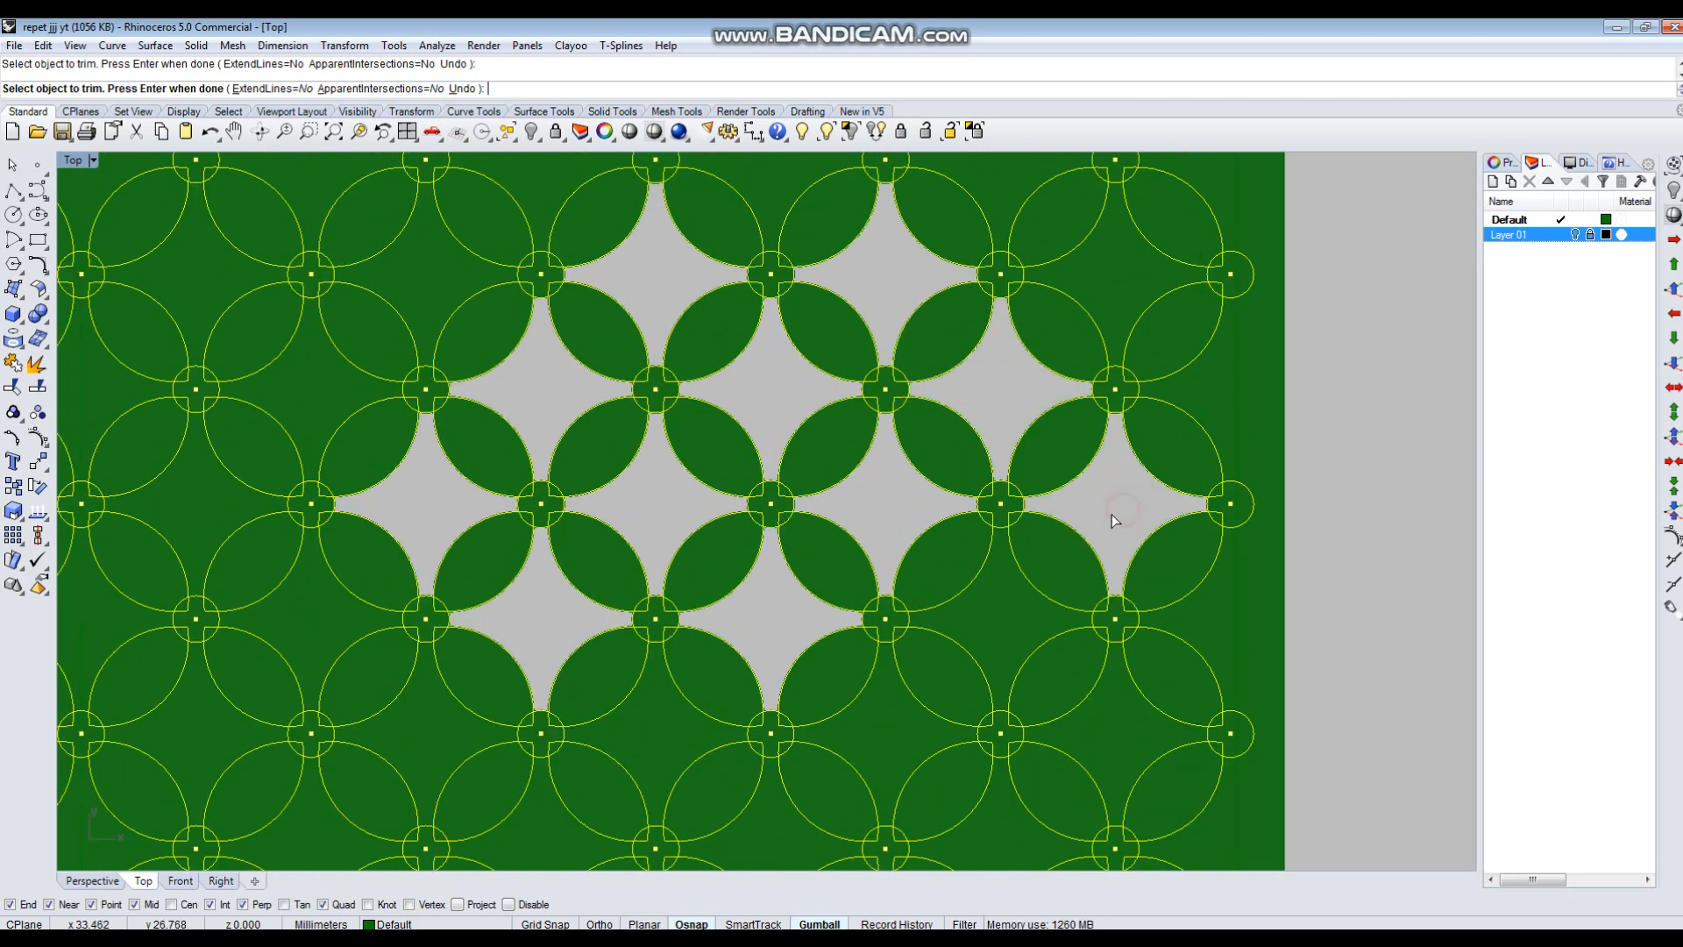
Trim two more star shapes beside the upper-left end of the opened area and finish the Trim command.
scroll(1104, 521, down, 2)
scroll(848, 482, down, 1)
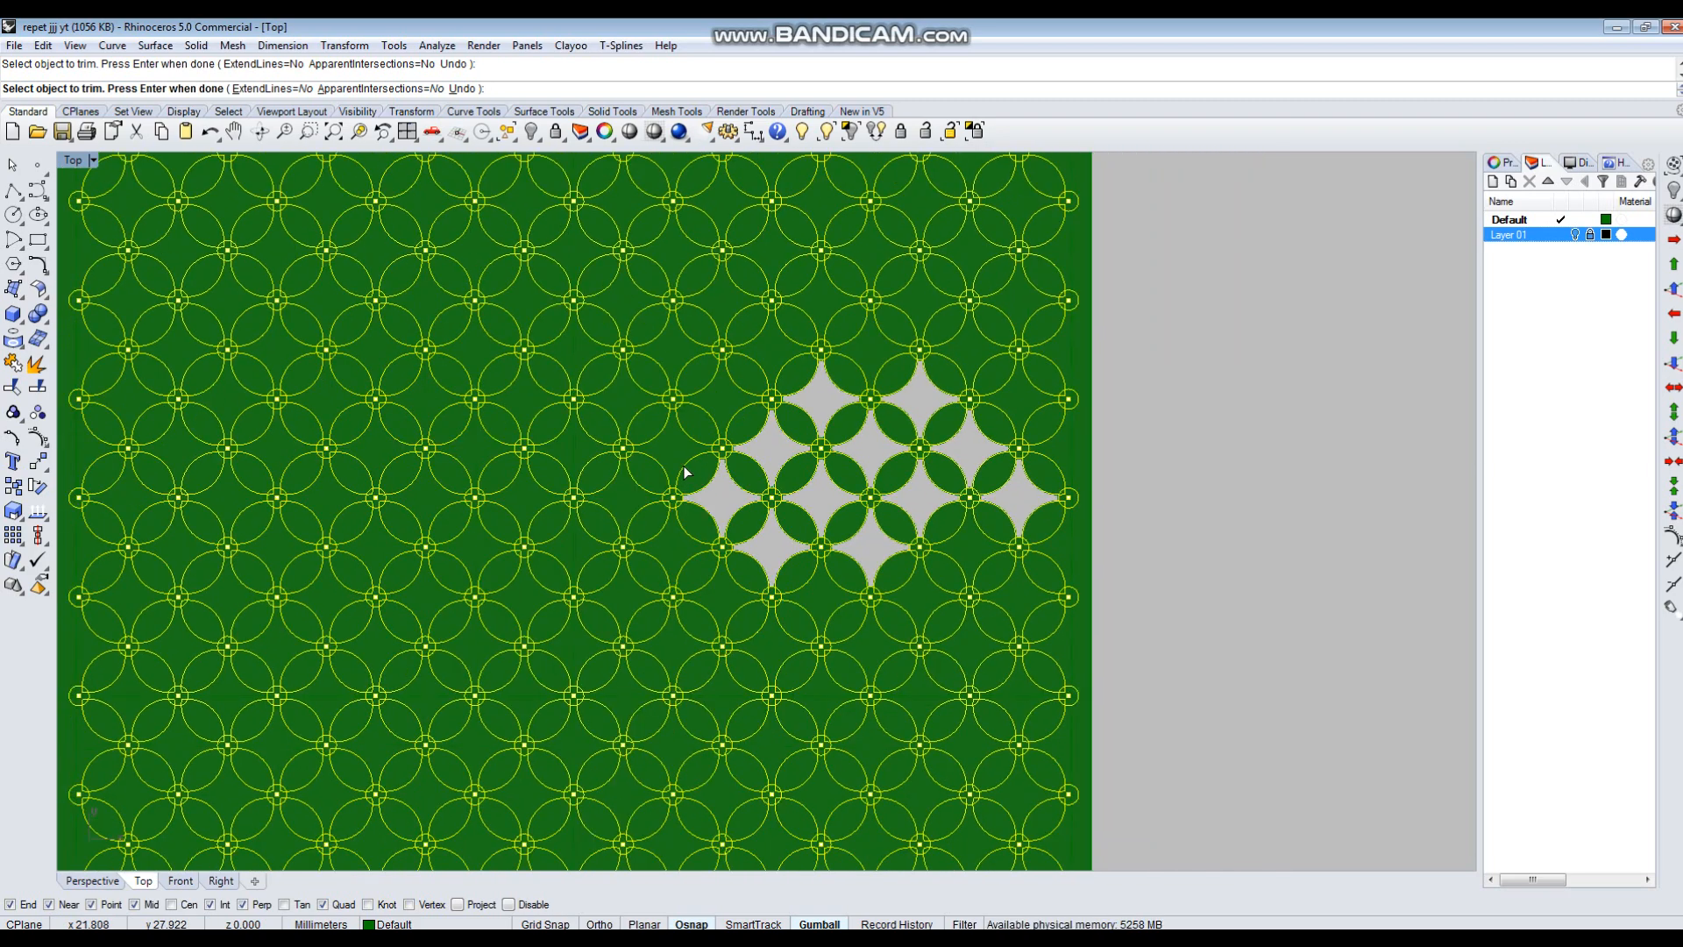
scroll(665, 434, up, 3)
click(665, 434)
click(755, 352)
scroll(715, 515, down, 2)
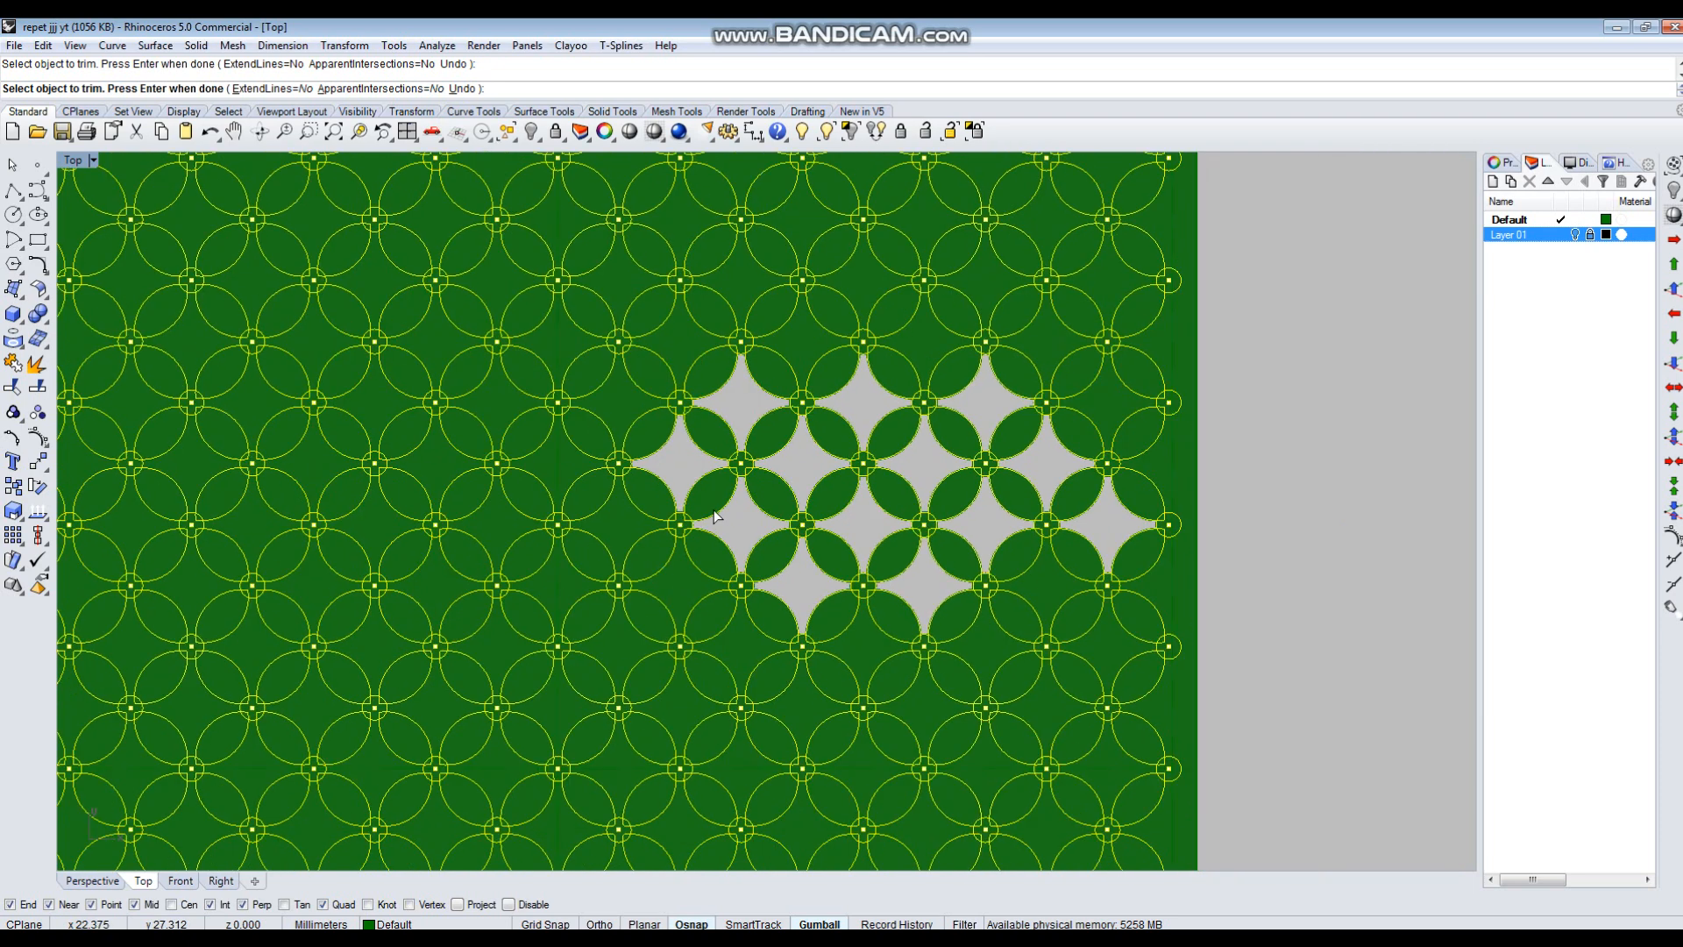
right_click(940, 518)
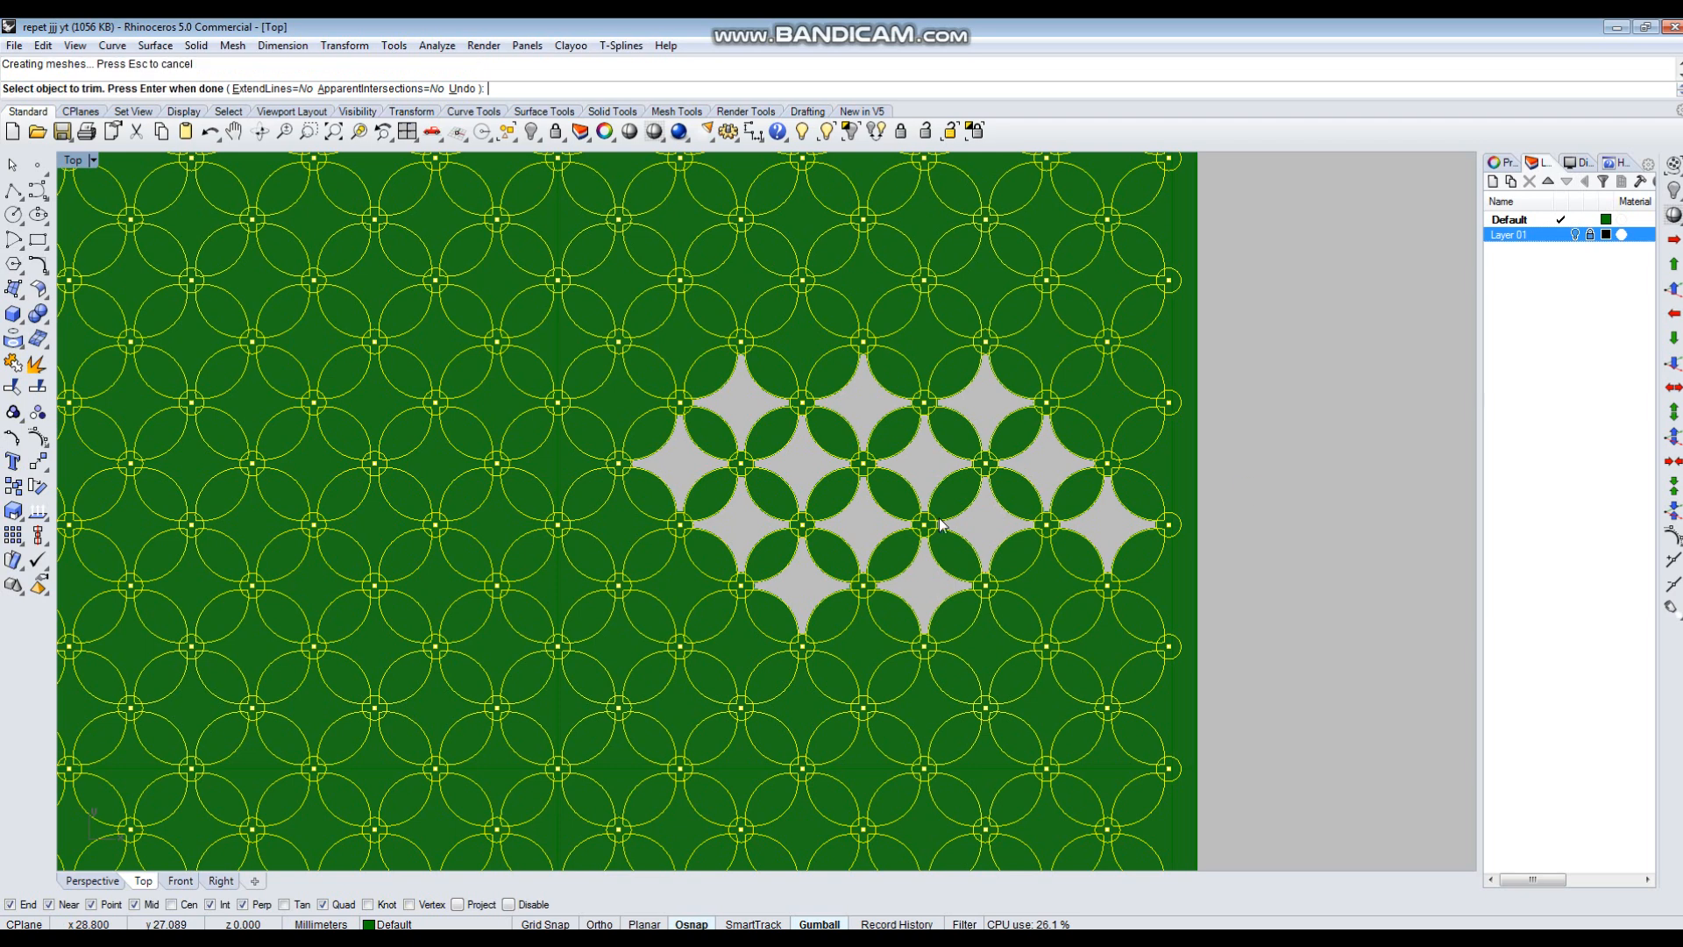
Undo the trimming of the star openings from the flat surface.
scroll(905, 512, up, 2)
click(1138, 512)
scroll(907, 493, up, 6)
click(895, 492)
scroll(895, 493, down, 8)
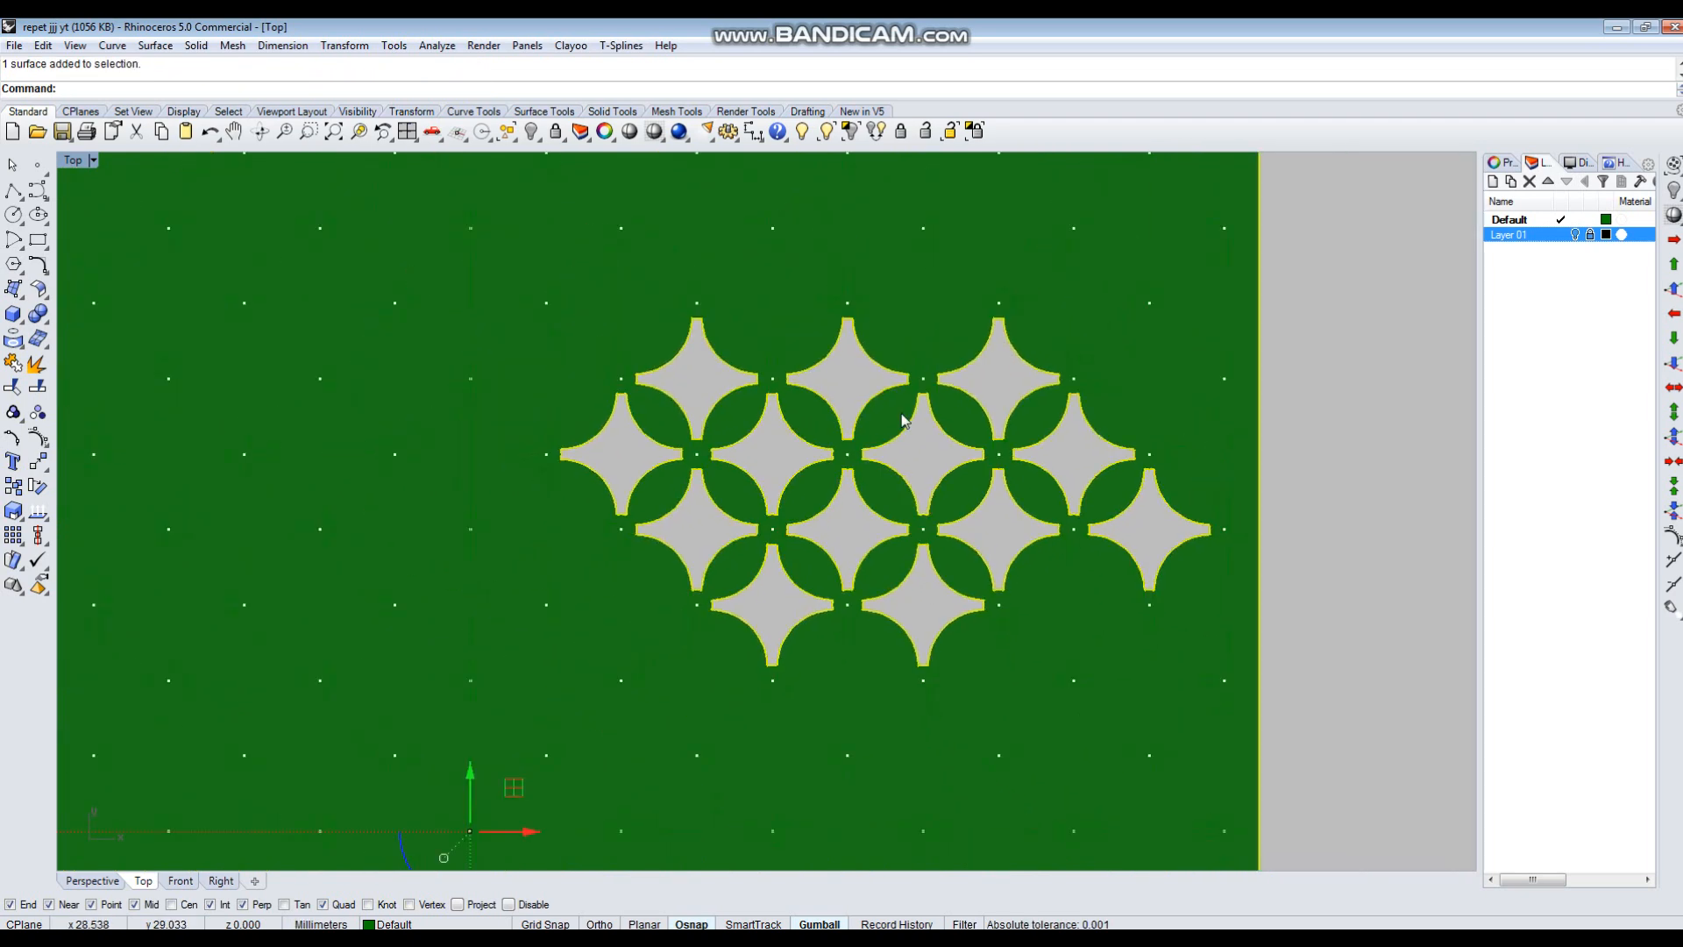
scroll(815, 474, up, 4)
scroll(817, 472, up, 4)
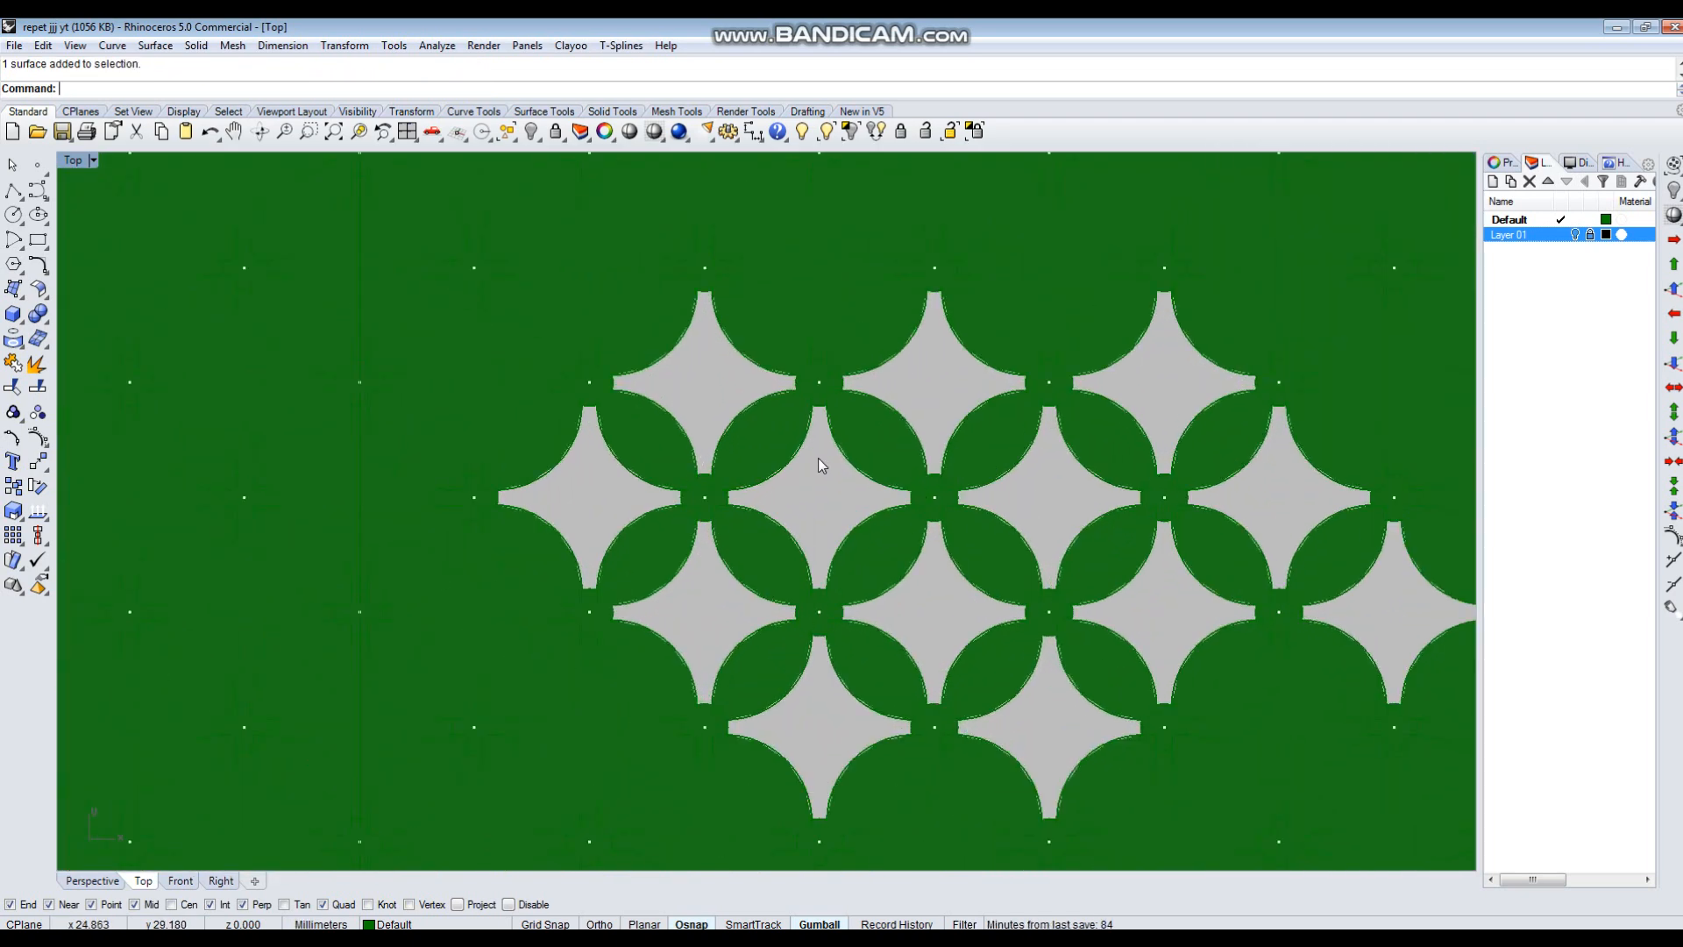
scroll(821, 527, down, 4)
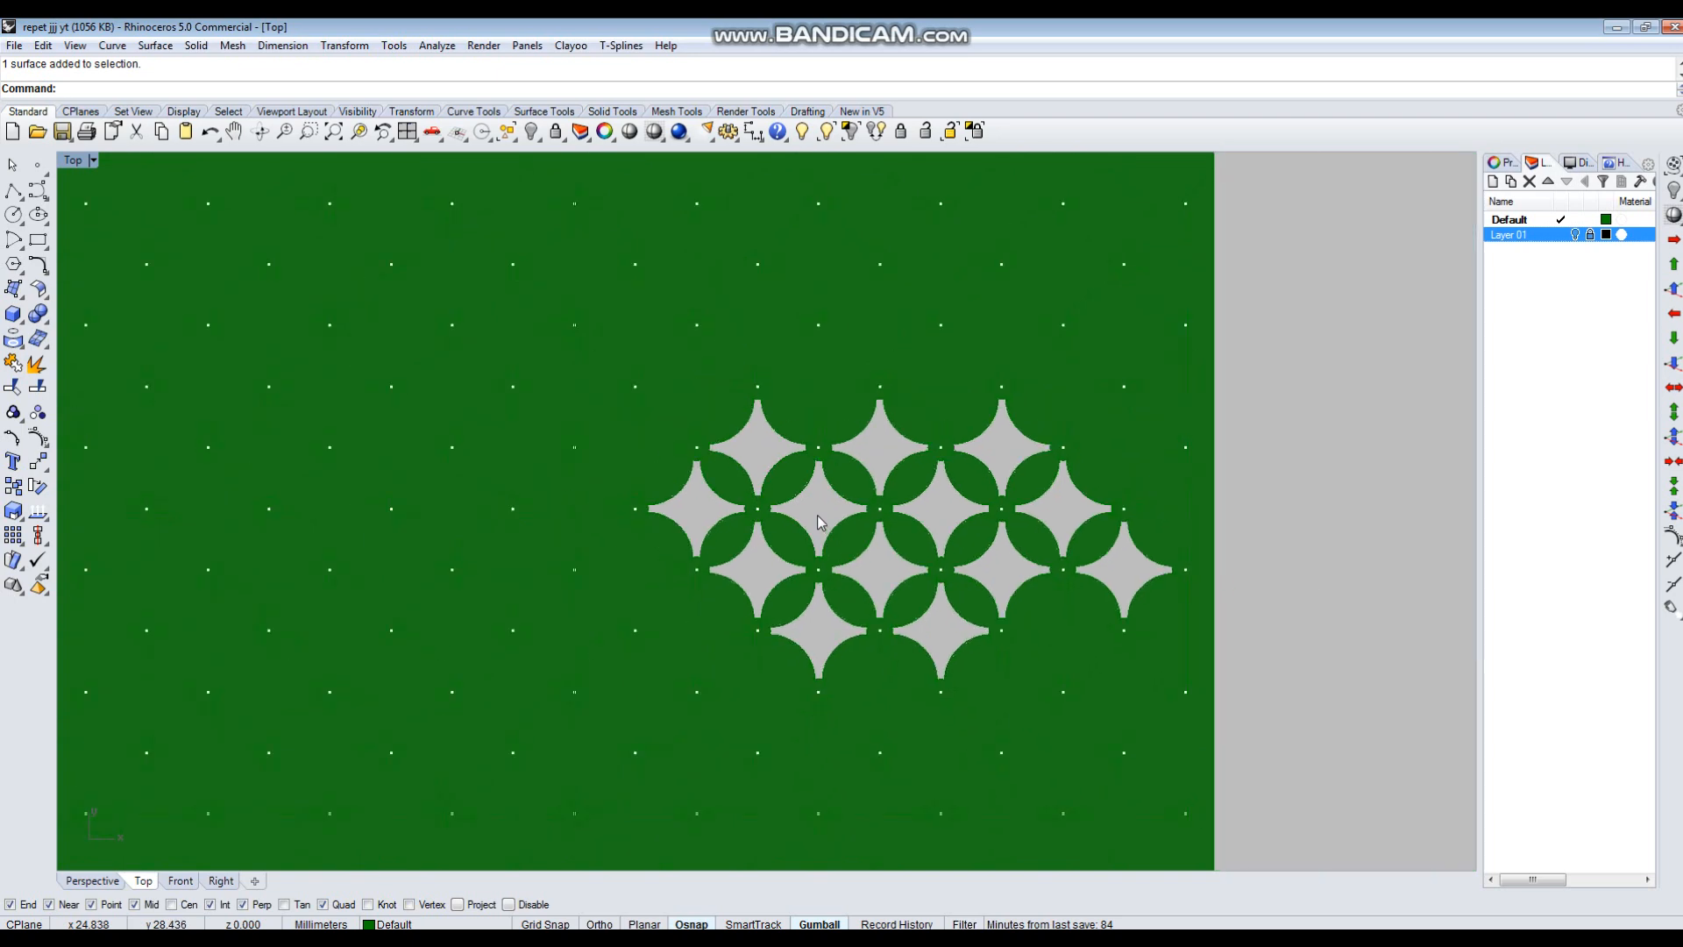
key(ctrl+z)
scroll(1033, 457, down, 3)
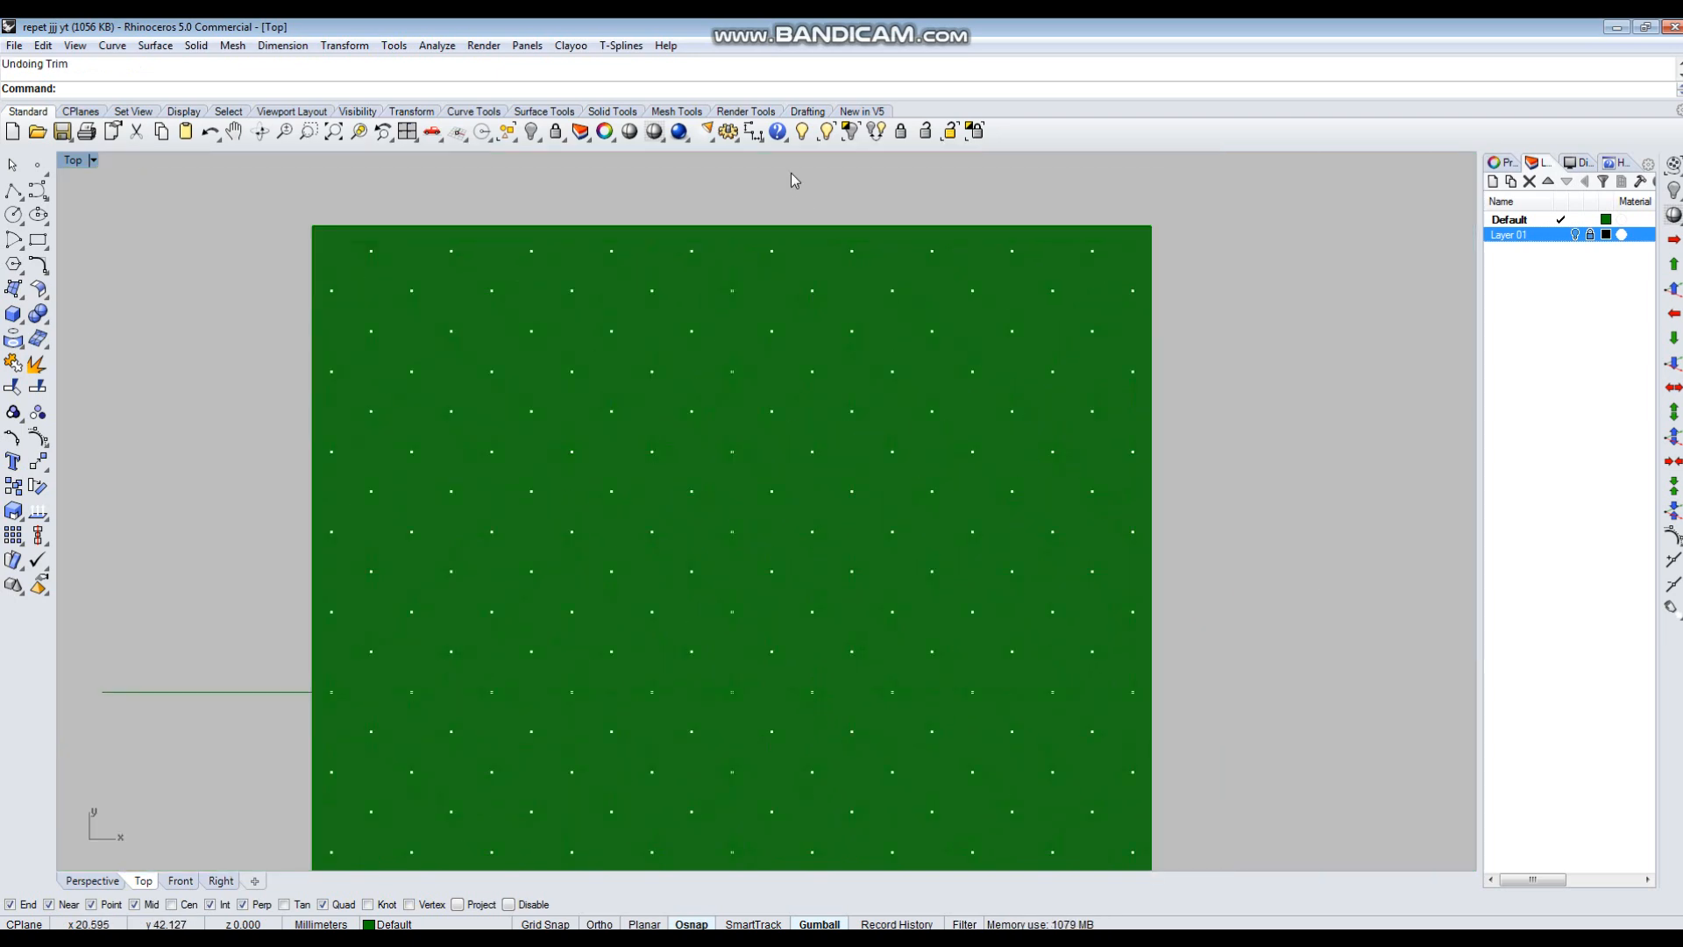
Show the Top view in Wireframe display and select the grouped lattice curves.
click(653, 134)
scroll(911, 438, down, 3)
right_drag(895, 502, 903, 471)
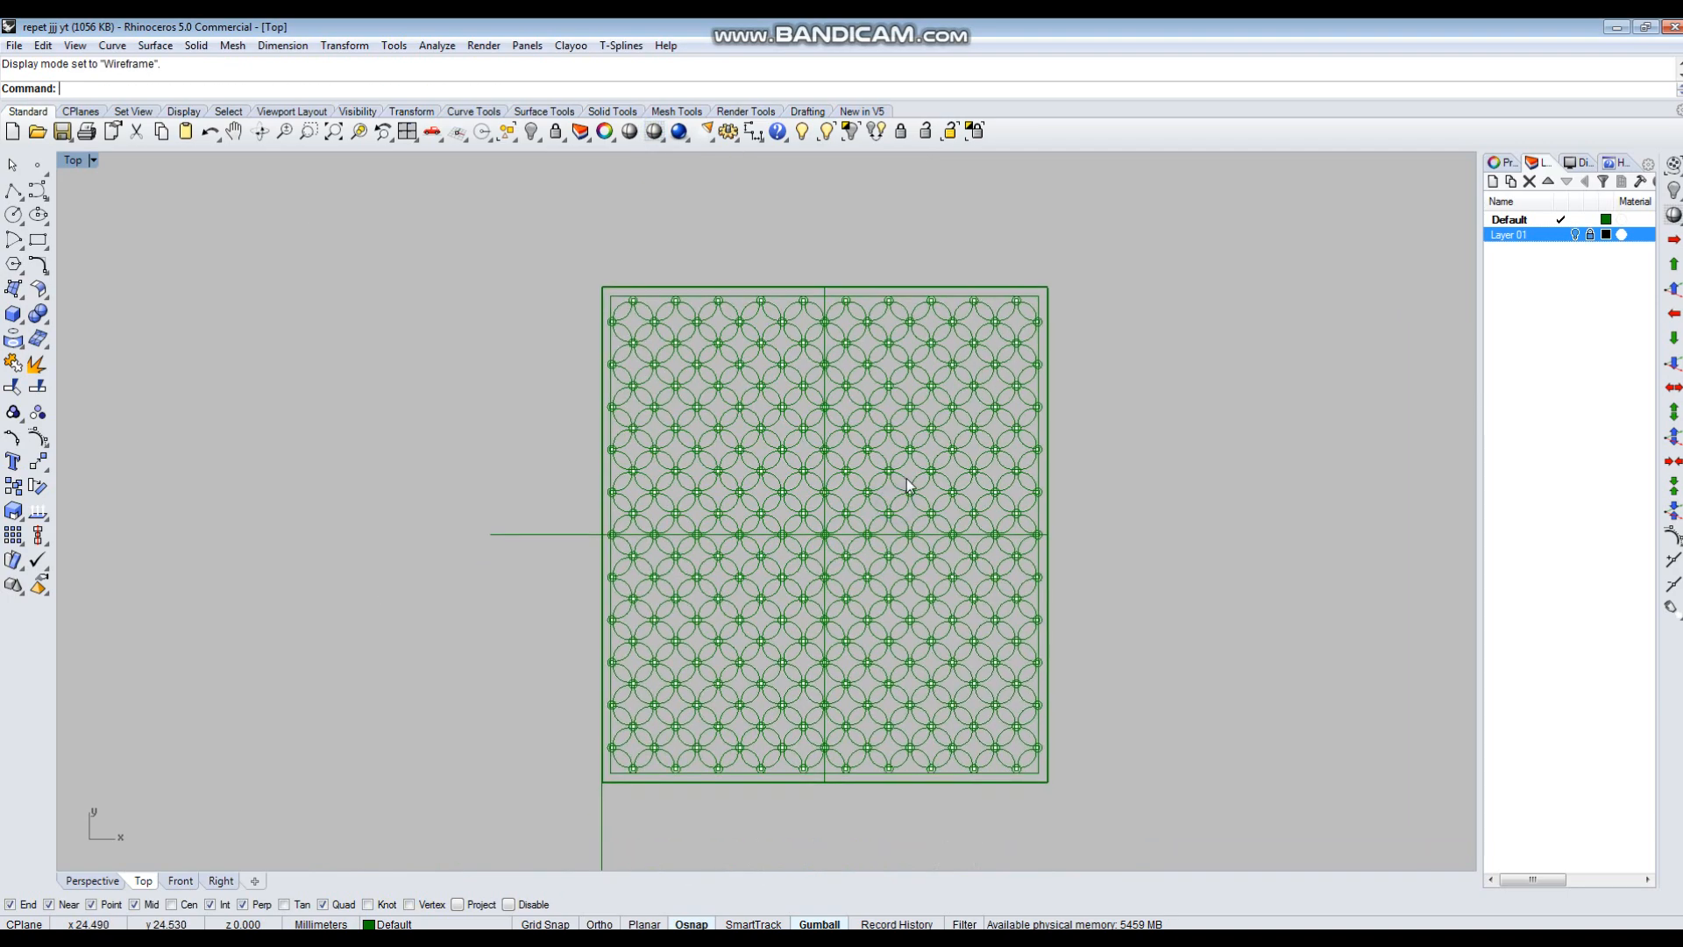
scroll(911, 470, up, 2)
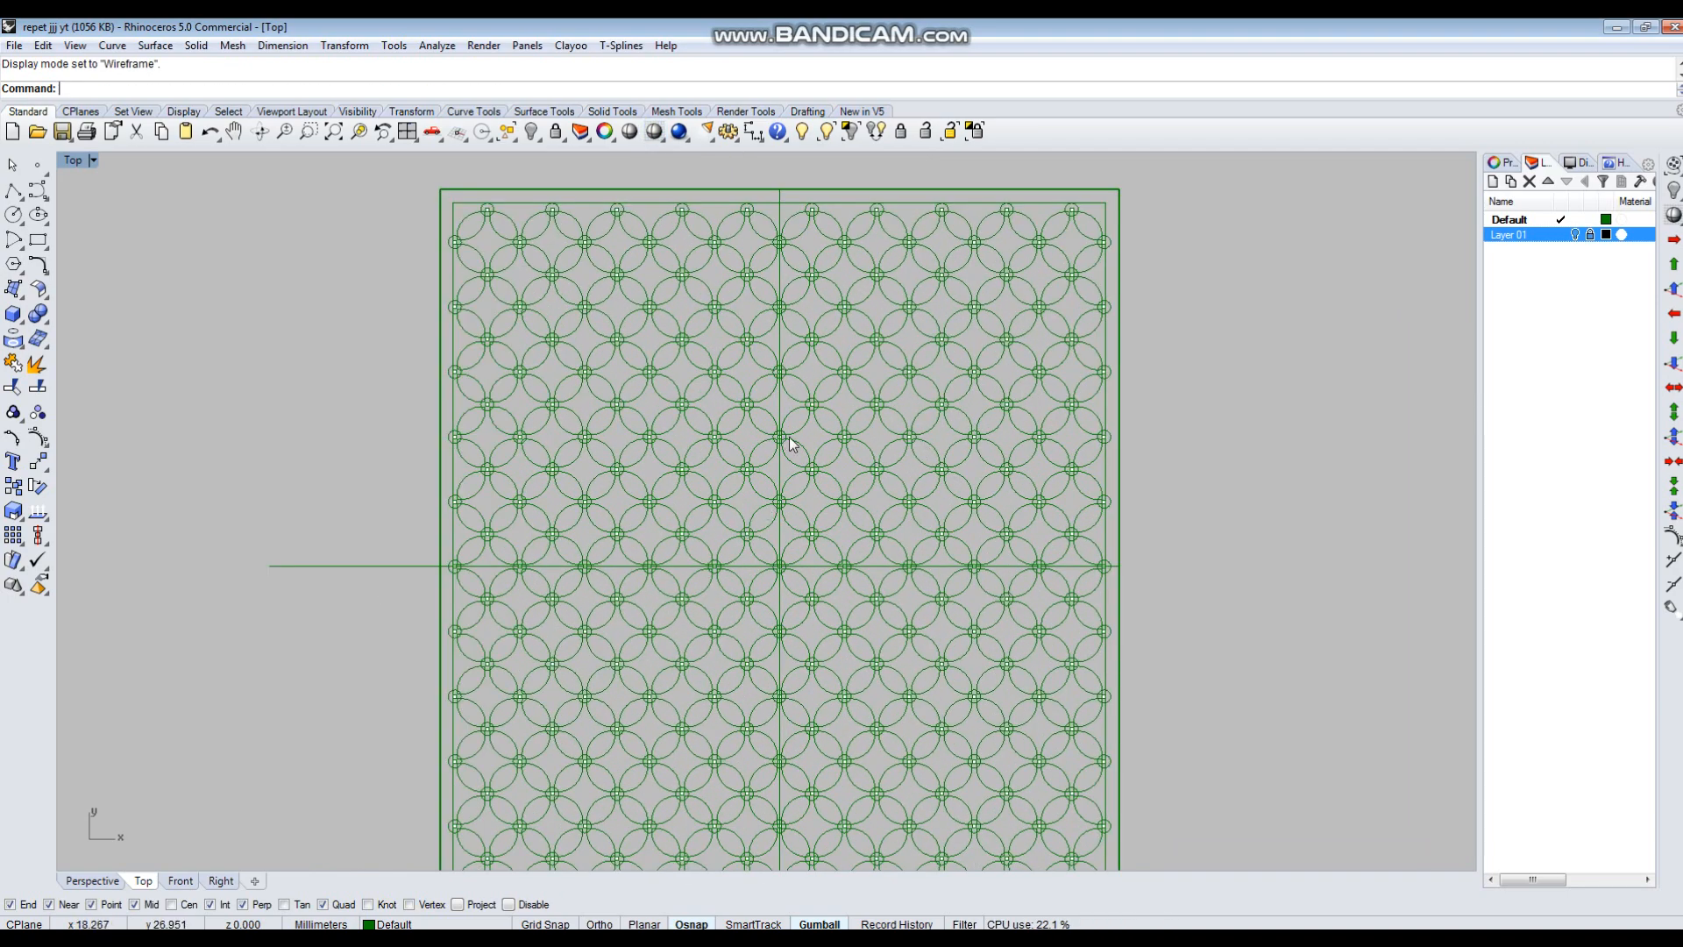
key(ctrl+a)
scroll(826, 453, down, 3)
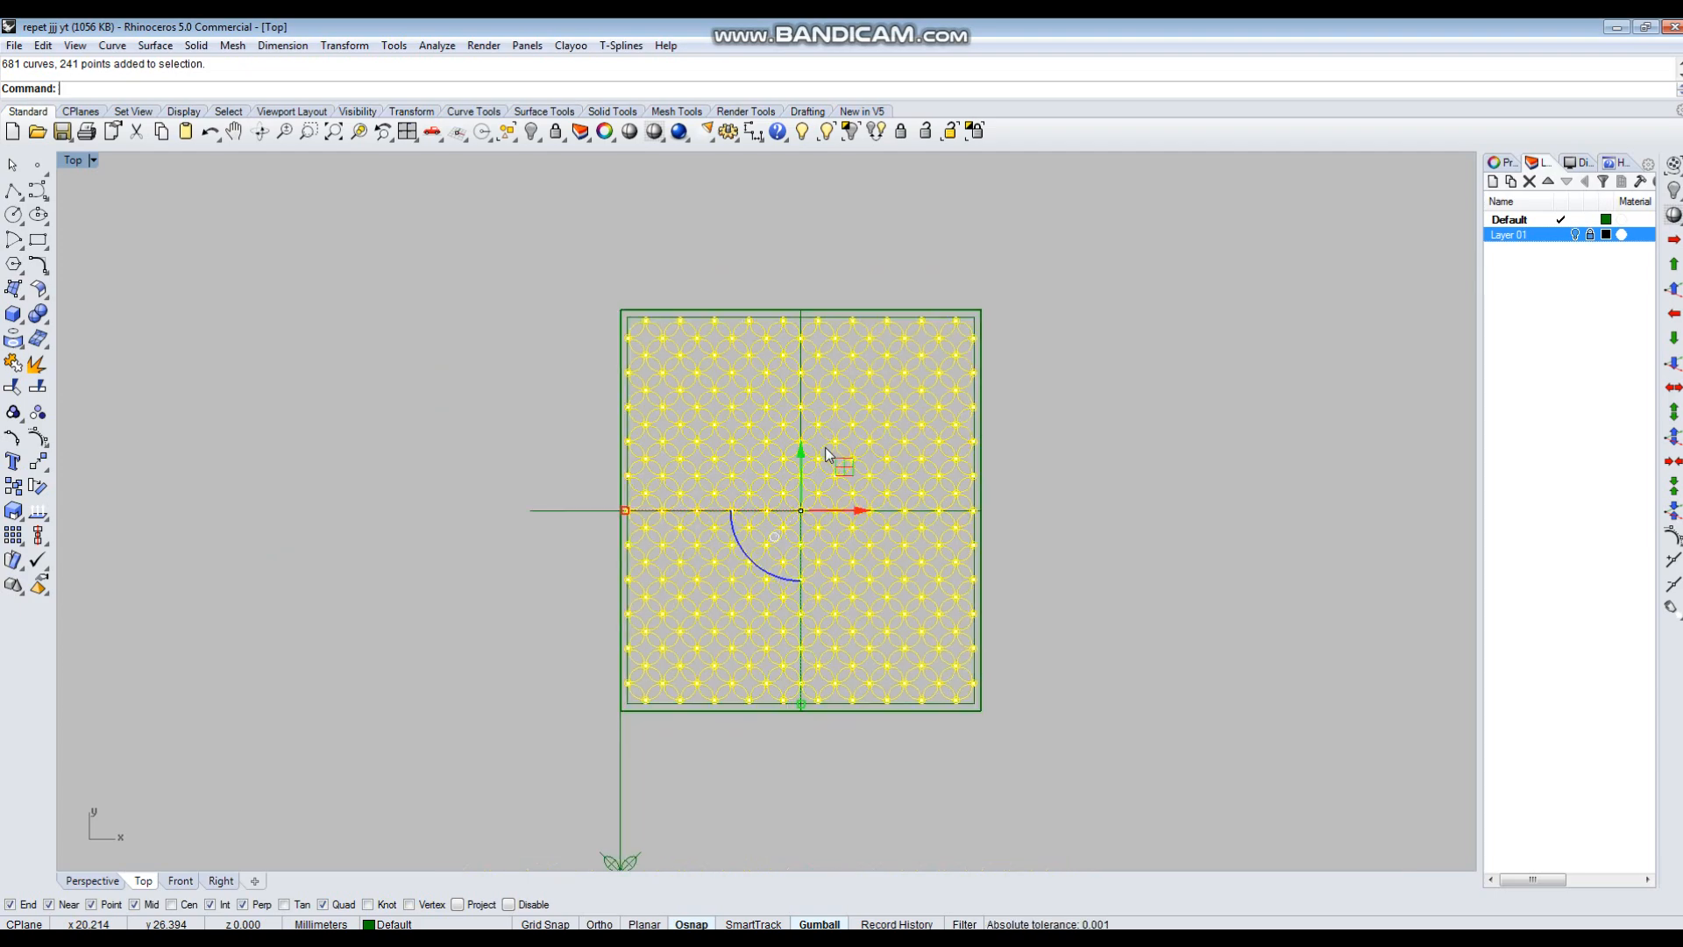
scroll(712, 613, up, 2)
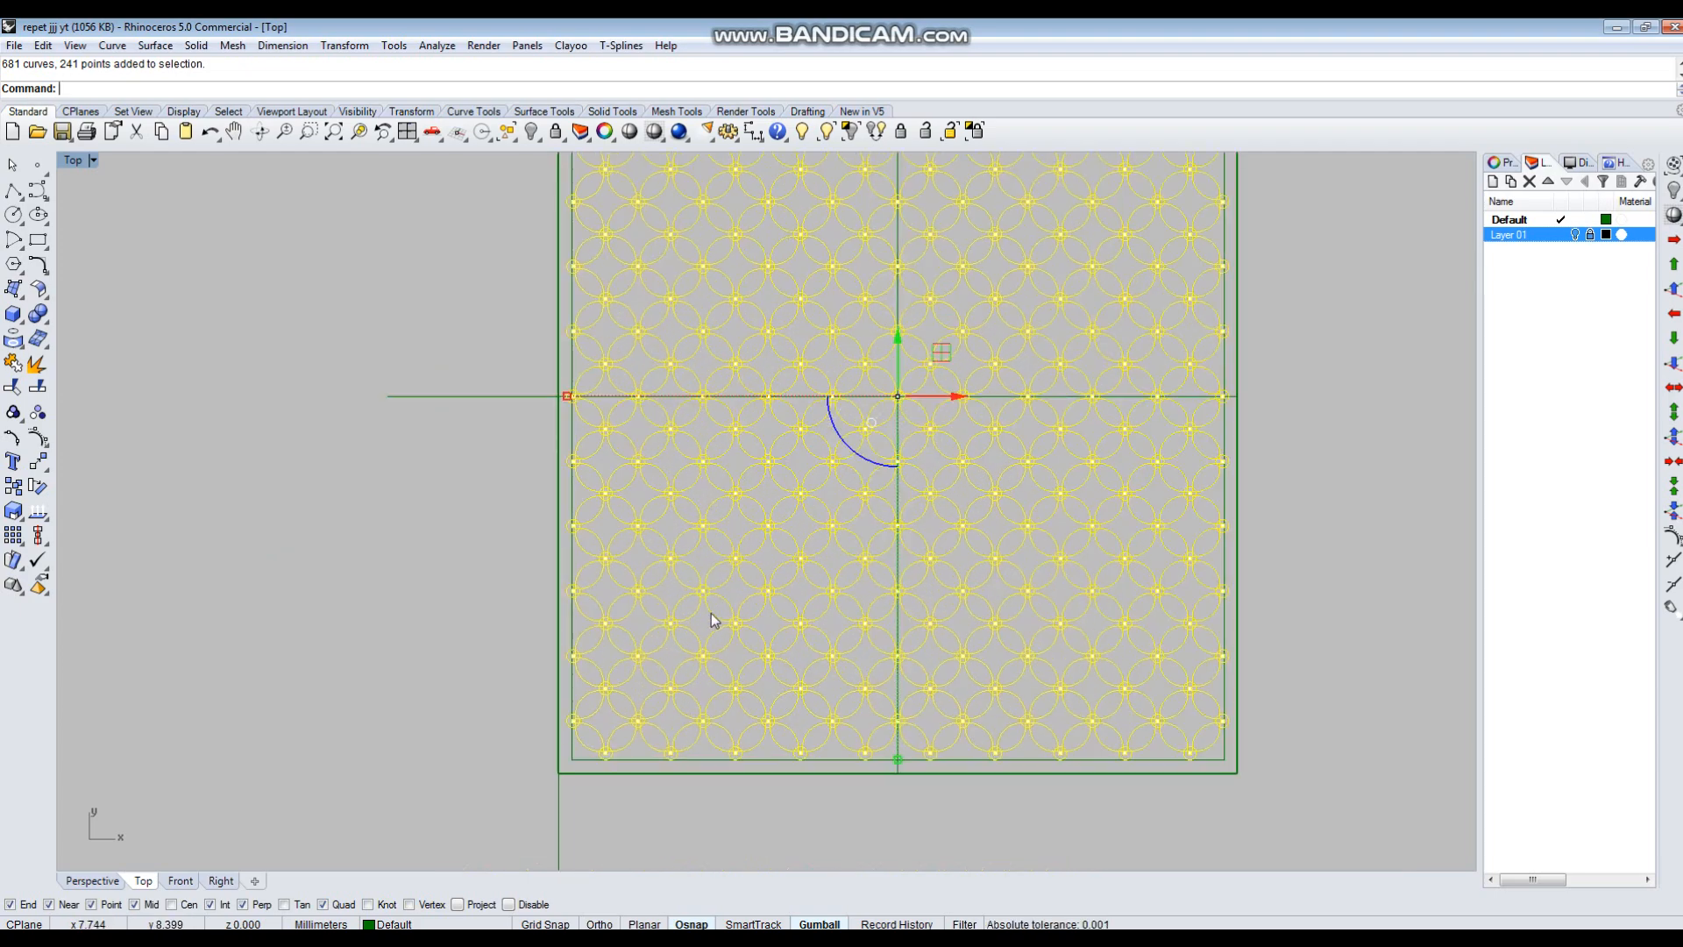
scroll(817, 602, down, 1)
scroll(986, 563, up, 8)
scroll(964, 563, down, 6)
Delete the flat surface underneath the lattice in the Perspective view.
right_drag(994, 575, 1067, 574)
key(ctrl+F4)
scroll(854, 570, down, 5)
click(1069, 573)
scroll(1085, 531, up, 8)
click(1070, 509)
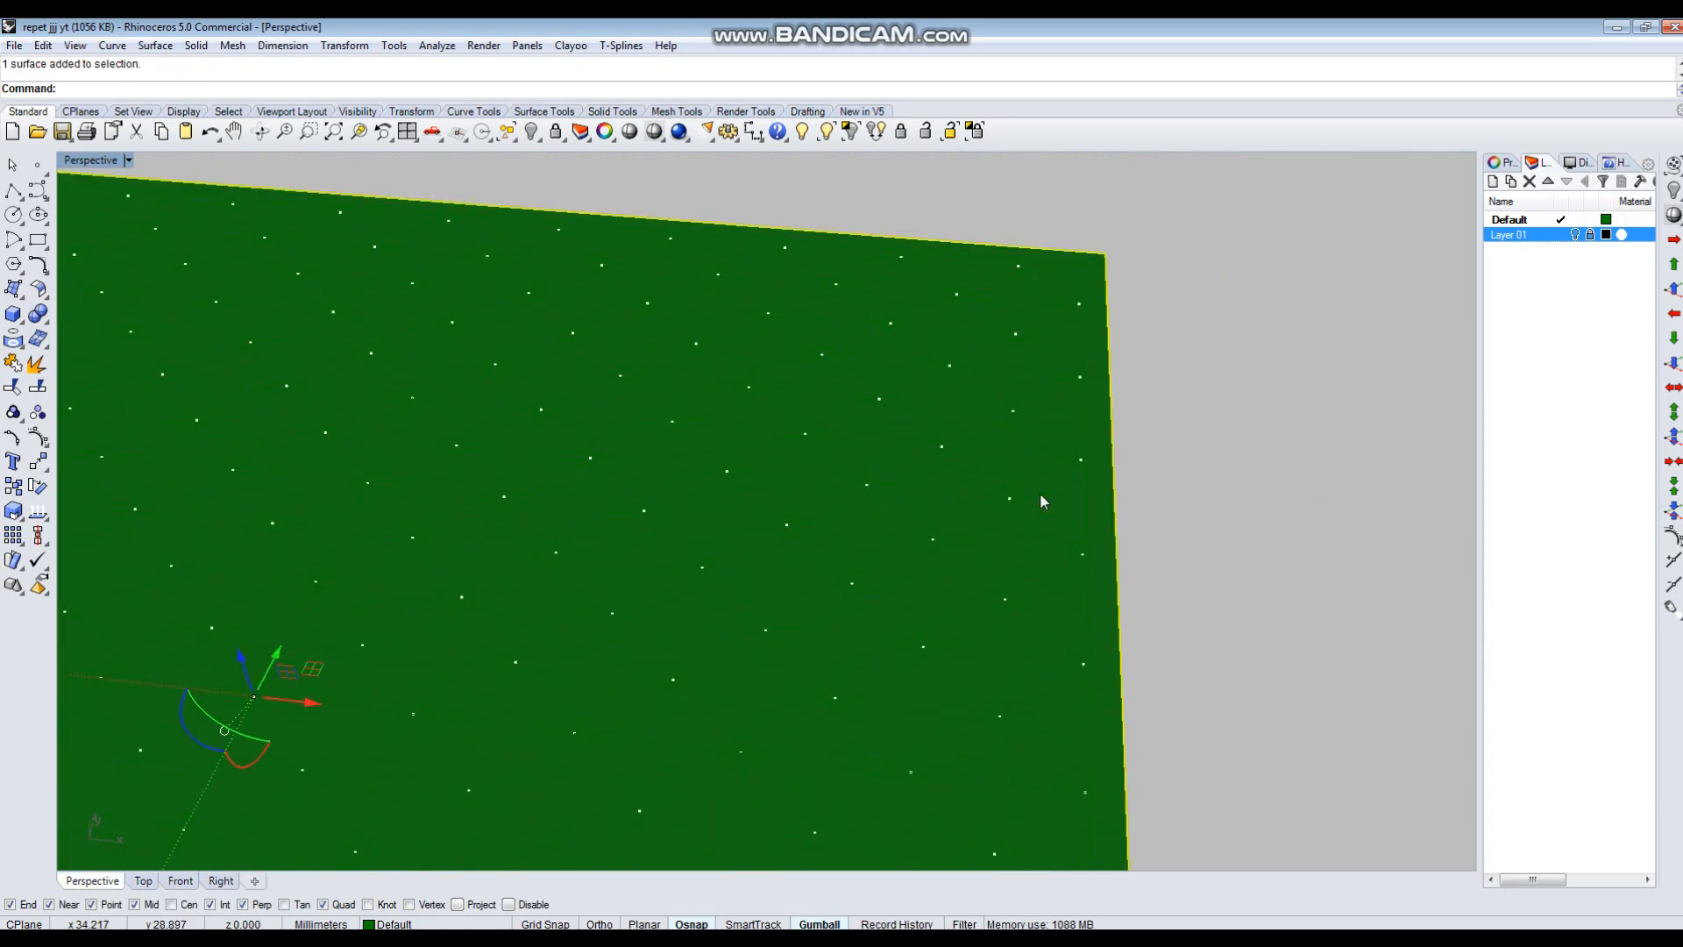
key(Delete)
Extrude the grouped lattice curves as closed solids, 0.4 mm to both sides.
scroll(1017, 544, down, 5)
key(ctrl+a)
click(18, 317)
click(89, 372)
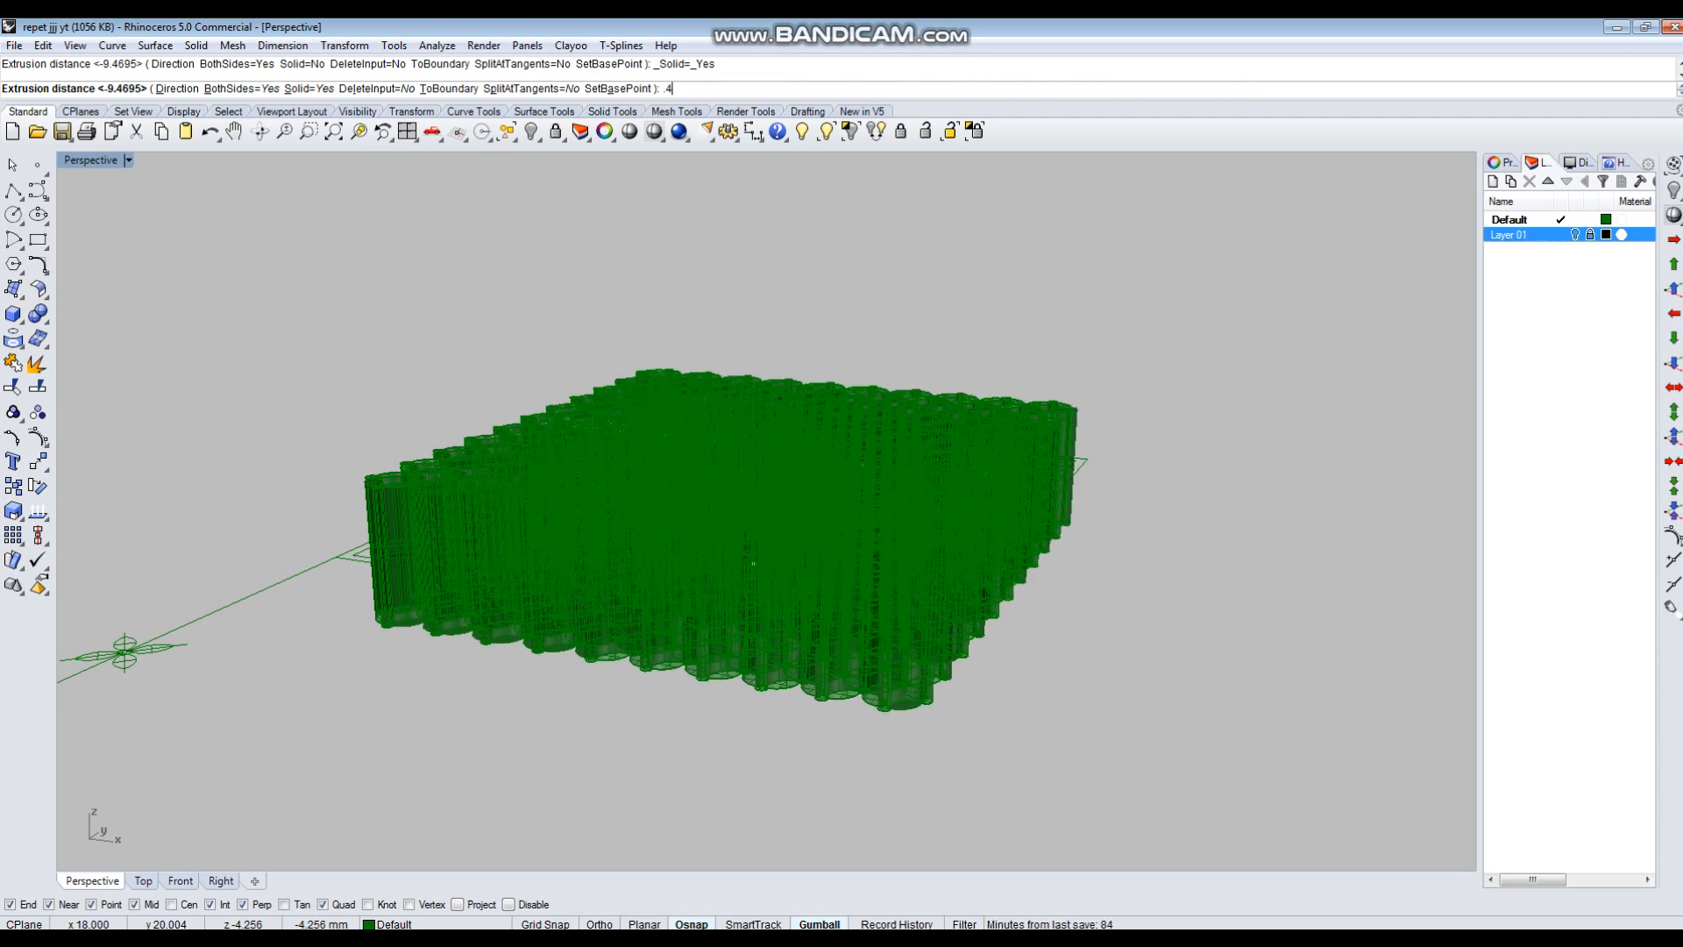
click(1140, 597)
click(1139, 597)
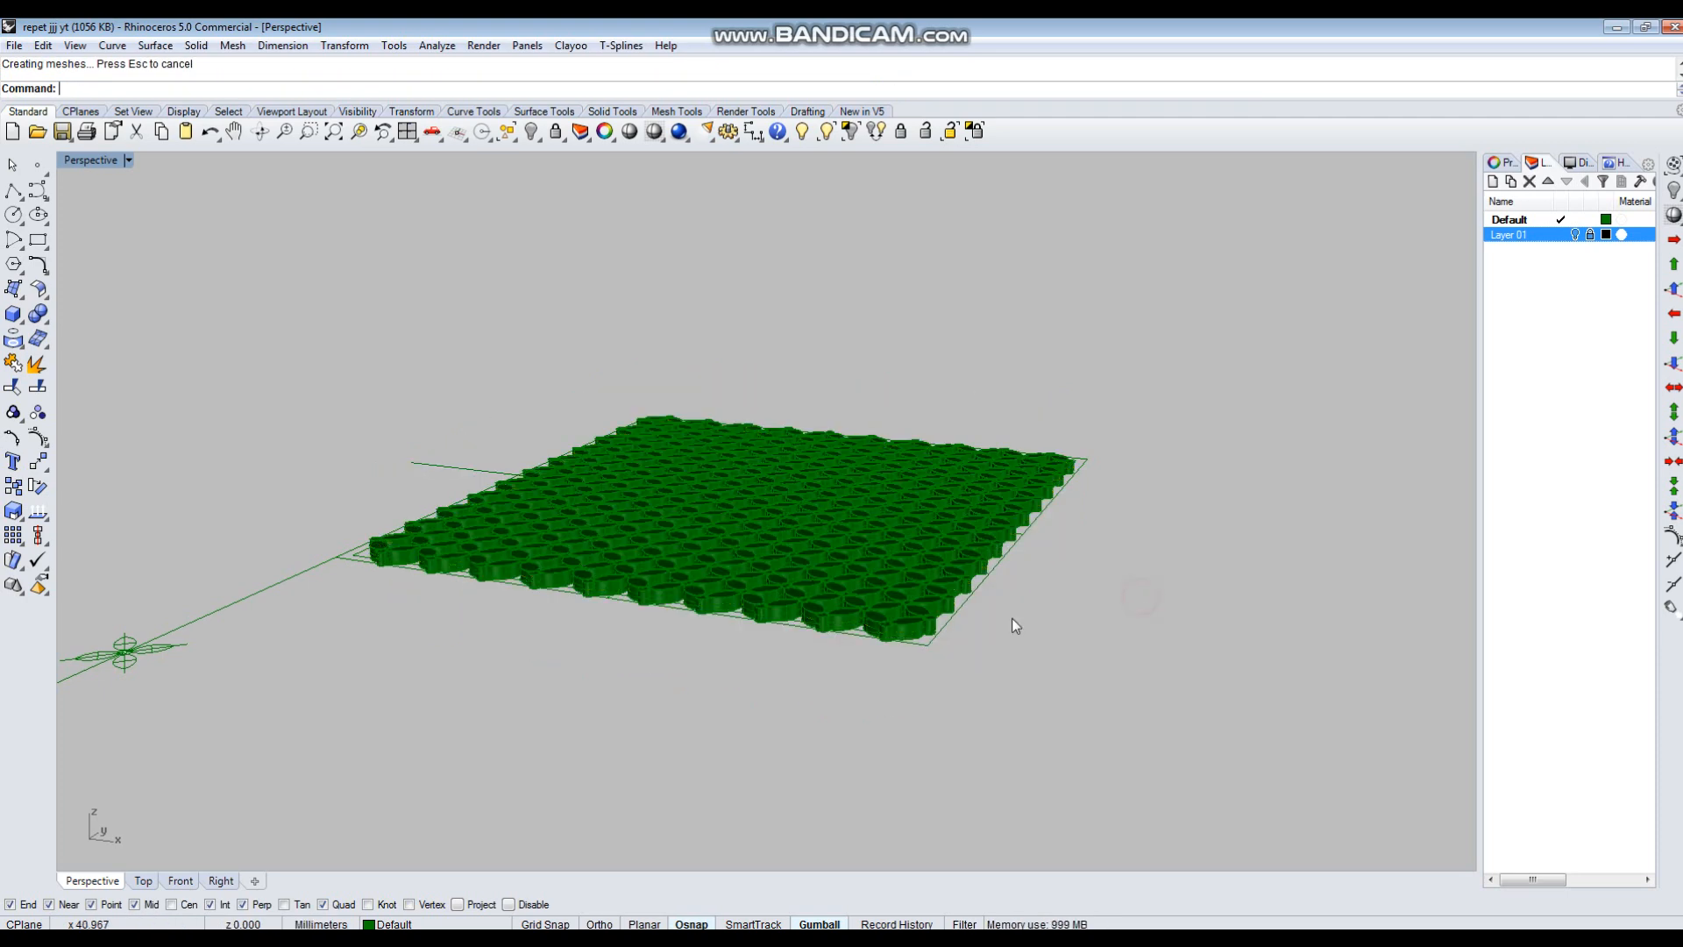
Examine the extruded lattice's thickness in the Perspective and Front views, selecting one corner leaf for reference.
scroll(885, 611, up, 5)
scroll(894, 618, up, 1)
click(894, 609)
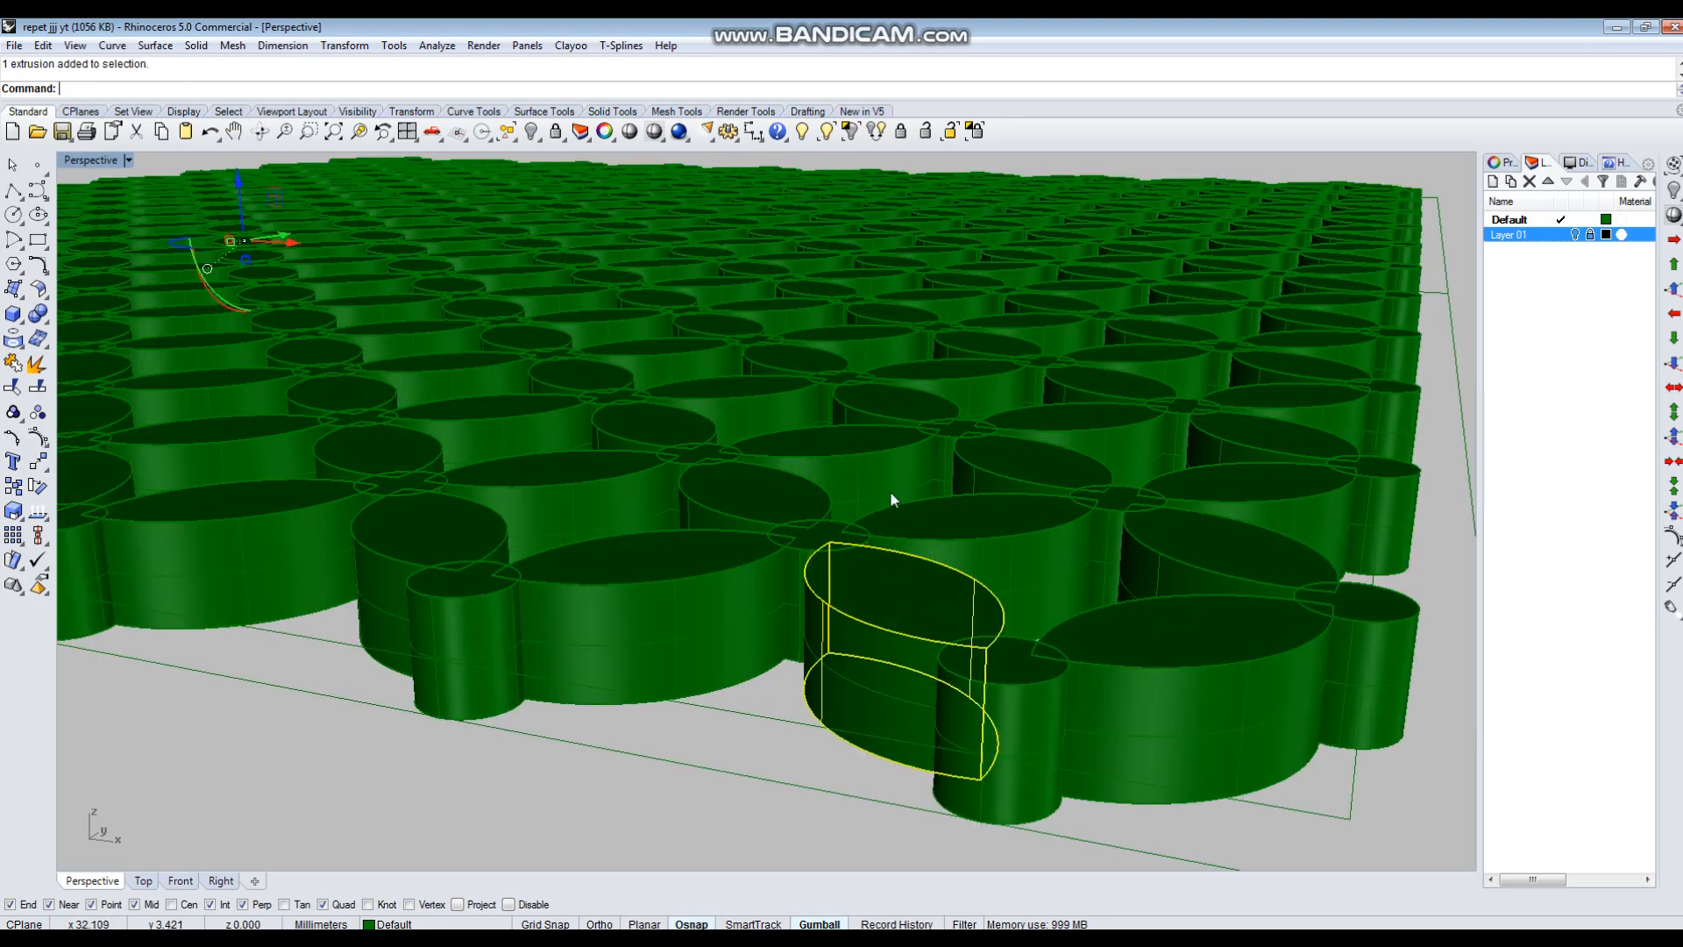
scroll(890, 491, down, 3)
scroll(912, 525, up, 5)
scroll(916, 535, down, 4)
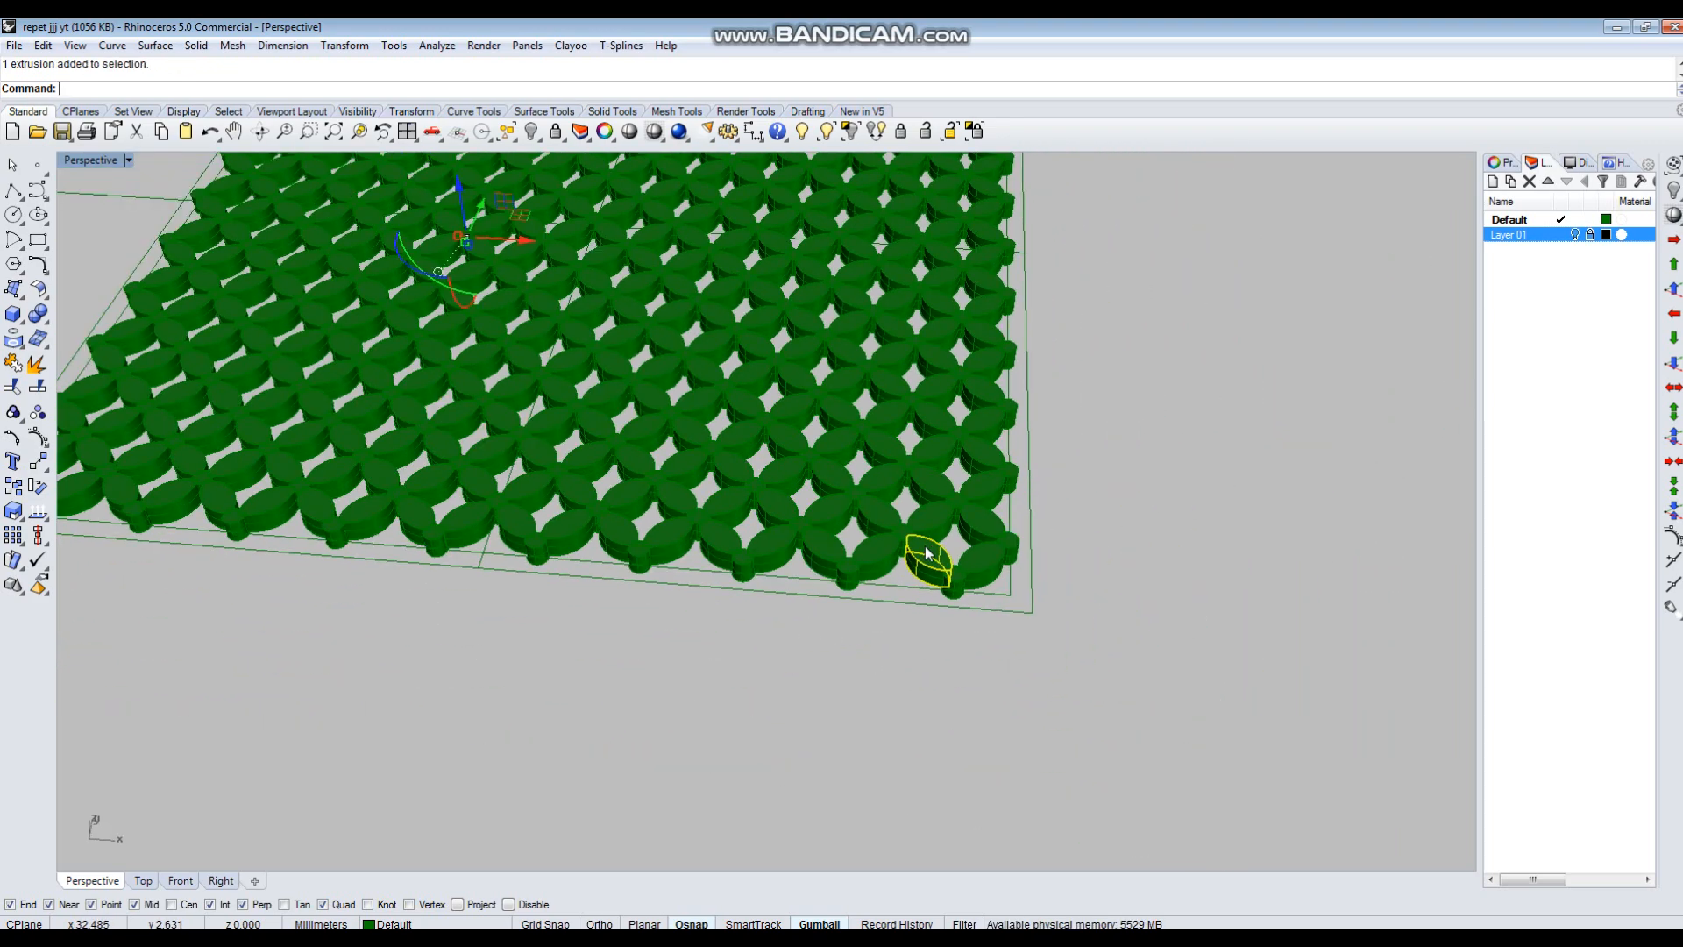
key(ctrl+F2)
scroll(970, 545, down, 8)
scroll(1220, 611, up, 4)
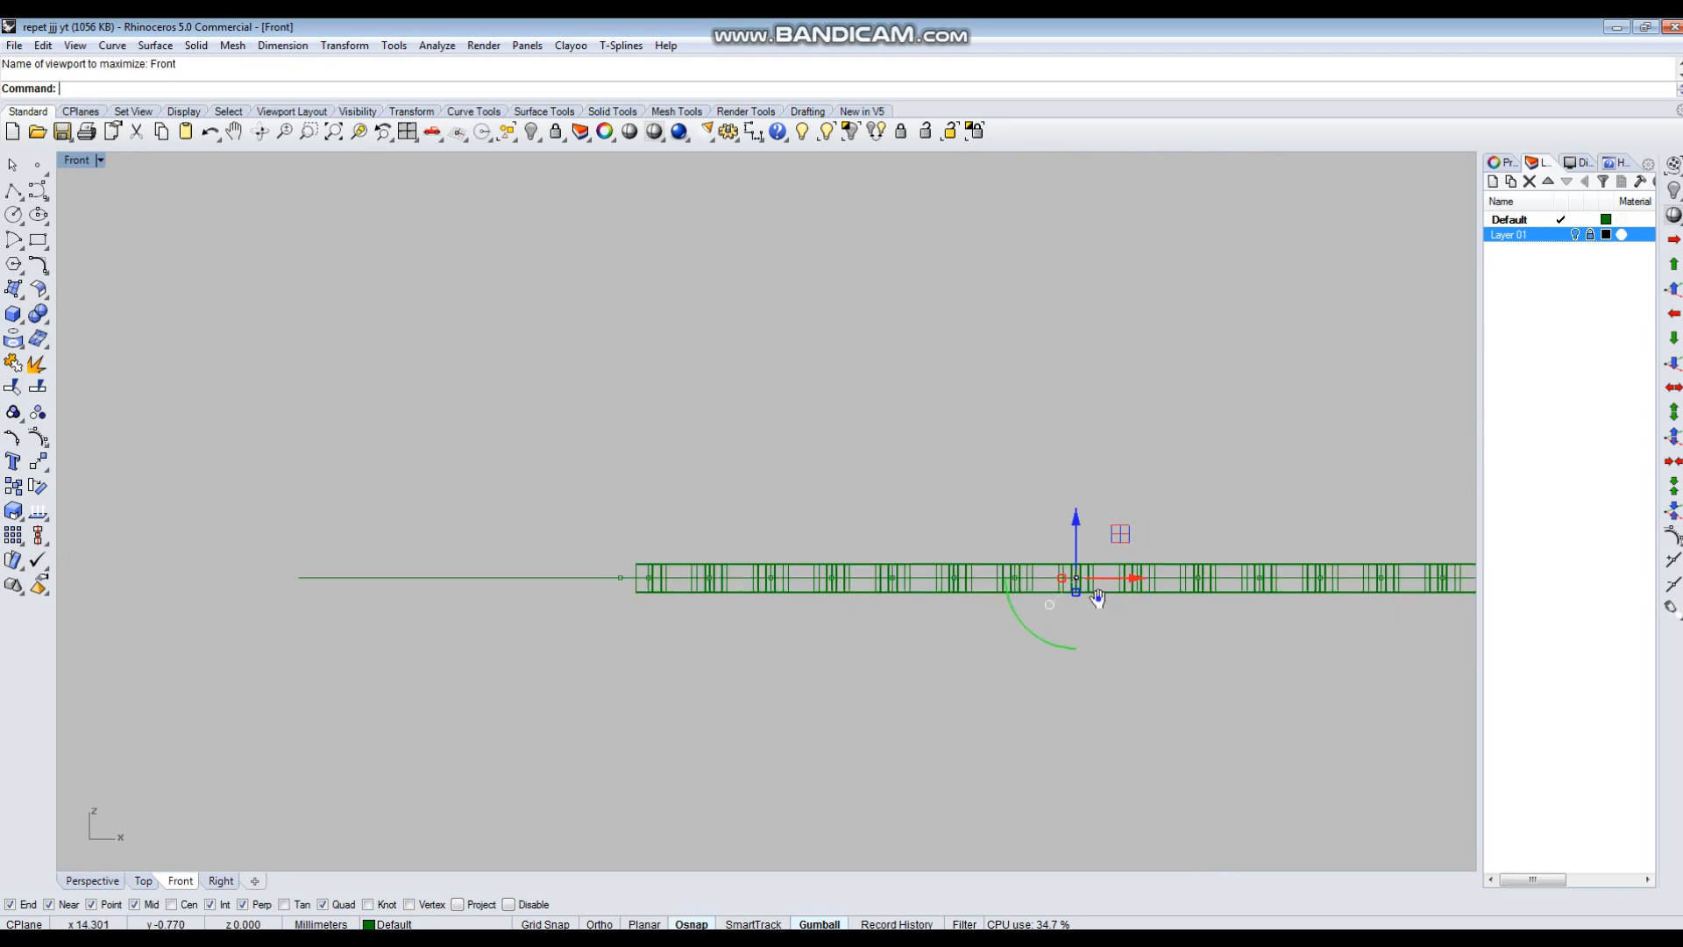
right_drag(1219, 611, 1063, 597)
scroll(942, 517, down, 3)
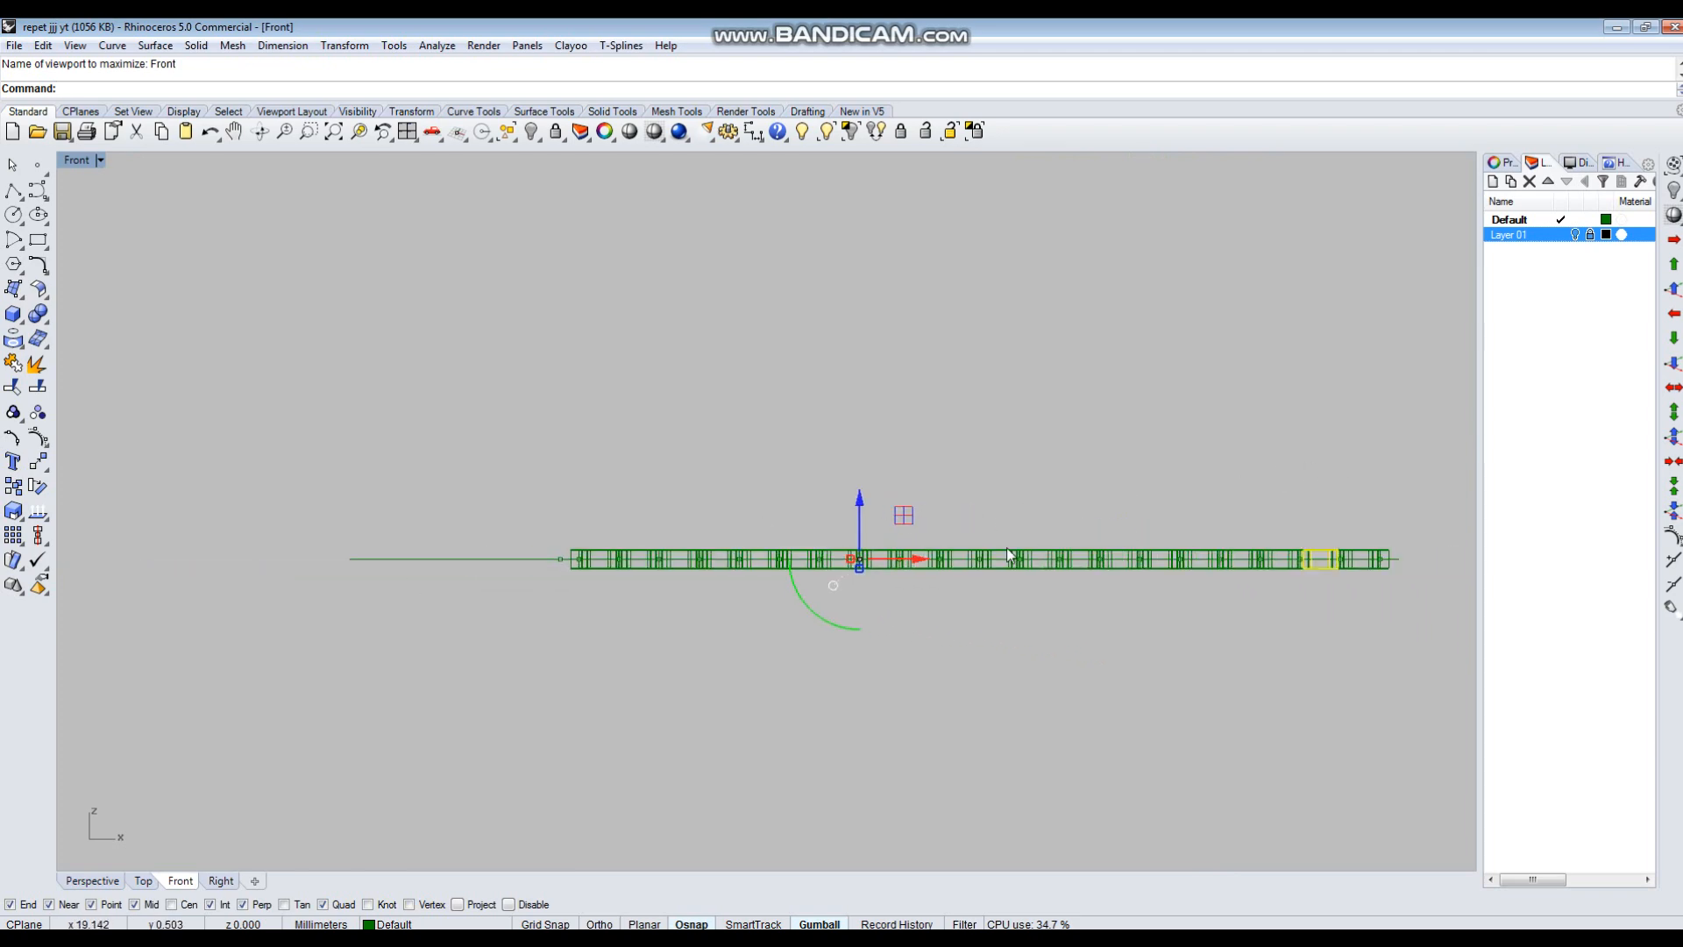
Undo the 0.4 mm extrusion and extrude the lattice curves again as solids to both sides with a smaller distance.
key(ctrl+z)
key(ctrl+F4)
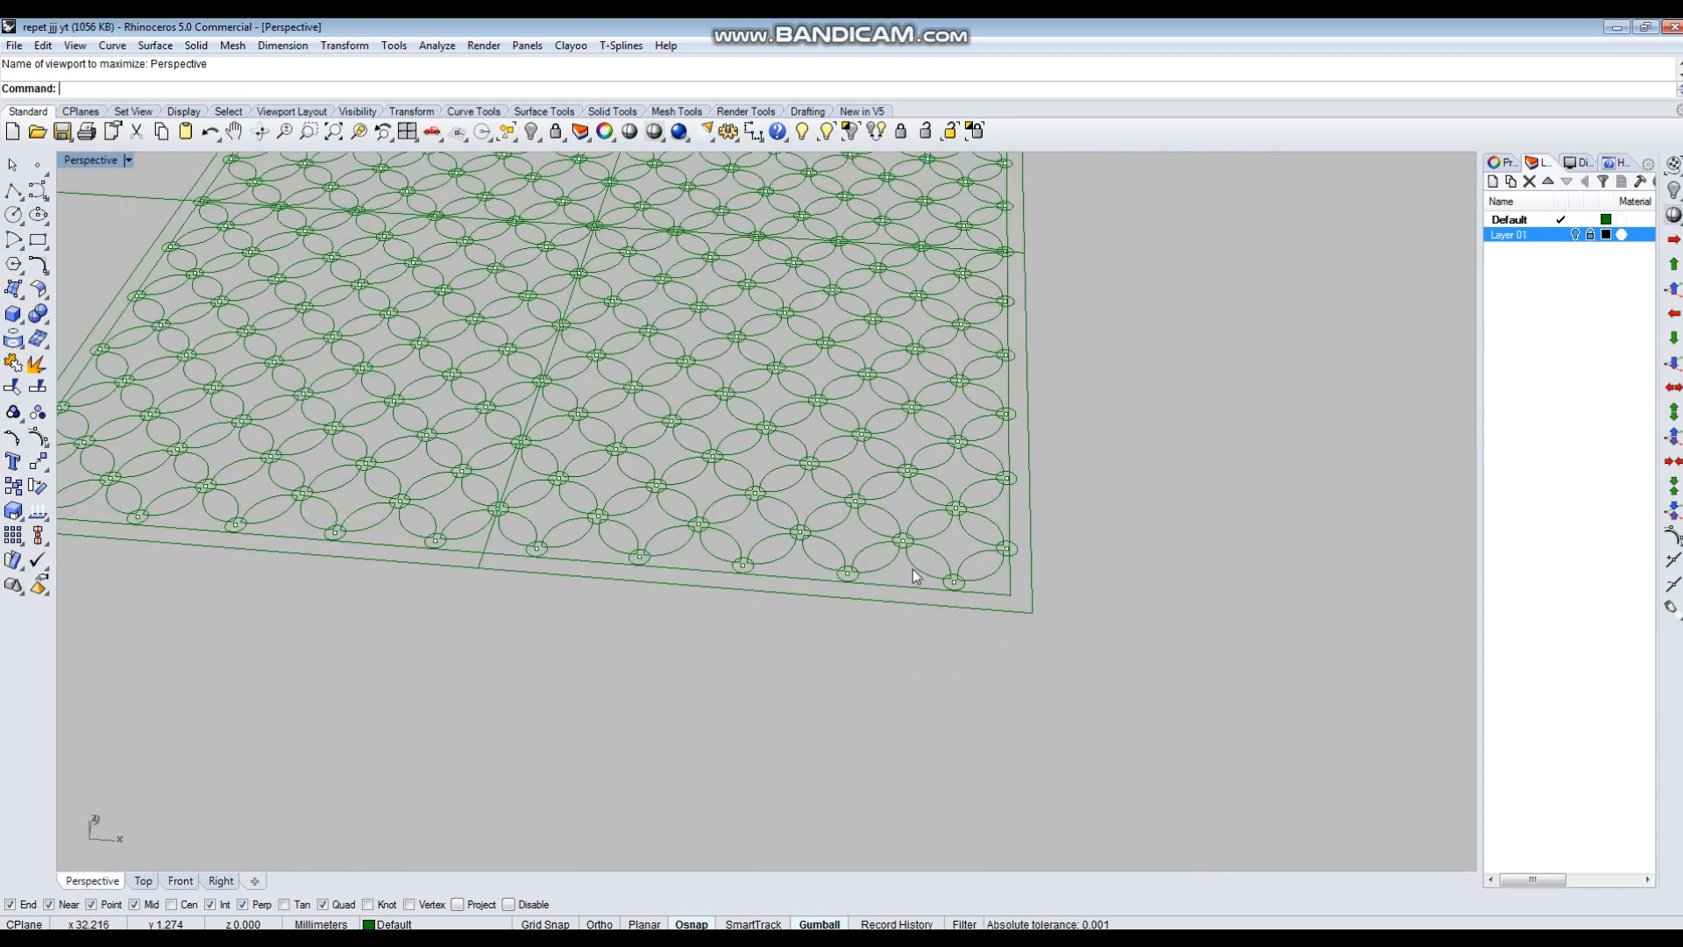
key(ctrl+a)
scroll(901, 556, down, 4)
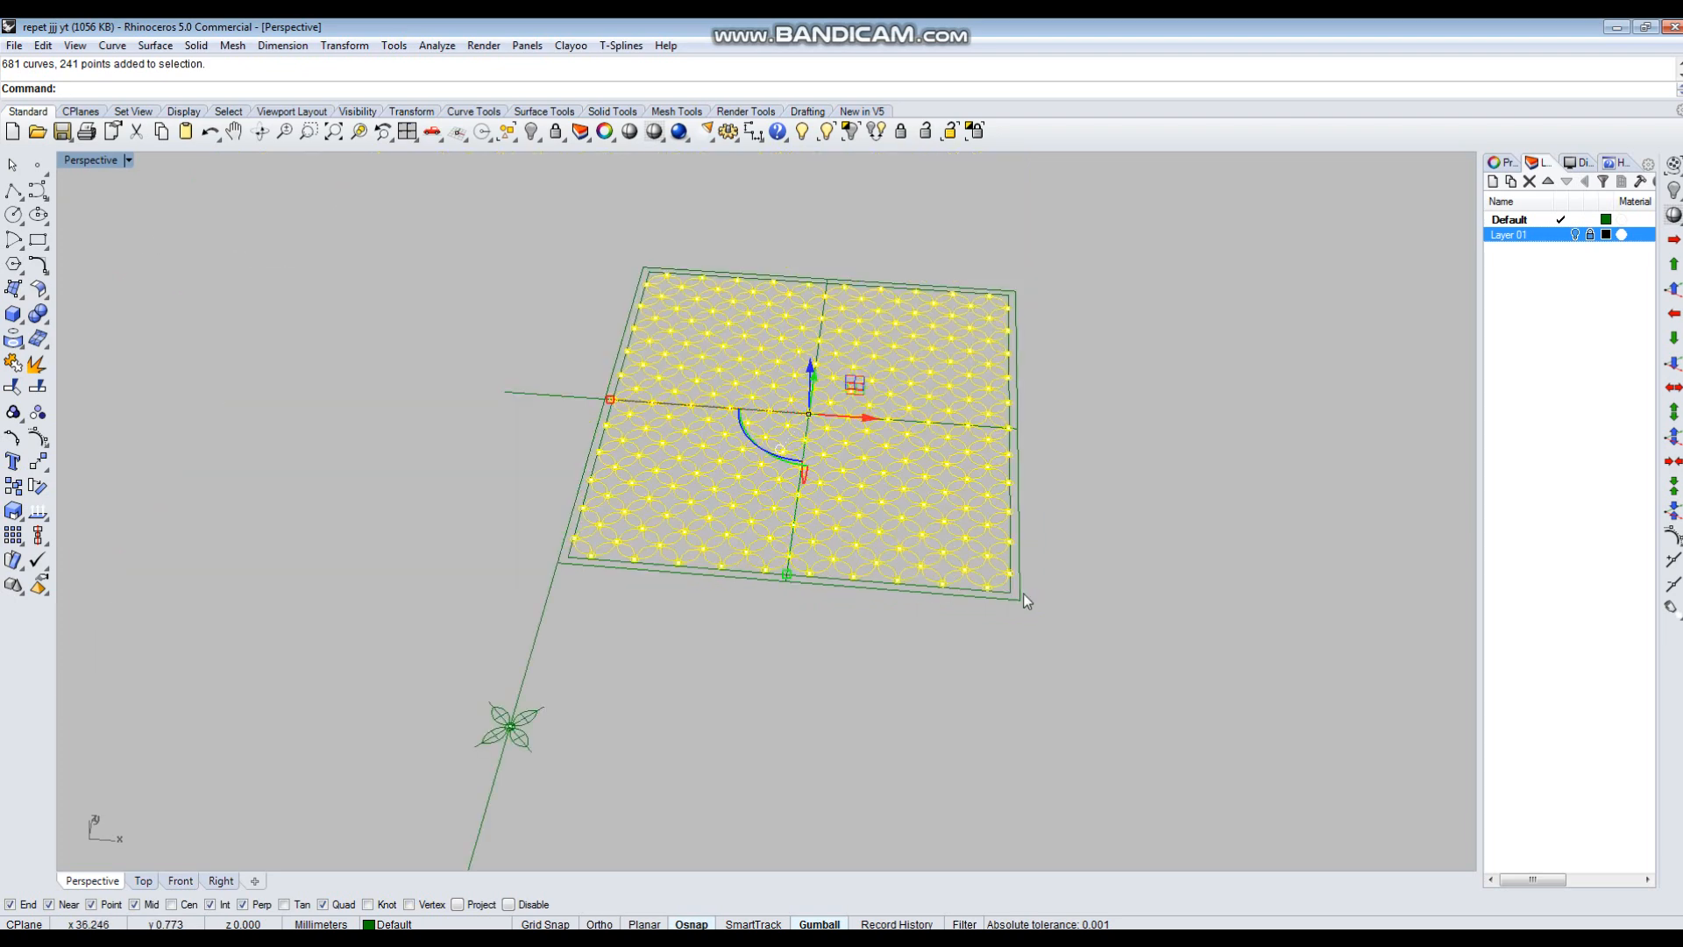
click(24, 312)
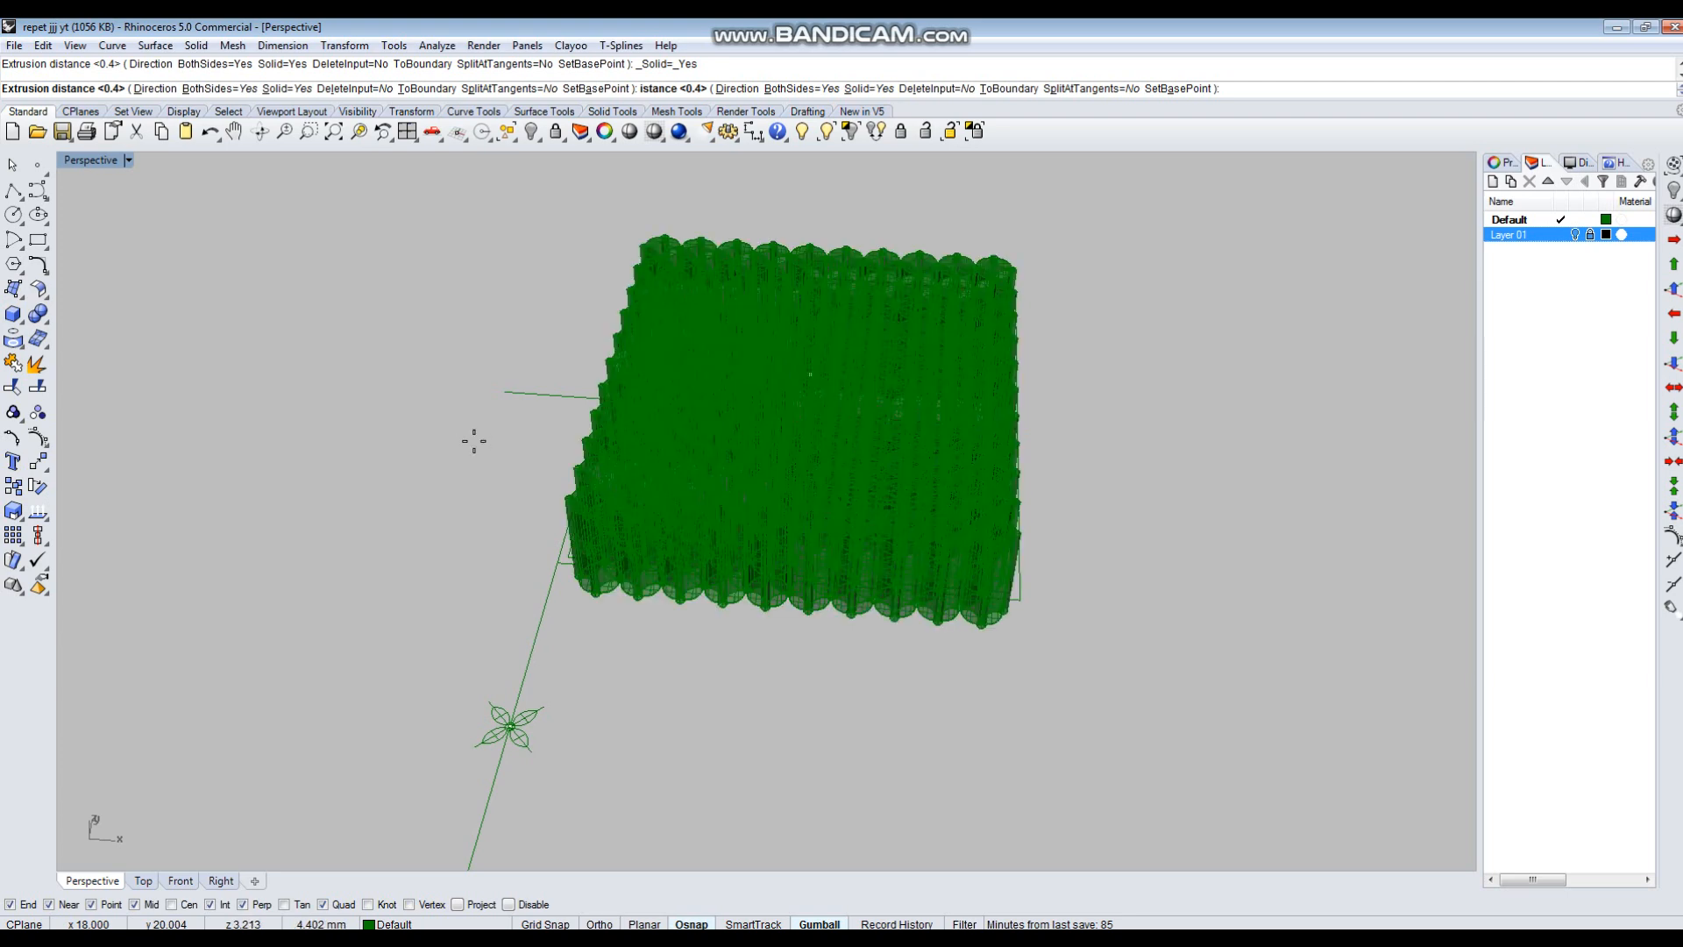
key(Return)
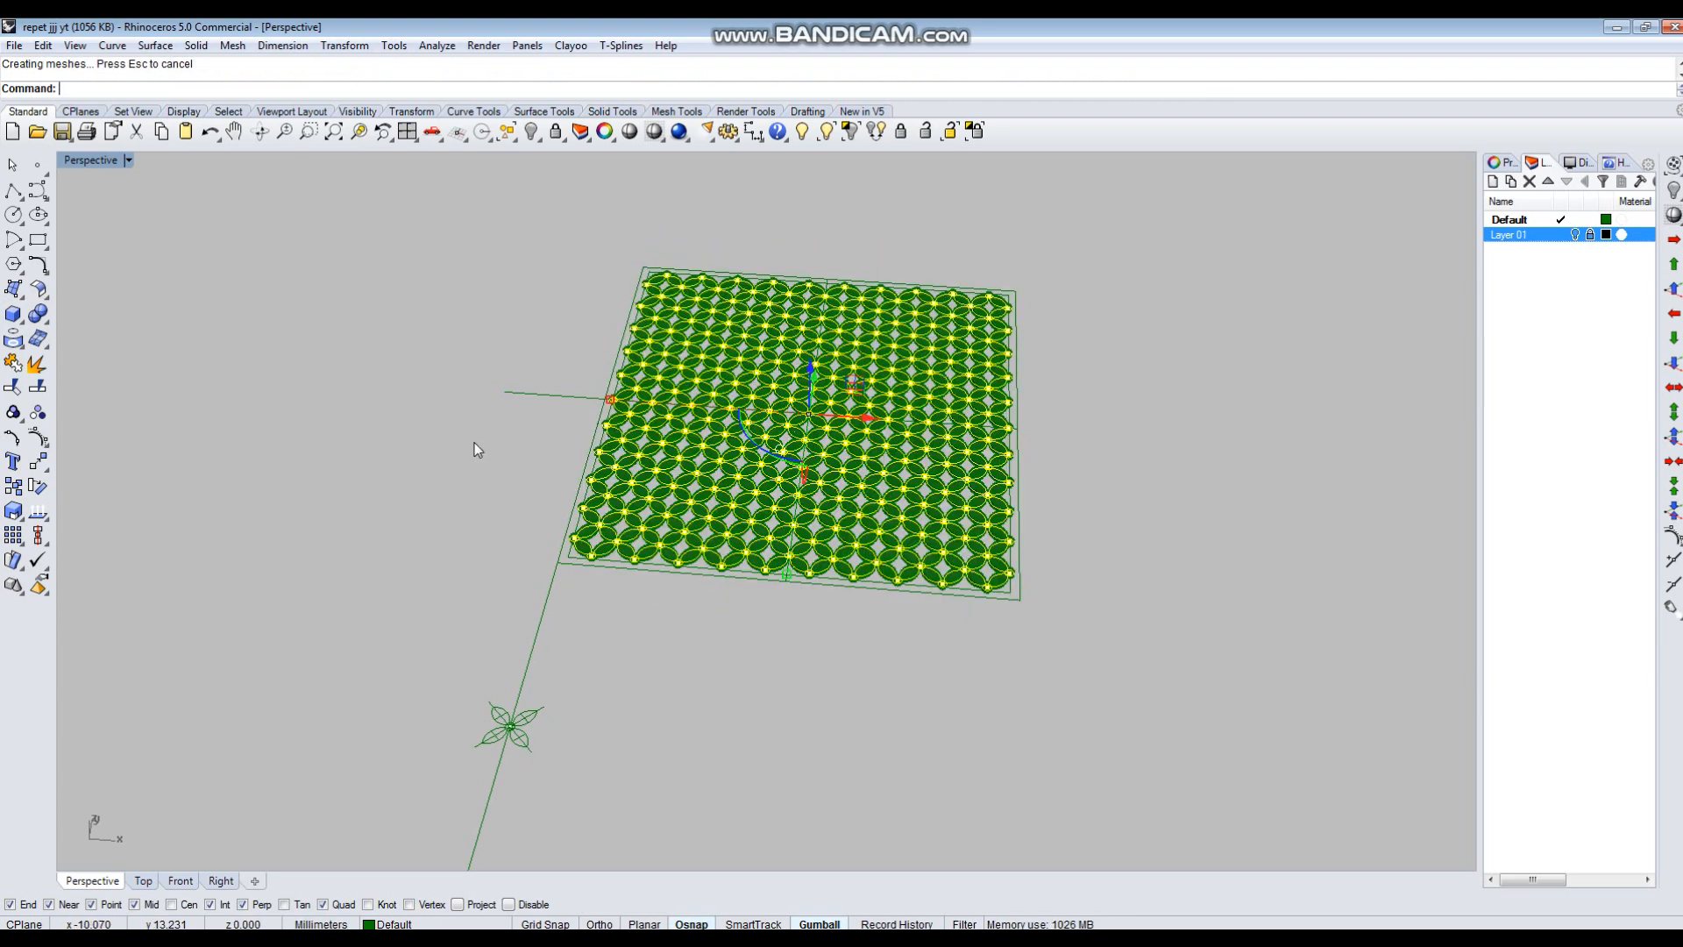
Select the entire extruded lattice in the Front view and return to the Perspective view.
scroll(804, 566, up, 12)
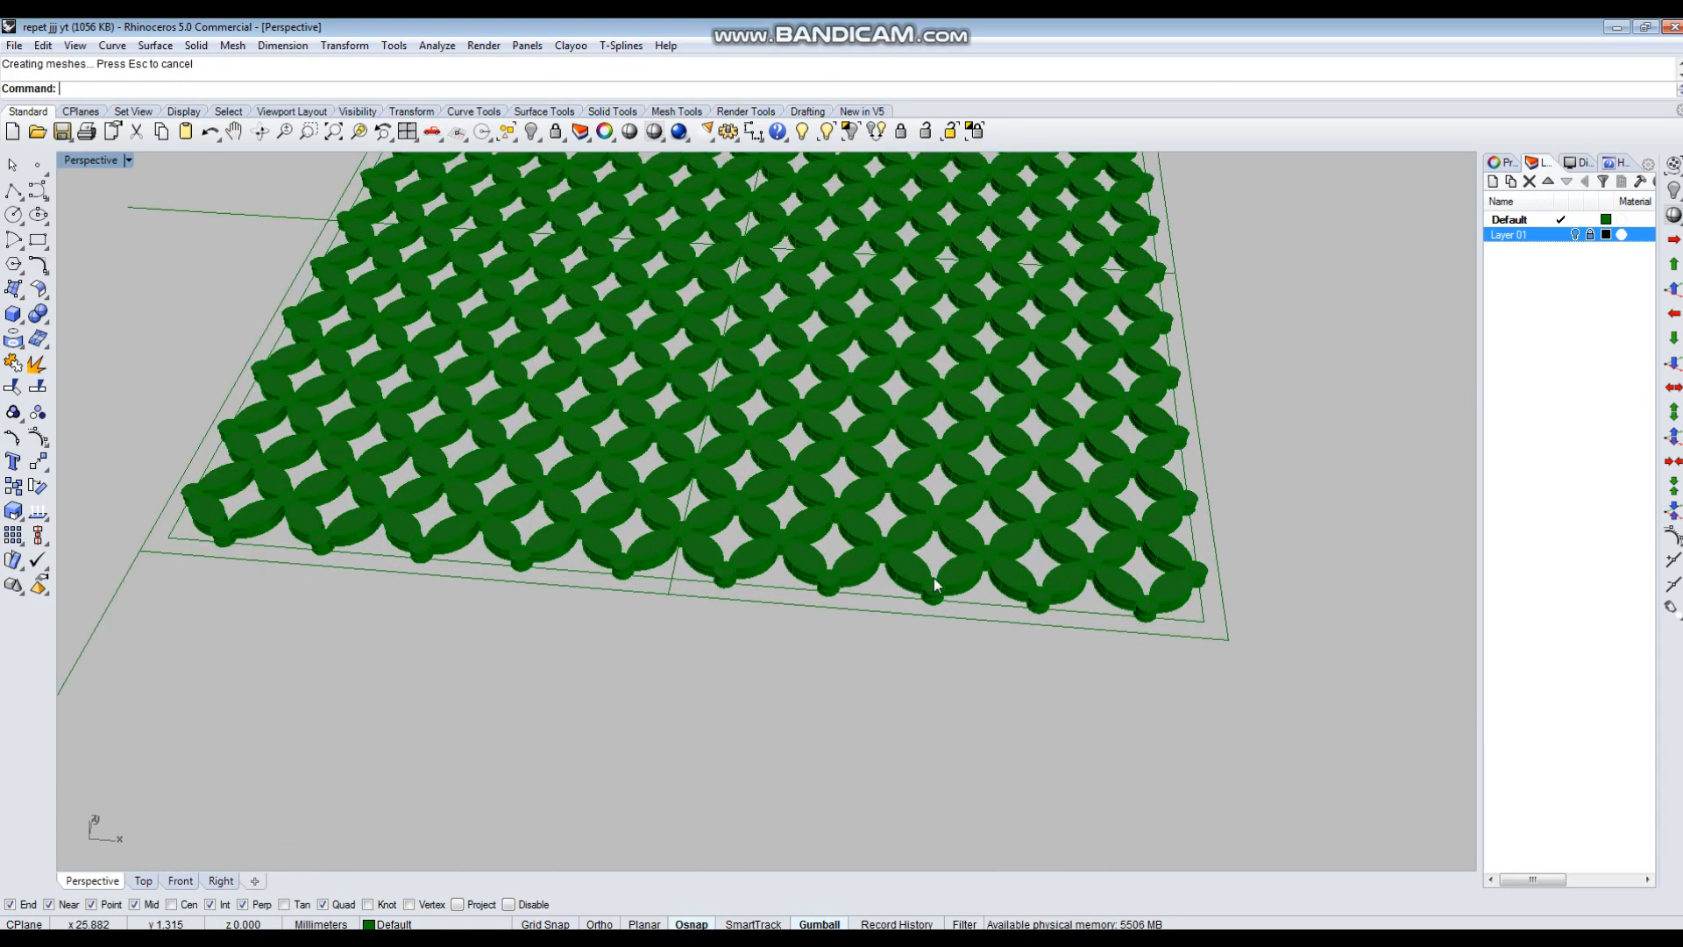
right_drag(921, 633, 985, 591)
scroll(928, 545, up, 2)
key(ctrl+F2)
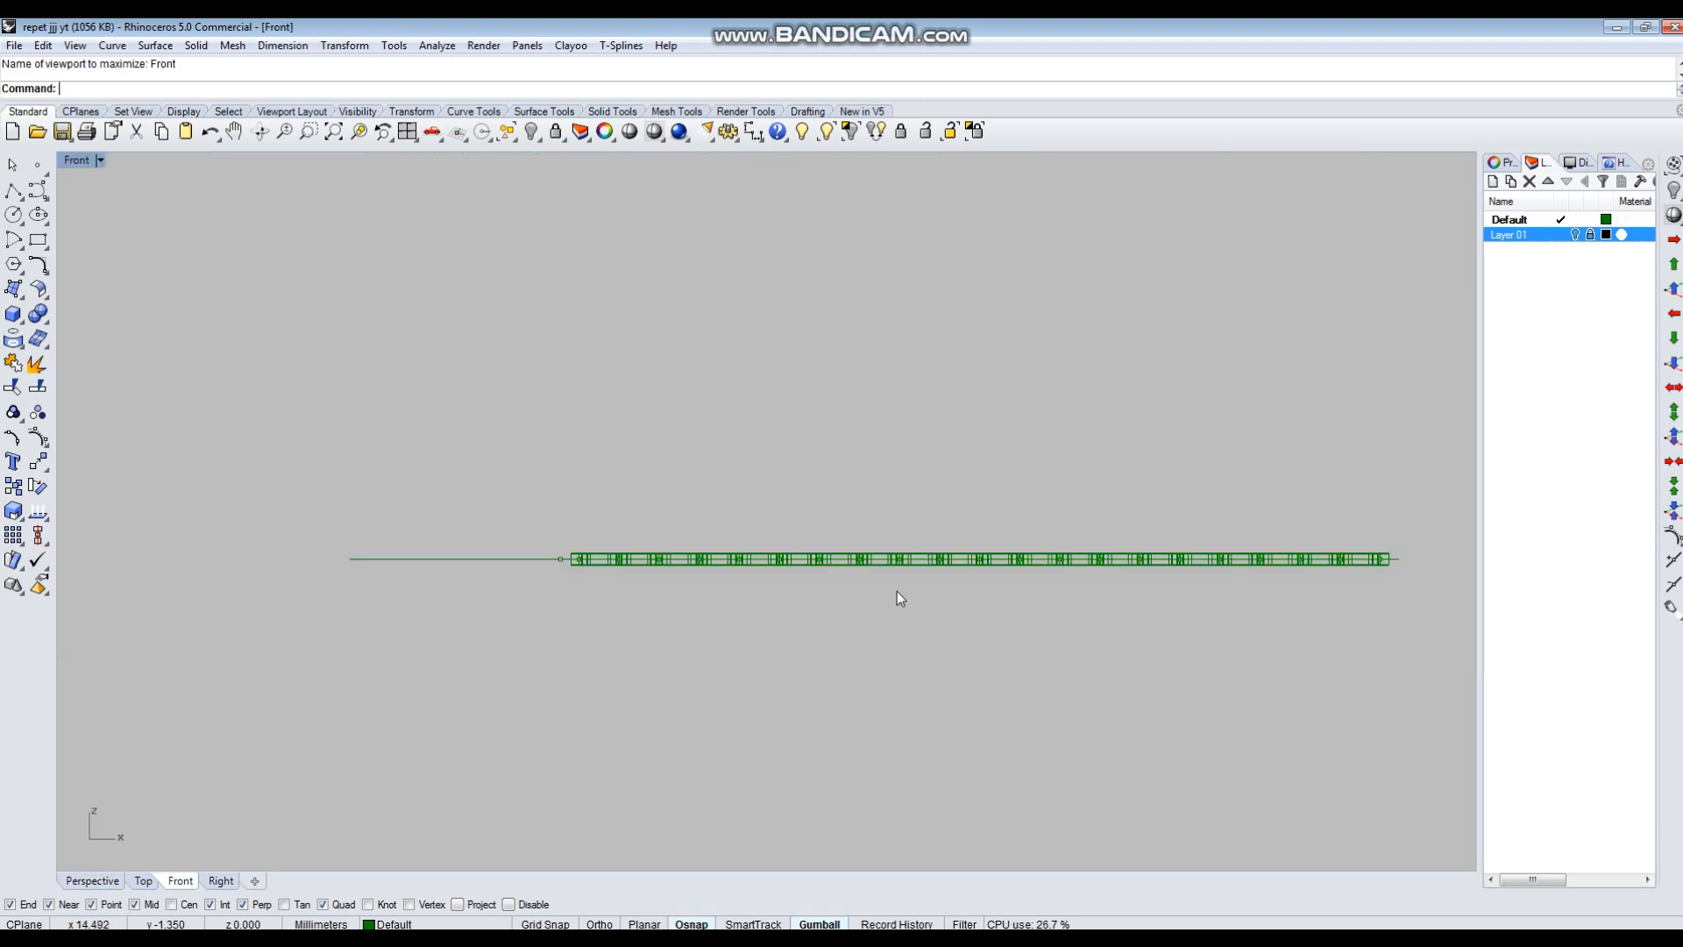
right_drag(842, 572, 802, 566)
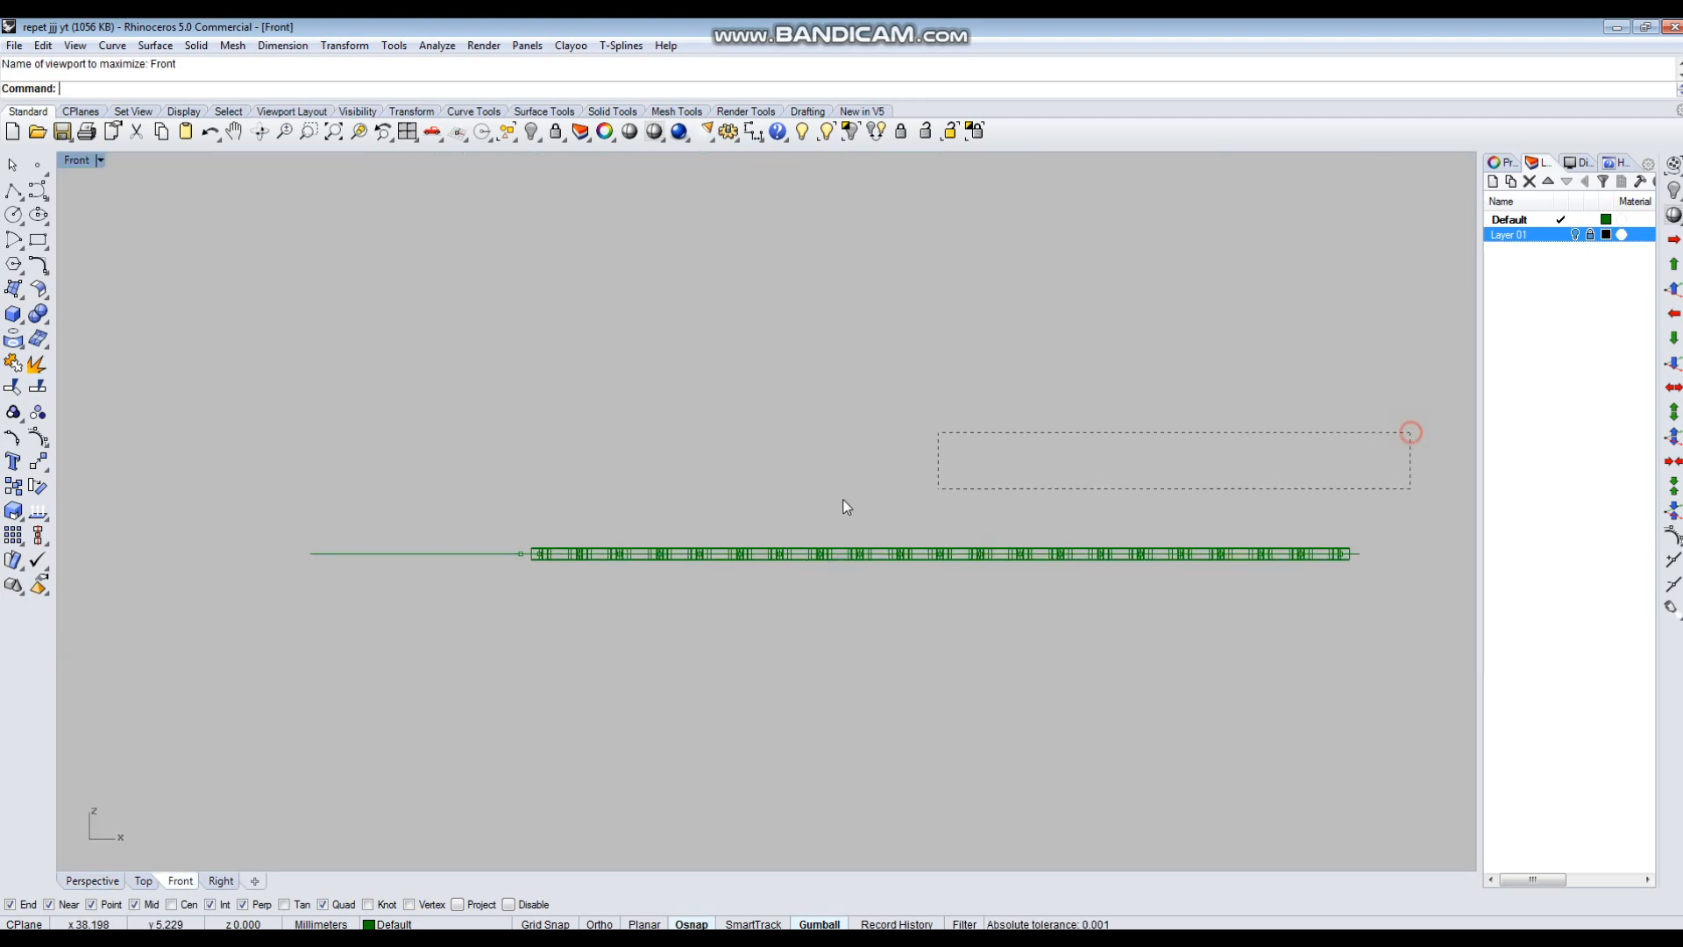
drag(527, 538, 512, 550)
scroll(836, 526, up, 3)
key(ctrl+F4)
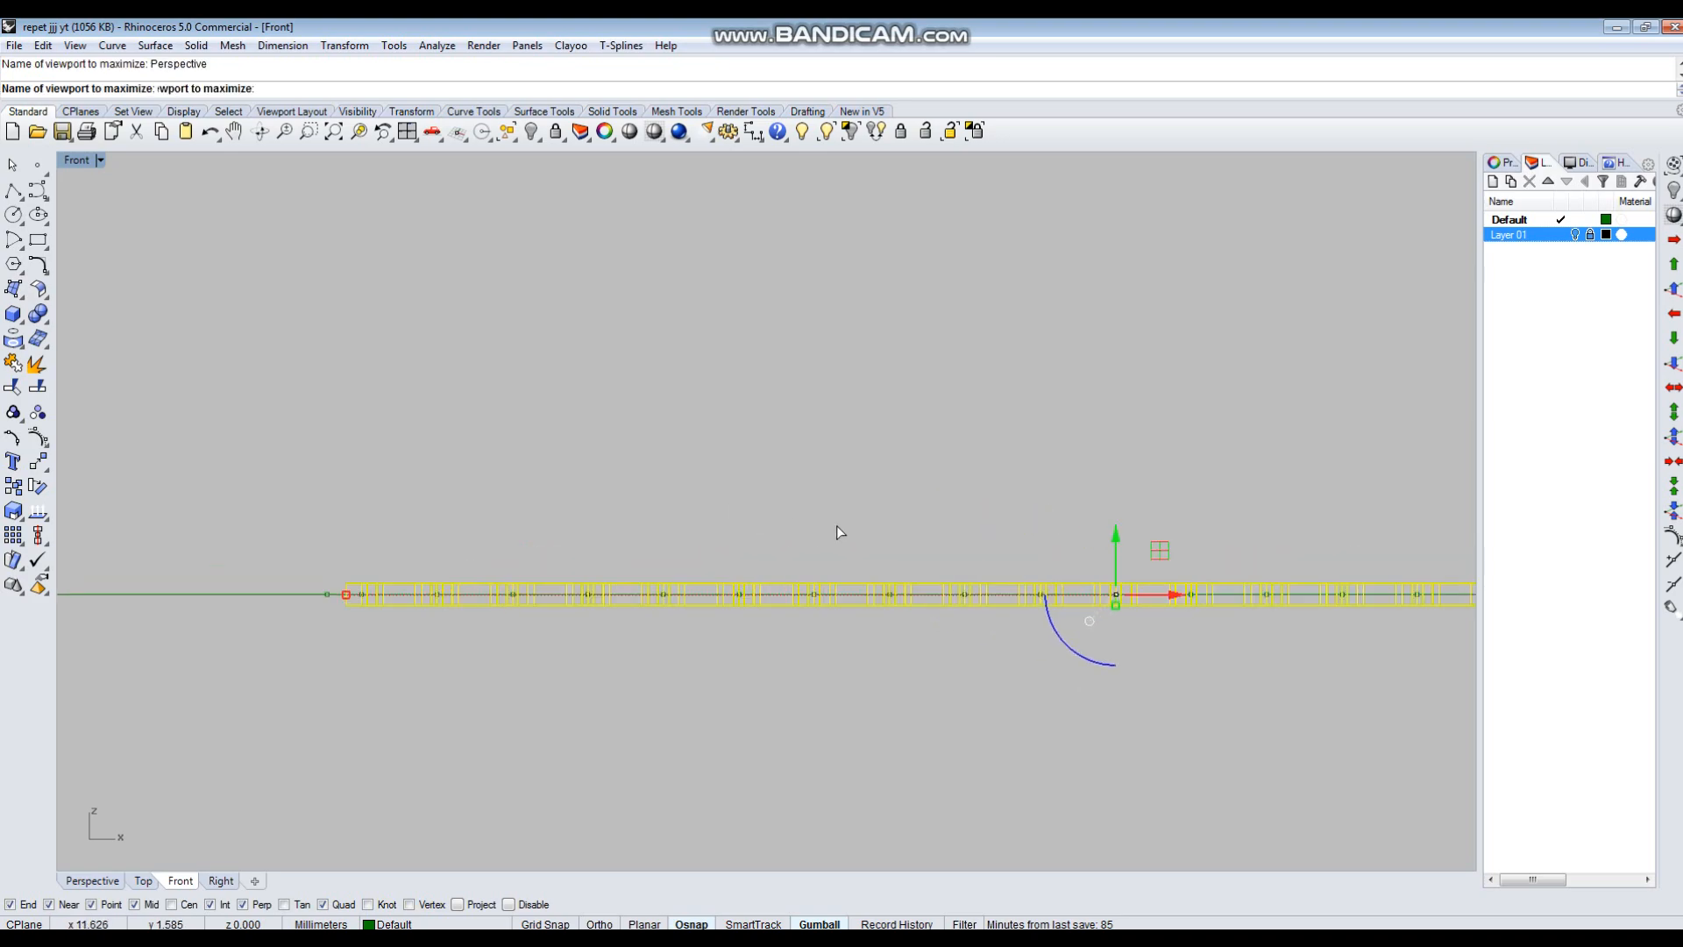
Group all the extruded lattice solids and clear the selection.
key(ctrl+g)
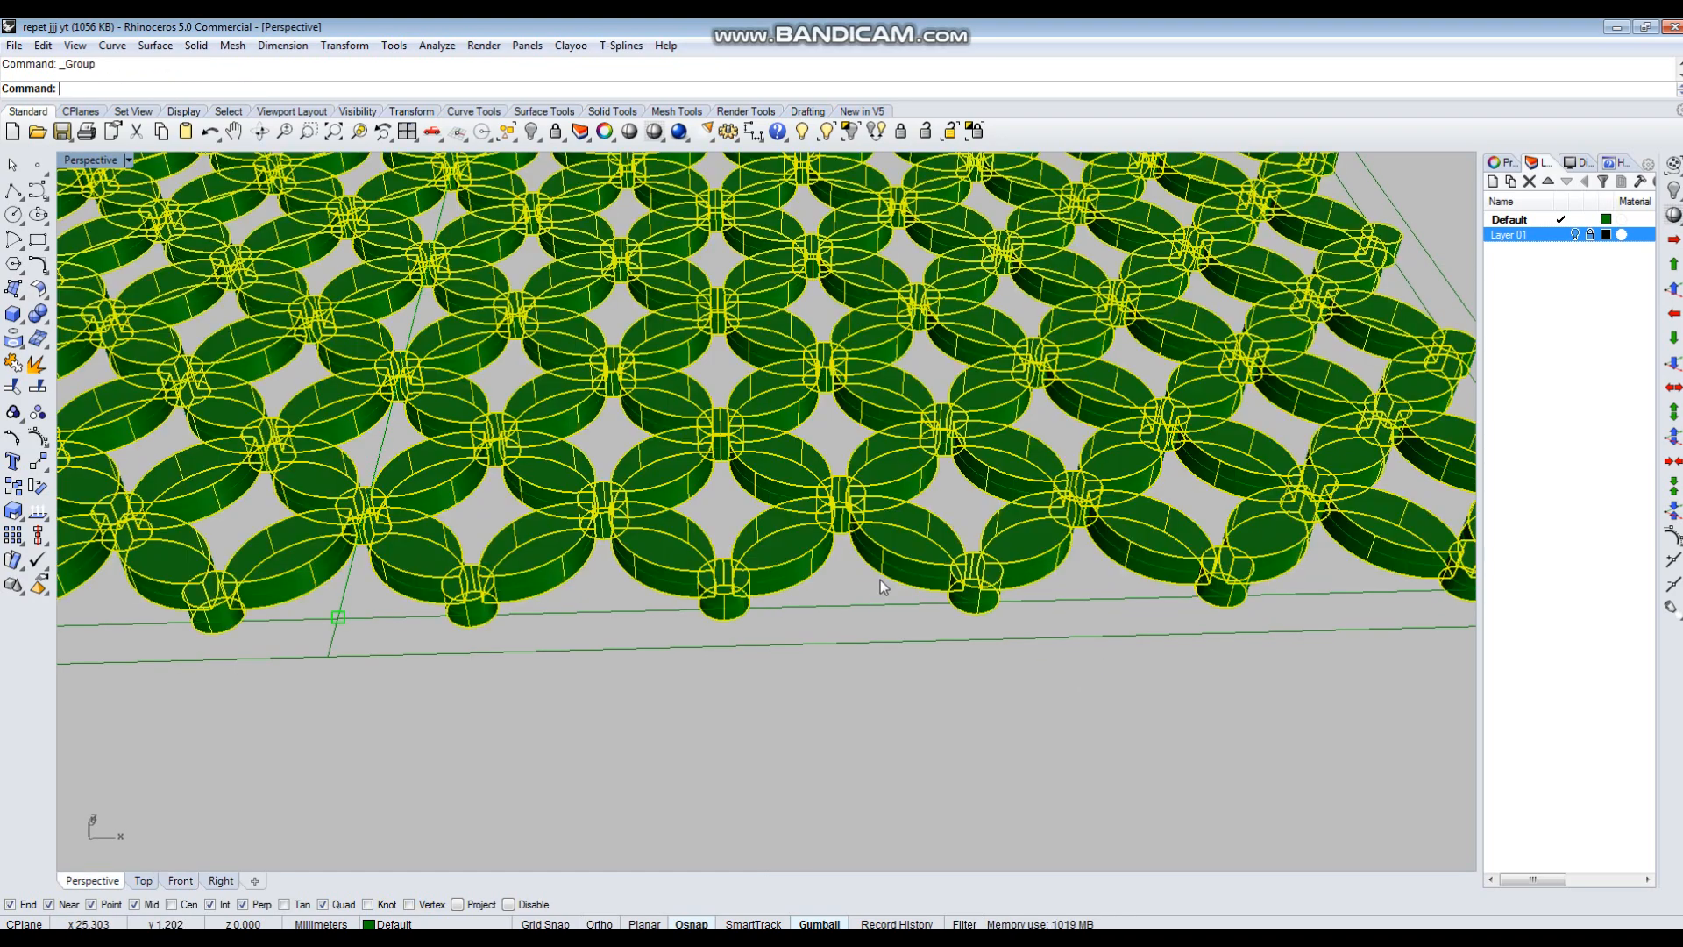
scroll(1052, 589, down, 4)
key(Escape)
scroll(992, 646, down, 10)
right_drag(1000, 517, 976, 482)
scroll(920, 537, down, 4)
scroll(991, 570, up, 6)
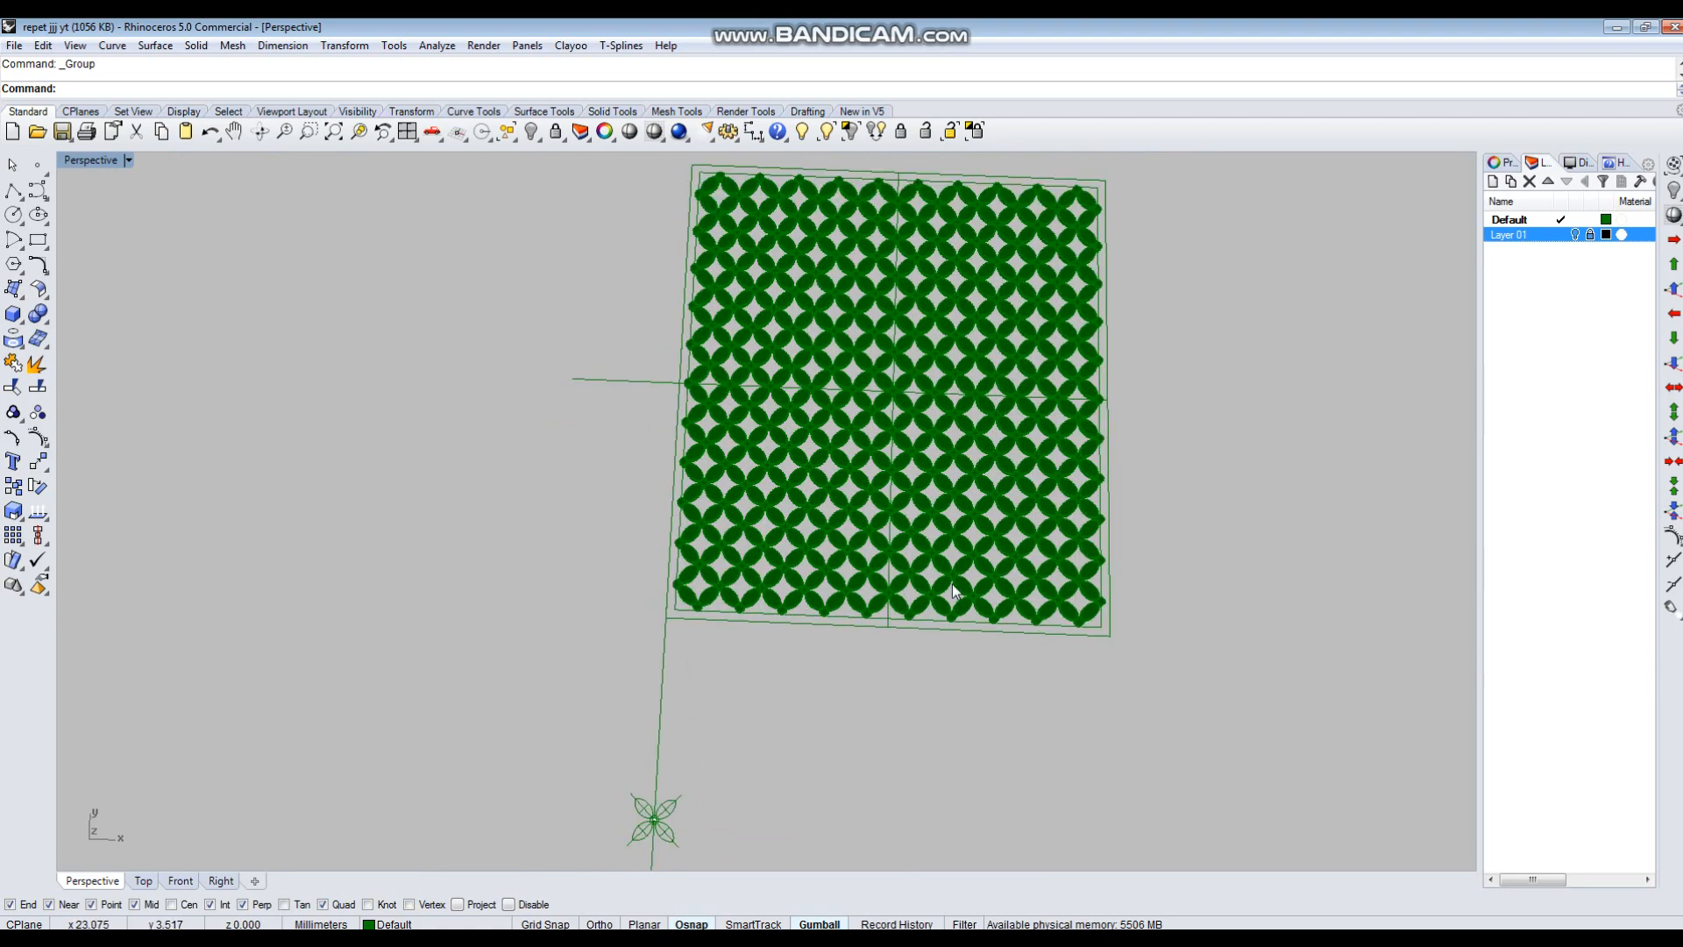
scroll(944, 591, up, 3)
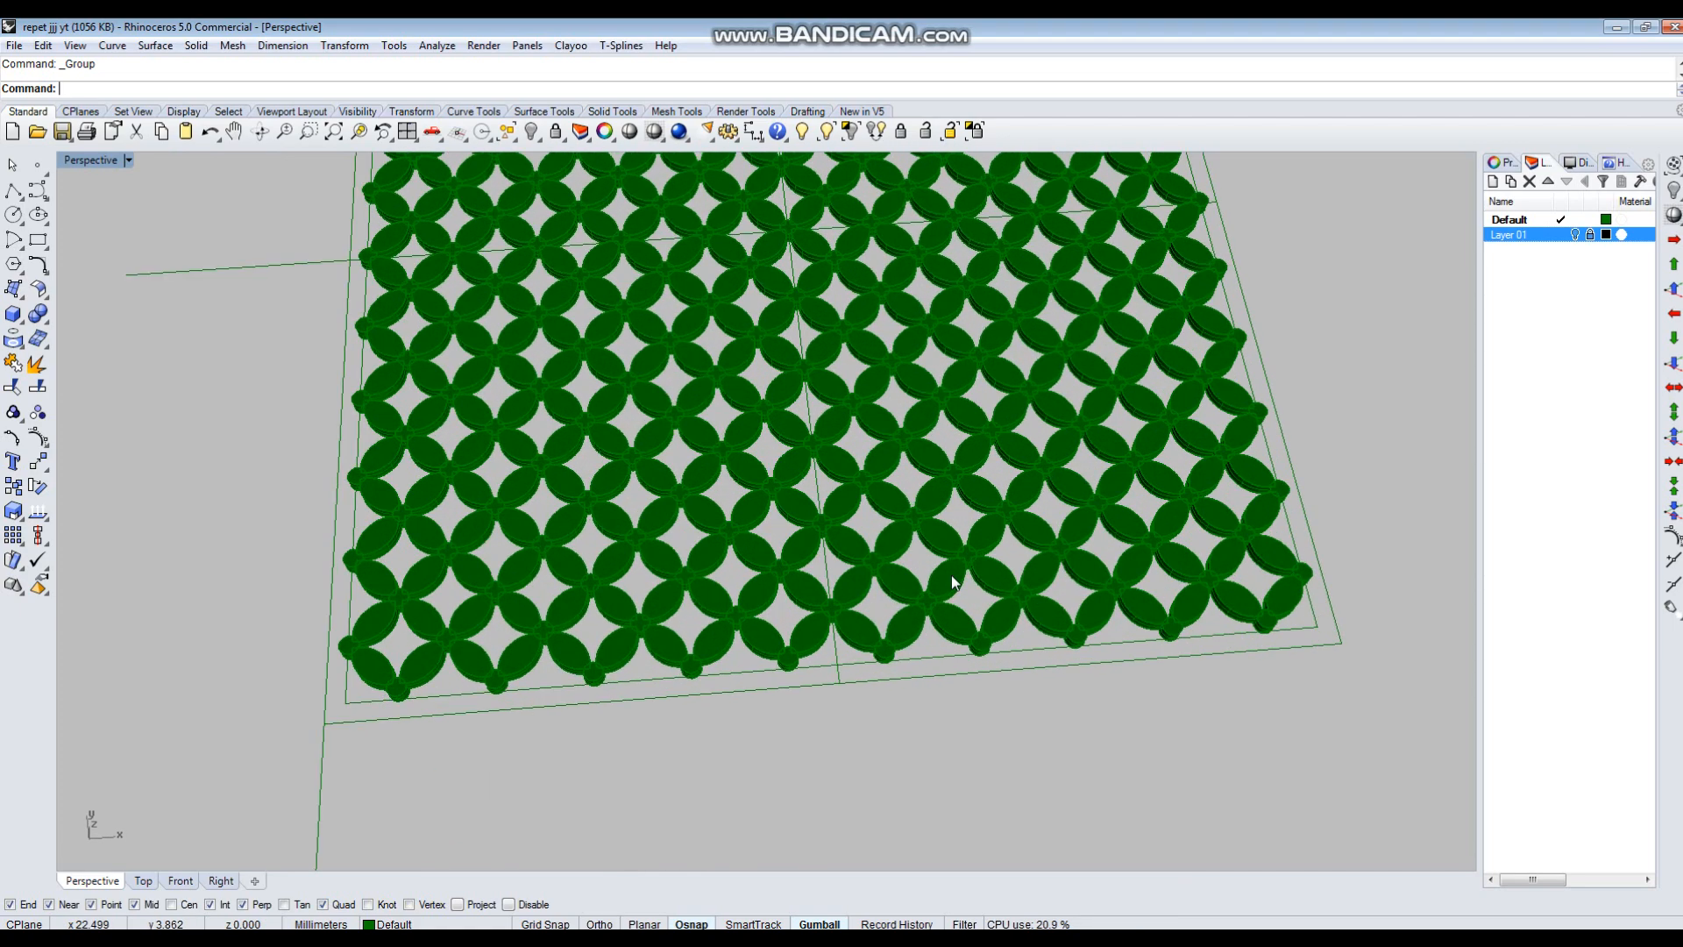
Ungroup the extruded lattice and hide all its solids except the bottom row of leaves and joints.
click(950, 575)
text(U)
key(Return)
scroll(918, 638, down, 2)
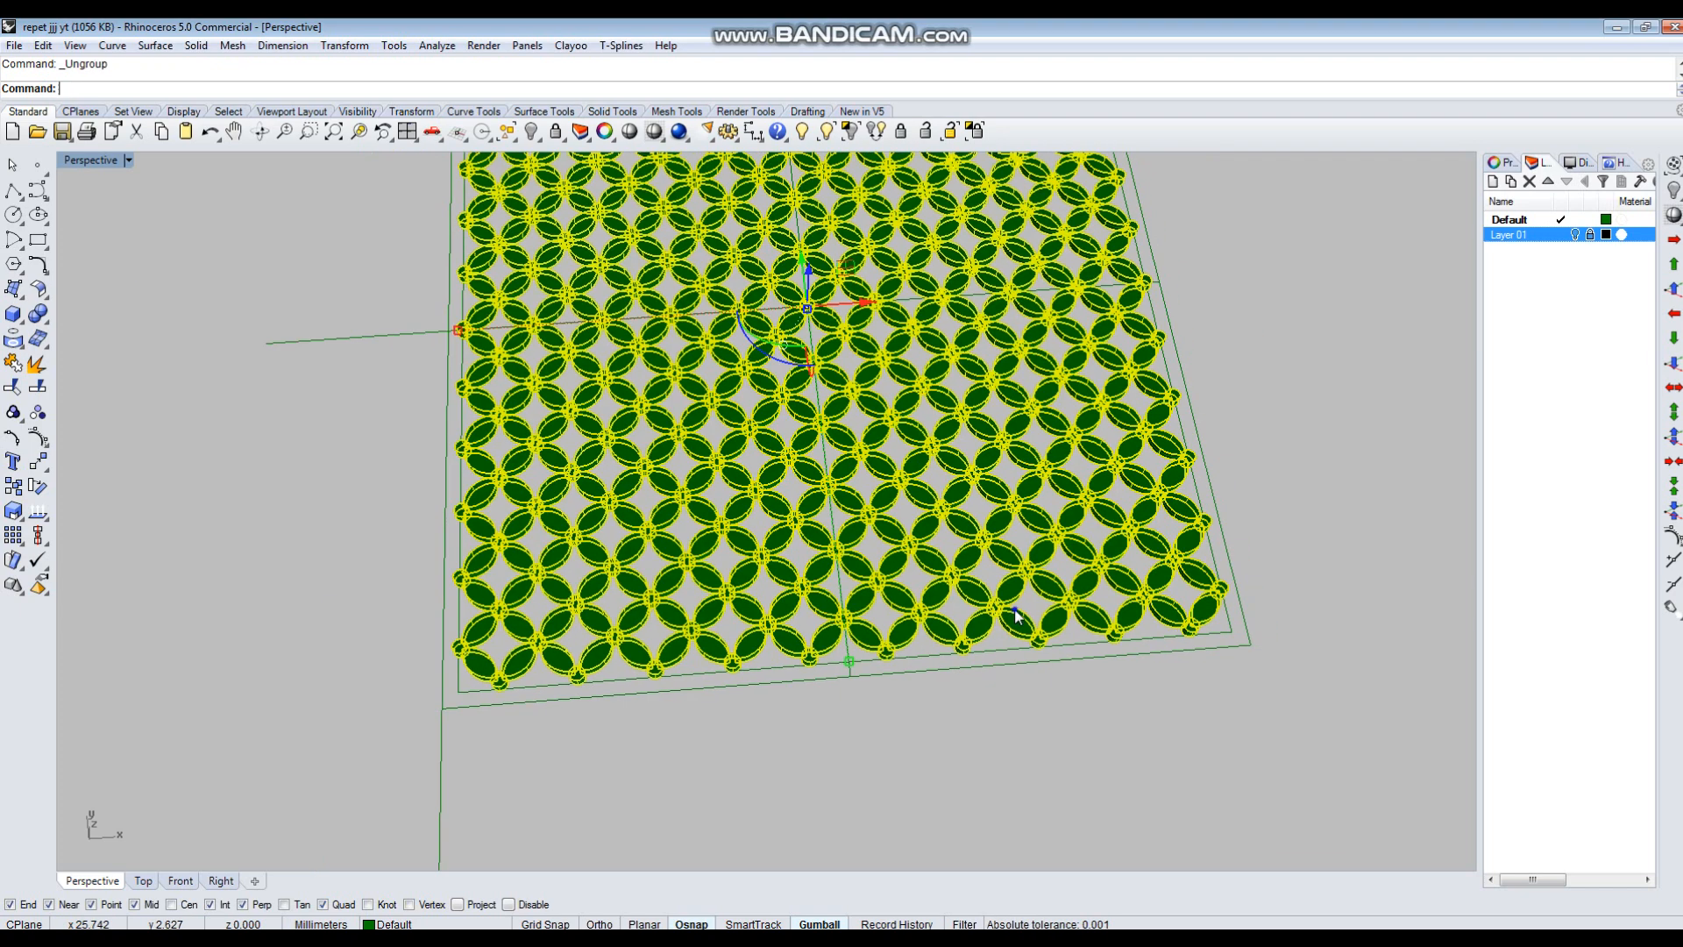
right_drag(1014, 620, 1109, 726)
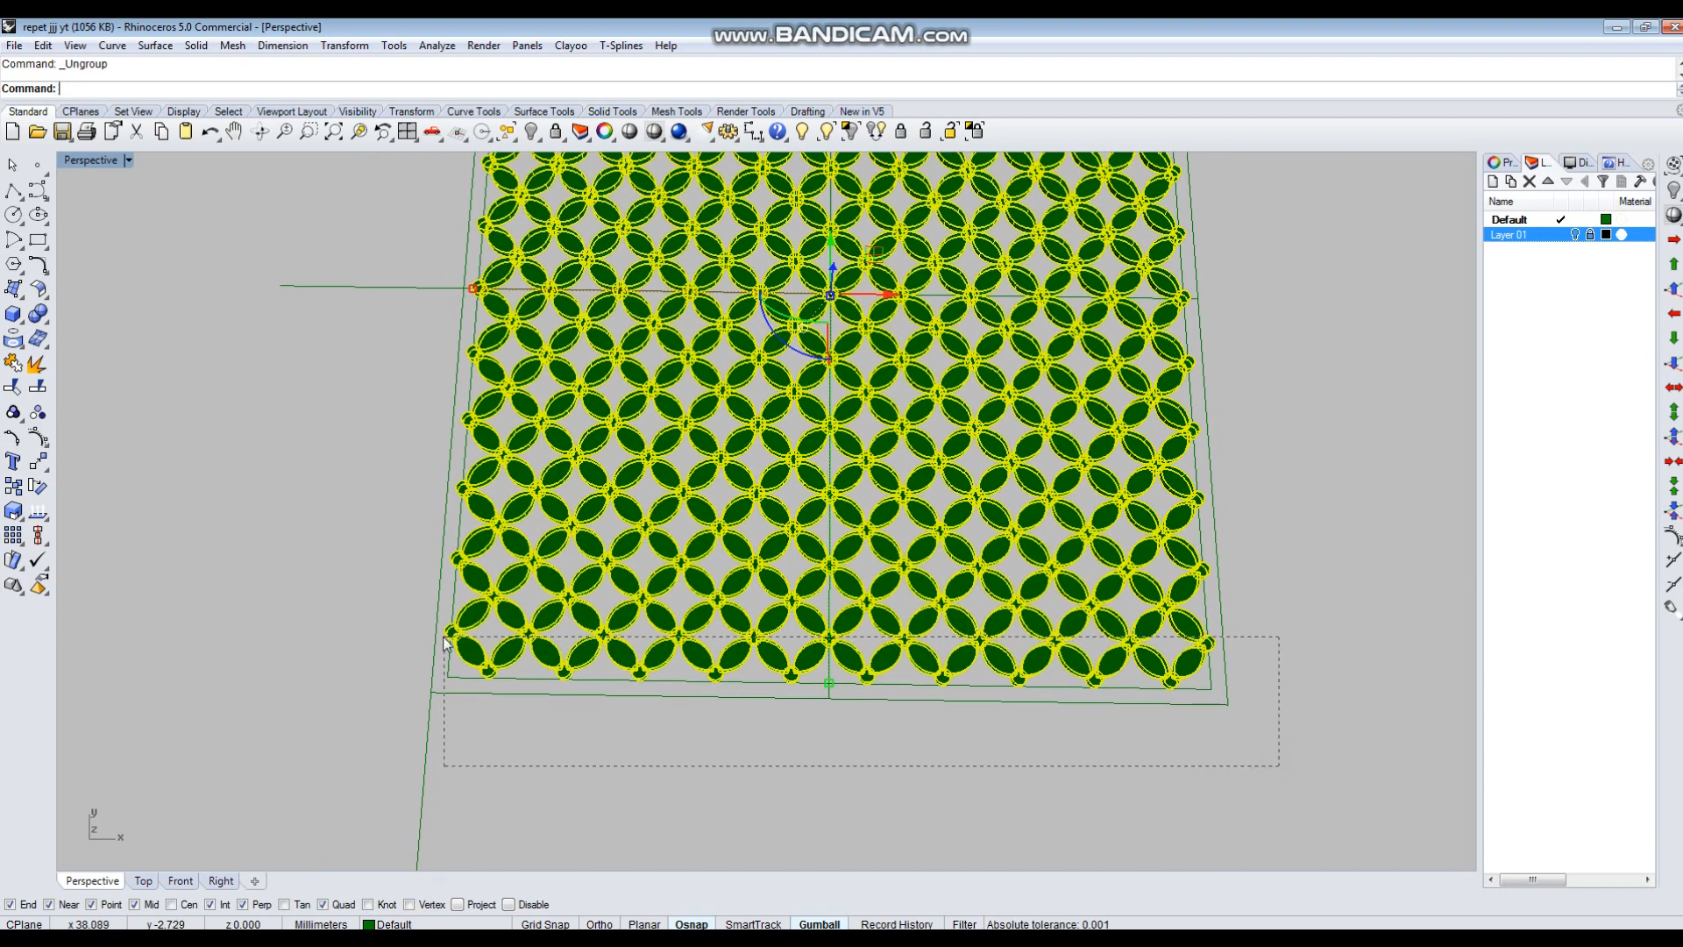
ctrl+drag(443, 639, 427, 630)
key(ctrl+h)
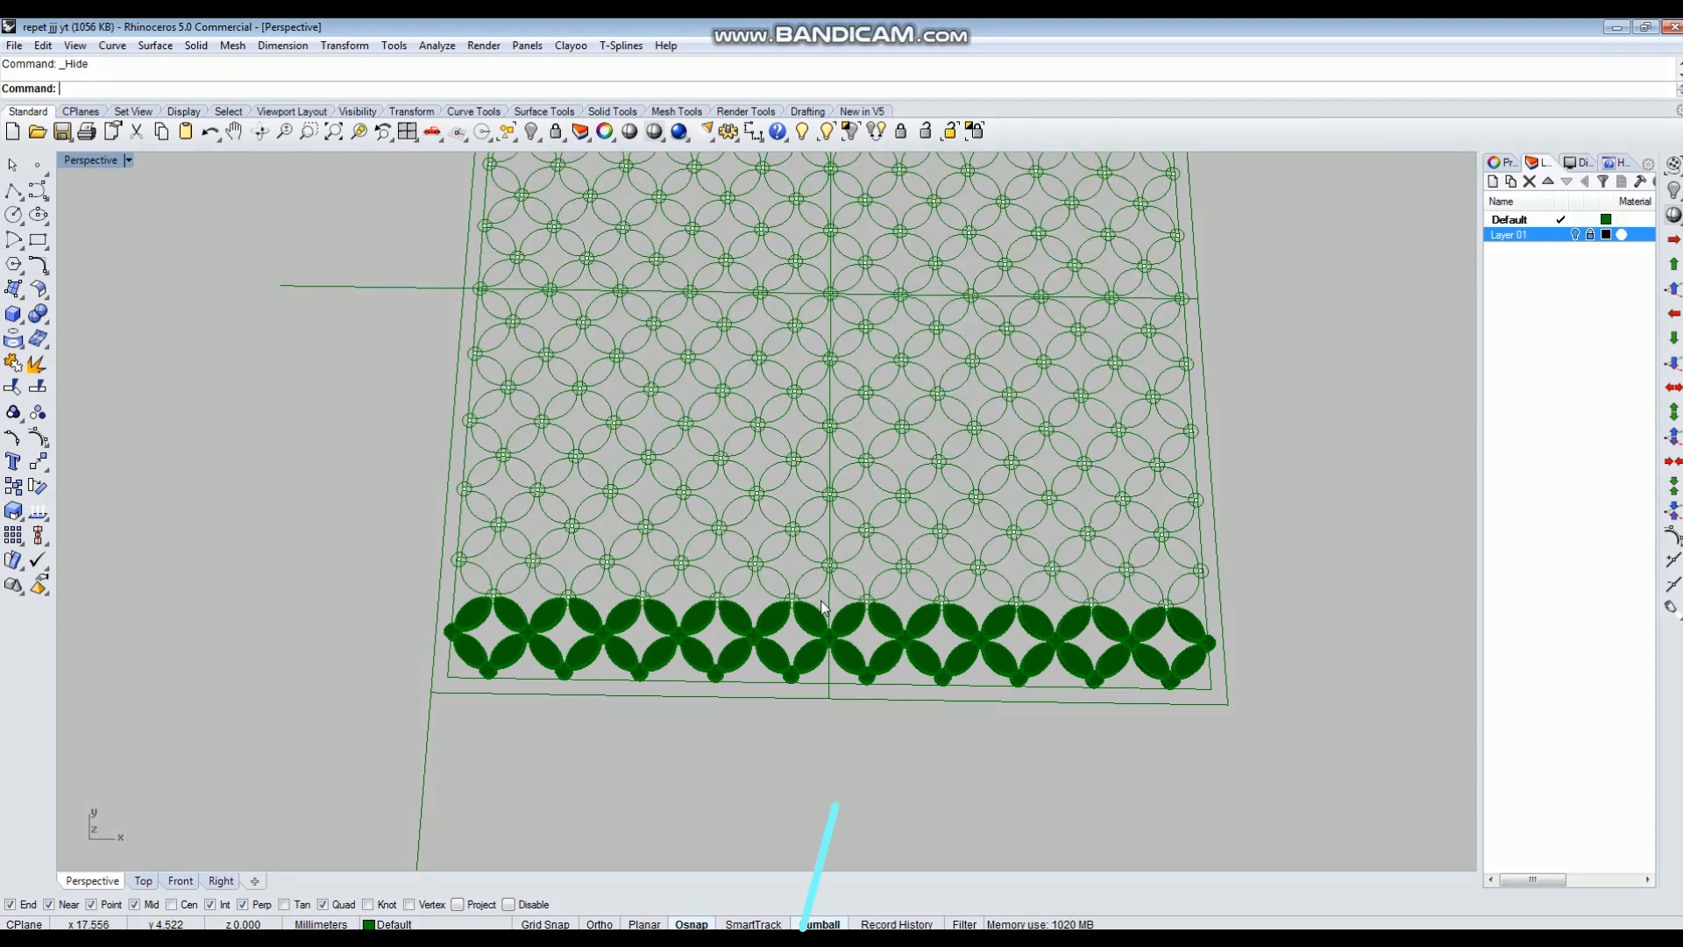
Group the extruded solids of the lattice's bottom row.
drag(330, 545, 1211, 733)
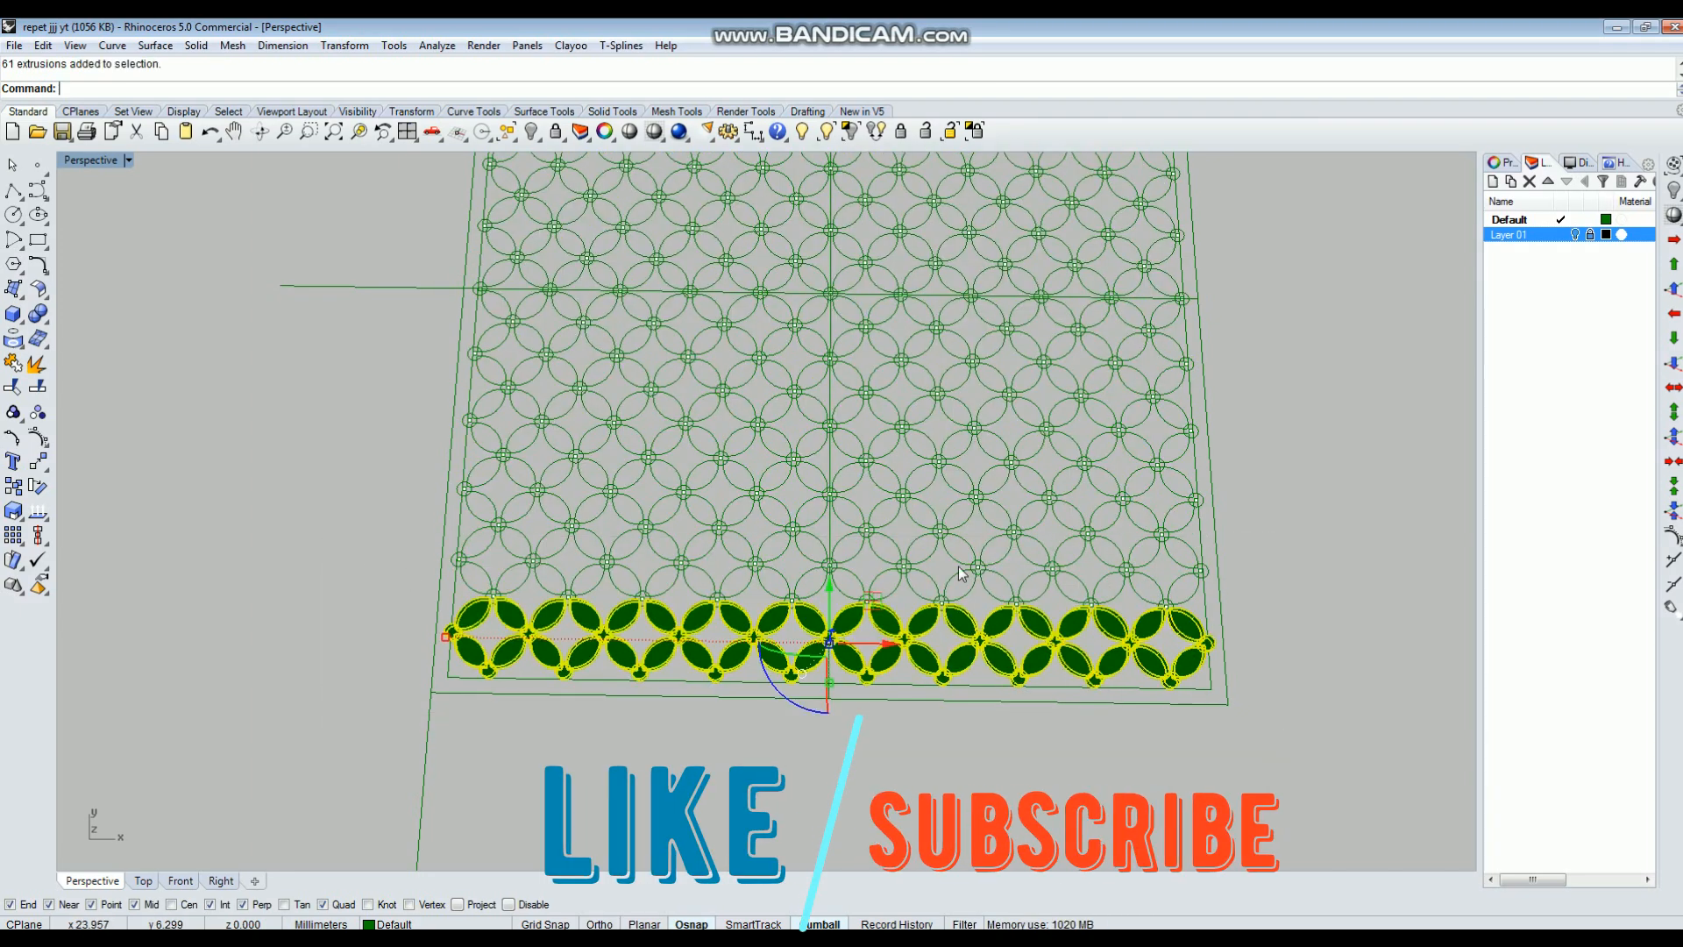
key(ctrl+g)
key(Escape)
scroll(1008, 635, down, 5)
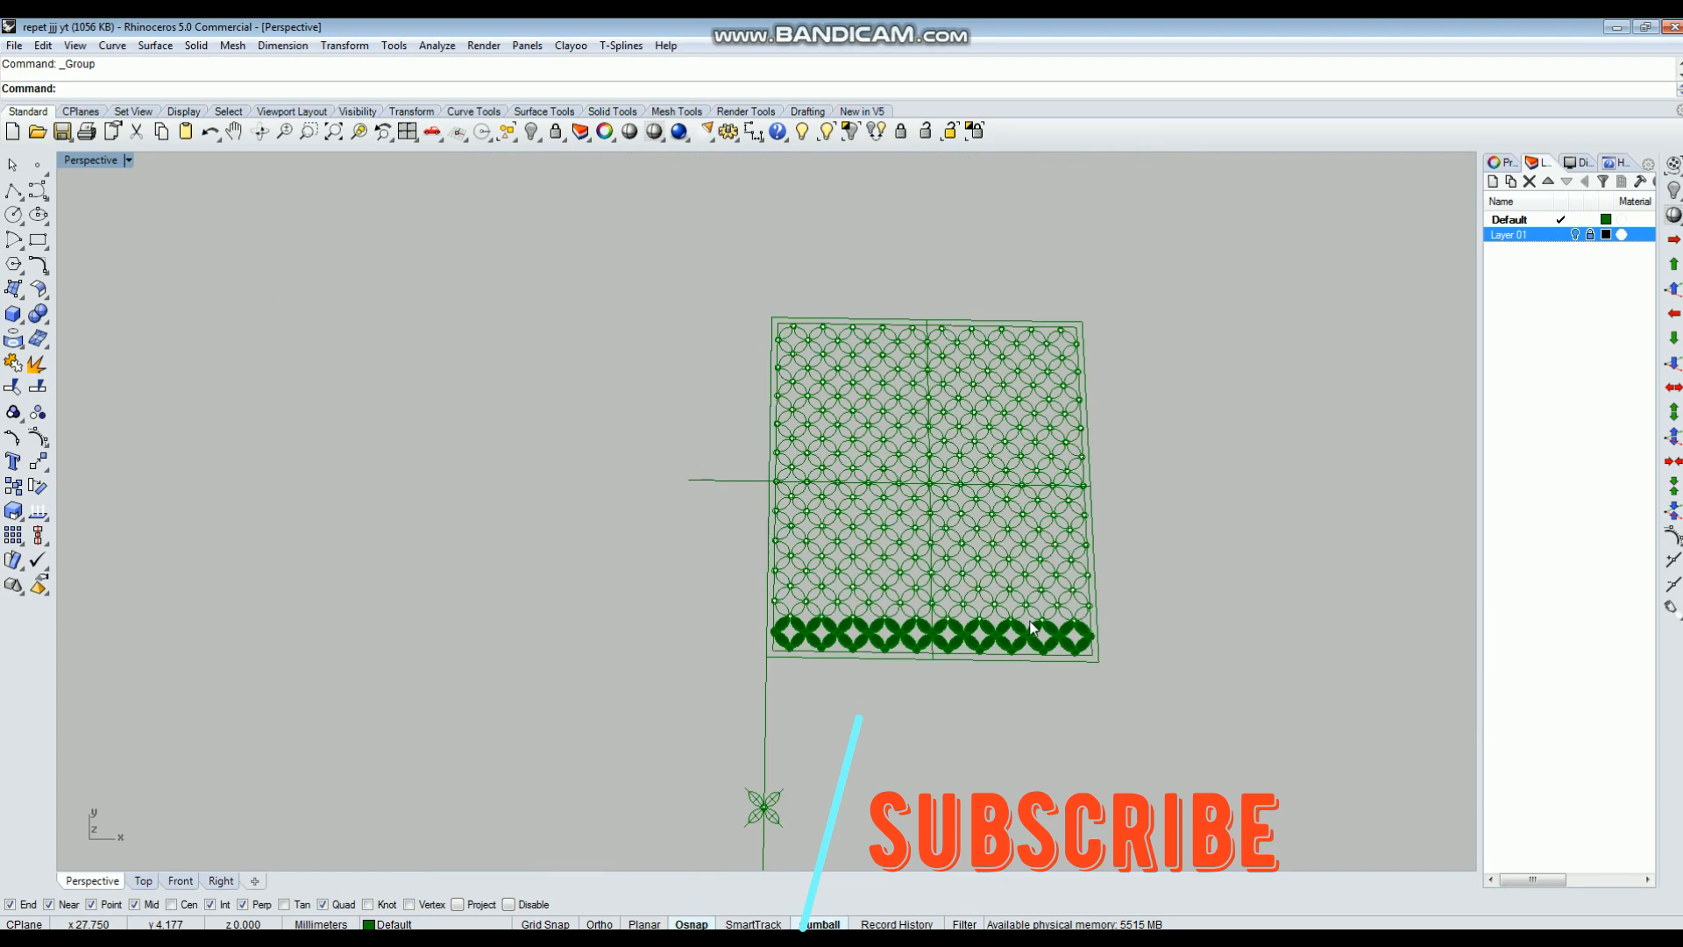
Unhide only the rightmost teardrop surface and compare it with the outer rectangle of its flat UV outline.
click(826, 130)
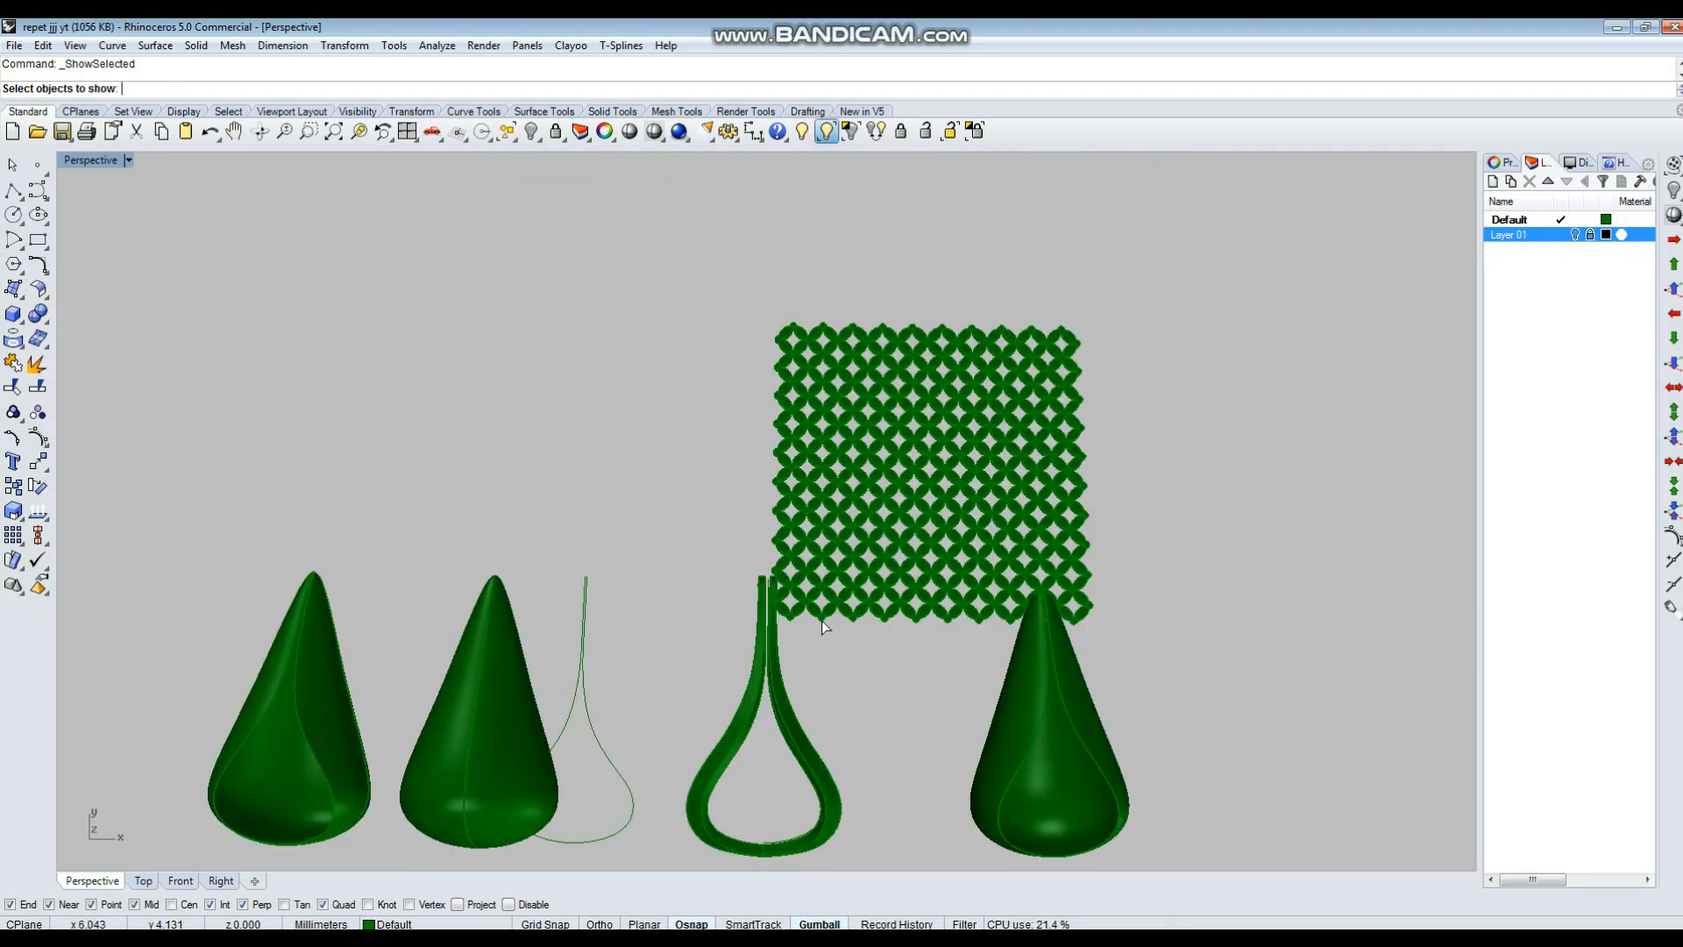
click(1074, 778)
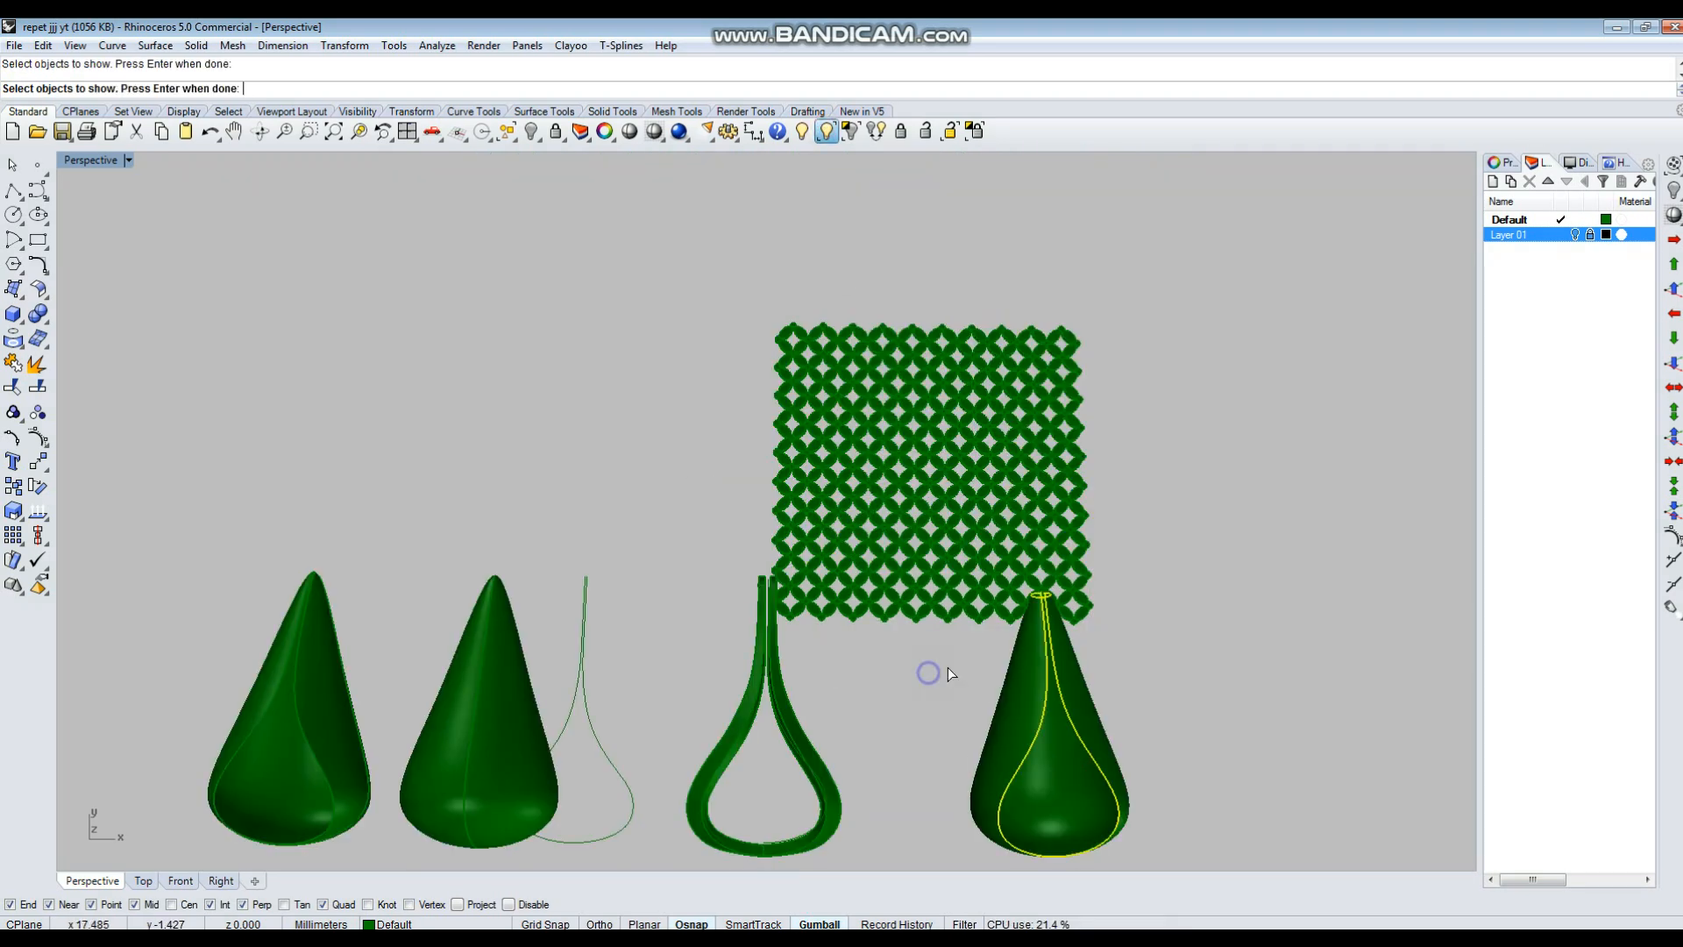
key(Return)
scroll(998, 643, up, 2)
scroll(997, 643, up, 4)
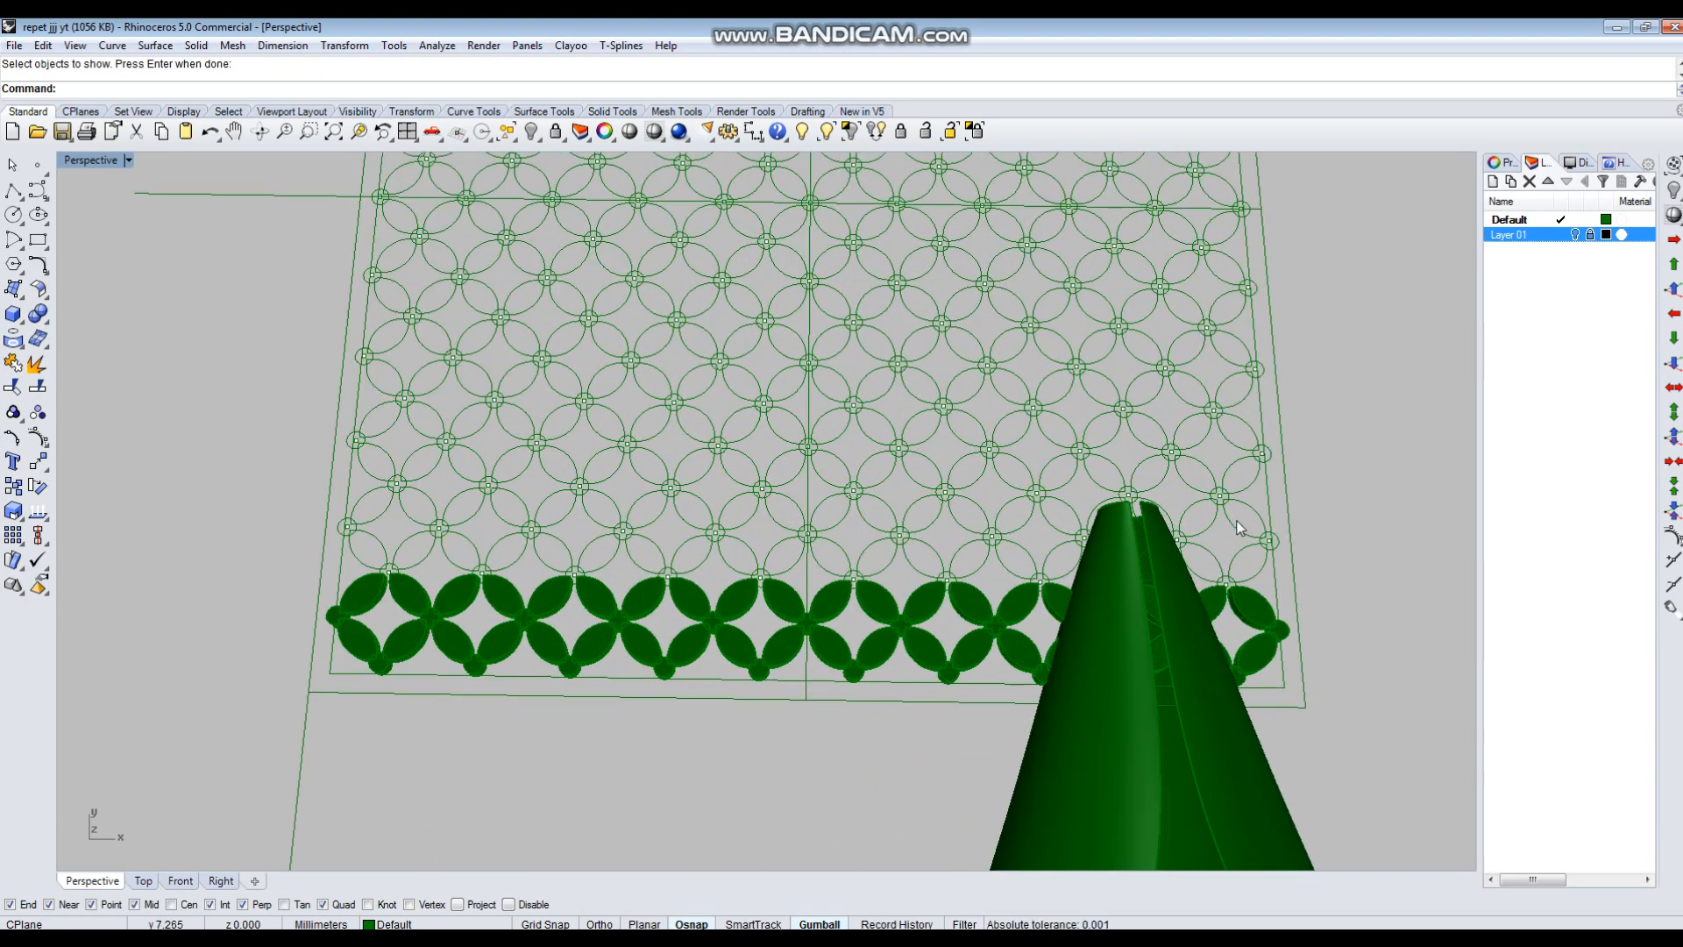
click(1097, 669)
click(1297, 602)
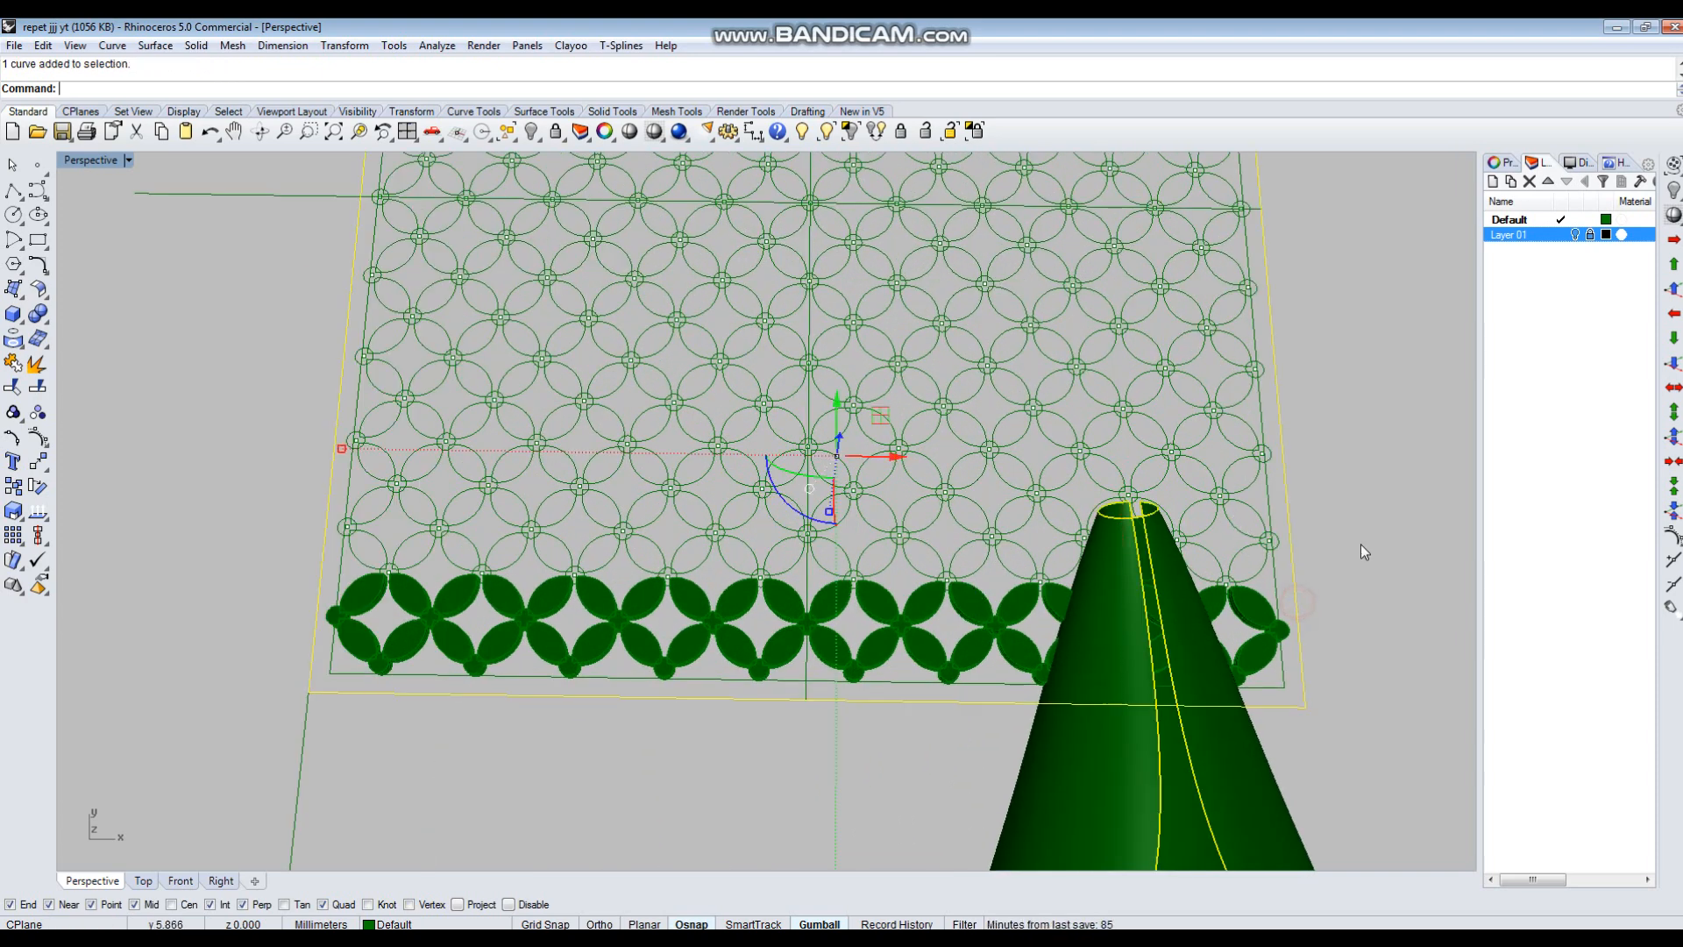
key(Escape)
scroll(1152, 531, down, 2)
scroll(994, 598, up, 3)
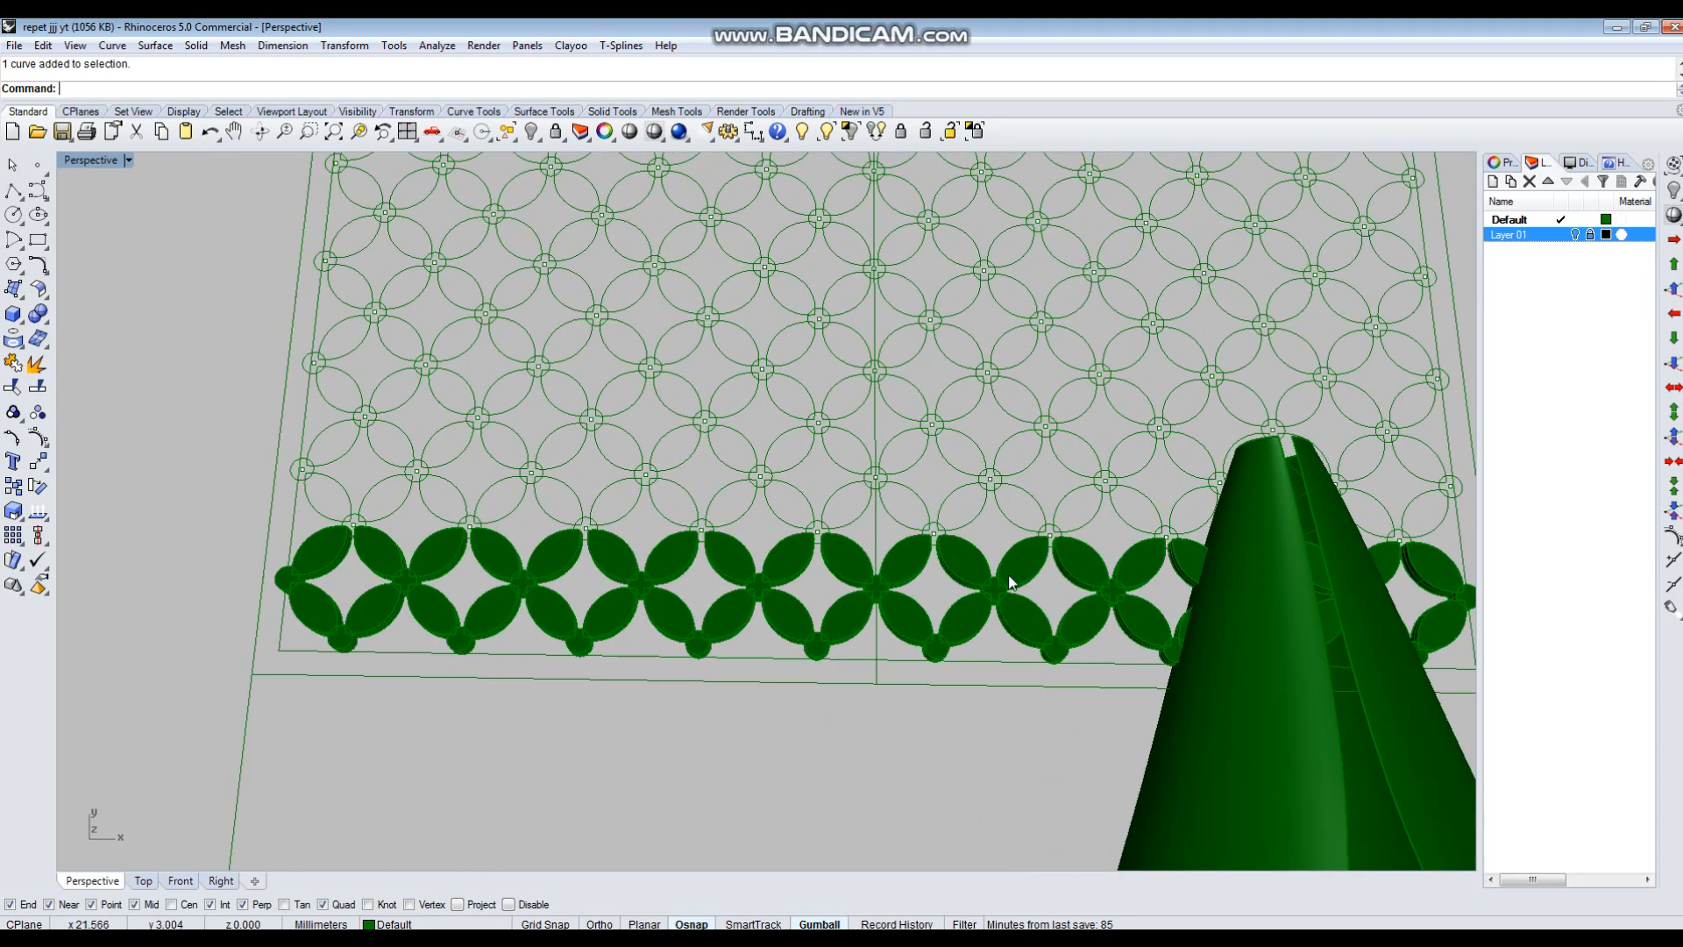
Flow a copy of the grouped leaf row onto the teardrop surface with Rigid=No, using a base plane across the outer outline's opposite corners.
click(1022, 568)
scroll(932, 593, down, 2)
text(Flo)
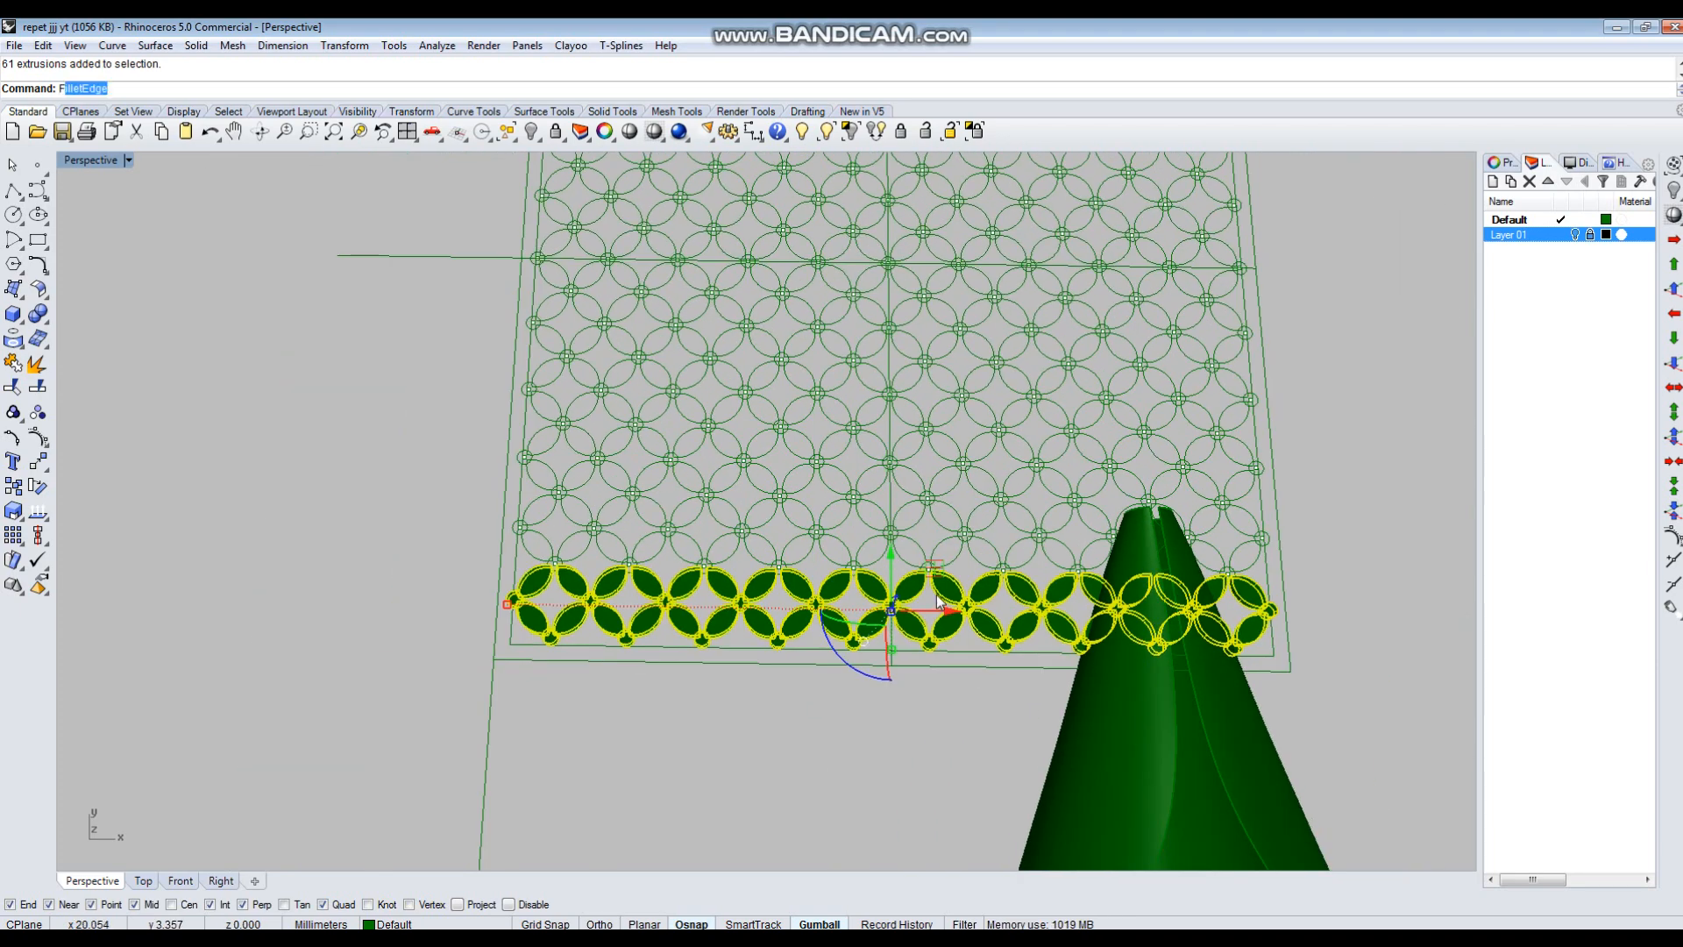
text(wAlongSrf)
key(Return)
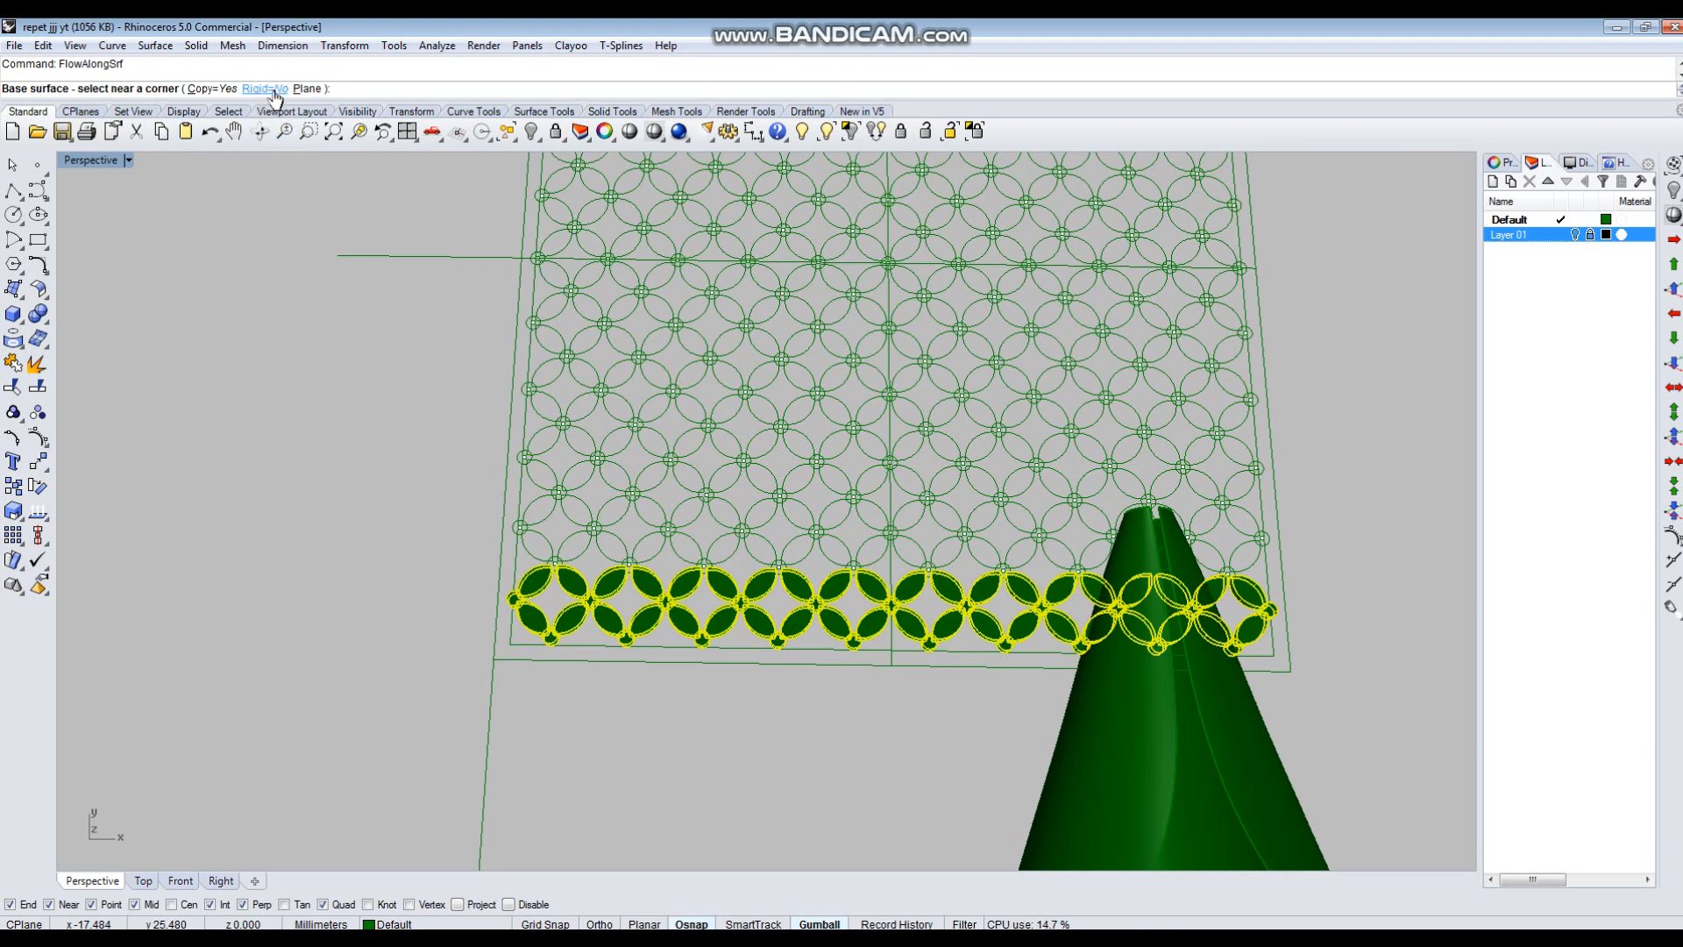
scroll(526, 608, up, 1)
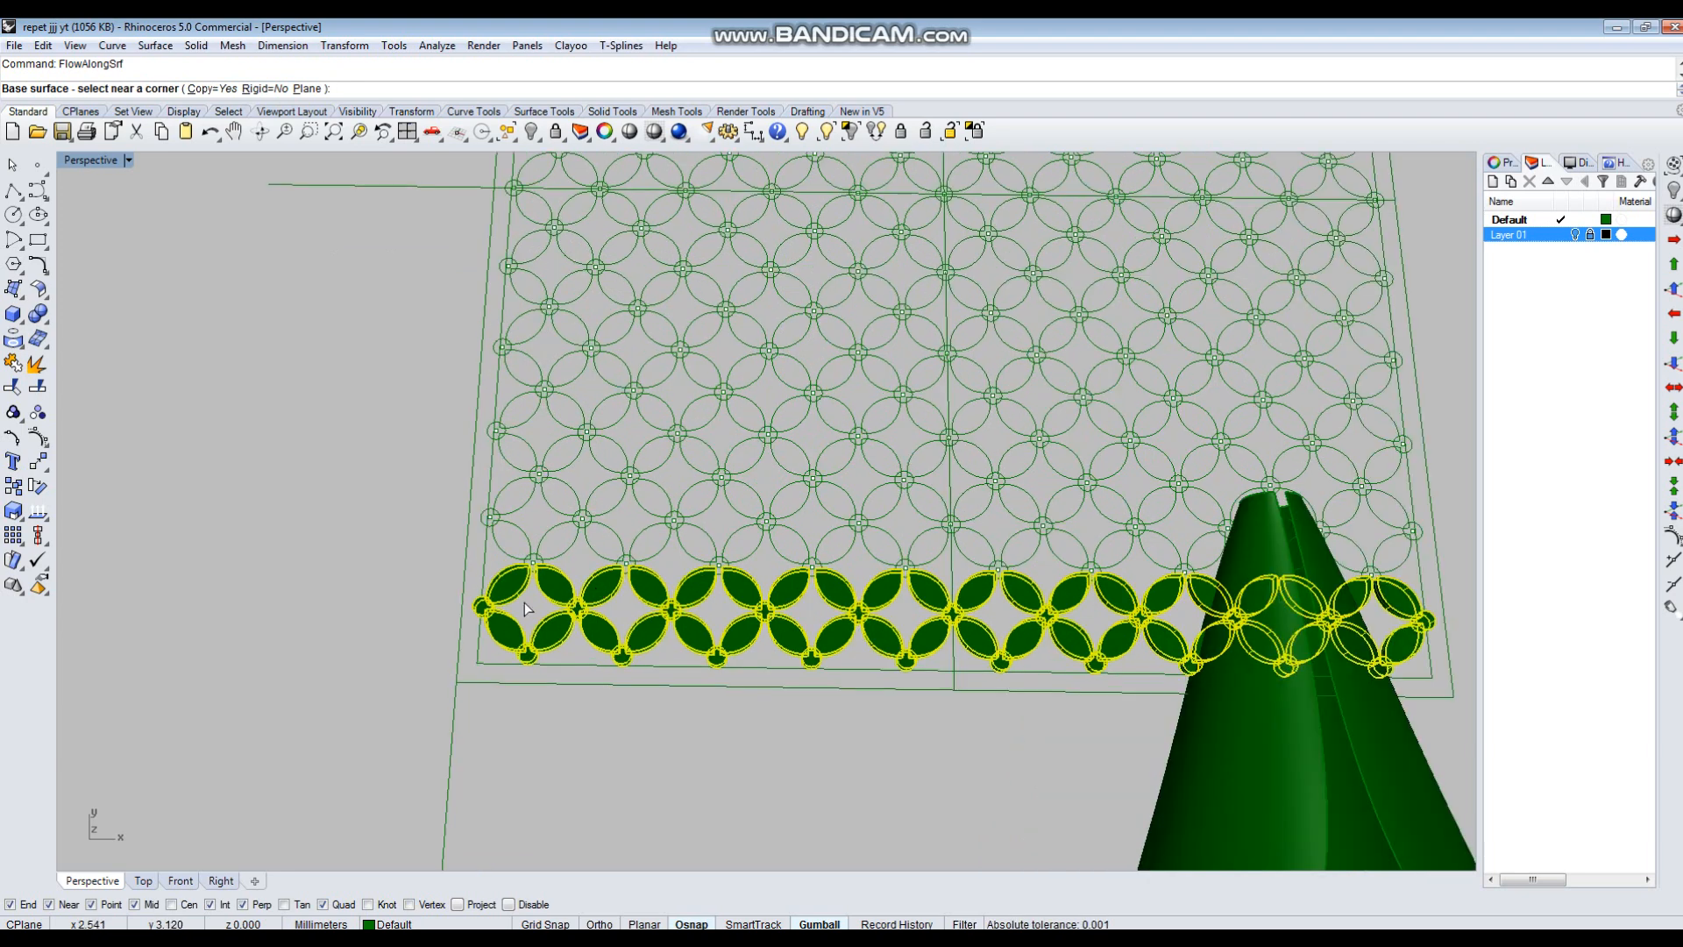
scroll(538, 609, down, 2)
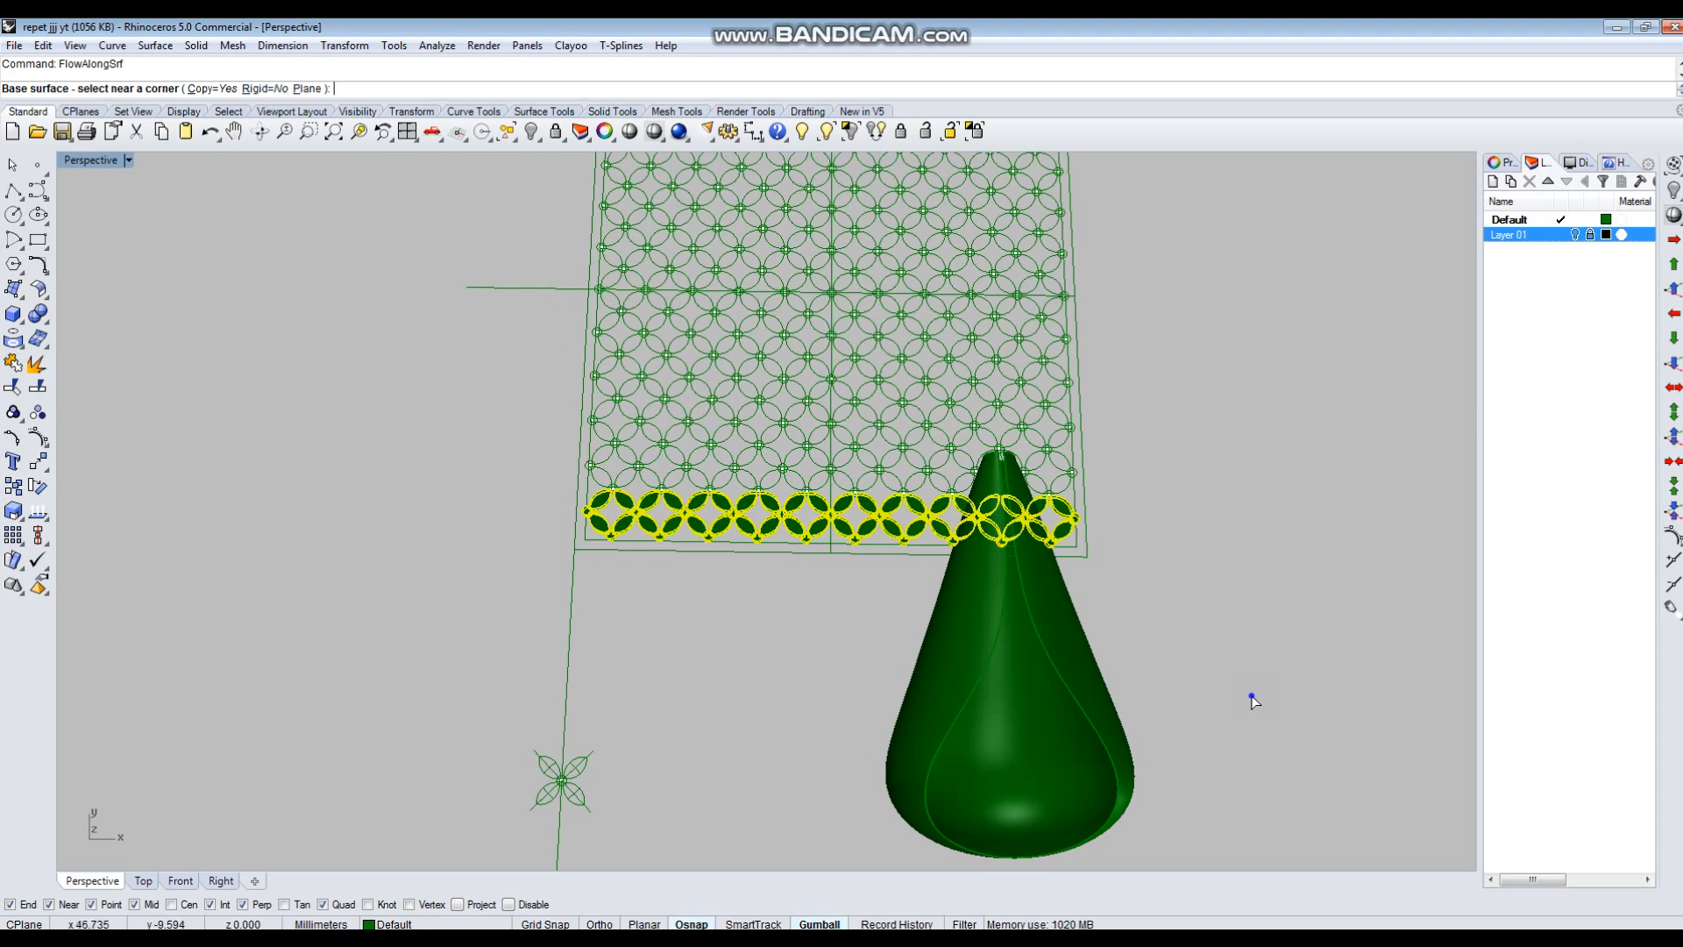
right_drag(1253, 699, 737, 680)
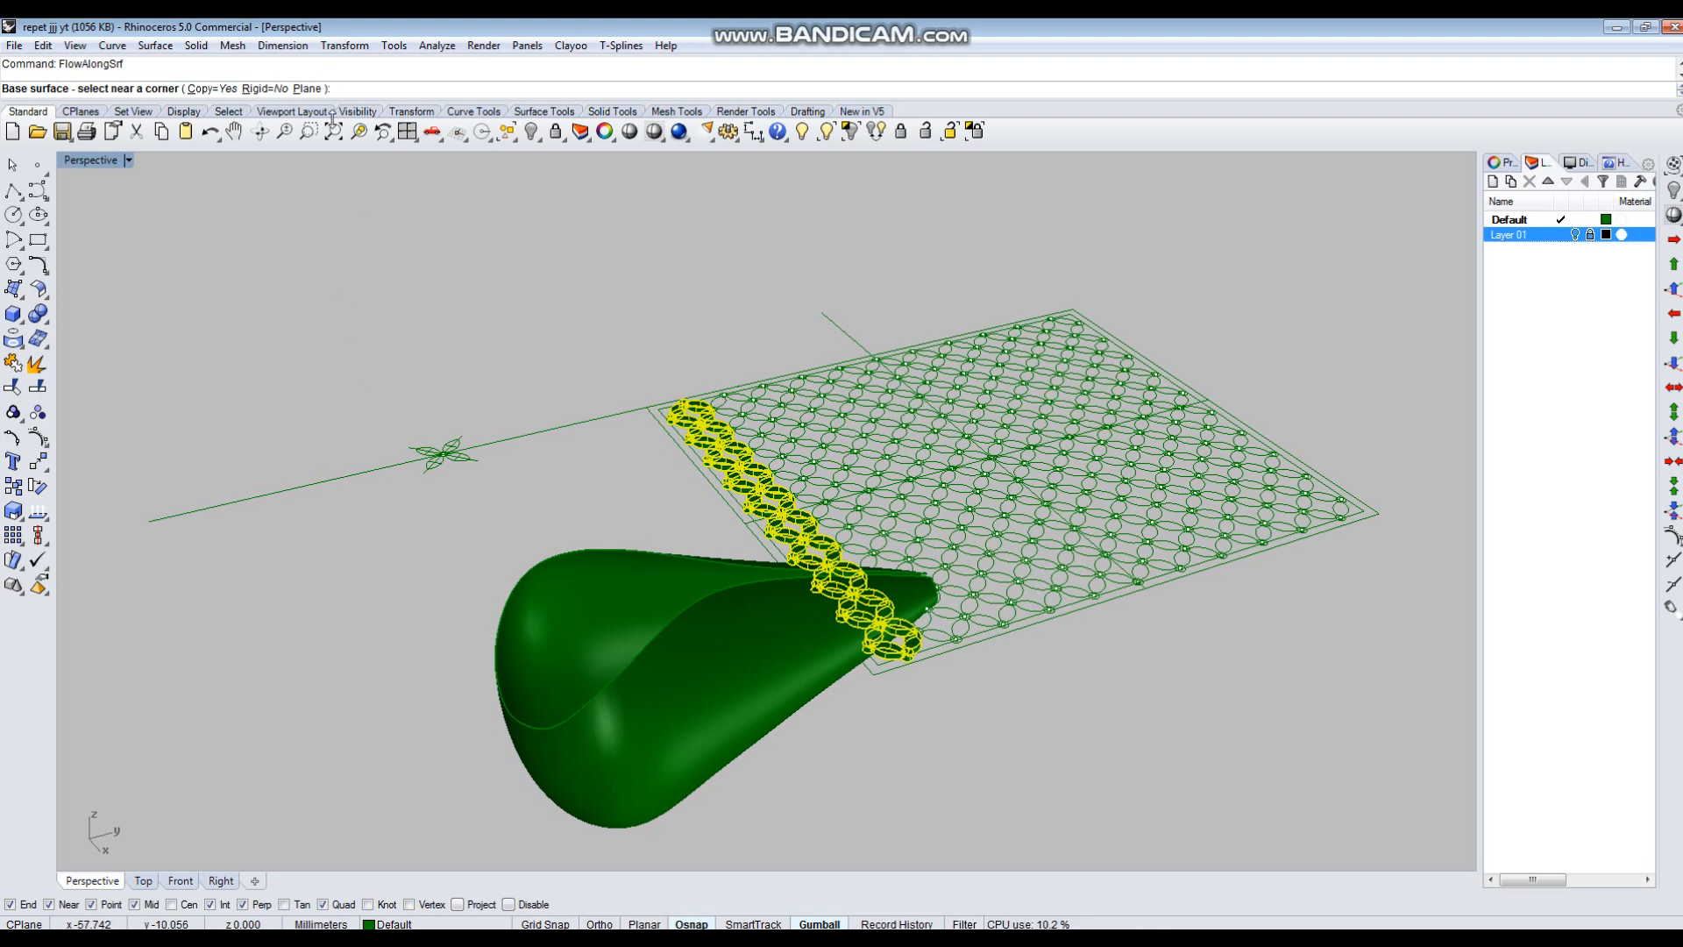
right_drag(350, 232, 492, 297)
click(311, 90)
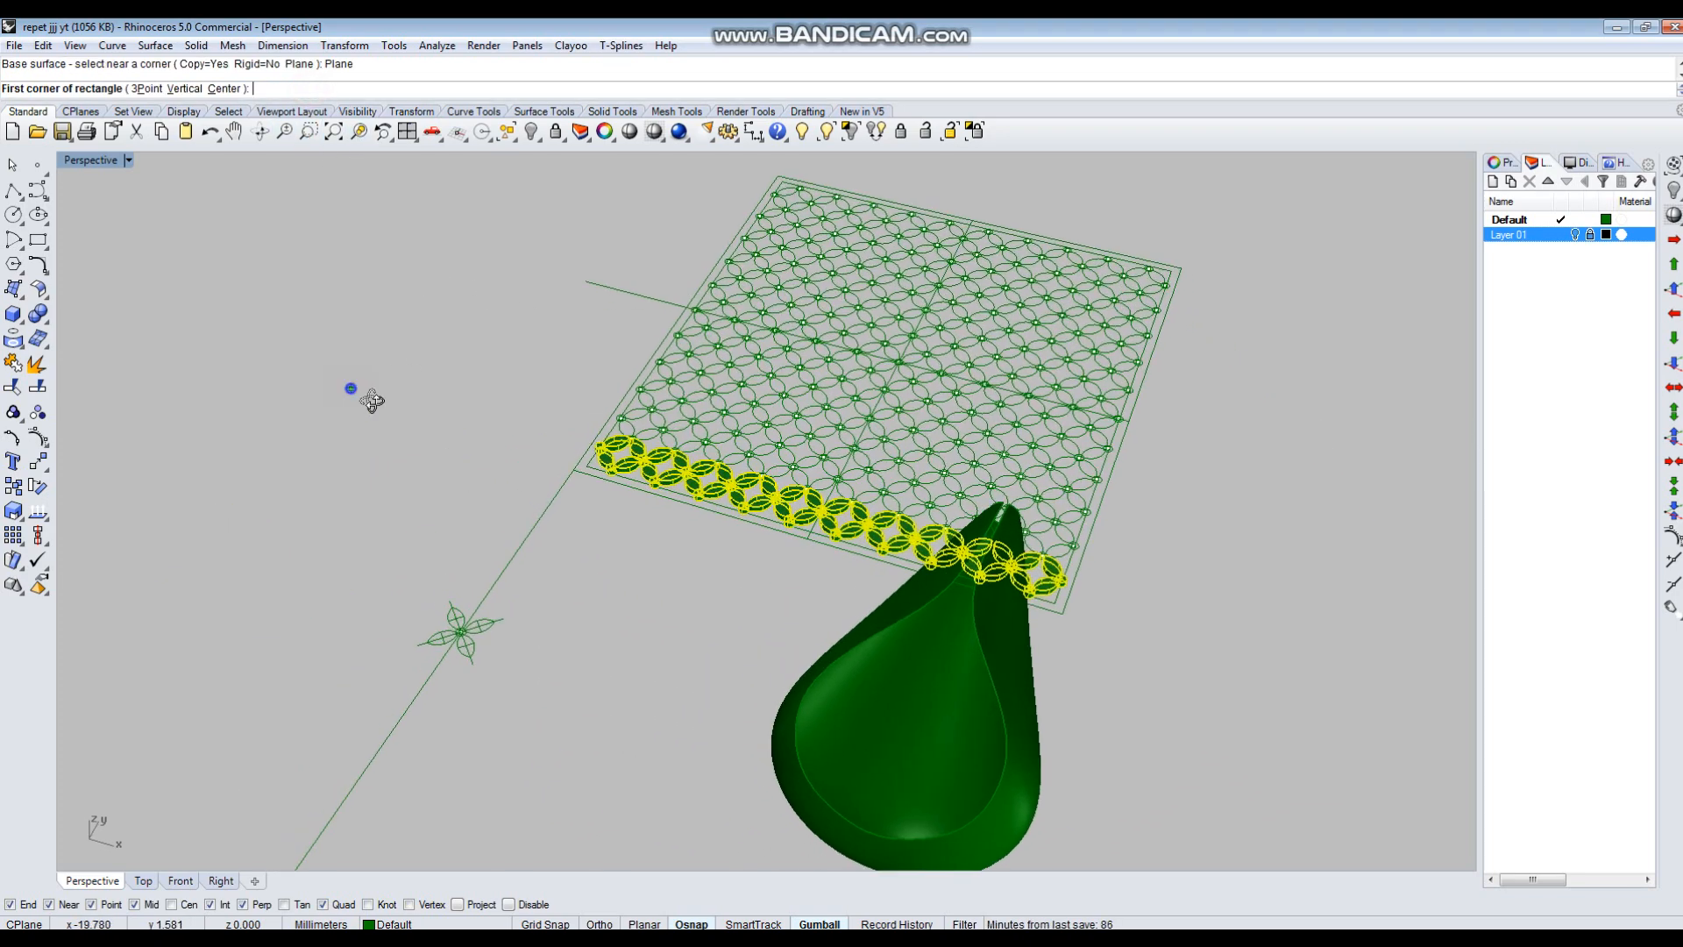
right_drag(360, 387, 594, 582)
scroll(666, 376, down, 3)
scroll(633, 322, up, 5)
click(633, 329)
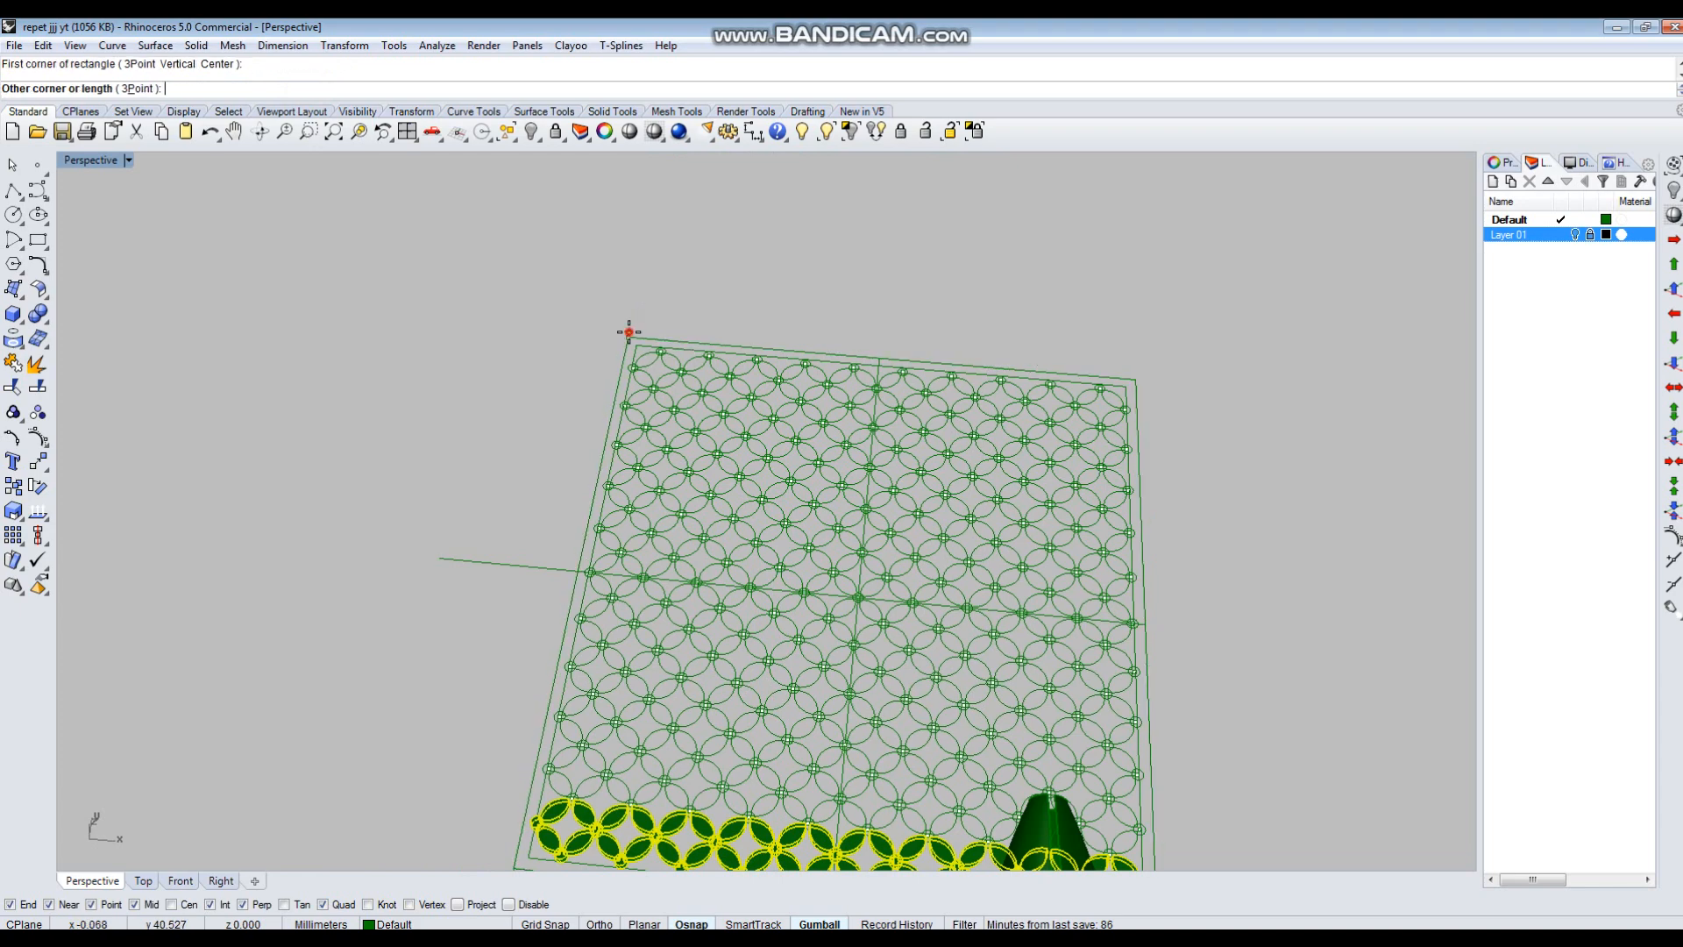
right_drag(1213, 785, 791, 462)
click(1110, 847)
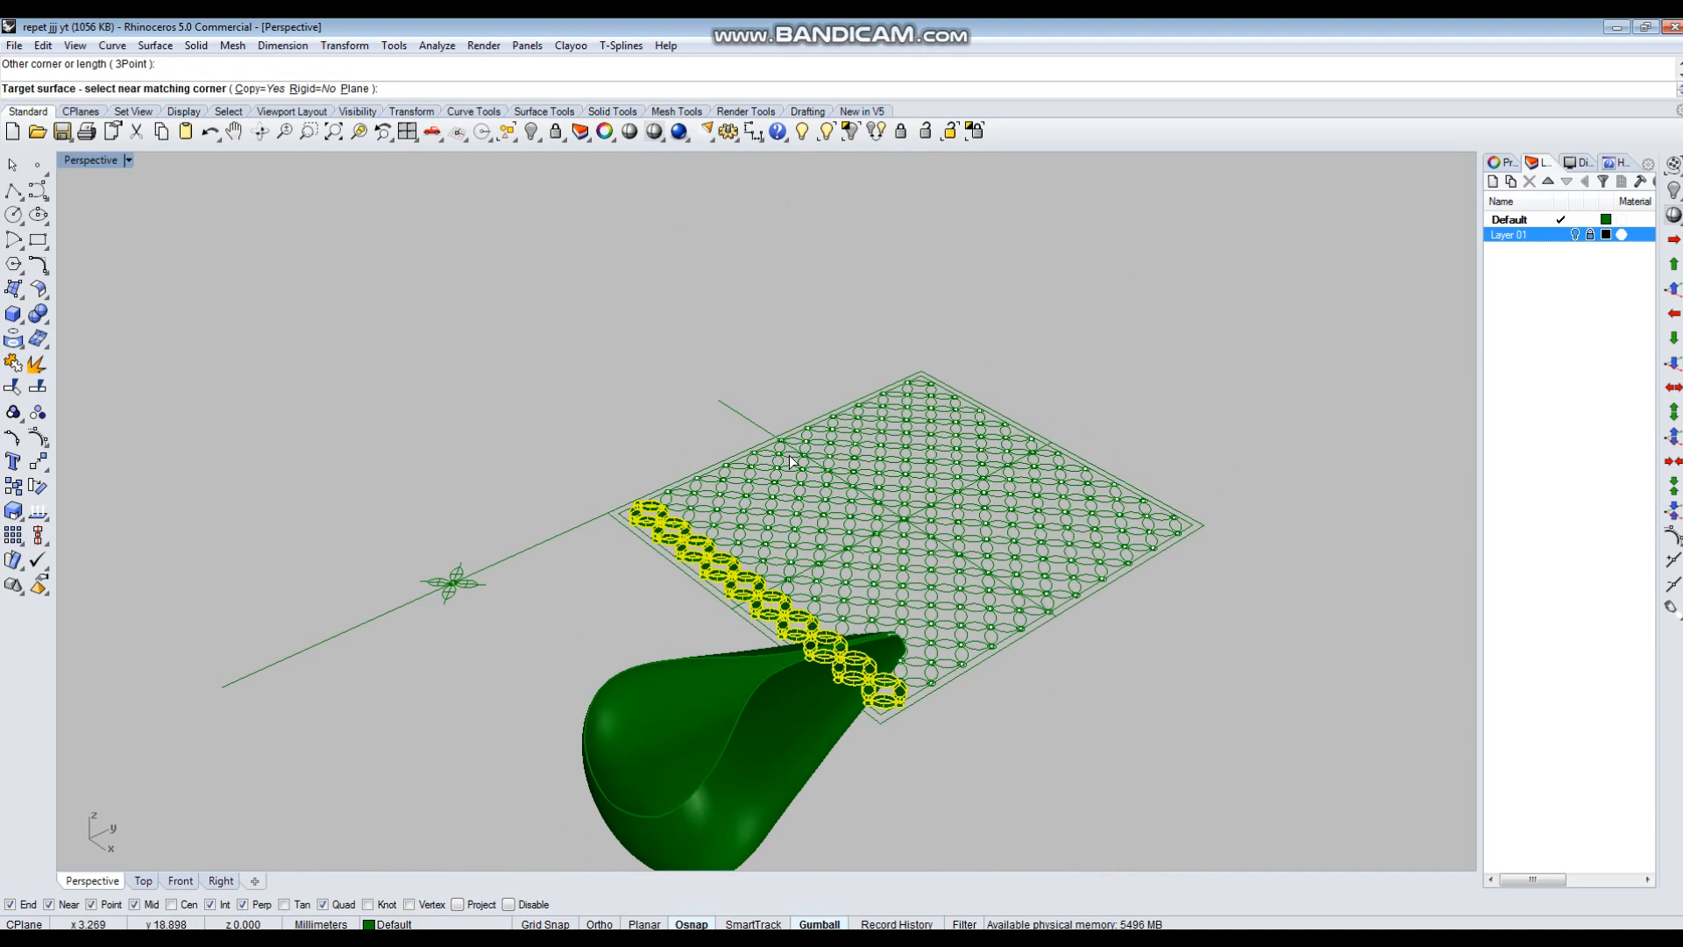
click(791, 744)
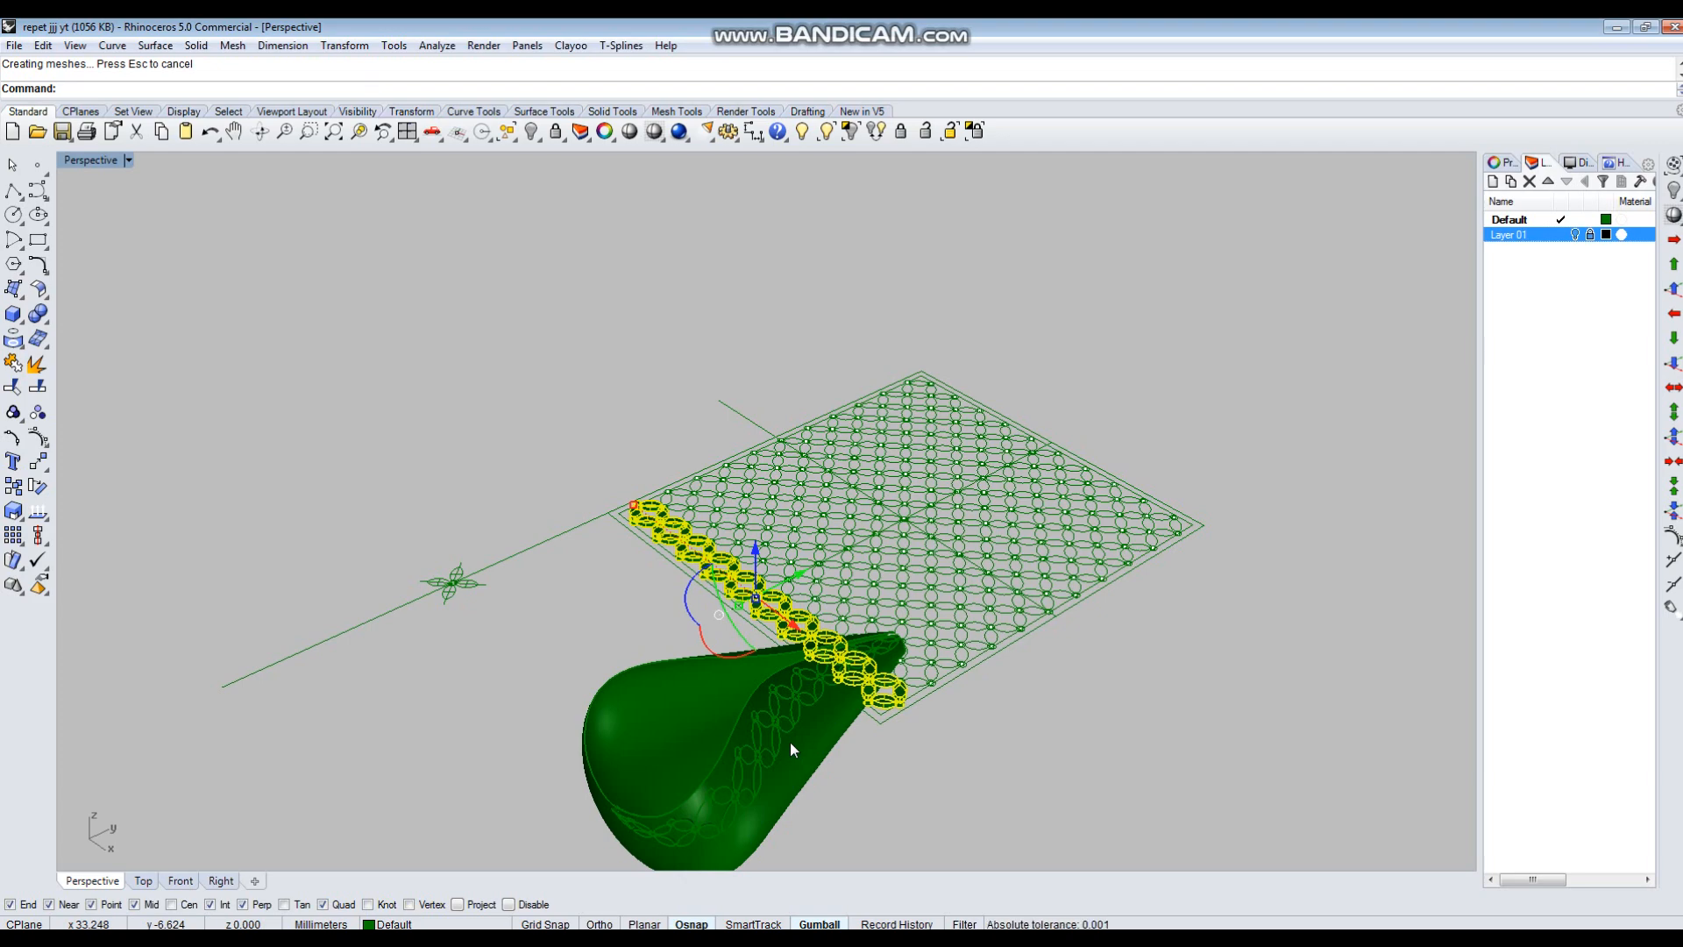
Examine how the flowed leaf row follows the teardrop surface, especially near its narrow end, and undo the flow.
scroll(824, 780, up, 4)
right_drag(807, 787, 1111, 645)
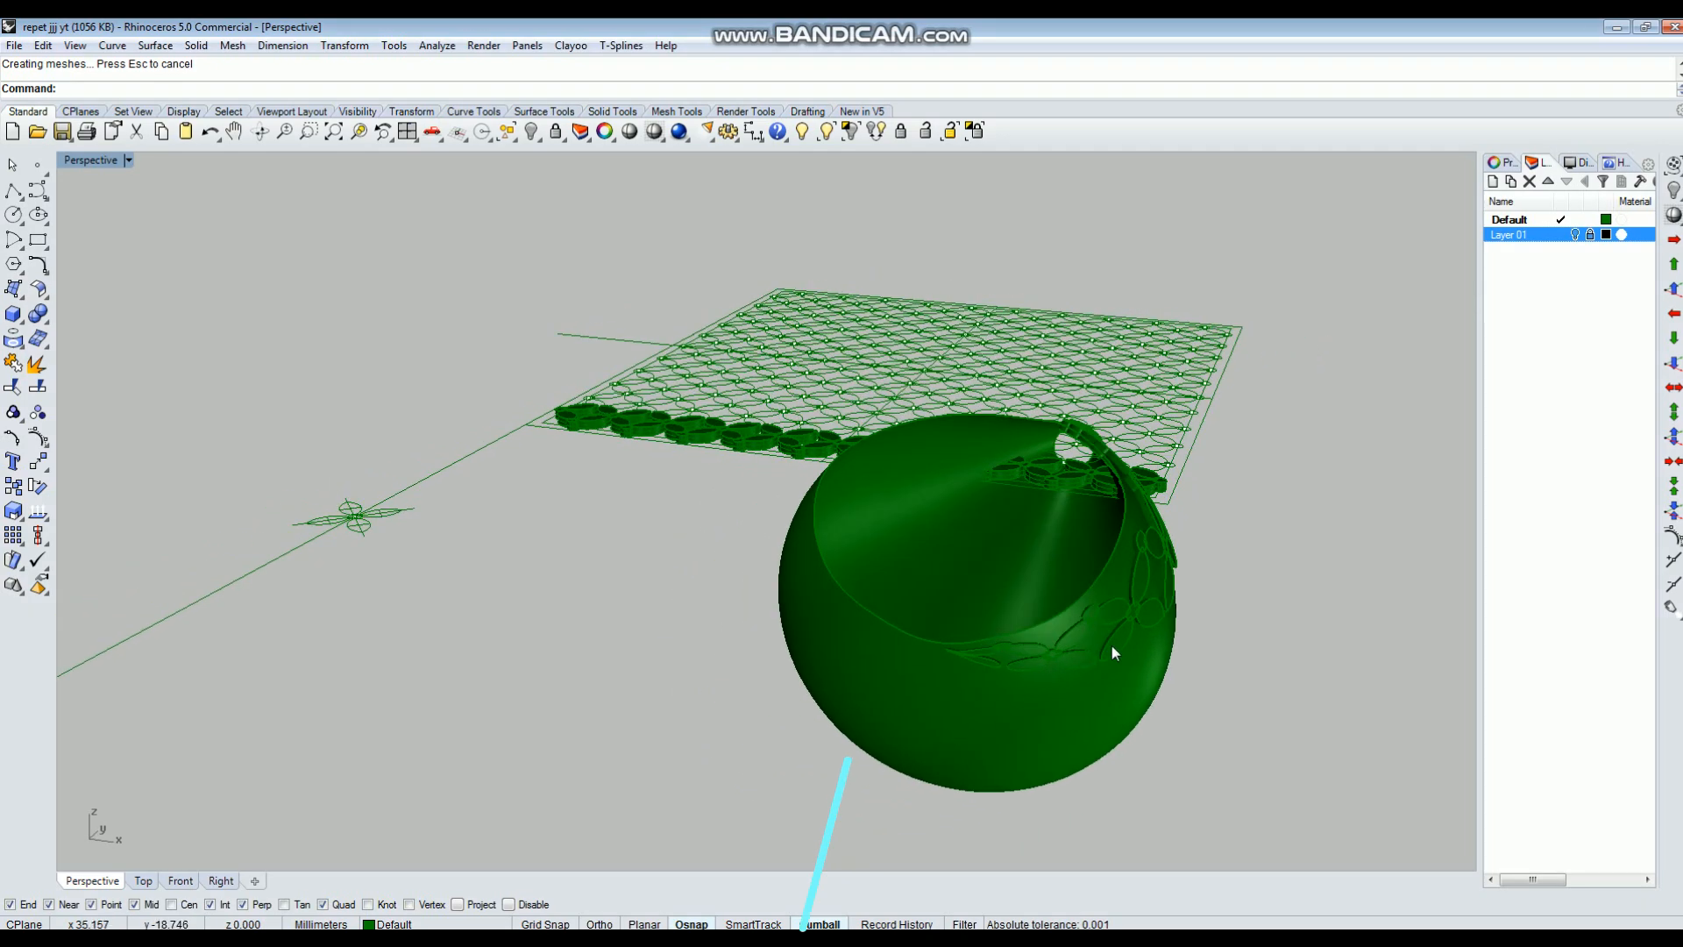
scroll(1111, 645, up, 6)
scroll(1004, 595, down, 4)
right_drag(939, 571, 630, 555)
scroll(678, 524, down, 3)
scroll(629, 555, up, 6)
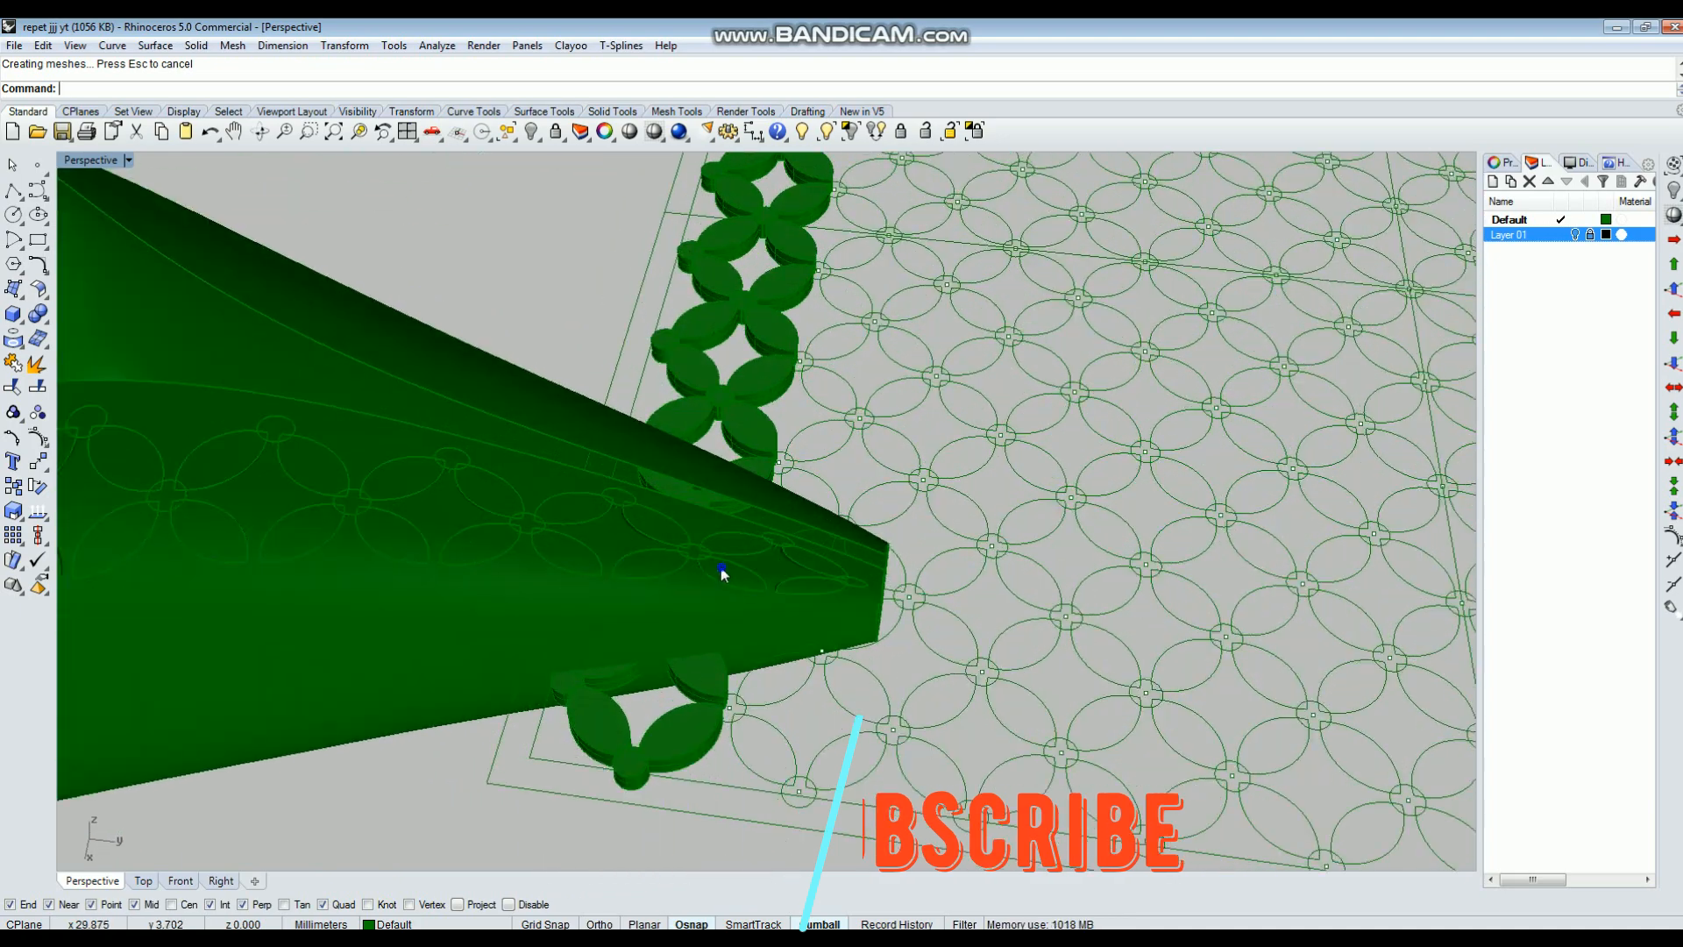
scroll(835, 562, up, 3)
scroll(524, 487, down, 3)
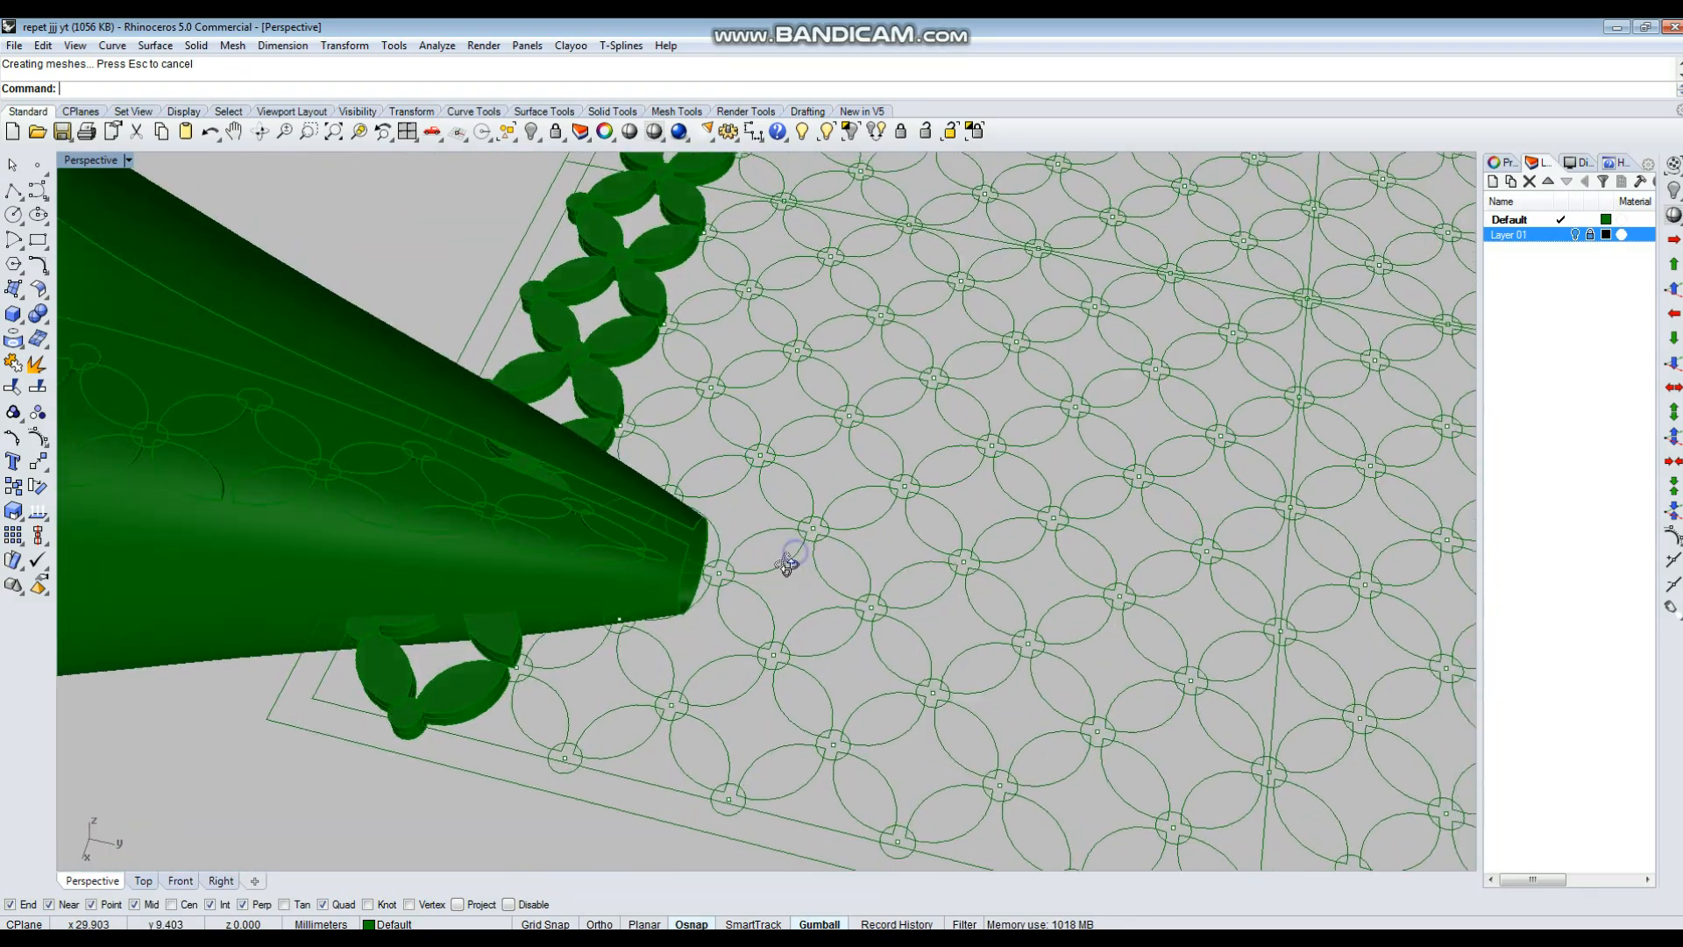
right_drag(789, 556, 710, 533)
scroll(740, 504, up, 5)
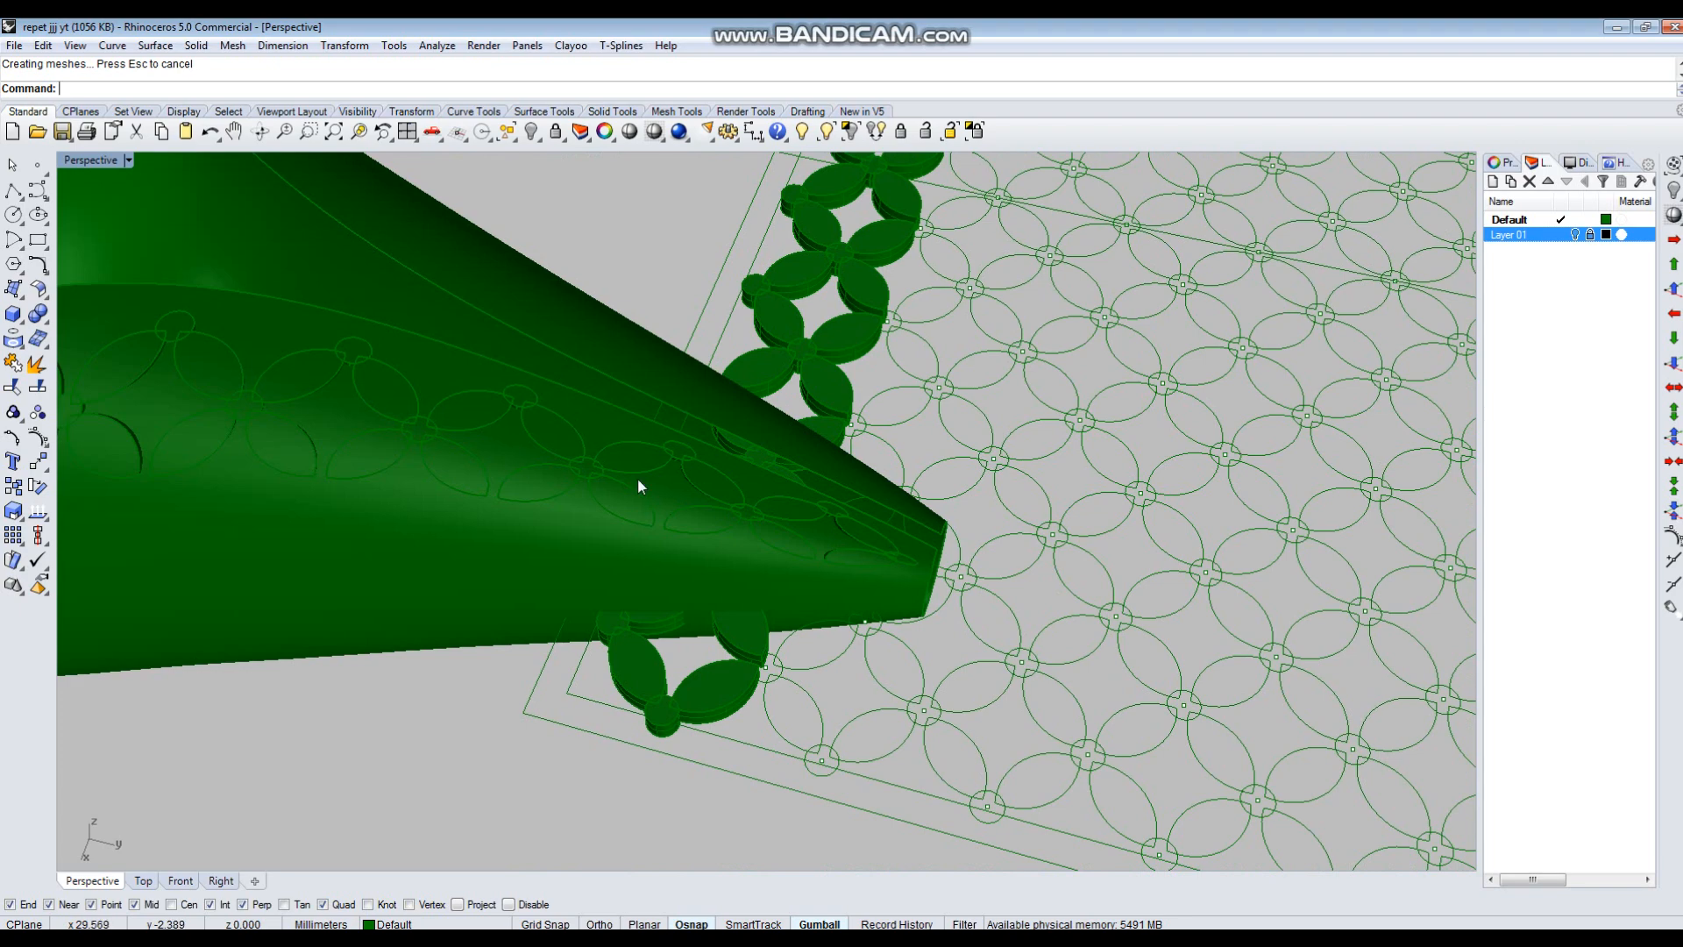
scroll(673, 529, down, 3)
right_drag(672, 530, 719, 421)
key(ctrl+z)
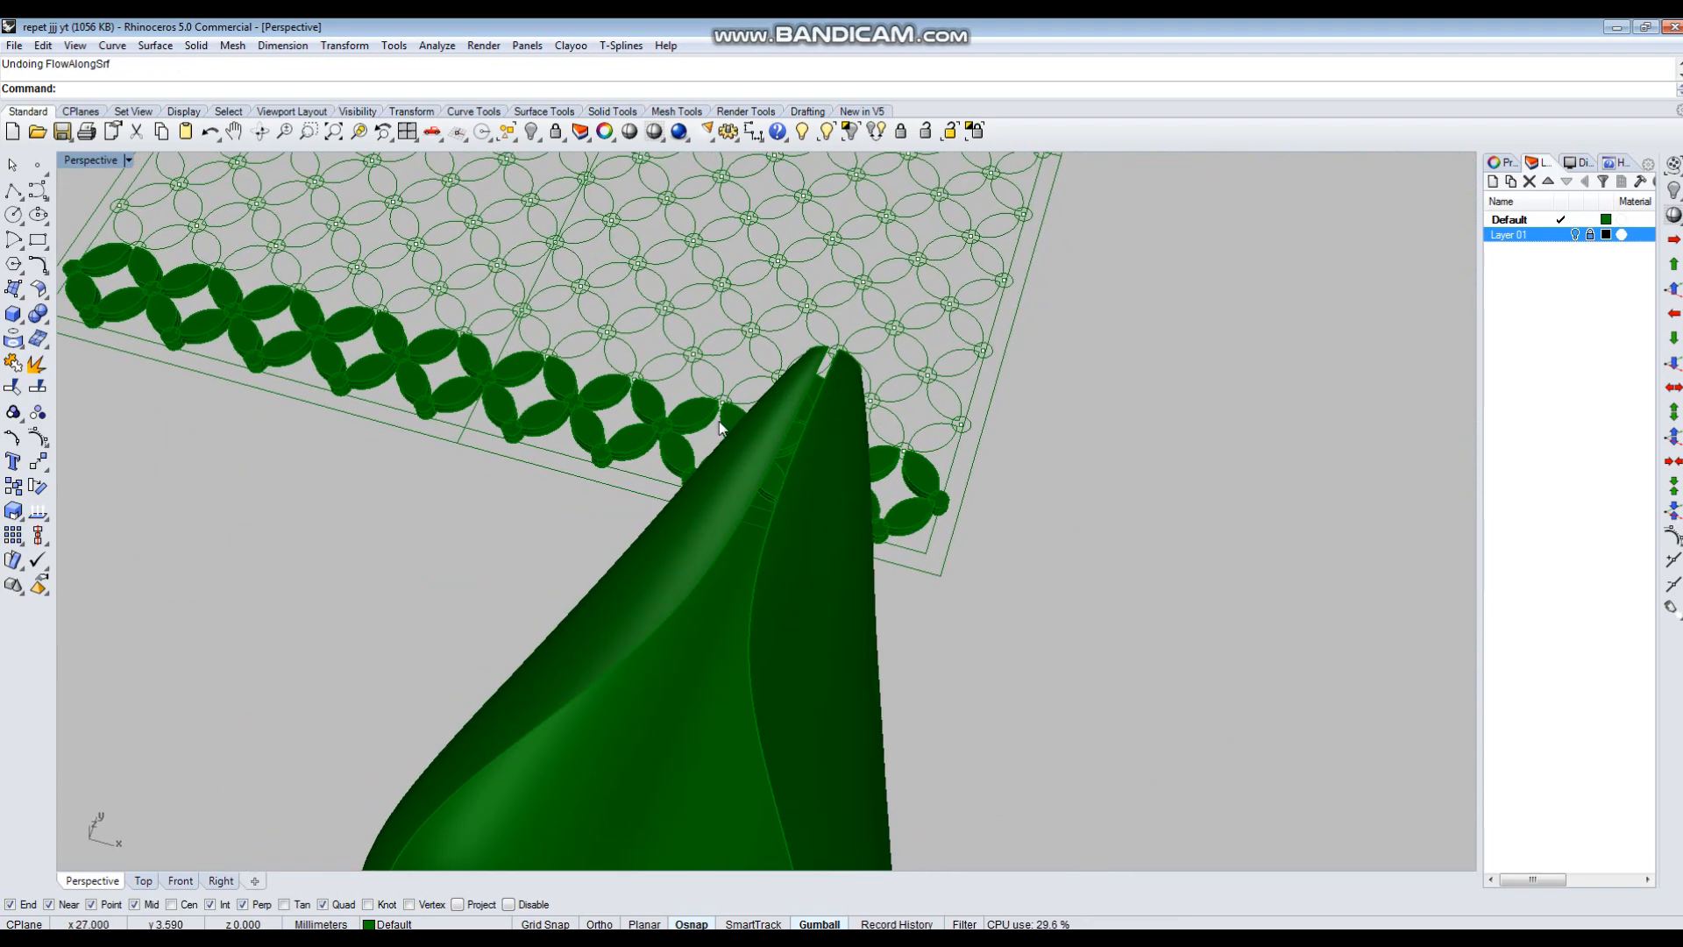
Flow a copy of the leaf row onto the teardrop surface with Rigid=Yes, using a base plane spanning the outer outline.
click(659, 409)
key(Return)
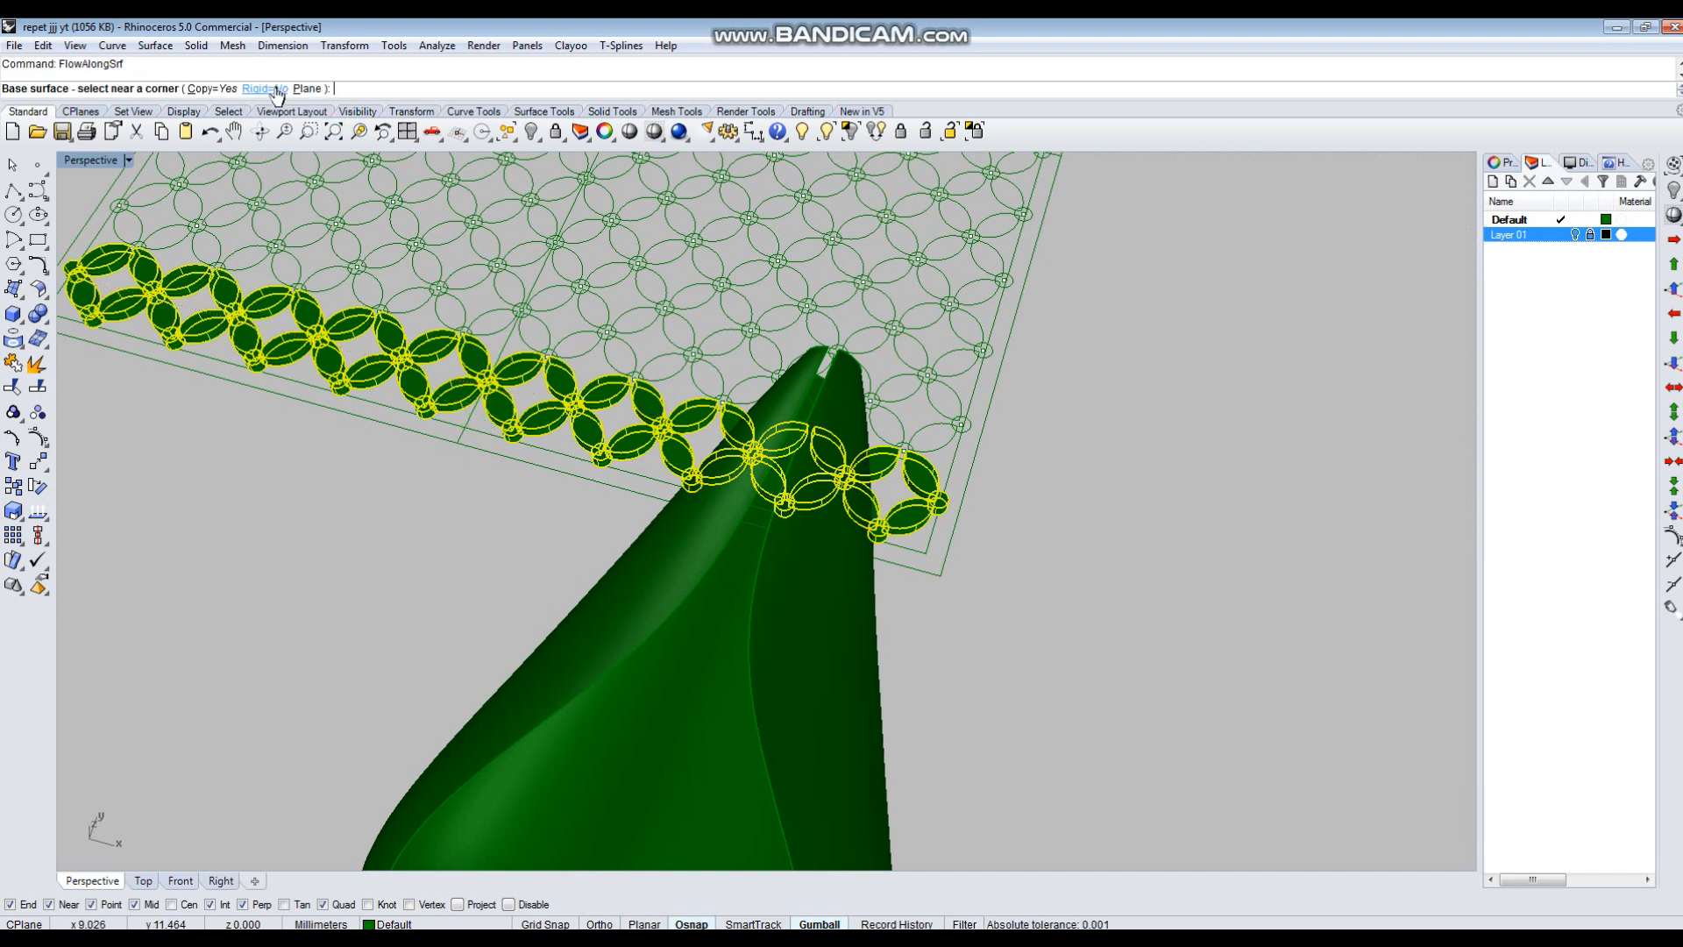
click(273, 88)
scroll(792, 455, down, 3)
click(311, 88)
right_drag(412, 491, 514, 439)
click(416, 252)
scroll(740, 552, up, 3)
click(736, 531)
click(706, 598)
Examine the shape and joints of the rigidly flowed leaves around the teardrop, and undo that flow.
right_drag(1027, 703, 794, 394)
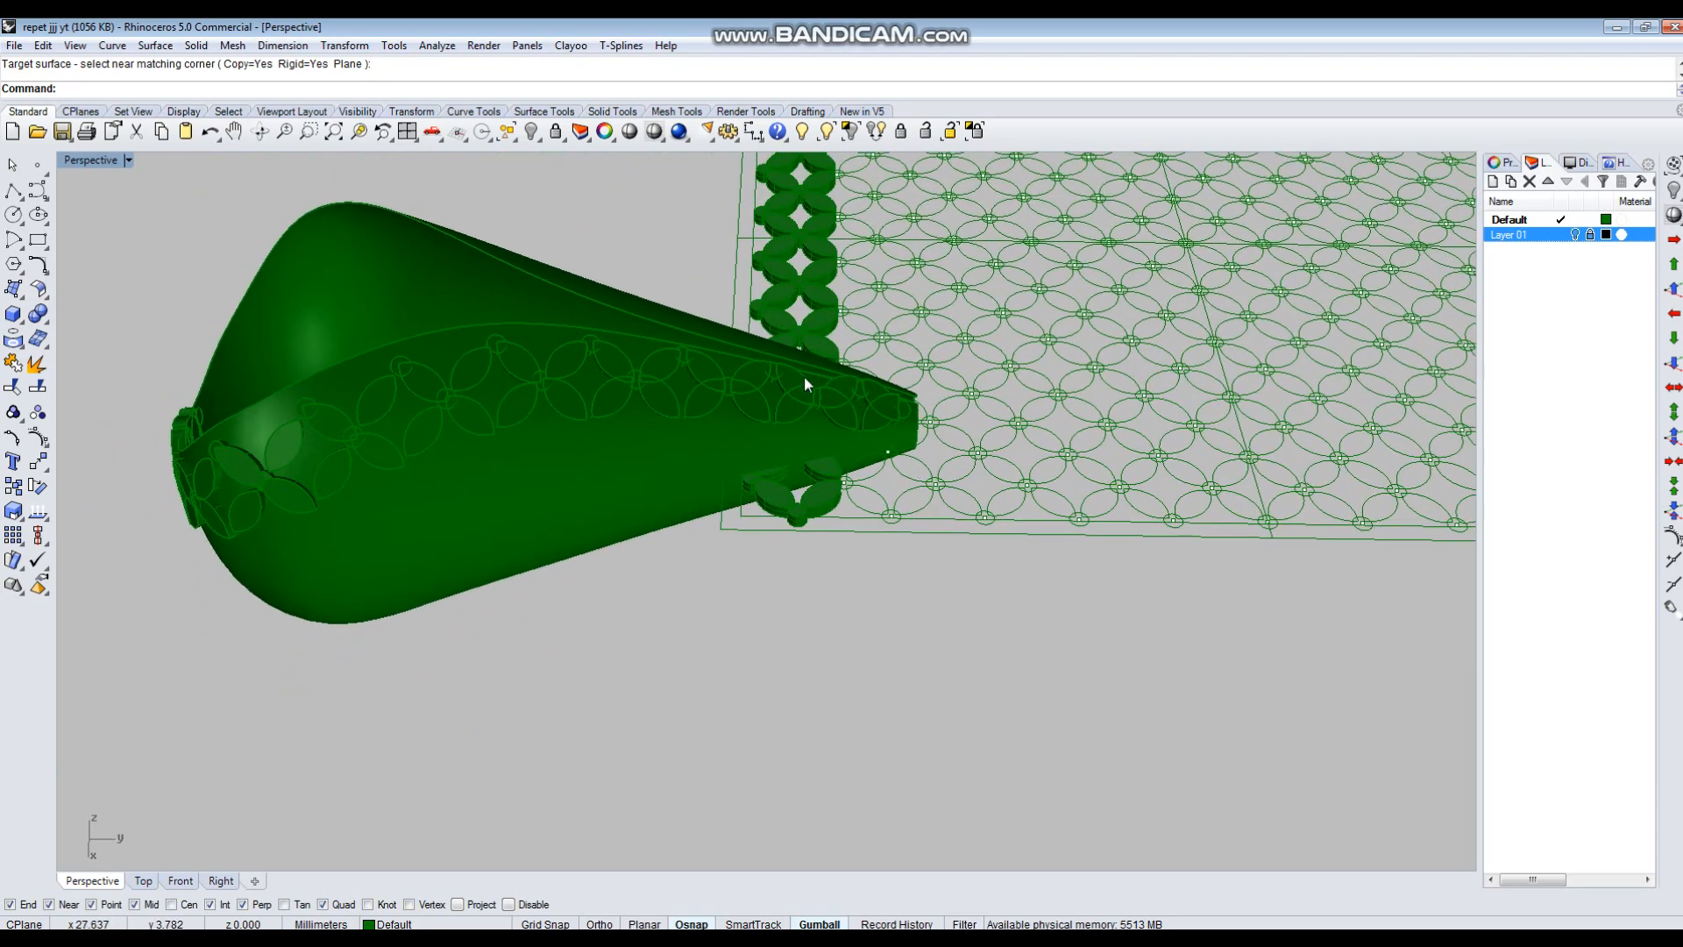
scroll(913, 520, up, 4)
right_drag(914, 514, 737, 417)
scroll(667, 368, up, 5)
scroll(580, 386, down, 4)
scroll(912, 507, up, 1)
scroll(913, 507, down, 5)
right_drag(998, 543, 893, 538)
scroll(996, 545, up, 4)
scroll(893, 538, up, 5)
scroll(695, 525, down, 5)
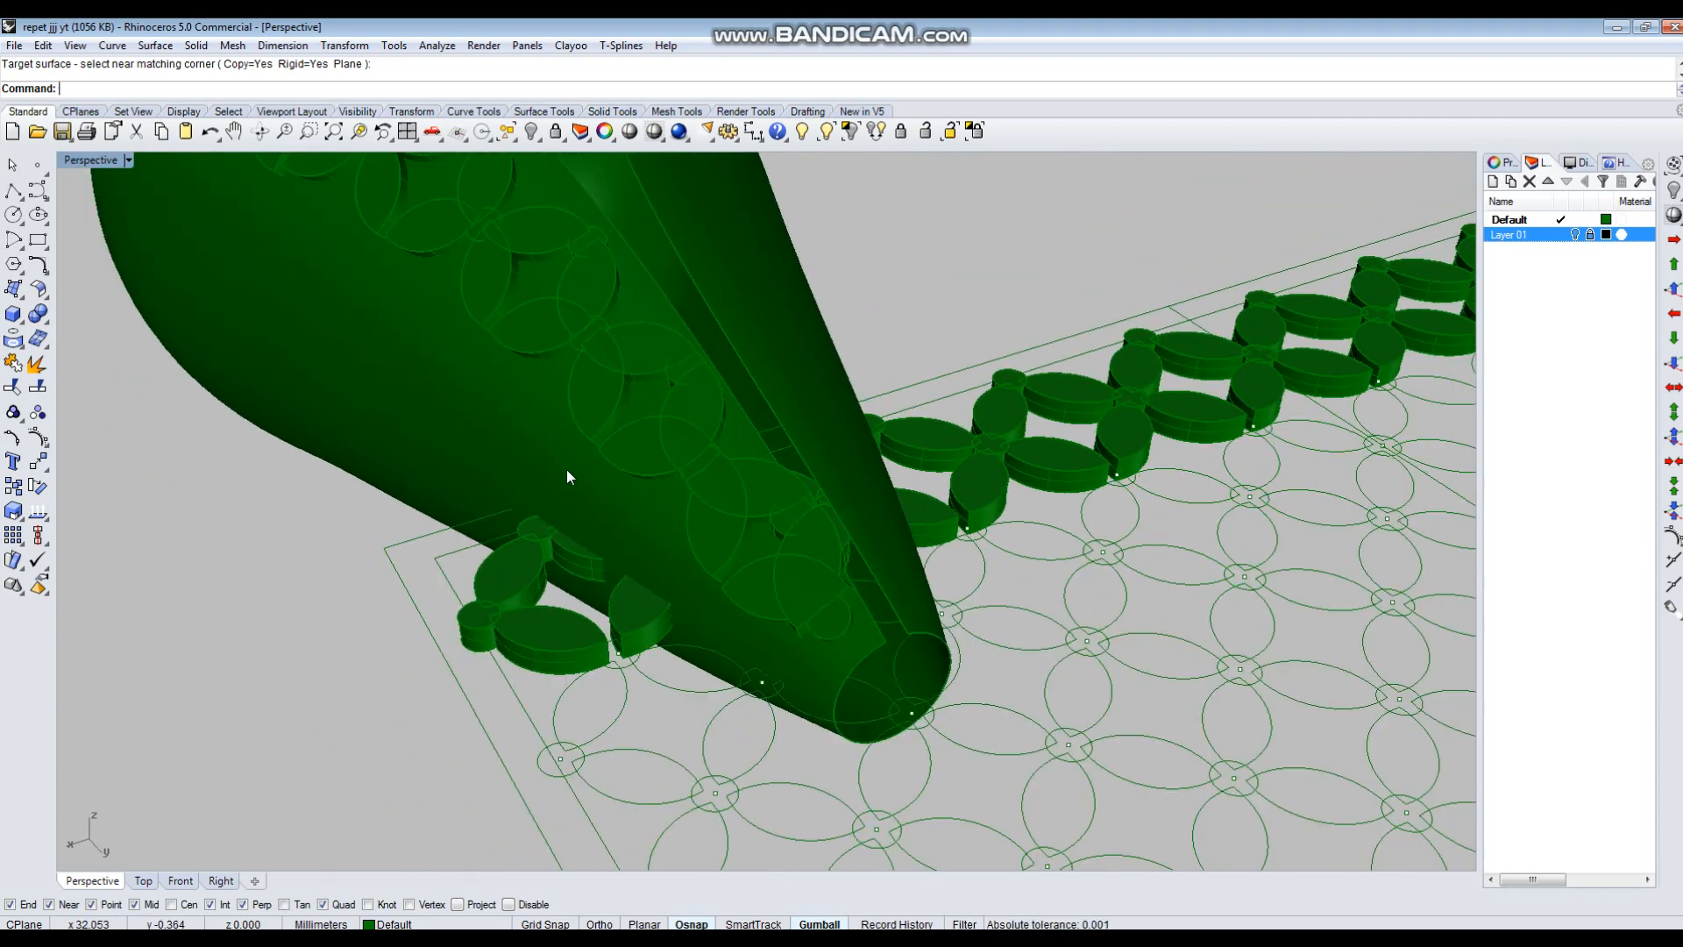
right_drag(566, 470, 801, 477)
scroll(879, 438, down, 6)
key(ctrl+z)
Flow a copy of the grouped leaf row onto the teardrop surface with Rigid=No, spanning the base plane across the outer outline's opposite corners.
right_drag(939, 424, 870, 590)
scroll(872, 591, down, 3)
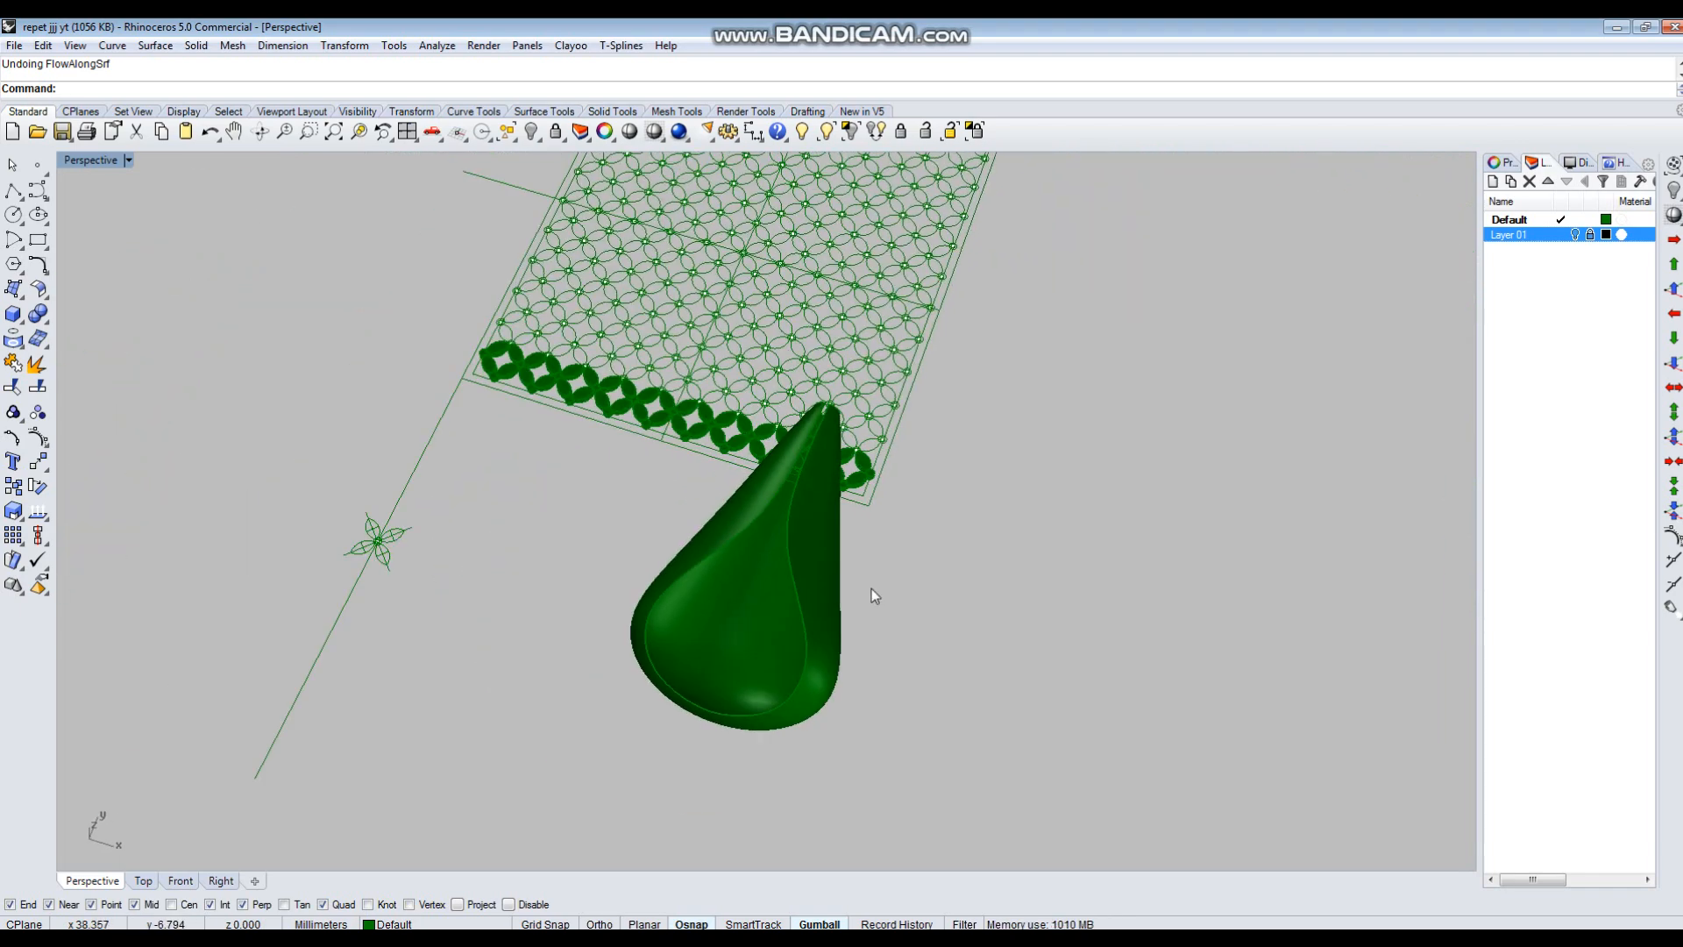
click(718, 450)
scroll(718, 451, up, 5)
right_click(396, 298)
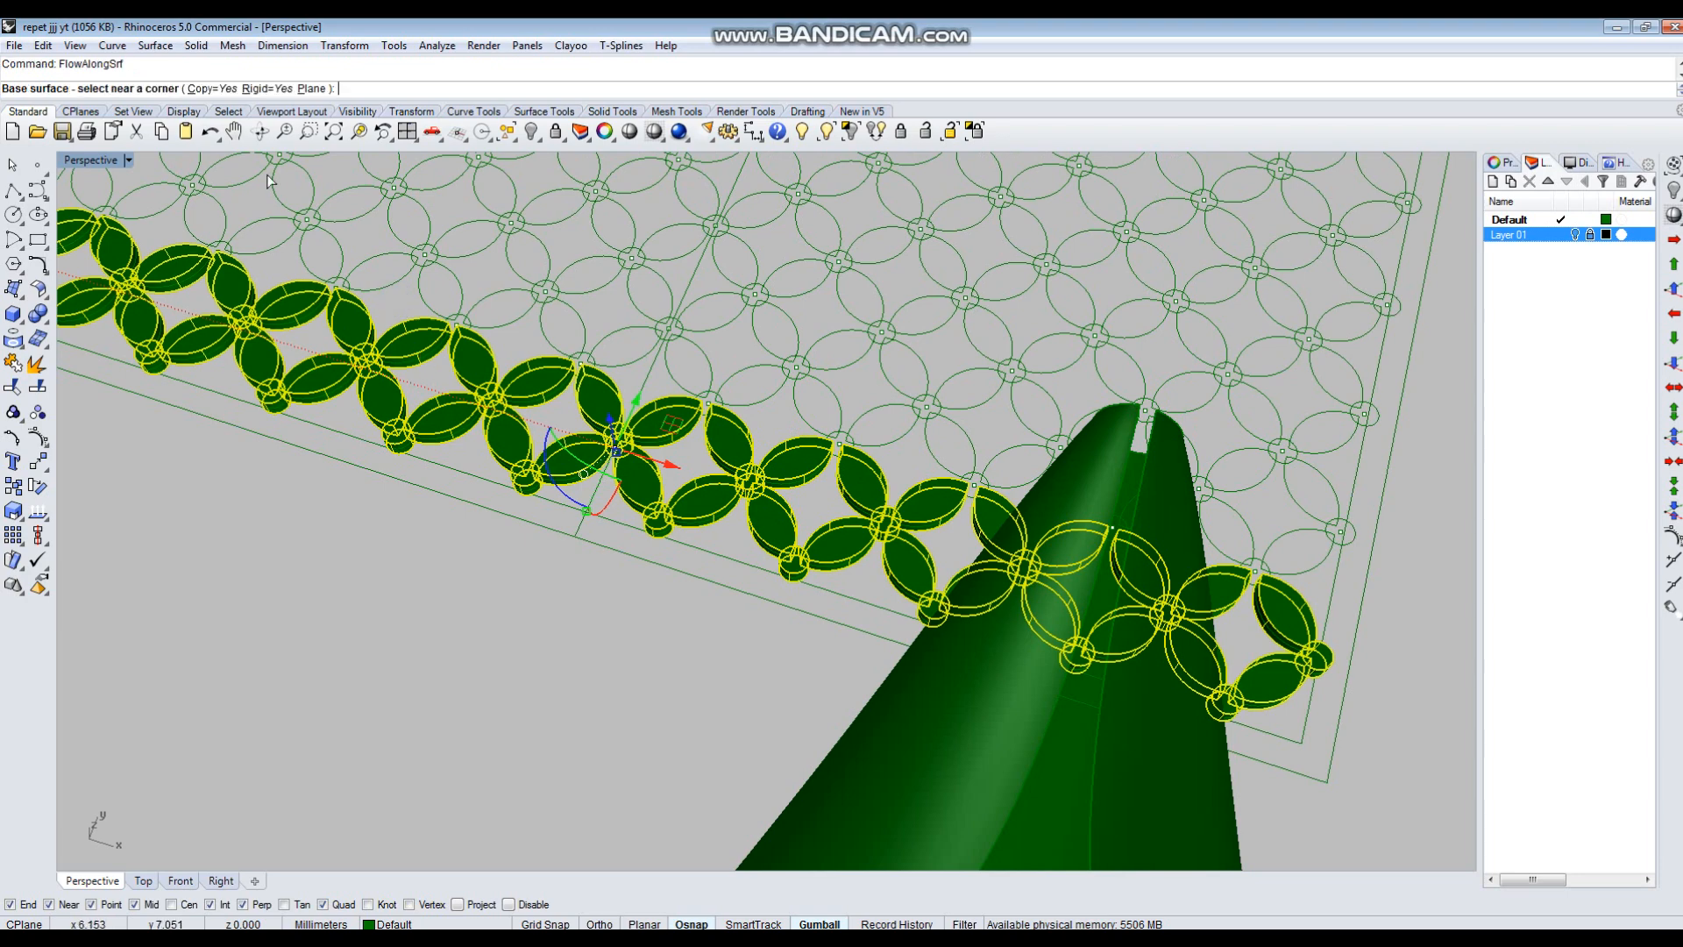
click(268, 89)
right_drag(698, 589, 580, 562)
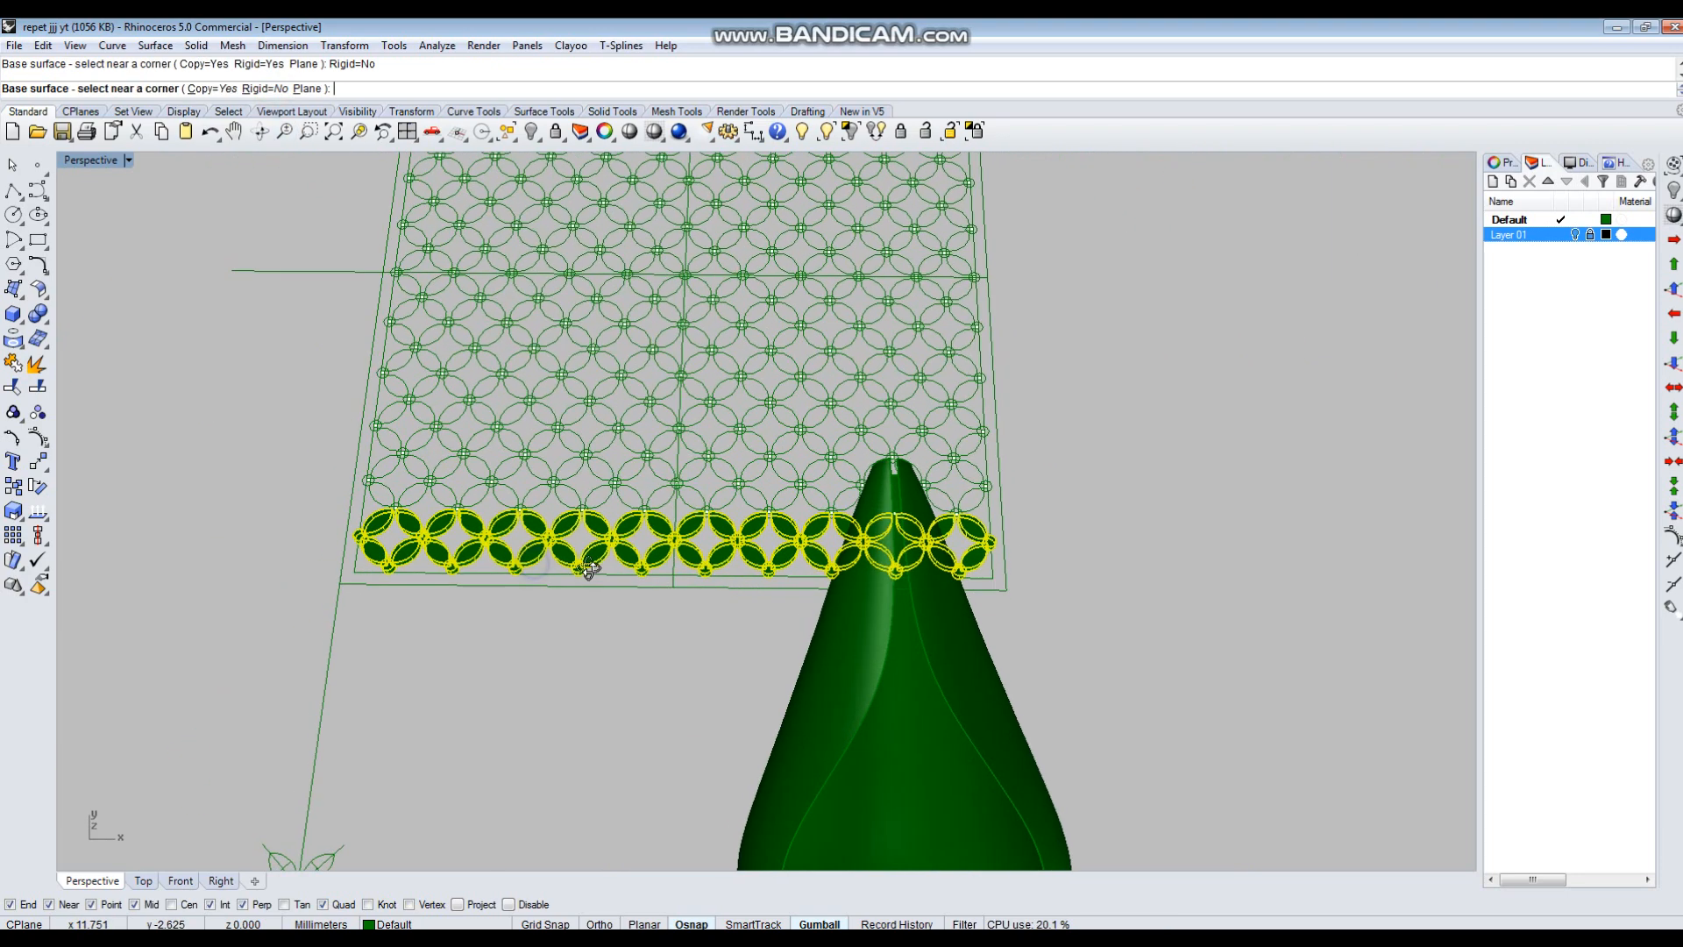
click(306, 88)
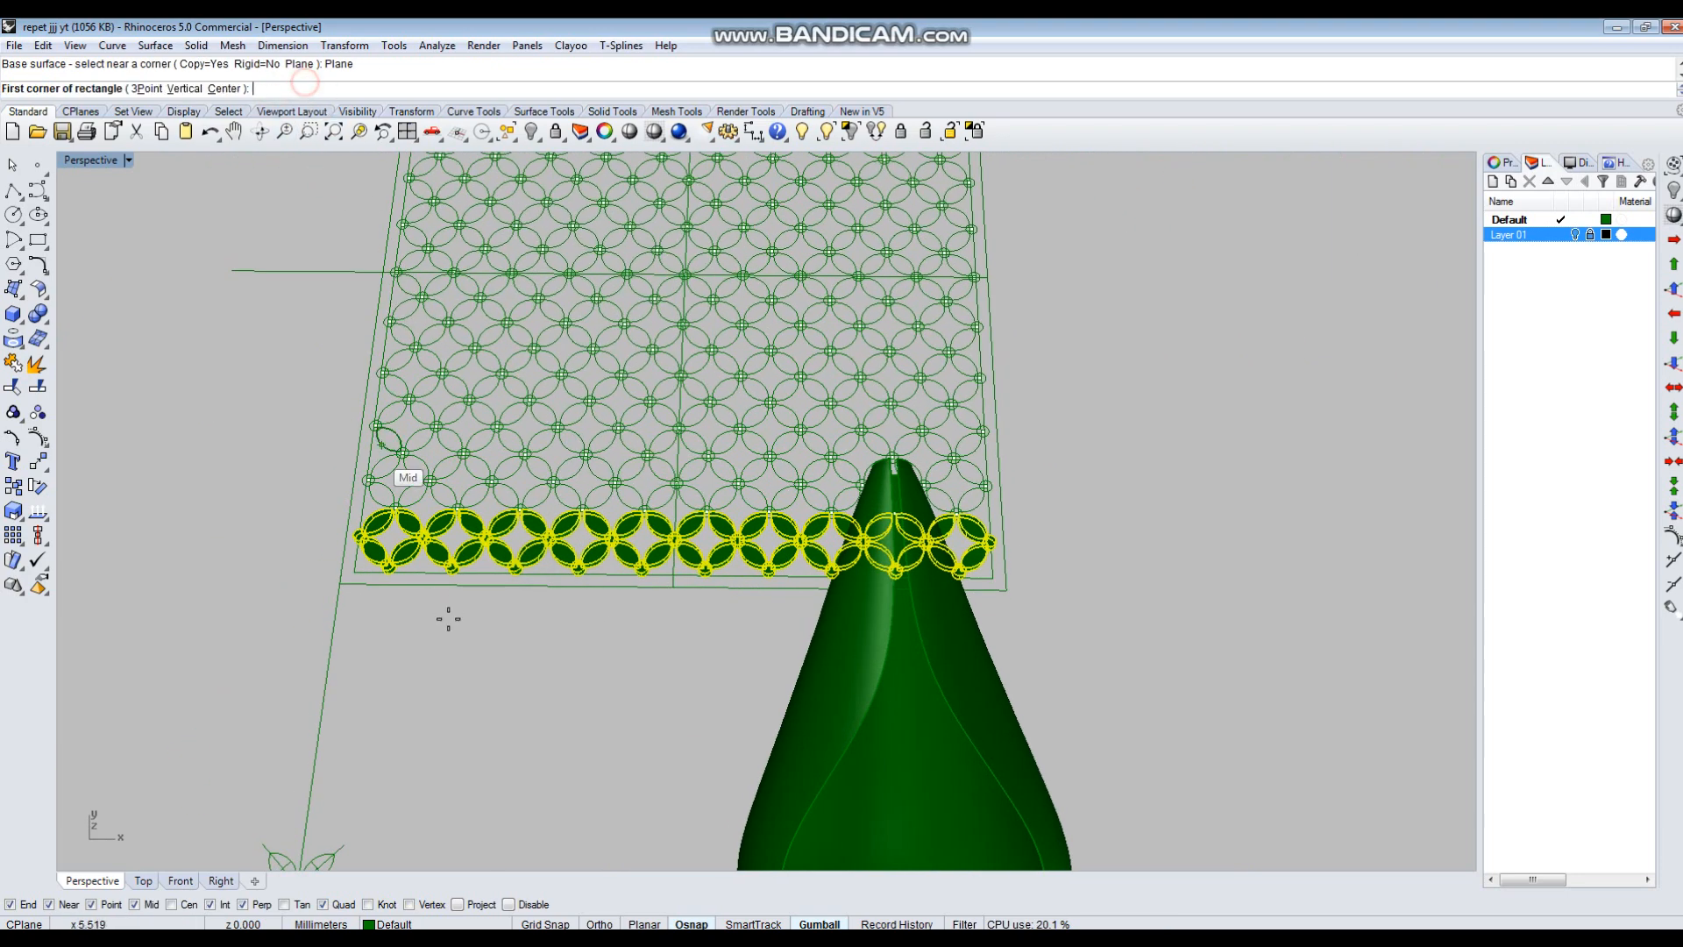
scroll(404, 429, down, 3)
scroll(421, 259, up, 2)
click(430, 252)
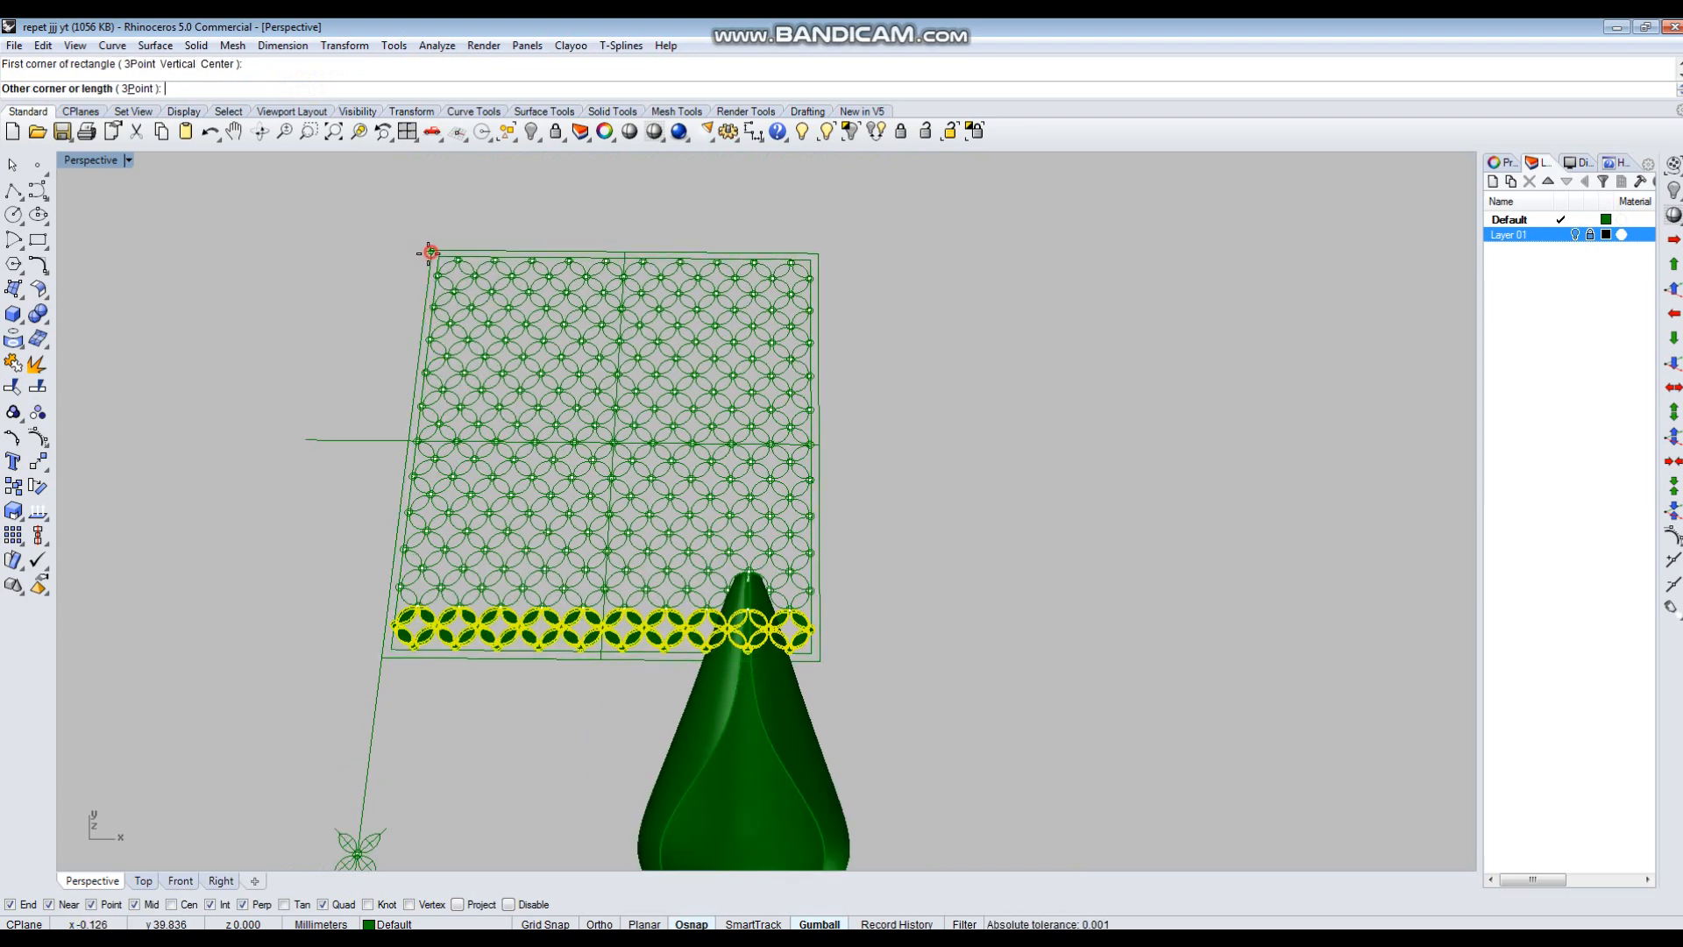
click(820, 660)
right_drag(824, 667, 622, 679)
click(611, 675)
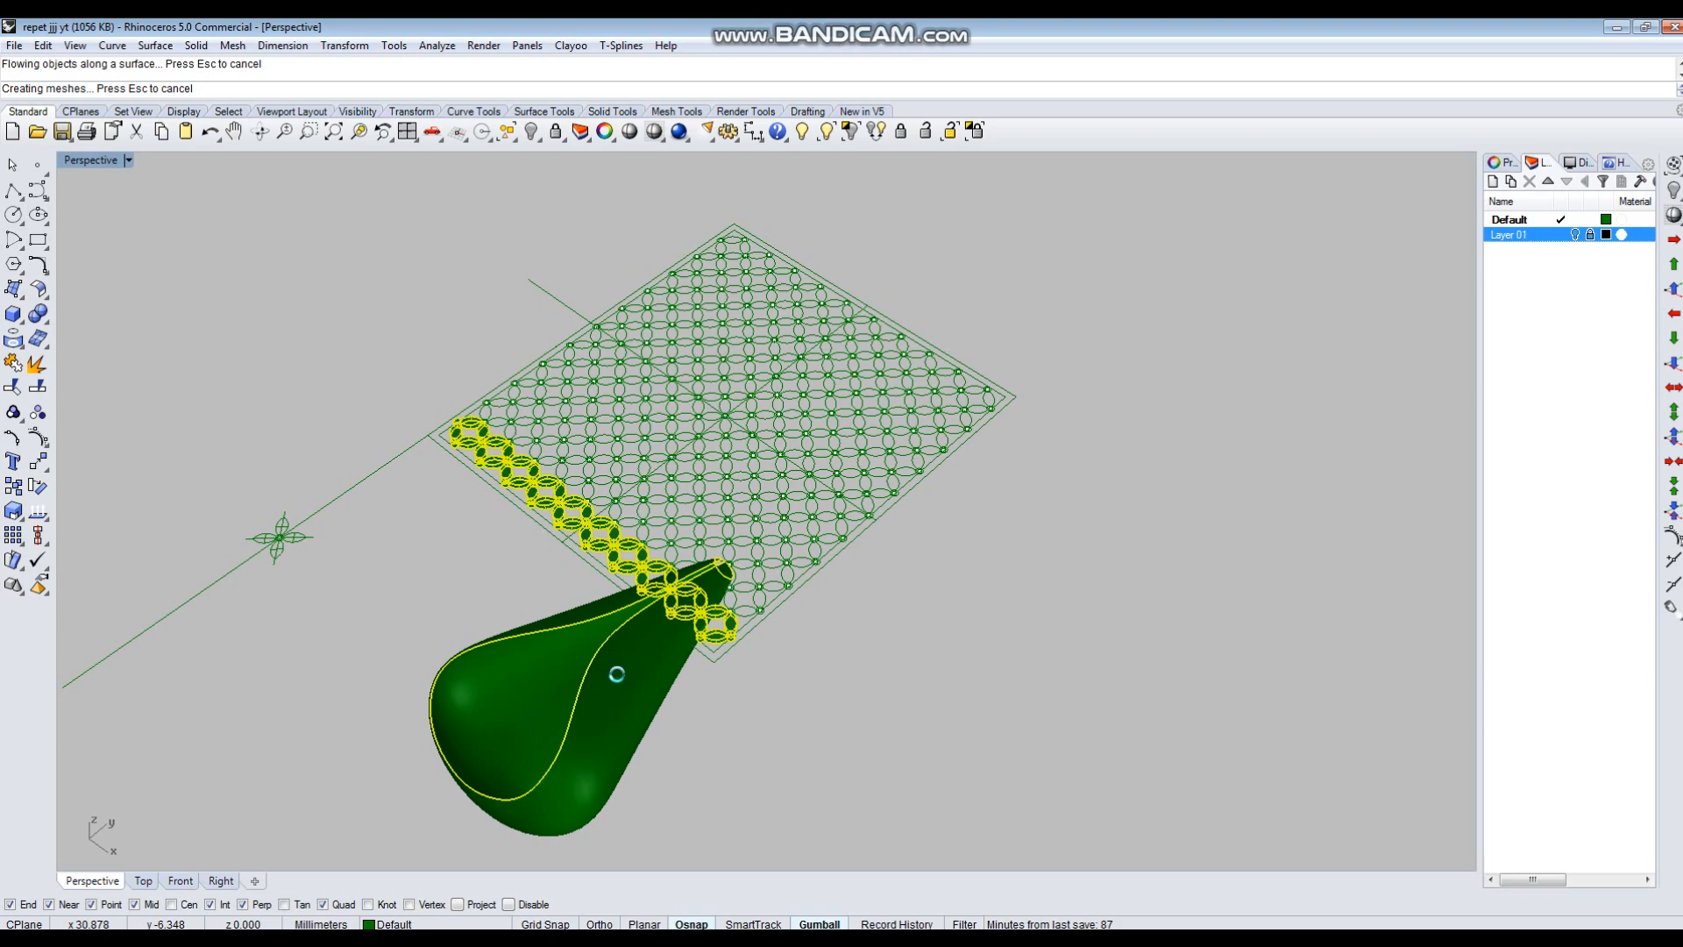
Move the flowed leaf row 30 mm off the teardrop surface to the pendant's original position beside the vertical axis line.
right_drag(796, 759, 866, 648)
click(522, 579)
scroll(558, 581, down, 5)
scroll(866, 640, down, 4)
scroll(901, 625, down, 3)
key(Return)
click(969, 643)
text(30)
key(Return)
key(Escape)
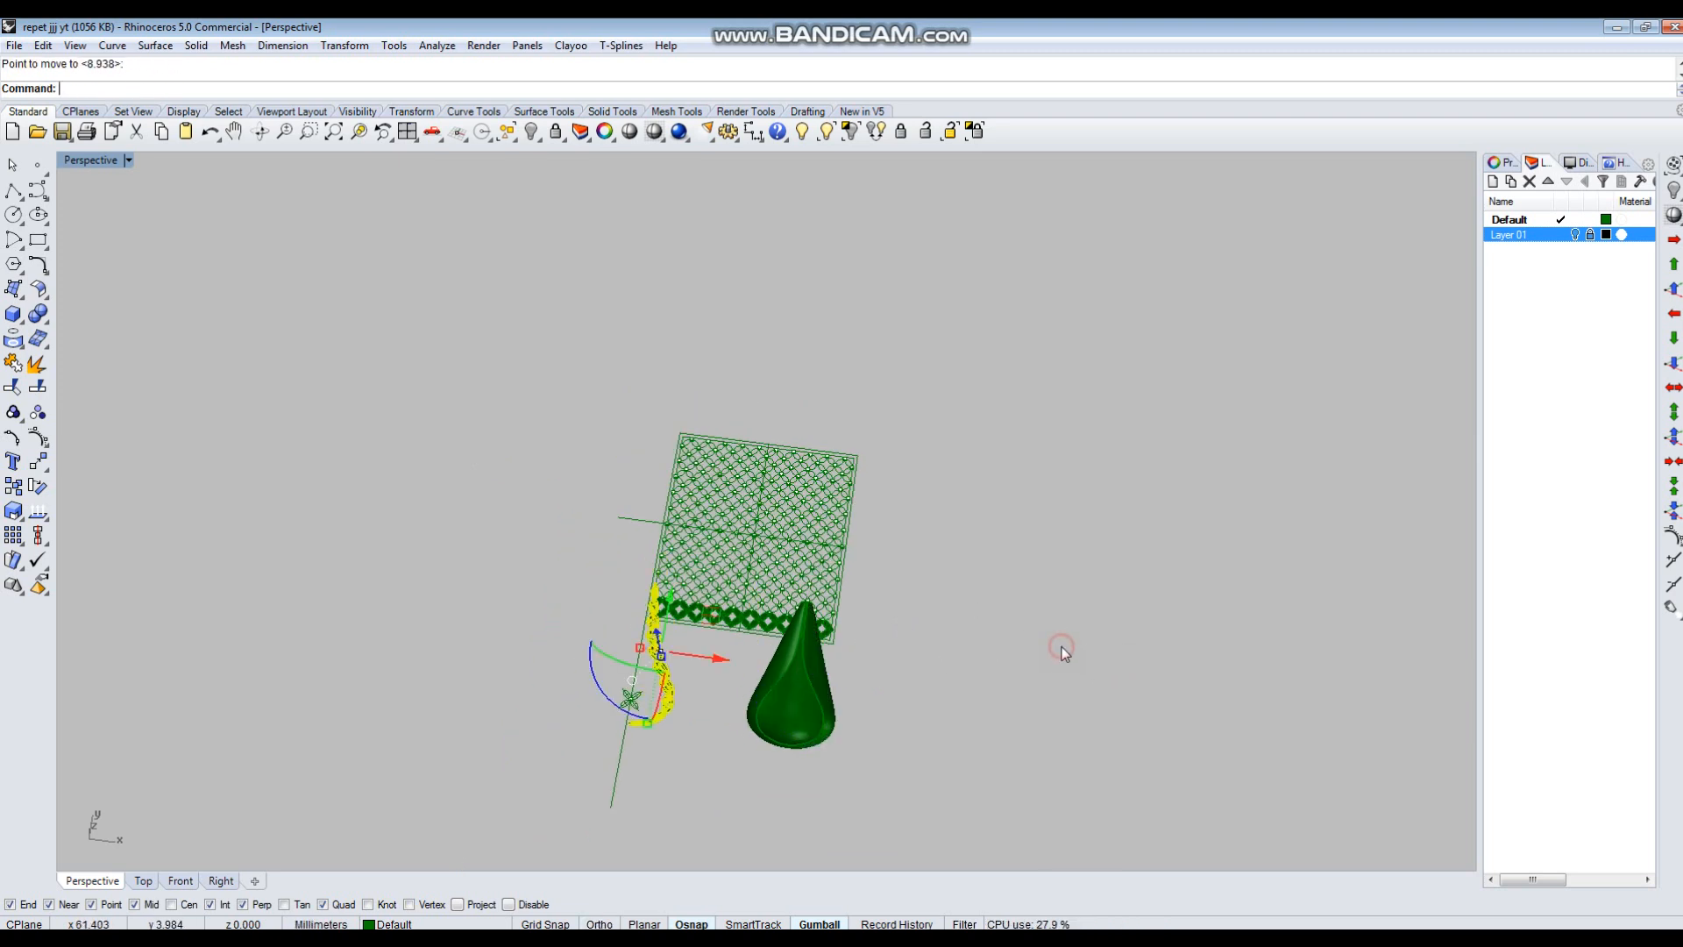
key(Escape)
Hide the flat lattice and the teardrop surface, and delete the four-leaf motif curves on the axis line.
drag(713, 743, 715, 744)
key(ctrl+h)
scroll(653, 695, up, 3)
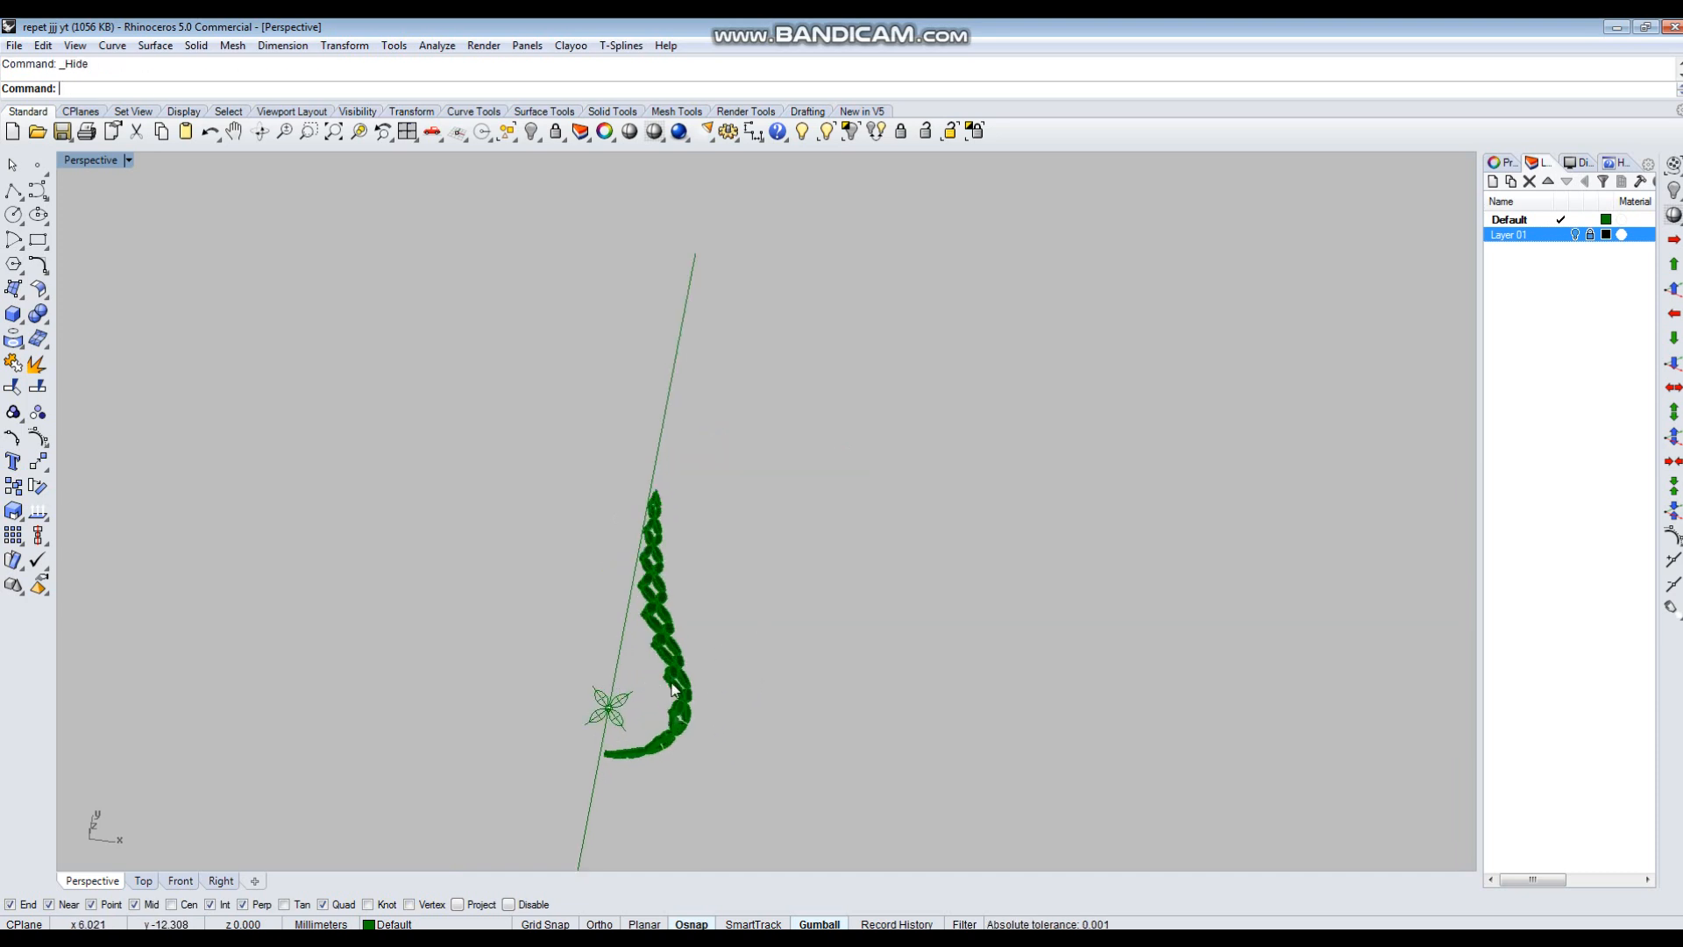
drag(615, 717, 615, 717)
scroll(614, 720, up, 3)
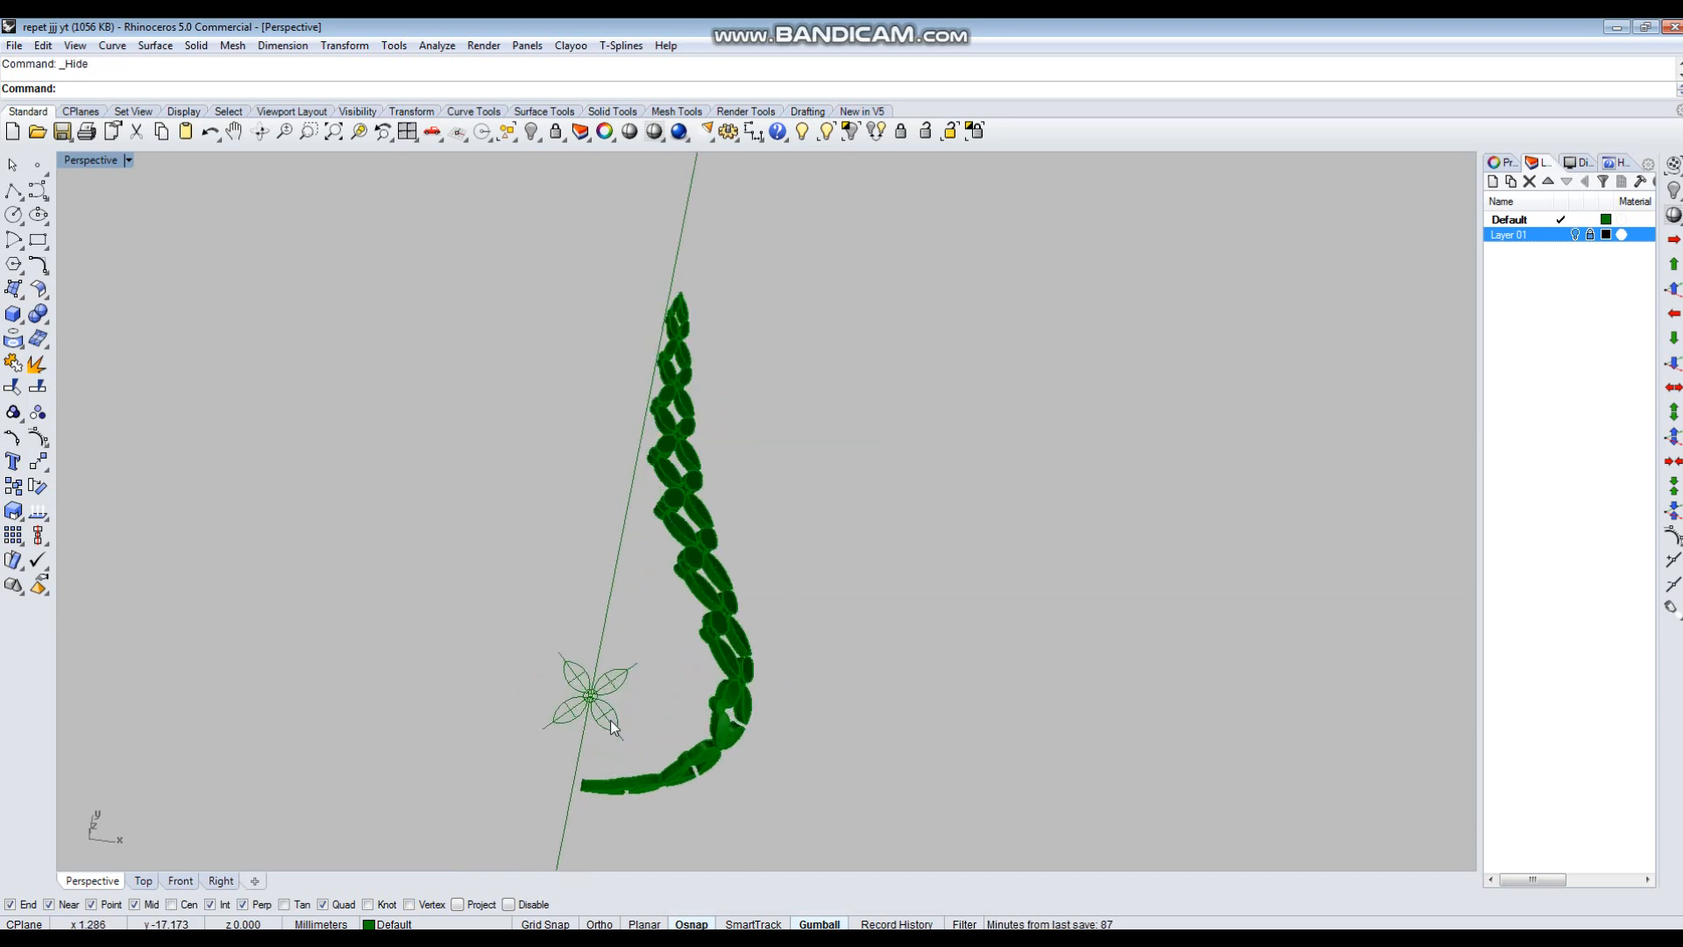
key(Delete)
scroll(853, 701, down, 2)
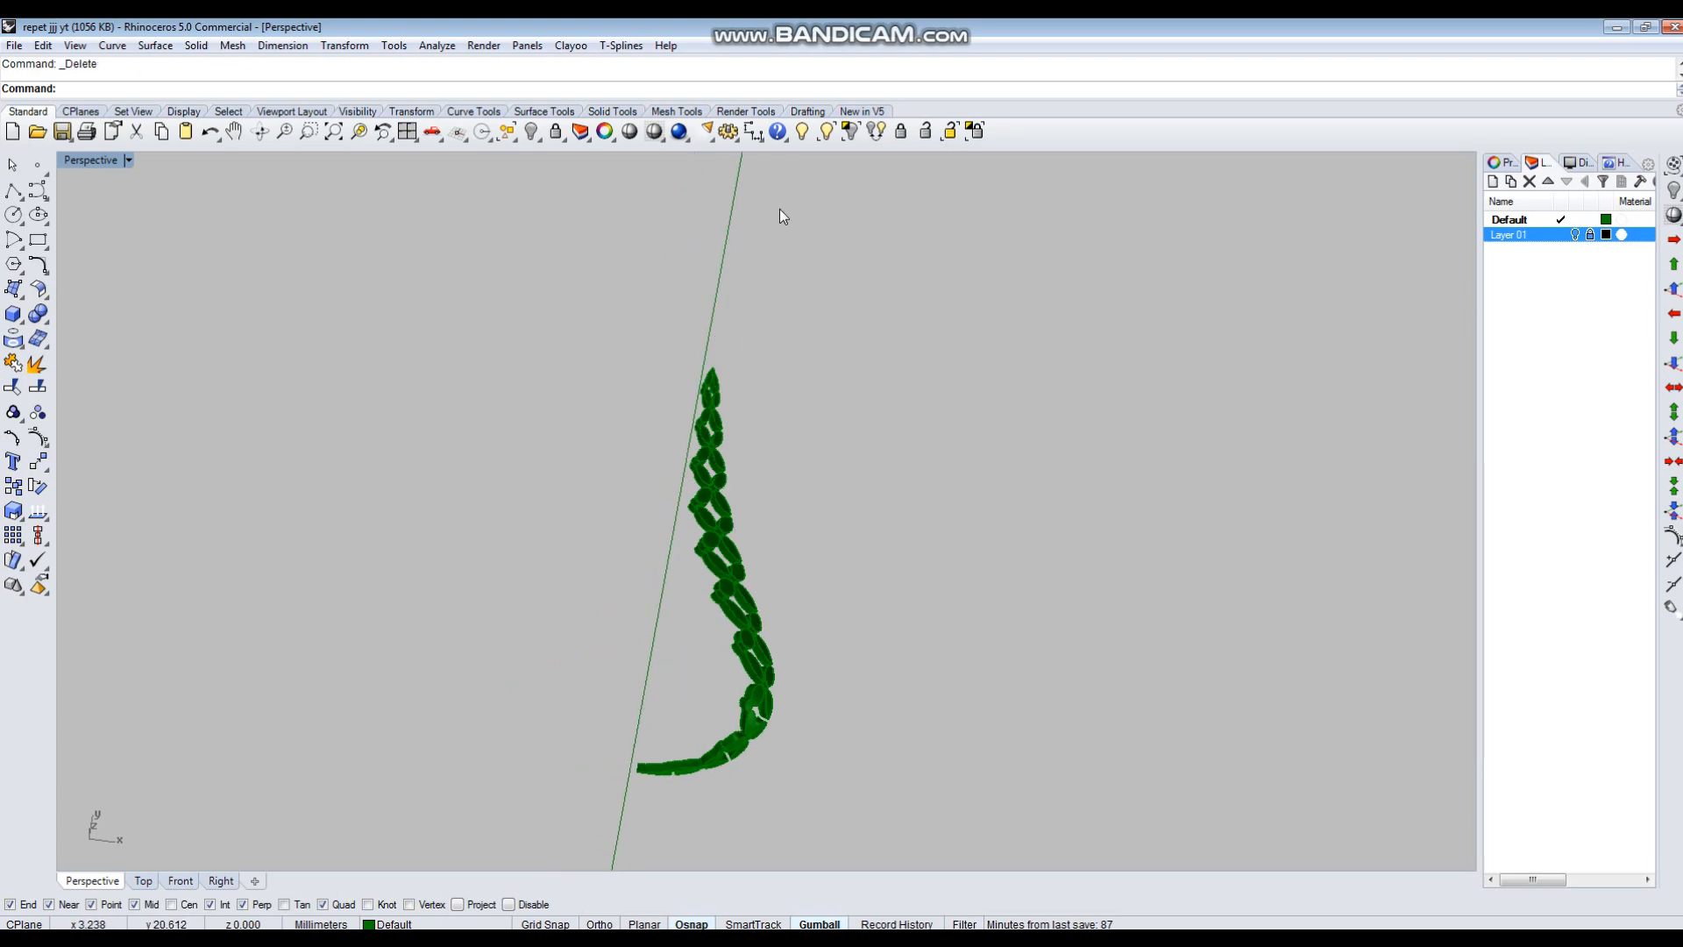
Show the hidden teardrop-shaped pendant frame together with the flowed leaf row.
click(827, 132)
click(724, 569)
key(Return)
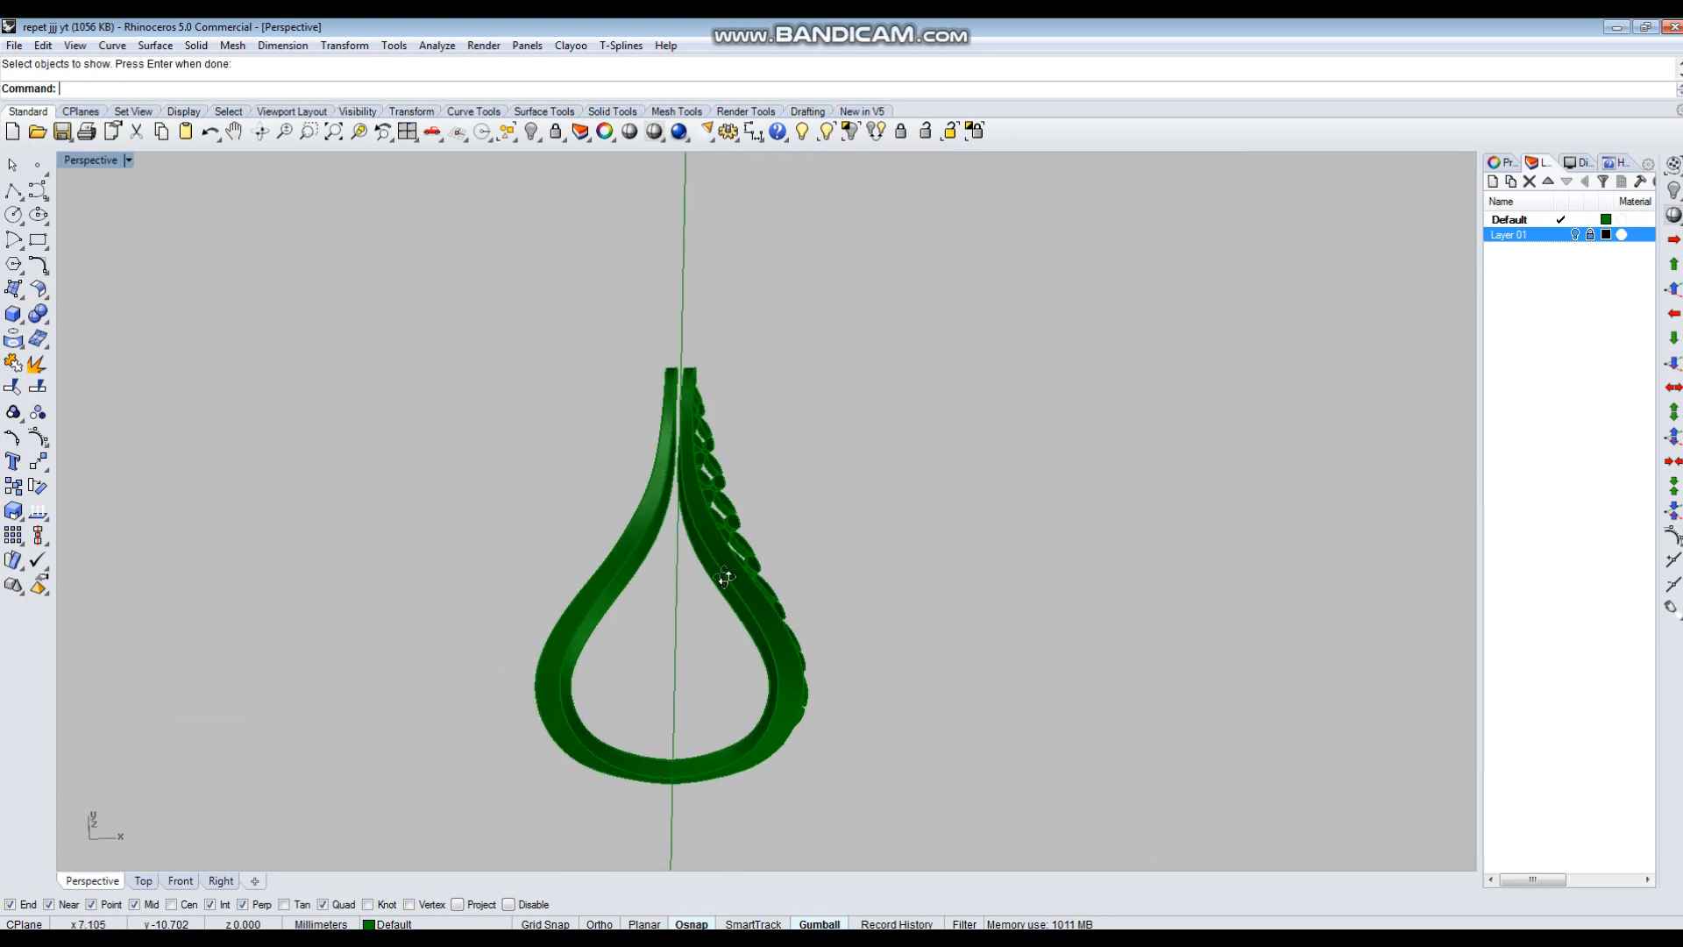
Examine how the flowed leaf row fits against the pendant frame from several angles.
right_drag(724, 577, 633, 537)
scroll(634, 538, up, 6)
right_drag(751, 533, 638, 384)
scroll(638, 384, up, 8)
right_drag(692, 474, 657, 517)
scroll(712, 454, down, 4)
scroll(657, 613, down, 3)
right_drag(657, 613, 929, 692)
scroll(847, 629, up, 4)
scroll(848, 633, down, 4)
Maximize the Top view and make Layer 01 current to display the earring reference image.
key(ctrl+F1)
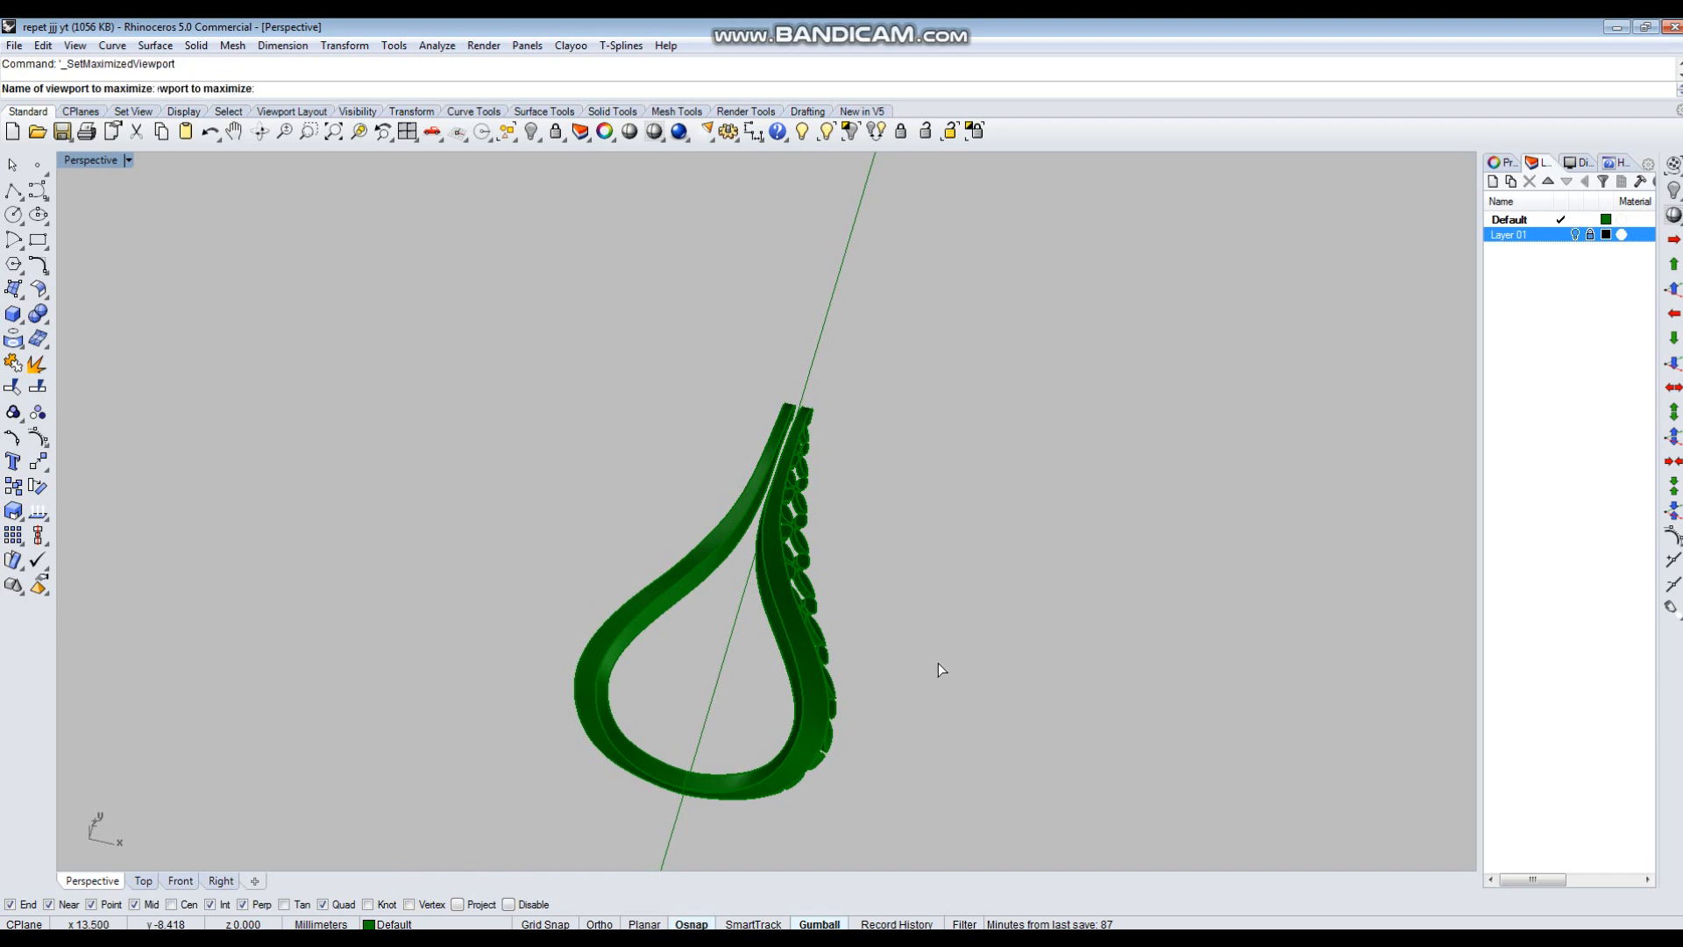
scroll(880, 523, down, 4)
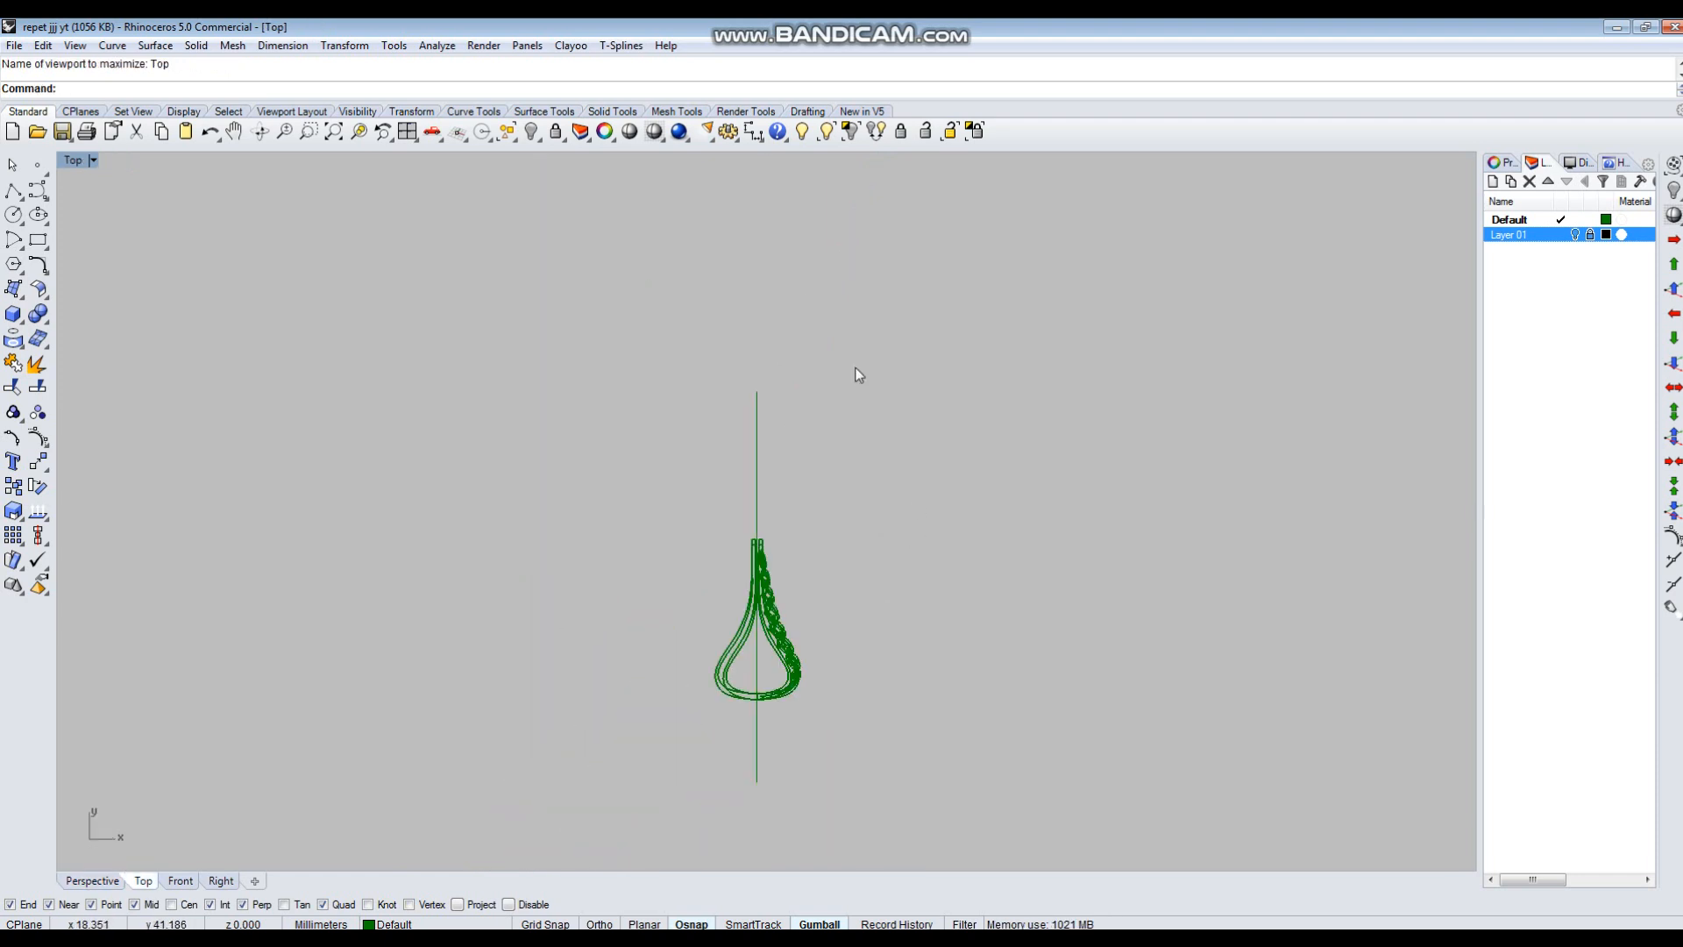
click(1567, 236)
scroll(813, 506, up, 6)
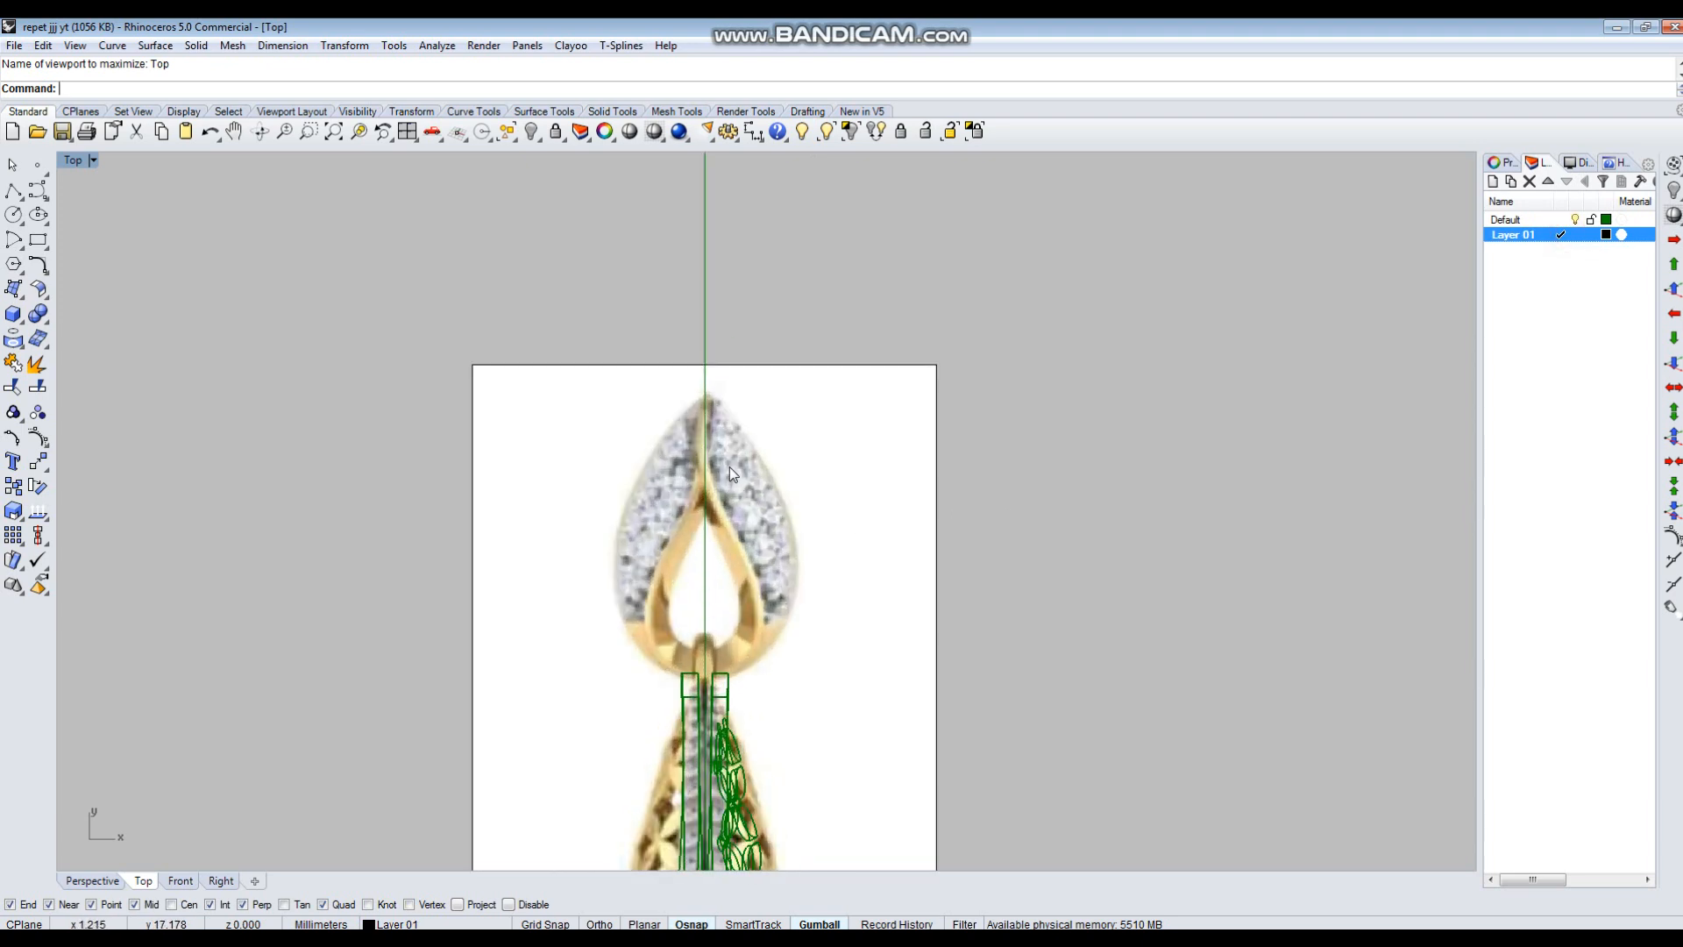
scroll(735, 458, down, 14)
right_drag(823, 611, 847, 585)
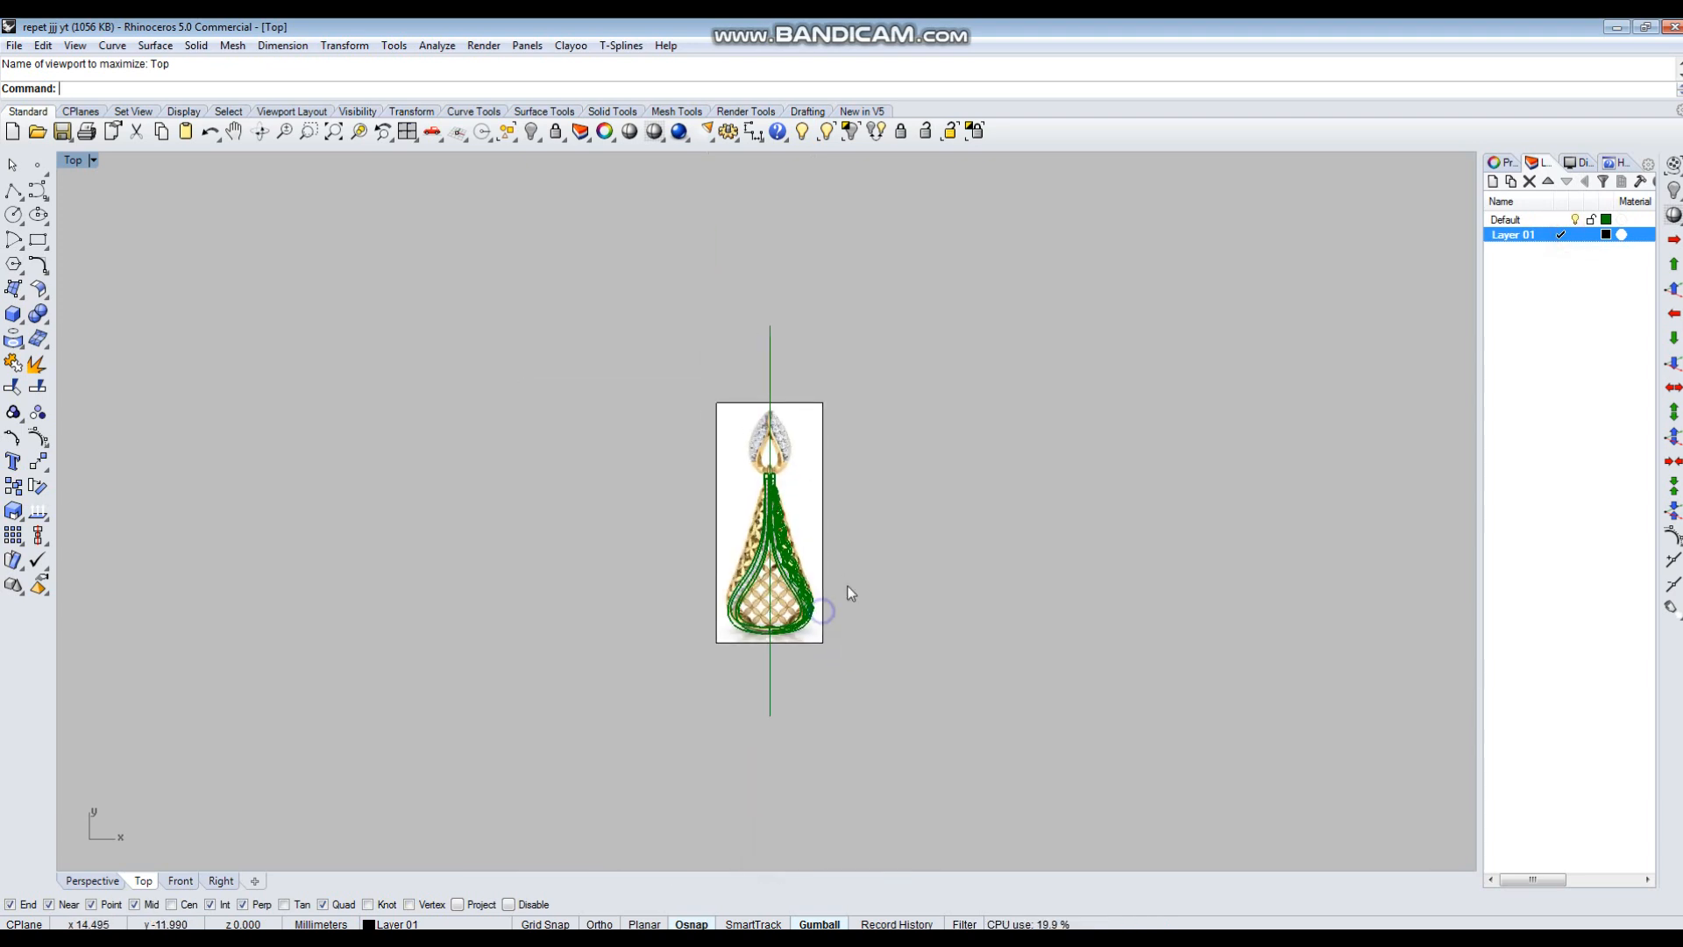
Hide the pendant frame and the flowed leaf row, keeping the vertical axis line and the reference image.
drag(548, 699, 548, 700)
ctrl+drag(852, 350, 747, 426)
key(ctrl+h)
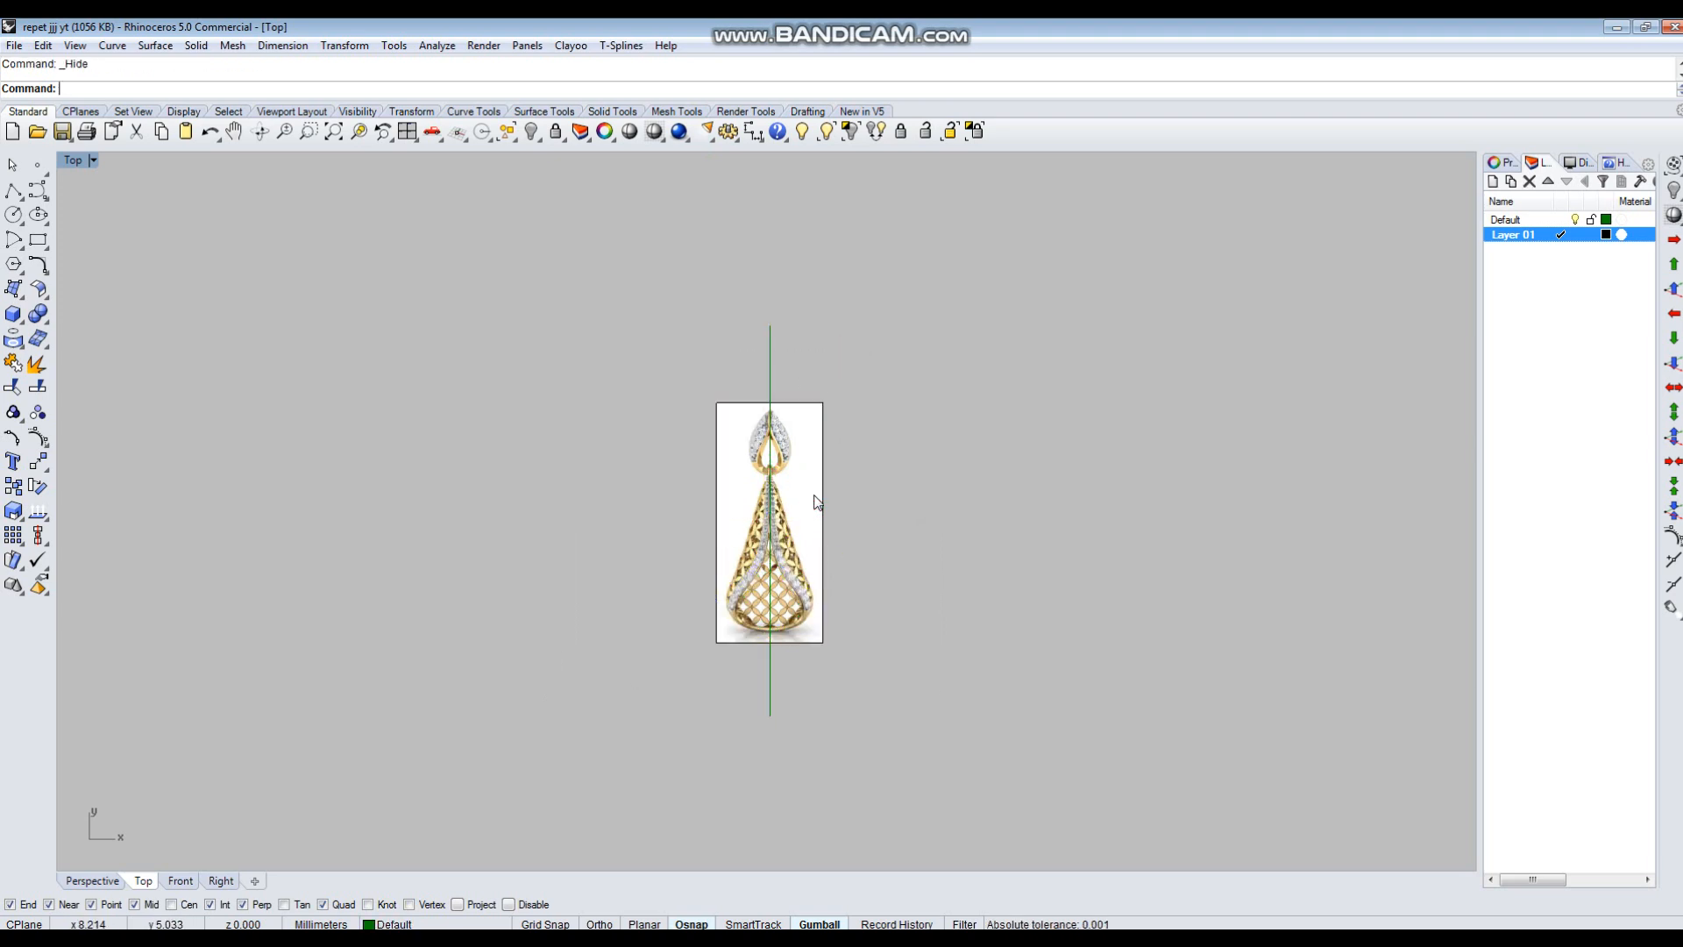
Draw a circle about 7.9 mm in diameter, centered on the axis line over the bail, and undo the accidental drag.
scroll(769, 532, up, 5)
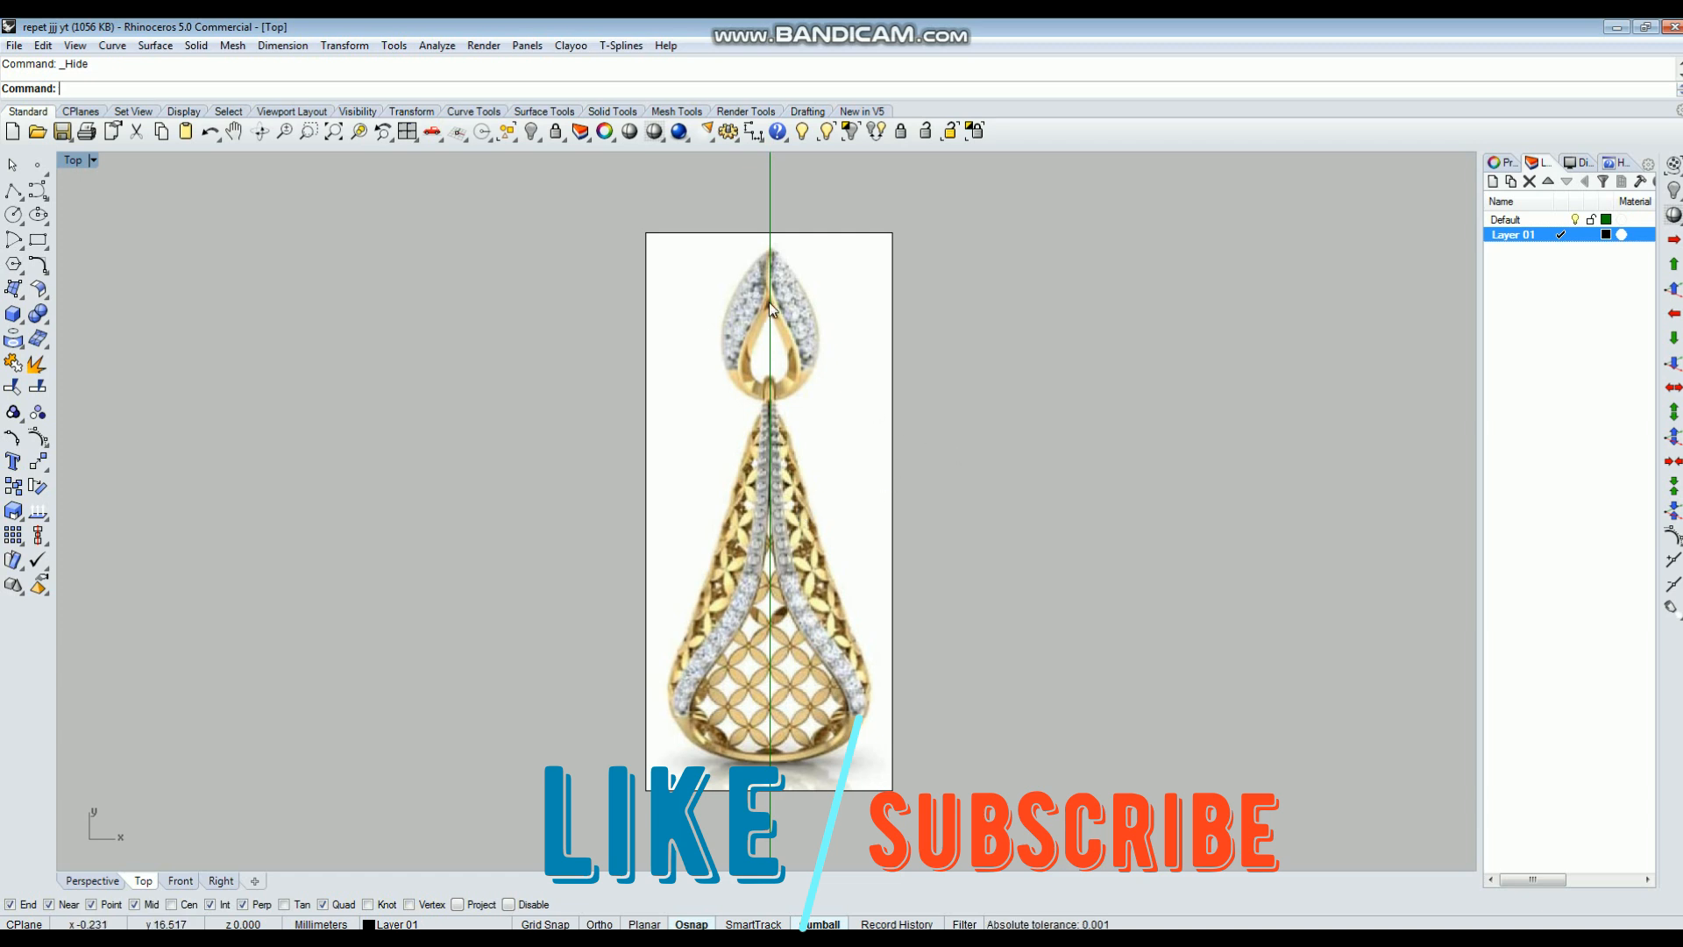
scroll(772, 308, up, 2)
text(c)
key(Return)
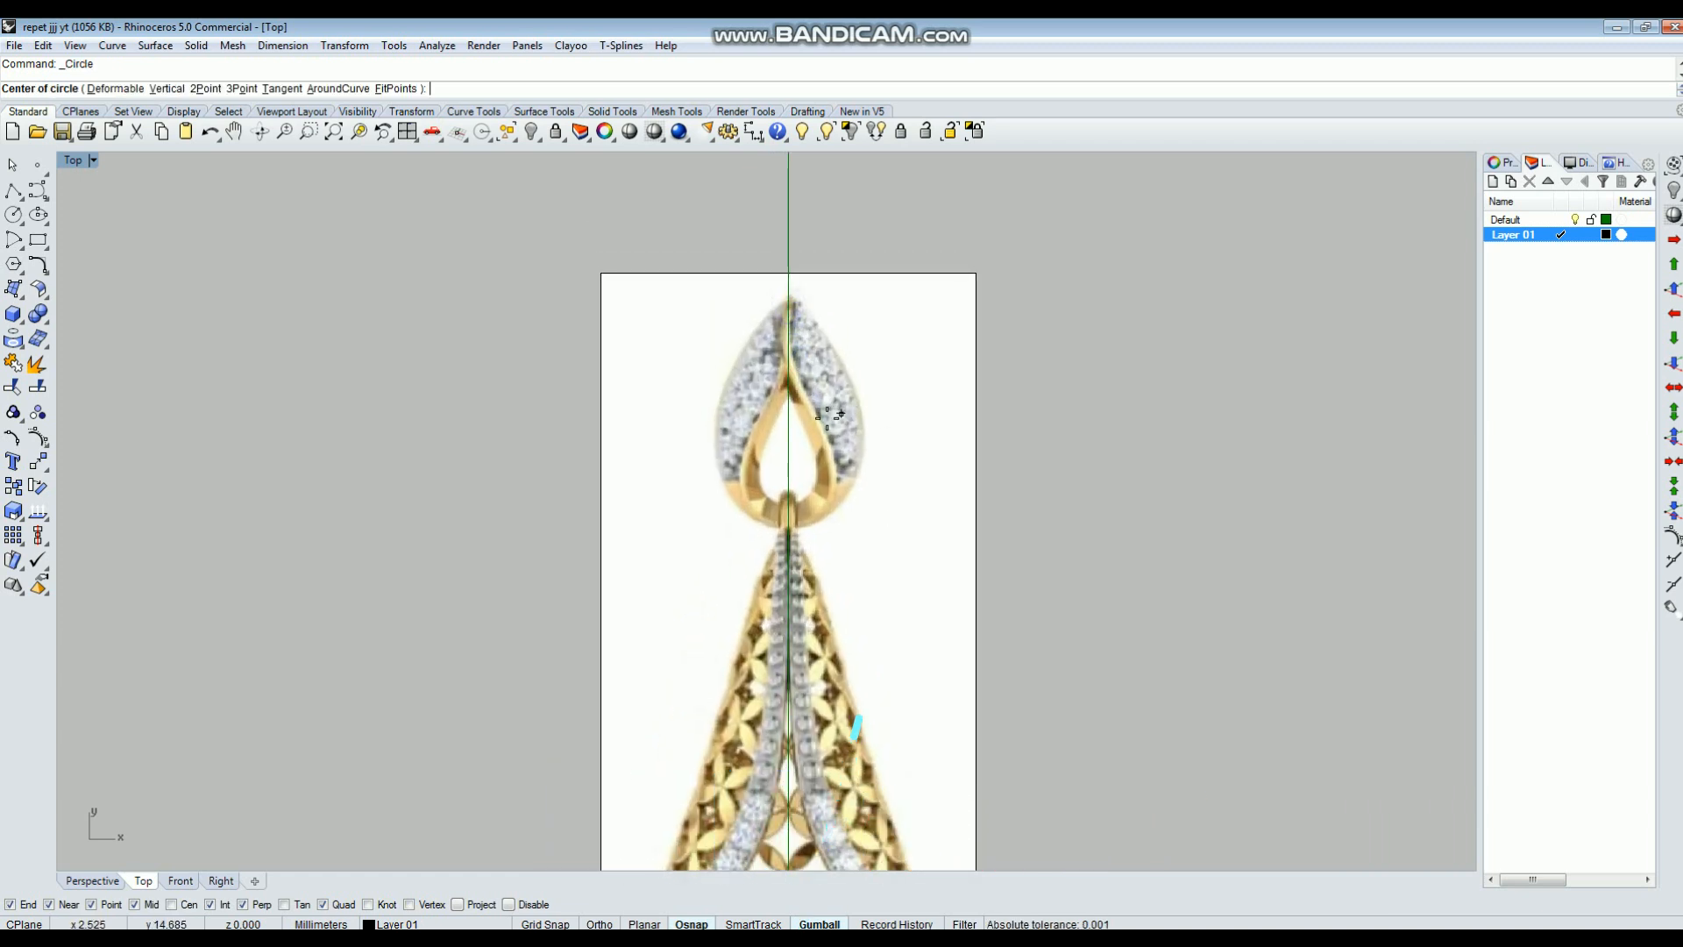
click(788, 427)
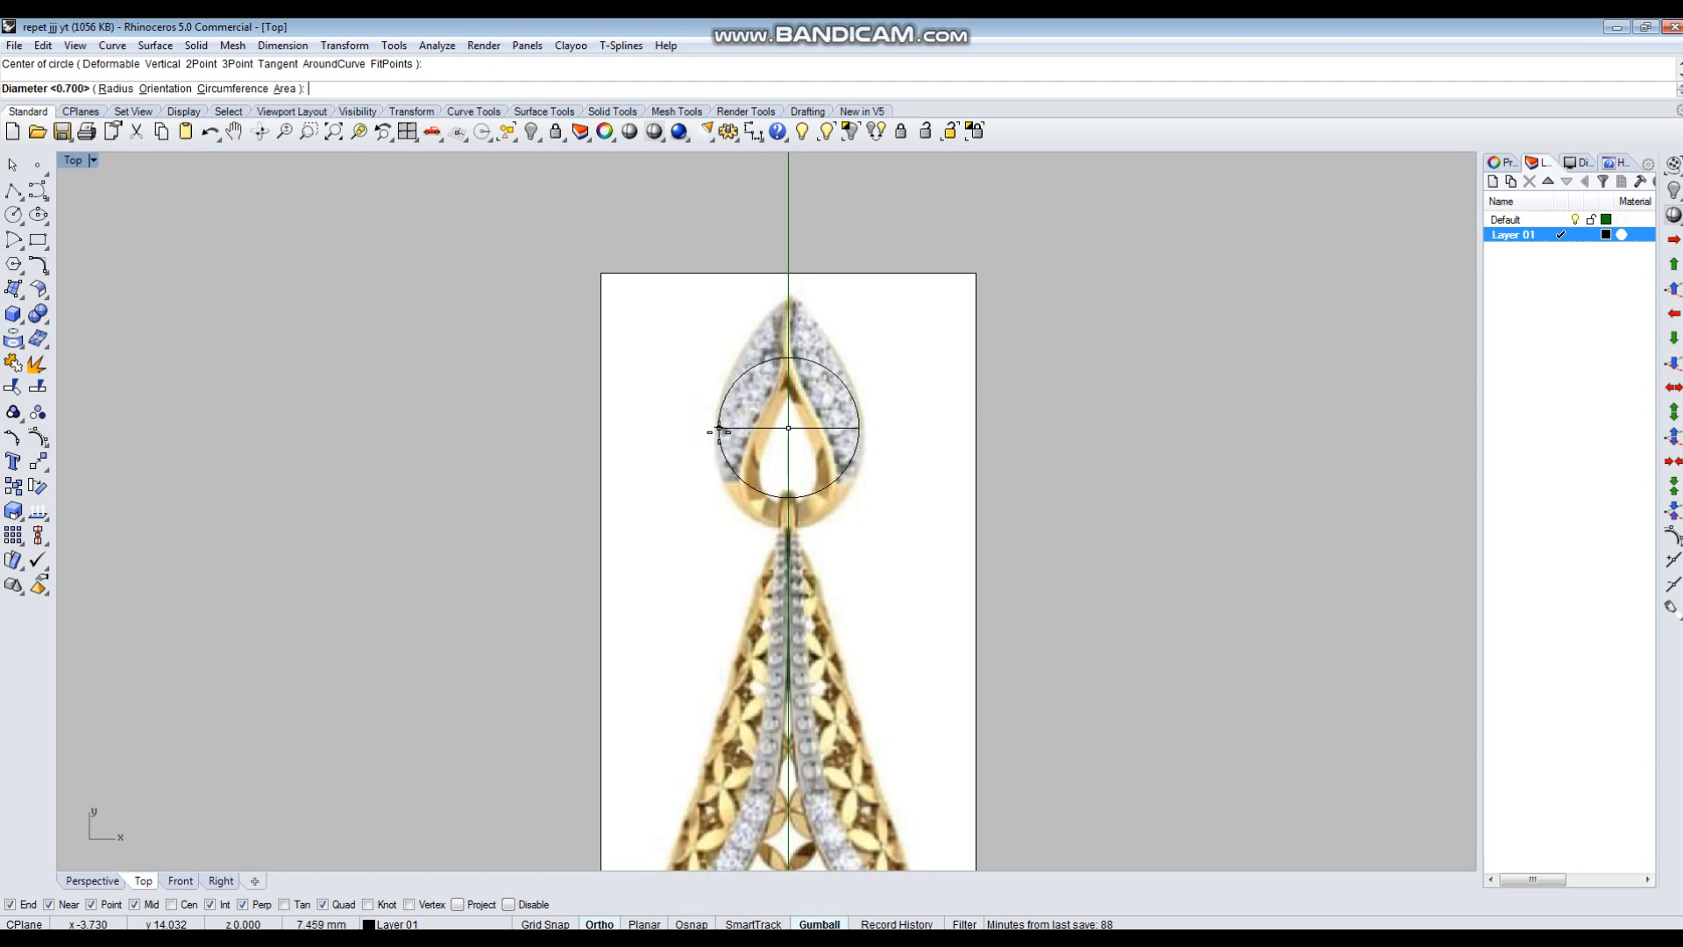
click(713, 429)
drag(852, 403, 805, 480)
key(ctrl+z)
Make the Default layer current and keep it unlocked.
click(1591, 220)
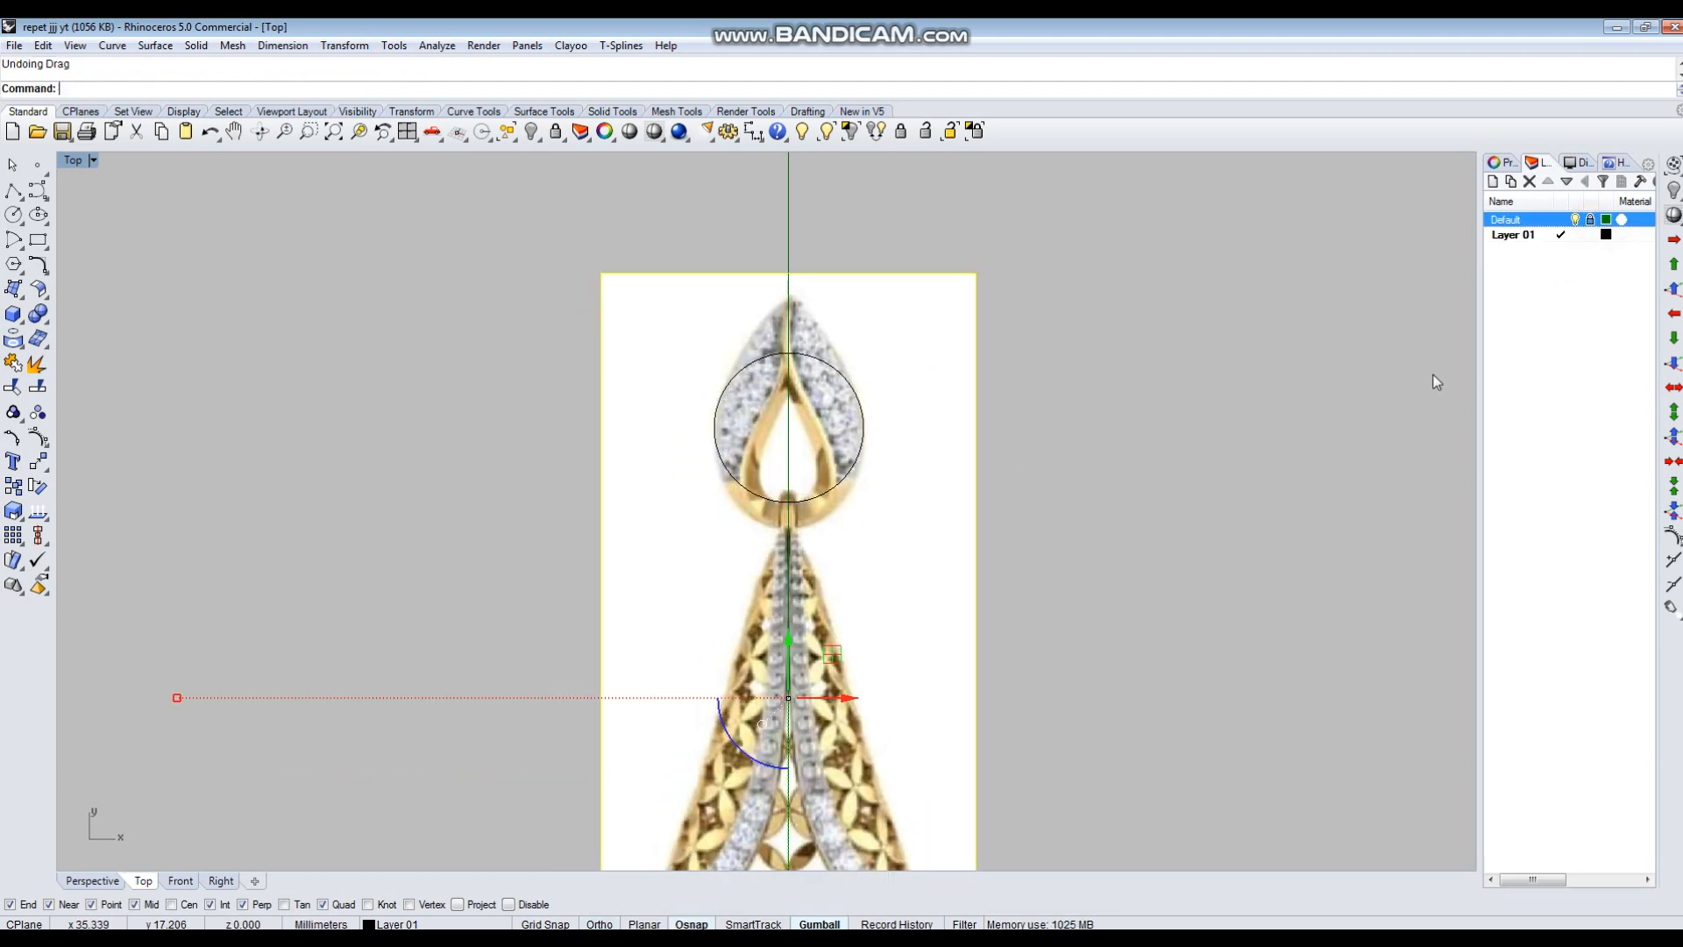
click(1097, 357)
click(969, 380)
click(1082, 387)
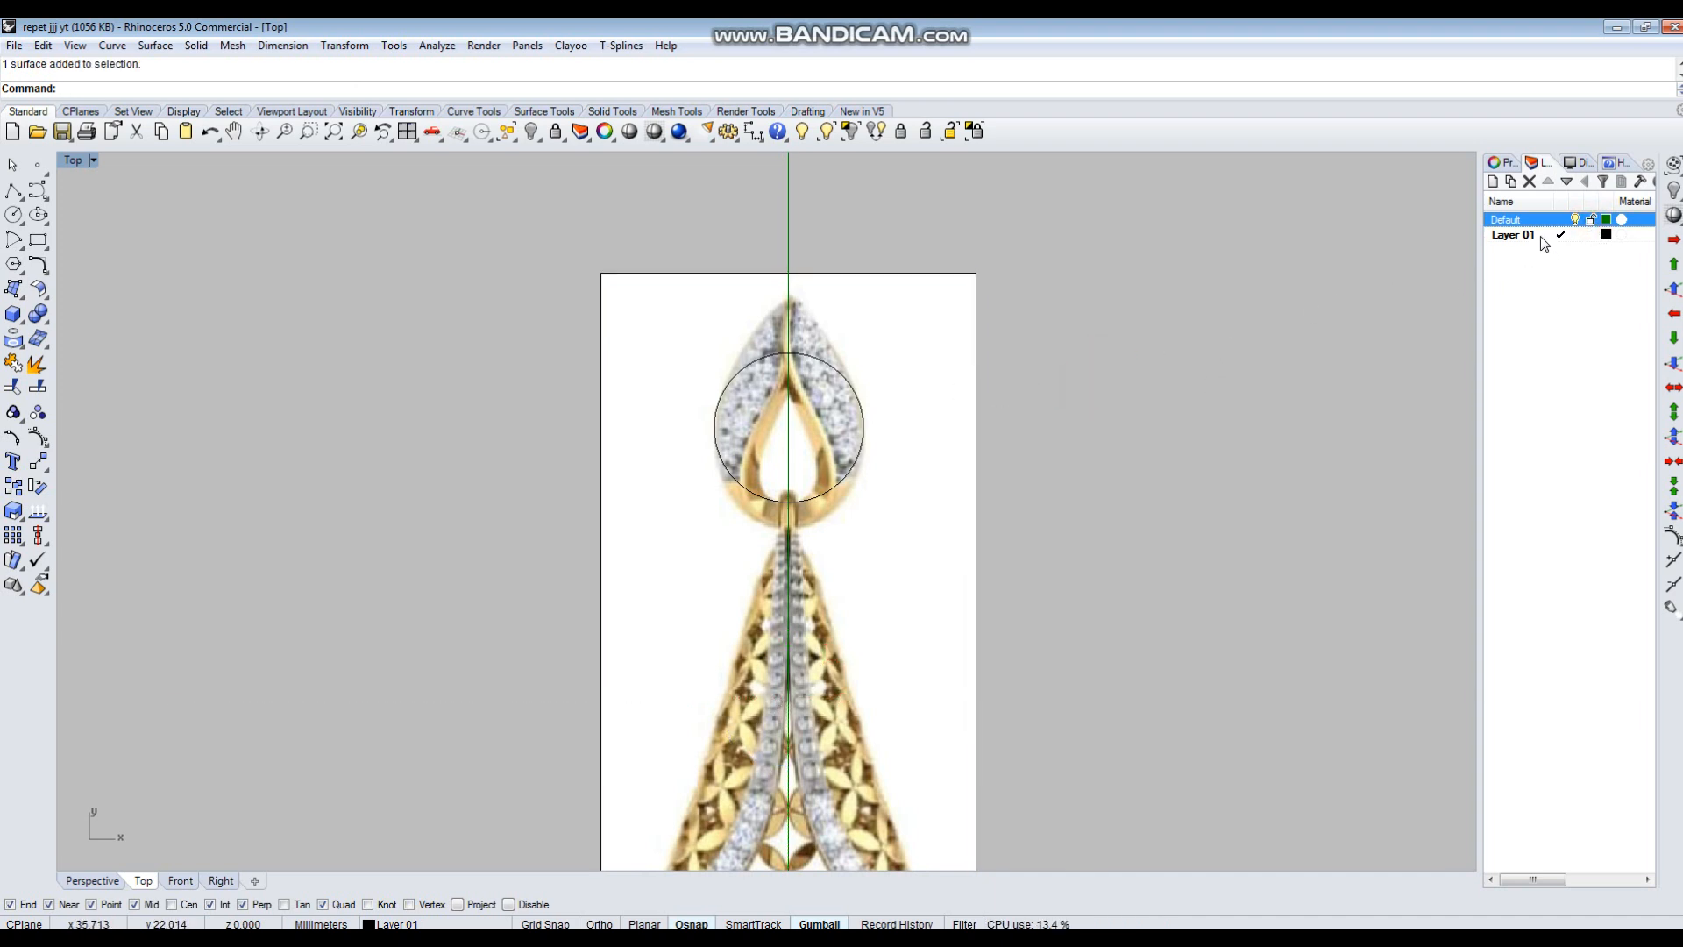
click(1541, 237)
click(1555, 314)
double_click(1517, 221)
click(1206, 376)
Try locking Layer 01 for selecting over the reference image, and unlock it again.
click(1588, 235)
drag(1195, 317, 983, 429)
scroll(796, 488, up, 2)
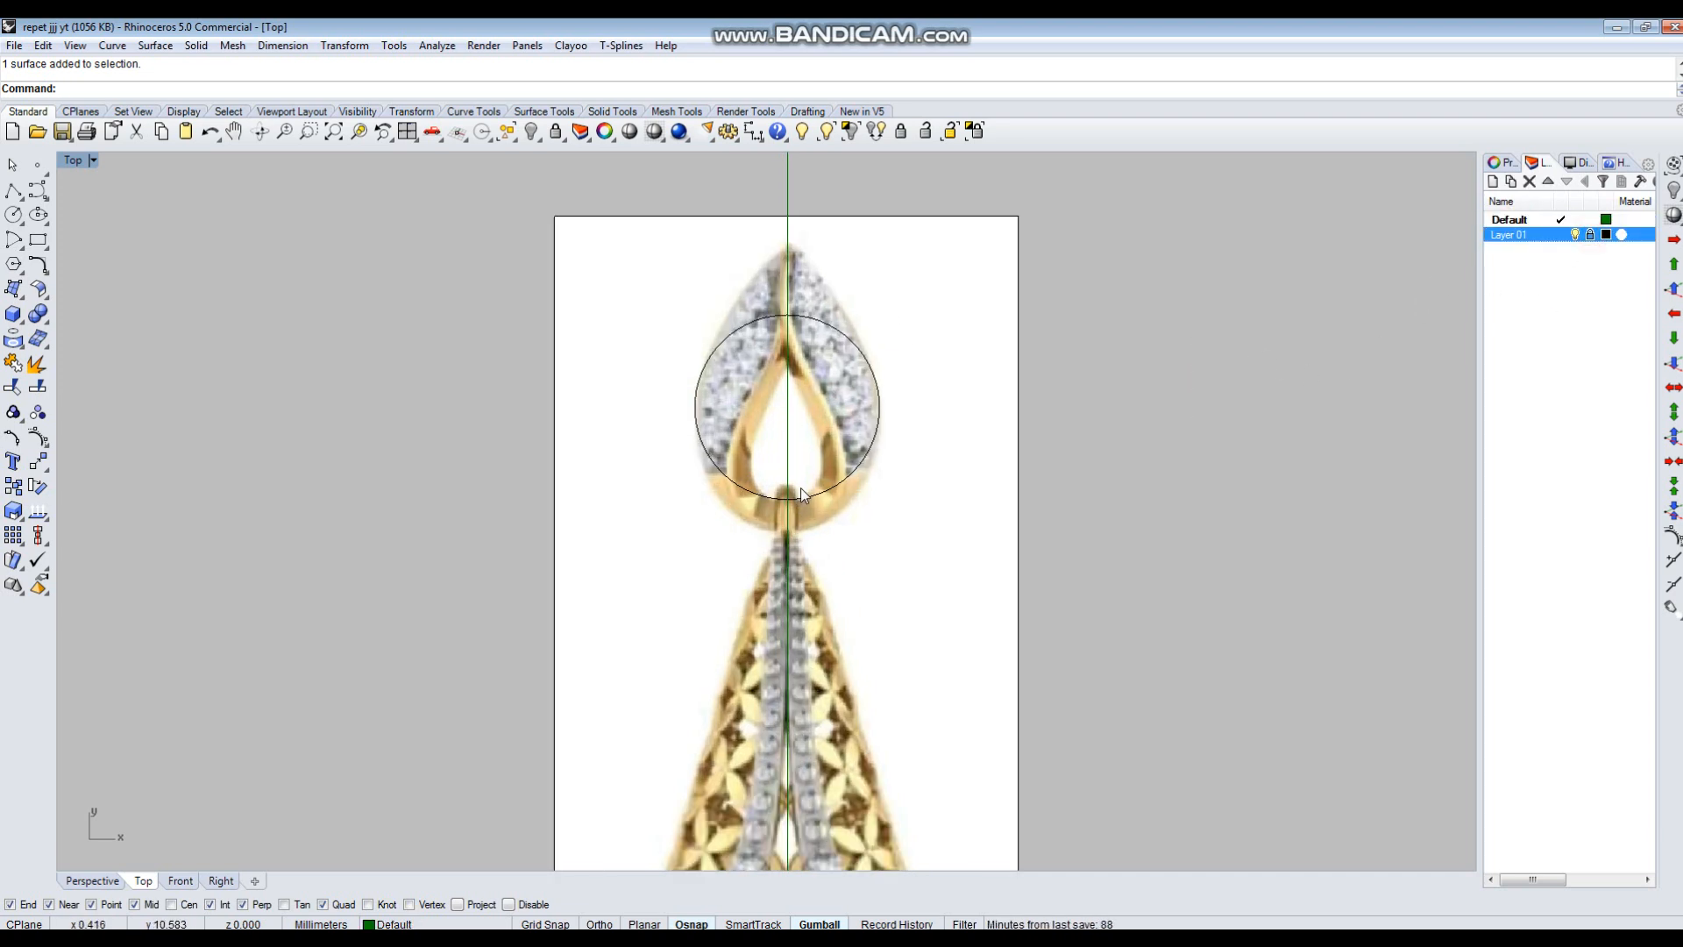
click(1590, 236)
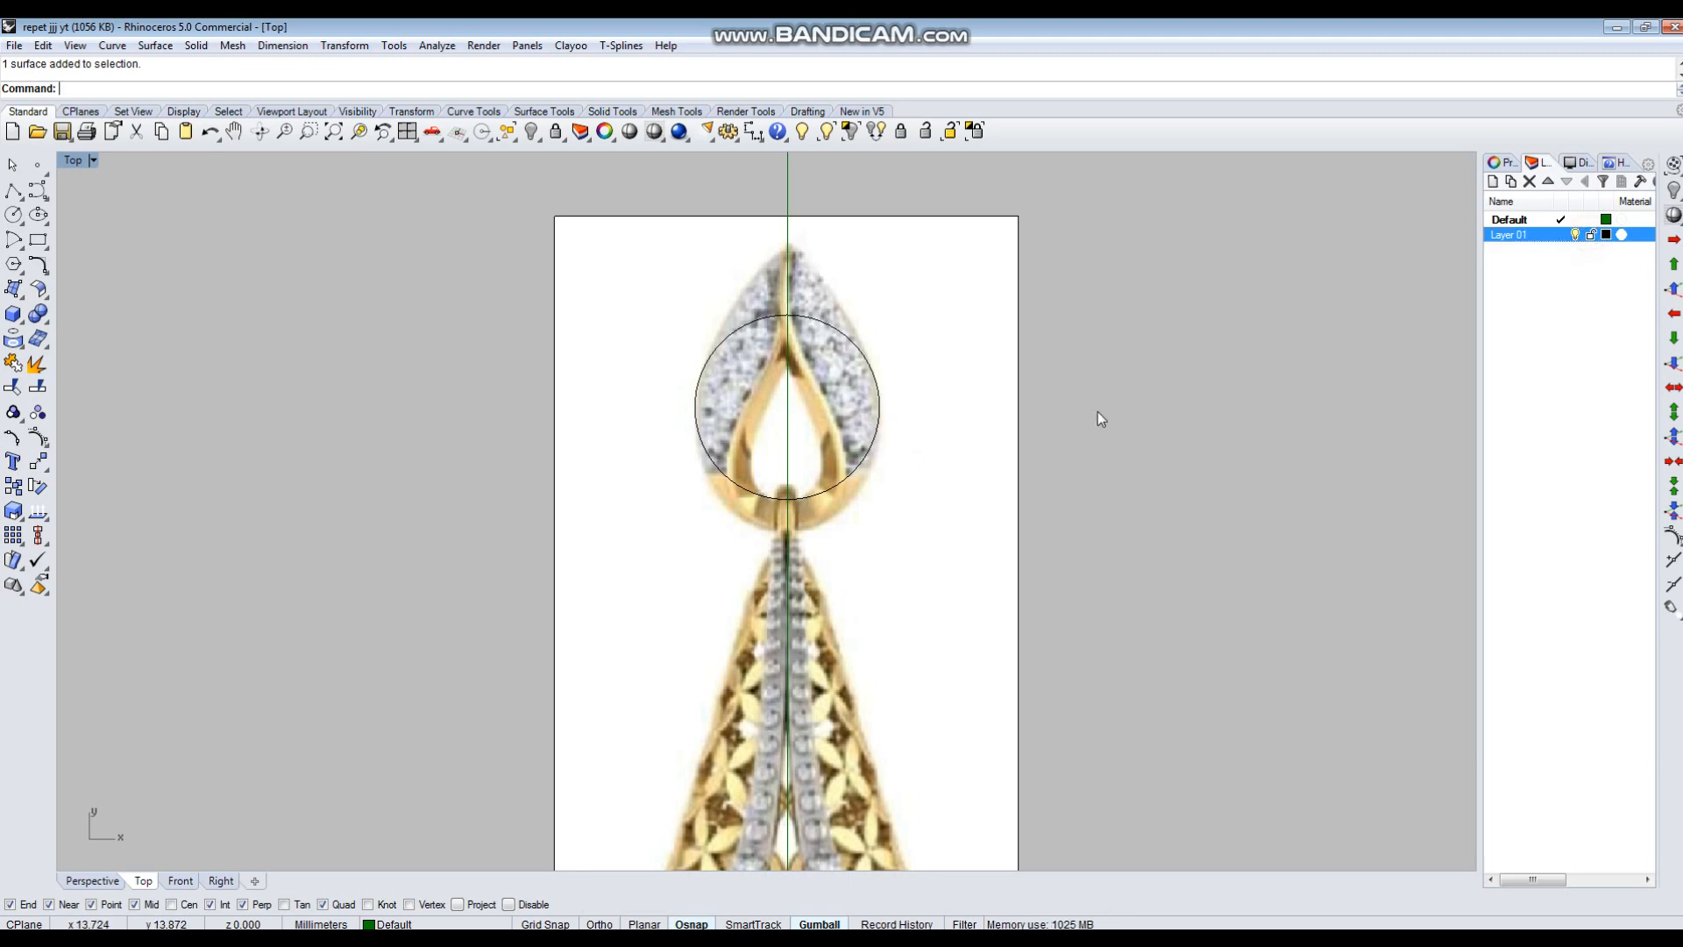
click(1547, 325)
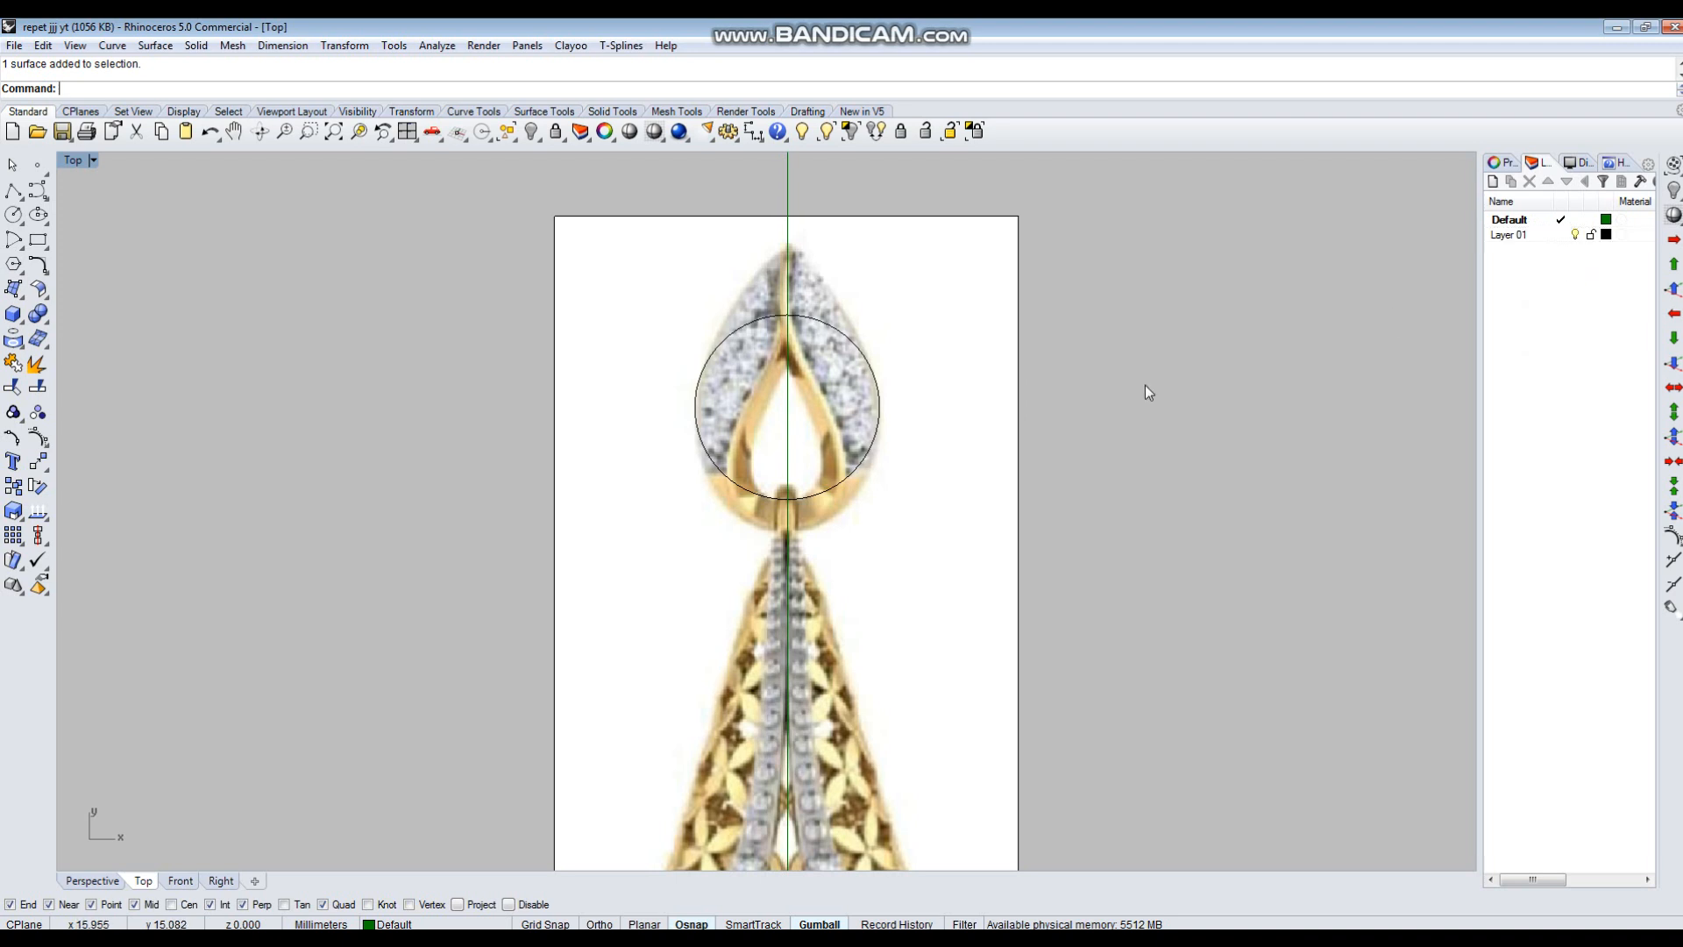
click(959, 359)
click(1546, 332)
click(1537, 222)
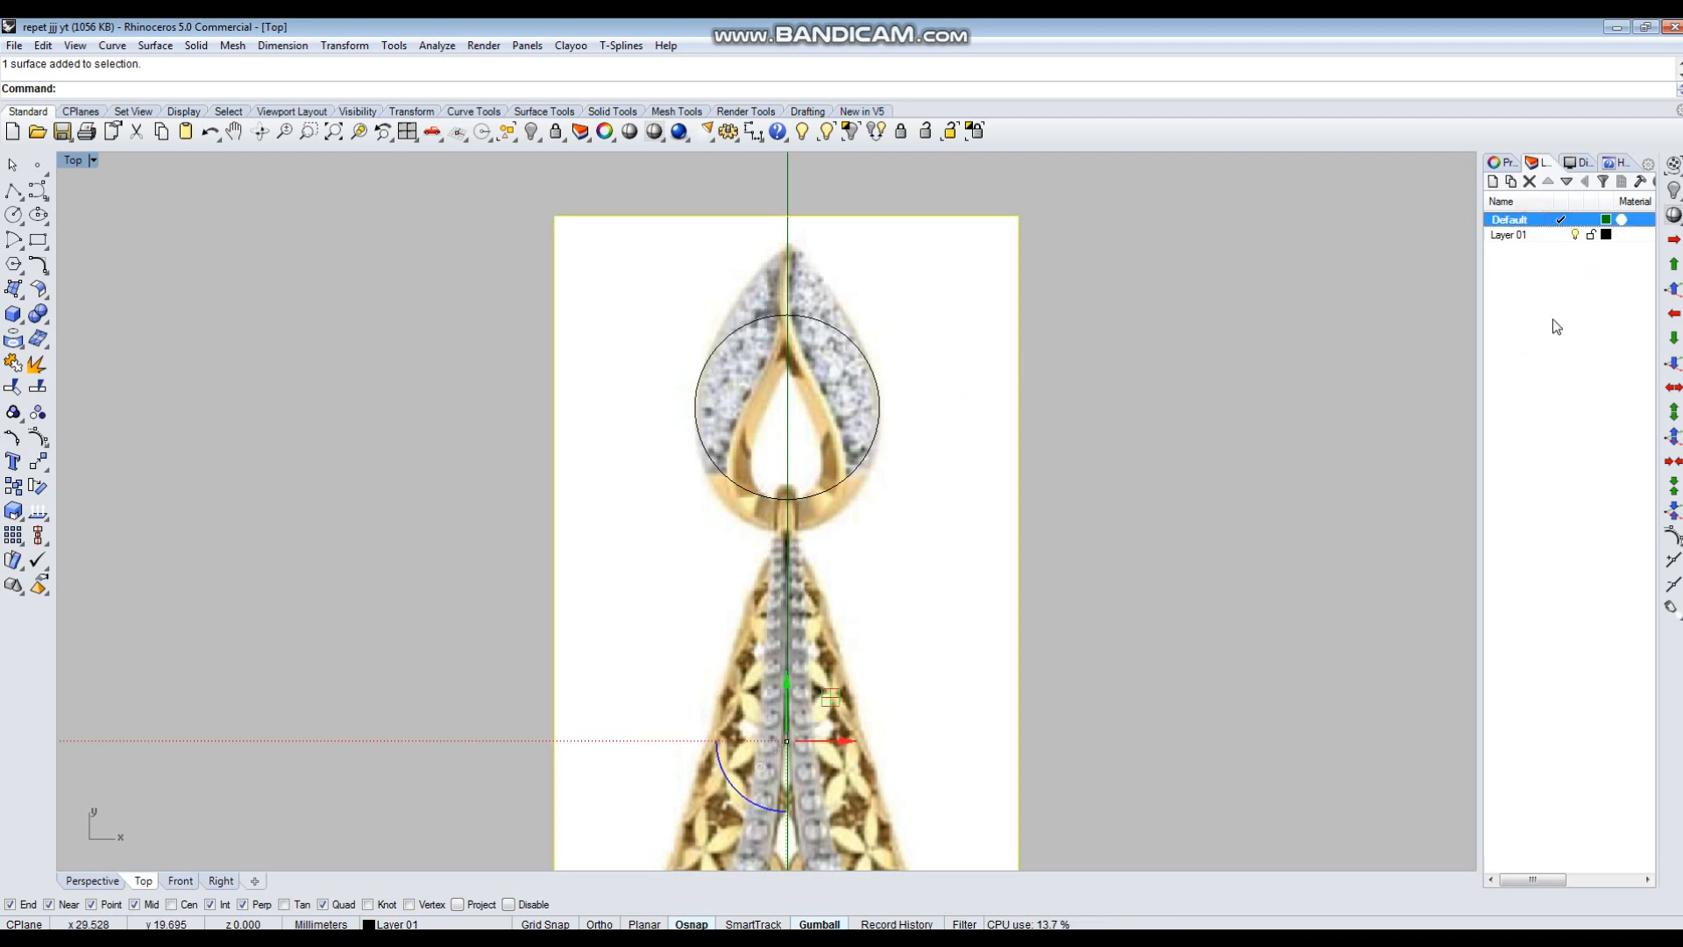
key(Escape)
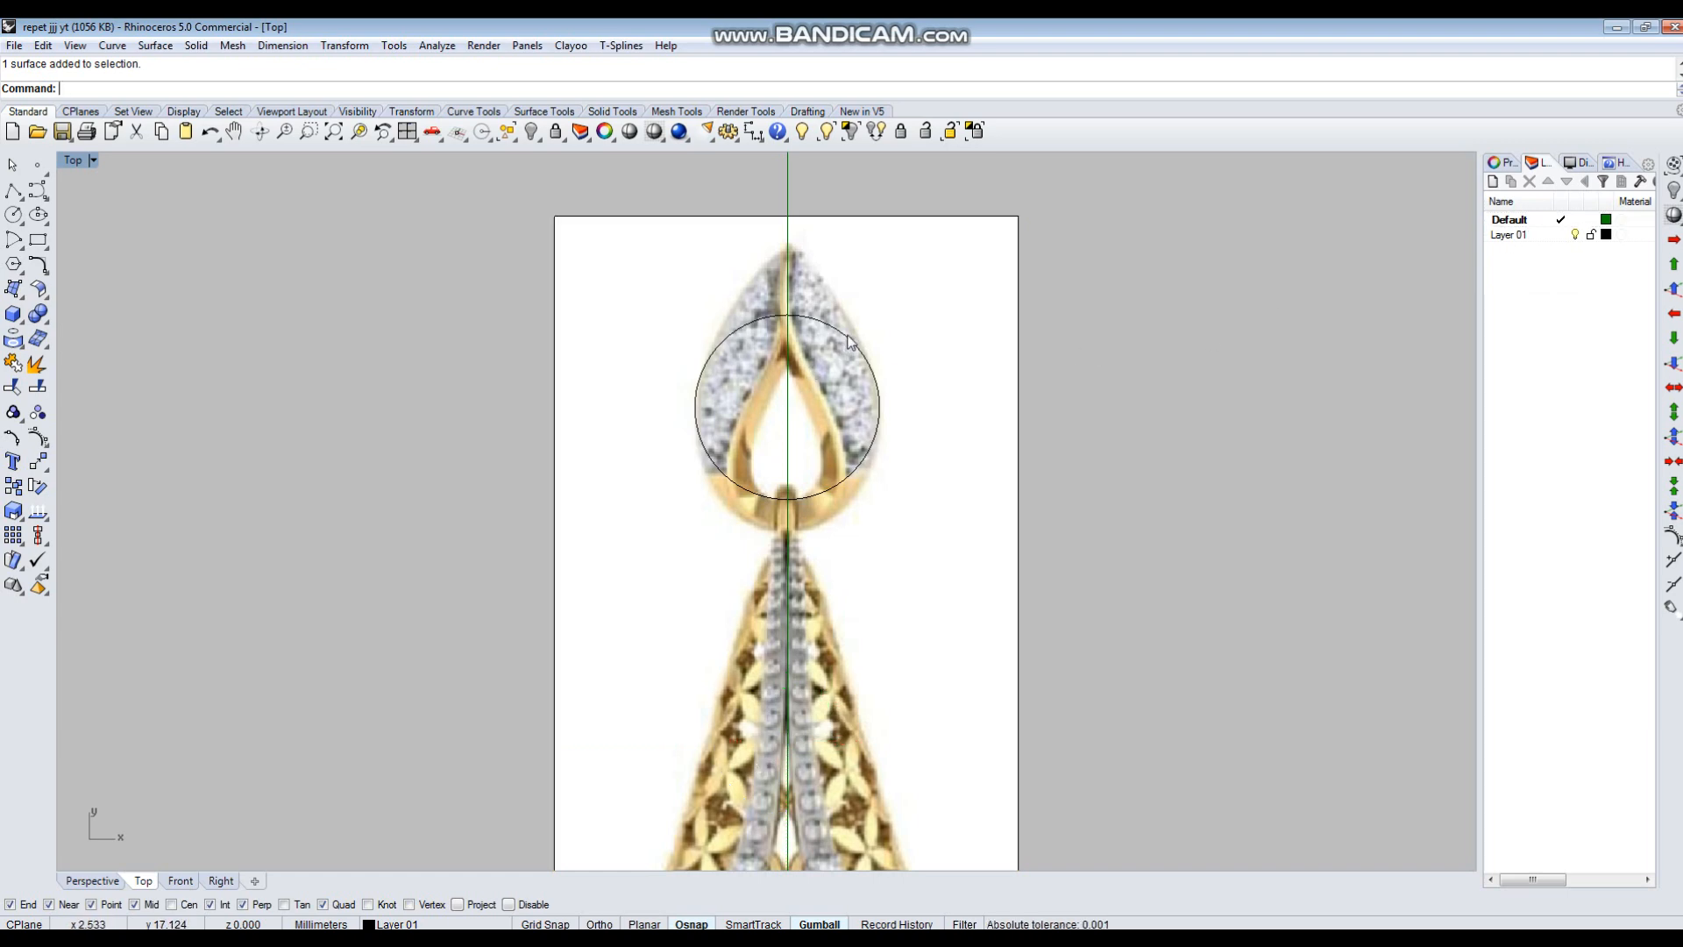
Delete the circle drawn on Layer 01 over the bail.
click(848, 342)
click(902, 375)
key(Delete)
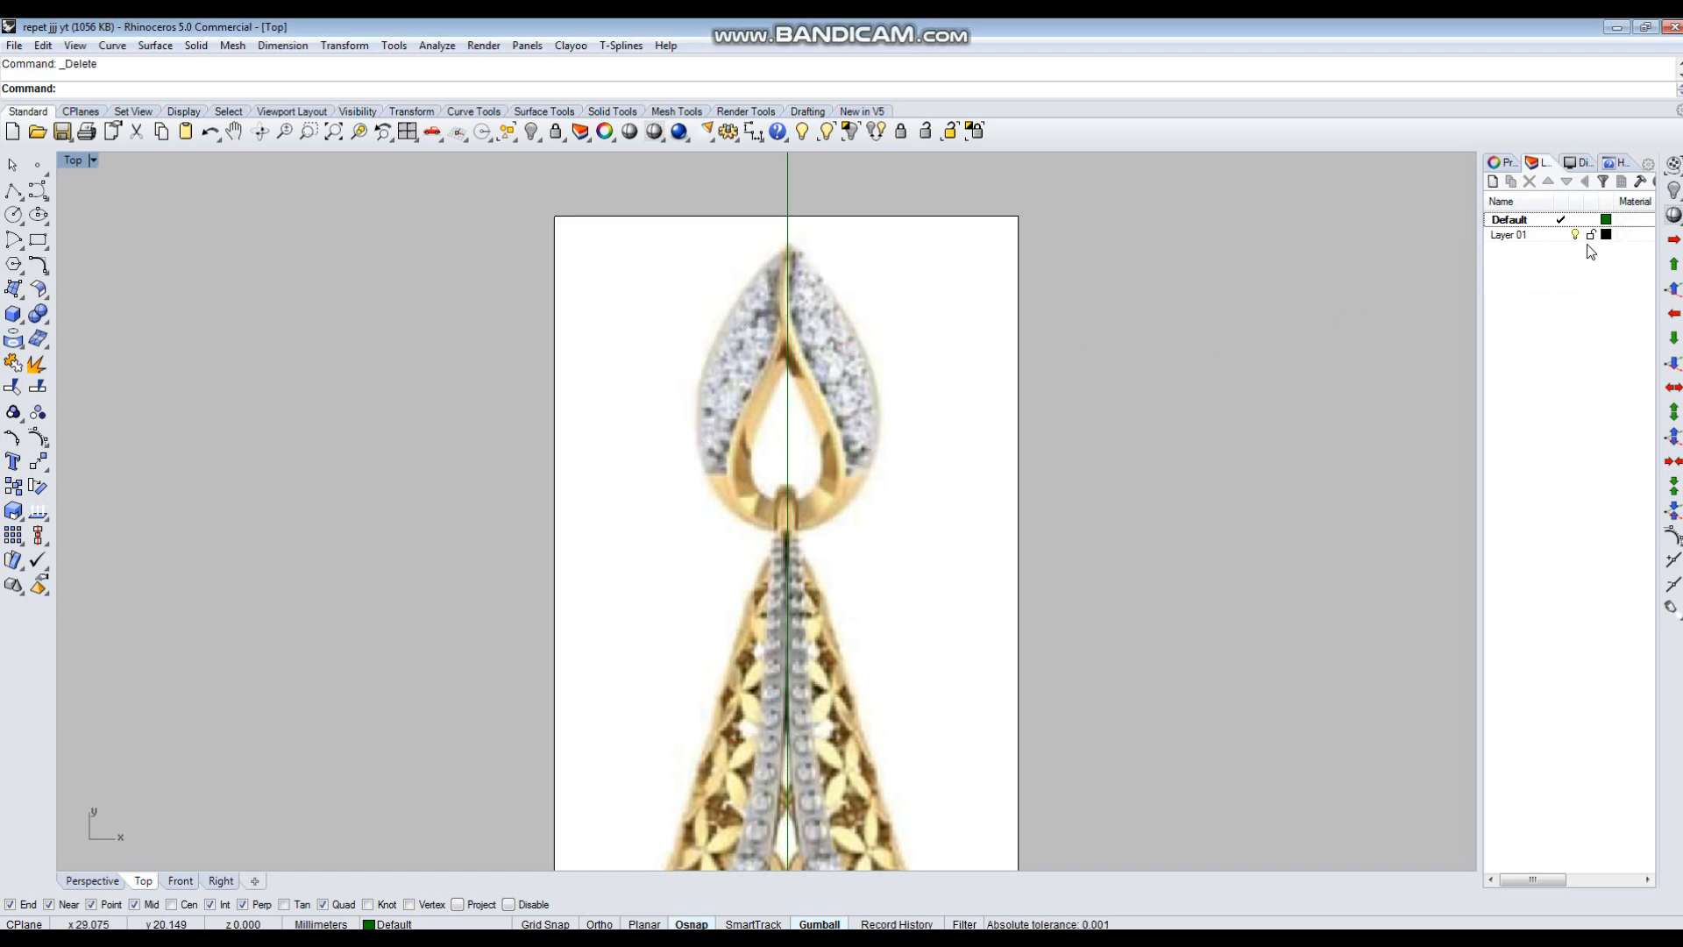
Assign the reference image to Layer 01 and lock that layer.
drag(1229, 317, 786, 423)
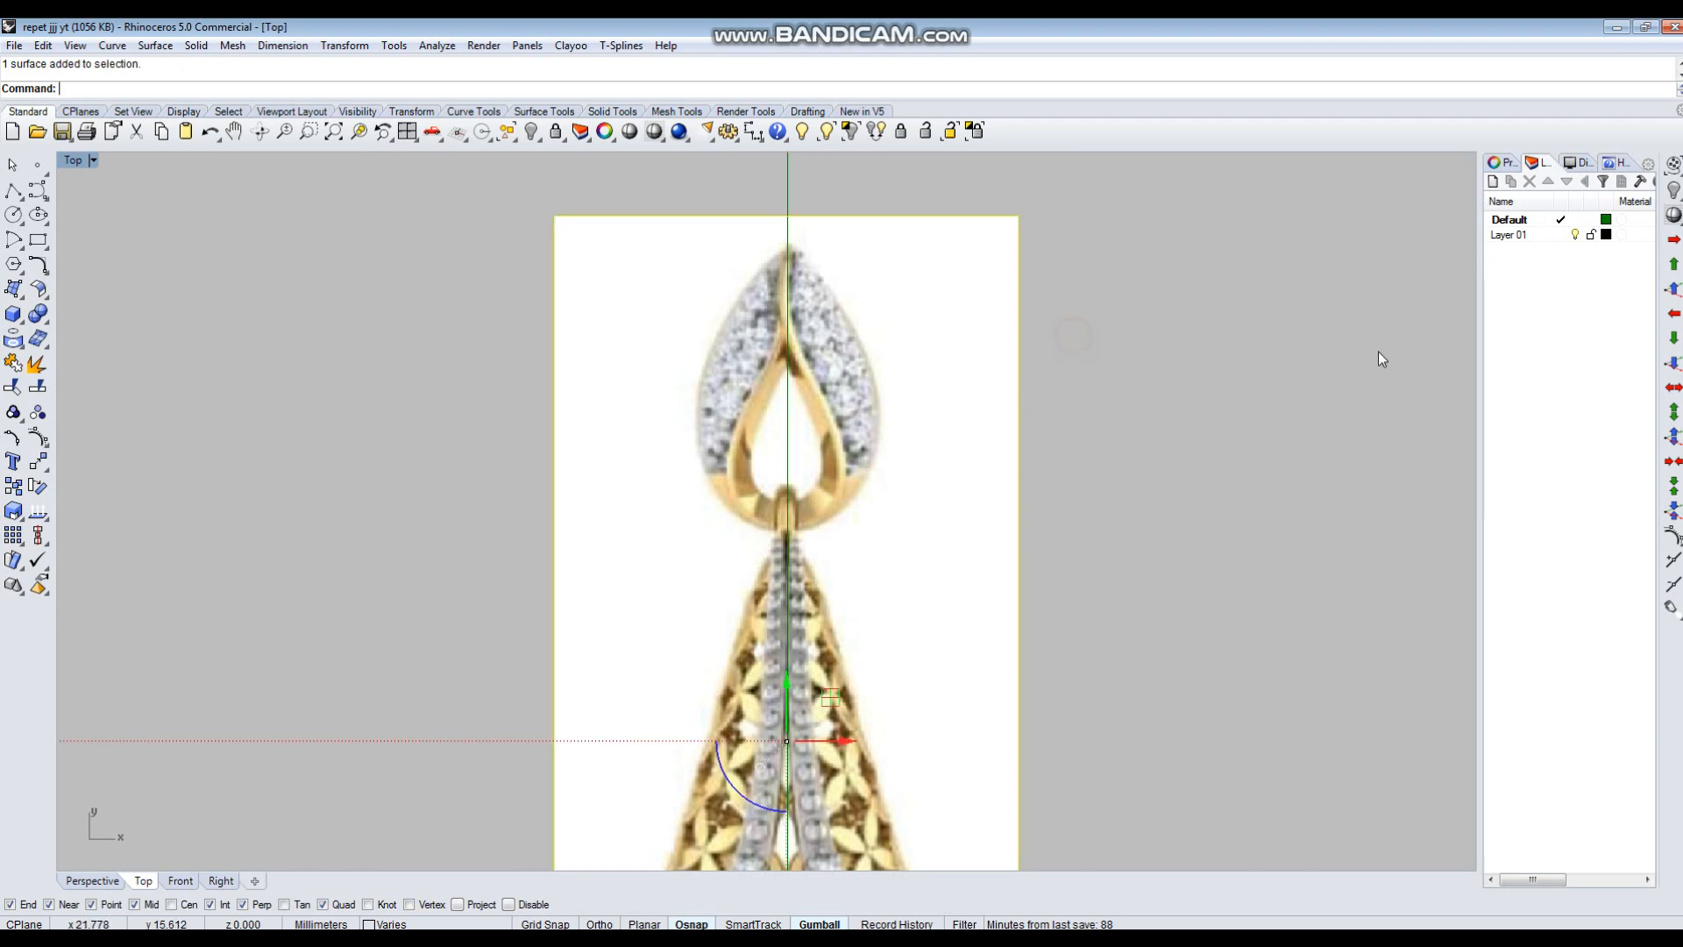
right_click(1509, 234)
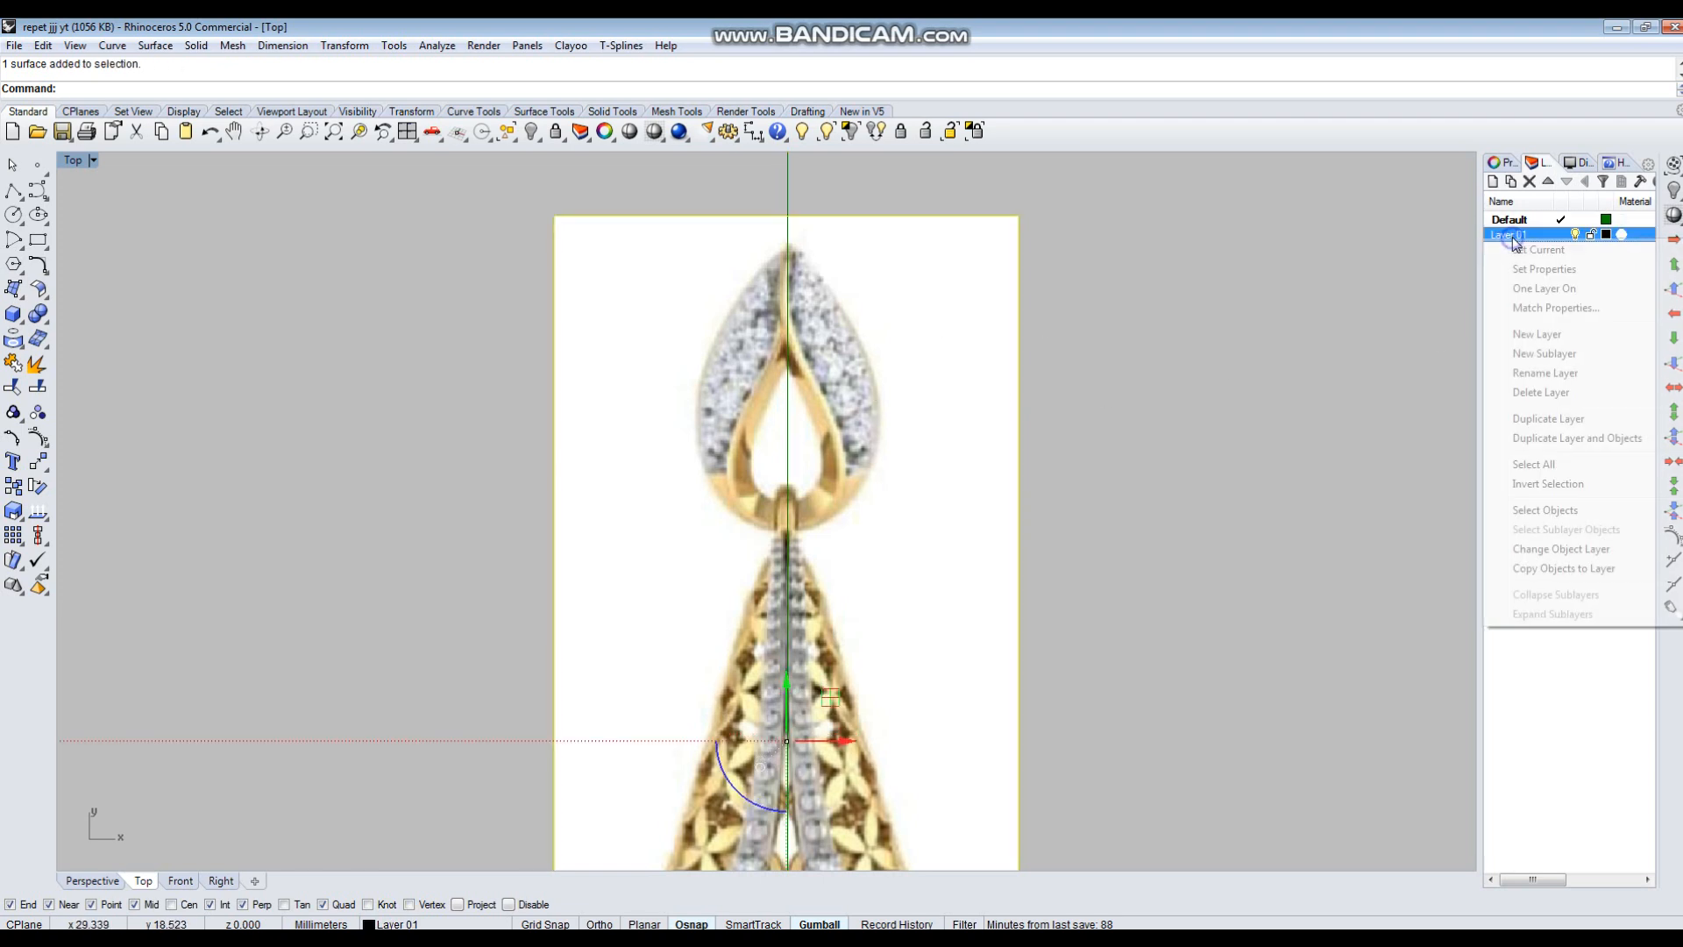
click(1537, 554)
click(1590, 235)
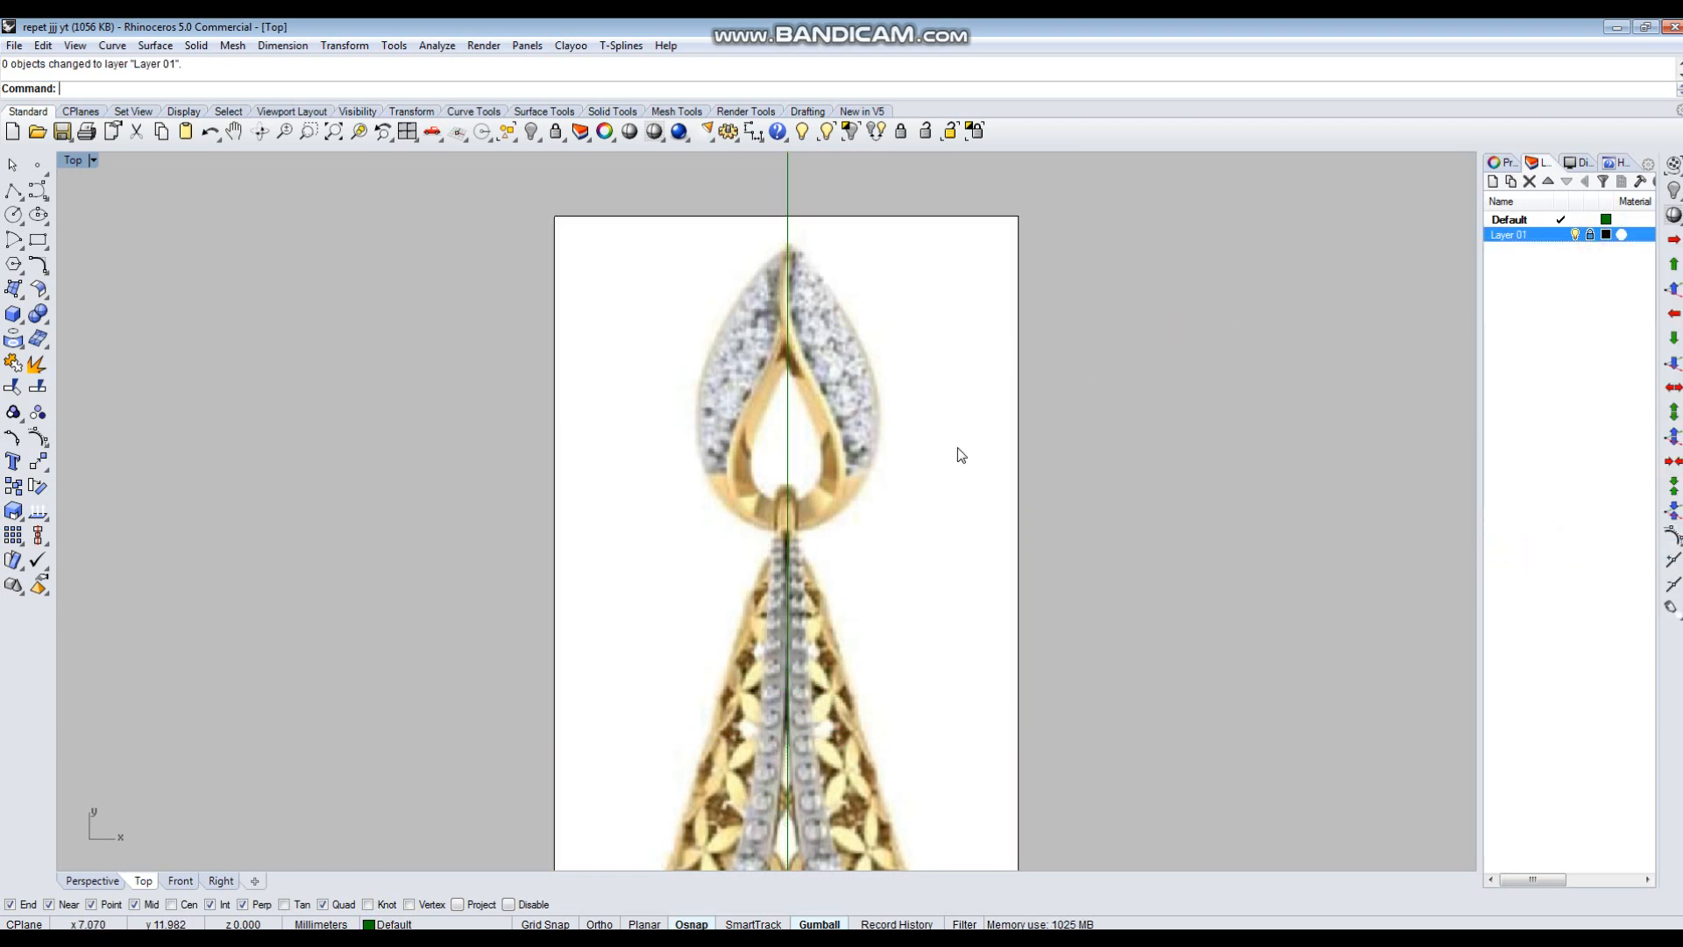
Draw a circle on the Default layer, centered on the axis line and matching the width of the bail in the reference image.
scroll(839, 395, up, 2)
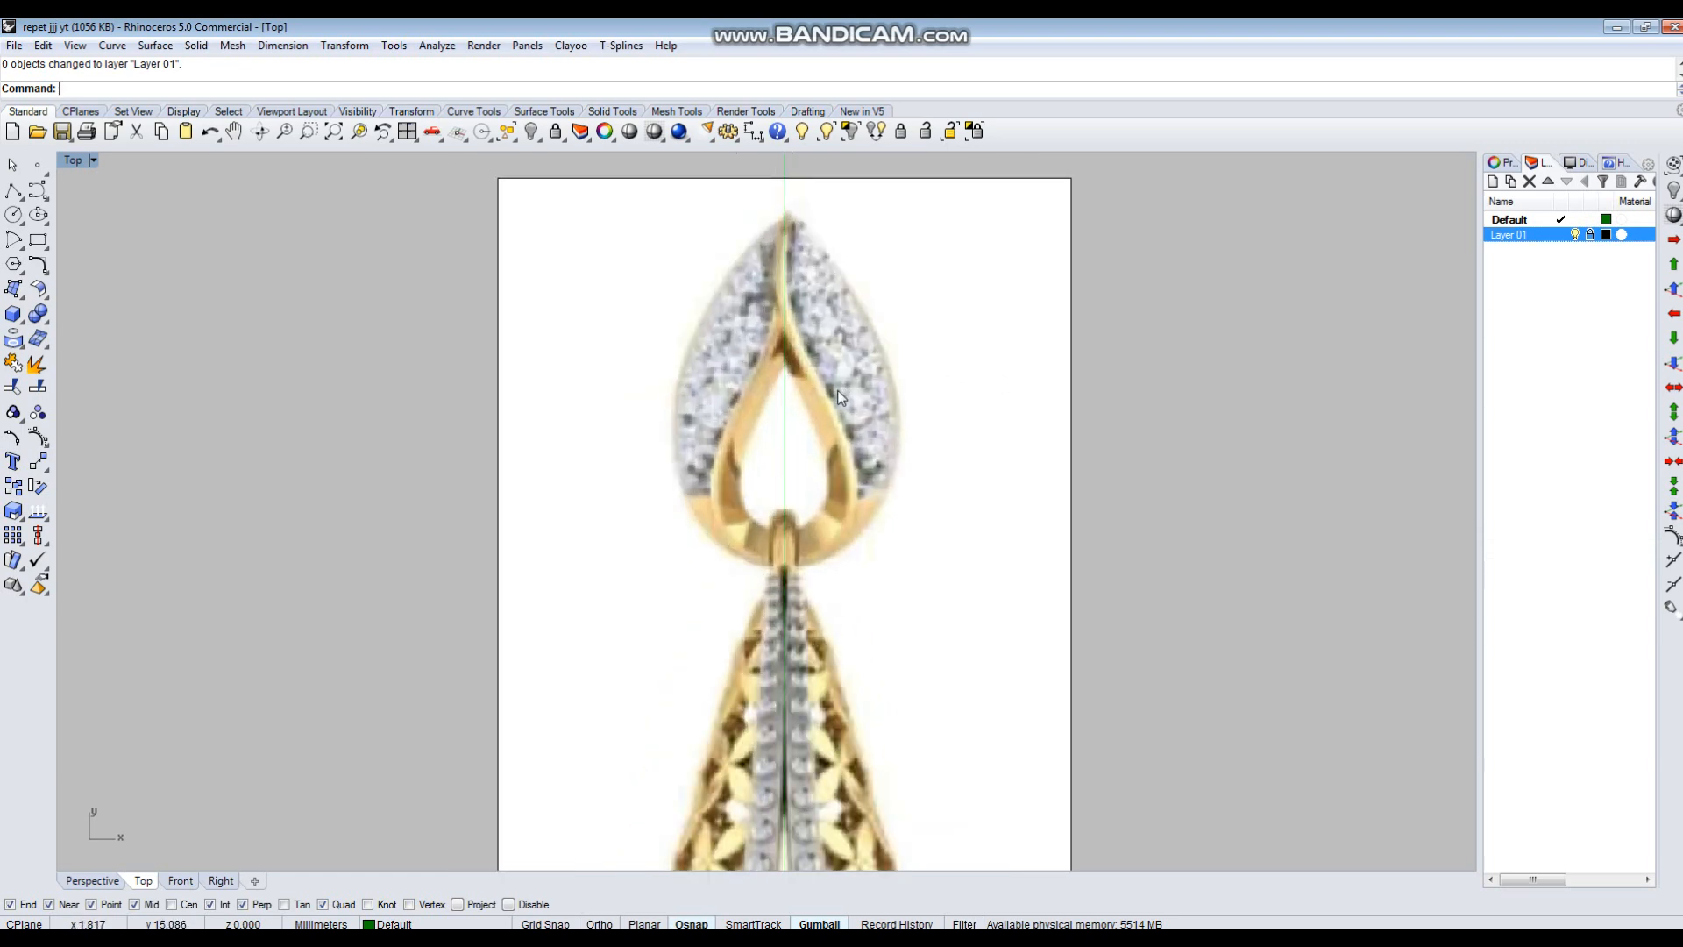
scroll(839, 394, up, 1)
text(circle)
key(Return)
click(772, 430)
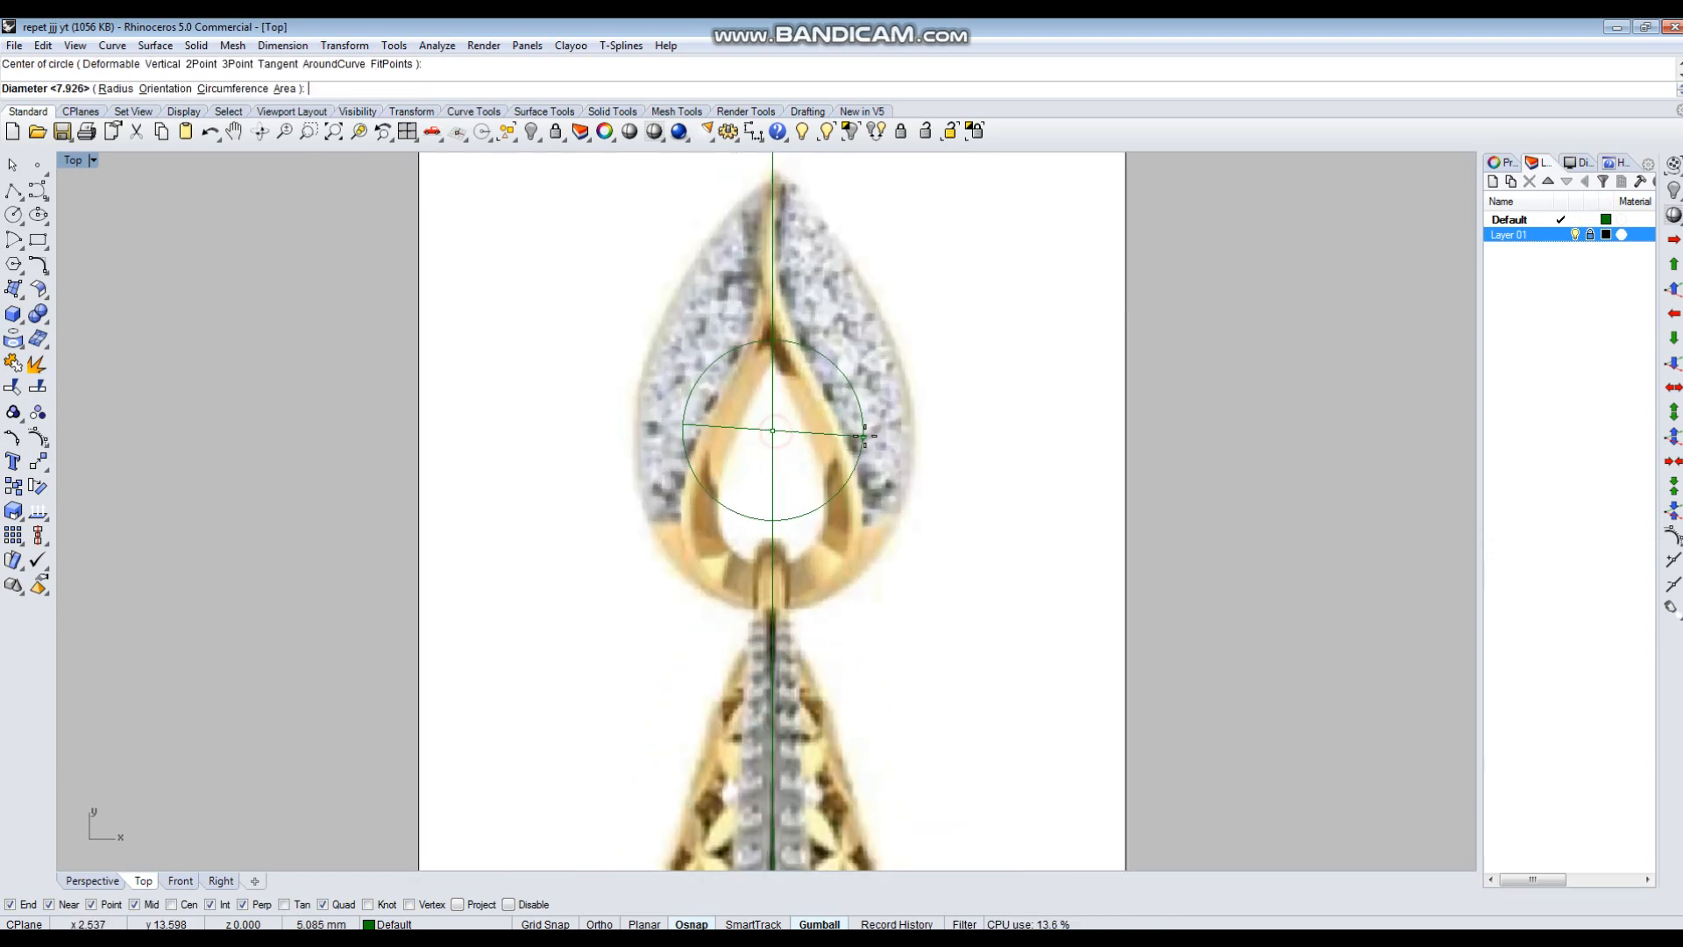
click(915, 436)
Stretch the circle vertically into an oval that reaches the lower edge of the bail.
click(914, 443)
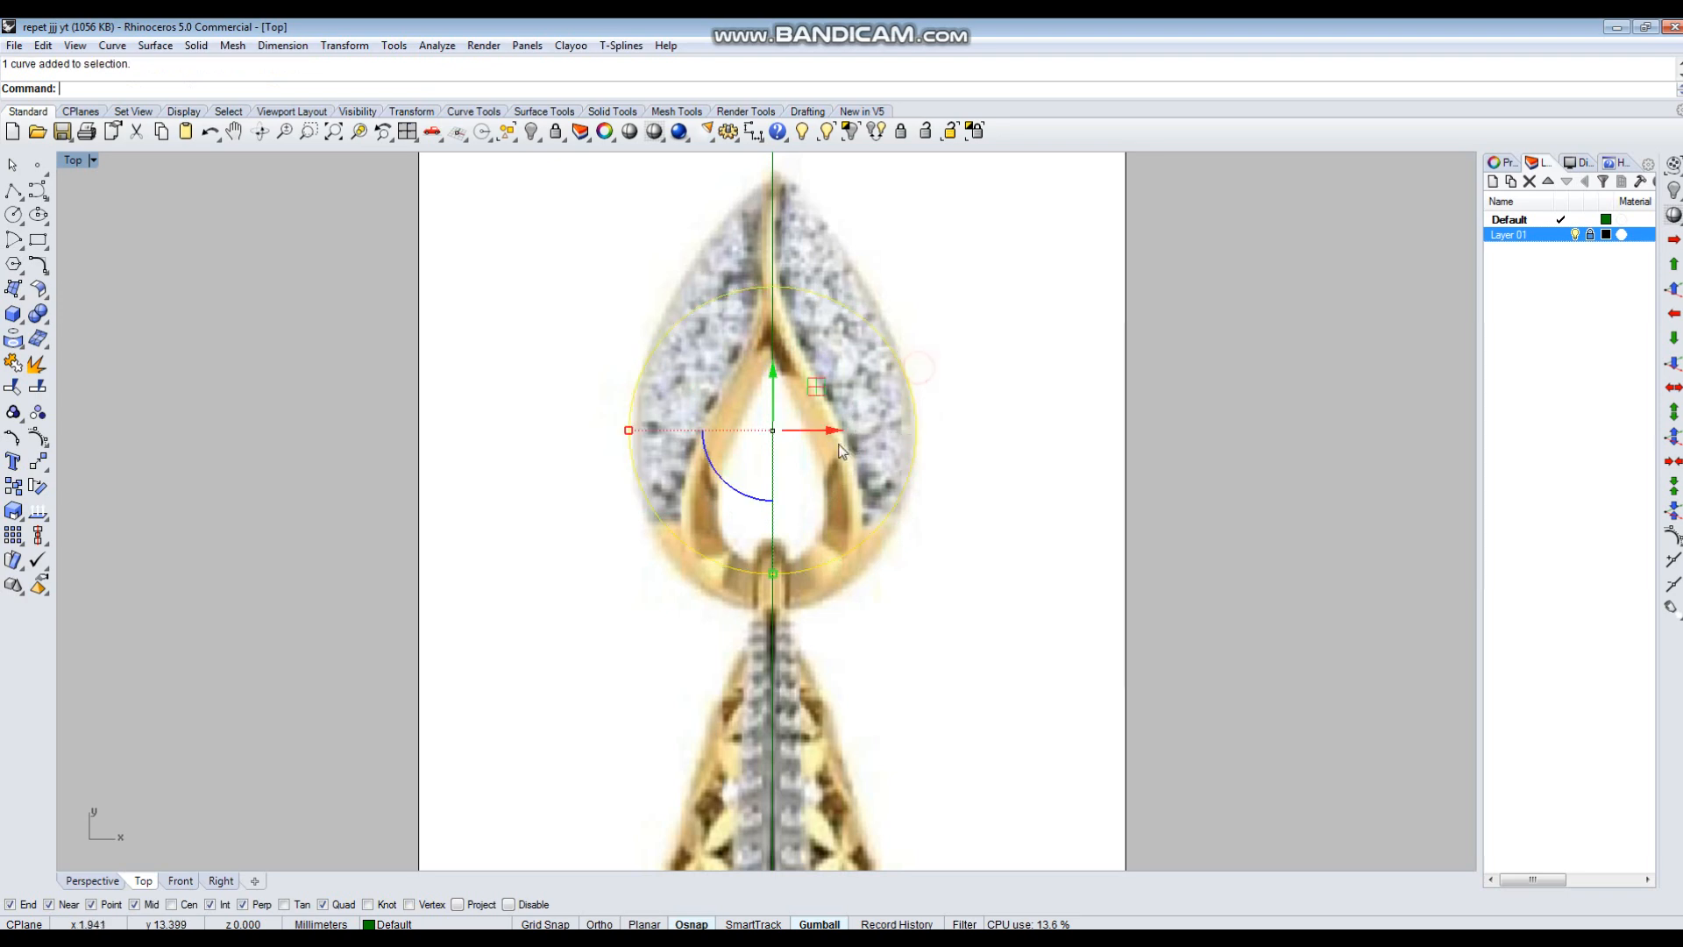
drag(773, 575, 771, 610)
click(1140, 545)
Turn on the oval's control points and raise its top point so the curve follows the bail's pointed outline.
right_drag(950, 460, 964, 562)
drag(930, 422, 868, 489)
right_drag(864, 443, 875, 532)
key(F10)
drag(798, 412, 846, 388)
key(ctrl+z)
click(749, 390)
click(798, 444)
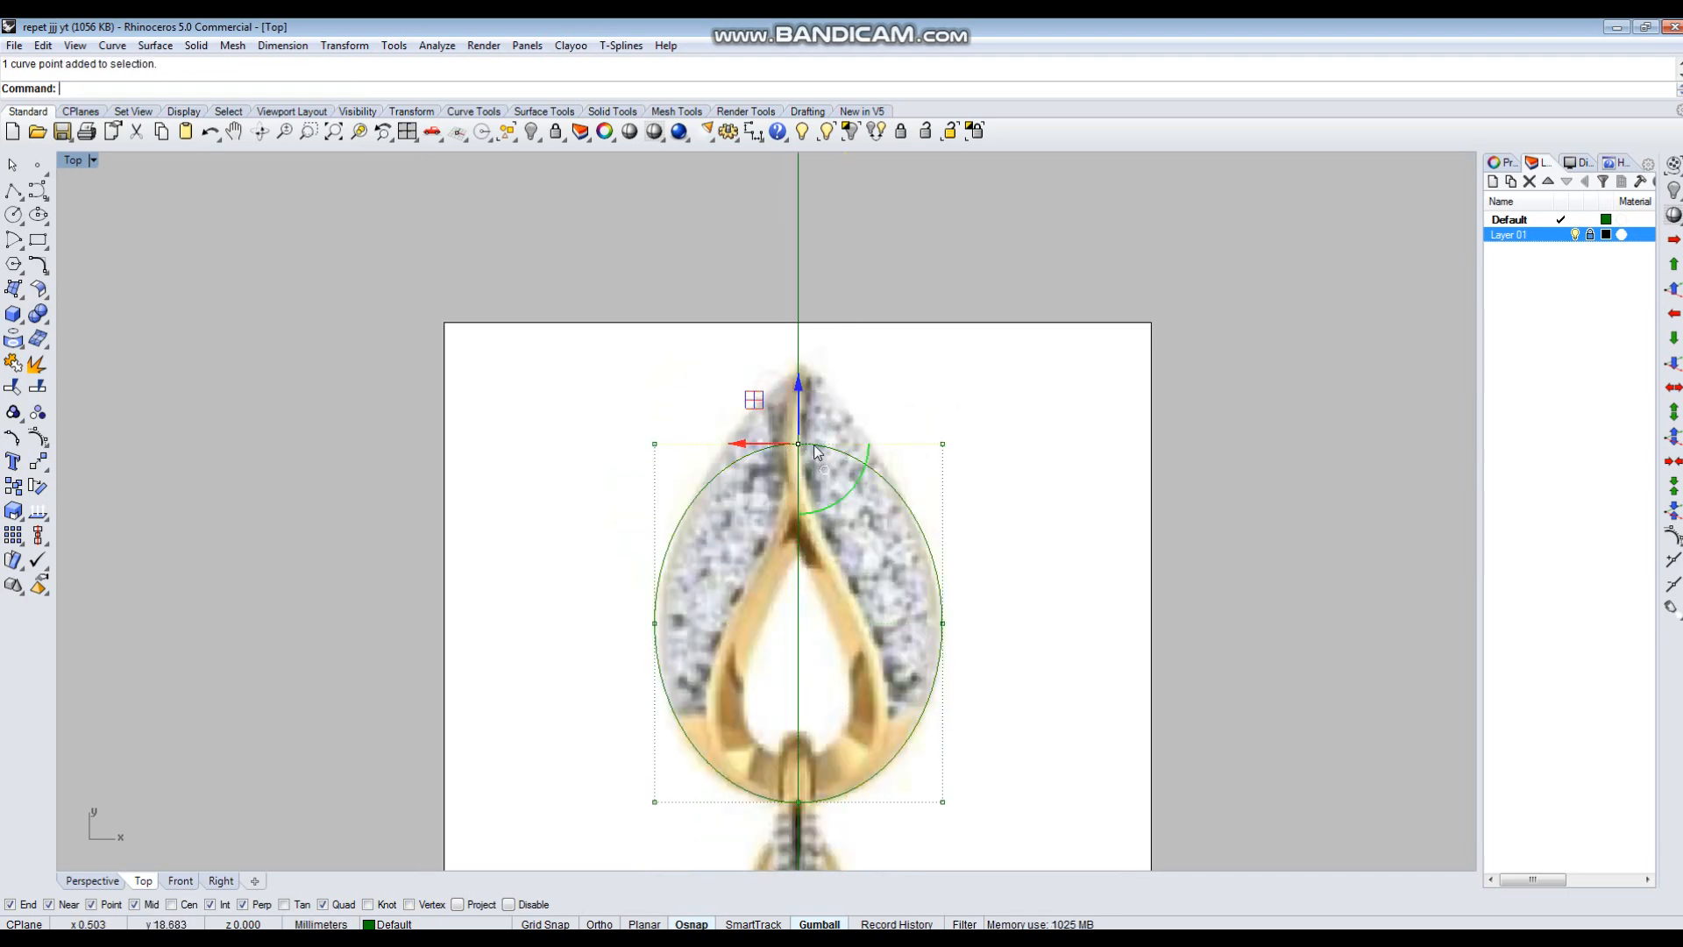
drag(799, 396, 816, 313)
scroll(1054, 549, down, 3)
click(959, 484)
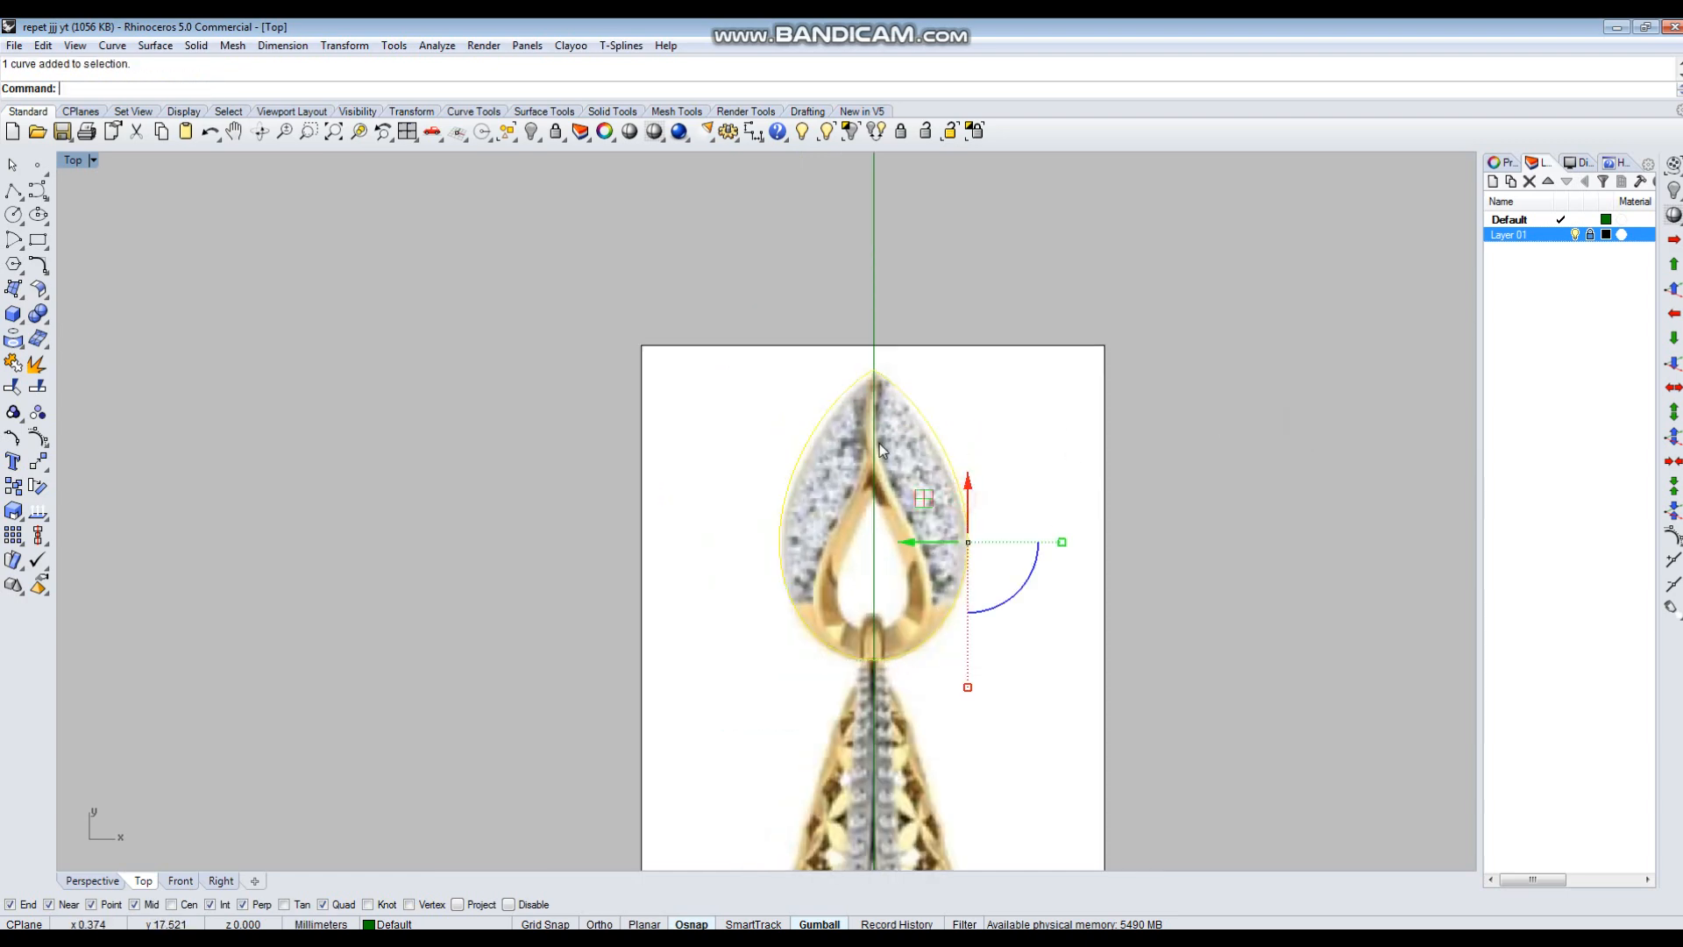
Hide the reference image layer, Layer 01, and place an area centroid point for the leaf outline.
right_drag(944, 622, 919, 580)
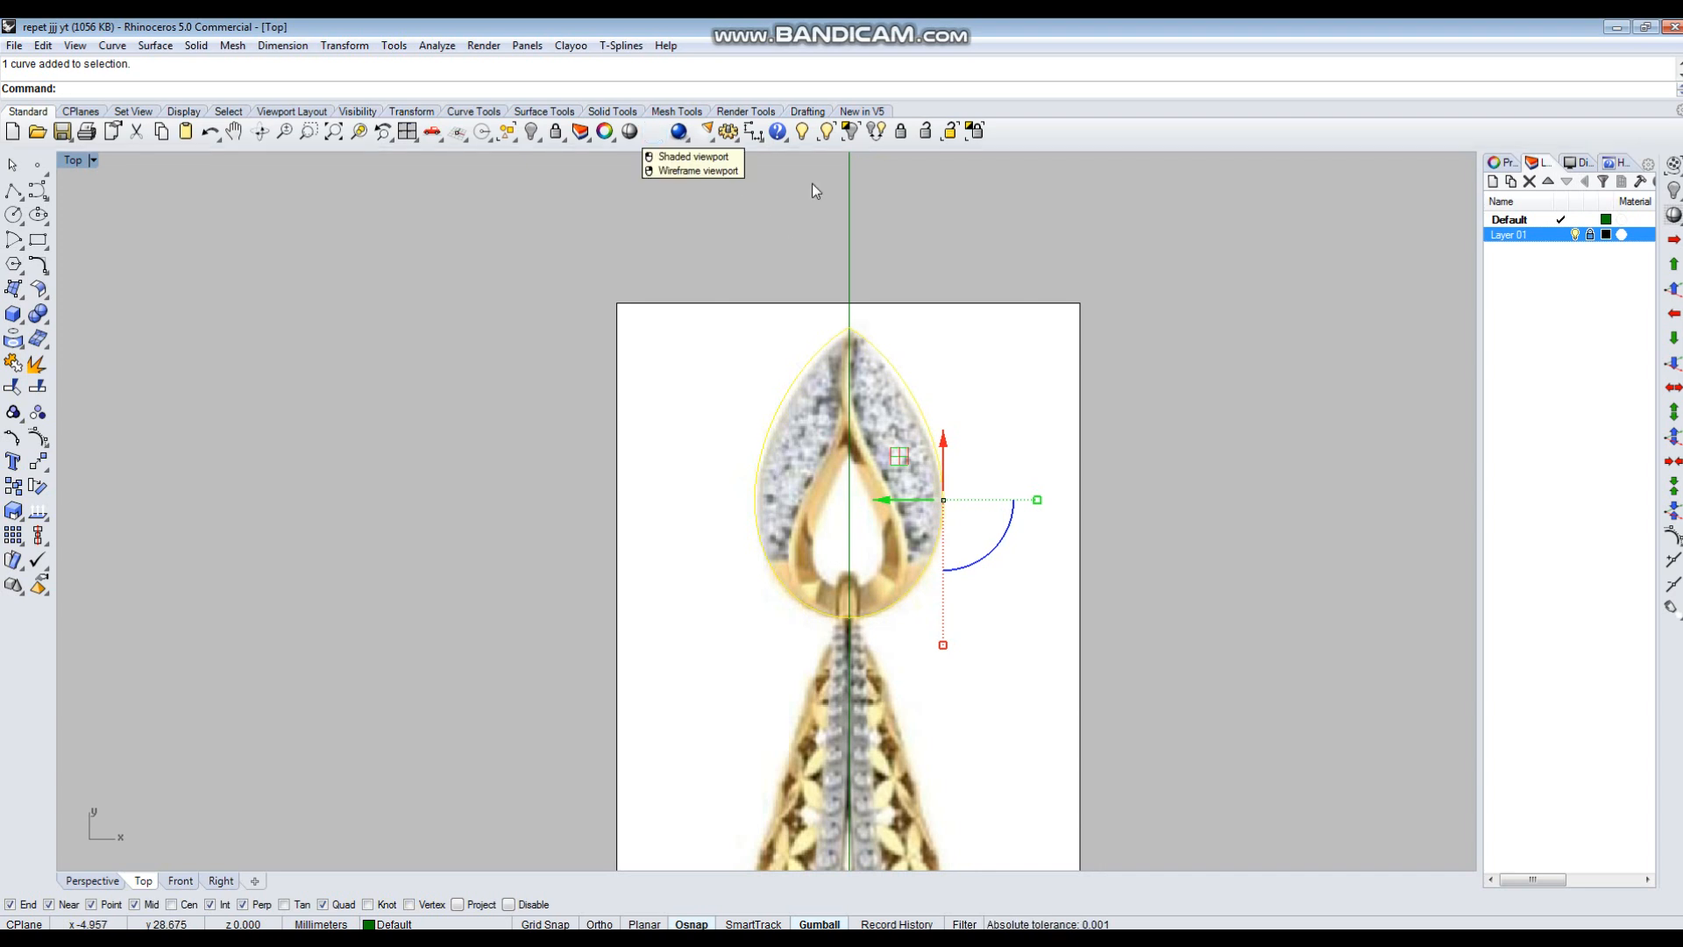
click(1578, 235)
text(AreaCentroid)
key(Return)
Draw a horizontal and a vertical line through the centroid with the BothSides option, each extending beyond the leaf outline.
text(line)
key(Return)
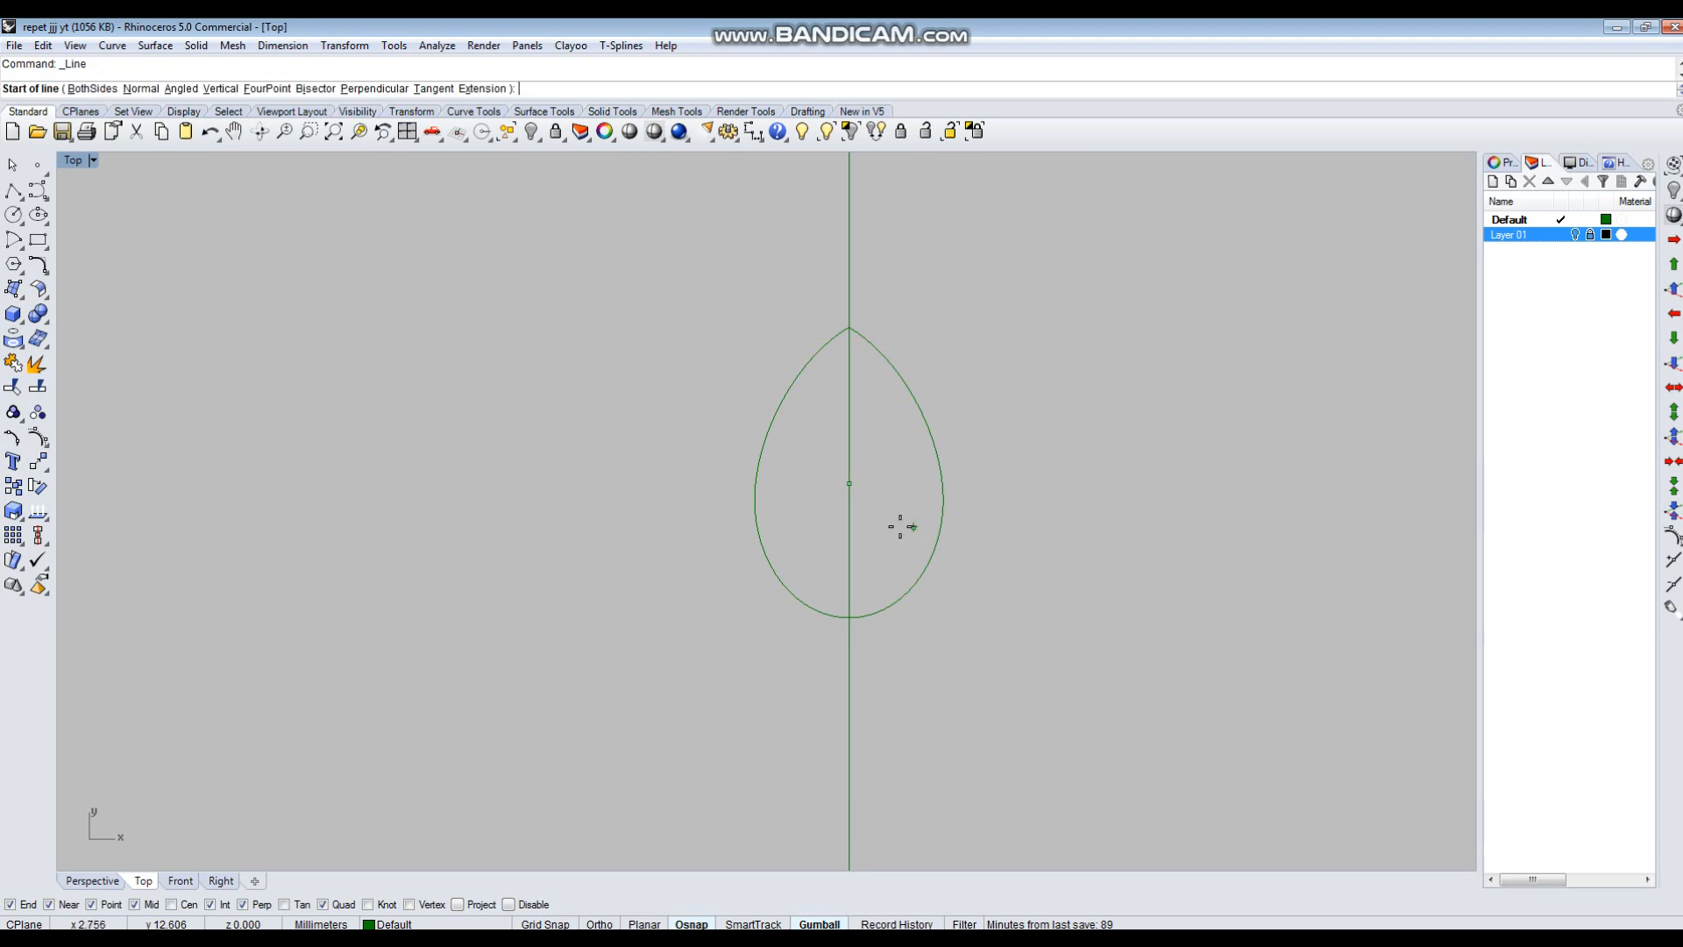
click(848, 483)
text(b)
key(Return)
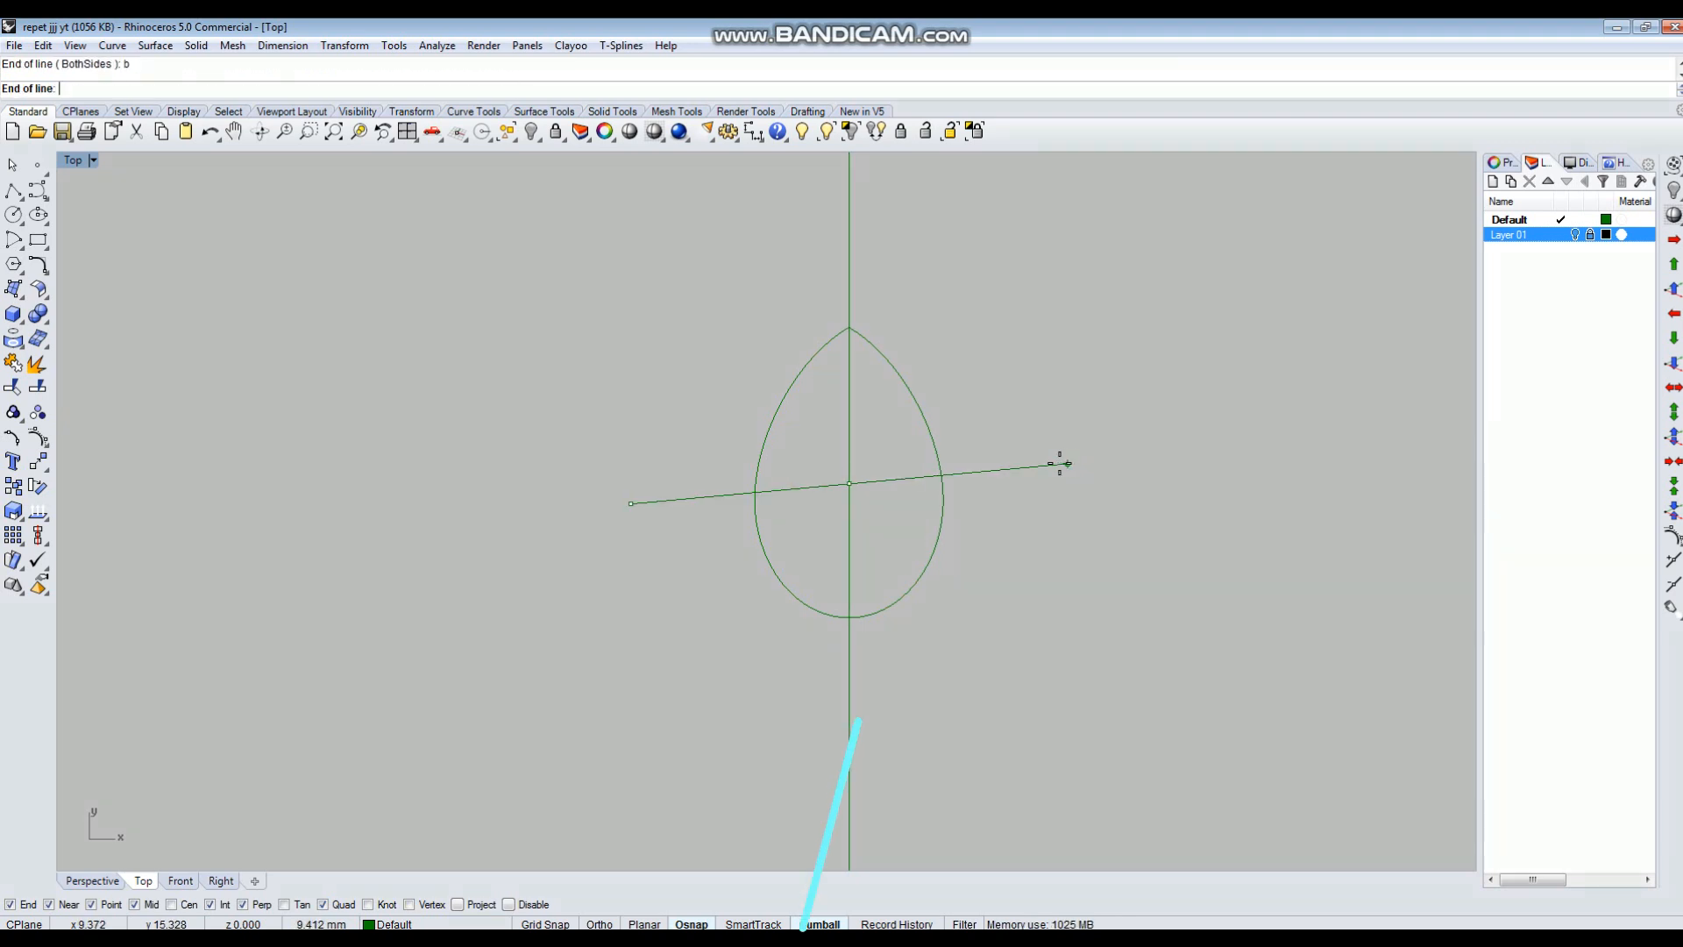
shift+click(1021, 482)
key(Return)
click(851, 484)
text(b)
key(Return)
shift+click(905, 294)
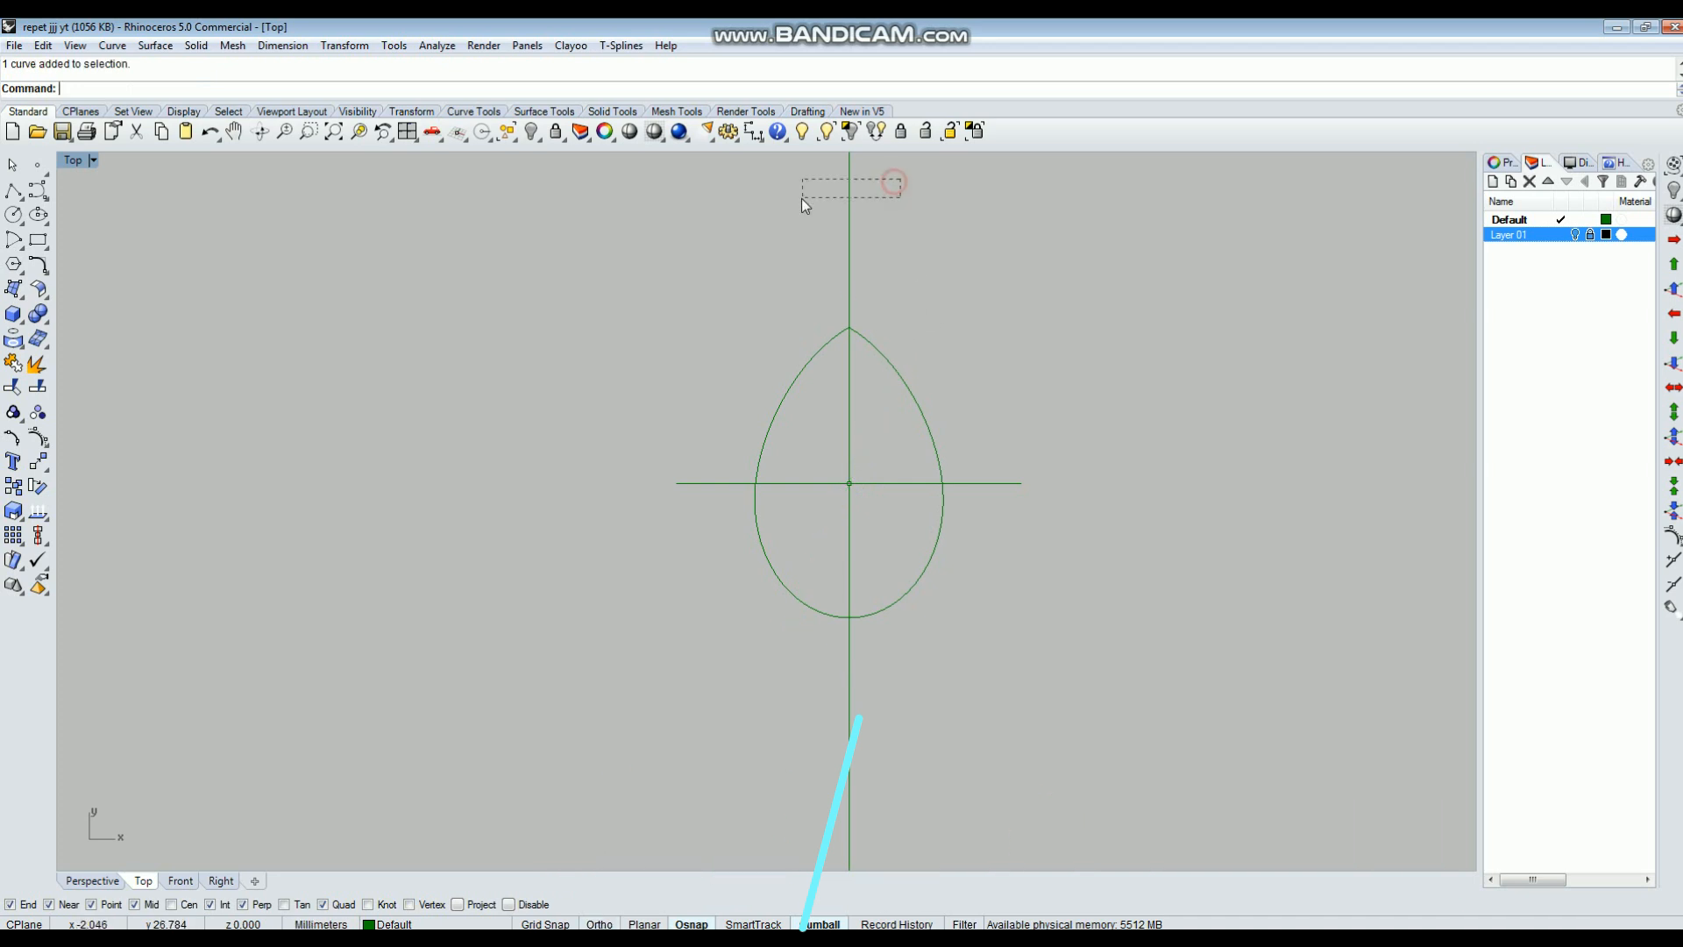
Trim the horizontal and vertical lines so they end on the leaf outline.
click(931, 444)
key(ctrl+t)
drag(1010, 451, 995, 516)
drag(875, 267, 844, 280)
drag(676, 445, 684, 513)
drag(945, 659, 837, 668)
drag(881, 280, 822, 315)
key(Return)
Rebuild the two cross lines as degree 3 curves with four control points each.
click(896, 482)
shift+drag(870, 386, 830, 398)
text(R)
key(Return)
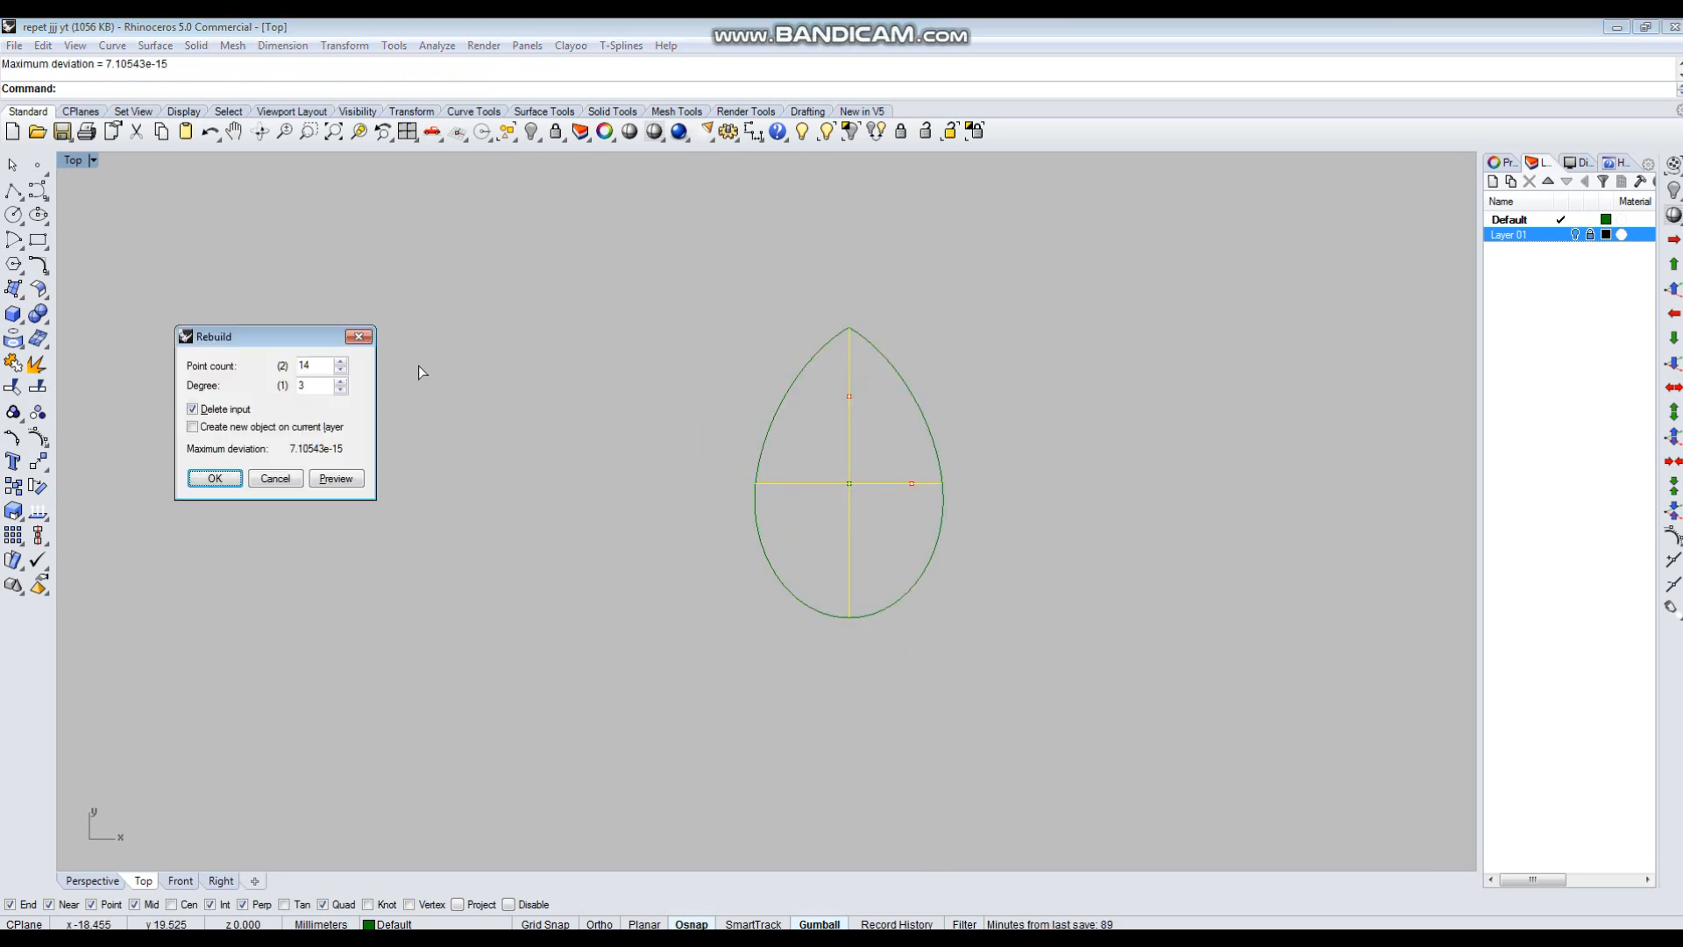
click(337, 369)
click(215, 478)
Turn on the cross lines' control points and spread the horizontal line's two inner points outward toward the outline.
key(F10)
scroll(882, 459, up, 3)
click(771, 484)
shift+click(889, 484)
shift+click(830, 371)
shift+drag(793, 531, 885, 599)
click(793, 474)
click(841, 332)
drag(776, 471, 712, 488)
key(ctrl+z)
key(Escape)
scroll(775, 487, up, 2)
click(788, 300)
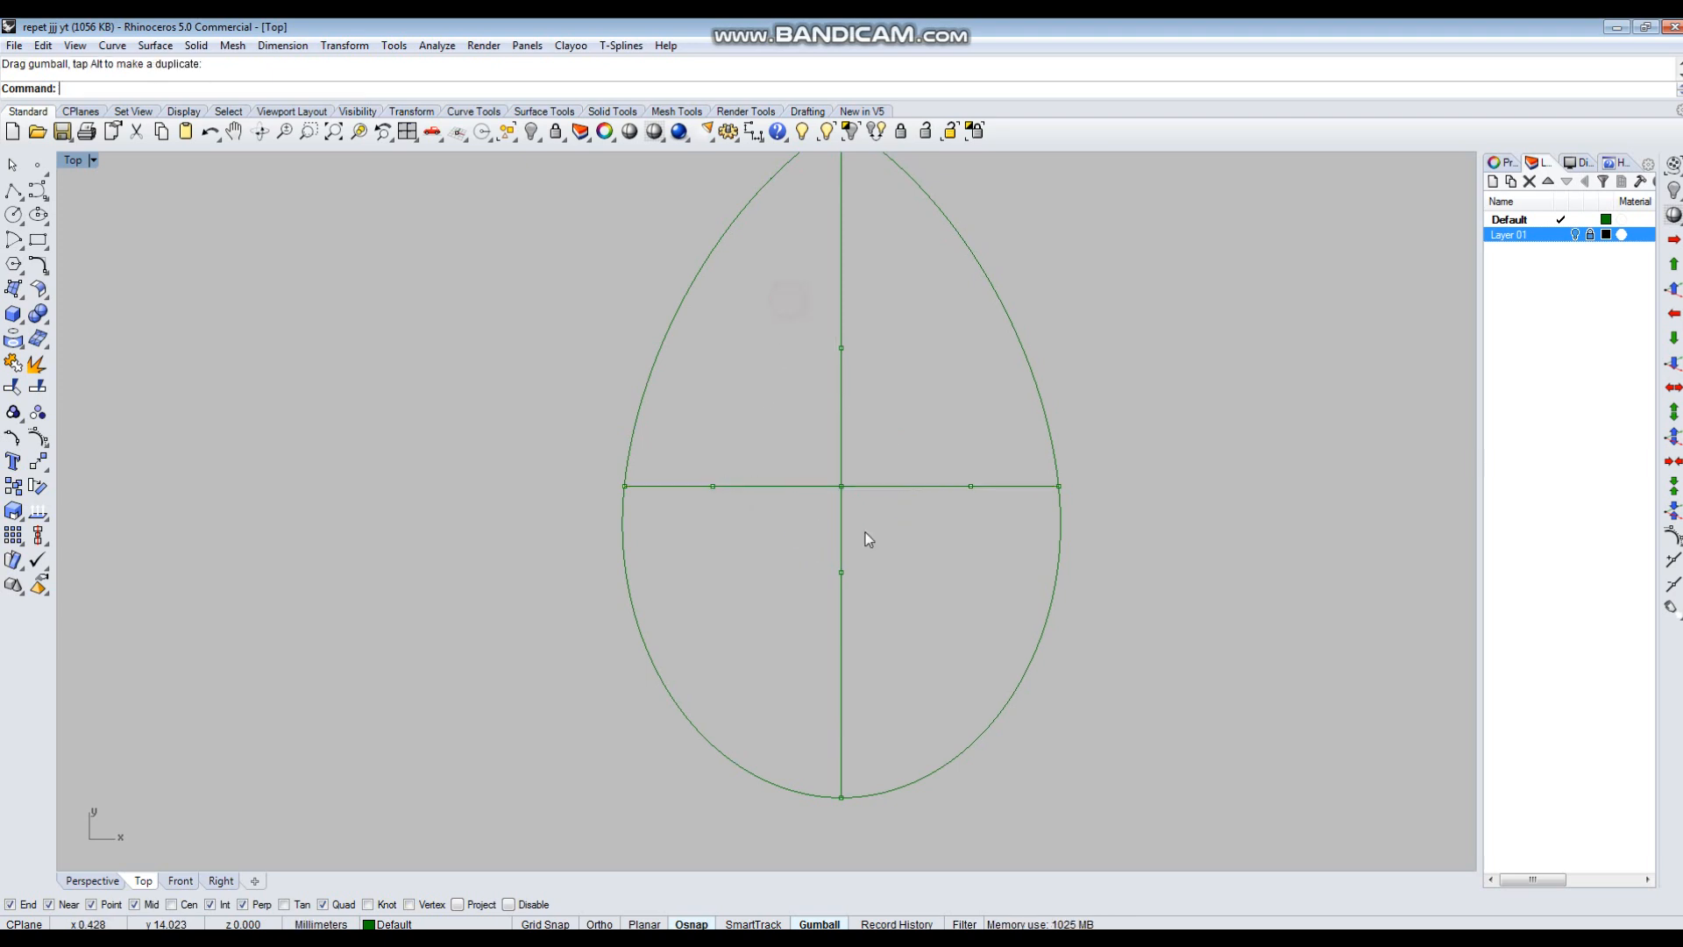
Spread the vertical line's two inner control points toward the tip and base of the leaf.
drag(871, 596, 850, 613)
scroll(871, 486, down, 1)
scroll(907, 569, down, 5)
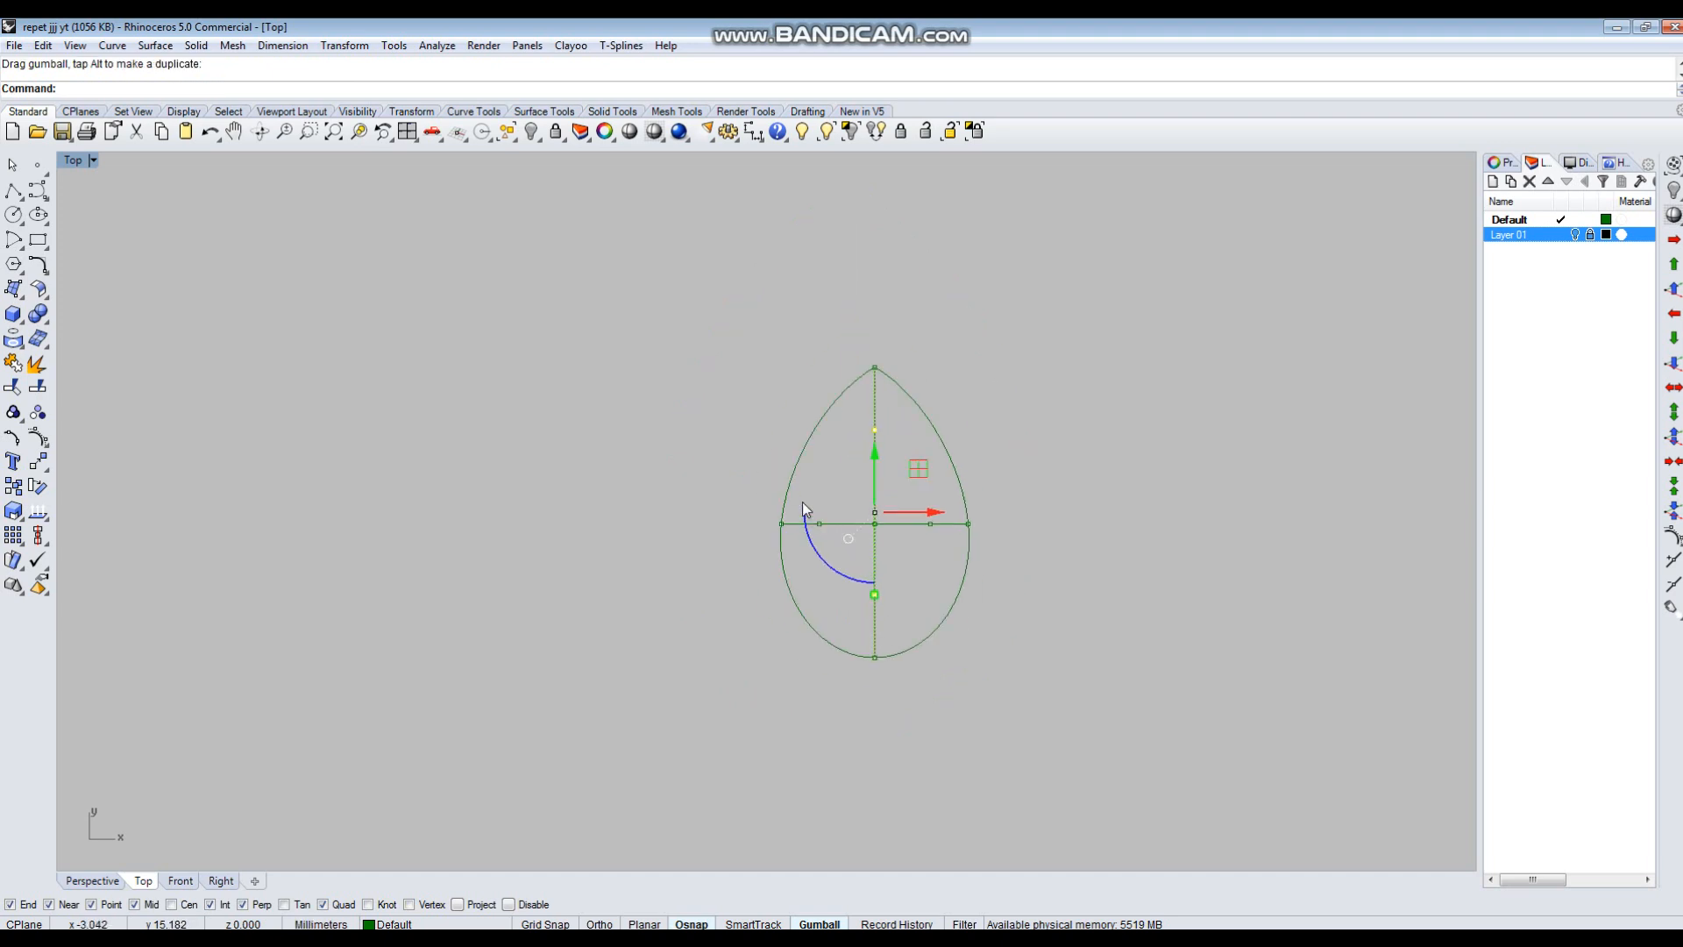
In the Perspective view, raise the inner control points so both cross lines arch above the leaf outline.
key(ctrl+F3)
right_drag(864, 544, 960, 506)
drag(948, 496, 948, 440)
key(Escape)
right_drag(1052, 561, 996, 566)
key(Escape)
Split the leaf outline where the two arched cross curves meet it.
scroll(958, 498, up, 5)
drag(912, 636, 888, 554)
scroll(840, 513, up, 5)
text(s)
key(Return)
drag(843, 500, 666, 368)
key(Return)
Build a domed surface from the outline segments and both arched cross curves with NetworkSrf.
click(863, 614)
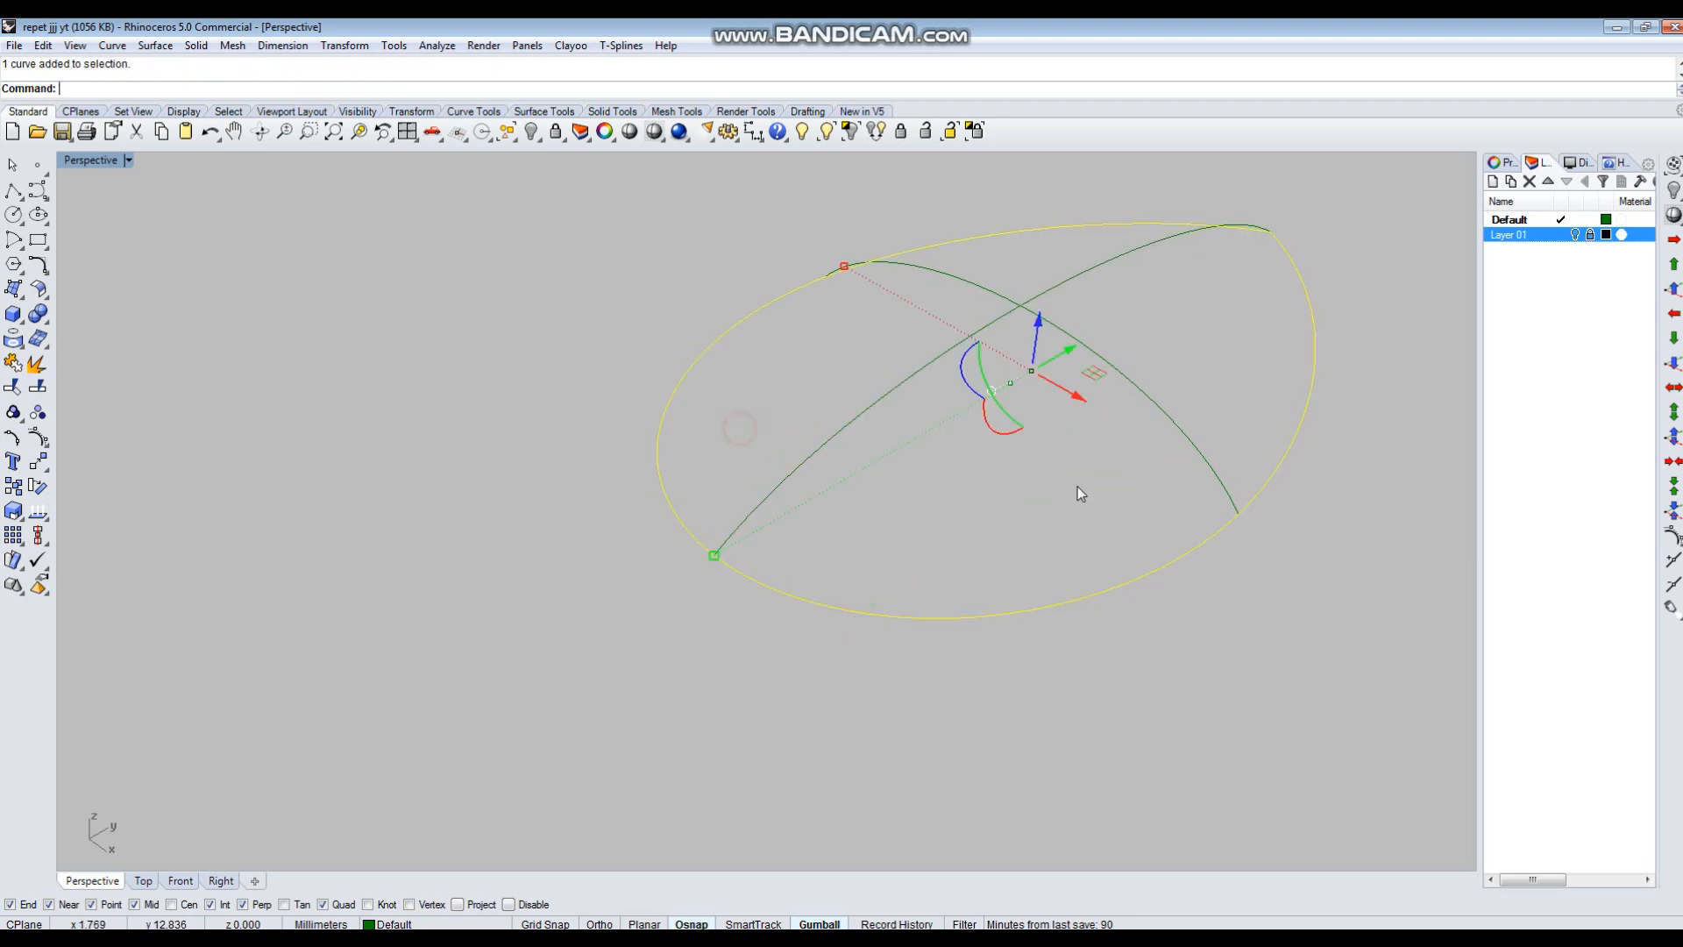
shift+drag(1211, 377, 1106, 326)
shift+drag(1193, 292, 1139, 220)
text(n)
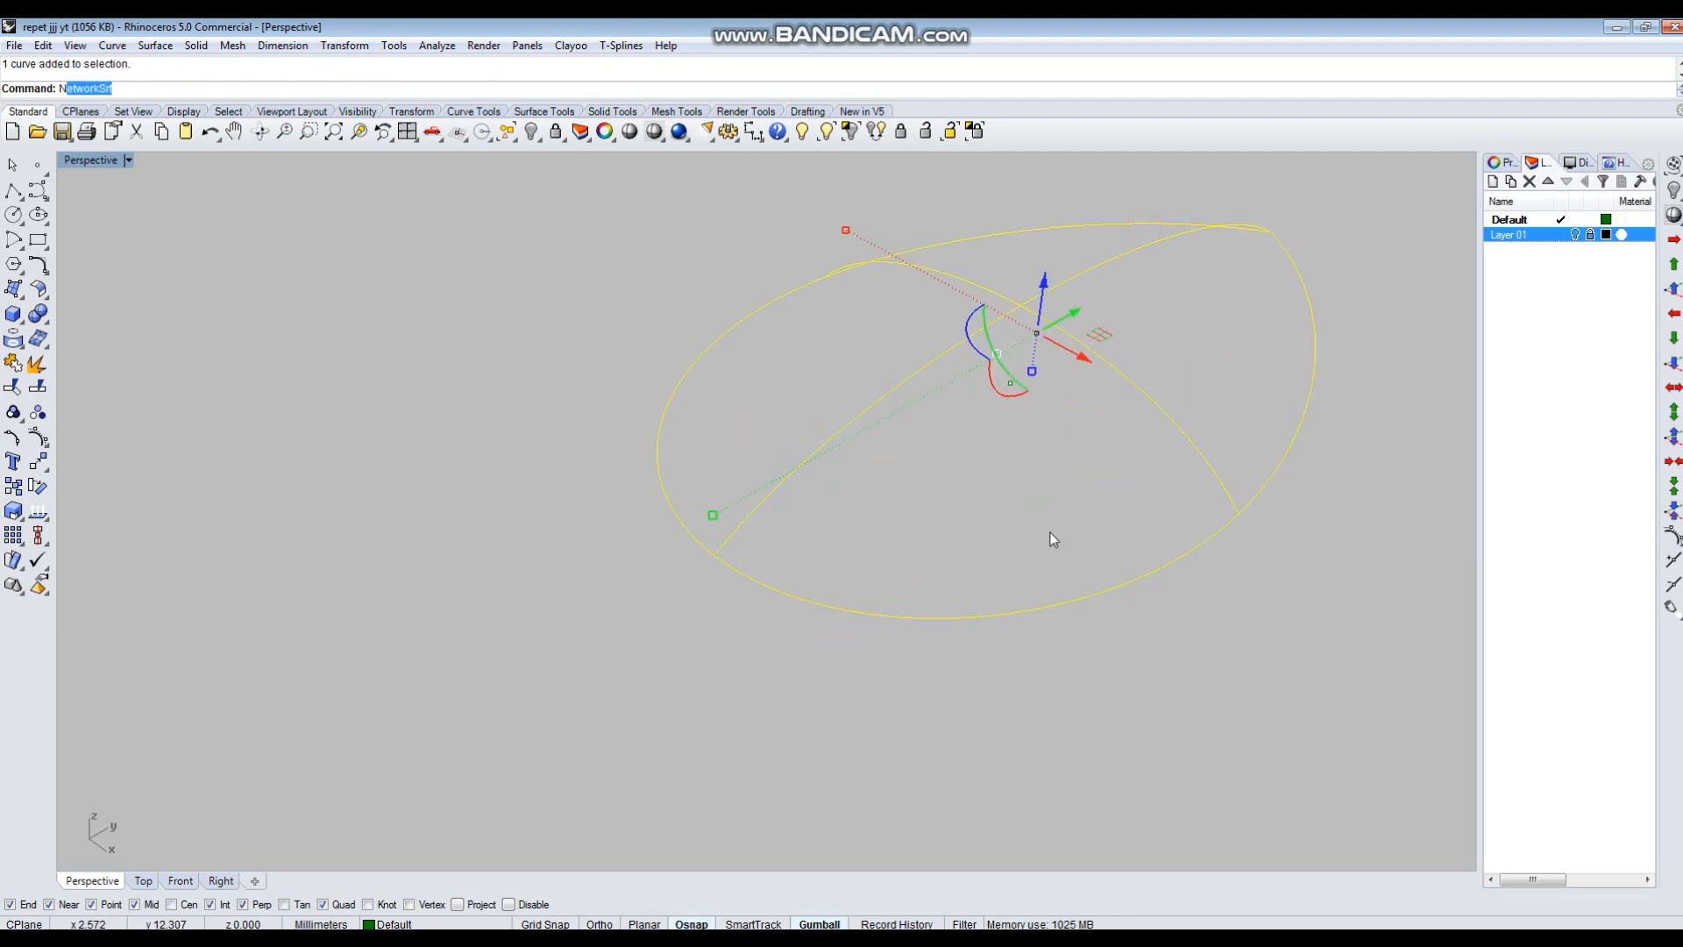
key(Return)
key(Return)
right_drag(1049, 537, 945, 654)
Show the Layer 01 reference image in the Top view and display the model in wireframe.
key(ctrl+F1)
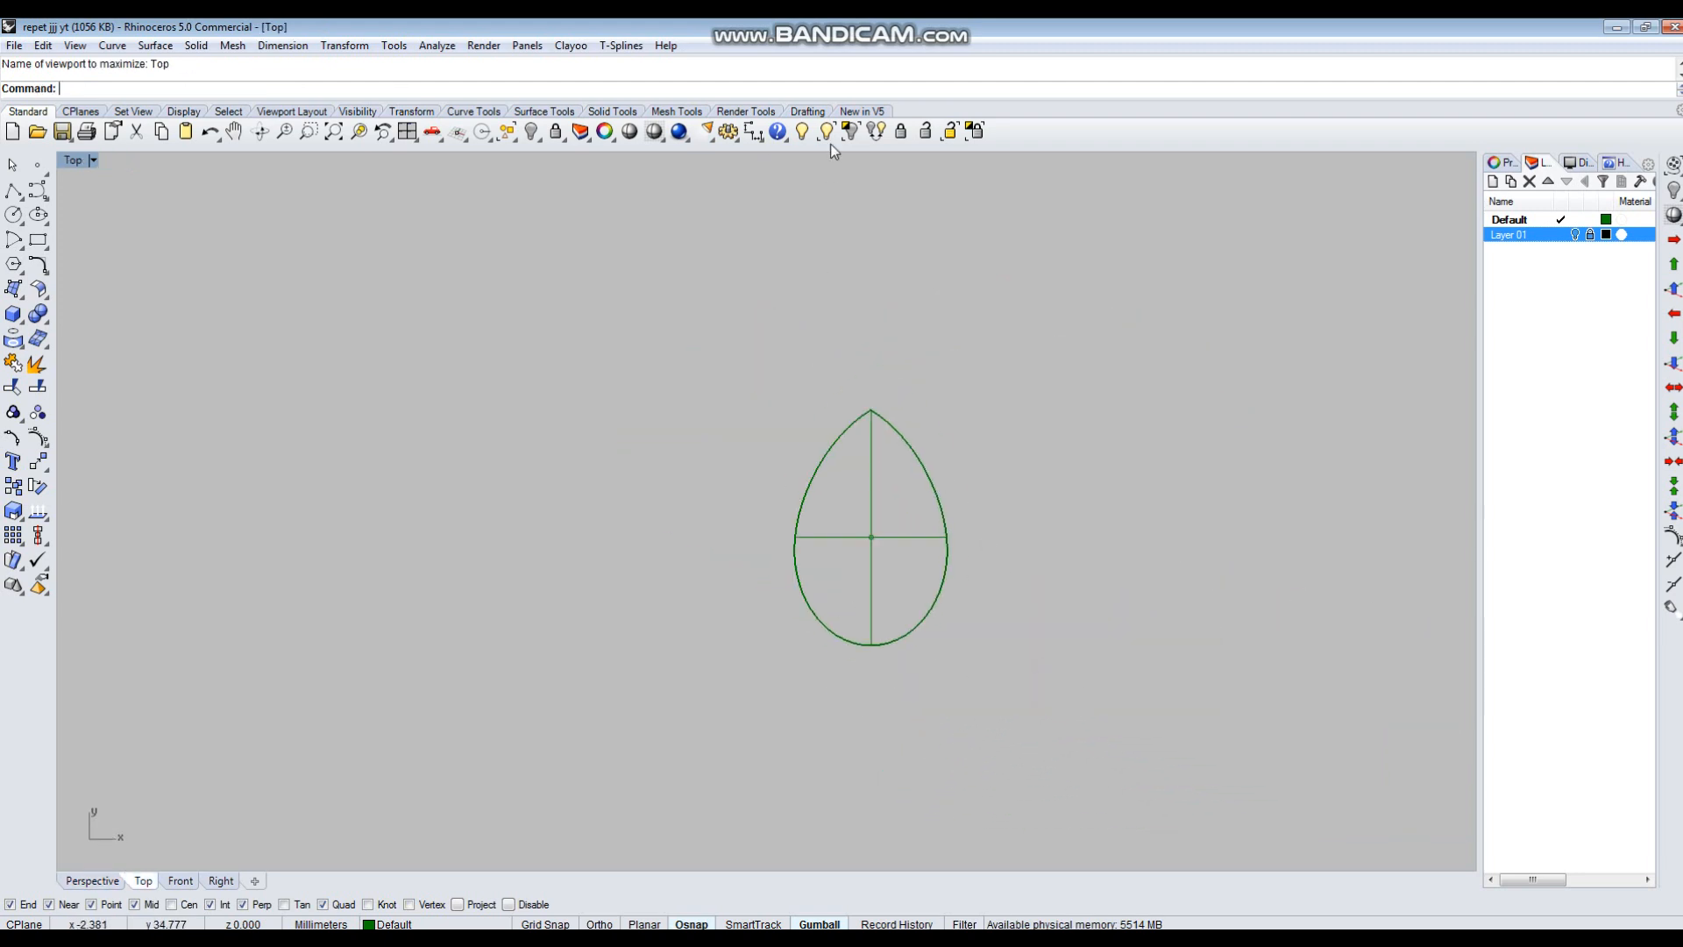
click(654, 131)
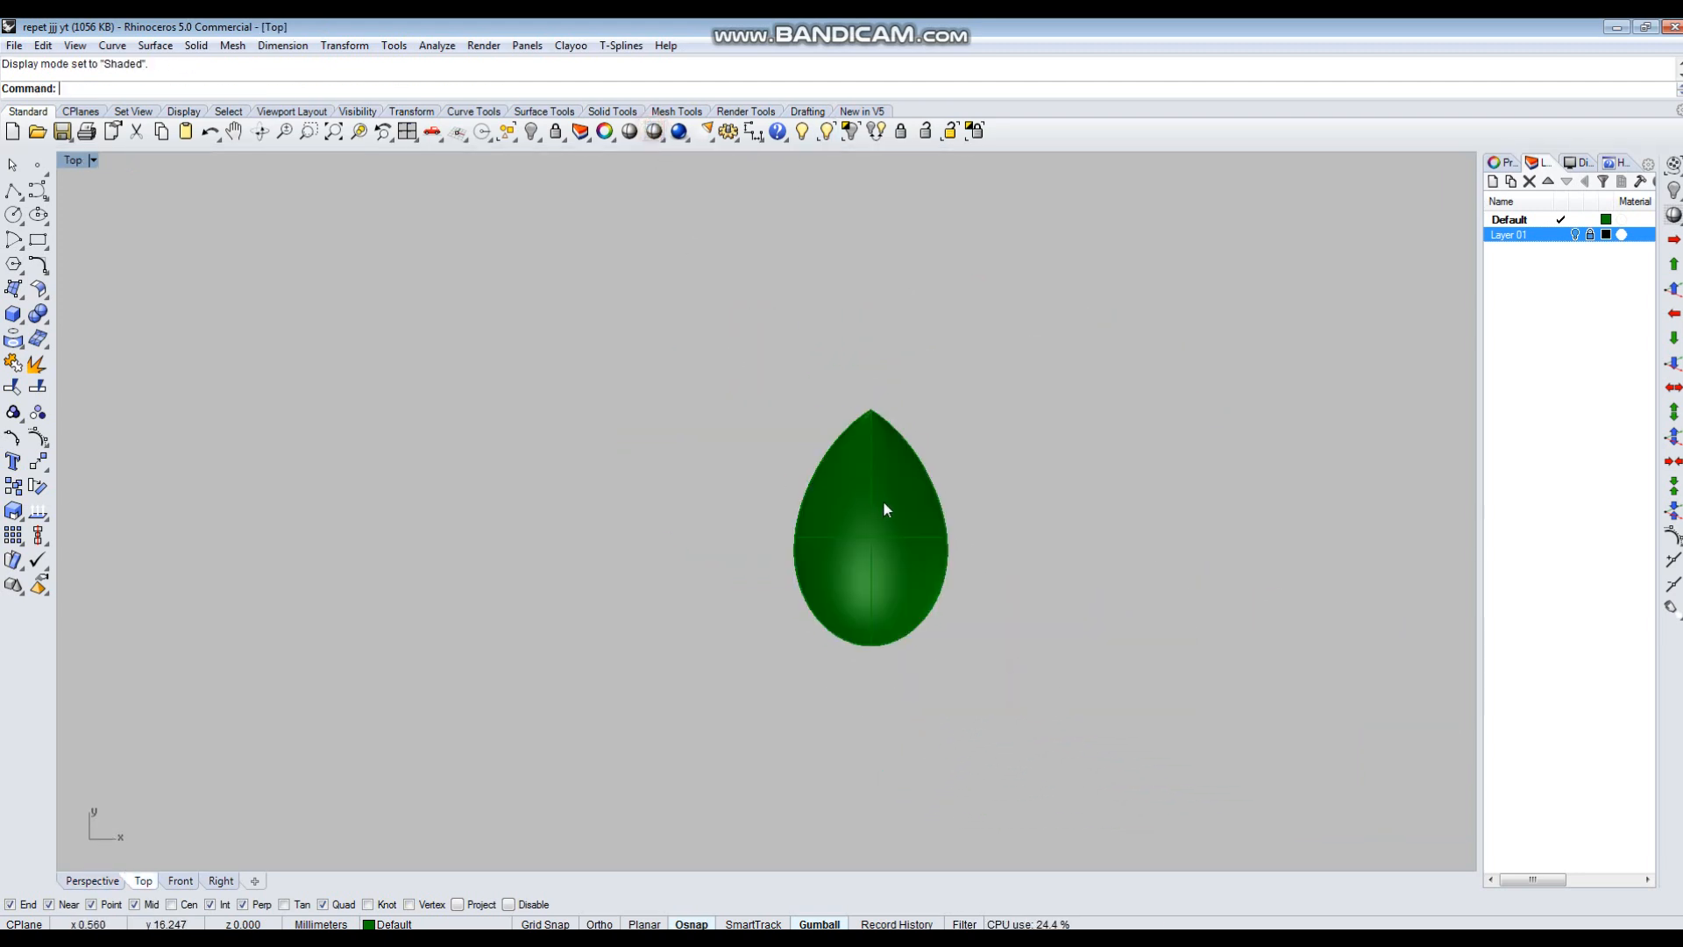
scroll(953, 449, up, 4)
click(1575, 234)
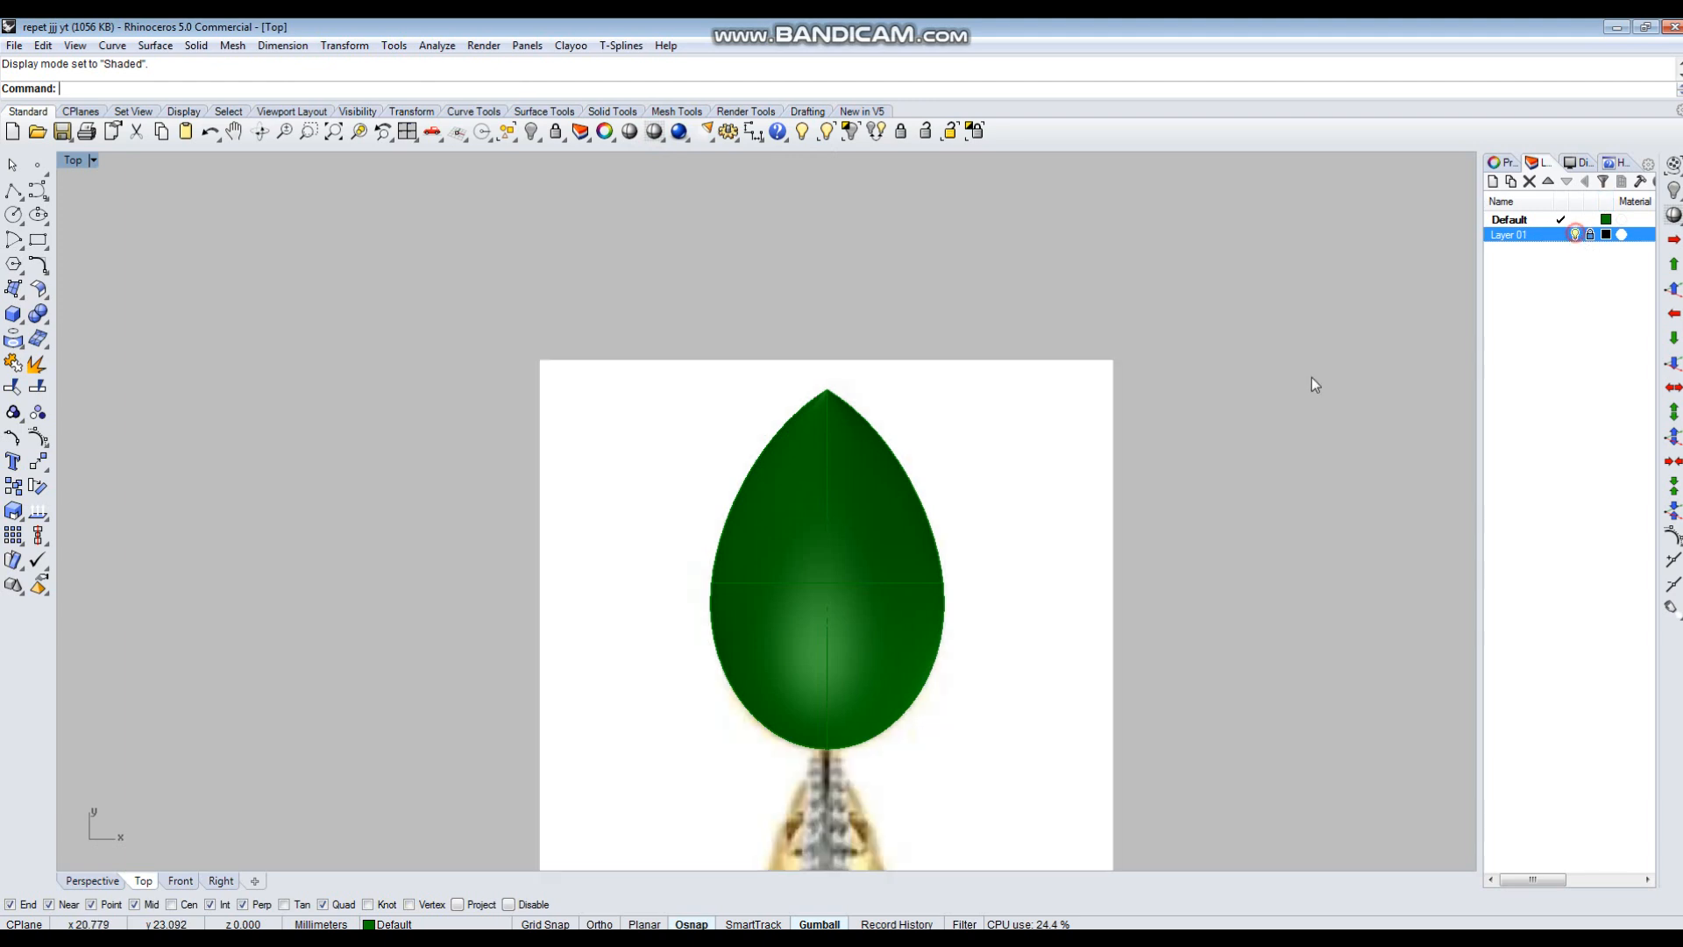
click(630, 131)
right_drag(834, 515, 844, 440)
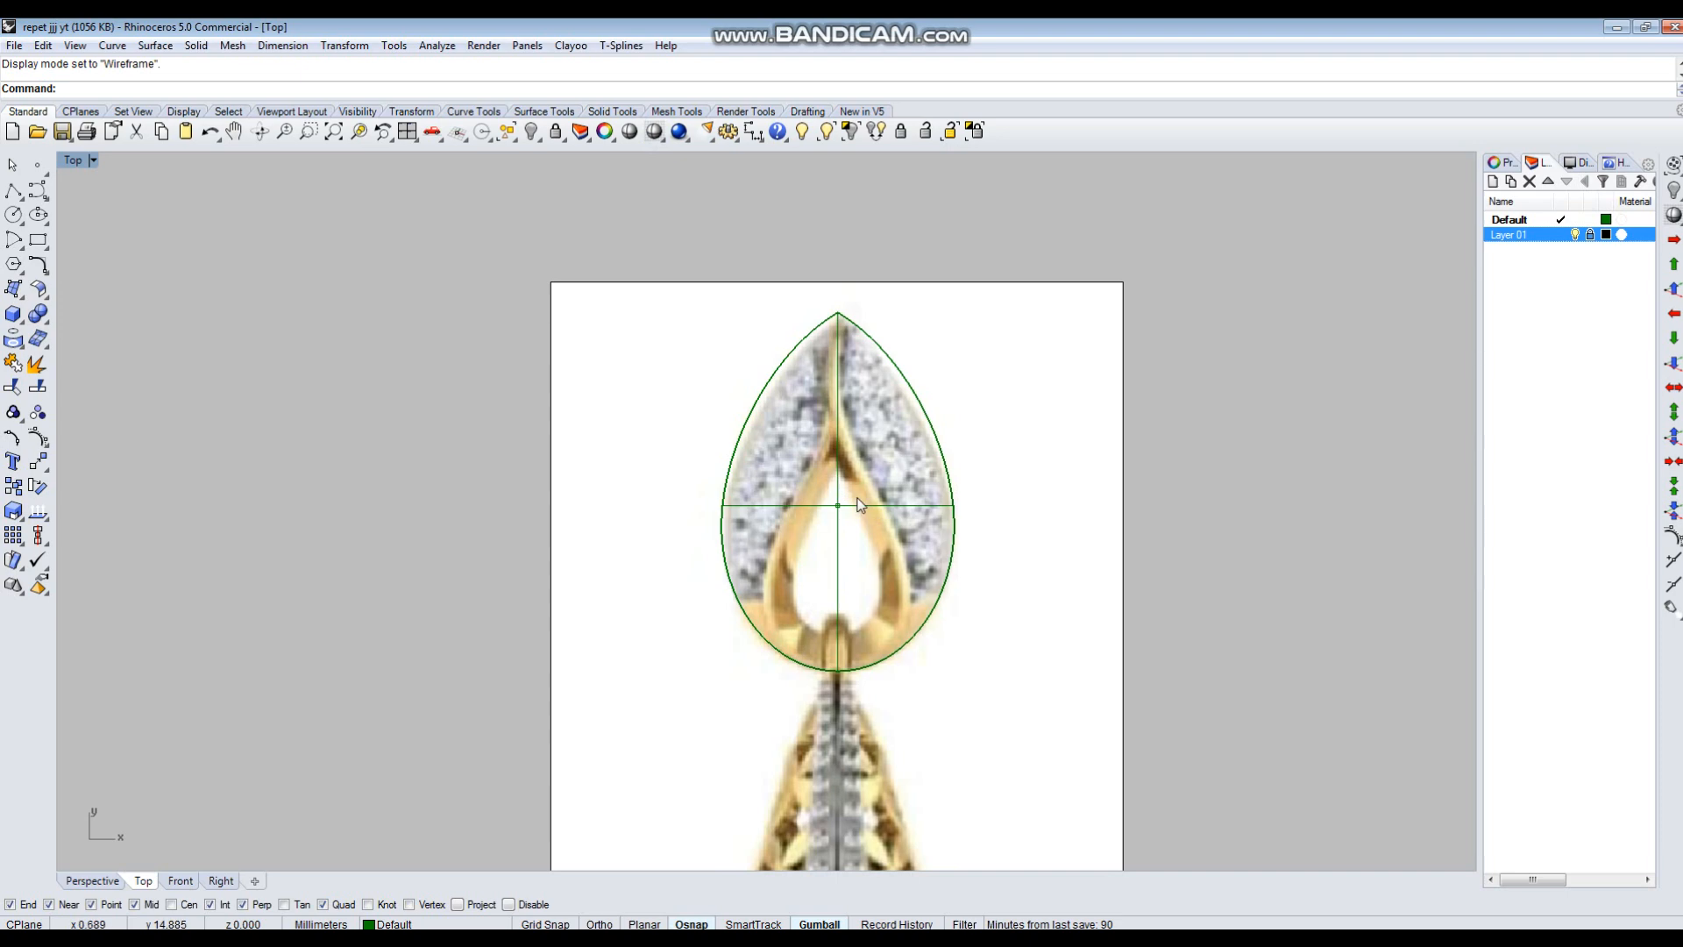
Draw a circle centered on the axis line, matching the width of the gold frame around the bail's opening.
scroll(859, 504, down, 2)
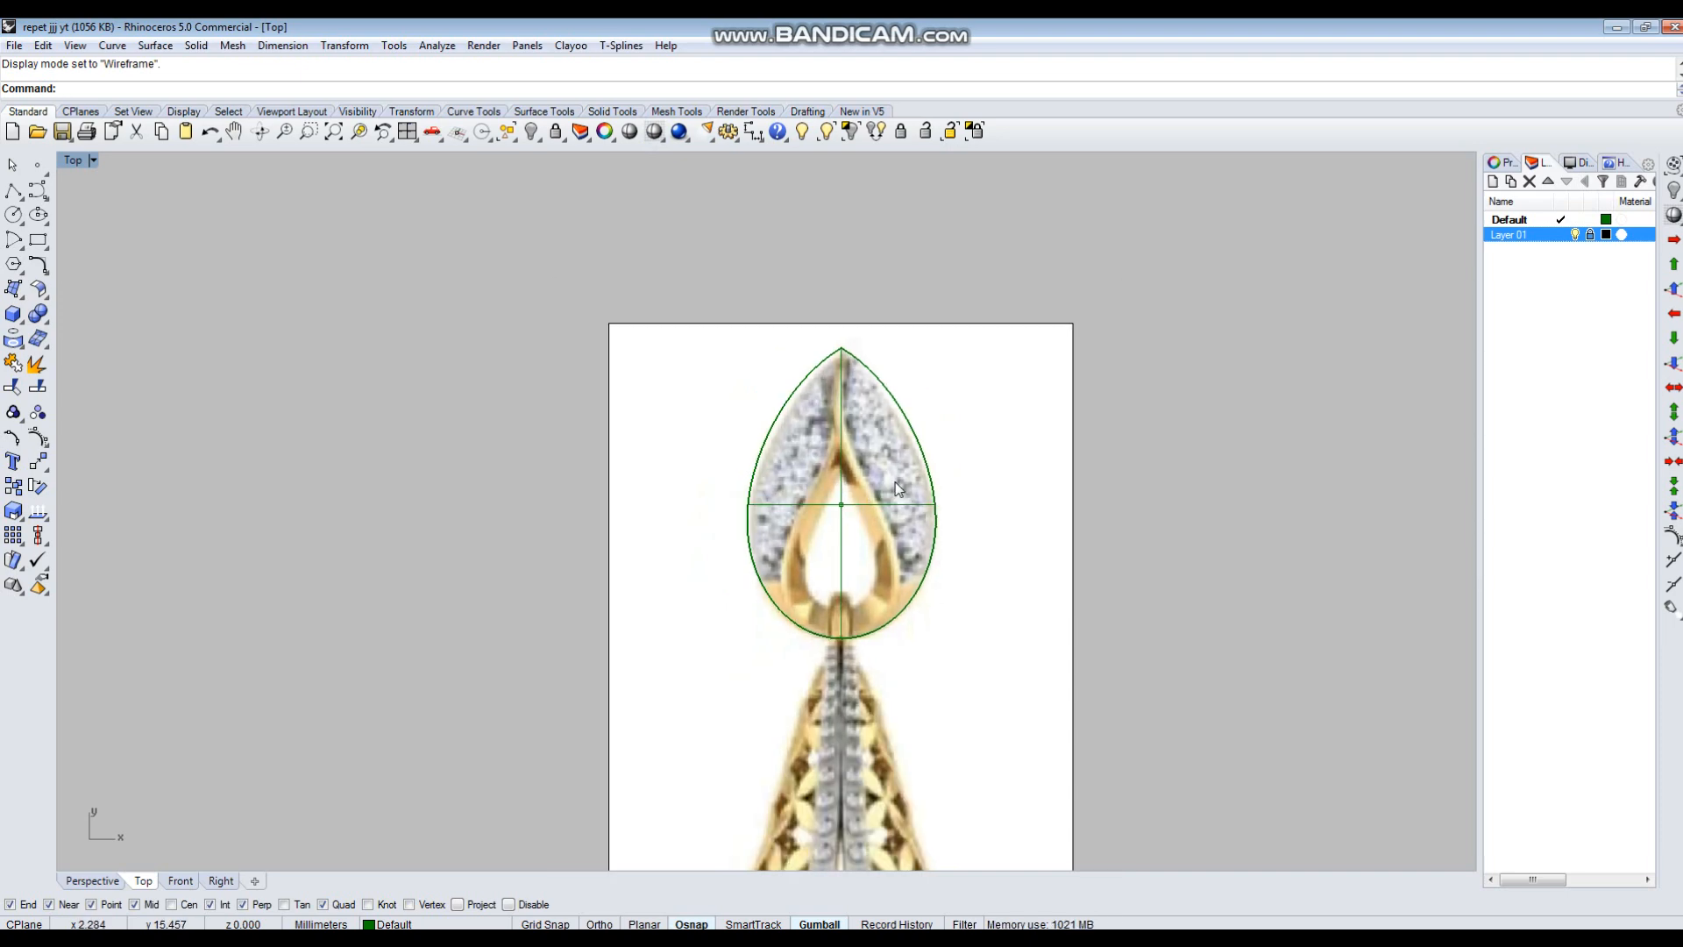
scroll(954, 434, down, 3)
scroll(879, 477, up, 4)
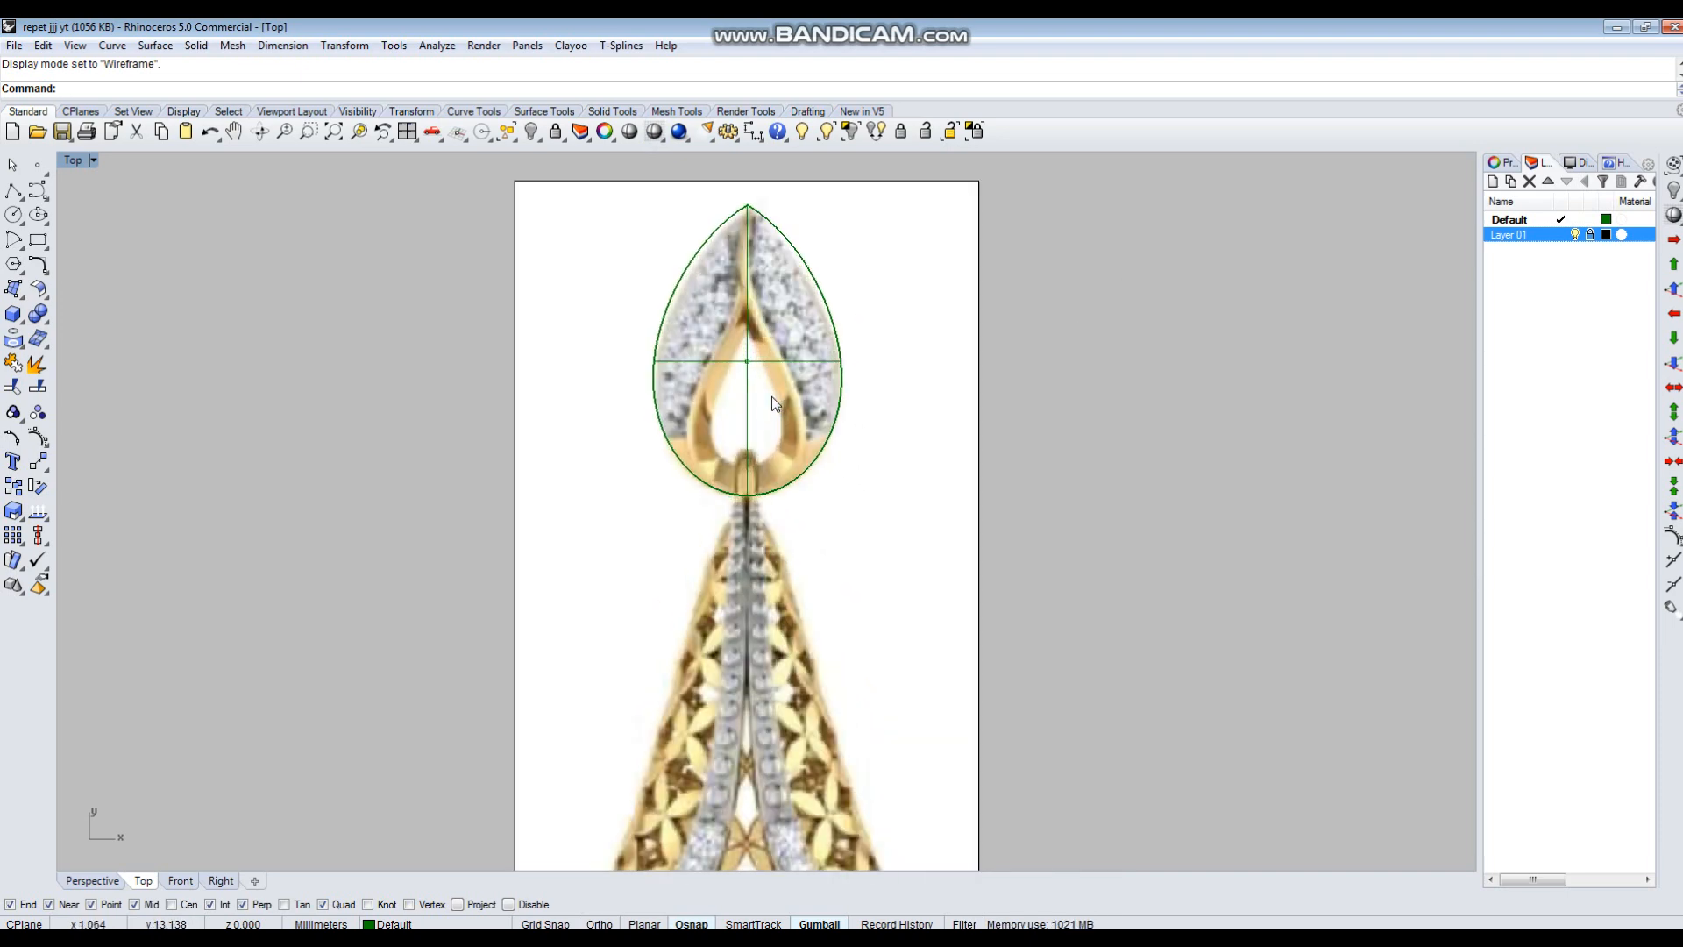
scroll(846, 499, down, 1)
scroll(866, 438, down, 5)
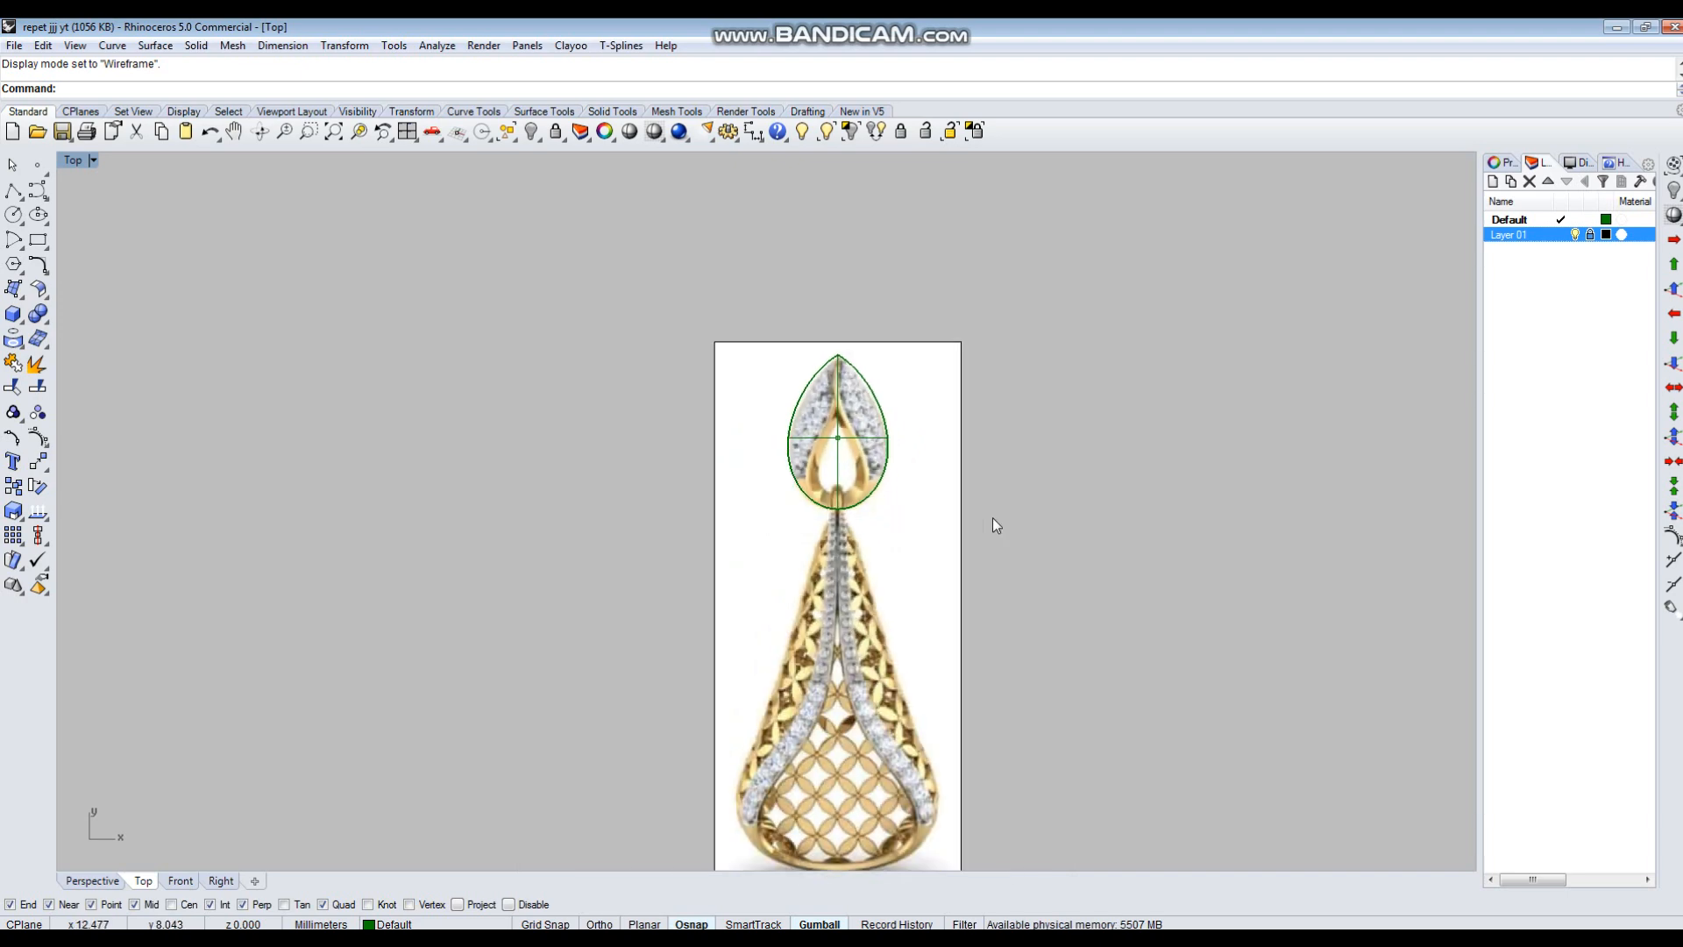
scroll(892, 506, up, 3)
text(c)
key(Return)
click(809, 452)
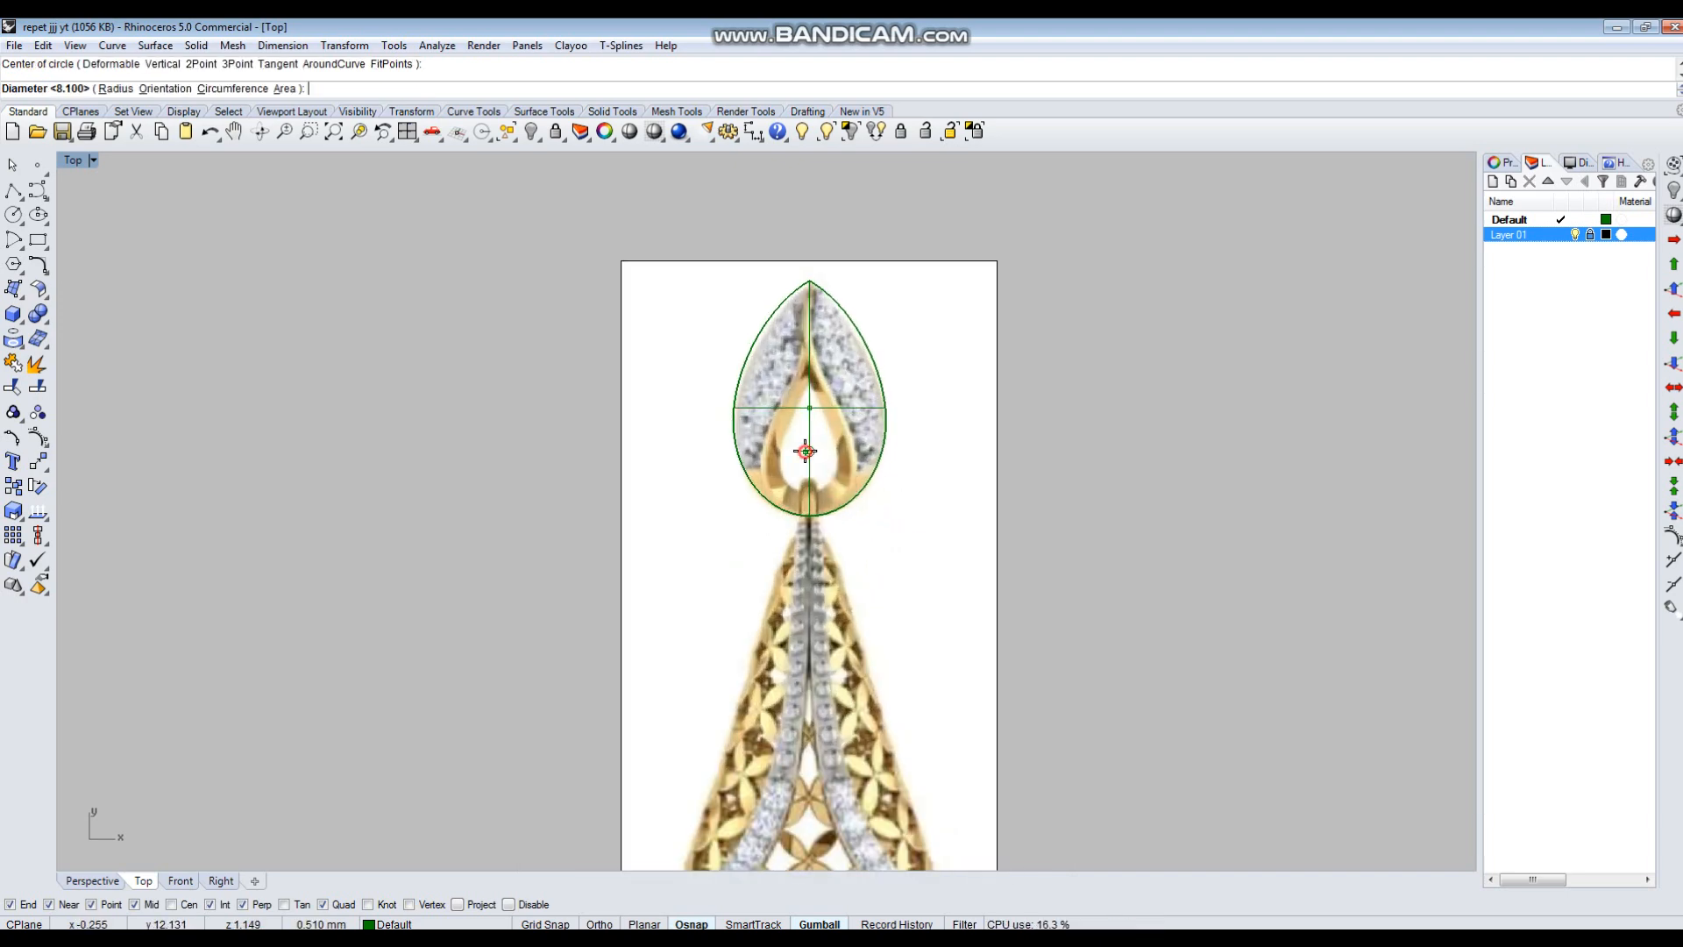
click(854, 448)
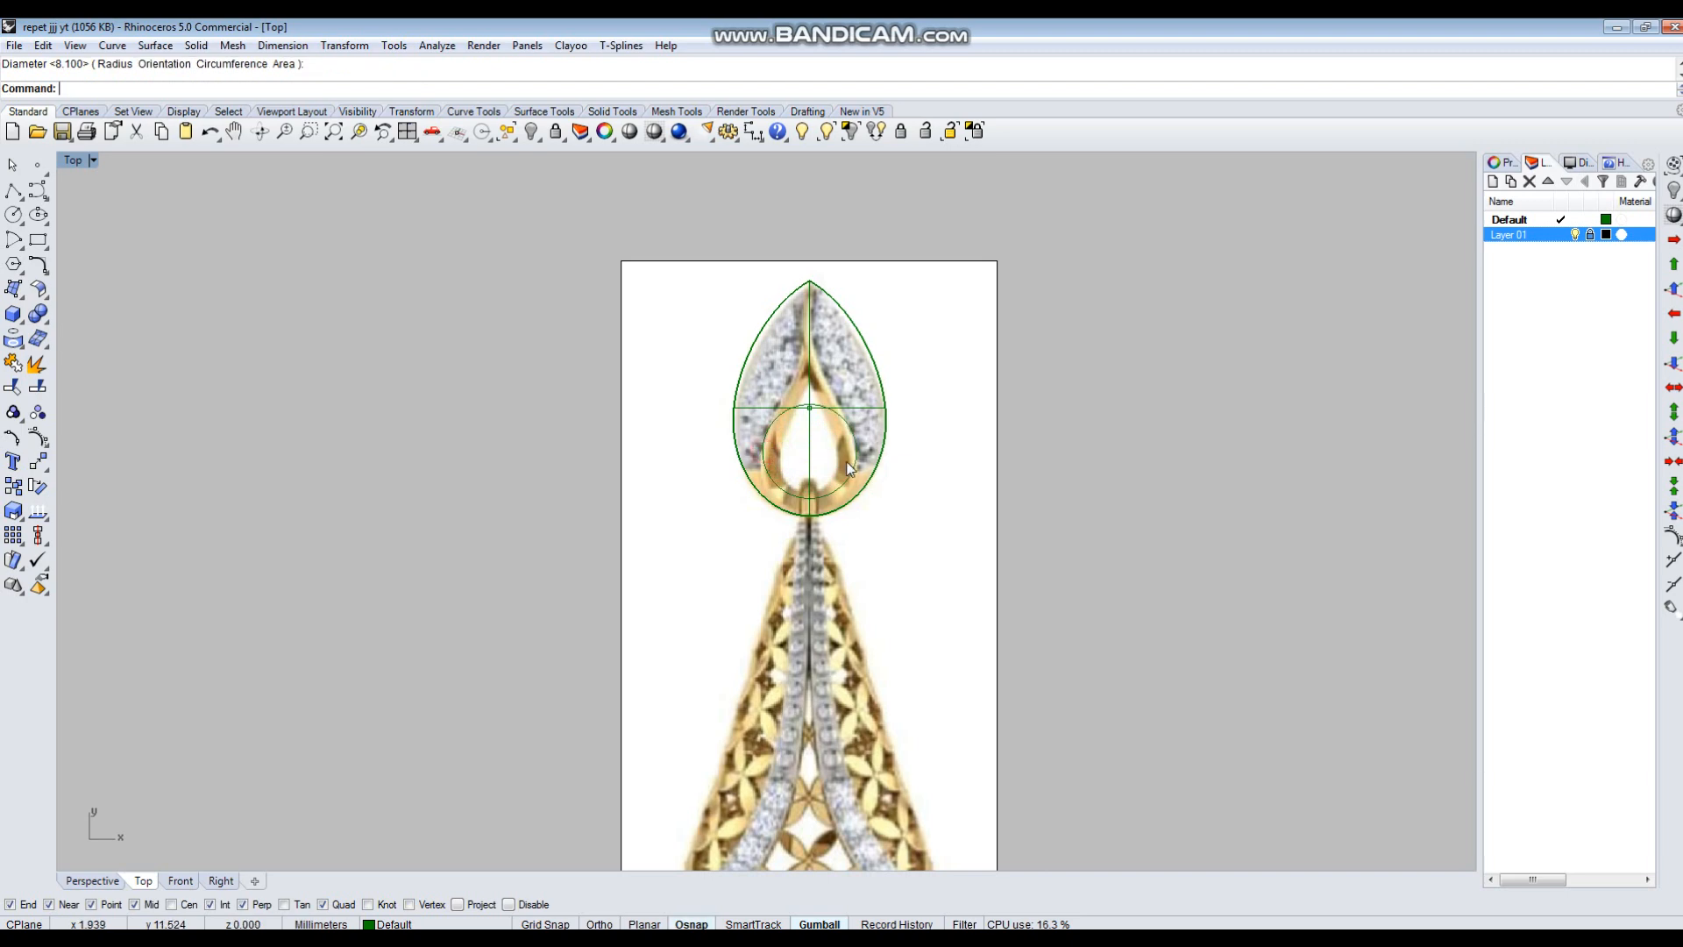
Turn on the circle's control points and raise its top point to form a teardrop around the bail's opening.
scroll(856, 449, up, 2)
click(856, 448)
scroll(806, 440, up, 3)
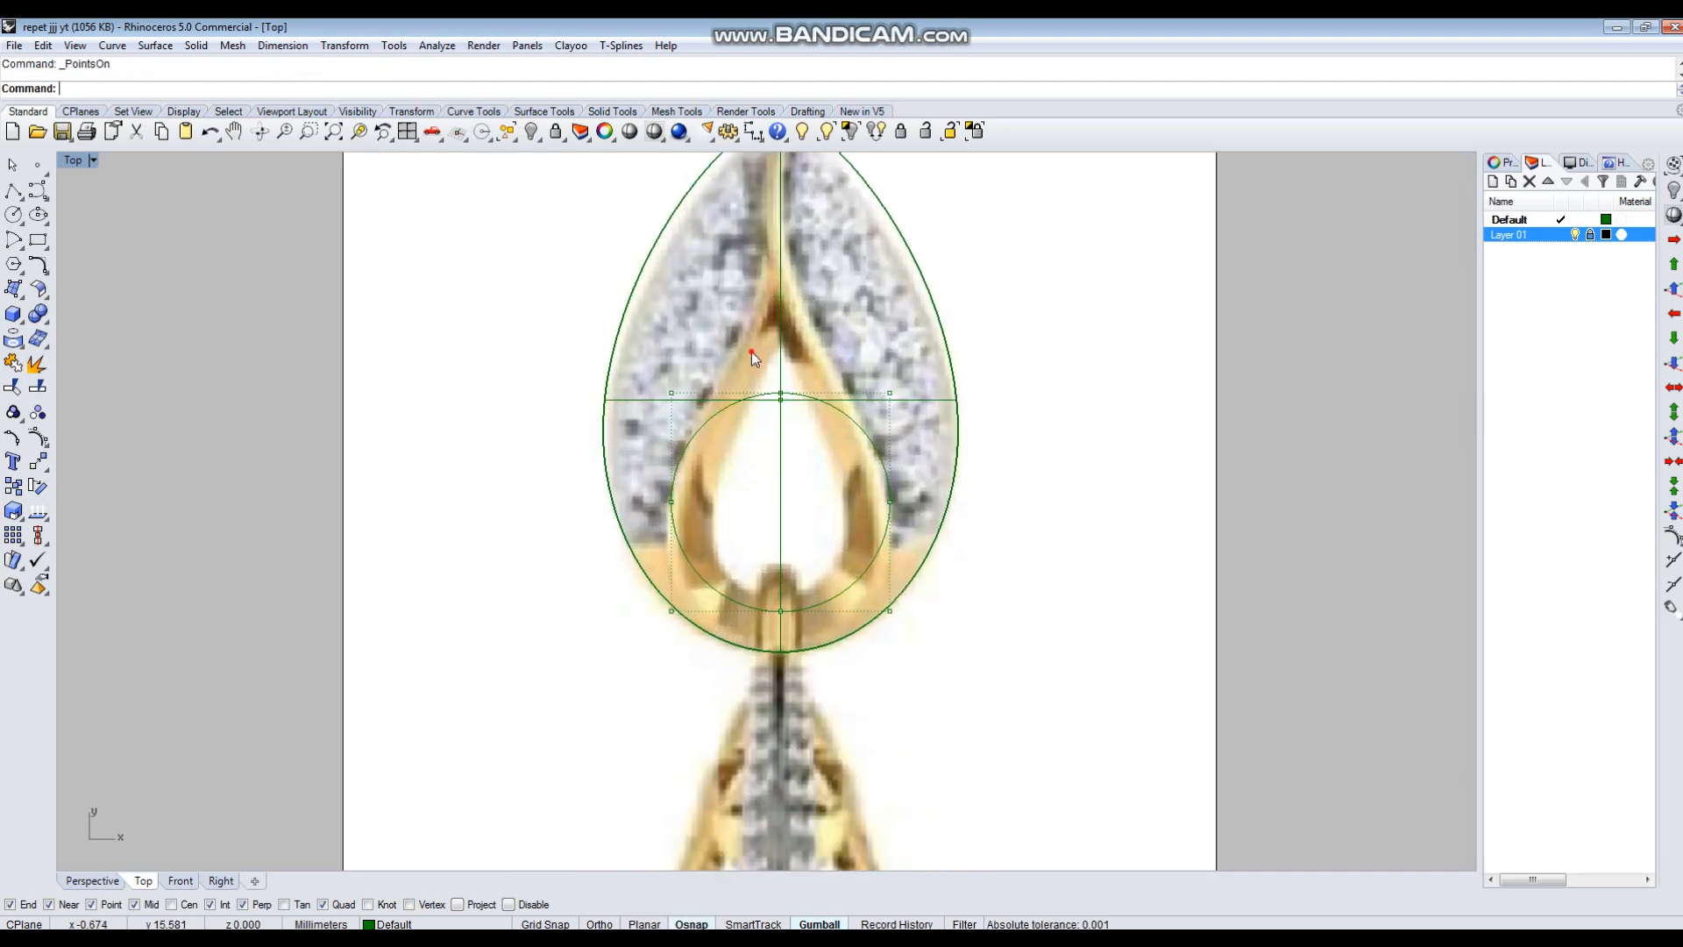
scroll(821, 498, down, 4)
drag(793, 394, 796, 302)
click(1066, 399)
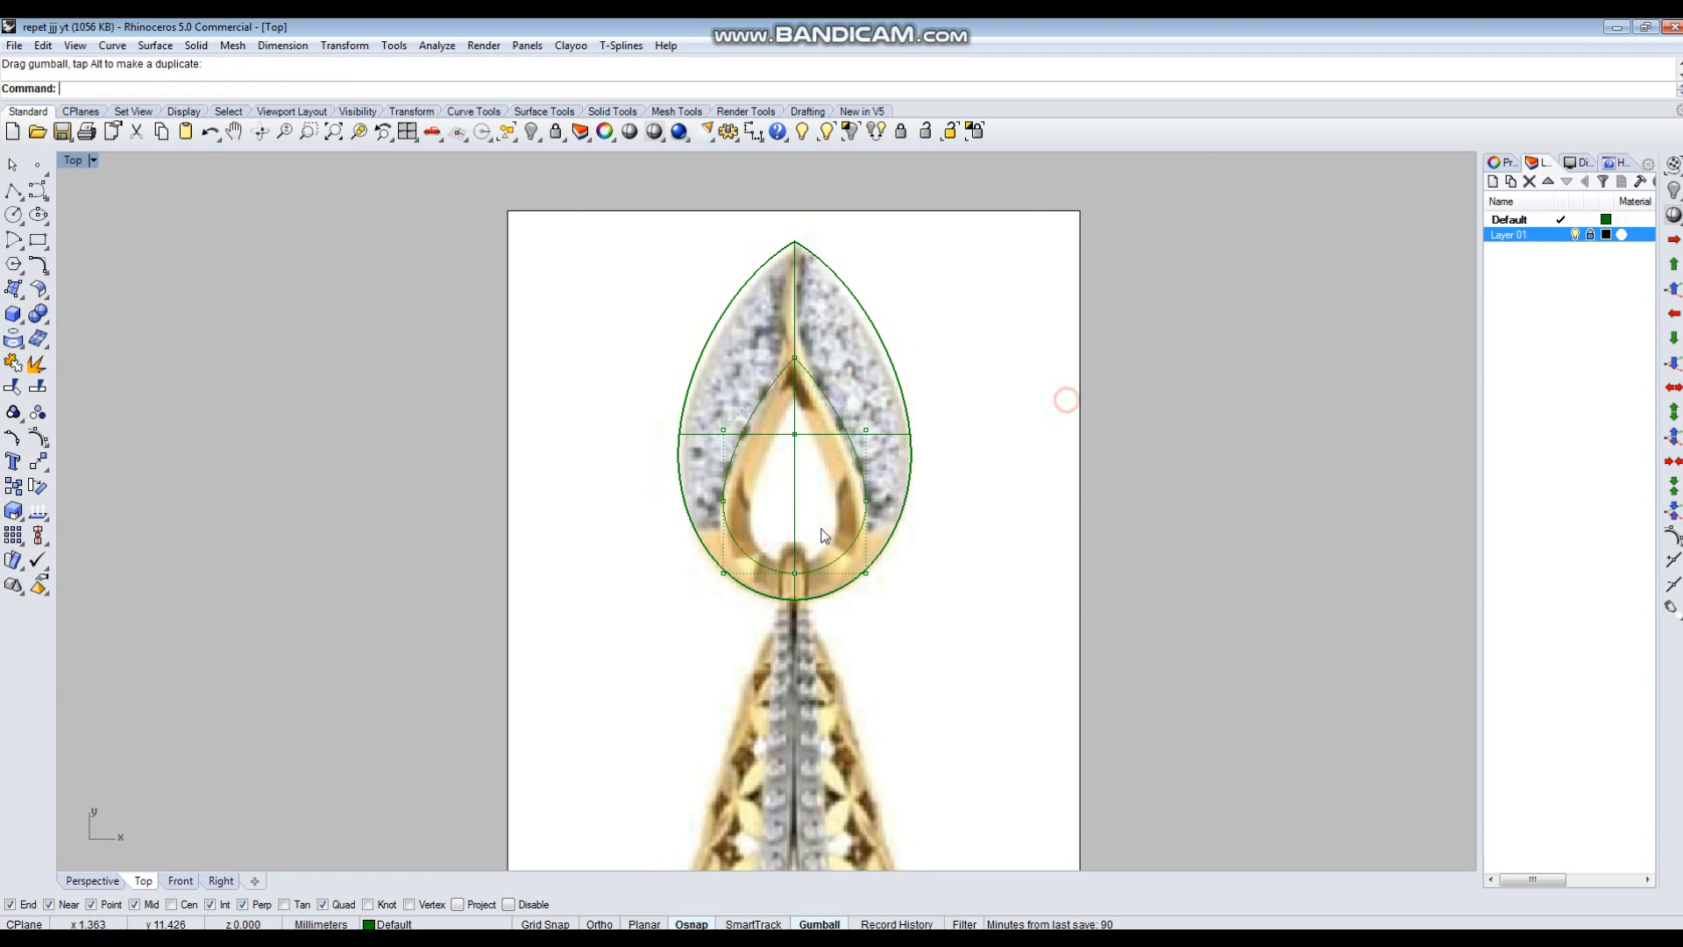
Try to split the inner teardrop with the vertical centre curve.
click(814, 569)
key(ctrl+shift+s)
click(797, 518)
key(Return)
key(Escape)
Split the inner teardrop into two halves with the Point option at its bottom quadrant and its top tip.
click(817, 571)
key(Return)
text(p)
key(Return)
scroll(824, 589, up, 4)
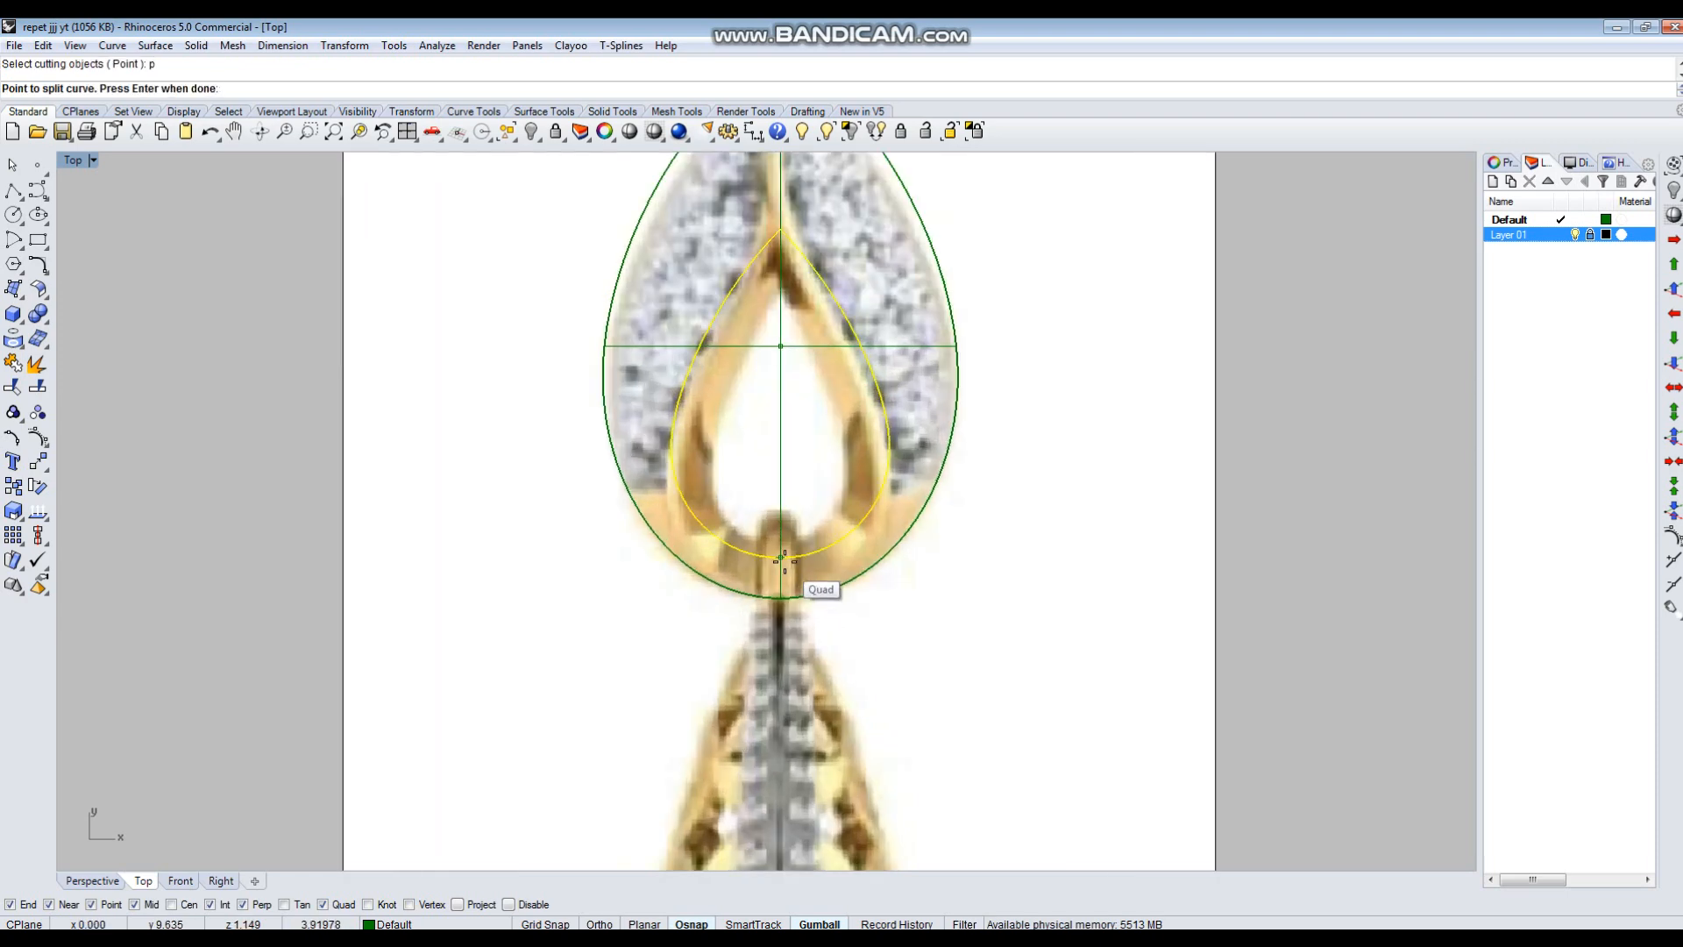
scroll(853, 706, down, 4)
scroll(829, 406, up, 4)
click(794, 389)
right_click(805, 388)
Rebuild the right half of the inner teardrop as a degree 3 curve and turn on its control points.
click(850, 461)
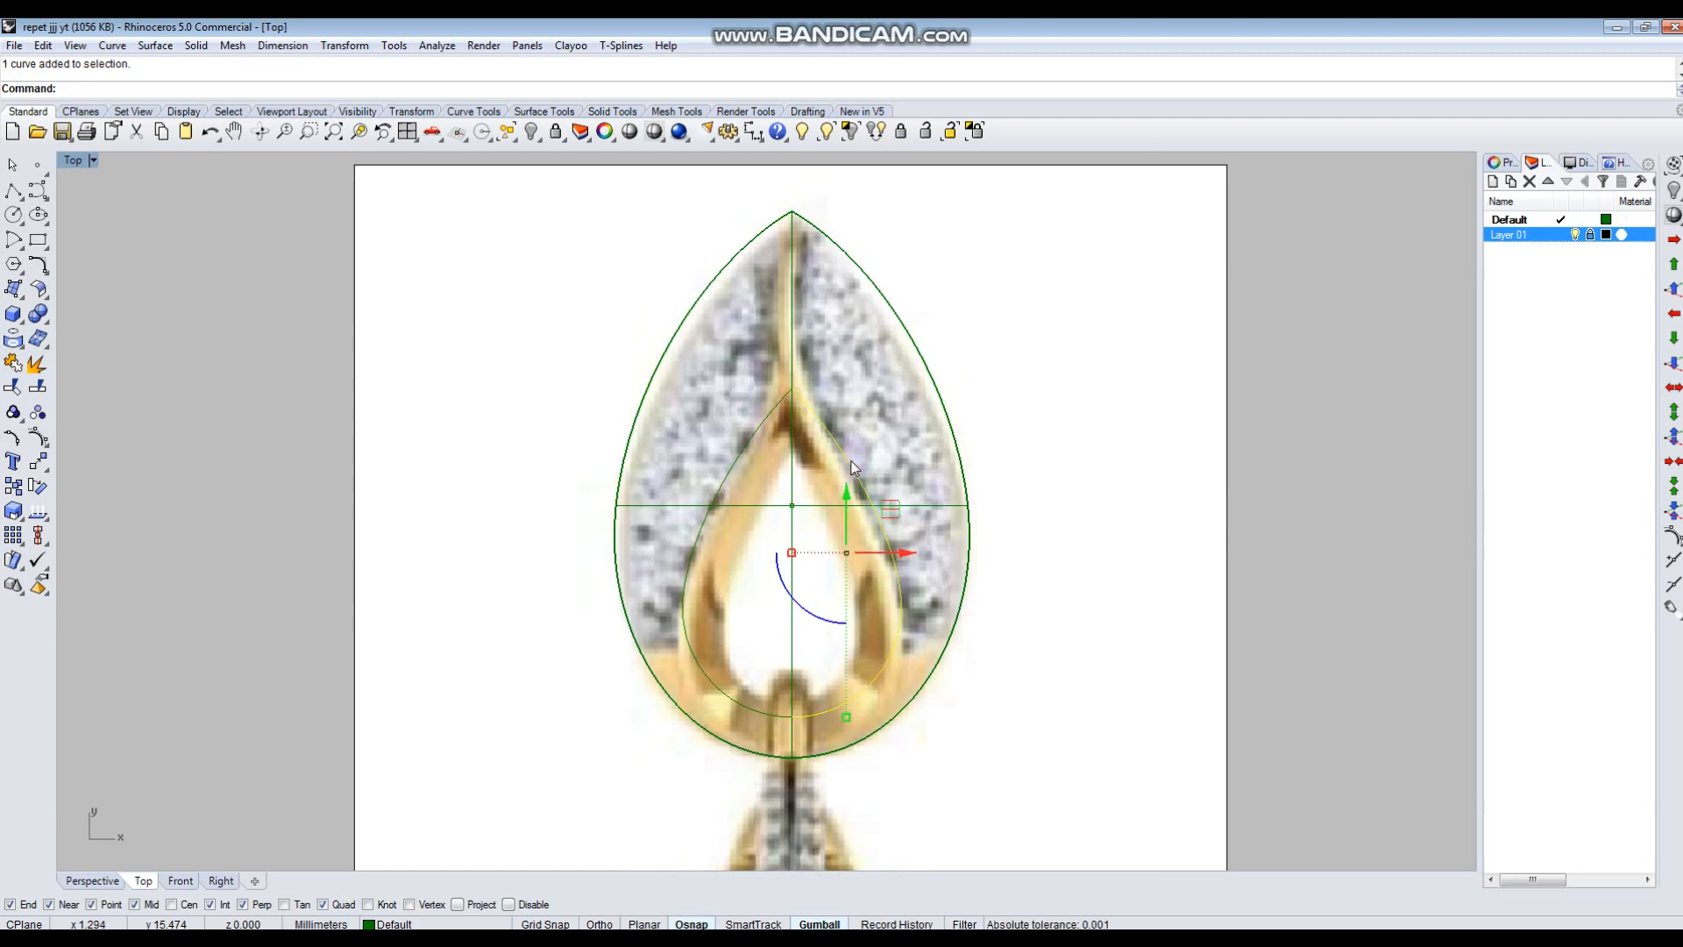
text(rb)
key(Return)
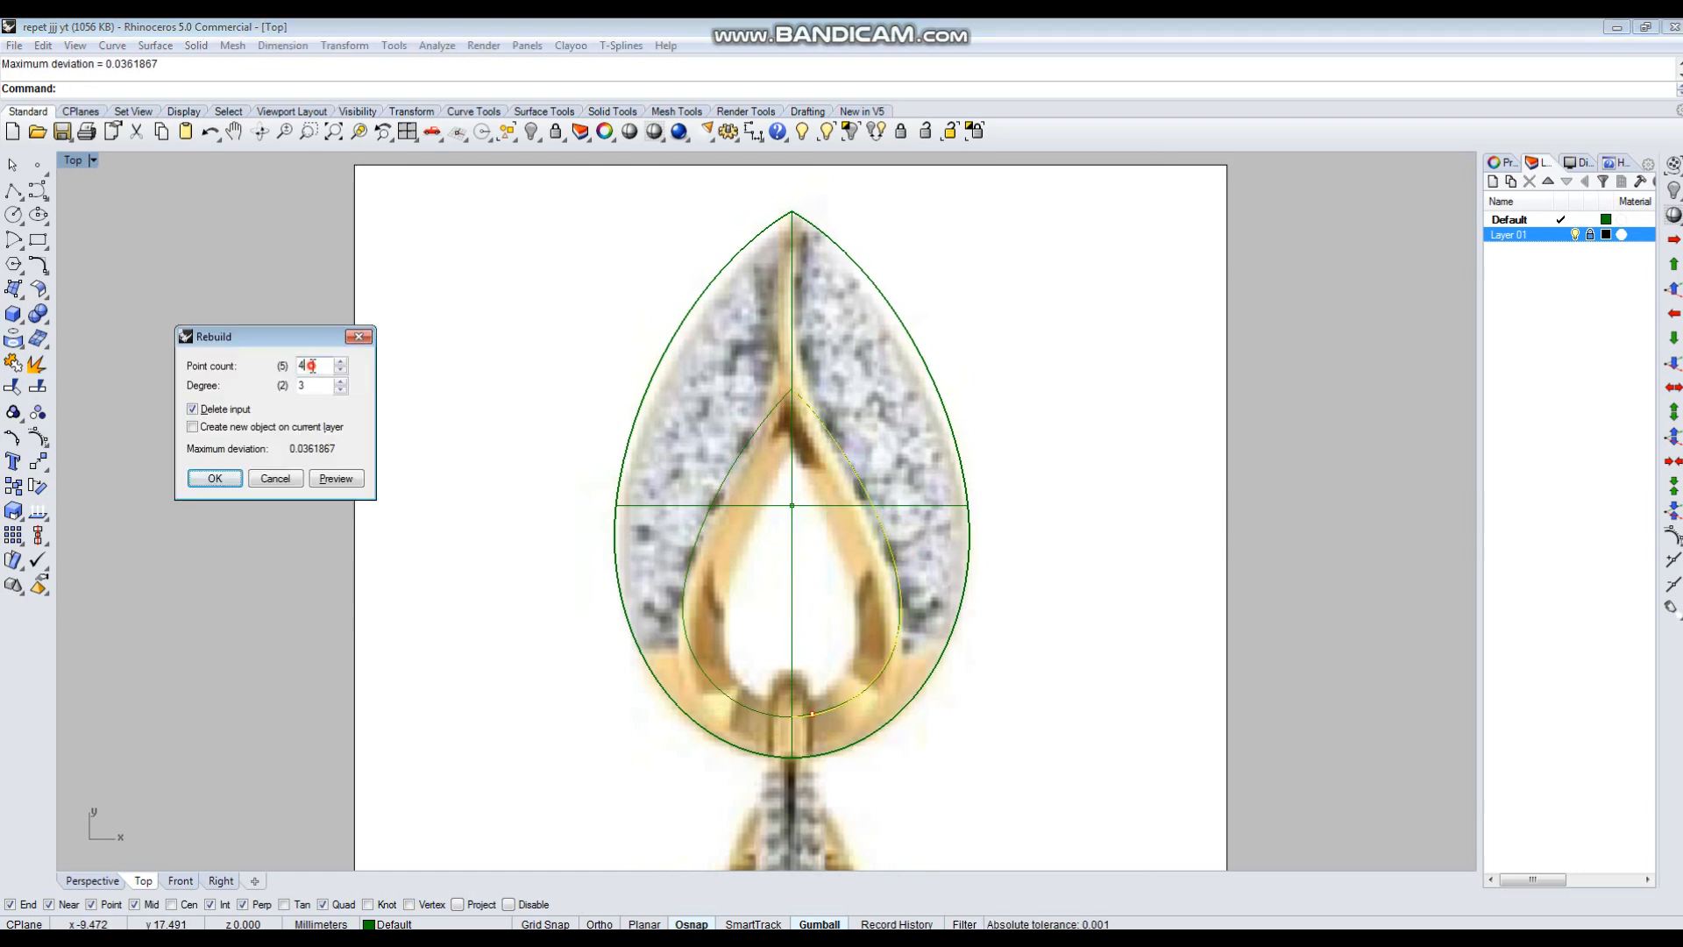
click(215, 478)
key(F10)
Move the right half's control points so the curve follows the gold frame and extends up to the leaf's tip.
scroll(760, 345, up, 3)
click(797, 393)
scroll(800, 395, down, 3)
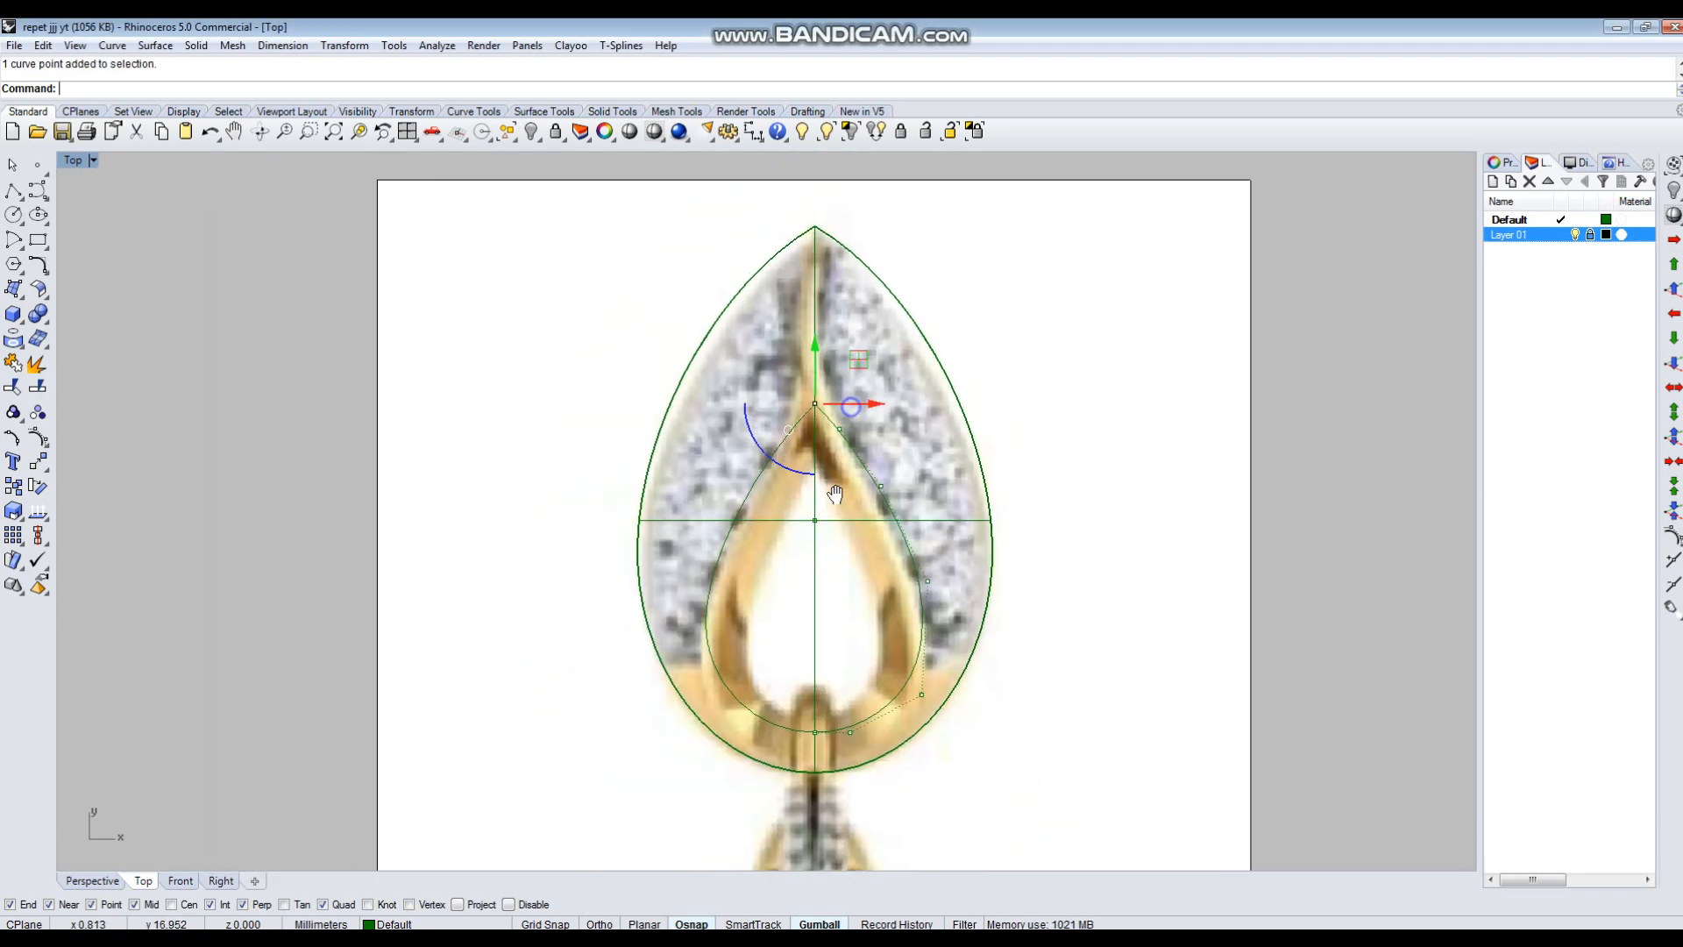
drag(844, 451, 843, 269)
click(824, 517)
drag(867, 470, 823, 417)
drag(834, 650, 890, 528)
drag(876, 698, 782, 709)
click(1179, 650)
Delete the teardrop's old left half and mirror the reshaped right half across the Y axis.
click(705, 653)
key(Delete)
drag(906, 707, 860, 754)
right_drag(868, 734, 914, 693)
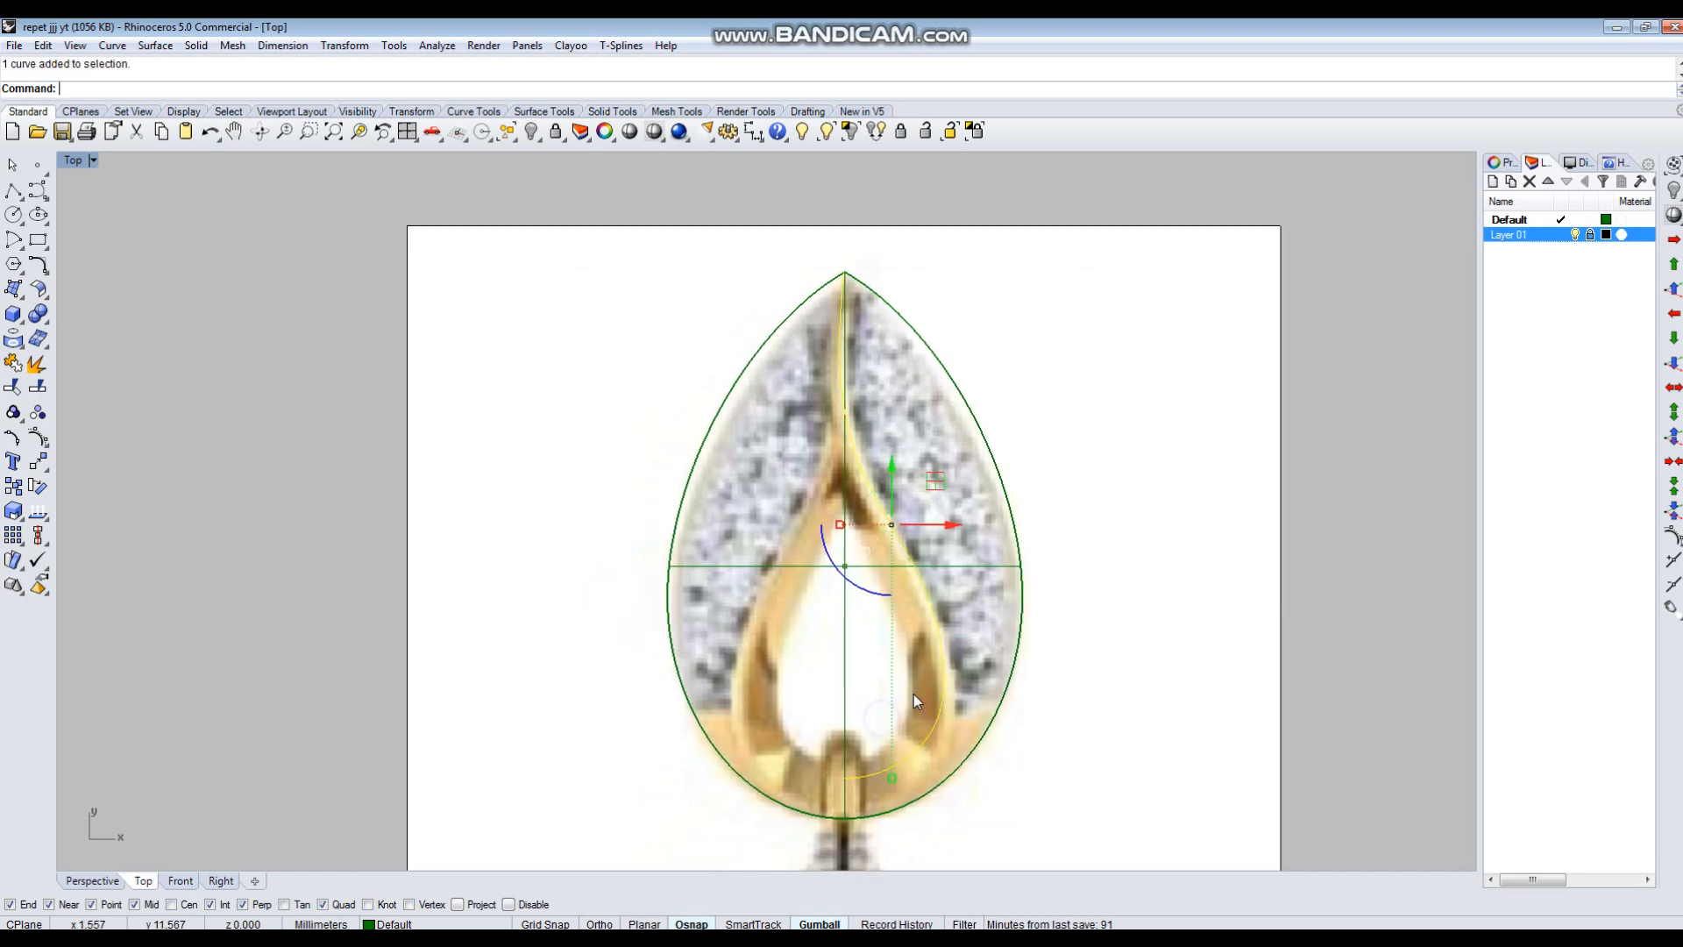
text(mi)
key(Return)
text(y)
key(Return)
click(843, 508)
Trim the mirrored left half above the point where it crosses the right half.
scroll(842, 480, up, 2)
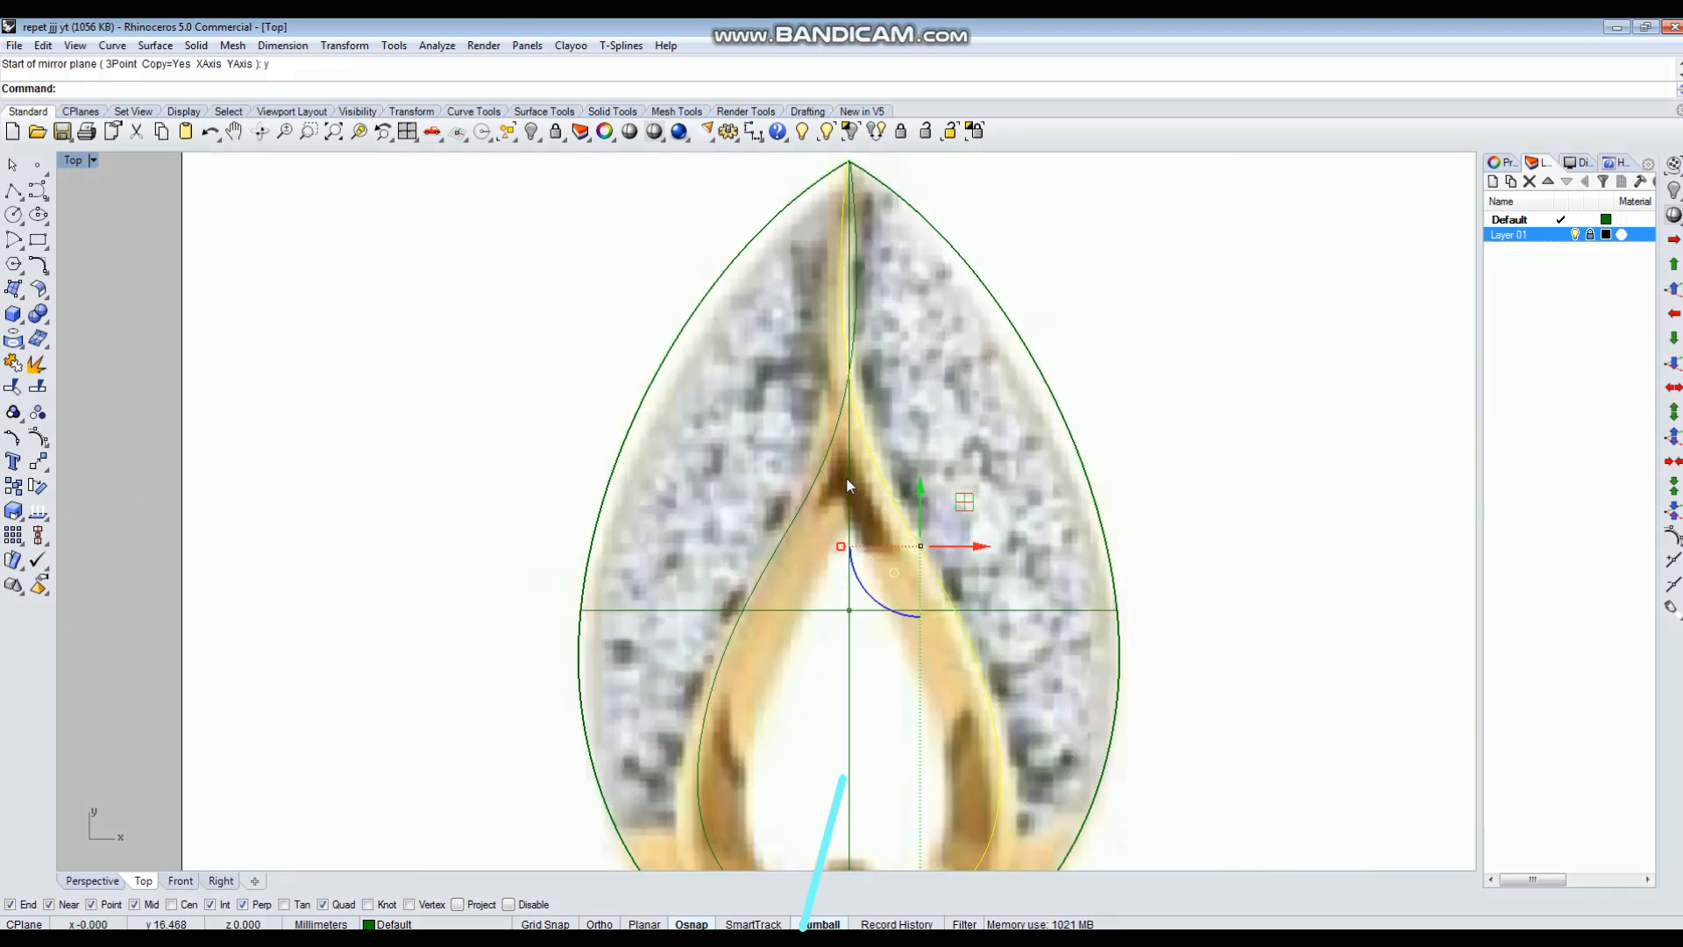
scroll(858, 403, up, 5)
text(trim)
key(Return)
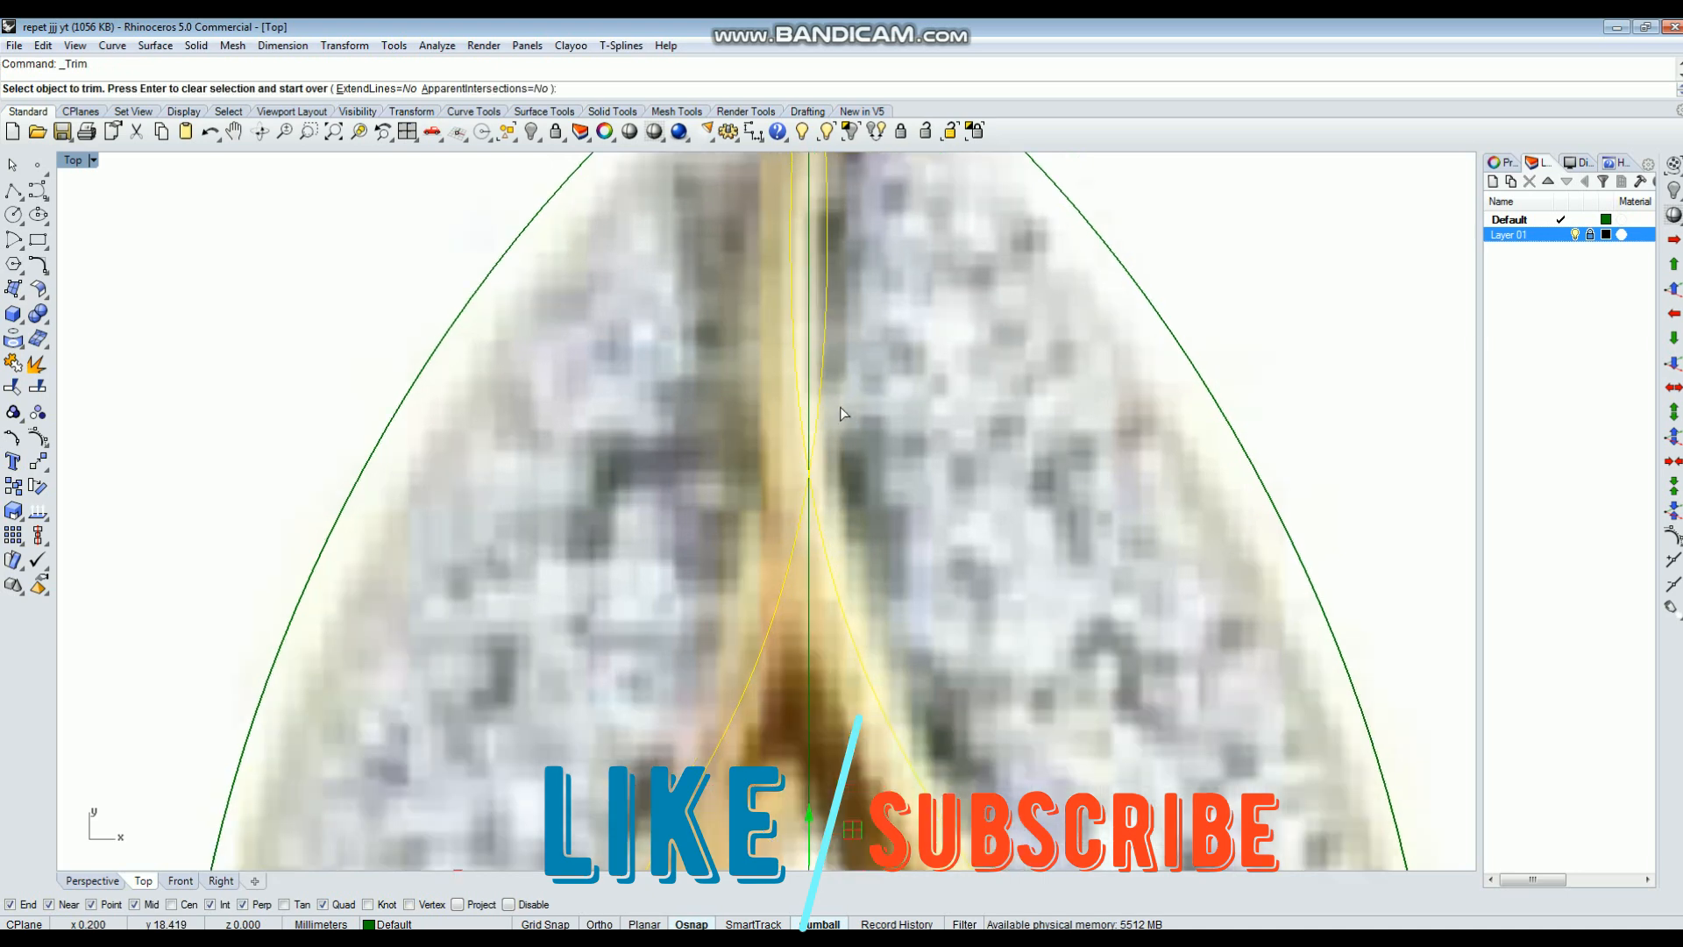
scroll(848, 508, down, 6)
key(Return)
Extrude both halves of the opening curve vertically so the walls pass through the domed surface.
click(875, 645)
drag(783, 707, 718, 602)
scroll(791, 520, down, 5)
key(ctrl+F3)
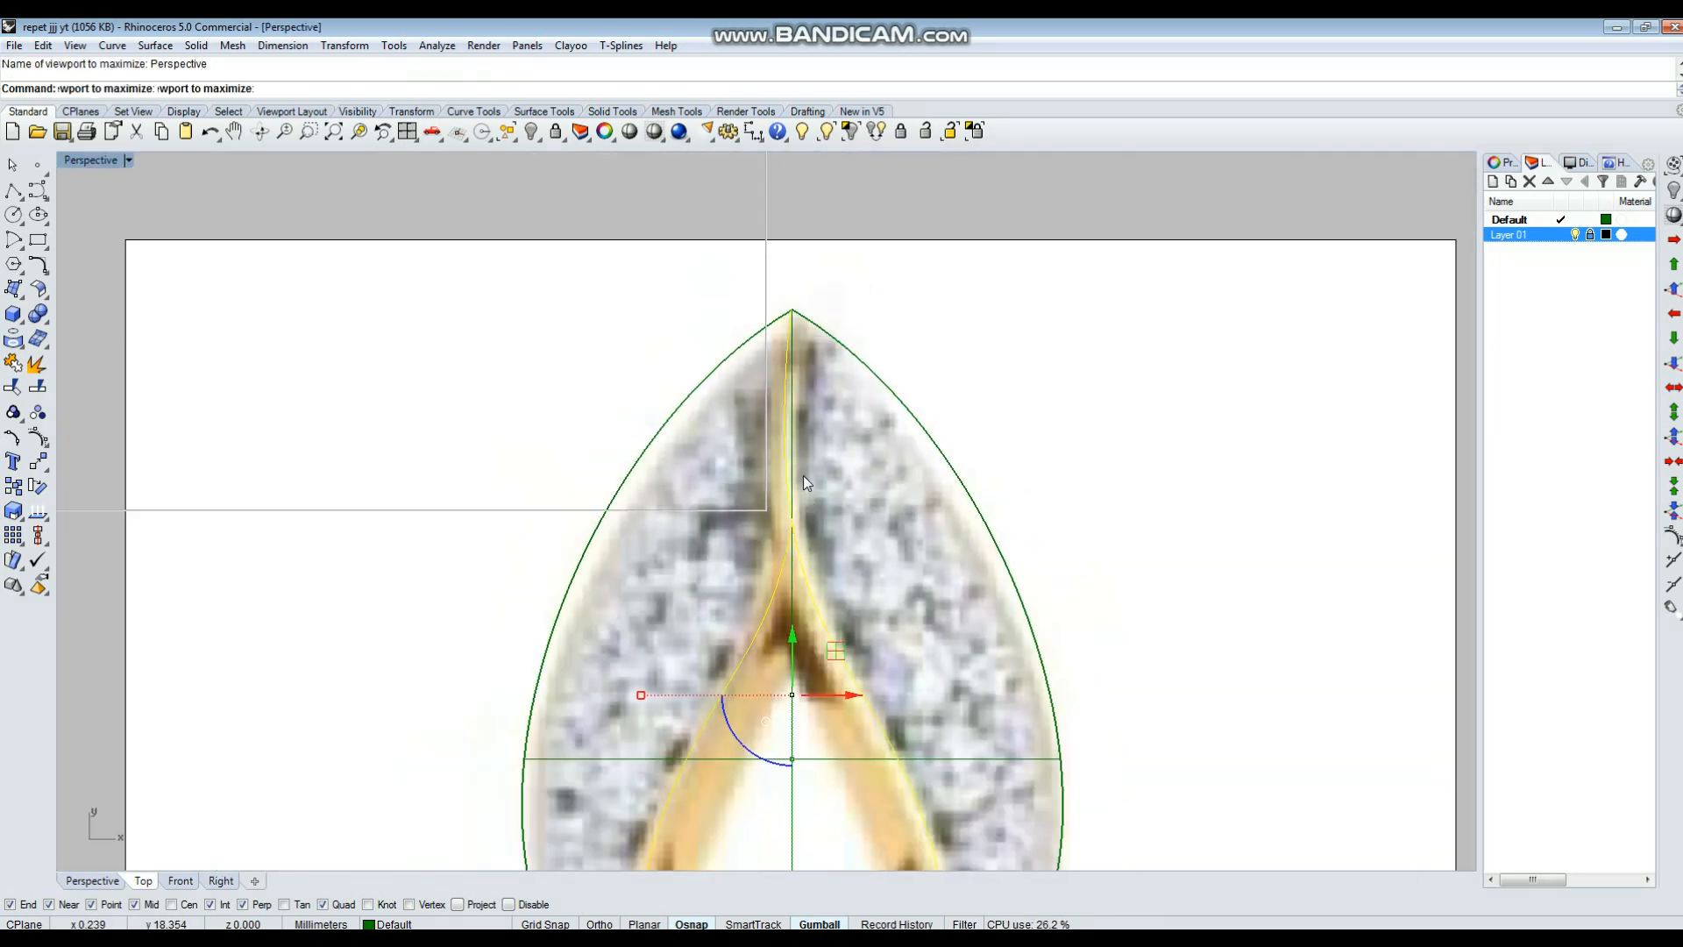
right_drag(909, 565, 837, 517)
drag(890, 492, 834, 501)
scroll(1039, 401, up, 4)
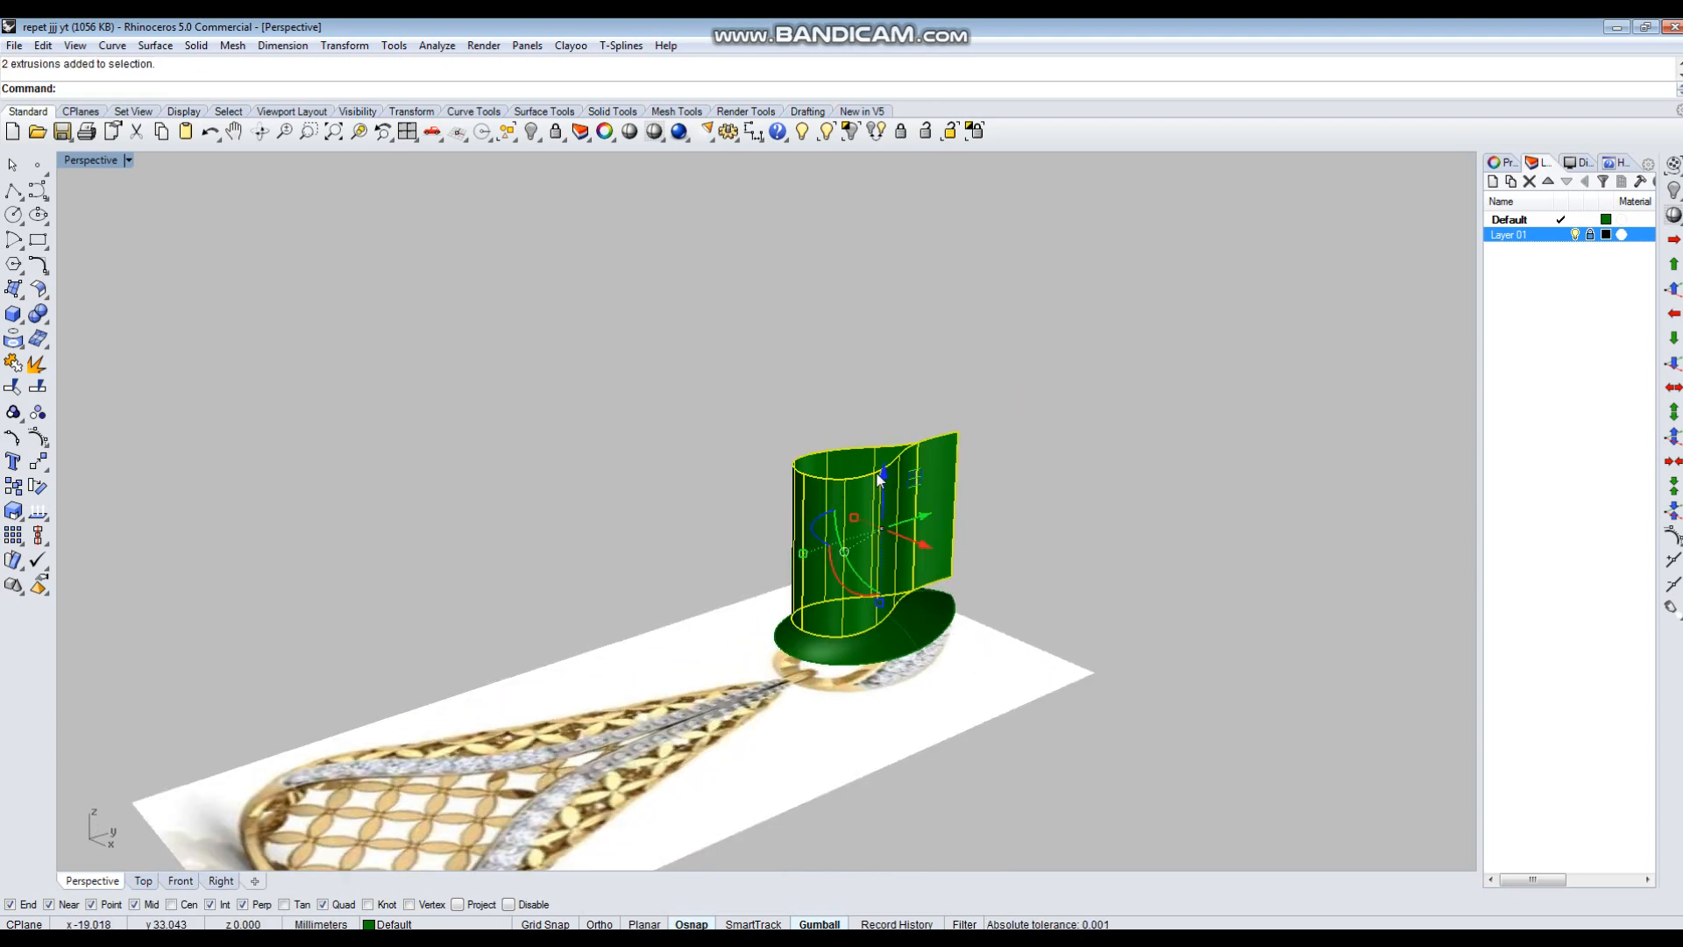
key(Escape)
Try to split the domed surface with the front extruded wall.
scroll(919, 631, up, 3)
click(922, 624)
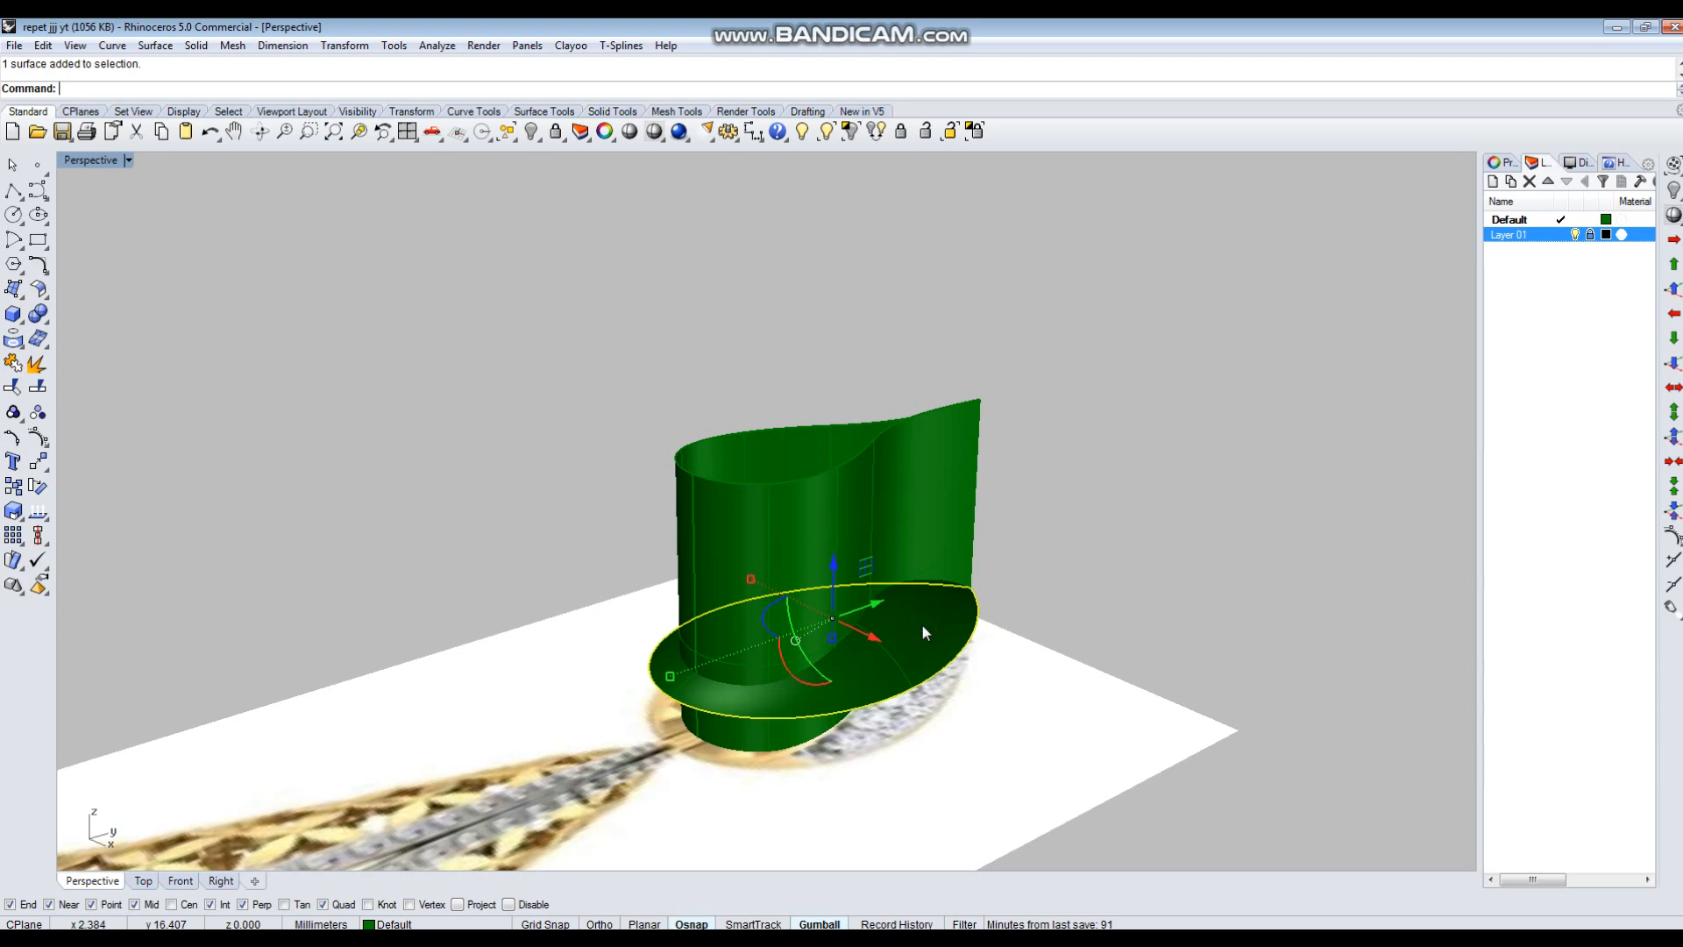
text(split)
key(Return)
click(898, 493)
key(Return)
key(Escape)
Split the domed leaf surface using the extruded walls as cutting objects.
click(911, 637)
key(Return)
click(843, 501)
key(Return)
Delete the extruded walls and the cut-out inner piece to leave a teardrop opening in the domed surface.
click(798, 461)
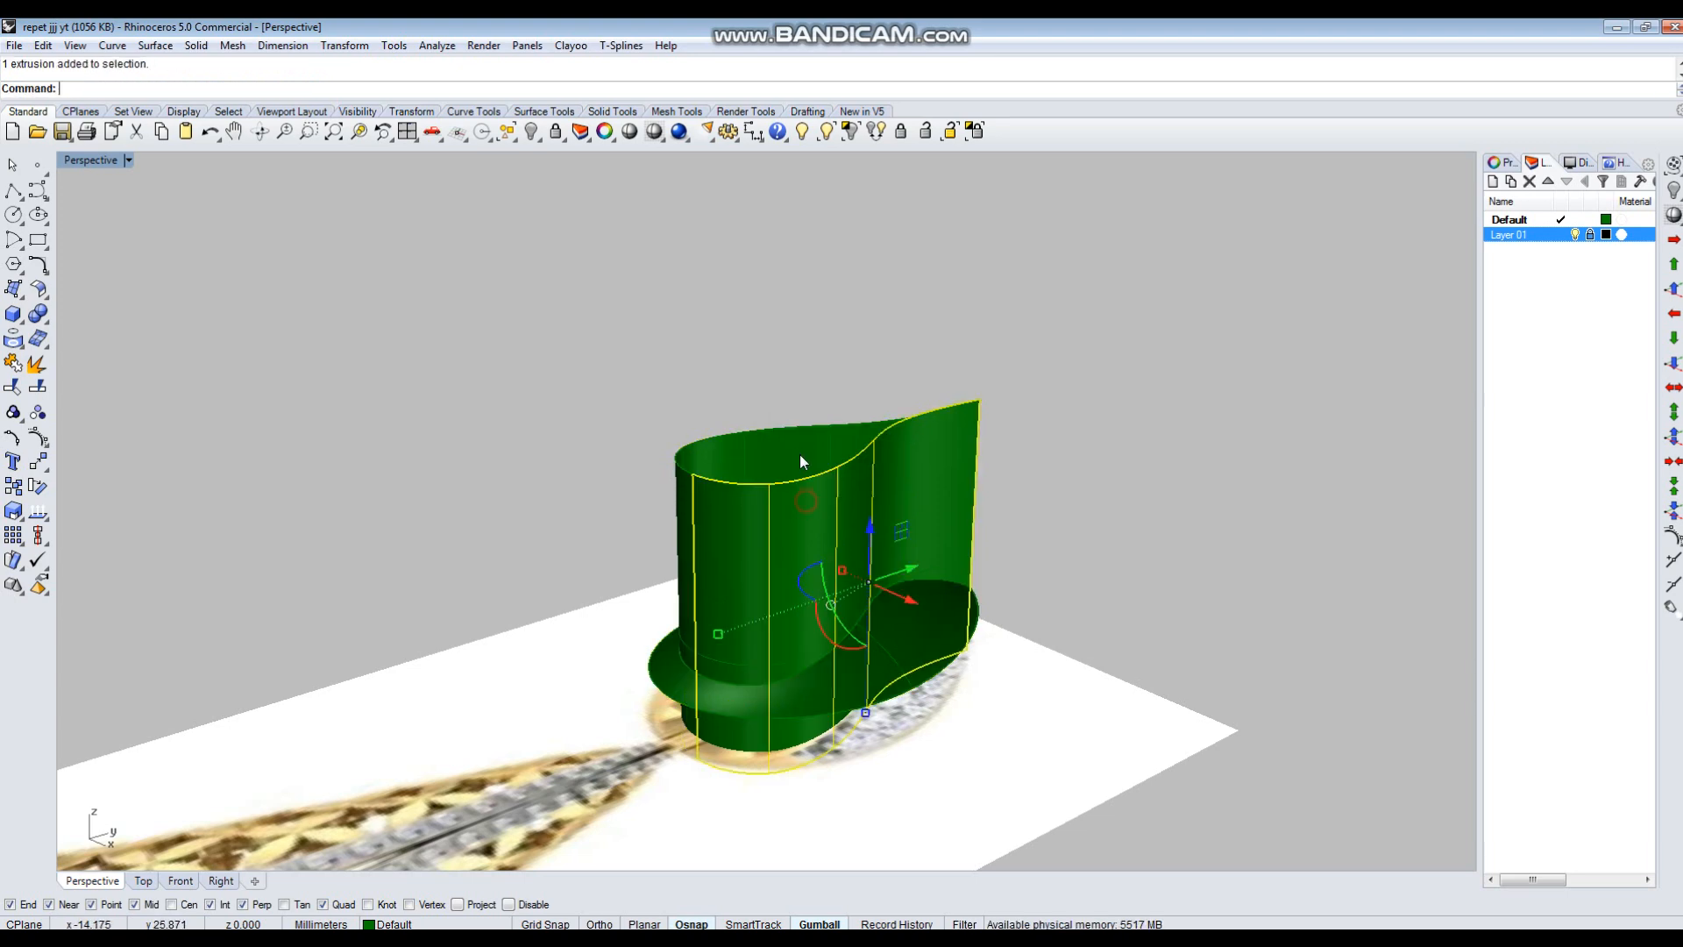
key(Delete)
scroll(777, 637, up, 3)
click(777, 634)
key(Delete)
right_drag(856, 534, 963, 631)
scroll(963, 631, down, 3)
key(ctrl+F1)
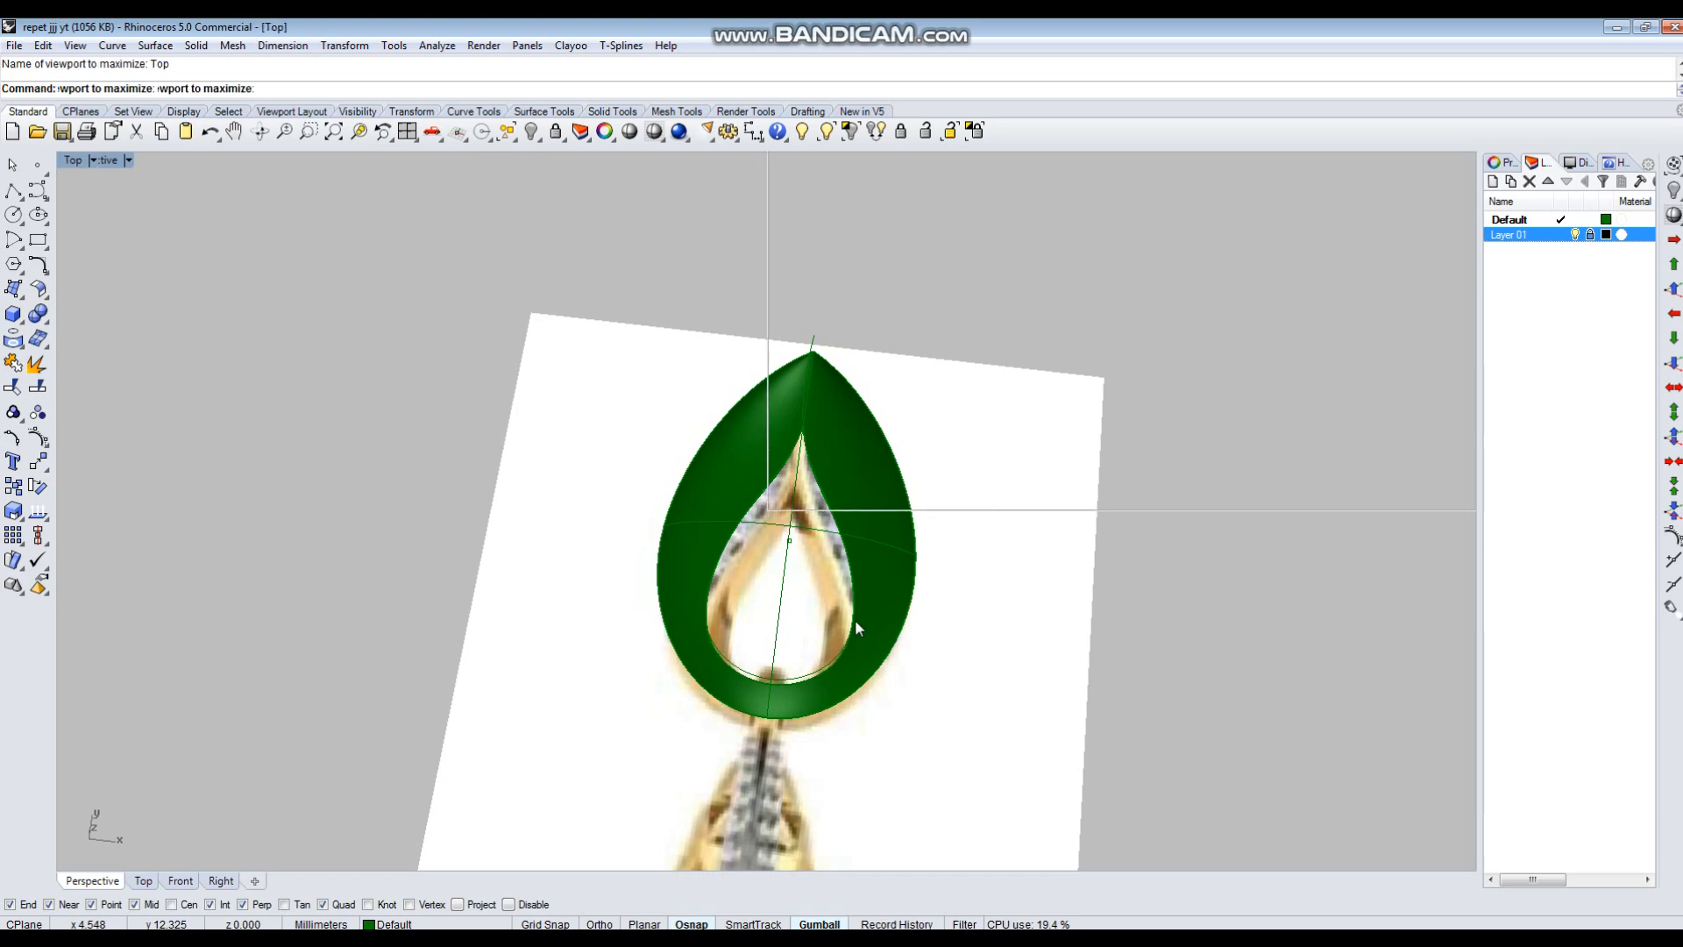
scroll(811, 473, down, 3)
scroll(793, 465, up, 3)
key(ctrl+F4)
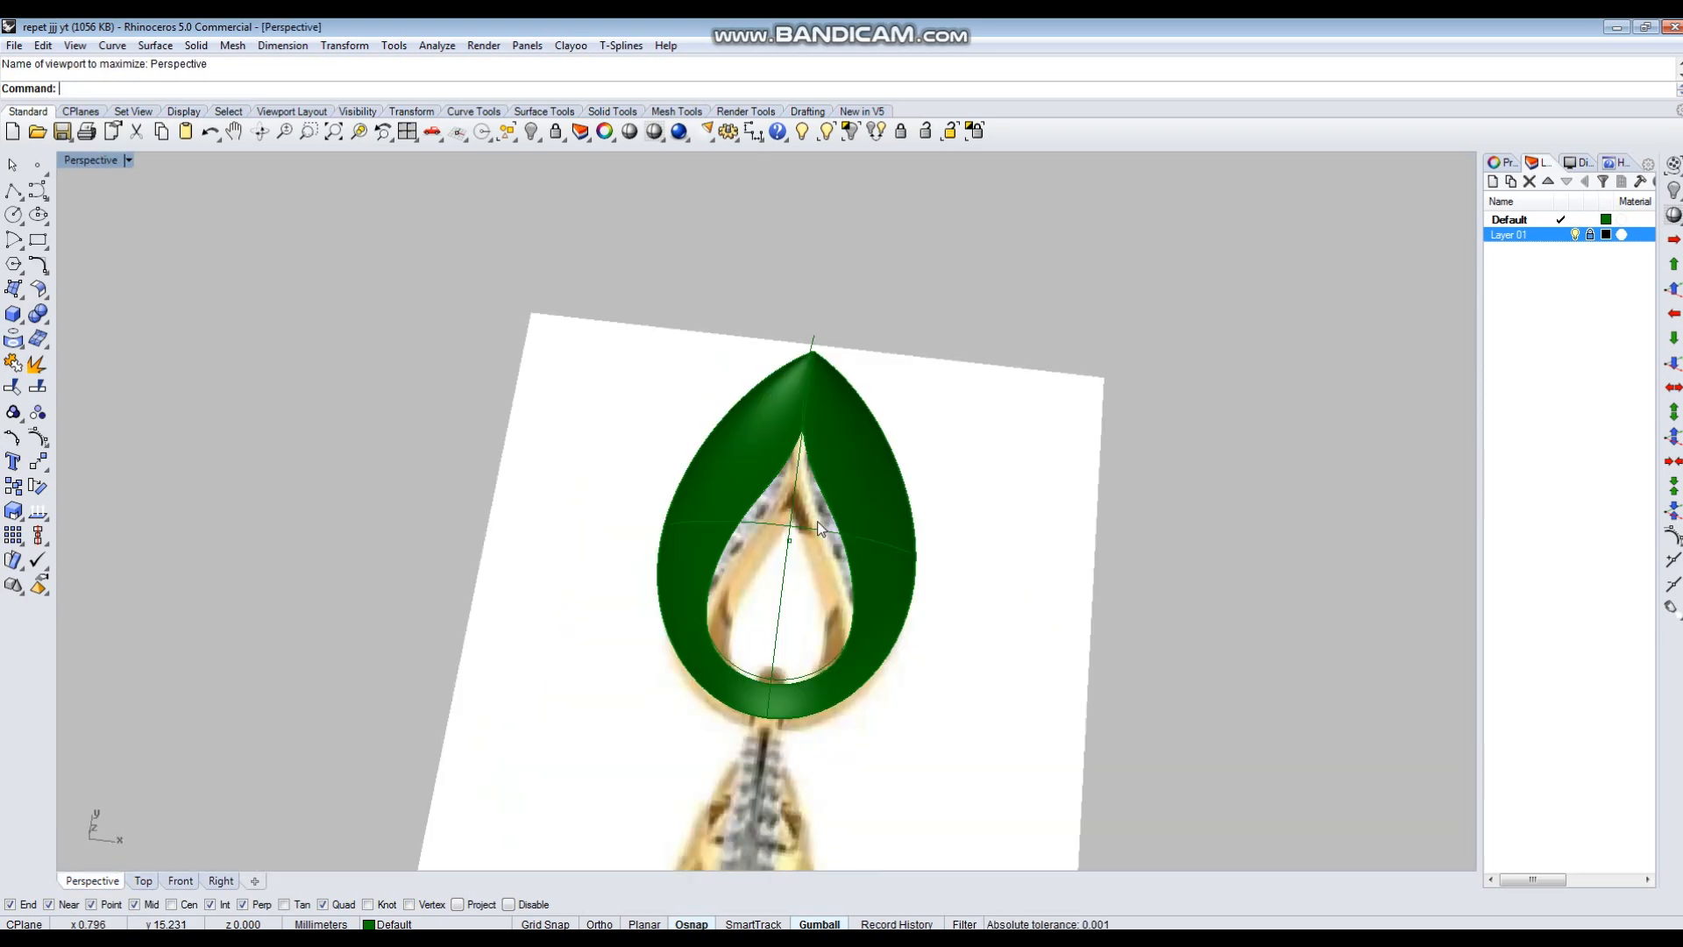
Show only the hidden curved pendant frame and its attached strip of leaf-shaped lattice again.
right_drag(816, 529, 853, 403)
right_click(825, 132)
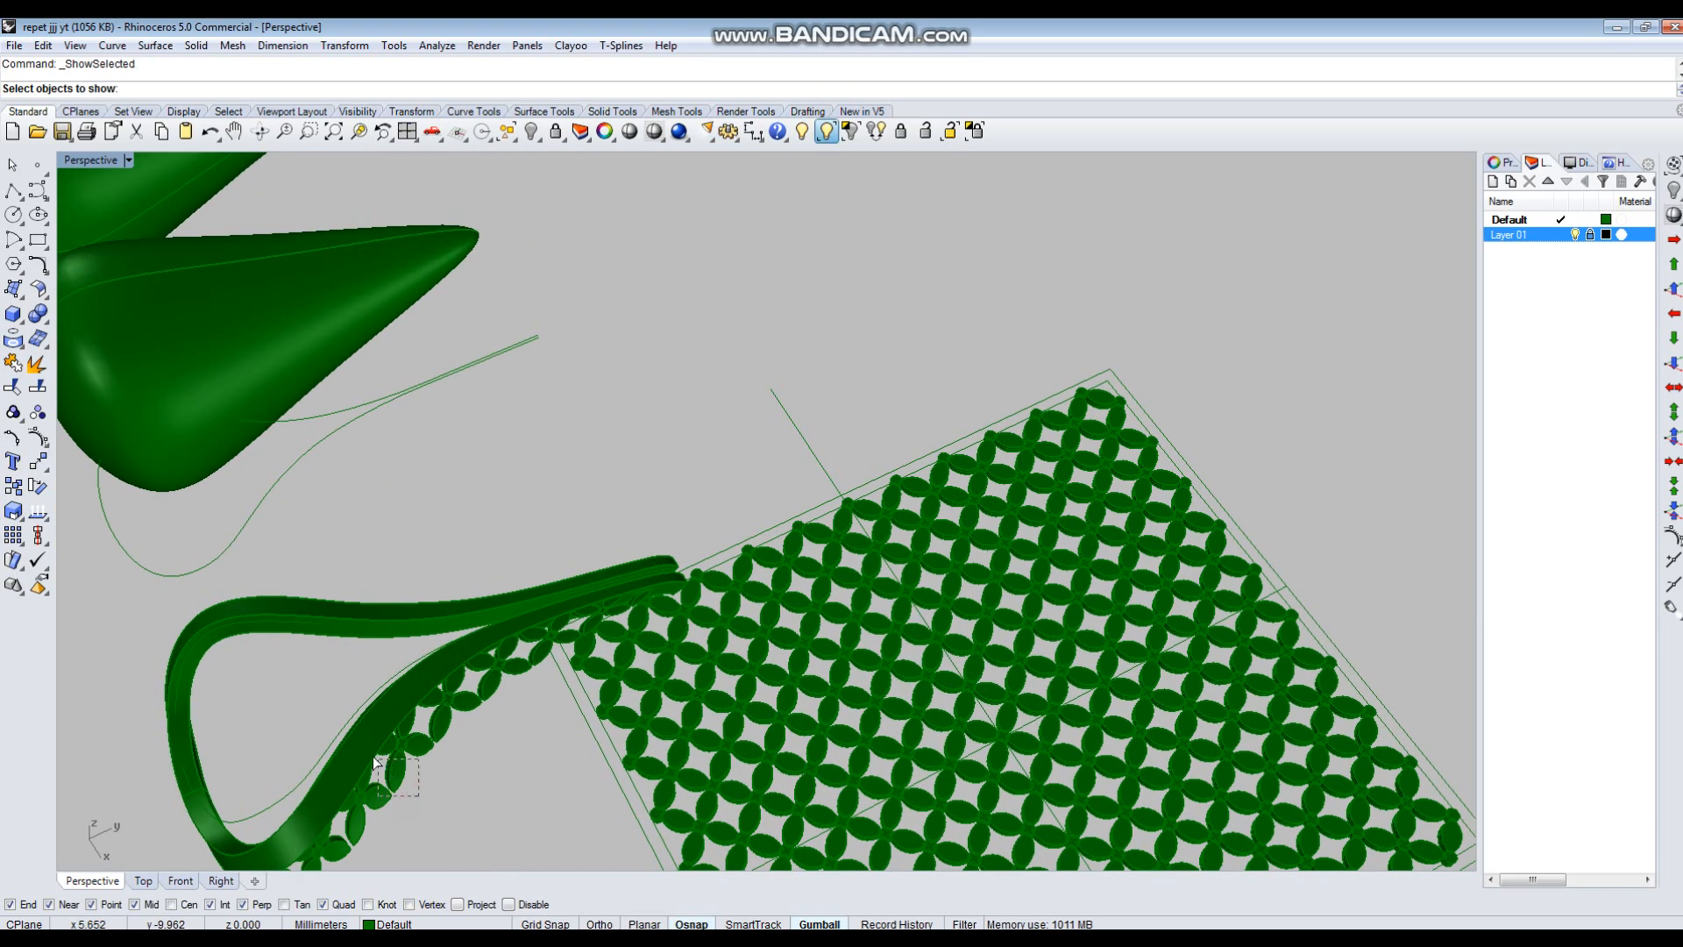
drag(374, 756, 370, 753)
right_click(711, 545)
Examine how the pendant frame and lattice strip line up with the domed bail over the reference image.
scroll(701, 544, down, 7)
right_drag(684, 541, 846, 603)
key(ctrl+F1)
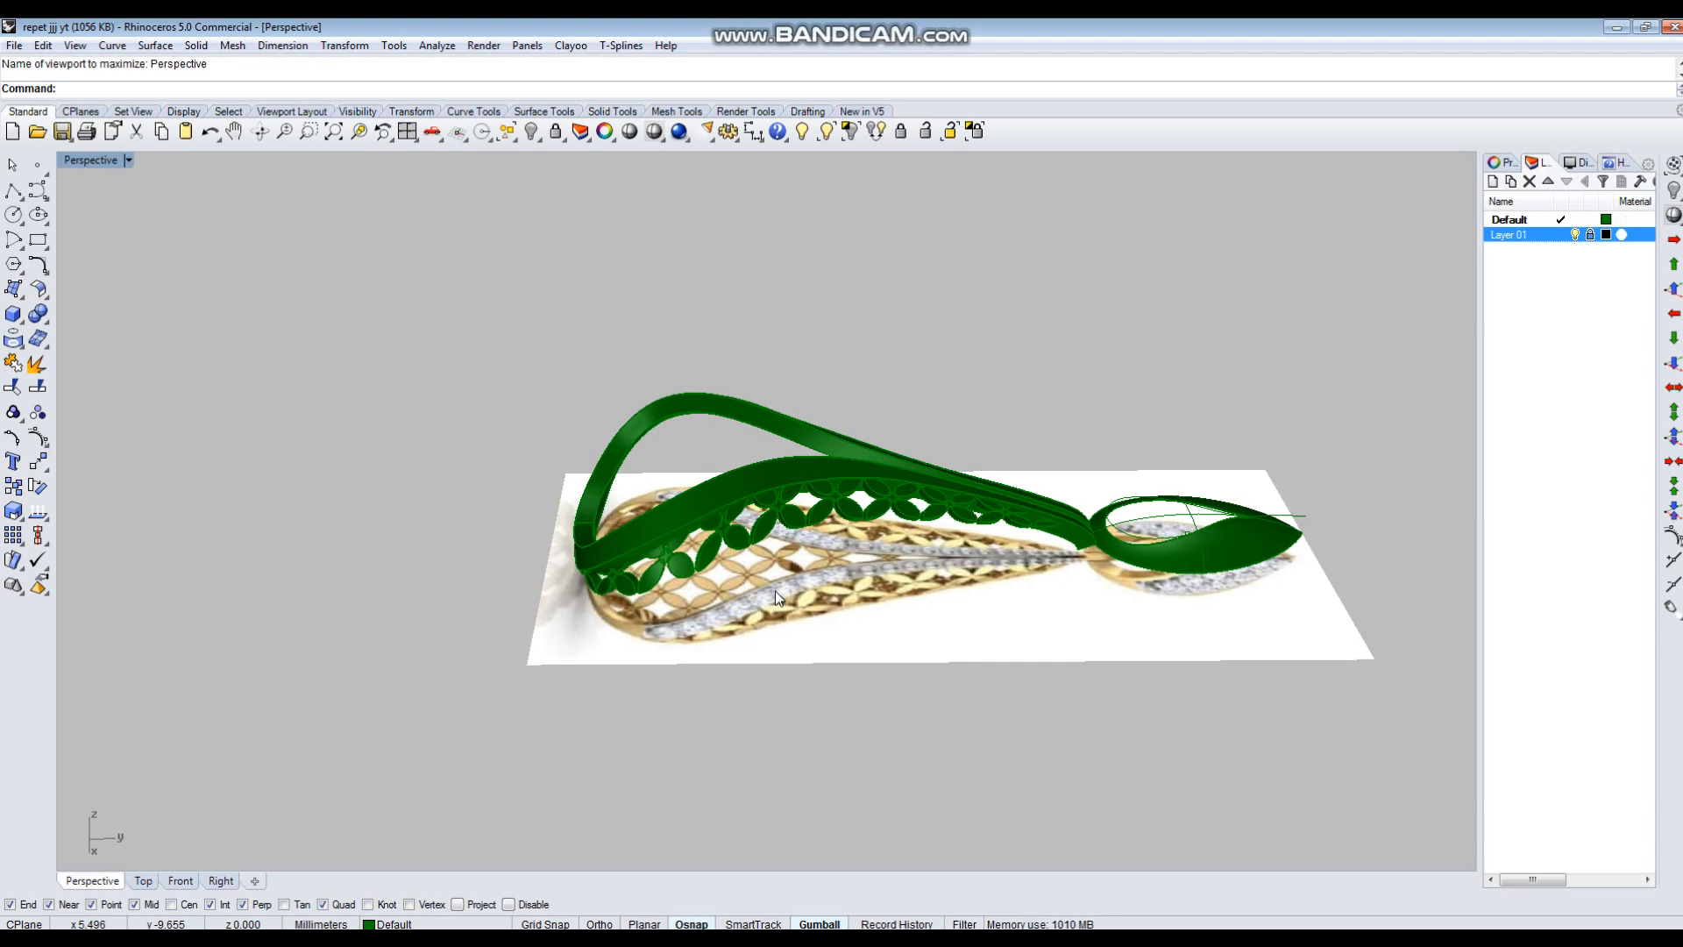
right_drag(649, 605, 905, 631)
right_drag(740, 676, 939, 759)
scroll(929, 722, up, 3)
right_drag(1248, 691, 951, 646)
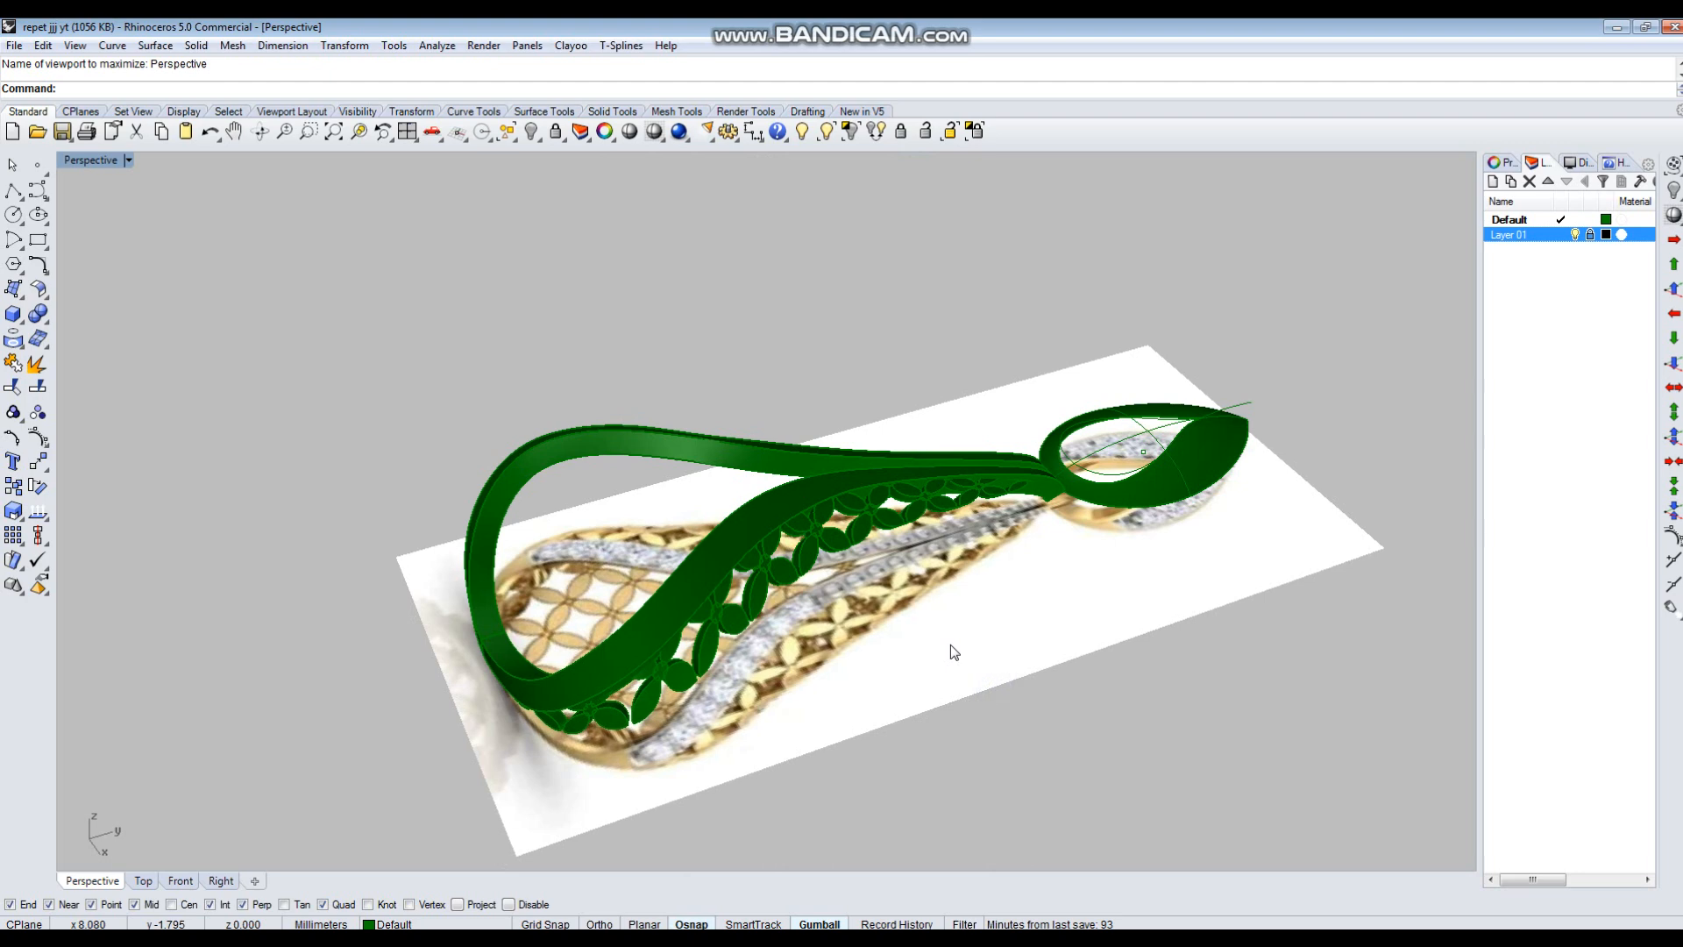